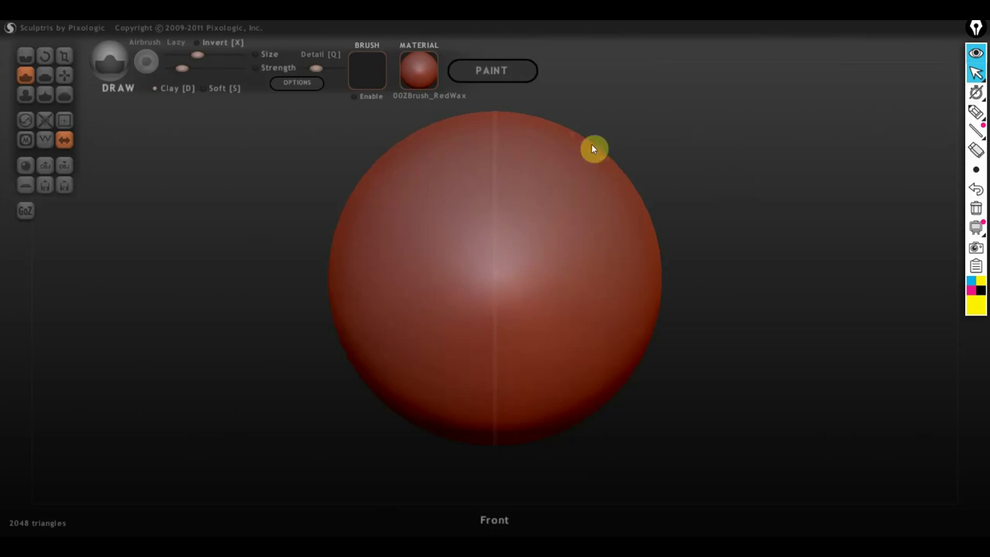
- Import the red wax girl head mesh over the sphere, then orbit and zoom out to frame it
click(46, 166)
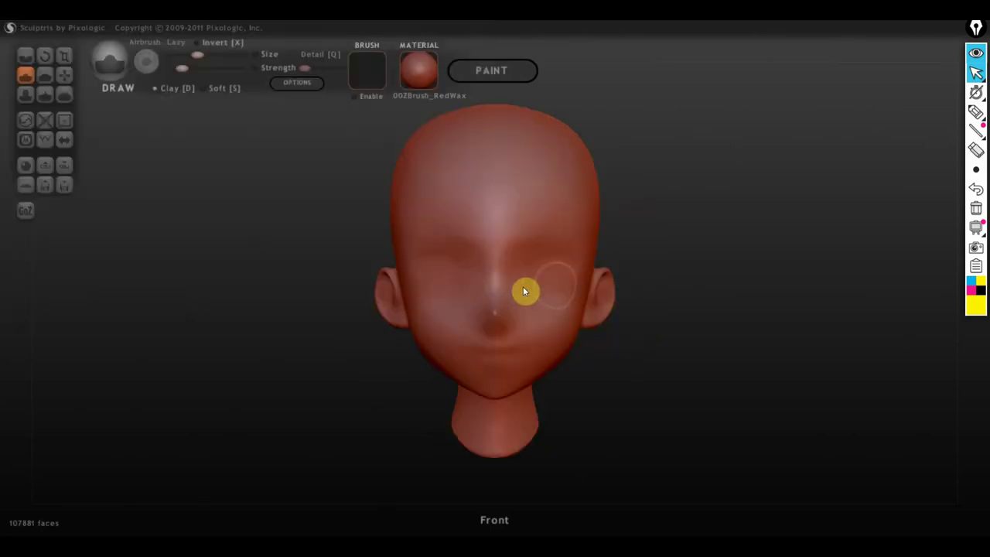
mouse_move(694, 285)
mouse_down()
mouse_move(521, 284)
mouse_move(668, 279)
mouse_move(684, 292)
mouse_up()
scroll(556, 265, down, 2)
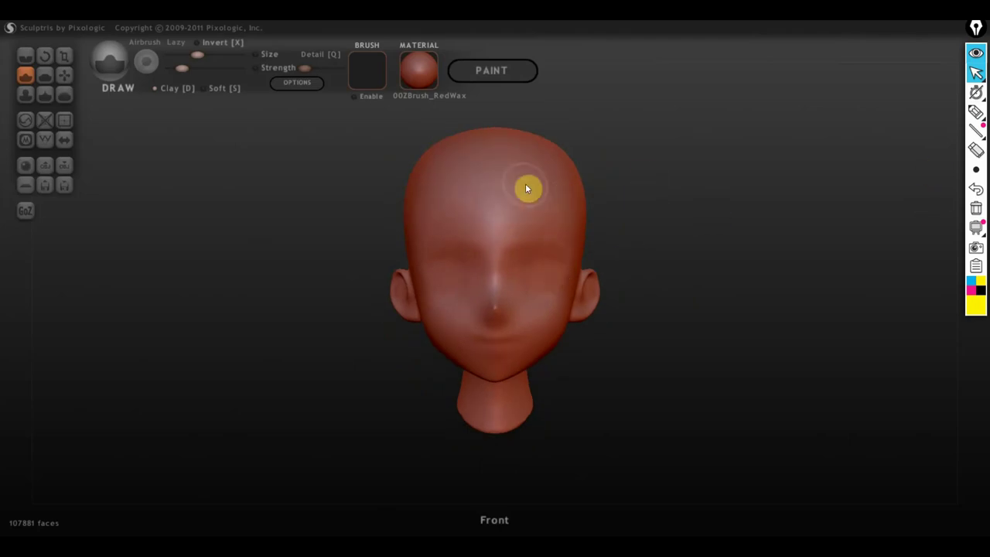
- Select the freehand annotation pen and set its colour to blue
click(977, 113)
click(976, 114)
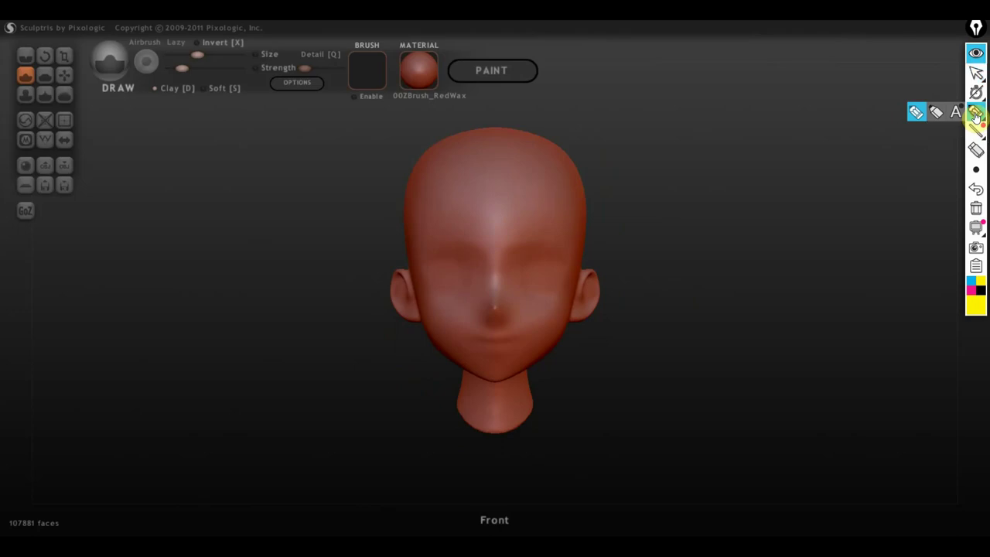
click(977, 294)
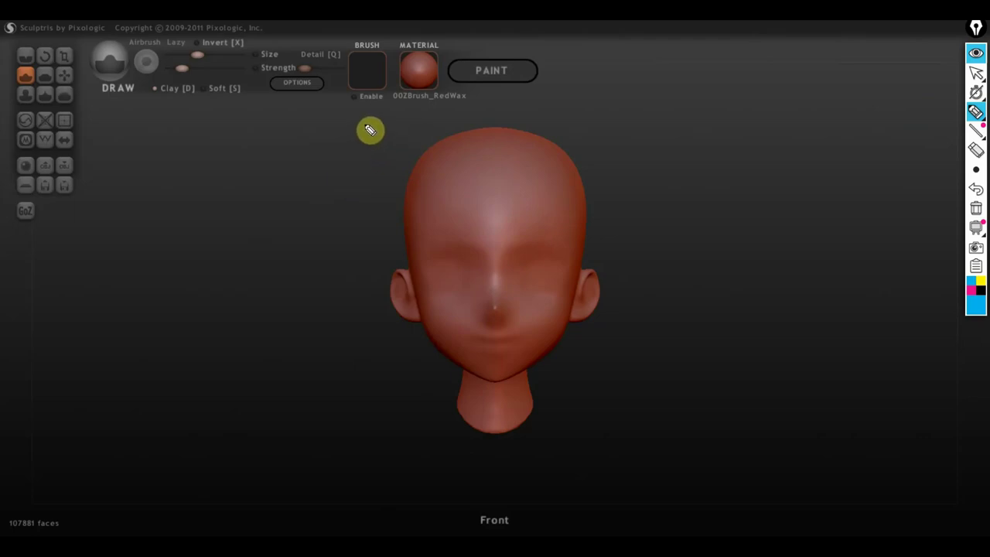
- Sketch a trial box outline around the head, then clear all the marks
mouse_move(354, 135)
mouse_down()
mouse_move(646, 138)
mouse_move(674, 437)
mouse_move(383, 440)
mouse_up()
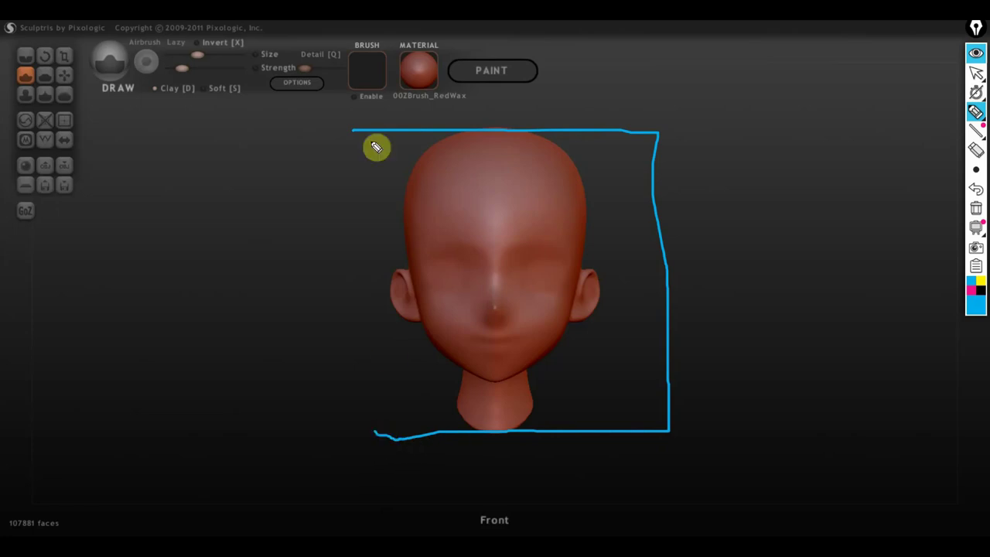
drag(358, 134, 367, 432)
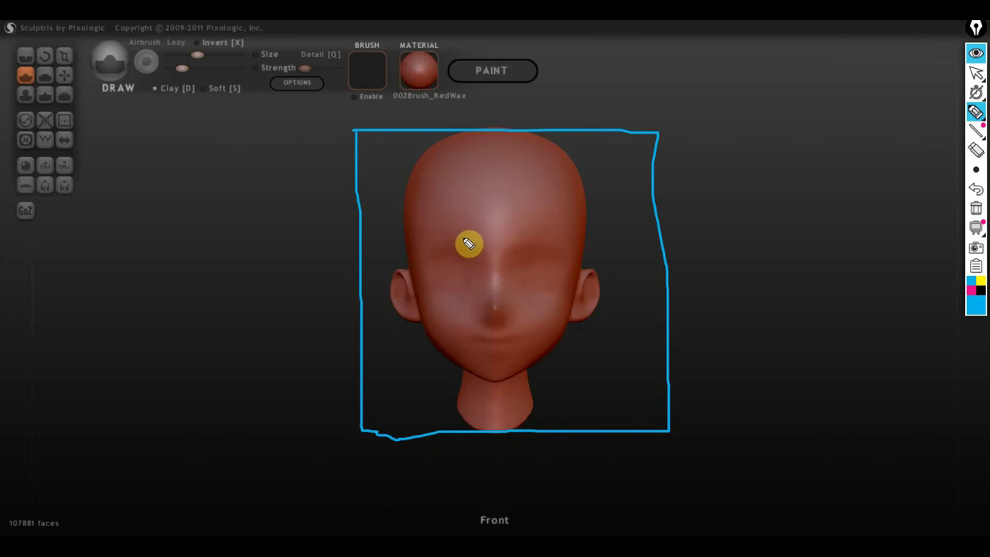
mouse_move(370, 373)
mouse_down()
mouse_move(544, 384)
mouse_move(633, 375)
mouse_up()
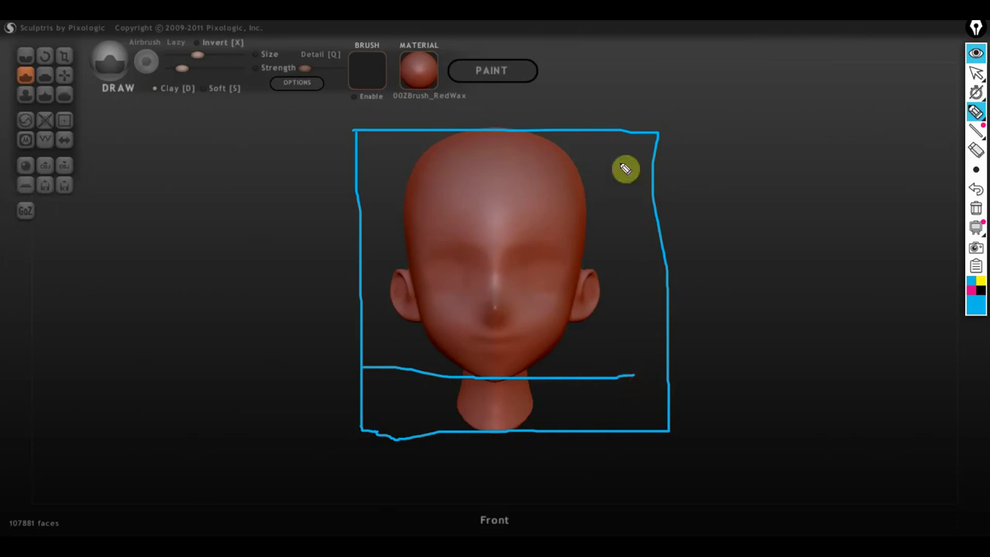
drag(630, 143, 639, 365)
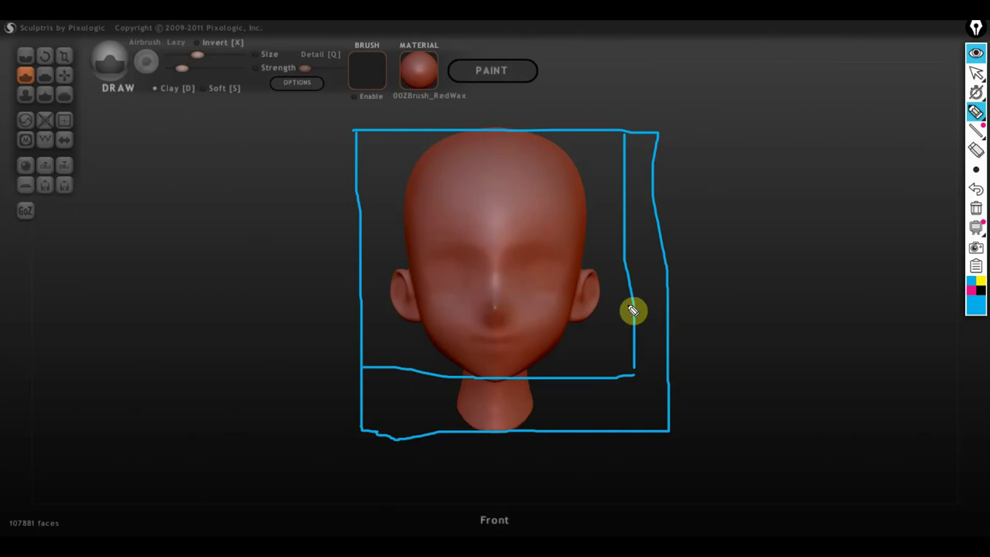
mouse_move(623, 133)
mouse_down()
mouse_move(424, 174)
mouse_move(405, 332)
mouse_move(552, 358)
mouse_move(518, 305)
mouse_move(525, 335)
mouse_up()
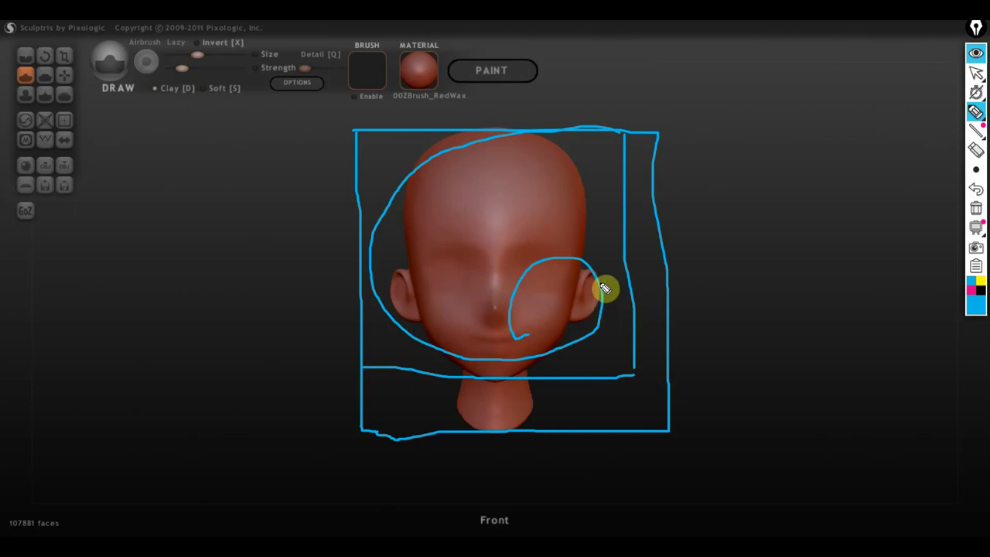
click(976, 209)
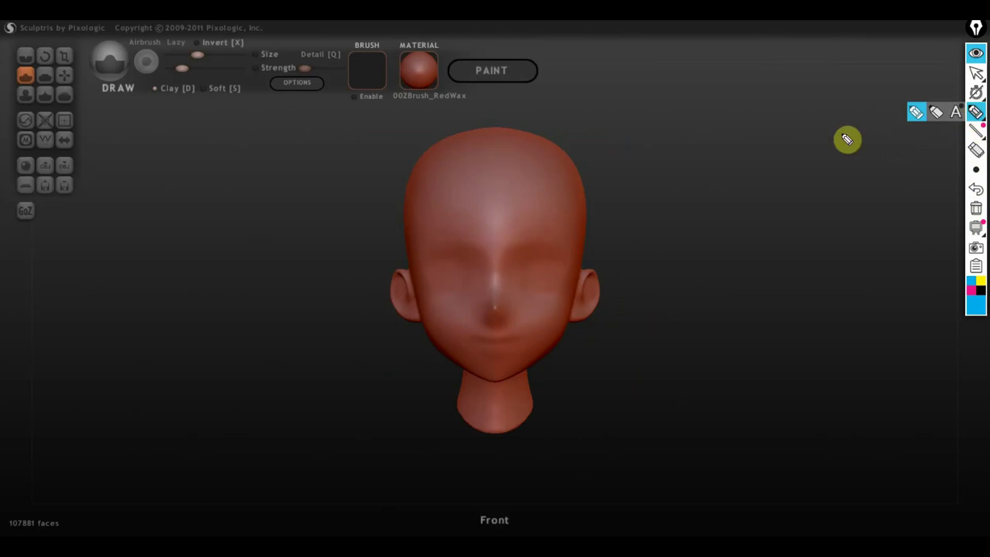
- Draw a blue box around the head with a brow guide and a vertical centre line
mouse_move(348, 130)
mouse_down()
mouse_move(641, 191)
mouse_move(644, 395)
mouse_up()
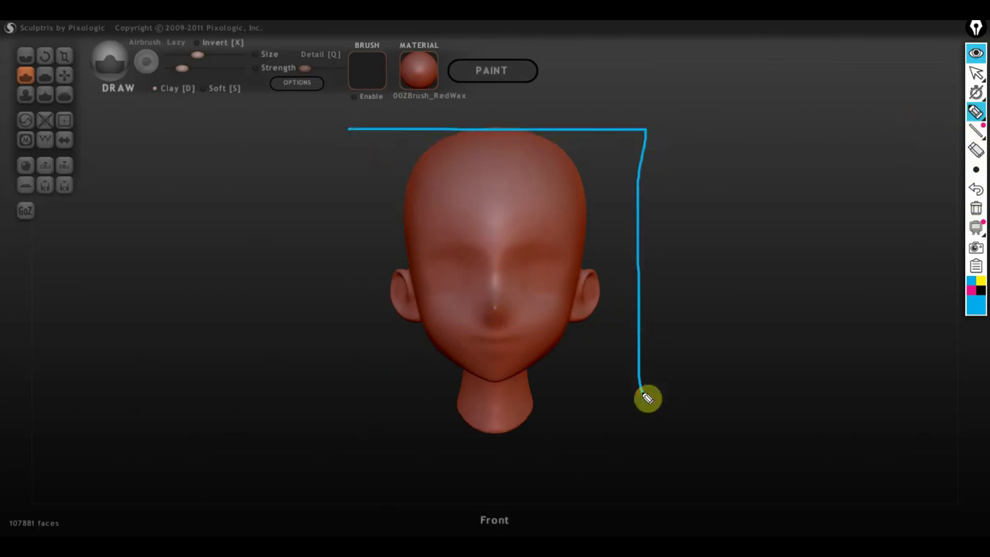
drag(387, 383, 639, 382)
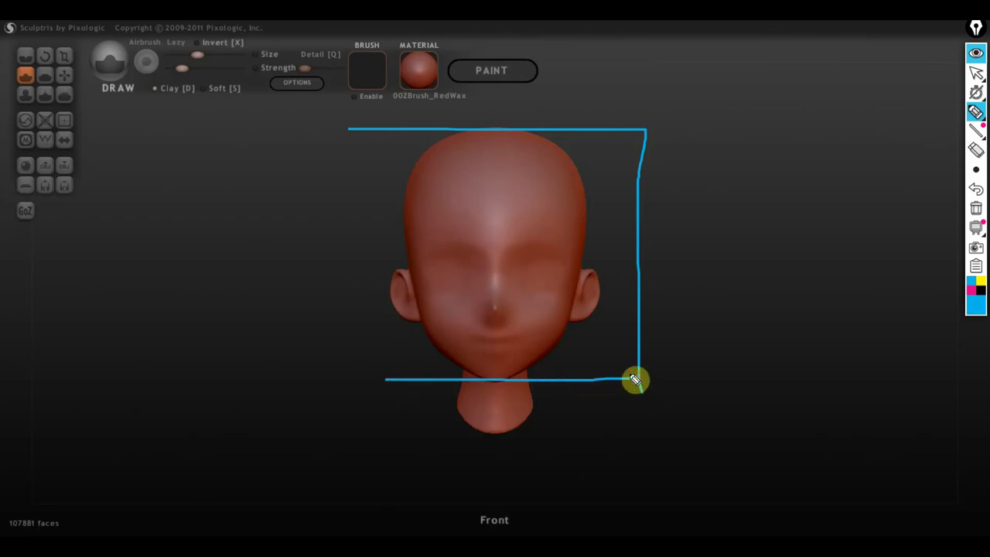
mouse_move(352, 137)
mouse_down()
mouse_move(367, 382)
mouse_move(396, 377)
mouse_up()
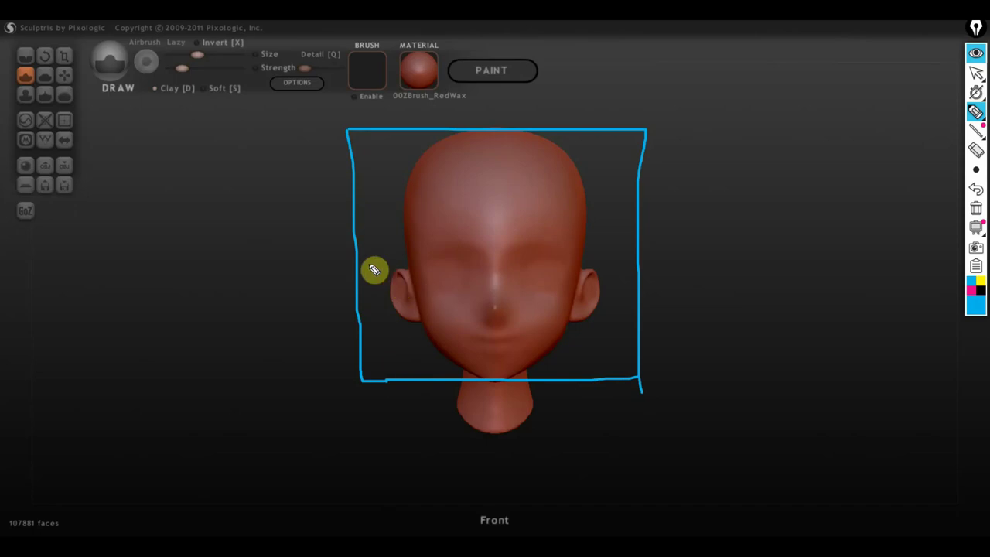
drag(356, 255, 641, 241)
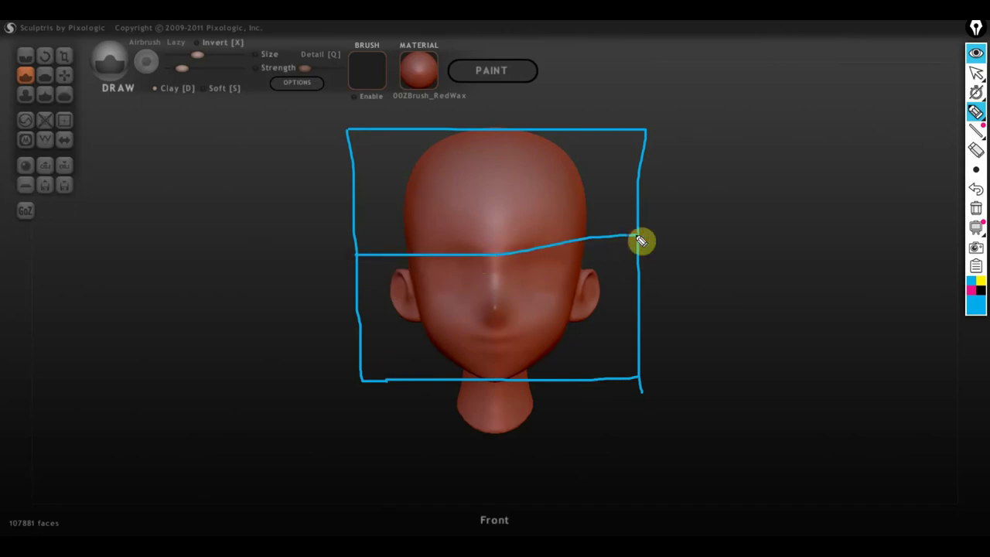
drag(537, 256, 648, 252)
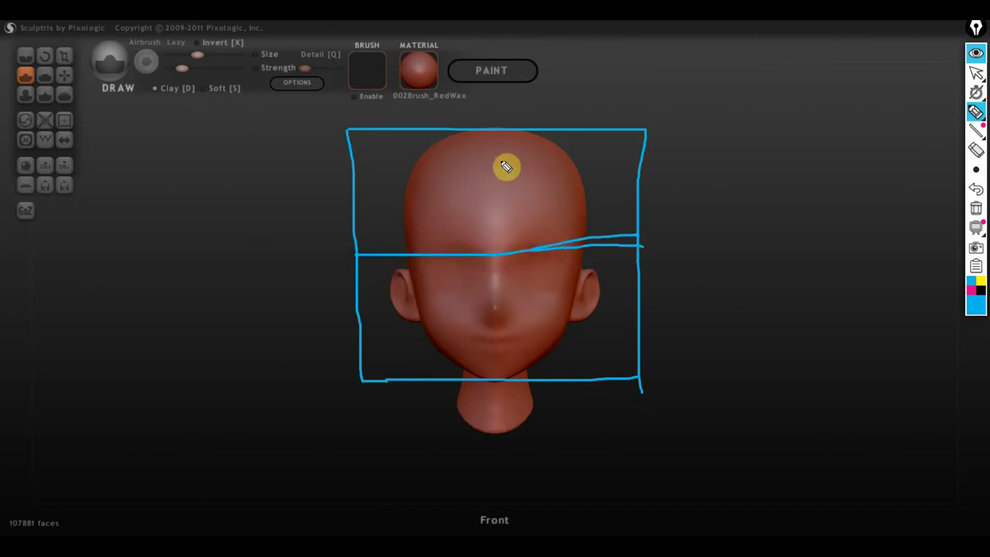
drag(491, 132, 502, 378)
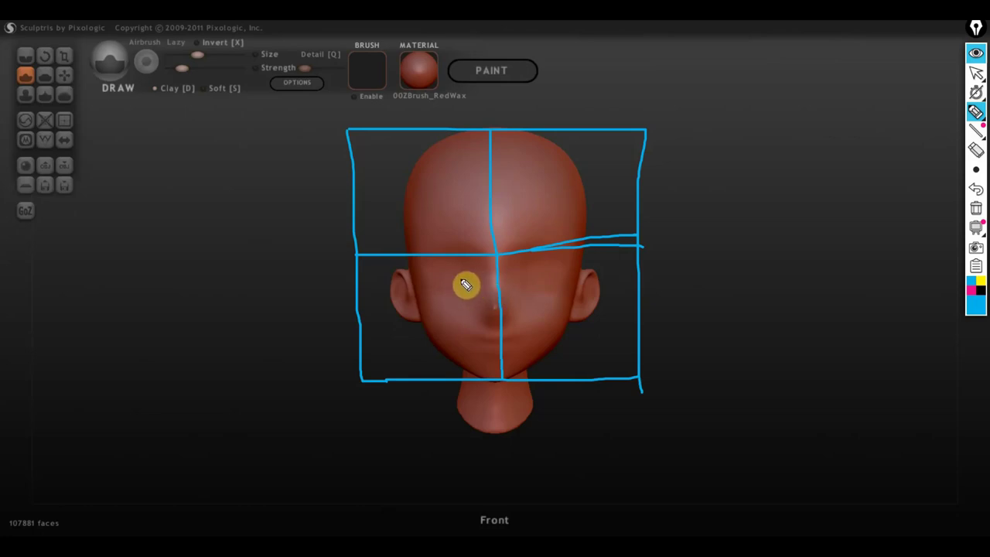
- Mark the mouth and nose lines, outline both eyes, and mark the left ear height
drag(466, 338, 517, 340)
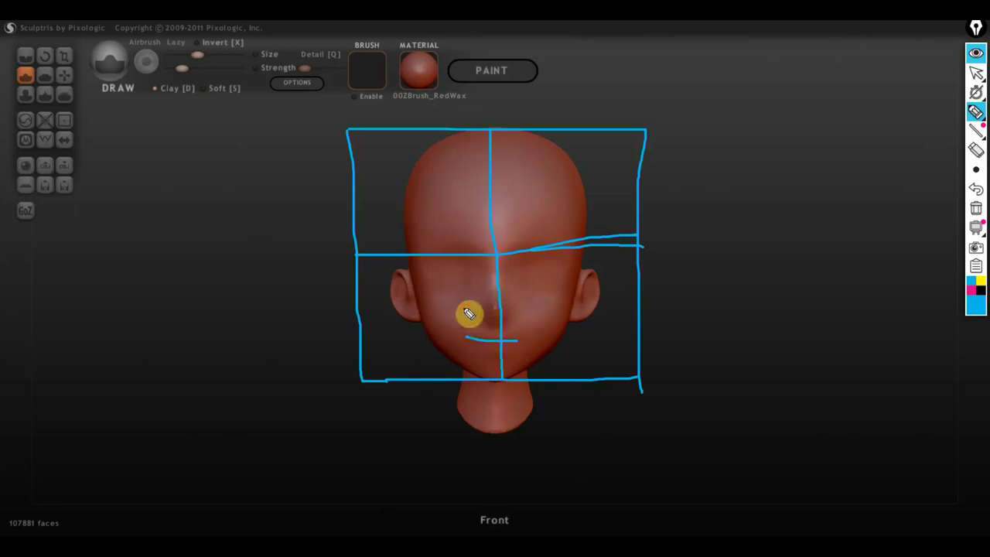
drag(465, 308, 538, 308)
drag(443, 276, 488, 286)
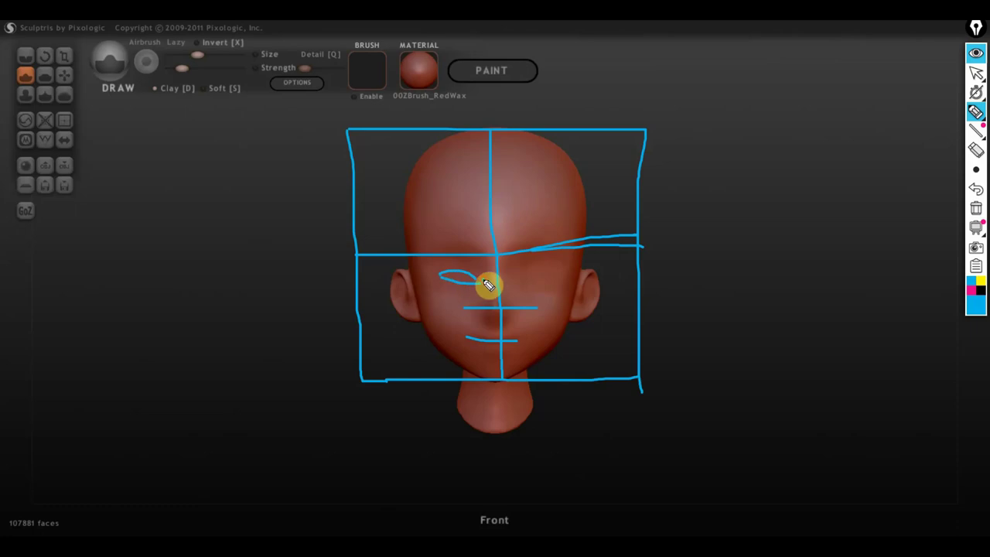
mouse_move(514, 279)
mouse_down()
mouse_move(551, 270)
mouse_move(562, 280)
mouse_up()
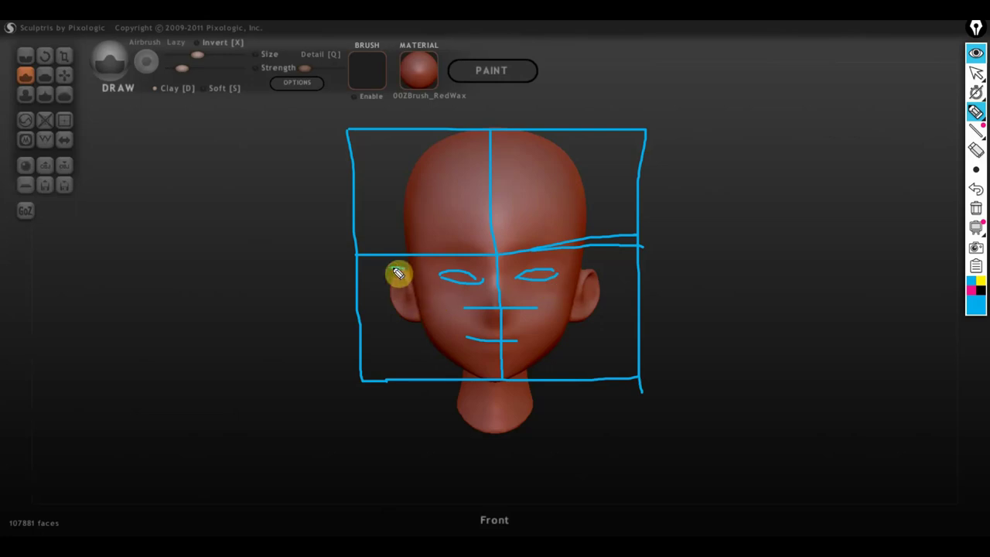
mouse_move(398, 271)
mouse_down()
mouse_move(406, 331)
mouse_move(427, 325)
mouse_up()
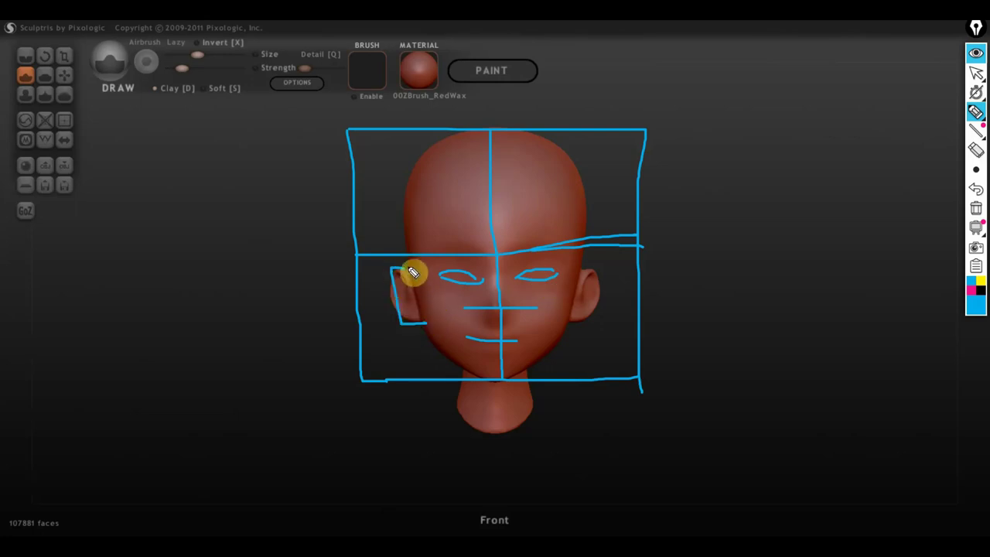
drag(414, 272, 490, 270)
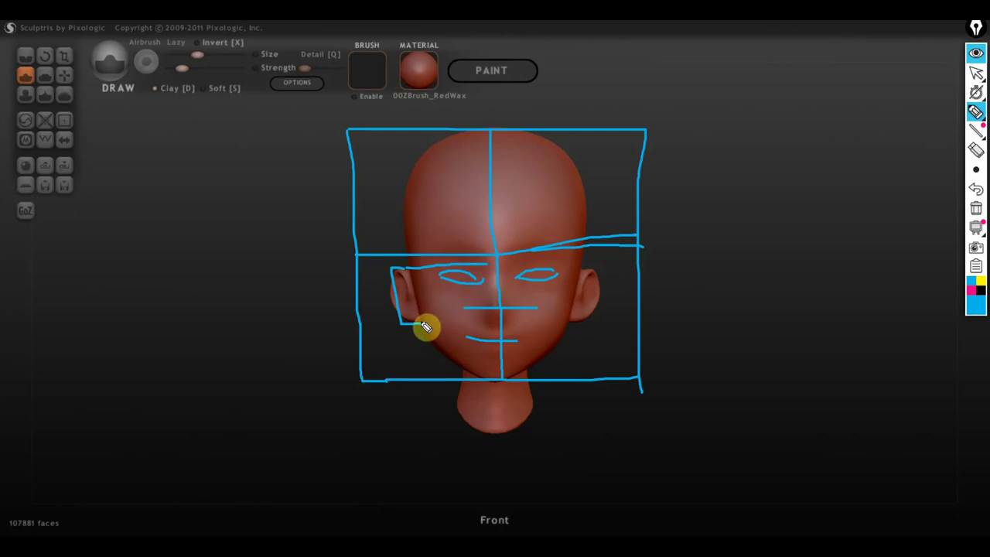
- Draw cheek lines under both eyes, a small oval under the left eye, and a right-ear mark
mouse_move(427, 327)
mouse_down()
mouse_move(462, 327)
mouse_move(464, 309)
mouse_up()
drag(409, 298, 497, 292)
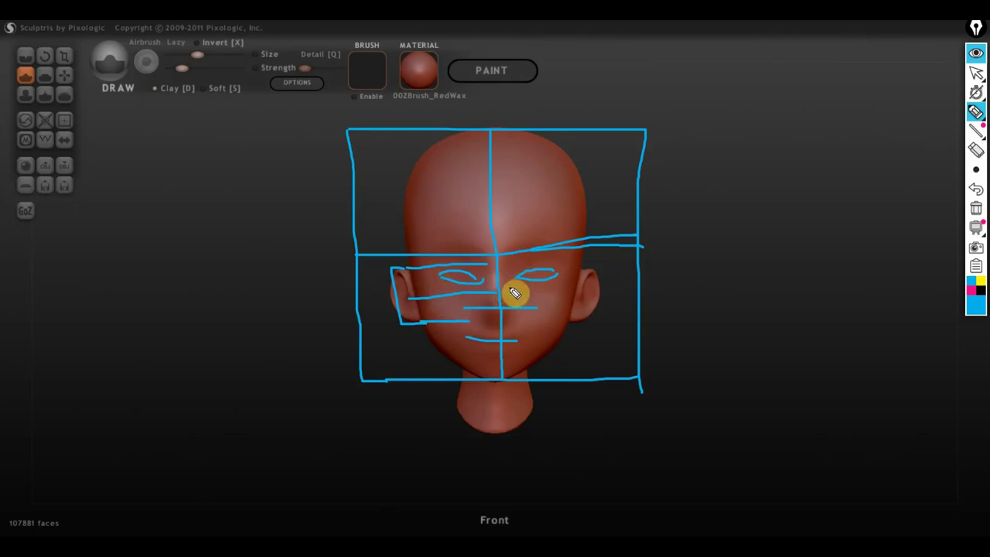
mouse_move(514, 297)
mouse_down()
mouse_move(553, 295)
mouse_move(562, 309)
mouse_up()
drag(451, 305, 457, 301)
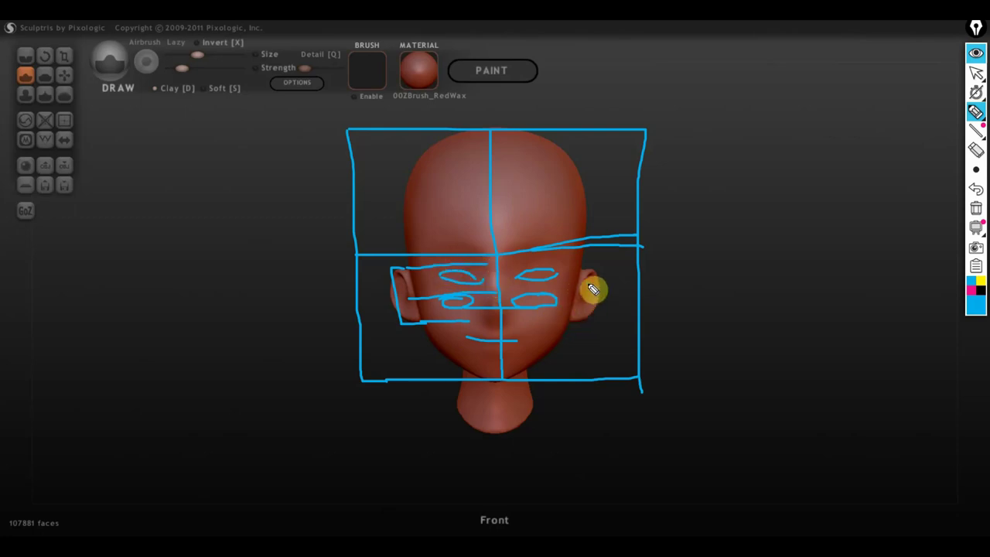
mouse_move(590, 286)
mouse_down()
mouse_move(593, 309)
mouse_move(584, 263)
mouse_move(596, 280)
mouse_up()
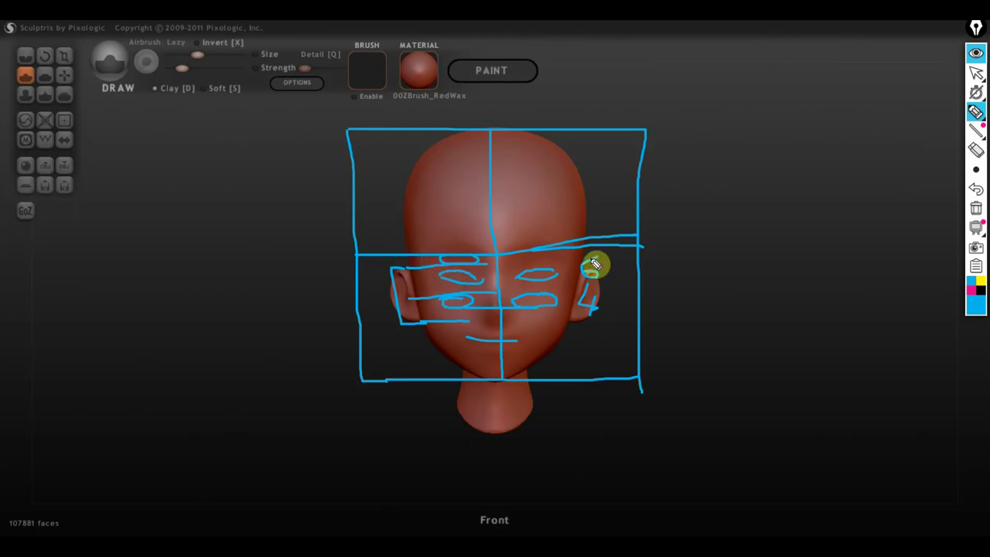
- Write a measurement number by the brow and sketch marks and eyebrow arcs above the left eye
drag(376, 231, 399, 245)
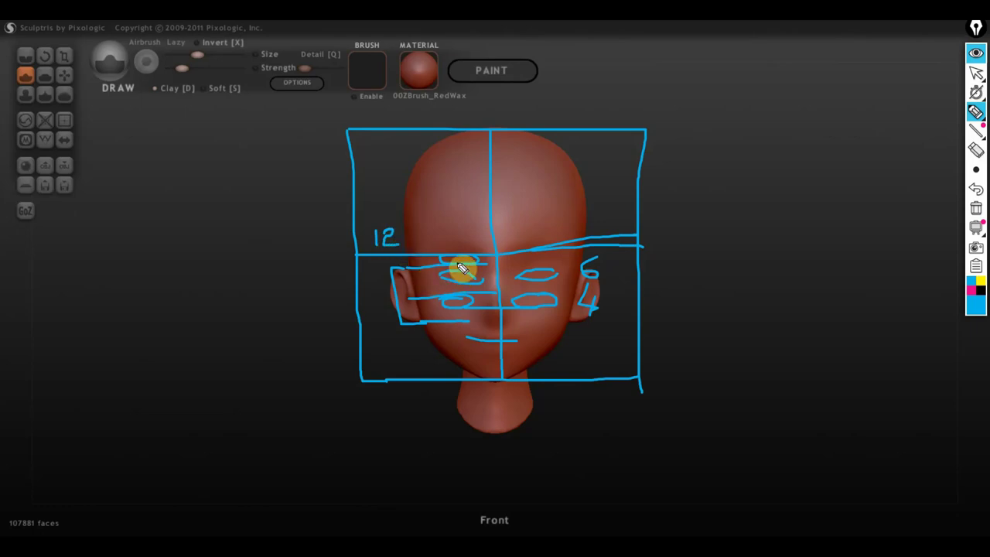
drag(404, 251, 430, 249)
drag(495, 255, 428, 256)
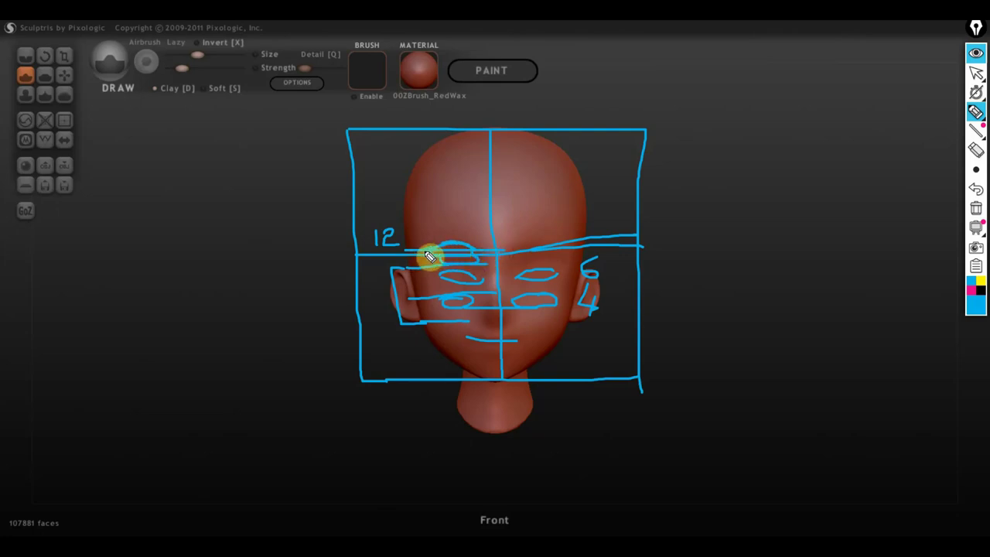
drag(429, 246, 468, 234)
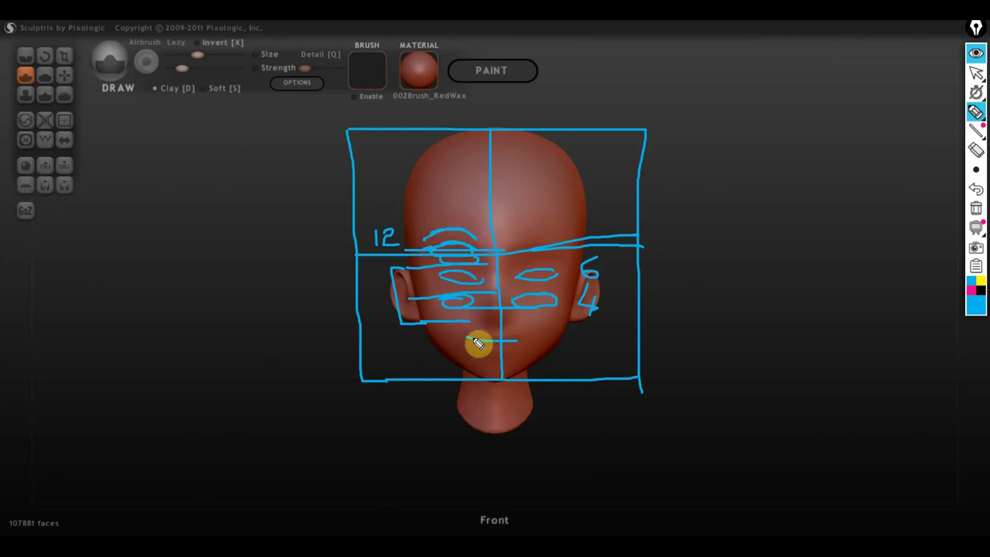
drag(424, 240, 461, 230)
- Outline both ears, trace the chin and left jawline, and extend the eye-level guide leftward
drag(410, 244, 402, 273)
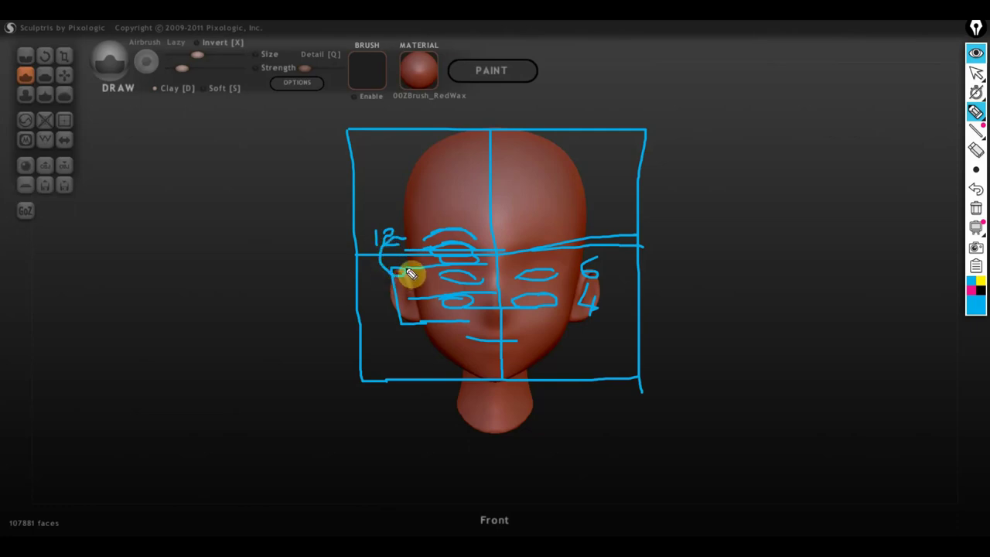
drag(577, 286, 581, 281)
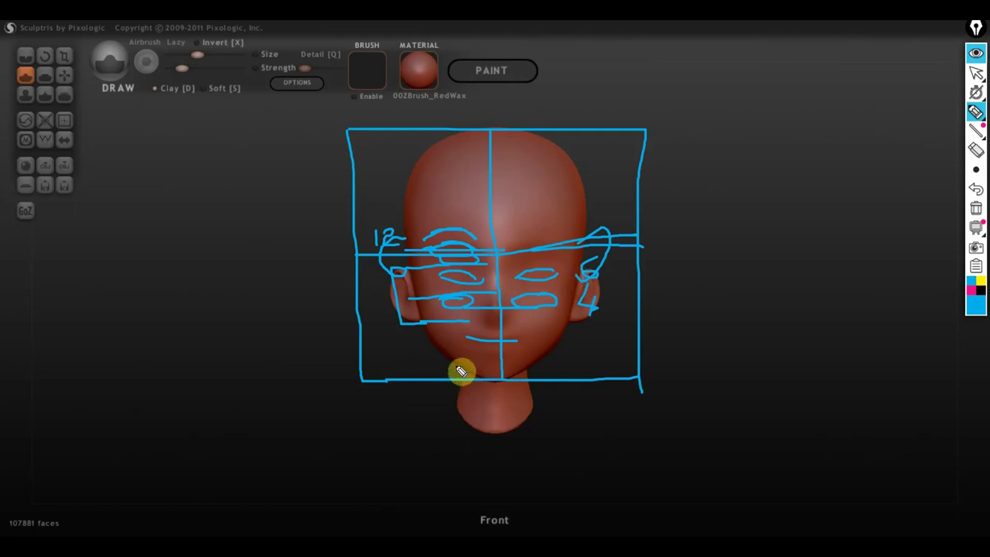
drag(456, 359, 537, 368)
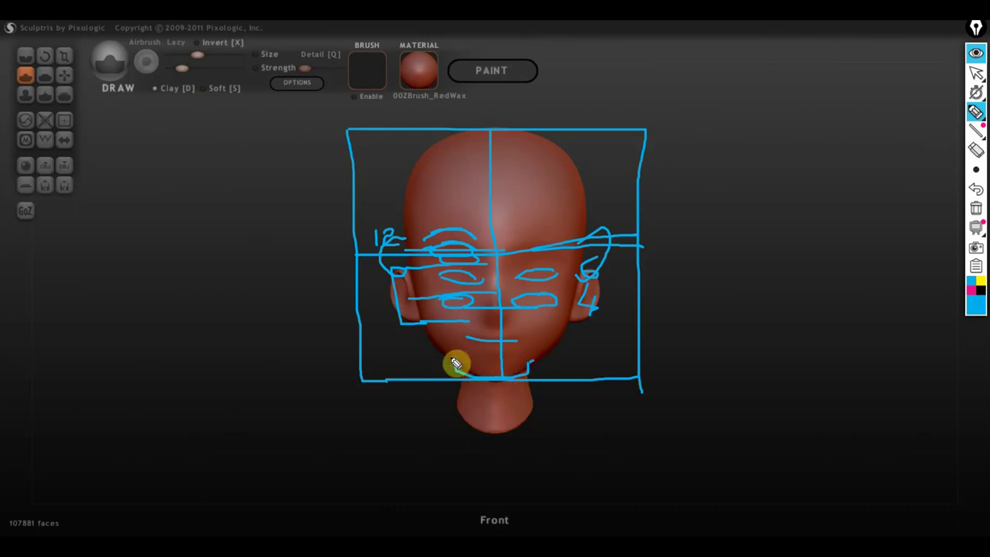
drag(418, 294, 449, 353)
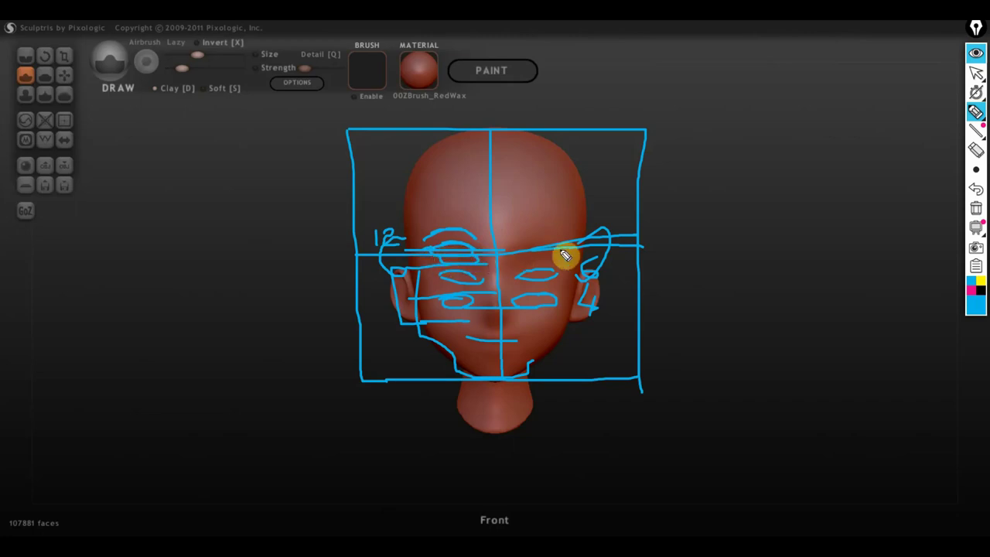
drag(268, 252, 359, 253)
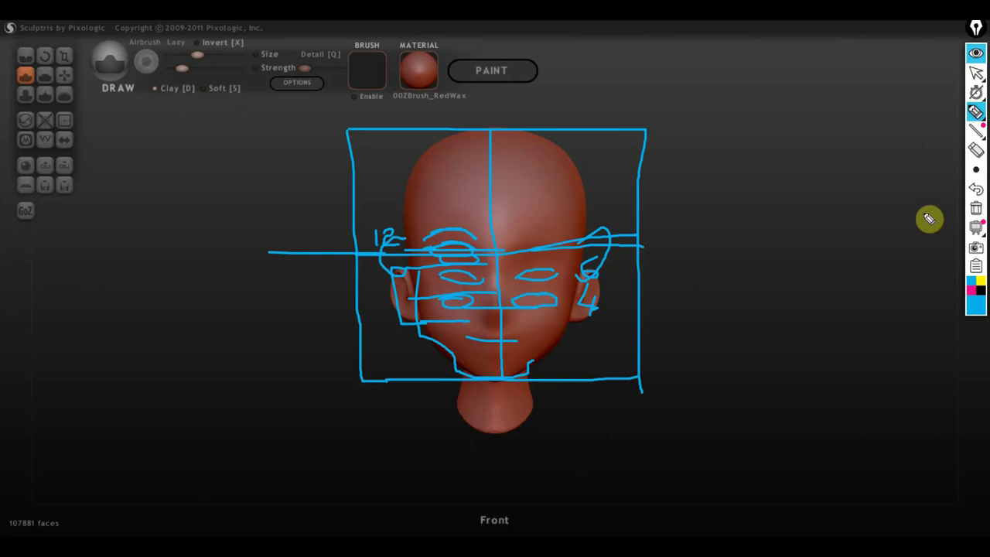
- Clear all blue guide lines and return to cursor mode
click(976, 208)
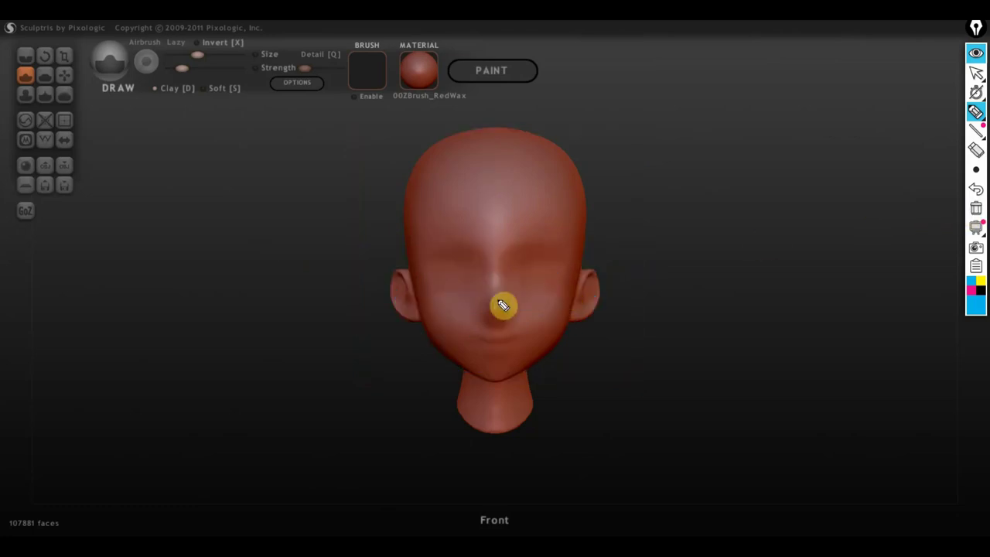
click(976, 73)
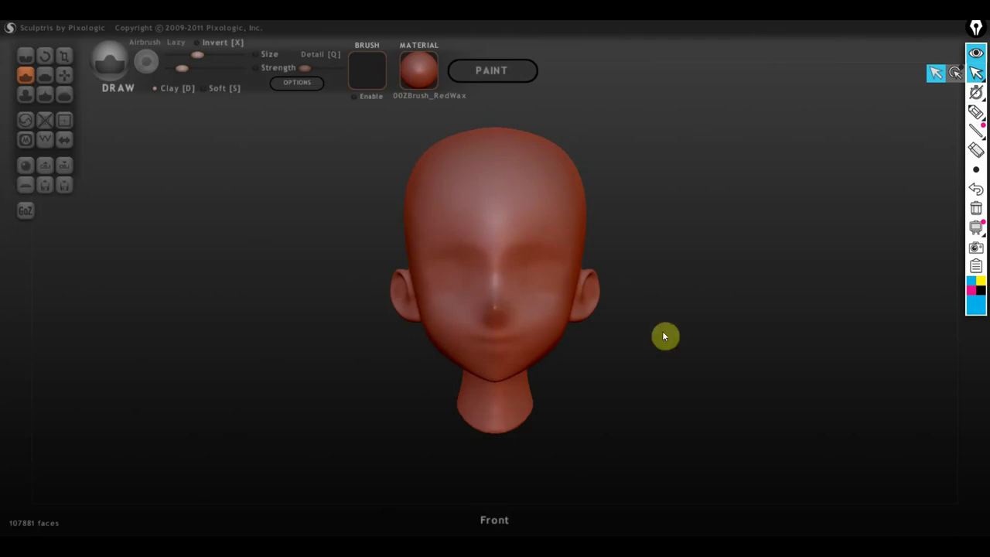
- From a side view, use the Grab brush to lift the lips, push out the neck and throat, and enlarge the ear
mouse_move(670, 361)
mouse_down()
mouse_move(564, 371)
mouse_move(506, 359)
mouse_move(433, 318)
mouse_move(388, 352)
mouse_up()
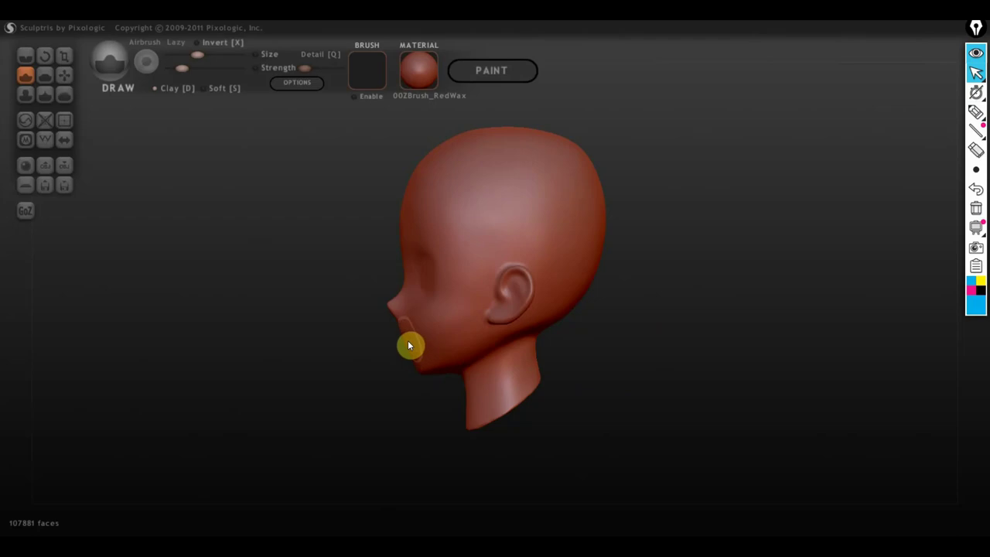
click(64, 75)
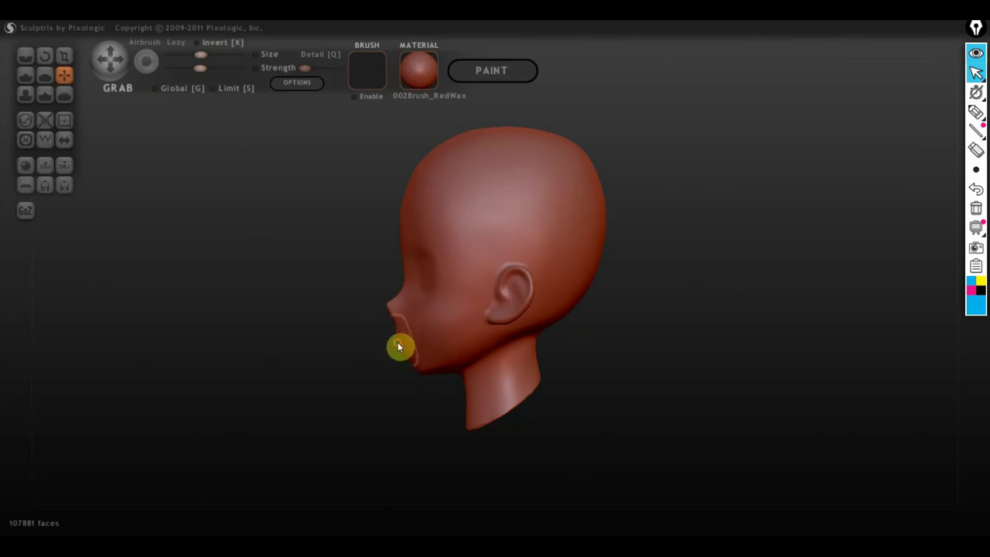
drag(398, 345, 402, 303)
drag(534, 358, 564, 359)
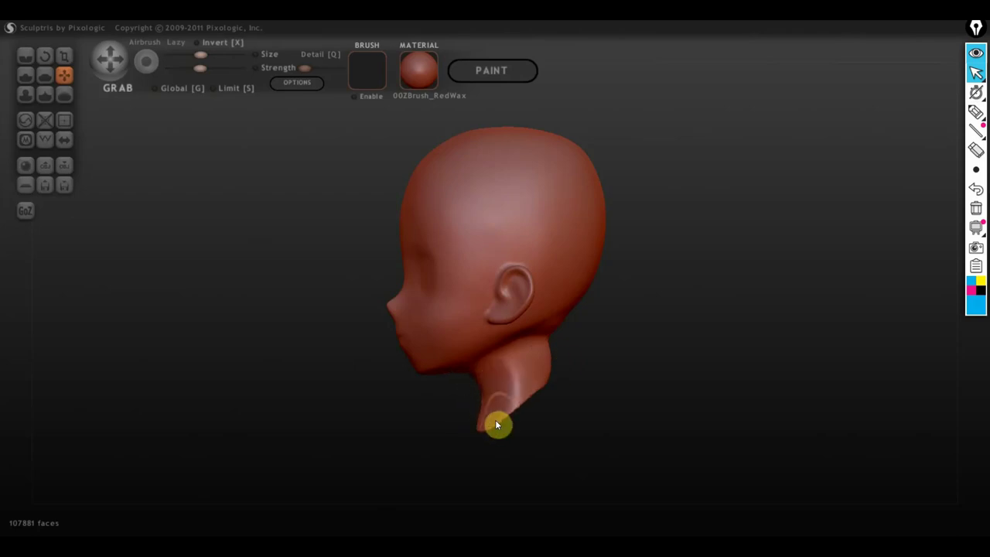
drag(498, 425, 469, 376)
drag(517, 297, 505, 284)
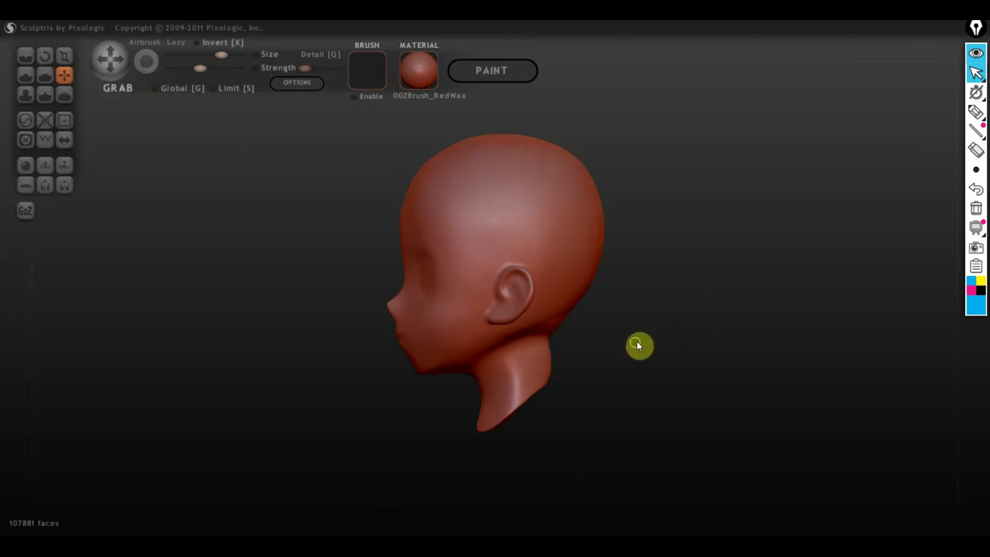
- Pull the chin down into a bulge, checking the head from front, three-quarter and profile views
drag(636, 345, 802, 347)
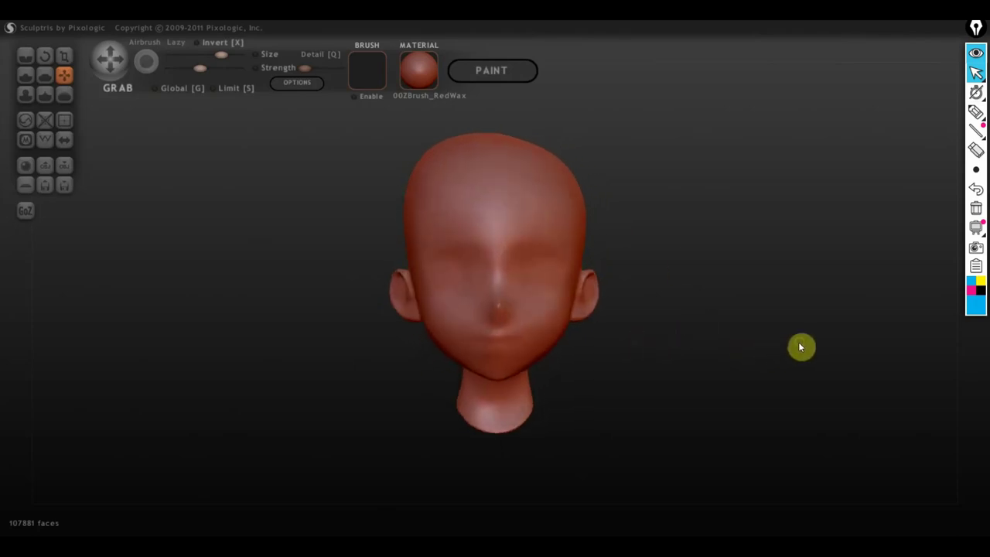
scroll(464, 364, up, 3)
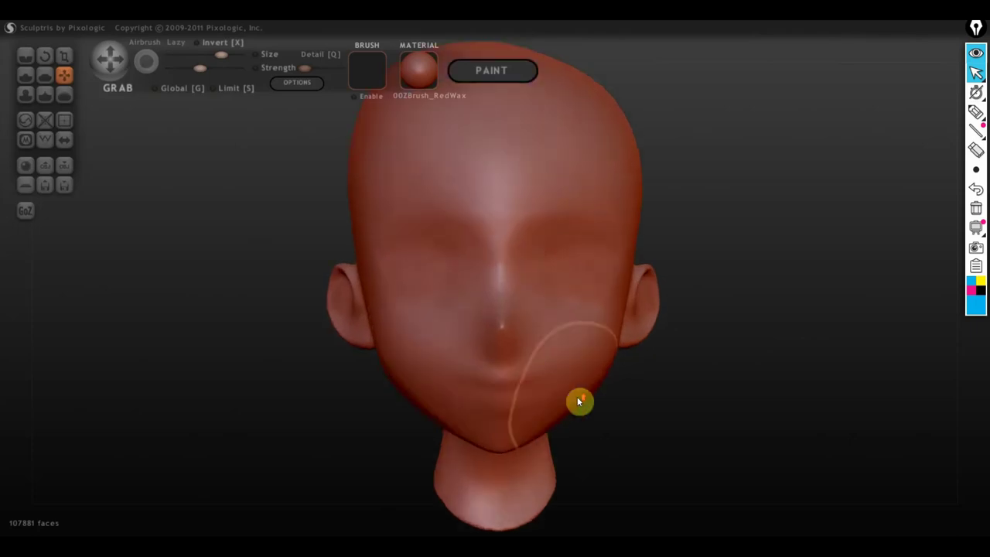
drag(577, 396, 457, 409)
drag(520, 457, 546, 485)
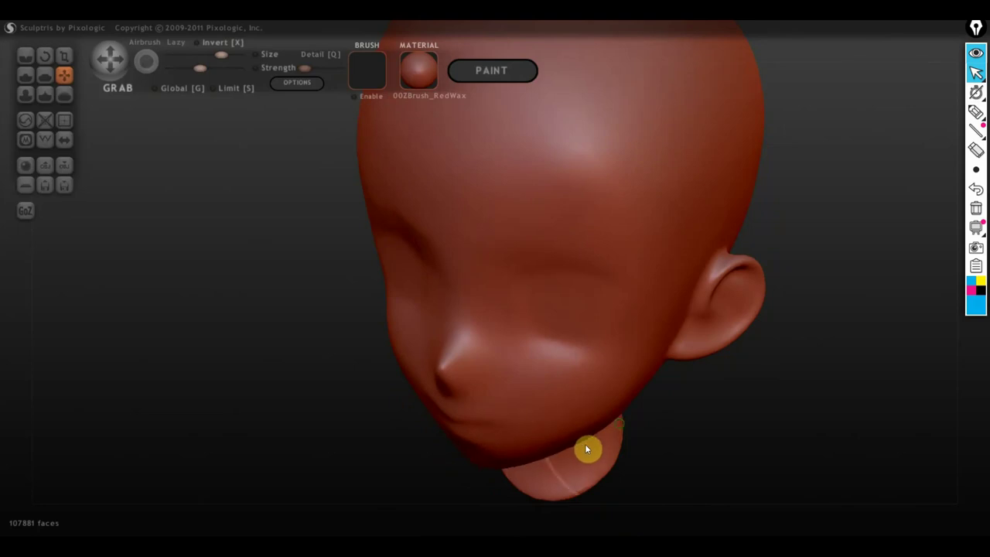
right_drag(586, 446, 627, 246)
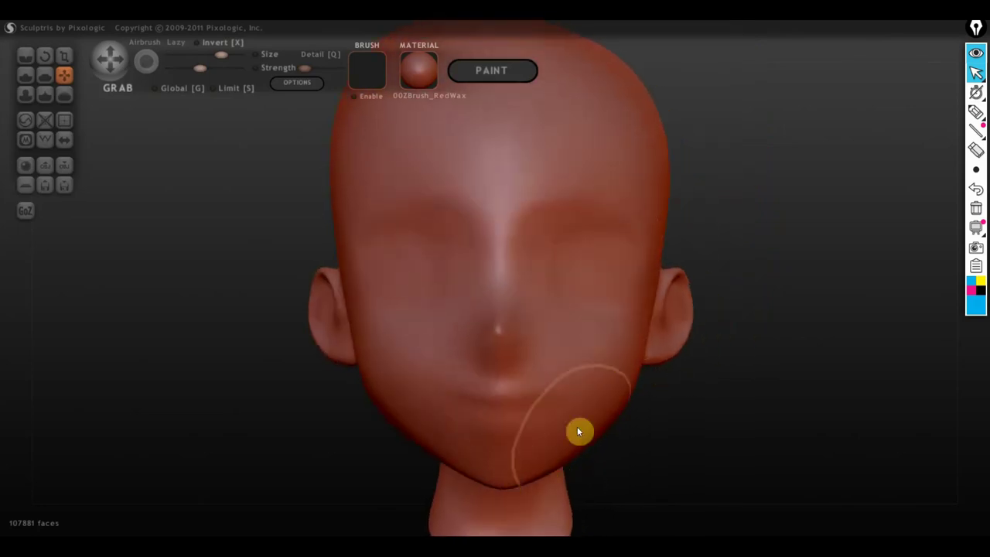
mouse_move(577, 426)
right_down()
mouse_move(522, 404)
mouse_move(322, 416)
mouse_move(432, 400)
right_up()
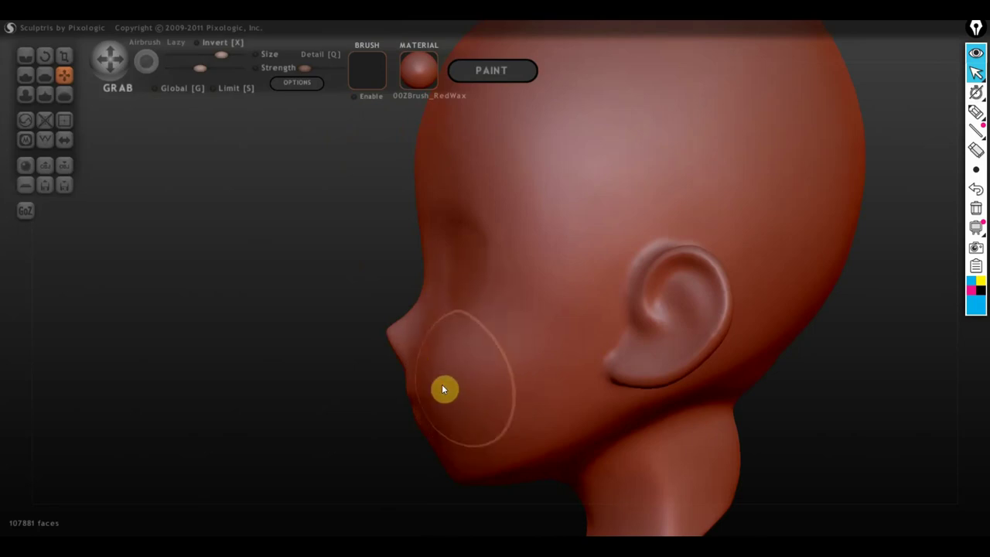
mouse_move(442, 384)
right_down()
mouse_move(537, 395)
mouse_move(666, 384)
mouse_move(696, 398)
right_up()
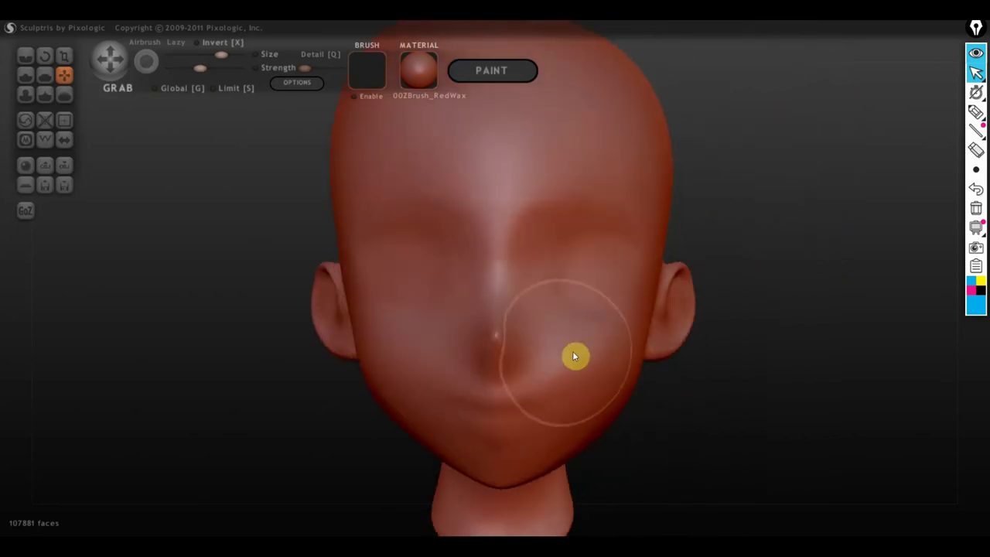
scroll(572, 346, down, 3)
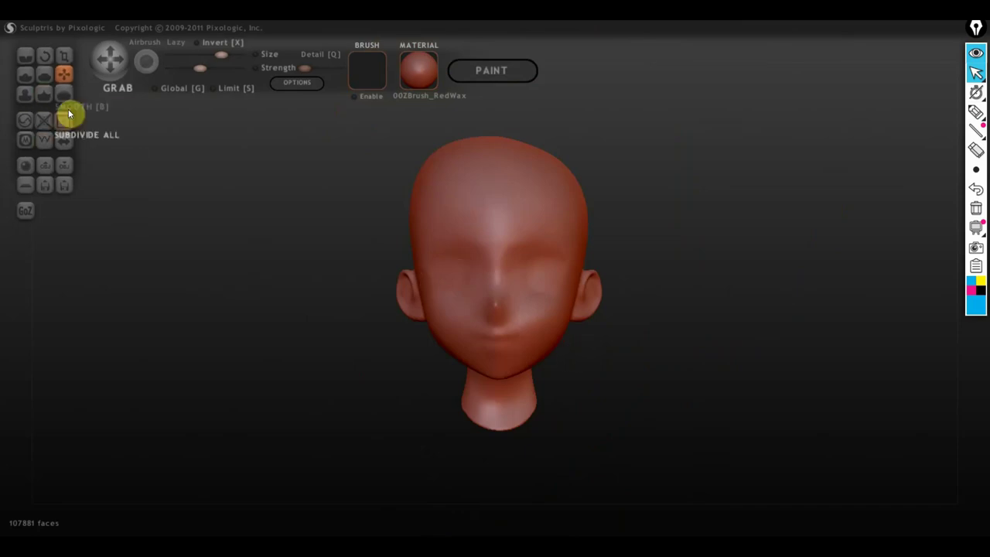
- Import the BodyMesh file and confirm it replaces the girl head (61645 faces)
click(44, 166)
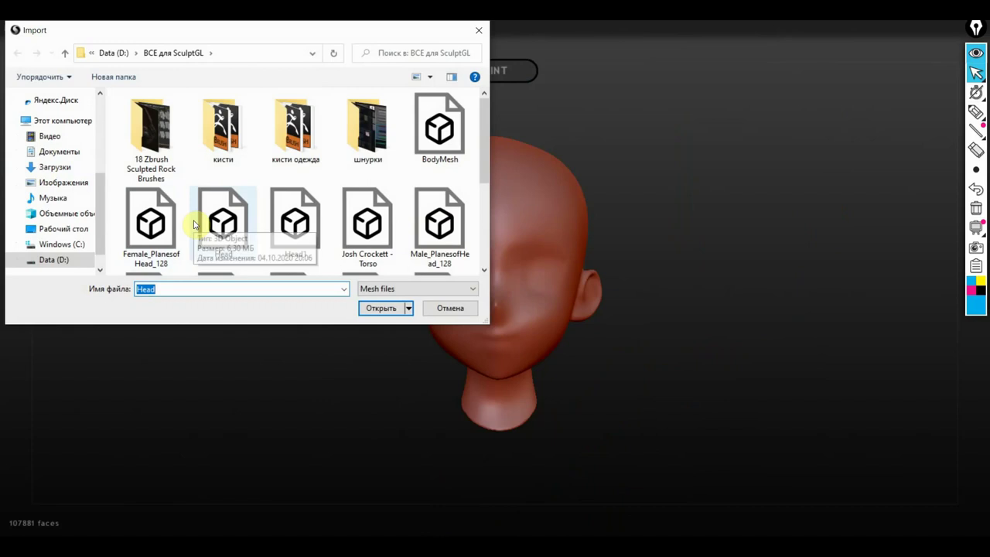
double_click(430, 155)
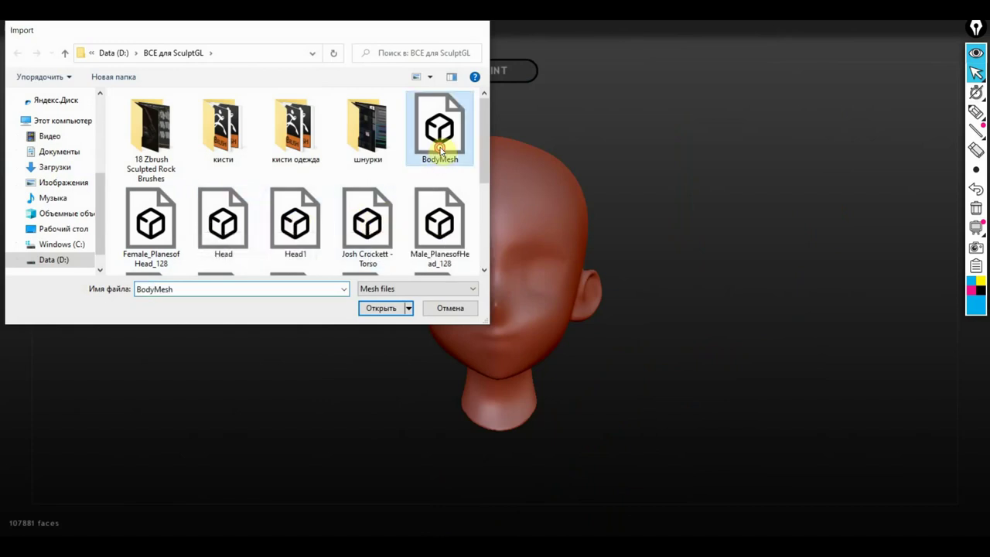
click(441, 303)
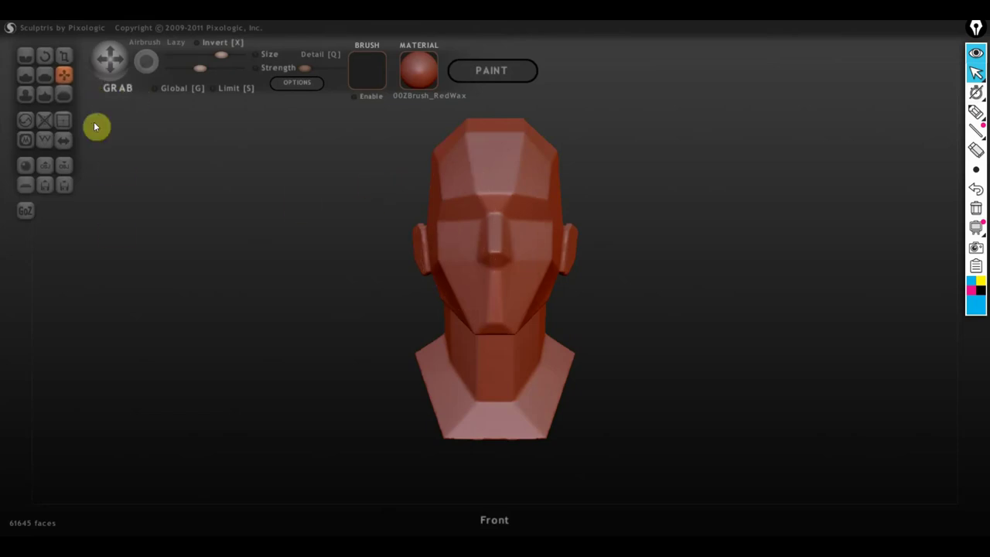
- Reduce the size, then draw the blue proportion box and an eye-level line over the BodyMesh head
drag(222, 55, 188, 57)
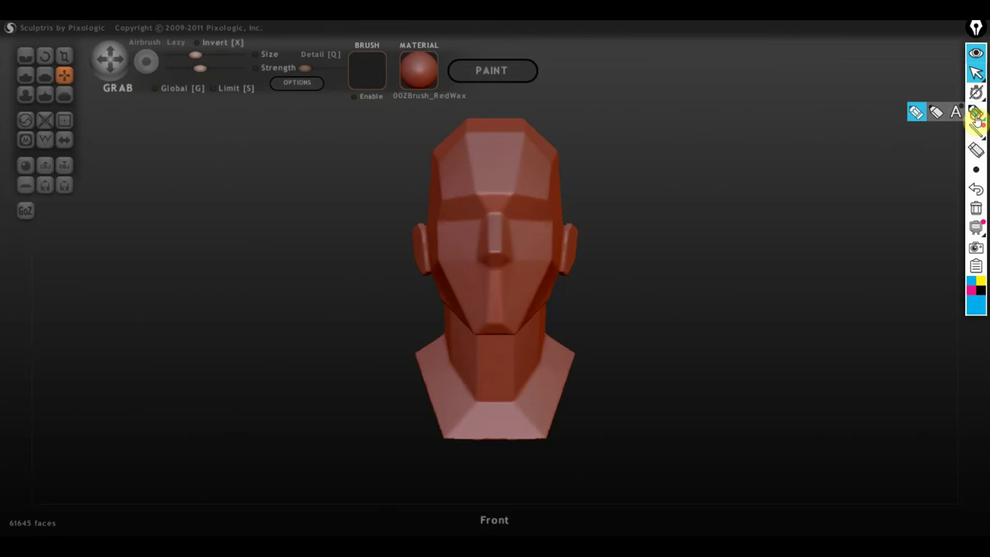
click(976, 115)
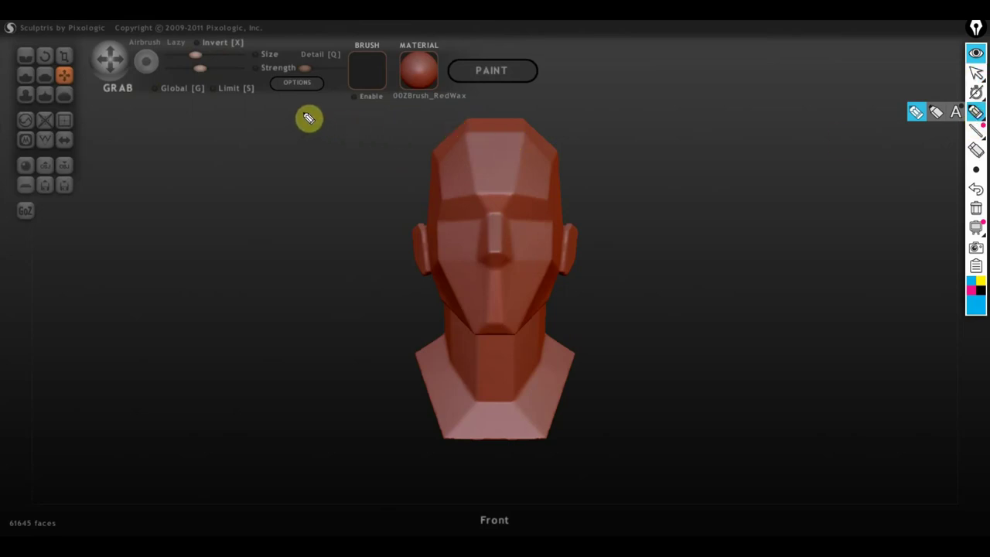
mouse_move(321, 114)
mouse_down()
mouse_move(646, 126)
mouse_move(643, 327)
mouse_move(369, 338)
mouse_up()
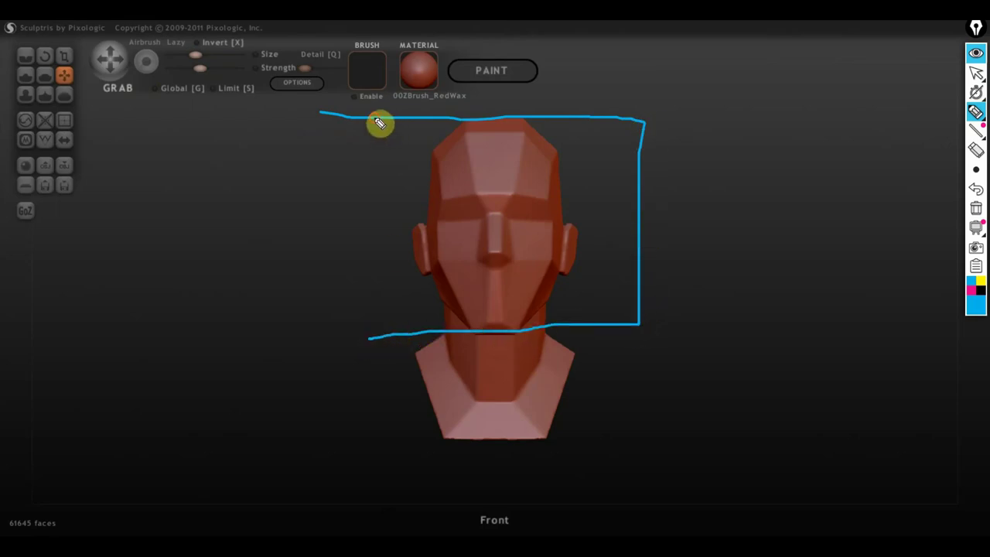
drag(379, 124, 379, 338)
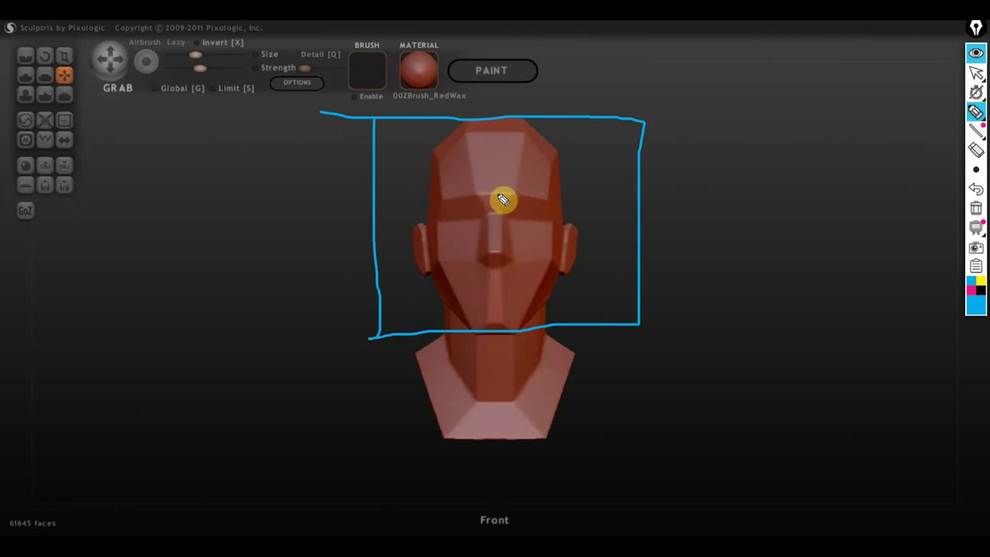
drag(380, 221, 648, 217)
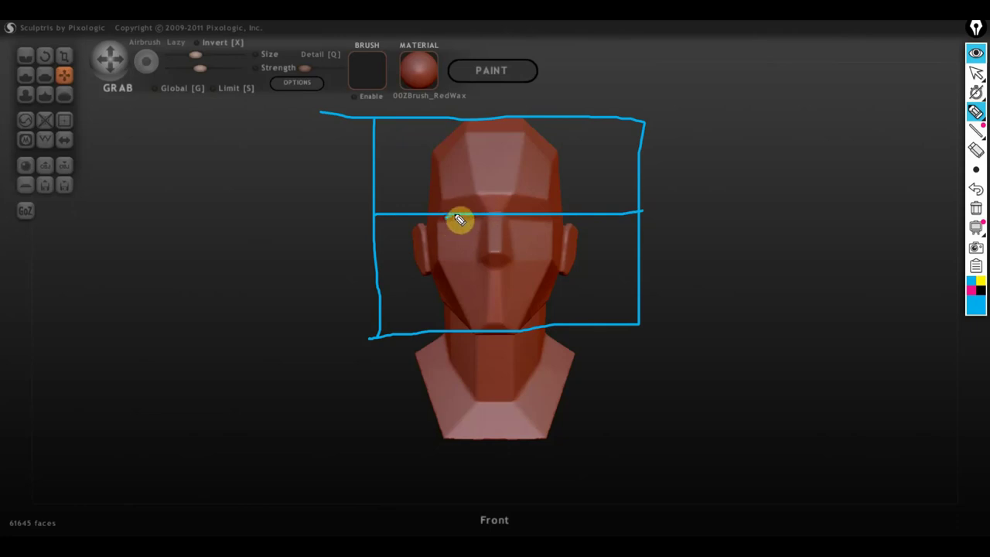
- Mark the eyes, brow width and face outline, and circle both eyes
mouse_move(459, 220)
mouse_down()
mouse_move(480, 219)
mouse_move(468, 227)
mouse_up()
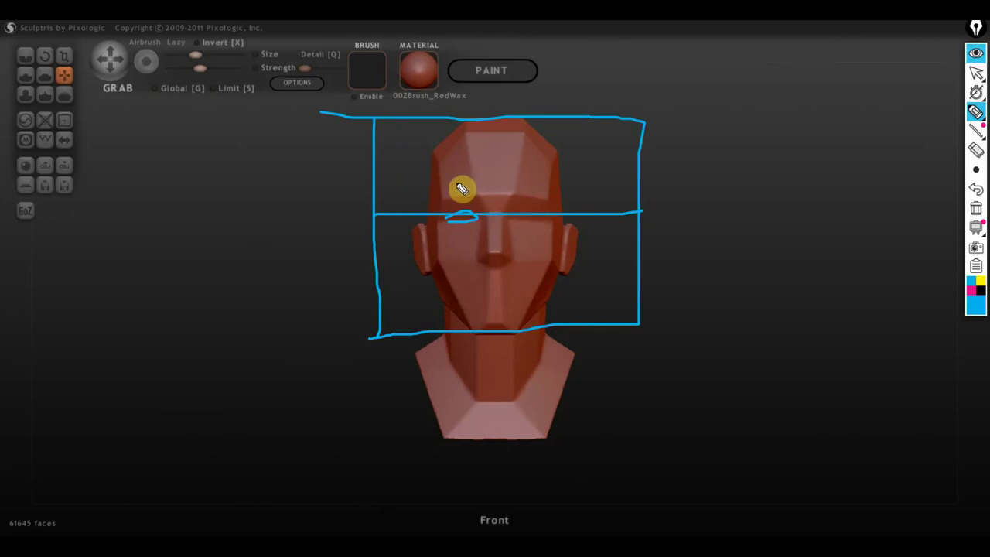
mouse_move(445, 177)
mouse_down()
mouse_move(432, 190)
mouse_move(546, 183)
mouse_up()
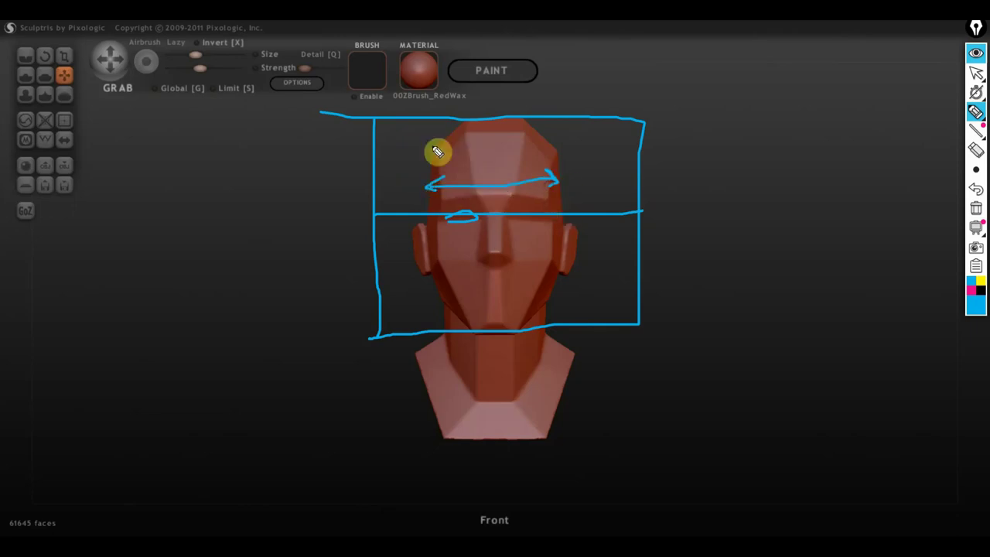
mouse_move(461, 120)
mouse_down()
mouse_move(422, 267)
mouse_move(533, 118)
mouse_up()
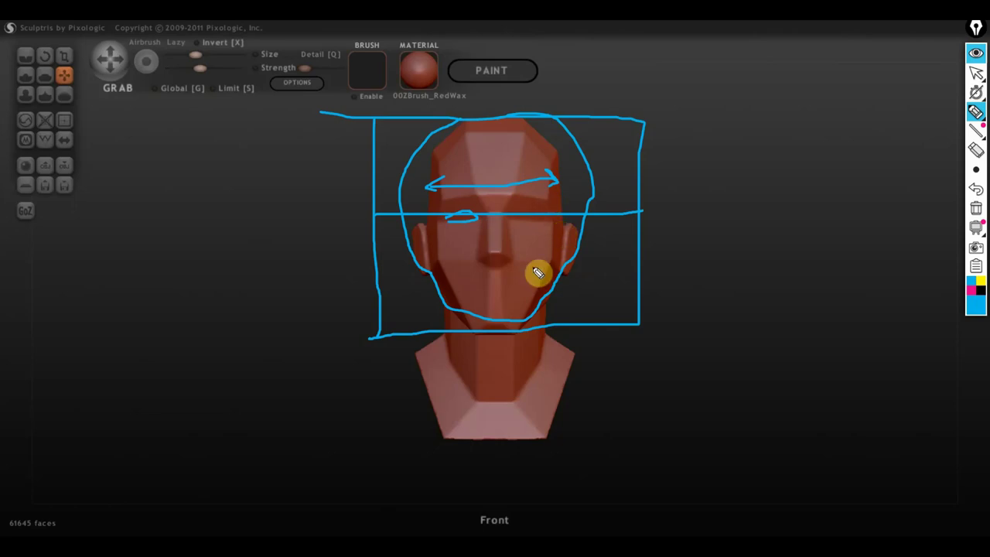
drag(544, 261, 518, 267)
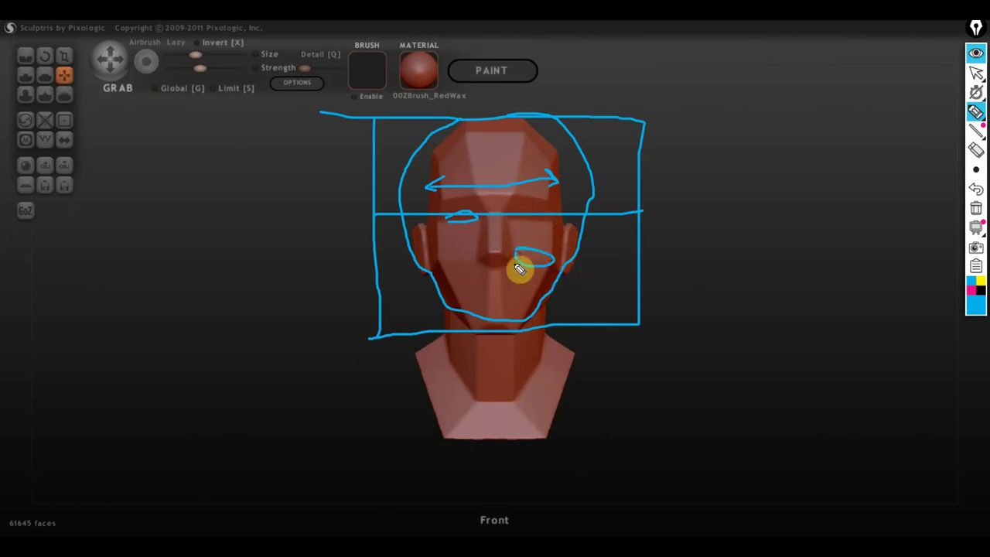
mouse_move(449, 263)
mouse_down()
mouse_move(466, 262)
mouse_move(457, 256)
mouse_move(490, 289)
mouse_move(482, 301)
mouse_up()
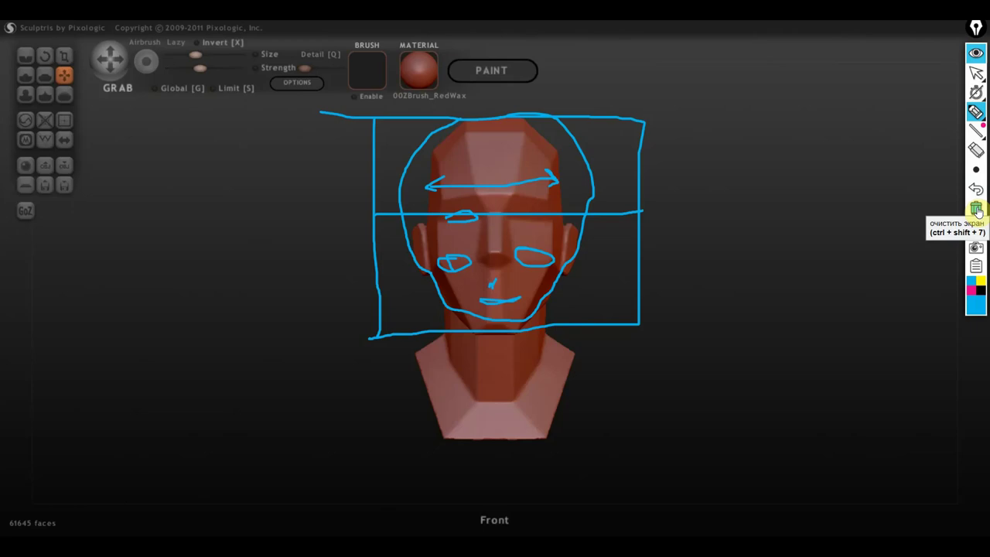
- Clear the guides and orbit the BodyMesh head to a right-side profile
click(977, 210)
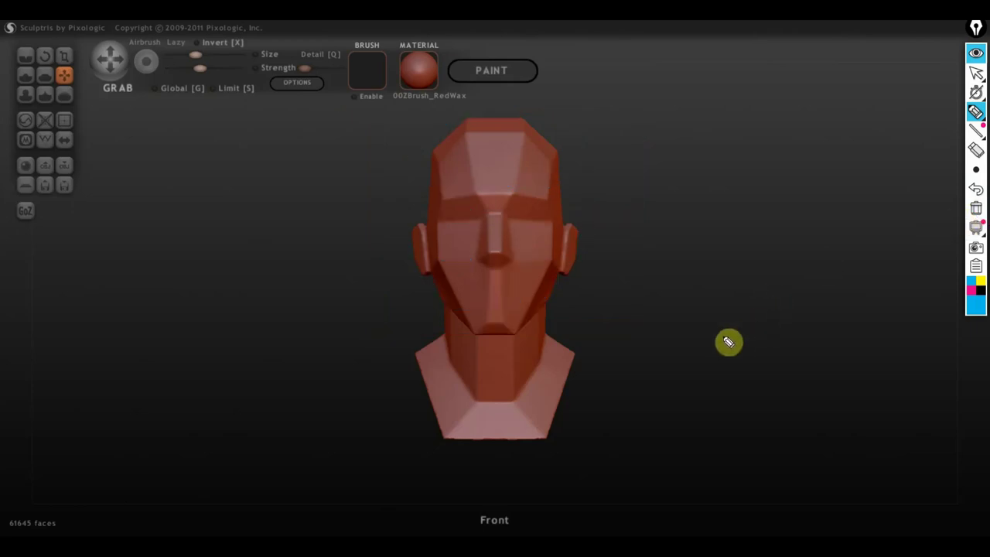
click(977, 72)
mouse_move(774, 365)
mouse_down()
mouse_move(667, 358)
mouse_move(628, 372)
mouse_up()
shift+drag(692, 387, 687, 388)
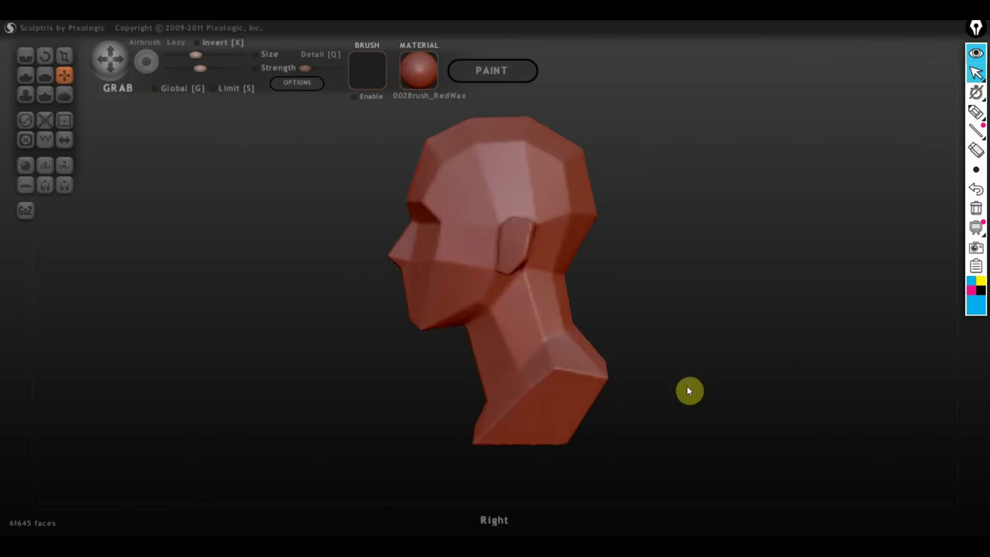
- Draw profile guides from the ear: jaw line, vertical, horizontal and slanted lines, and a skull arc
click(977, 112)
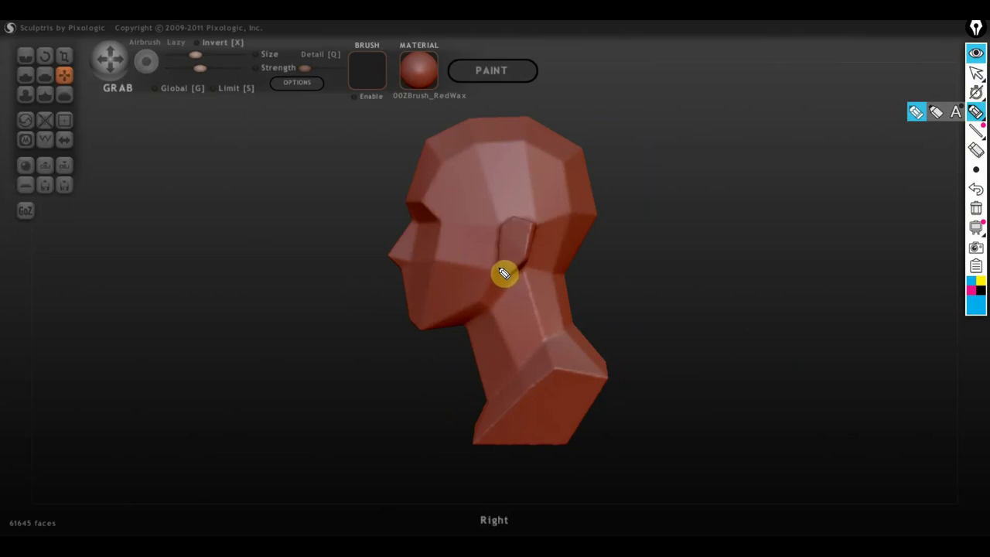
drag(502, 271, 455, 342)
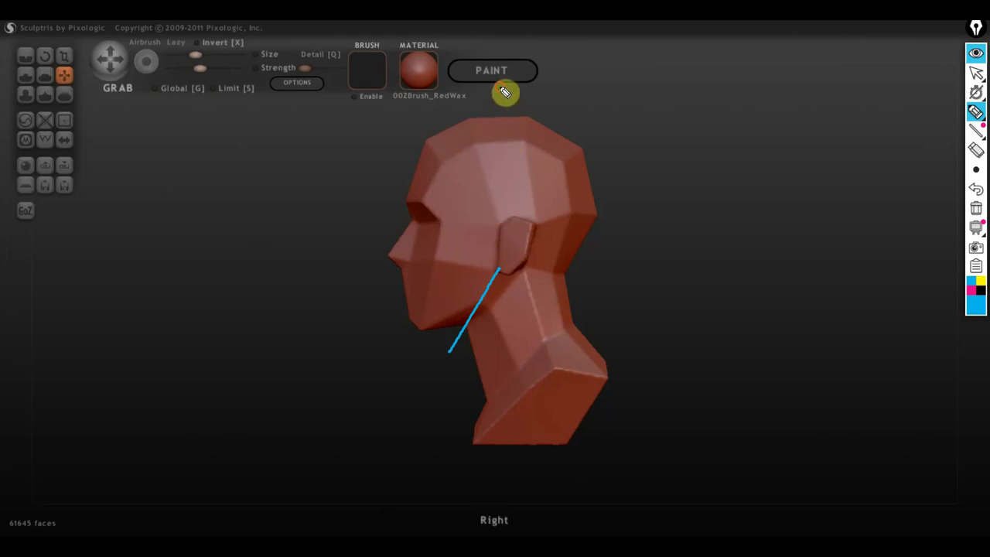
drag(501, 89, 511, 239)
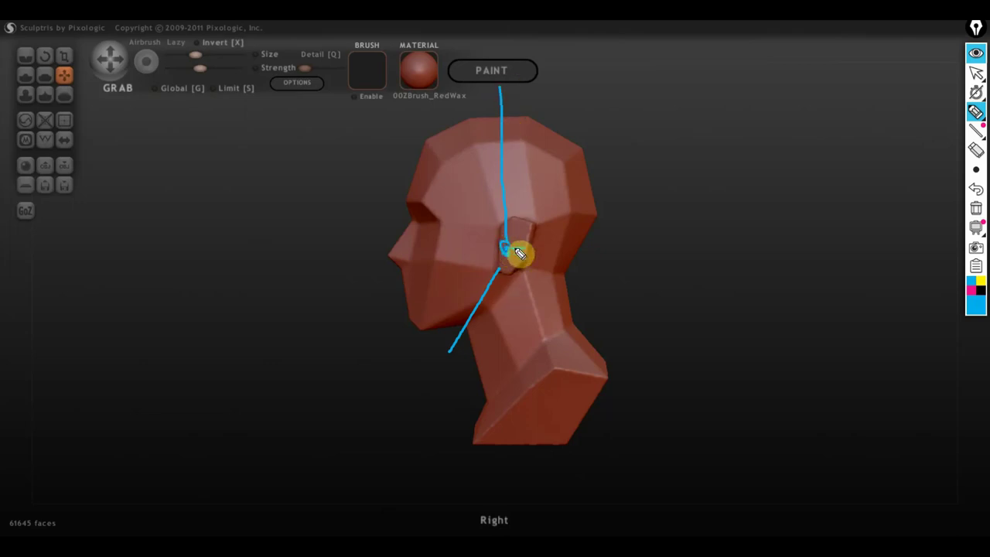
drag(519, 254, 657, 254)
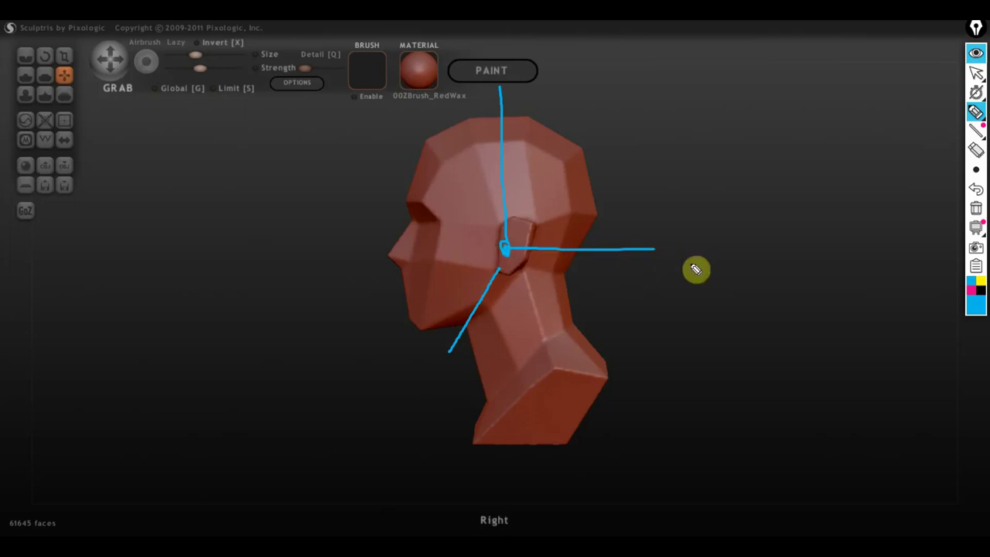
drag(507, 252, 641, 293)
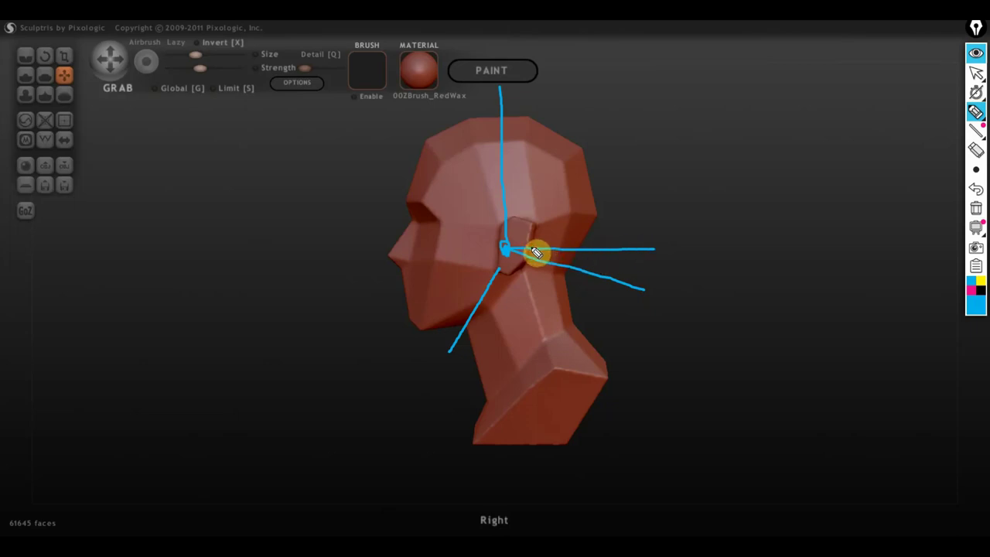
drag(537, 253, 526, 126)
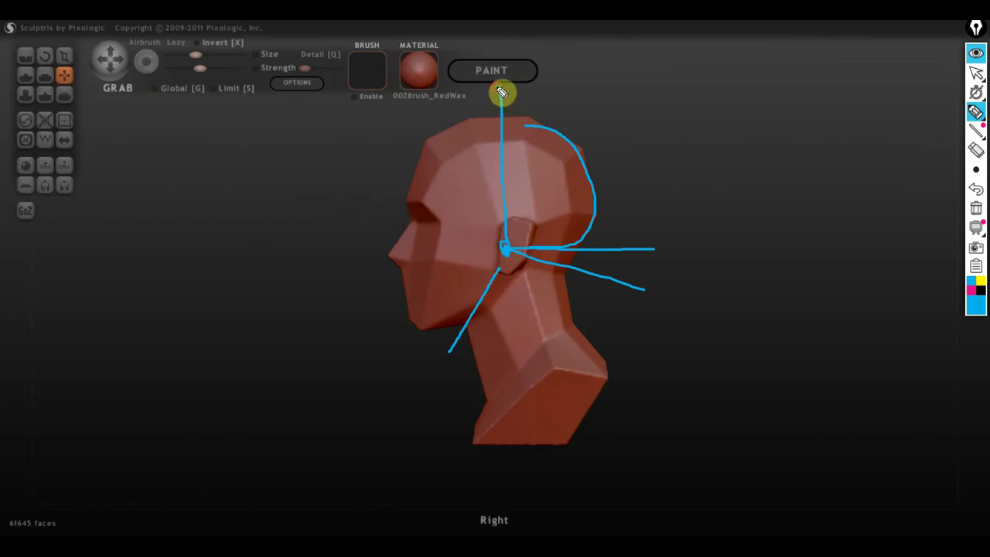
- Draw an arc around the front of the face plus brow-to-ear, upper-face and nose-base guide lines
drag(501, 93, 453, 360)
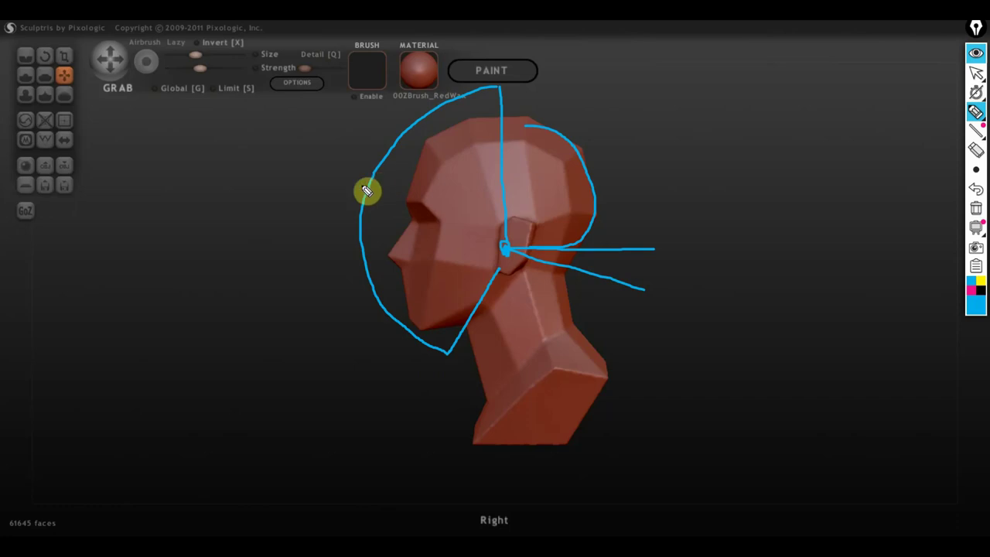
drag(372, 194, 504, 247)
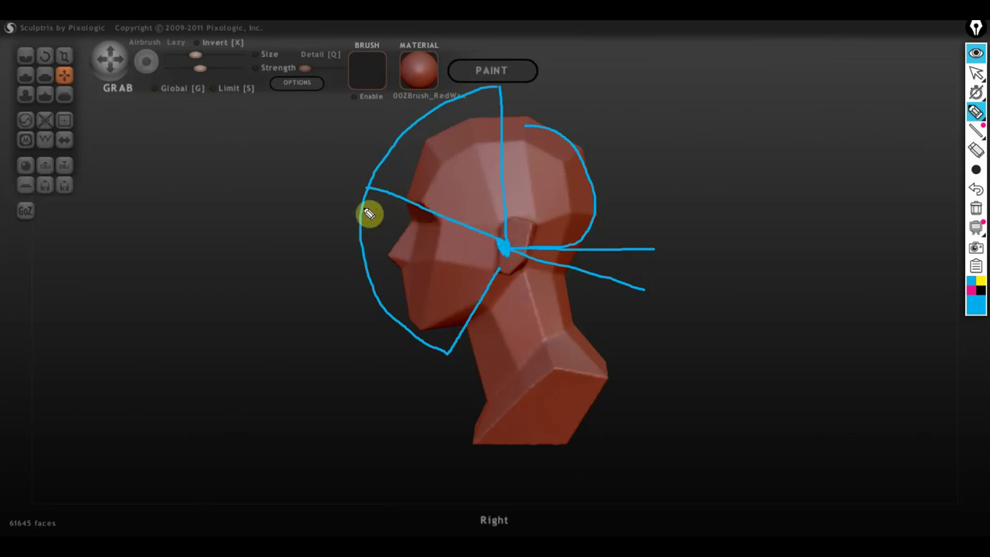
drag(362, 209, 489, 246)
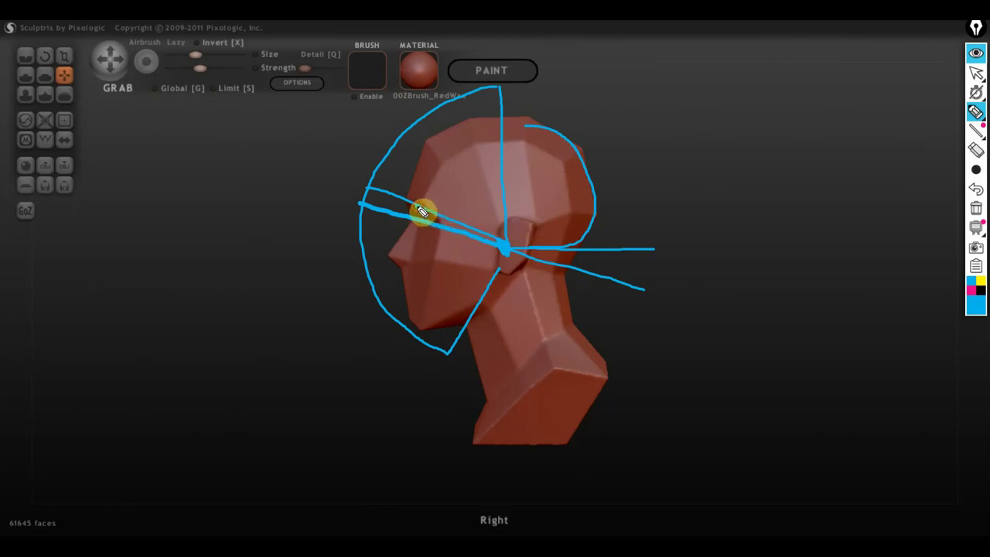
mouse_move(418, 209)
mouse_down()
mouse_move(544, 211)
mouse_move(504, 219)
mouse_move(532, 219)
mouse_move(532, 245)
mouse_move(504, 261)
mouse_move(512, 214)
mouse_up()
drag(393, 260, 504, 265)
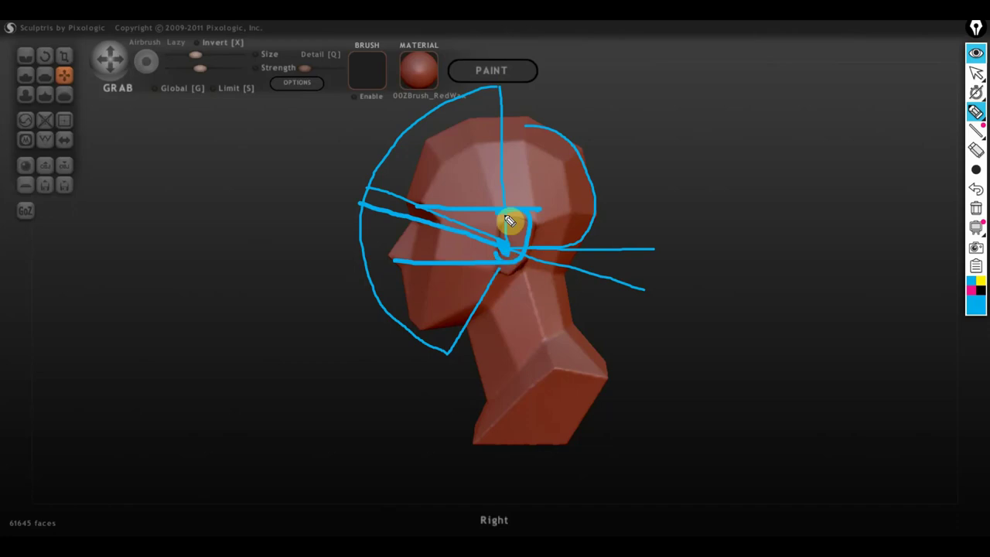
- Outline the ear and add 3-shaped proportion marks above and below it
mouse_move(510, 220)
mouse_down()
mouse_move(519, 307)
mouse_move(499, 296)
mouse_up()
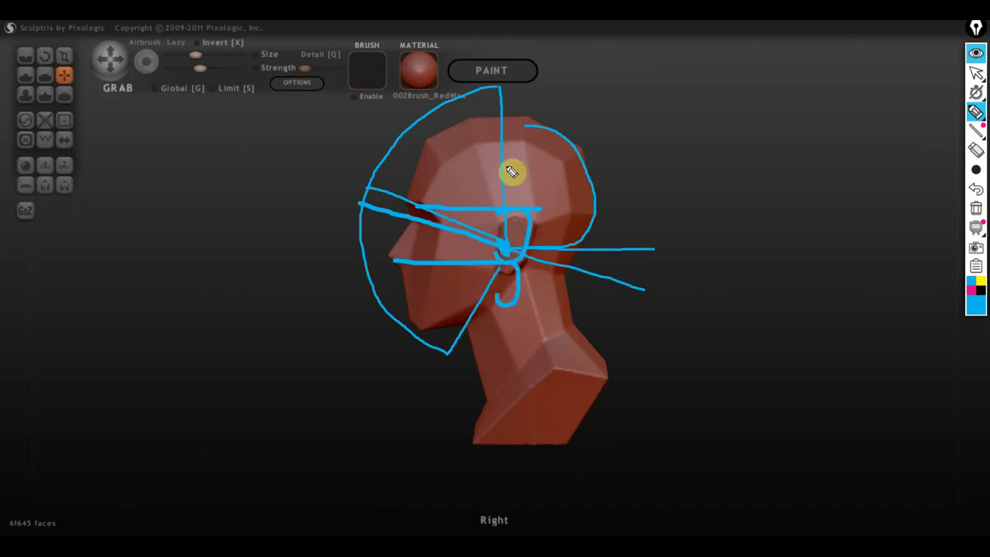
mouse_move(507, 153)
mouse_down()
mouse_move(535, 183)
mouse_move(519, 206)
mouse_move(513, 194)
mouse_up()
drag(503, 115, 517, 155)
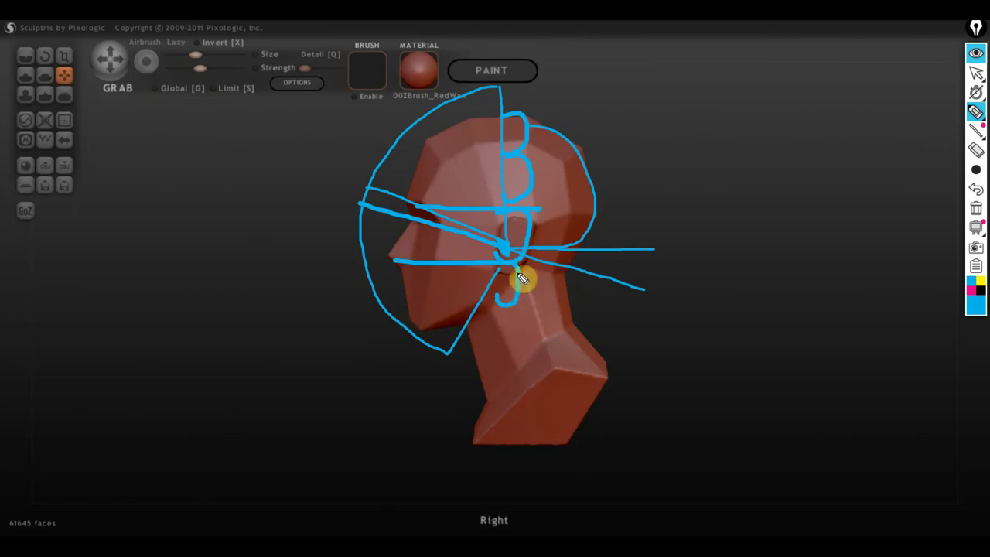
mouse_move(523, 281)
mouse_down()
mouse_move(503, 268)
mouse_move(654, 247)
mouse_up()
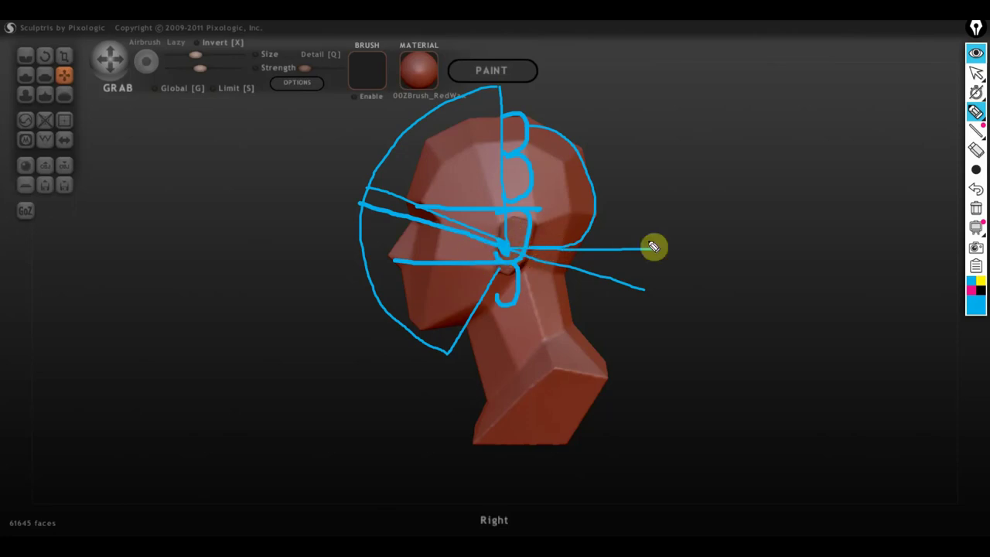
- Clear the side-view guides and rotate the head to face front
click(976, 208)
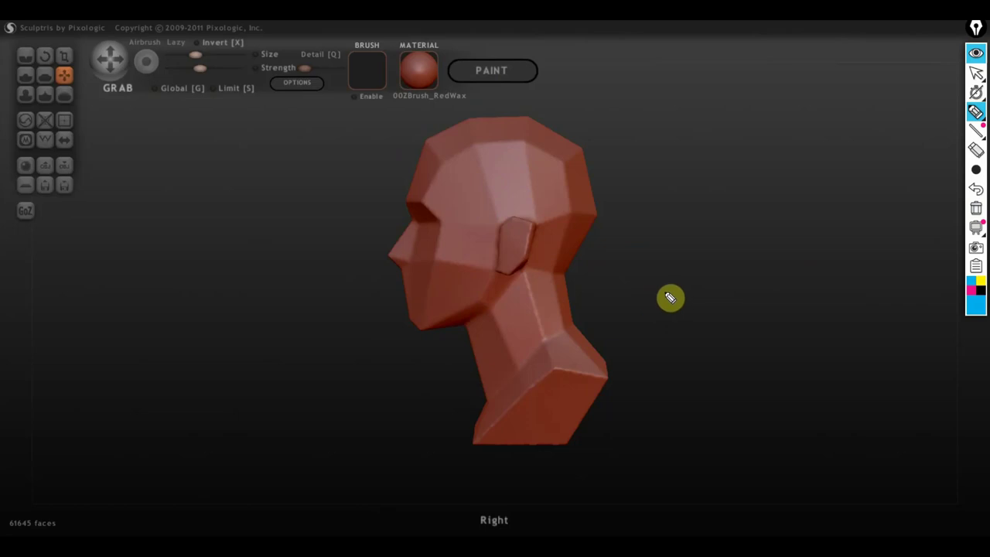
click(976, 73)
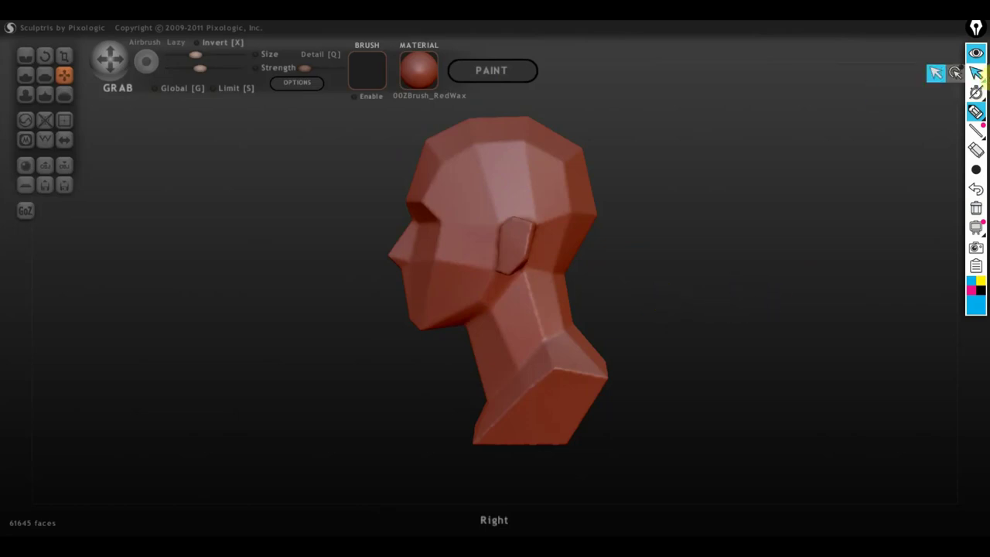
drag(859, 130, 776, 288)
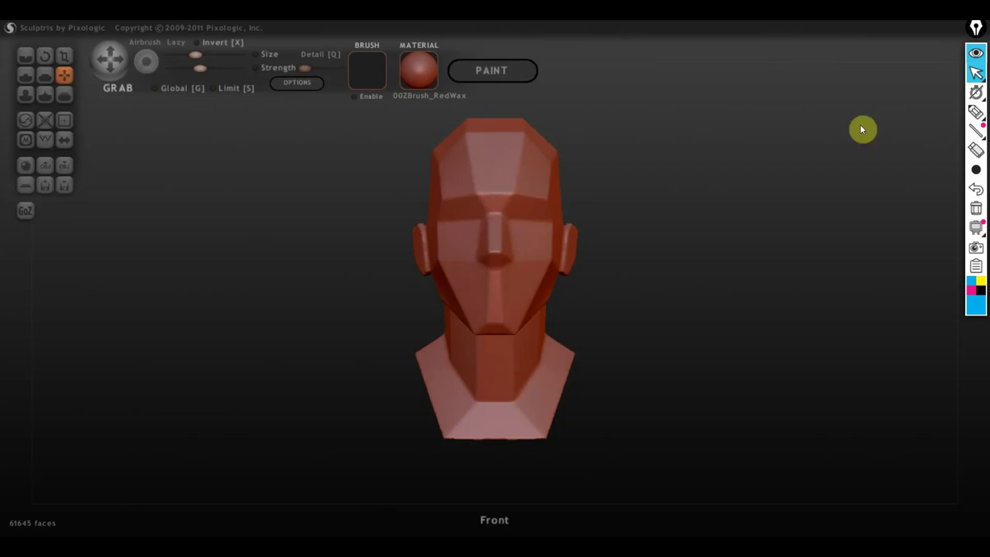
- Draw horizontal guides across the front view at head top, brow, eyes, nose, mouth and chin
click(977, 112)
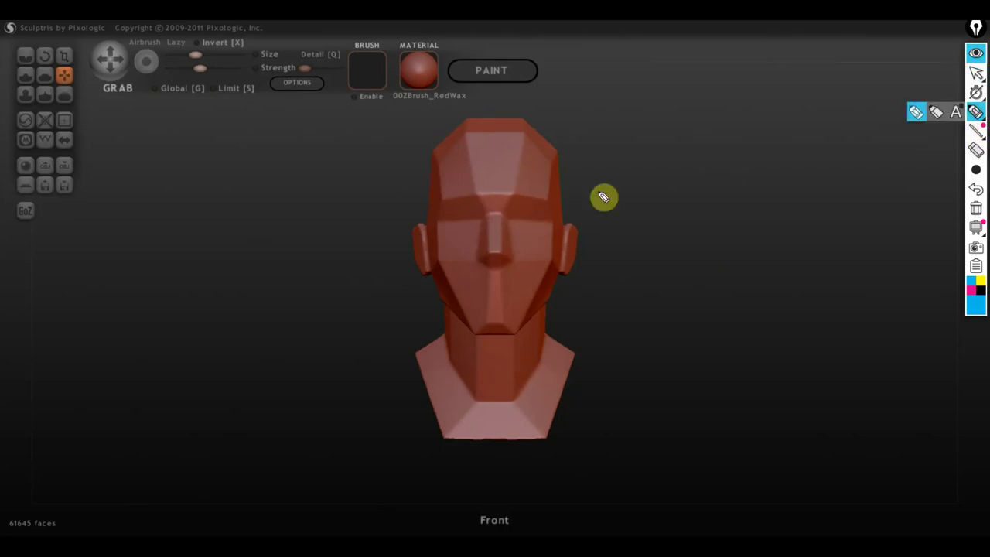
mouse_move(508, 210)
mouse_down()
mouse_move(544, 205)
mouse_move(553, 222)
mouse_move(513, 217)
mouse_move(536, 205)
mouse_move(551, 219)
mouse_move(526, 206)
mouse_move(548, 201)
mouse_move(499, 200)
mouse_move(506, 221)
mouse_move(557, 225)
mouse_move(557, 203)
mouse_move(504, 212)
mouse_move(453, 203)
mouse_move(453, 228)
mouse_move(484, 225)
mouse_move(473, 205)
mouse_up()
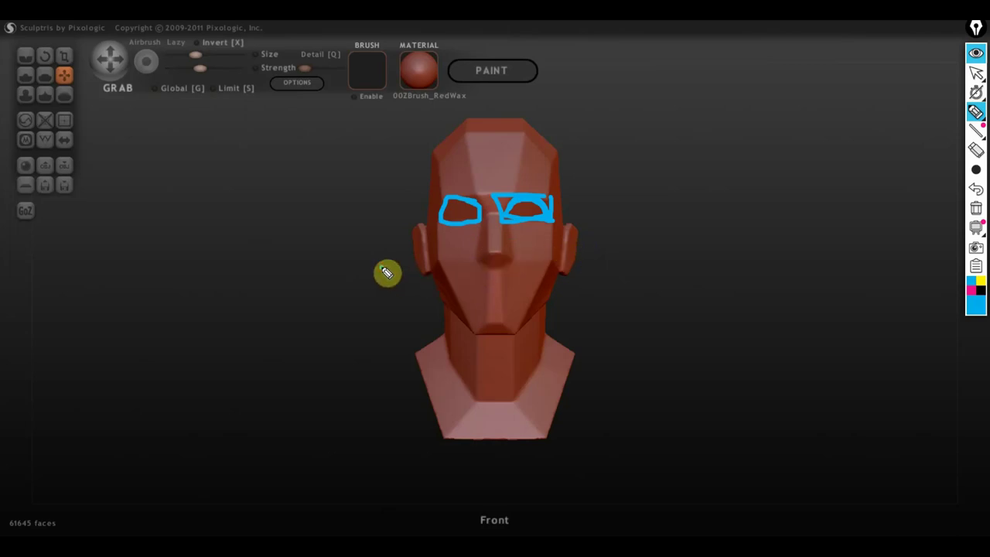
drag(380, 265, 641, 266)
drag(395, 284, 649, 282)
drag(404, 293, 657, 295)
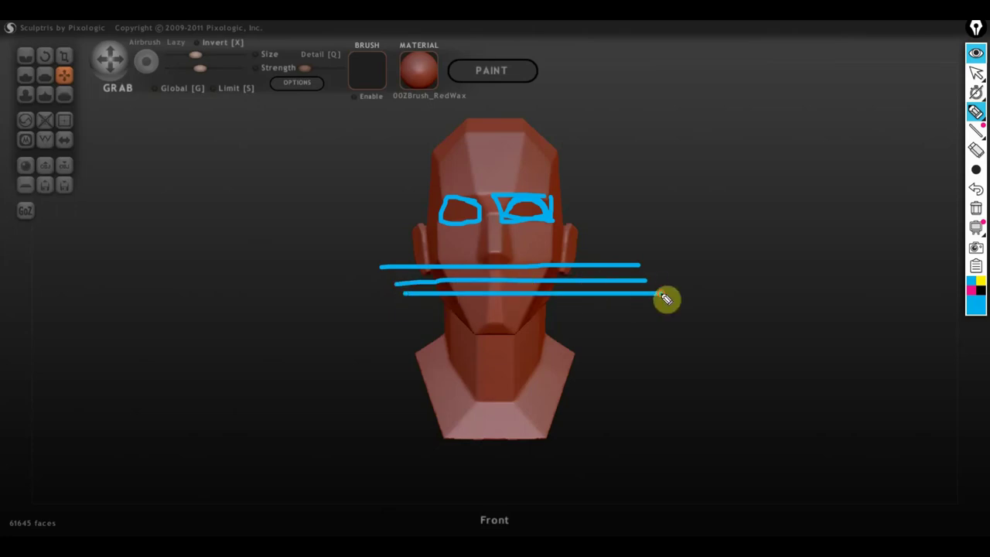
drag(395, 325, 605, 325)
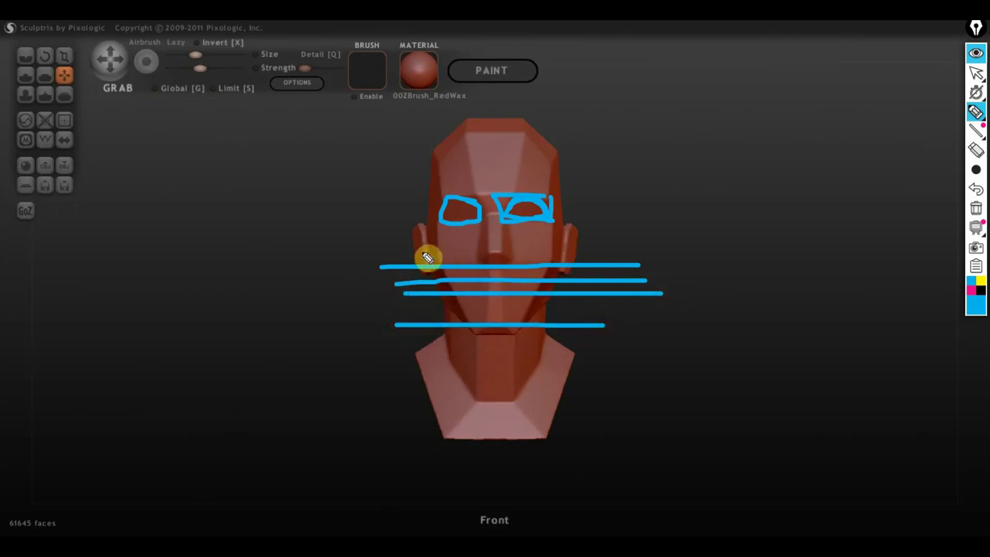
drag(385, 221, 630, 221)
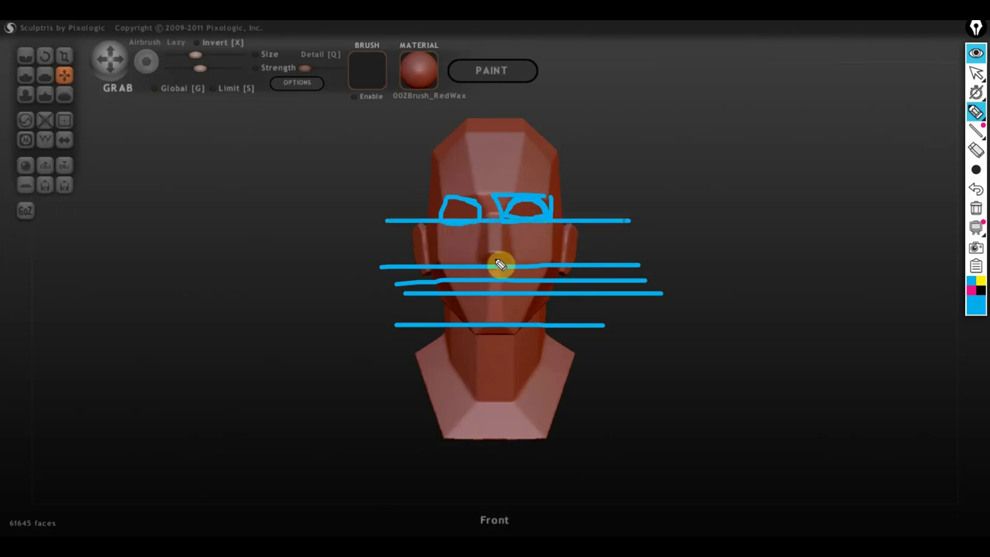
drag(383, 200, 630, 199)
drag(382, 126, 634, 121)
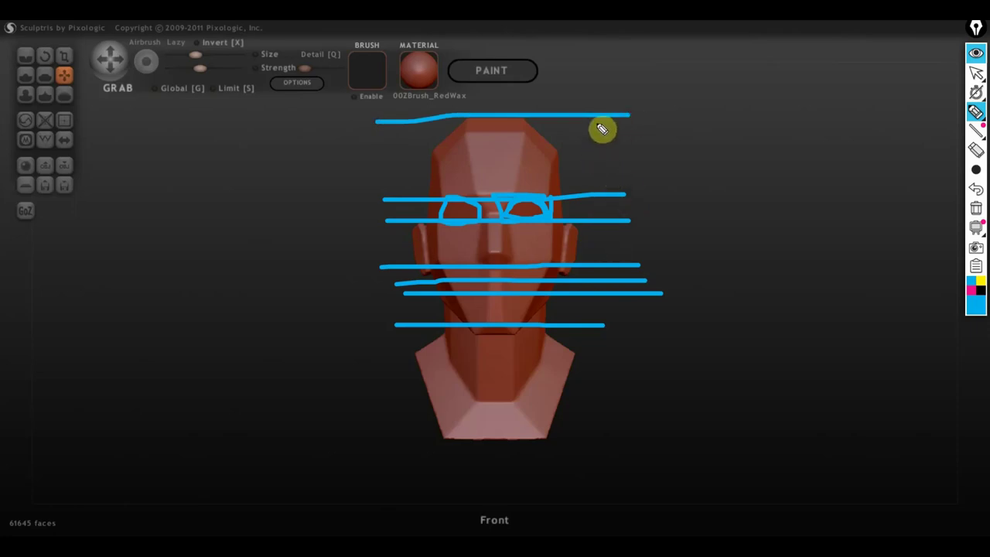
- Measure the face thirds with vertical ticks, outline the left ear, then erase all front guides
drag(595, 118, 602, 187)
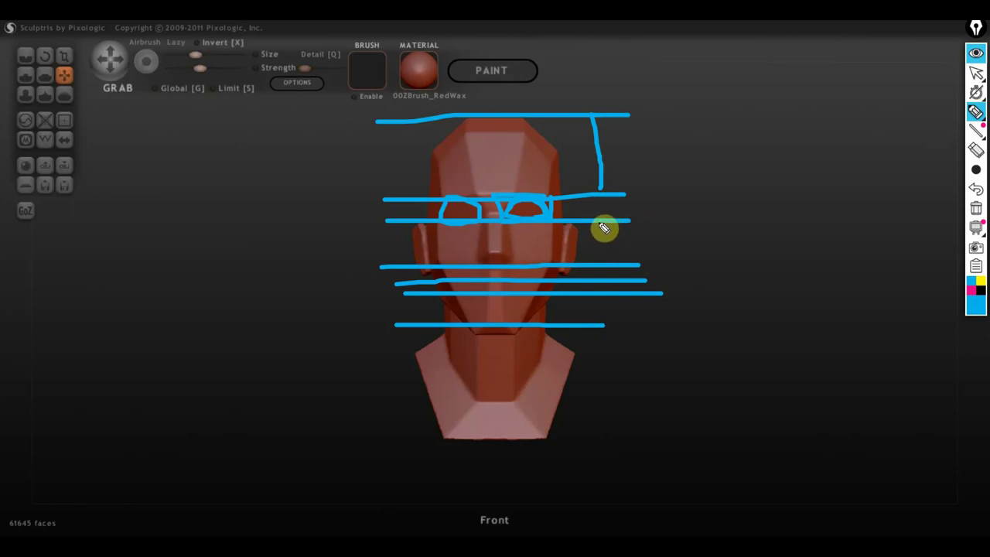
drag(599, 223, 598, 260)
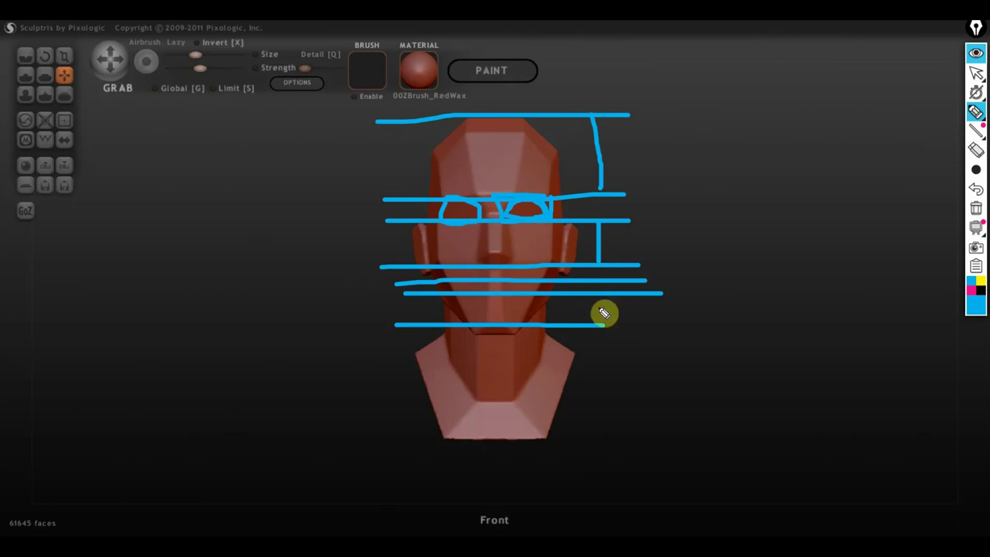
drag(598, 294, 596, 334)
mouse_move(423, 213)
mouse_down()
mouse_move(410, 227)
mouse_move(430, 259)
mouse_up()
drag(426, 221, 416, 207)
drag(384, 199, 383, 267)
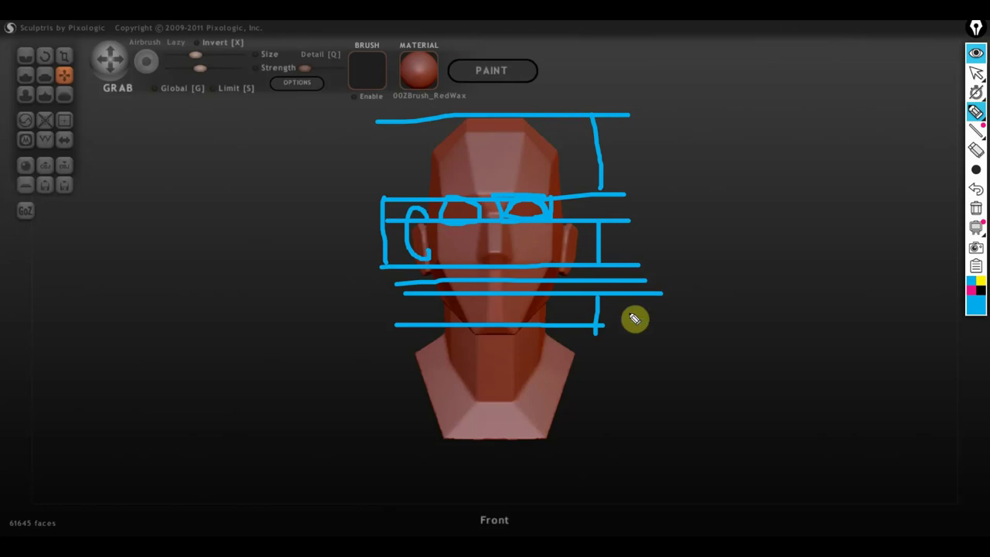
click(974, 206)
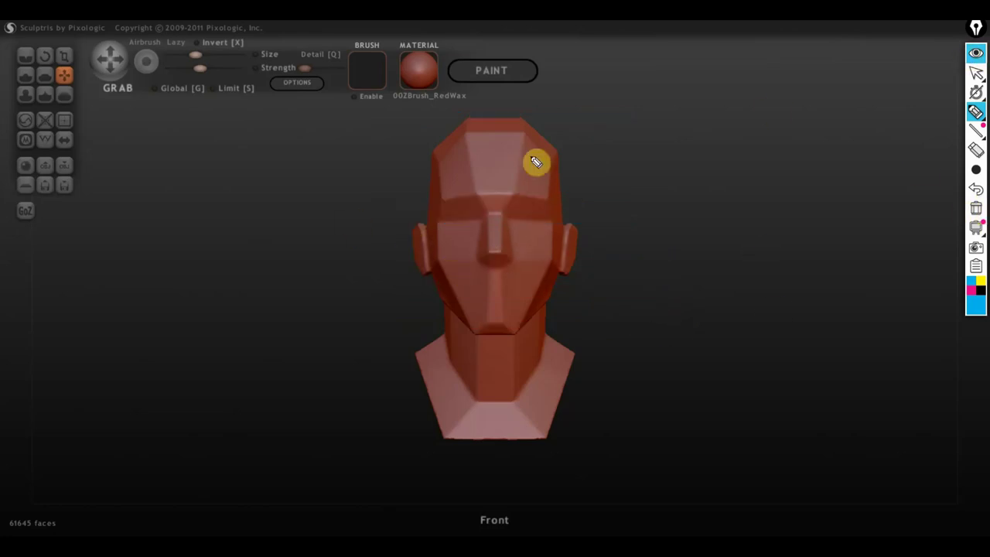
- Enable symmetry, accepting removal of asymmetric details and conversion of 10 quads to triangles
click(977, 73)
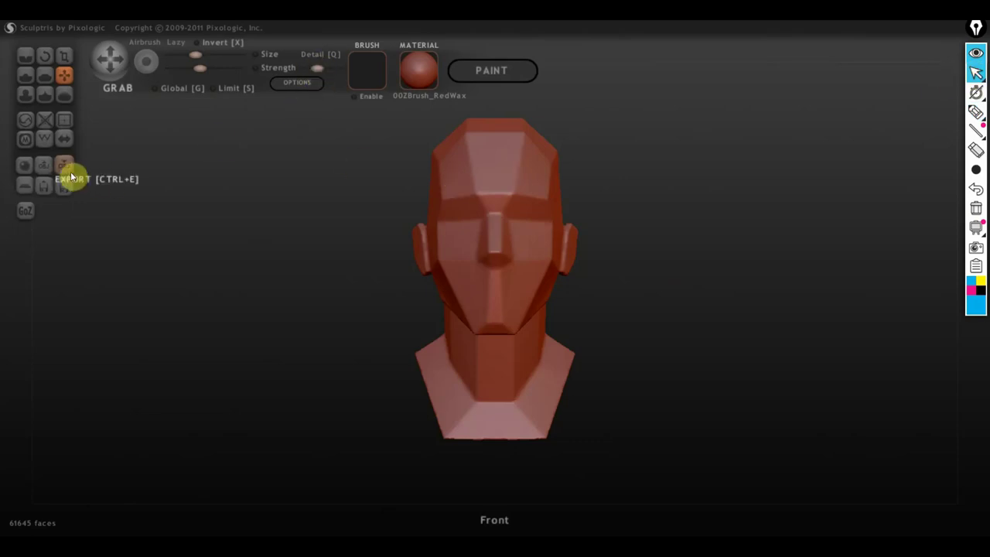
click(70, 140)
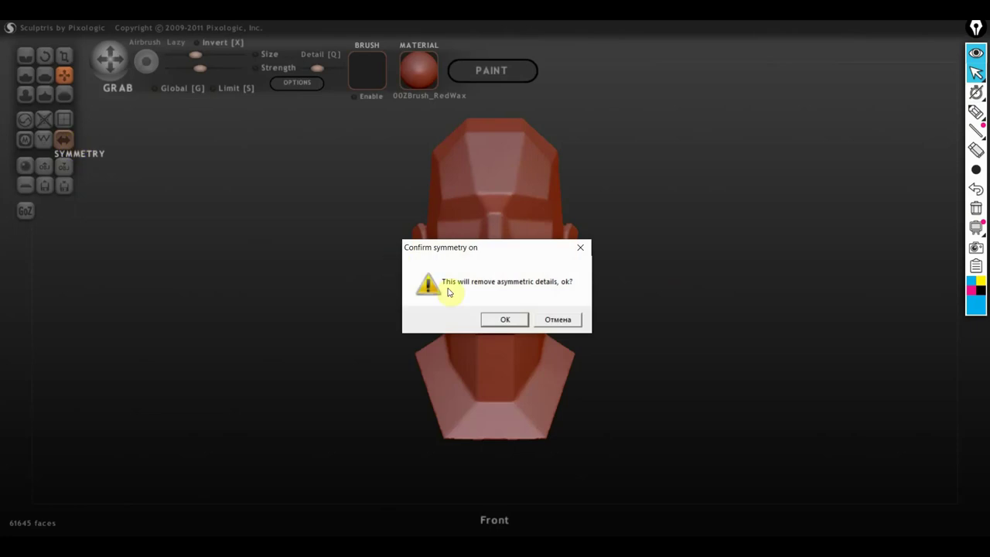
click(508, 320)
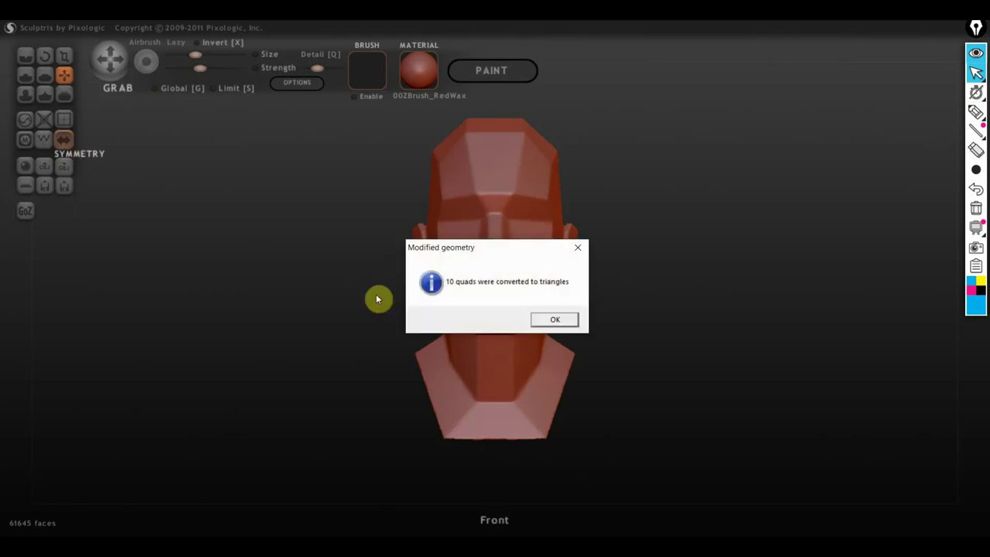
click(563, 321)
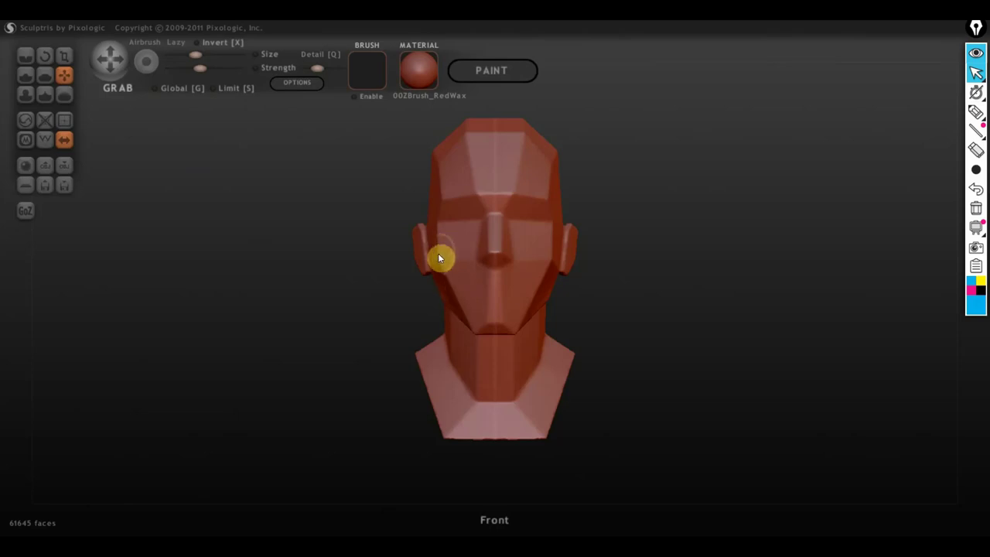
- Build up clay on the cheek, then flatten and smooth the cheek planes
right_drag(438, 253, 530, 260)
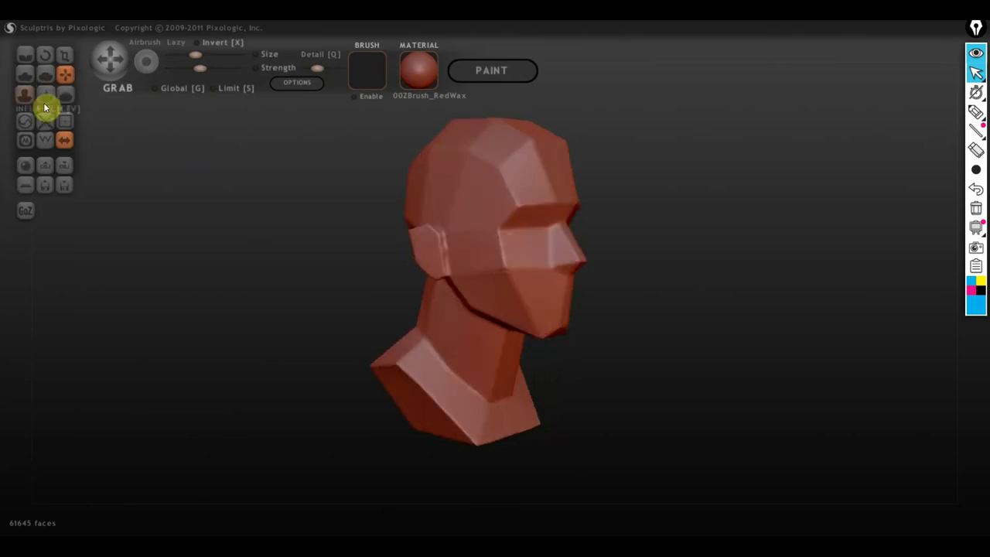
click(28, 75)
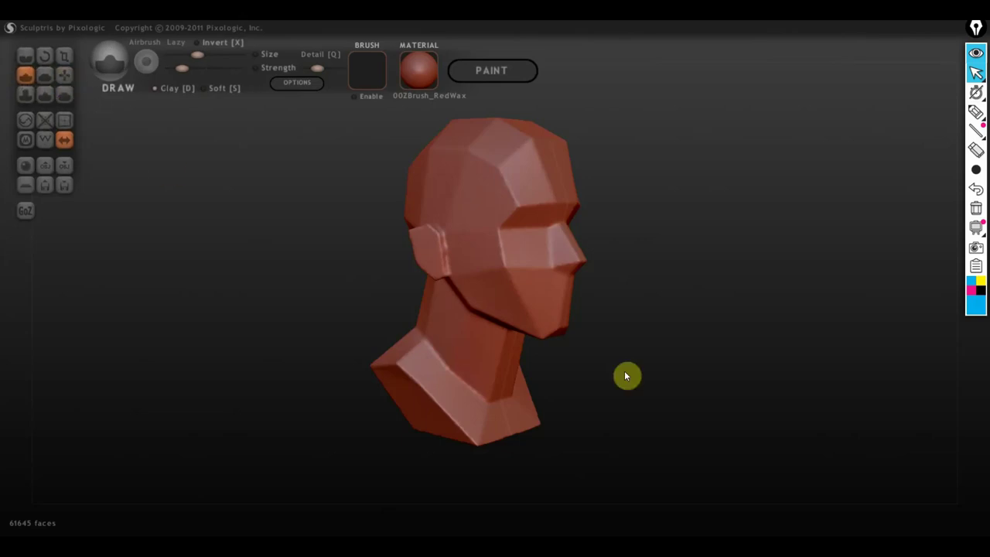
scroll(520, 307, up, 3)
drag(507, 230, 512, 263)
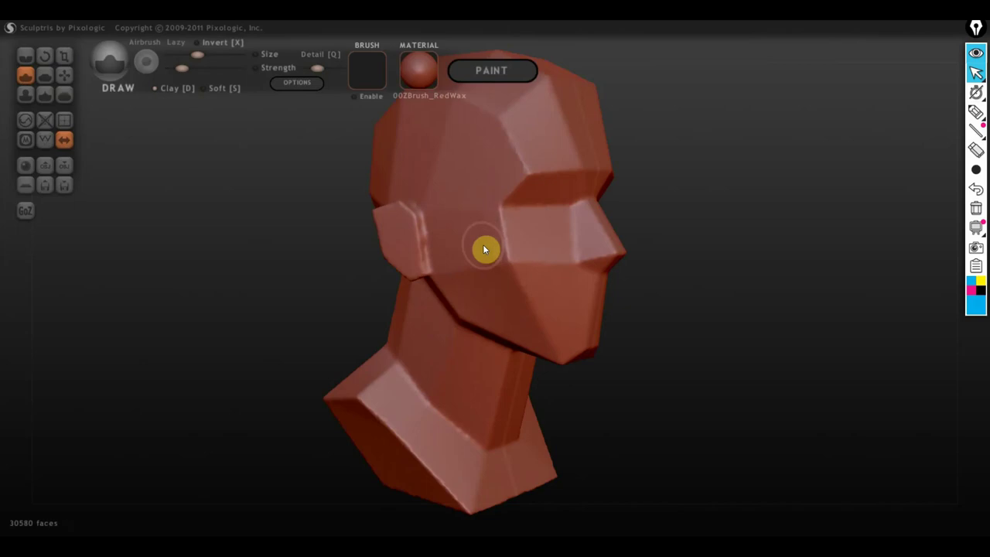
click(44, 75)
scroll(497, 257, up, 2)
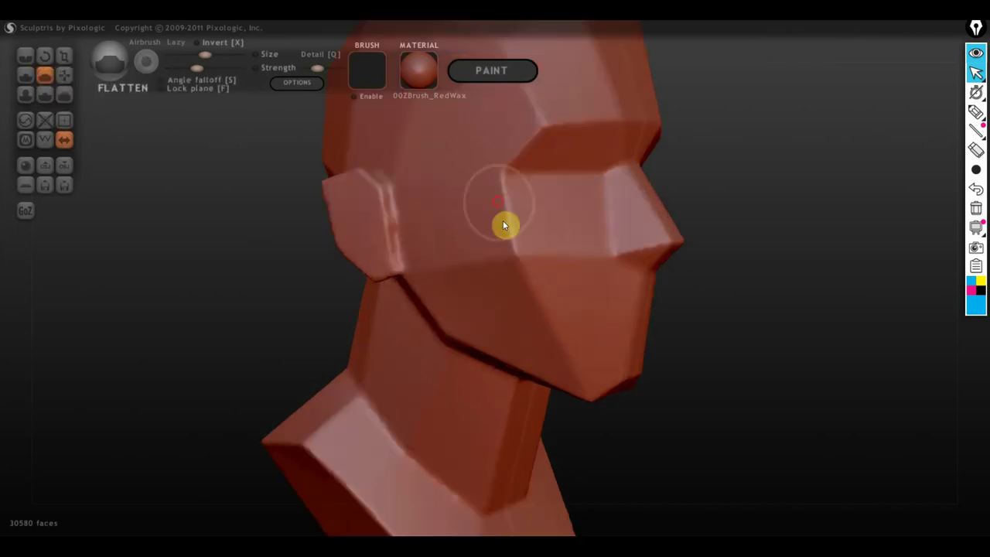
mouse_move(503, 220)
mouse_down()
mouse_move(499, 185)
mouse_move(517, 238)
mouse_up()
mouse_move(564, 336)
mouse_down()
mouse_move(485, 264)
mouse_move(514, 237)
mouse_move(468, 219)
mouse_move(500, 212)
mouse_move(513, 221)
mouse_move(491, 298)
mouse_move(577, 248)
mouse_move(576, 358)
mouse_move(487, 281)
mouse_move(519, 270)
mouse_up()
- Flatten the forehead and smooth the upper forehead and top of the head
mouse_move(520, 270)
right_down()
mouse_move(535, 274)
mouse_move(422, 295)
right_up()
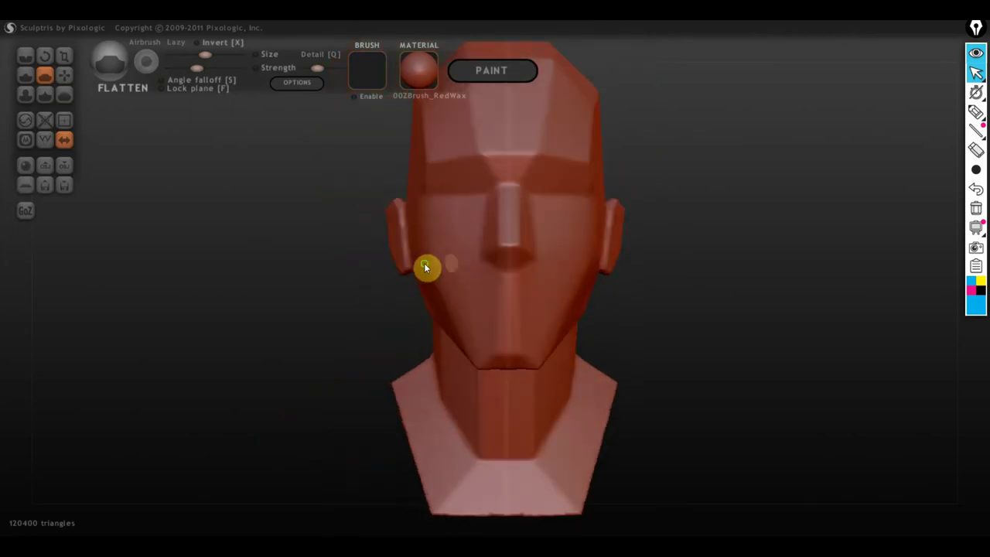
middle_drag(427, 268, 427, 356)
scroll(419, 396, up, 2)
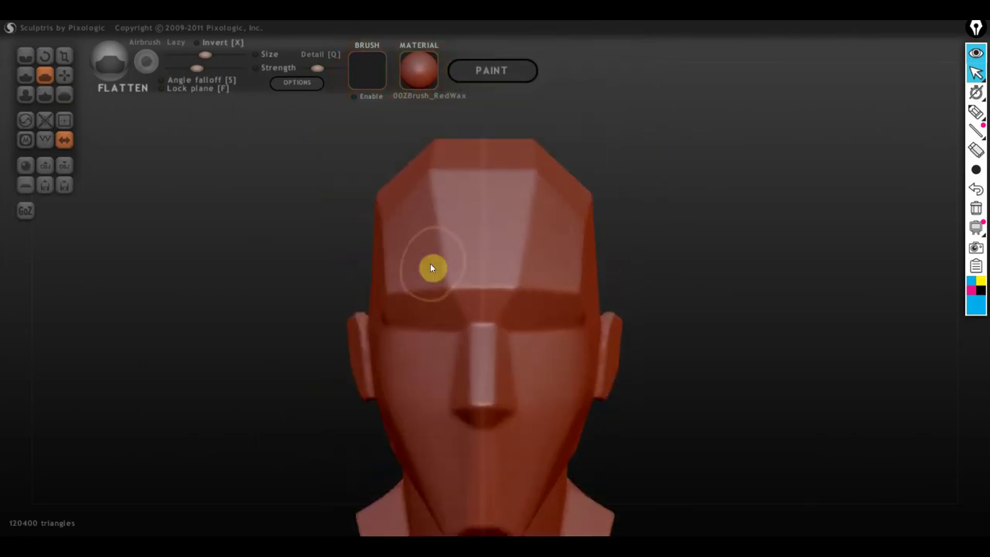
mouse_move(437, 194)
mouse_down()
mouse_move(444, 177)
mouse_move(420, 183)
mouse_move(438, 186)
mouse_move(468, 218)
mouse_up()
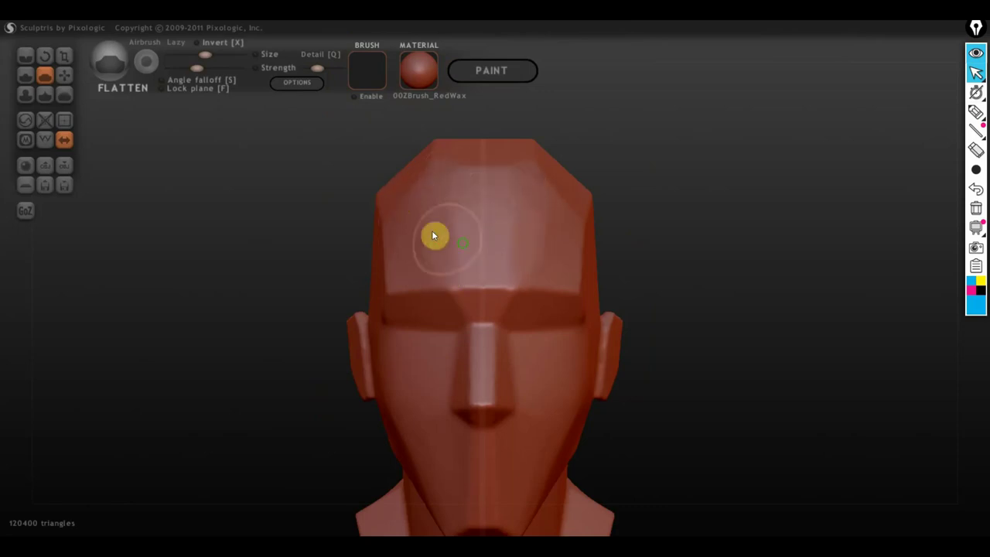
right_drag(435, 235, 565, 268)
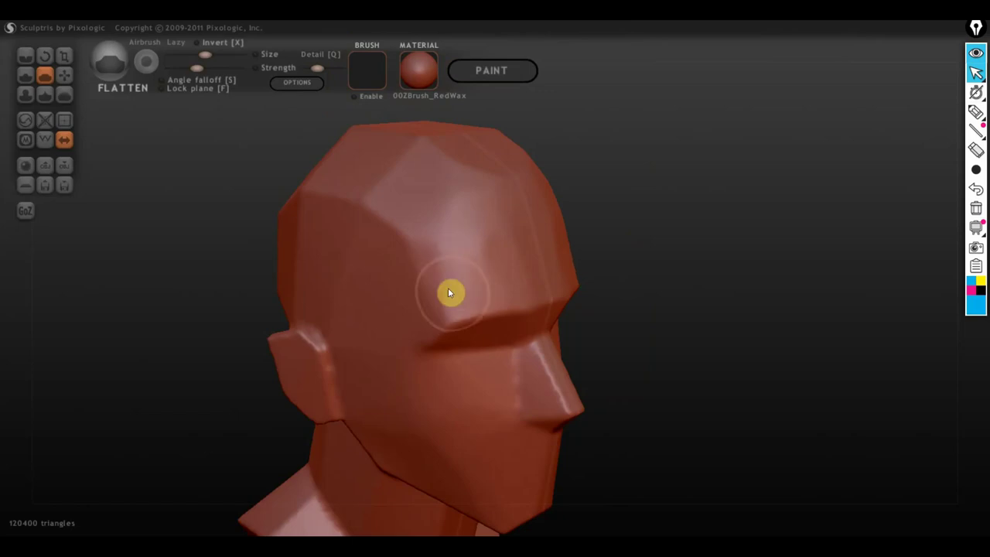
mouse_move(392, 258)
mouse_down()
mouse_move(420, 195)
mouse_move(402, 160)
mouse_move(413, 147)
mouse_move(396, 172)
mouse_move(504, 190)
mouse_move(433, 215)
mouse_move(500, 166)
mouse_move(422, 205)
mouse_move(380, 197)
mouse_move(391, 194)
mouse_up()
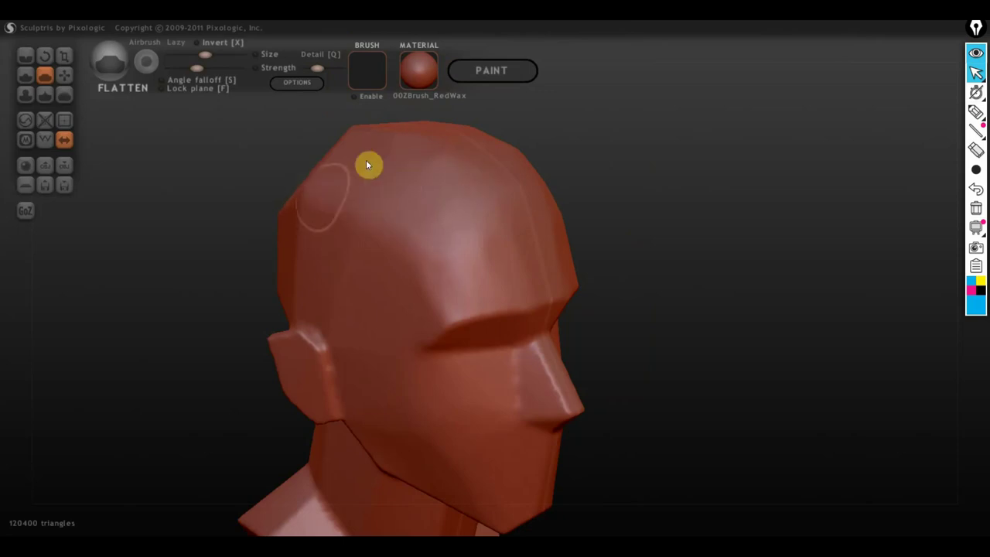
mouse_move(325, 139)
mouse_down()
mouse_move(558, 225)
mouse_move(466, 256)
mouse_move(421, 294)
mouse_move(434, 303)
mouse_move(487, 242)
mouse_move(413, 276)
mouse_move(361, 254)
mouse_move(410, 219)
mouse_move(433, 268)
mouse_move(455, 211)
mouse_move(442, 270)
mouse_move(526, 252)
mouse_move(394, 327)
mouse_move(410, 355)
mouse_up()
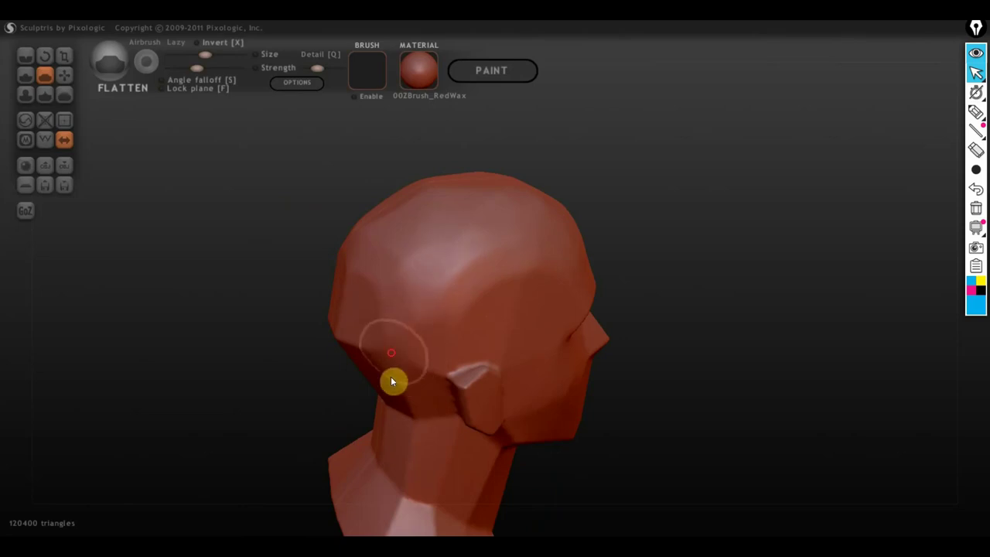
- Flatten the back of the head, checking the crown from above and below
right_drag(394, 380, 453, 320)
mouse_move(458, 311)
mouse_down()
mouse_move(464, 287)
mouse_move(425, 314)
mouse_move(448, 225)
mouse_move(421, 286)
mouse_move(471, 281)
mouse_move(482, 309)
mouse_move(439, 207)
mouse_up()
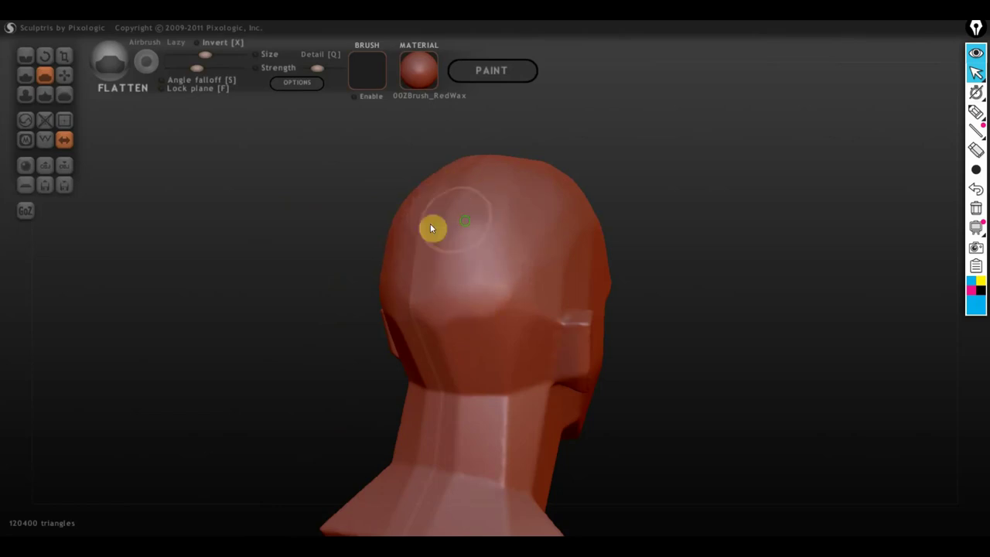
right_drag(433, 227, 478, 276)
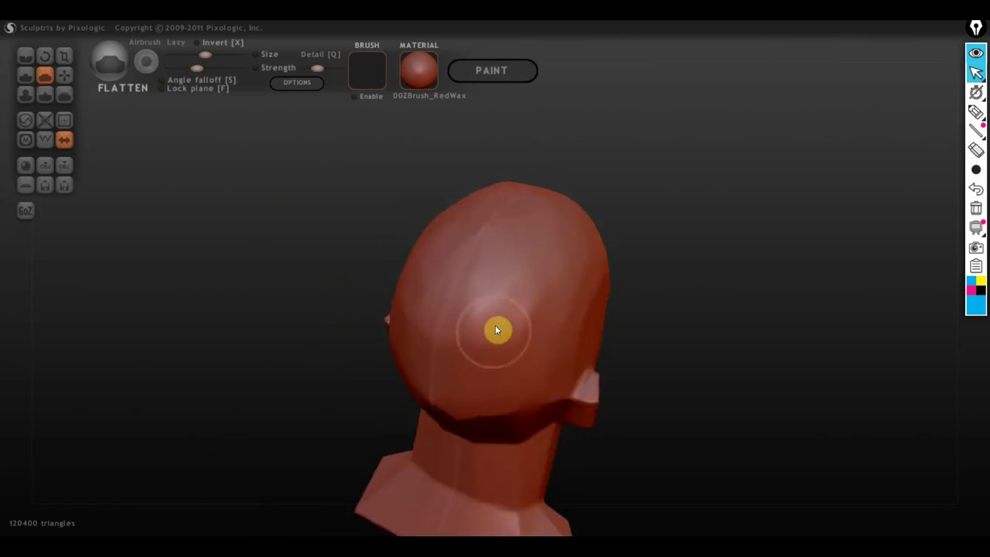
right_drag(487, 354, 481, 293)
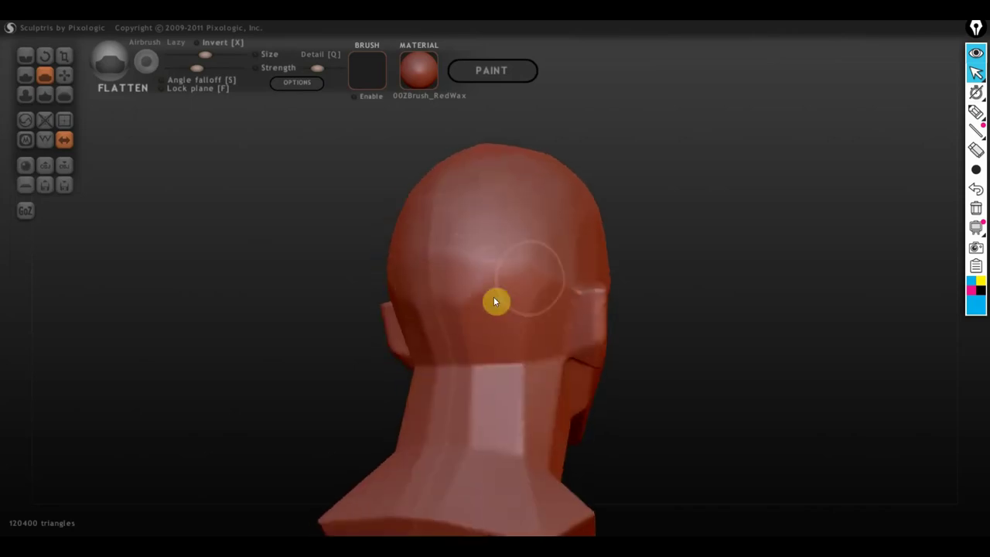
- Smooth the back and side of the neck and flatten new planes into it
drag(529, 404, 469, 410)
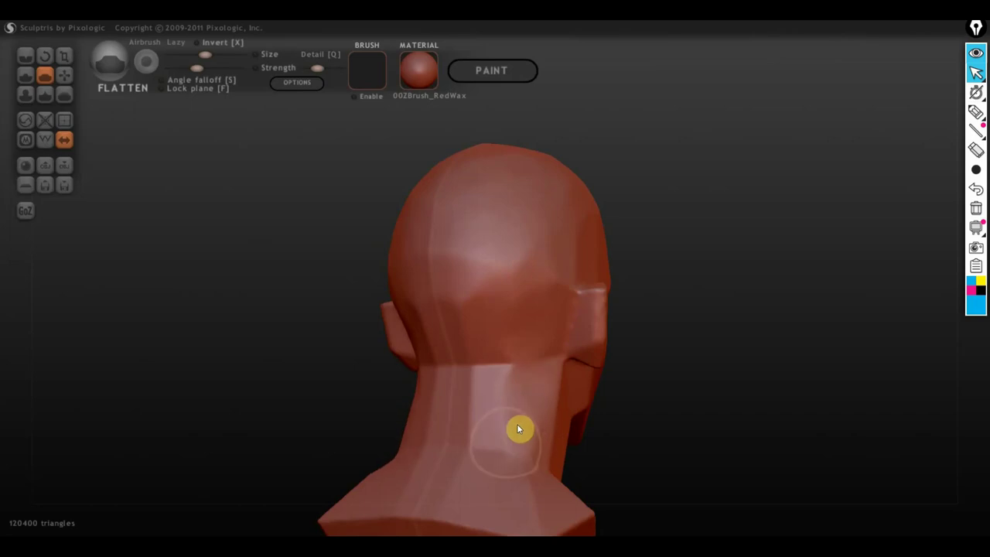
right_drag(469, 411, 513, 347)
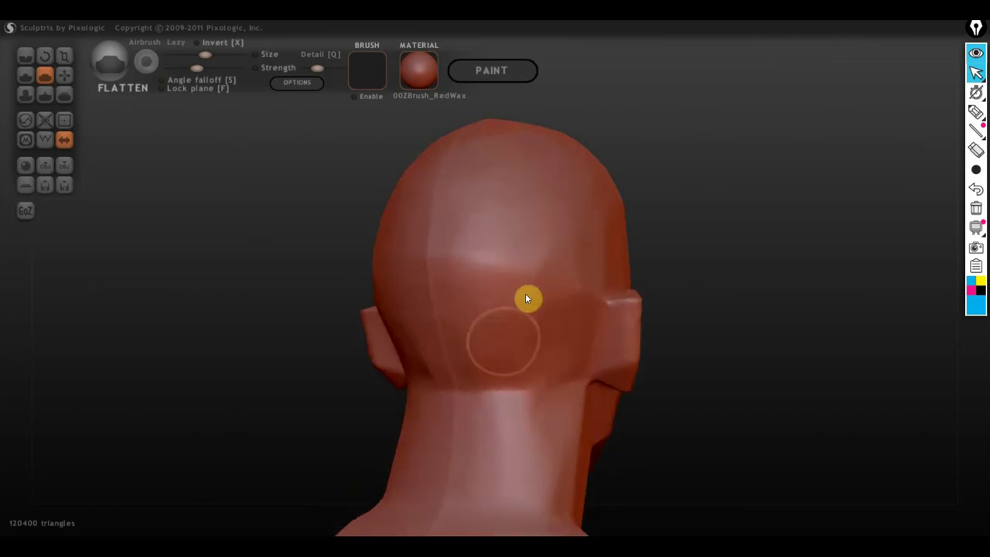
mouse_move(522, 380)
right_down()
mouse_move(408, 391)
mouse_move(511, 426)
mouse_move(480, 427)
right_up()
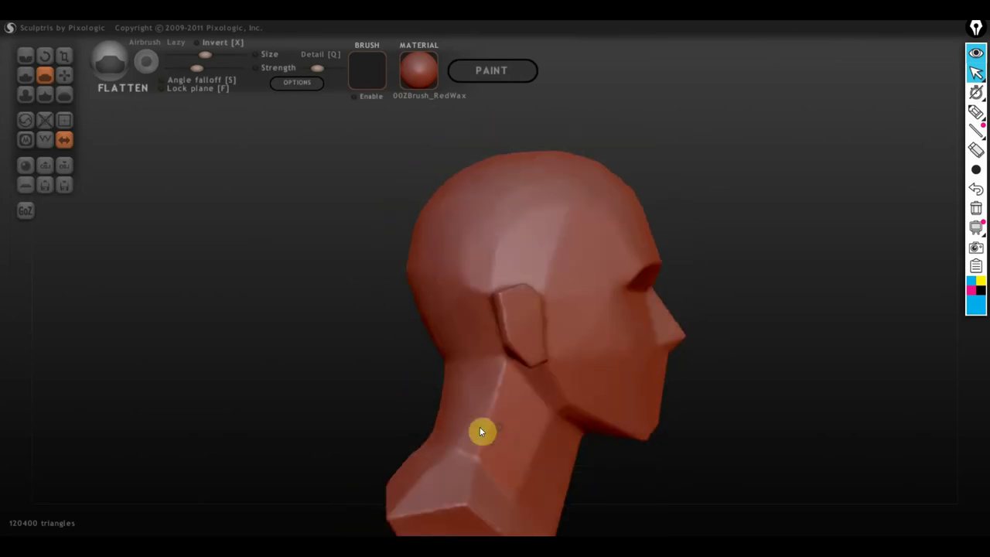
mouse_move(489, 424)
mouse_down()
mouse_move(487, 396)
mouse_move(510, 440)
mouse_move(493, 423)
mouse_move(456, 429)
mouse_move(506, 413)
mouse_move(541, 477)
mouse_up()
right_drag(542, 477, 458, 464)
scroll(456, 348, up, 2)
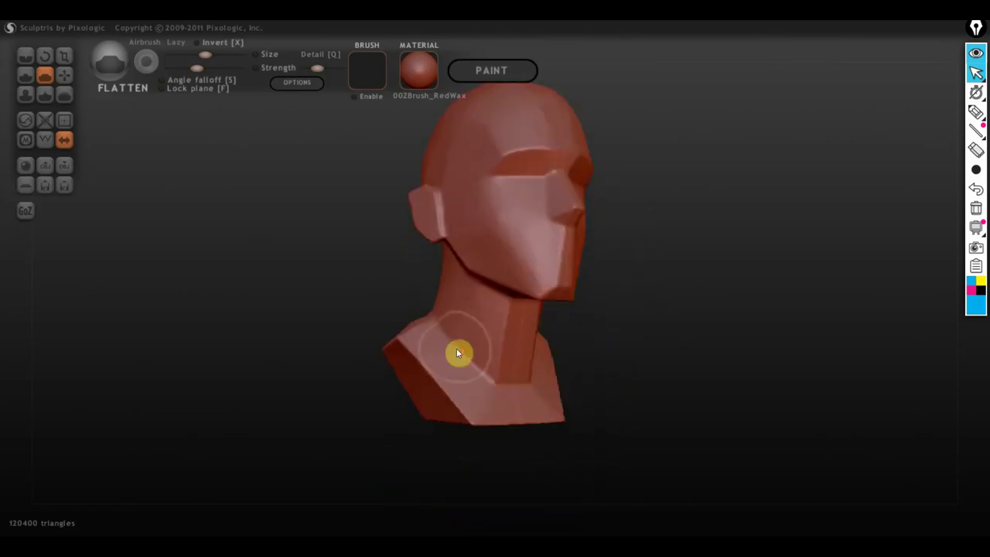
scroll(456, 348, up, 2)
scroll(496, 347, up, 2)
mouse_move(511, 393)
mouse_down()
mouse_move(503, 383)
mouse_move(490, 436)
mouse_move(470, 399)
mouse_up()
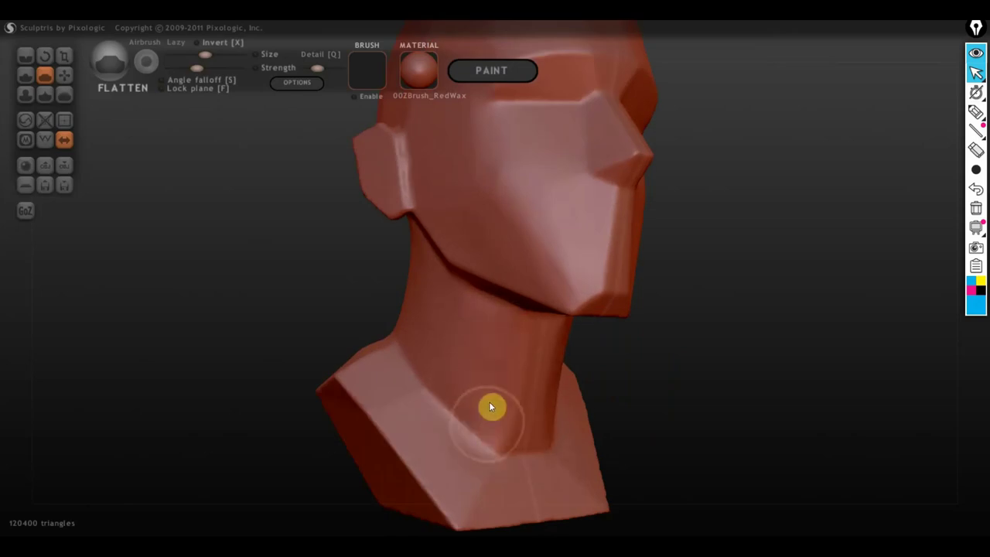
mouse_move(572, 236)
right_down()
mouse_move(614, 272)
mouse_move(593, 363)
mouse_move(504, 374)
mouse_move(522, 375)
right_up()
- Flatten the chin's protruding corner, soften behind the ear, and crisp the nose tip
scroll(520, 375, up, 2)
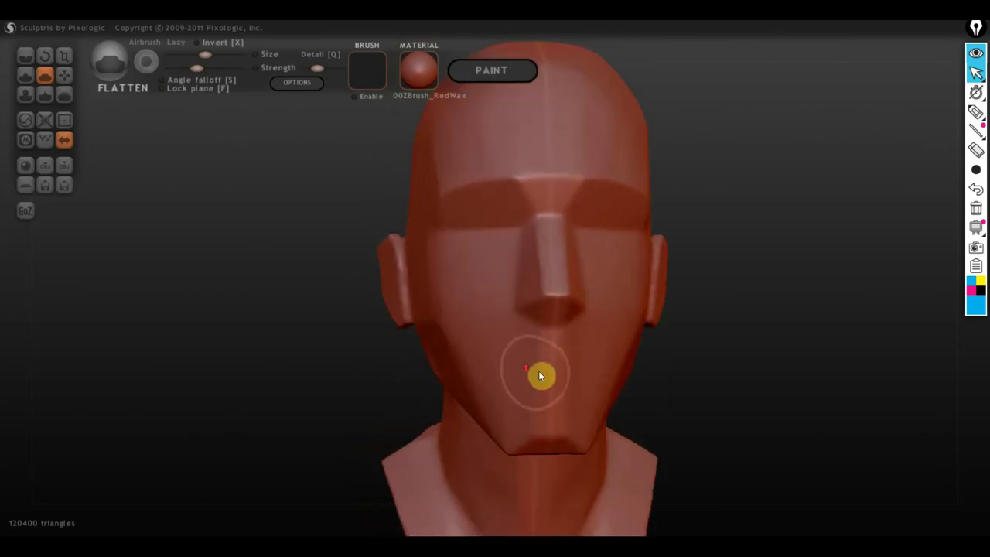
mouse_move(547, 414)
right_down()
mouse_move(619, 367)
mouse_move(578, 407)
right_up()
mouse_move(548, 406)
mouse_down()
mouse_move(565, 410)
mouse_move(504, 413)
mouse_up()
right_drag(431, 406, 561, 429)
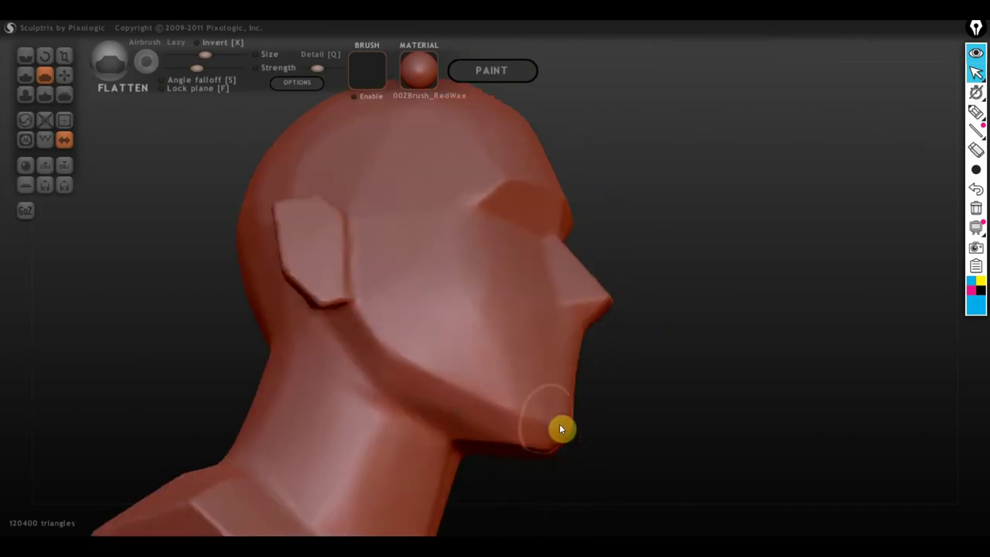
mouse_move(375, 277)
mouse_down()
mouse_move(349, 267)
mouse_move(356, 258)
mouse_move(341, 267)
mouse_move(380, 270)
mouse_up()
right_drag(379, 266, 545, 335)
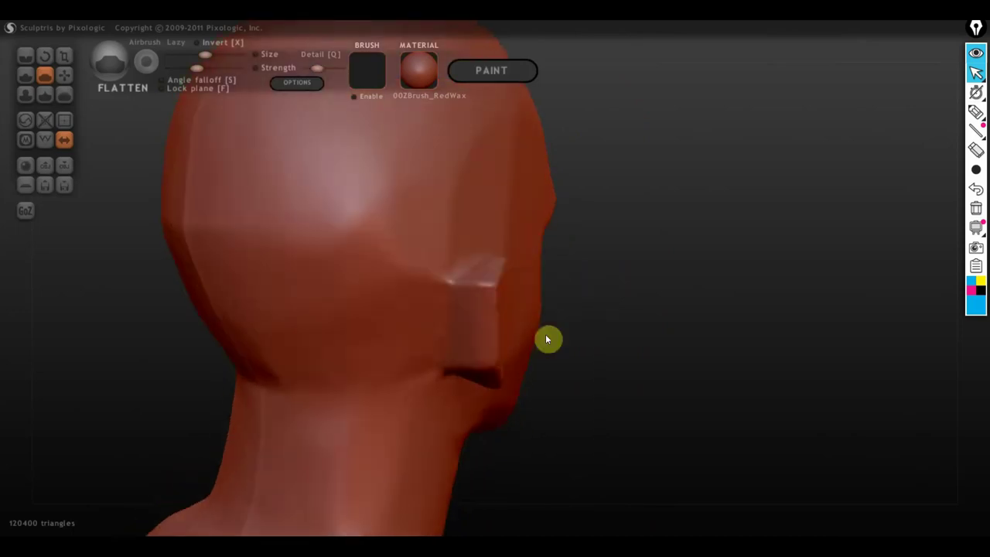
scroll(501, 335, up, 3)
scroll(503, 310, up, 3)
mouse_move(489, 314)
mouse_down()
mouse_move(491, 279)
mouse_move(482, 327)
mouse_up()
- Flatten the cheek below the ear and smooth the top of the shoulder
scroll(481, 321, down, 3)
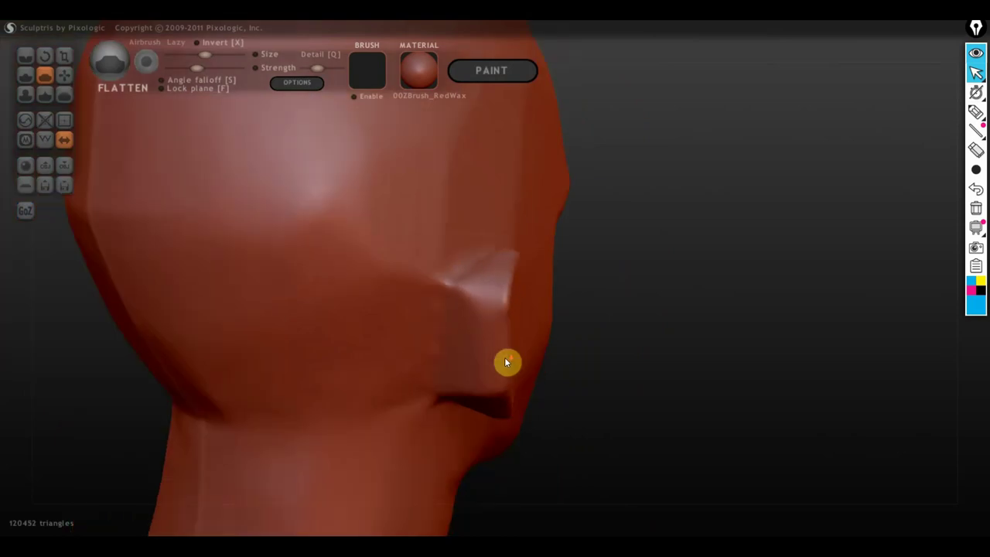
right_drag(506, 360, 394, 336)
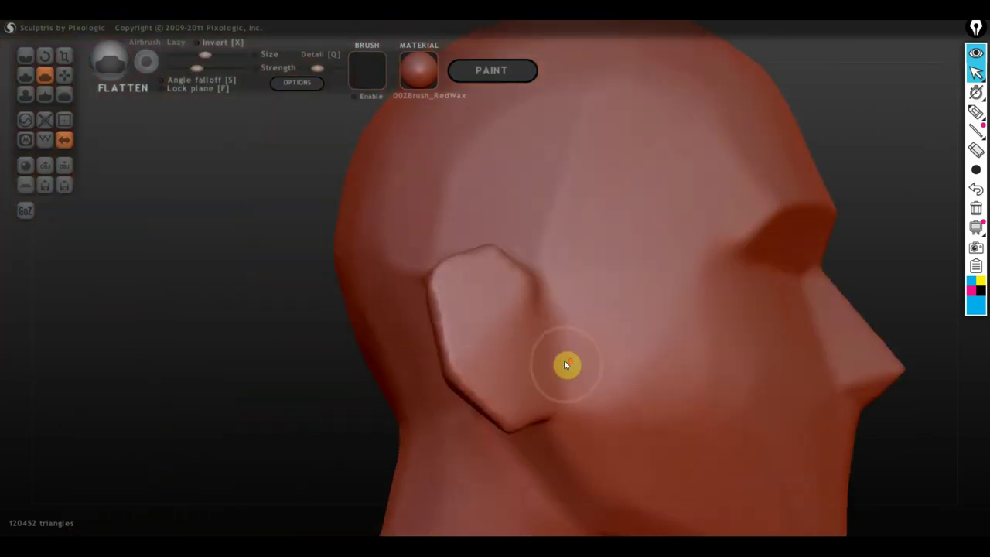
scroll(566, 365, down, 2)
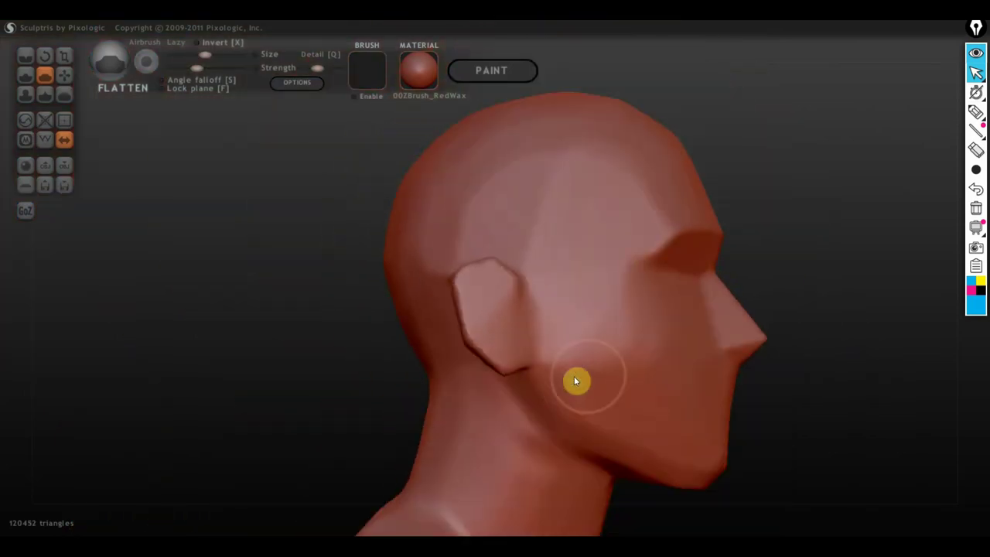
mouse_move(578, 363)
right_down()
mouse_move(569, 392)
mouse_move(570, 304)
right_up()
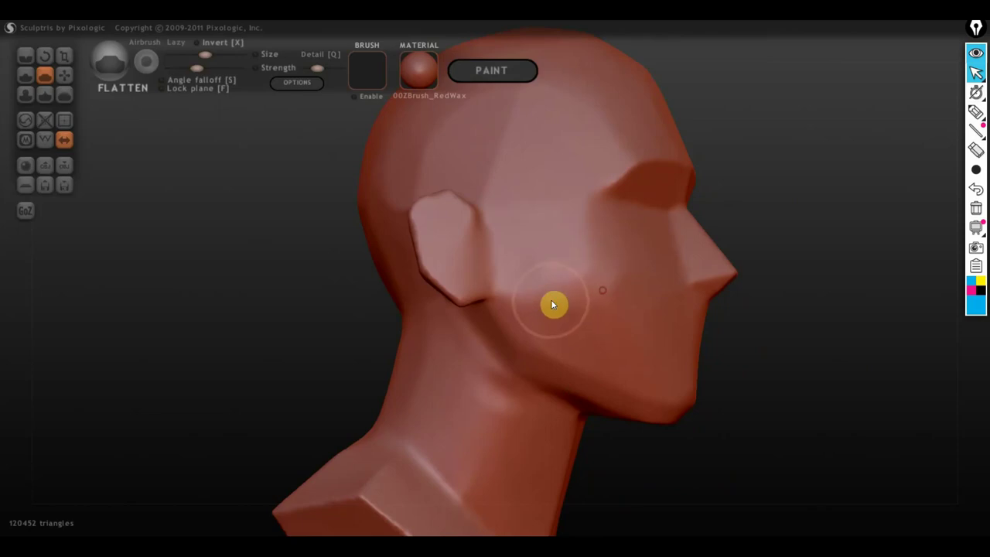
mouse_move(569, 305)
mouse_down()
mouse_move(608, 312)
mouse_move(562, 214)
mouse_move(583, 235)
mouse_move(537, 225)
mouse_move(569, 341)
mouse_up()
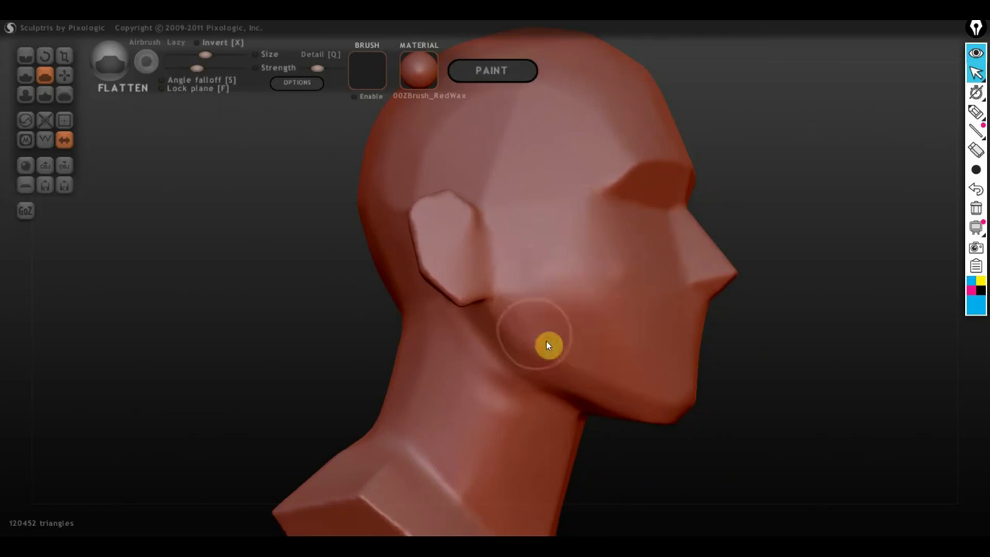
mouse_move(672, 389)
right_down()
mouse_move(654, 398)
mouse_move(618, 300)
mouse_move(467, 404)
mouse_move(400, 334)
right_up()
mouse_move(378, 343)
mouse_down()
mouse_move(405, 371)
mouse_move(365, 311)
mouse_move(405, 338)
mouse_move(426, 376)
mouse_up()
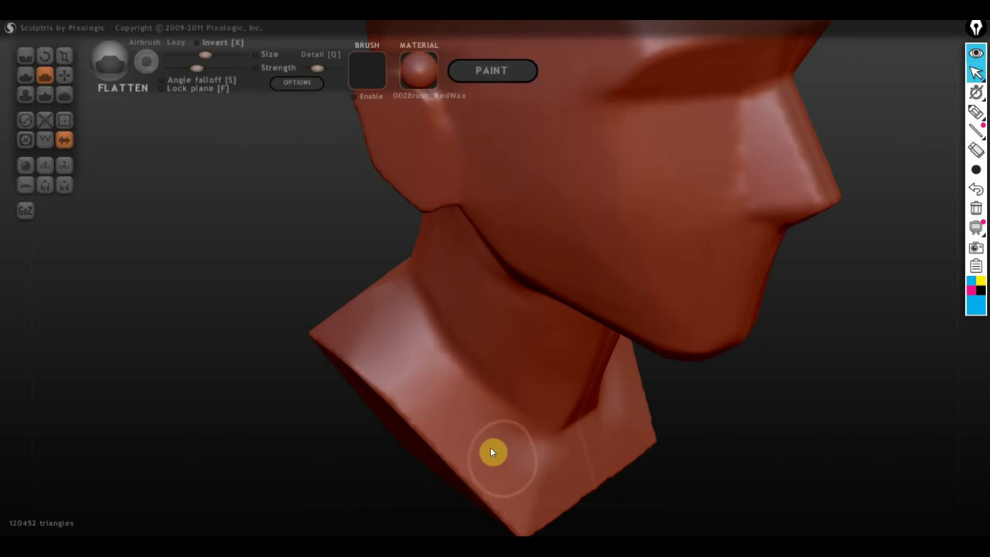
- Soften the lower-neck crease, smooth the front of the neck, and return to a front view
mouse_move(550, 467)
right_down()
mouse_move(519, 415)
mouse_move(528, 425)
mouse_move(550, 407)
mouse_move(550, 321)
right_up()
mouse_move(573, 315)
mouse_down()
mouse_move(550, 417)
mouse_move(535, 404)
mouse_move(524, 307)
mouse_move(555, 327)
mouse_move(449, 263)
mouse_move(482, 268)
mouse_move(442, 206)
mouse_move(467, 309)
mouse_move(539, 387)
mouse_move(535, 405)
mouse_move(513, 312)
mouse_move(536, 378)
mouse_move(495, 314)
mouse_move(471, 297)
mouse_move(473, 316)
mouse_up()
right_drag(473, 316, 455, 312)
mouse_move(455, 309)
mouse_down()
mouse_move(551, 299)
mouse_move(510, 271)
mouse_move(544, 328)
mouse_move(540, 292)
mouse_move(515, 352)
mouse_move(548, 415)
mouse_move(550, 281)
mouse_move(568, 316)
mouse_up()
mouse_move(568, 317)
right_down()
mouse_move(486, 349)
mouse_move(564, 350)
mouse_move(557, 387)
right_up()
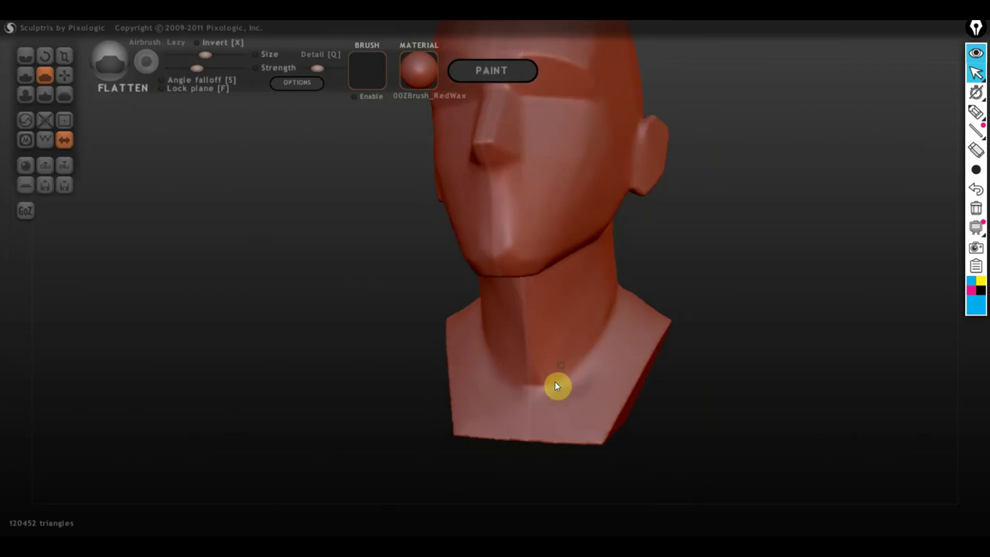
mouse_move(556, 387)
mouse_down()
mouse_move(531, 321)
mouse_move(526, 348)
mouse_move(526, 308)
mouse_move(552, 346)
mouse_move(610, 331)
mouse_up()
mouse_move(610, 331)
right_down()
mouse_move(614, 379)
mouse_move(638, 409)
mouse_move(654, 401)
right_up()
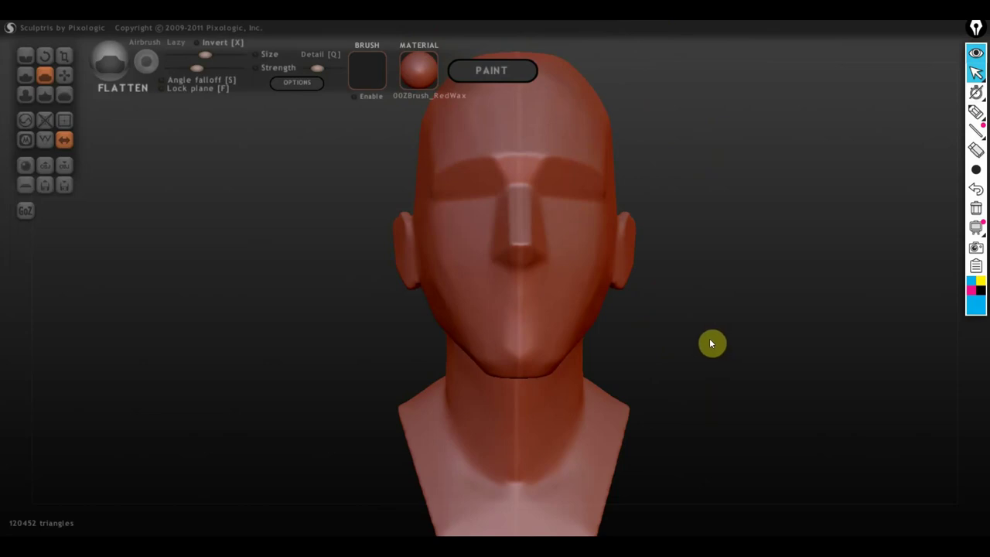
- Smooth the bright ridge across the brow
scroll(710, 341, down, 1)
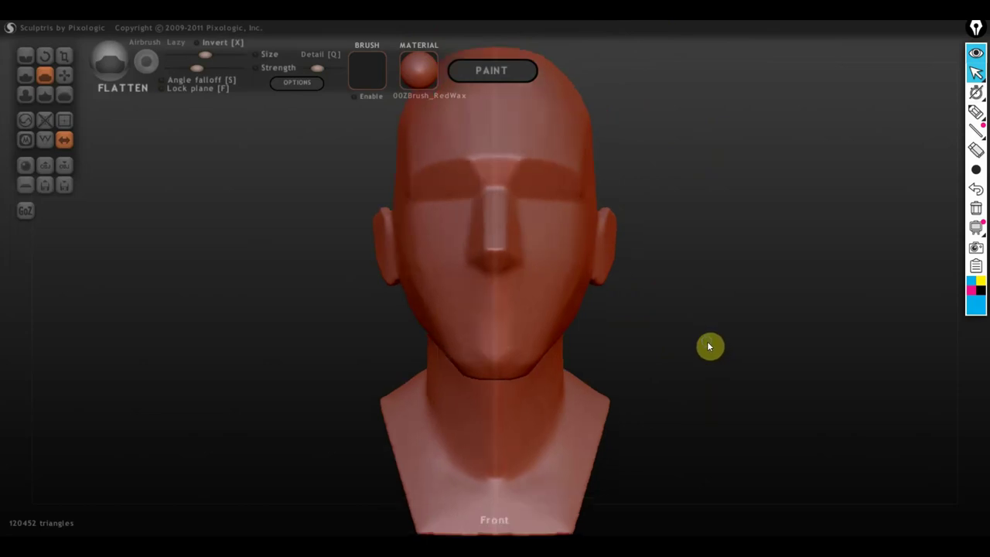
scroll(696, 327, down, 1)
scroll(675, 327, down, 1)
right_drag(677, 328, 674, 332)
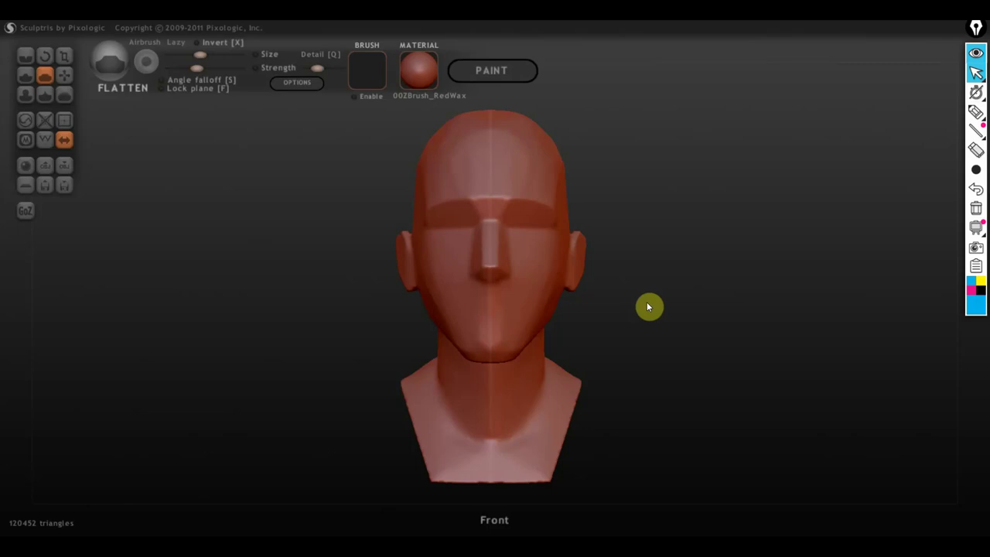
scroll(526, 193, up, 3)
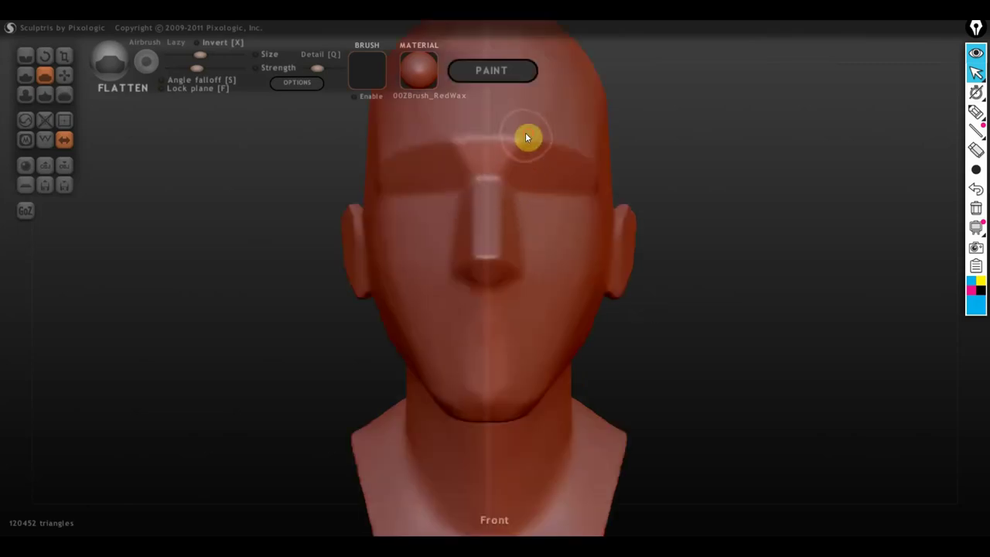
drag(526, 138, 414, 139)
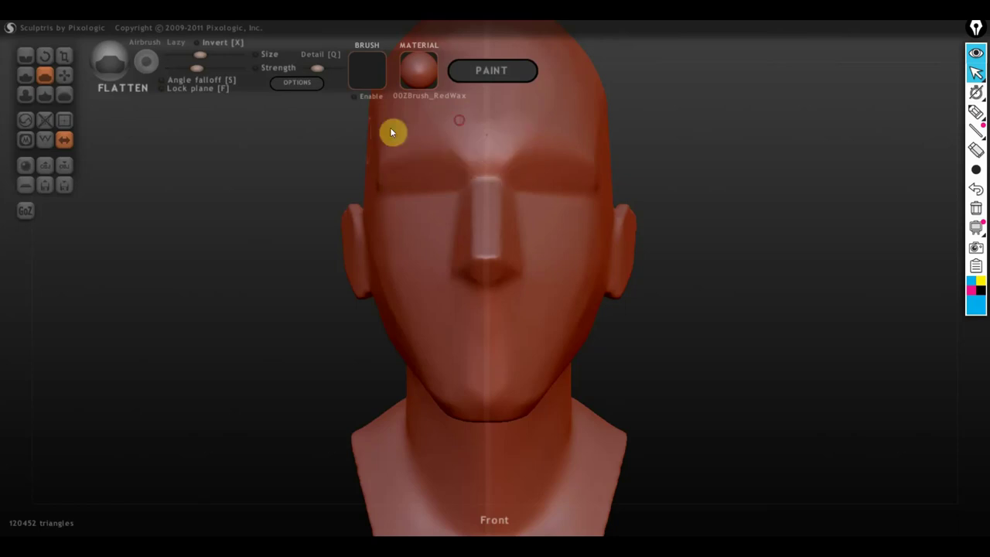
- Orbit through the left three-quarter and profile views, then snap to straight front
right_drag(557, 171, 526, 154)
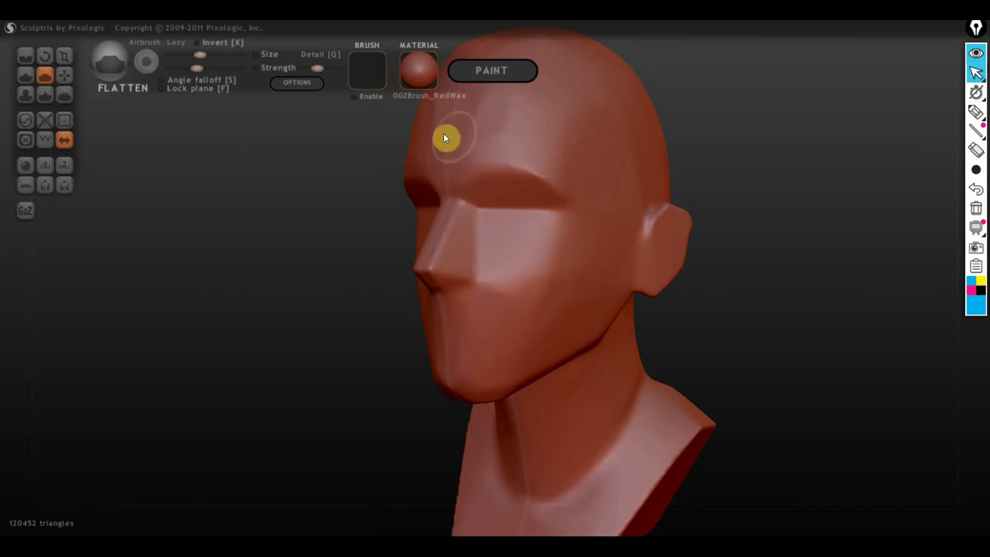
scroll(534, 132, down, 3)
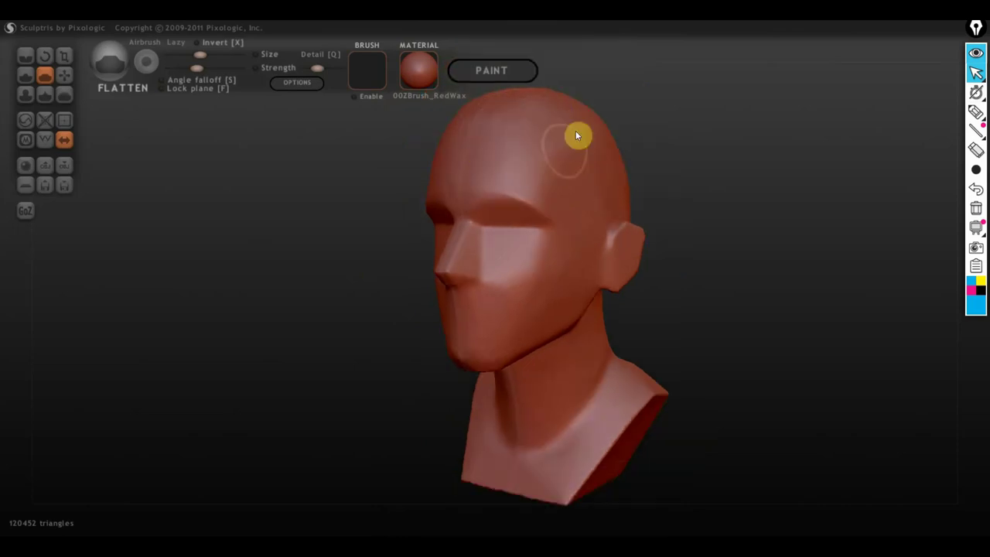
right_drag(564, 171, 480, 200)
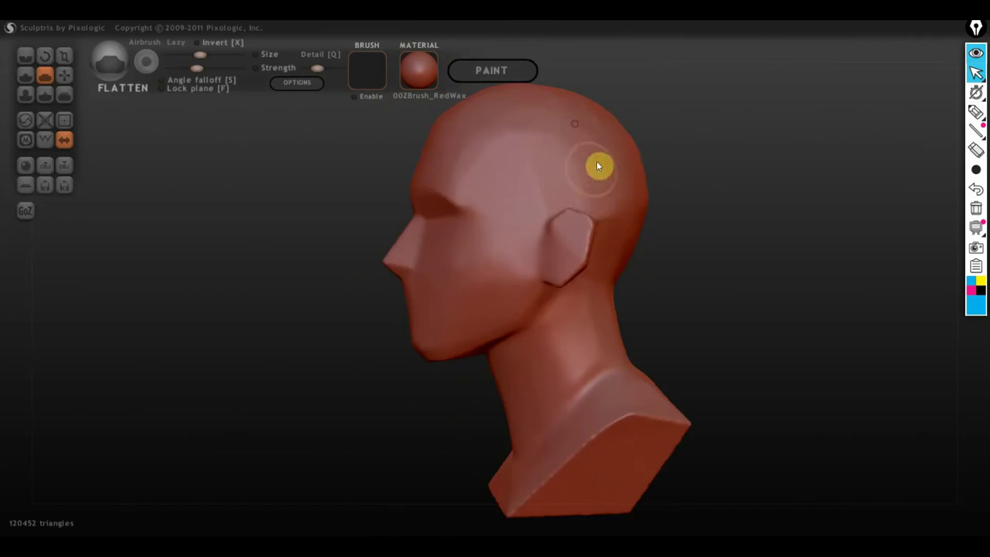
mouse_move(599, 163)
right_down()
mouse_move(639, 215)
mouse_move(742, 208)
right_up()
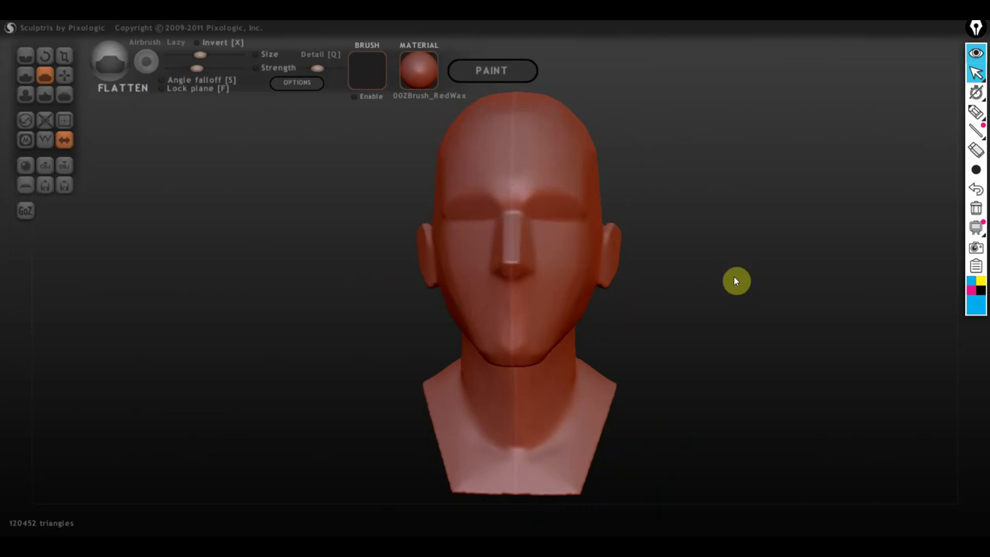
shift+drag(736, 281, 736, 304)
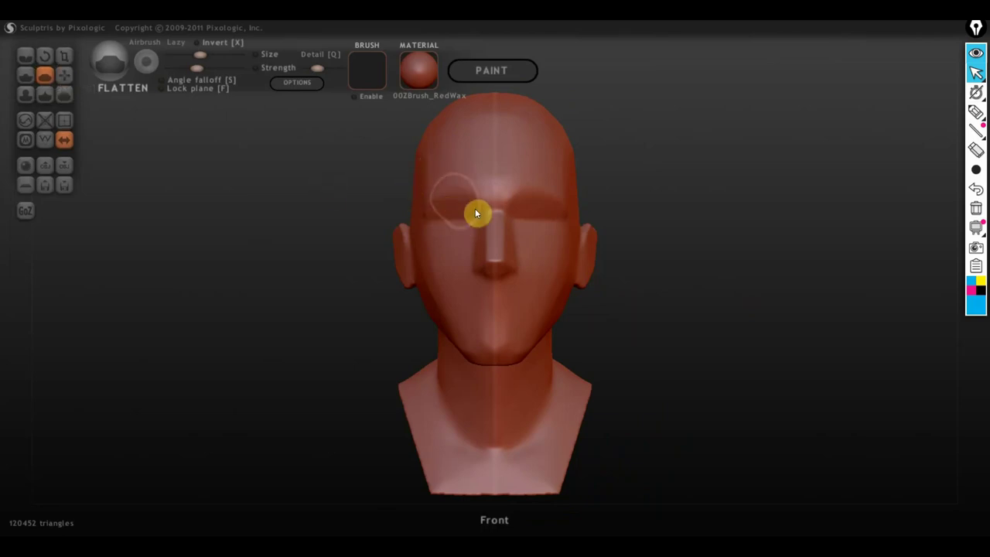
- With an enlarged Grab brush, pull the nose tip down and widen the bridge
click(64, 77)
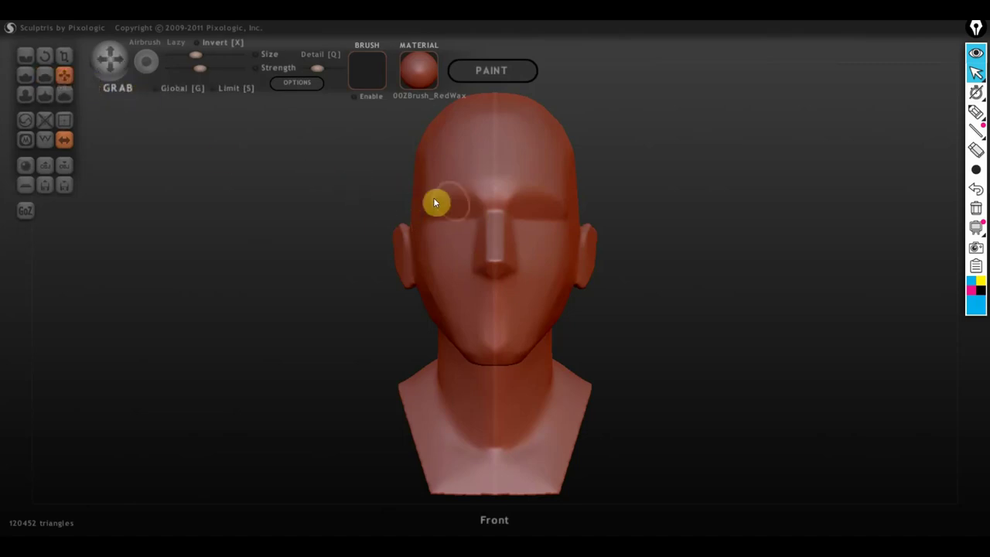
click(213, 55)
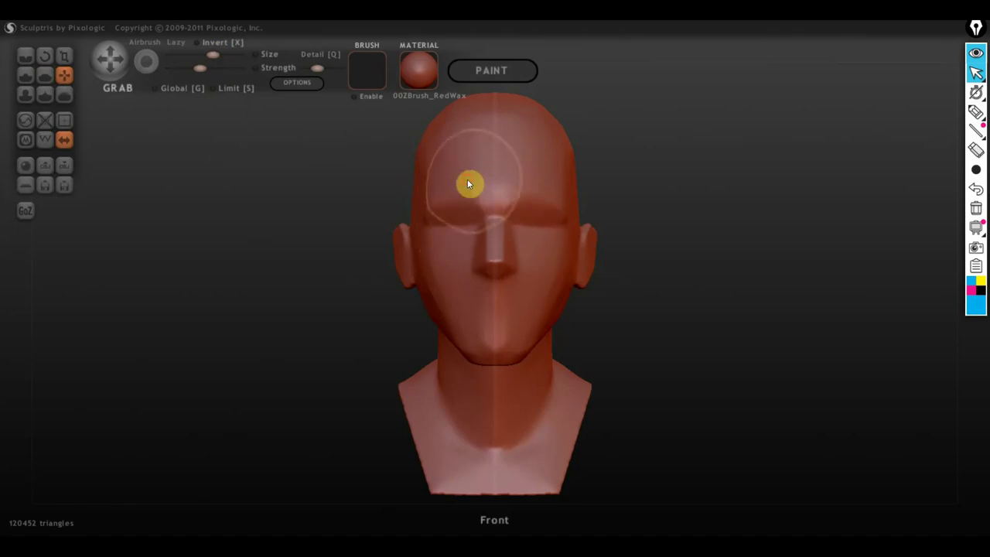
drag(495, 212, 498, 237)
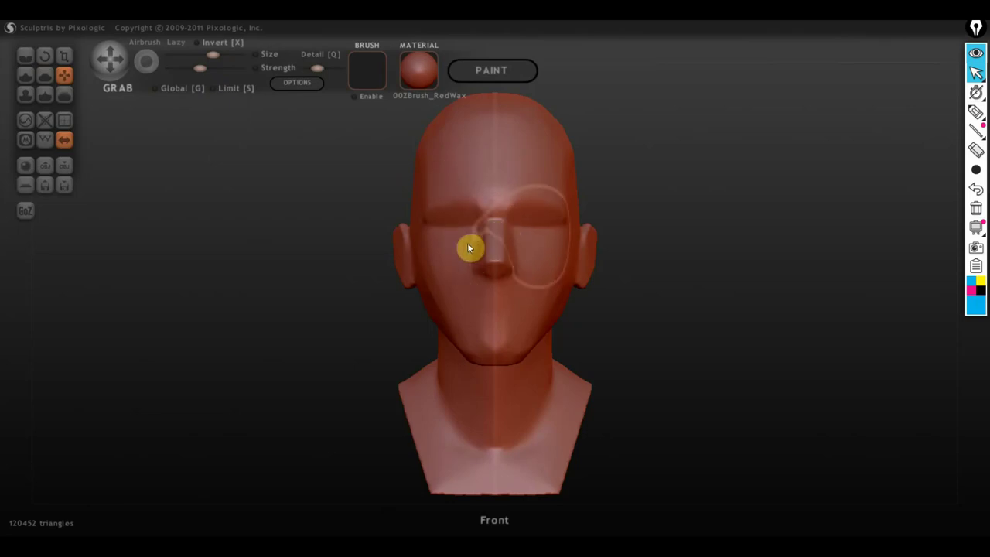
- Reshape the jaw and neck from the side, undoing the first pull, then snap to Front
right_drag(504, 224, 655, 228)
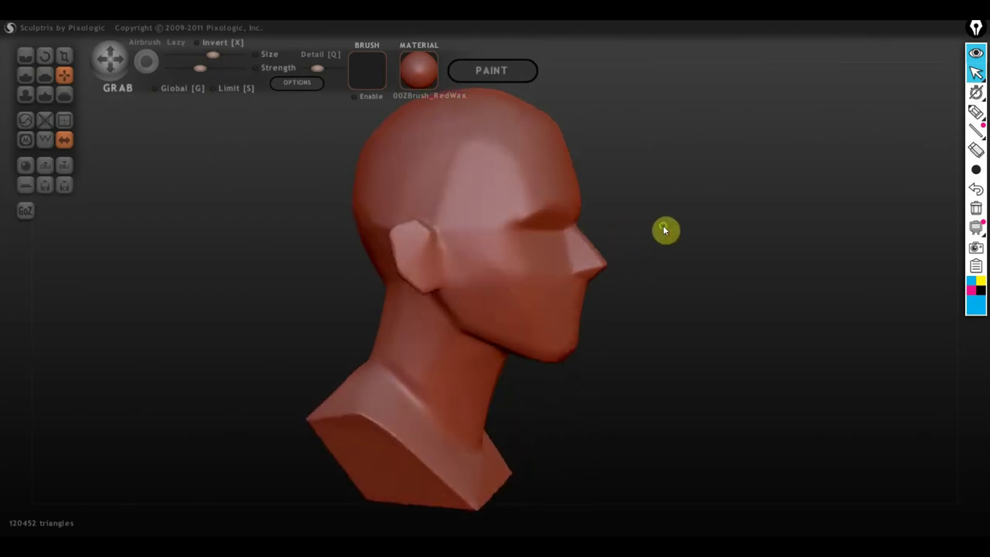
mouse_move(540, 251)
mouse_down()
mouse_move(528, 309)
mouse_move(574, 321)
mouse_up()
key(ctrl+z)
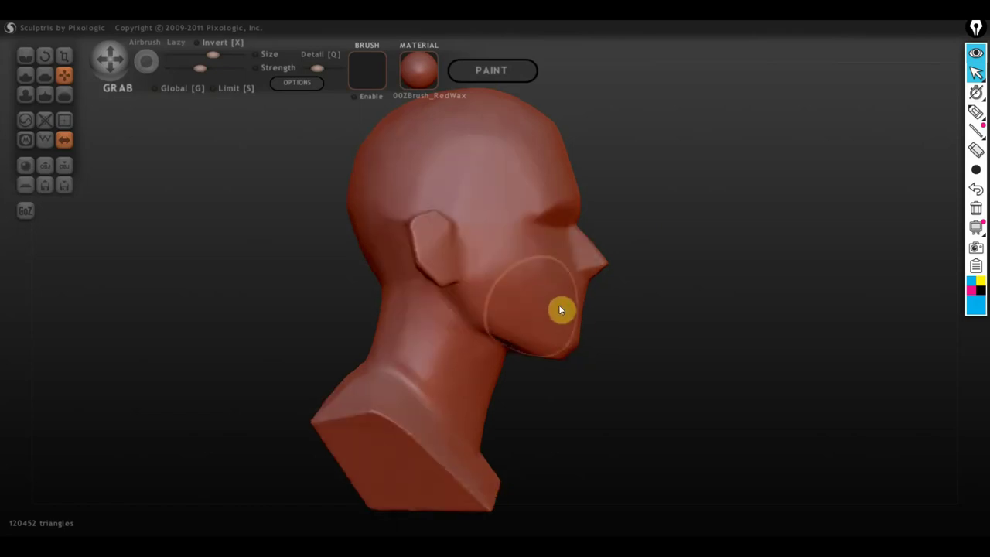
scroll(559, 306, up, 3)
mouse_move(508, 323)
mouse_down()
mouse_move(475, 330)
mouse_move(469, 395)
mouse_move(487, 332)
mouse_move(467, 358)
mouse_move(485, 333)
mouse_move(477, 345)
mouse_move(520, 356)
mouse_up()
mouse_move(518, 356)
right_down()
mouse_move(345, 353)
mouse_move(417, 357)
right_up()
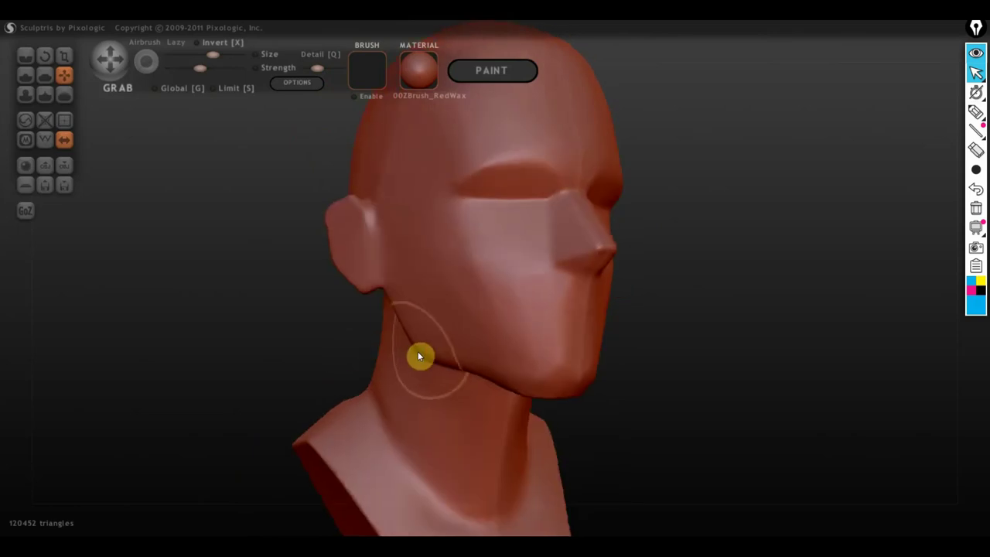
click(418, 356)
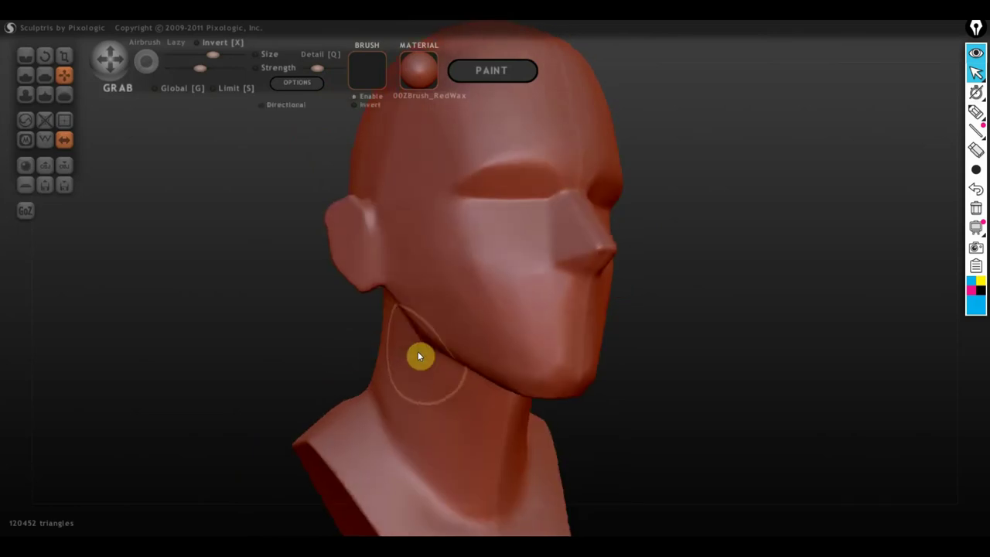
shift+drag(741, 345, 740, 346)
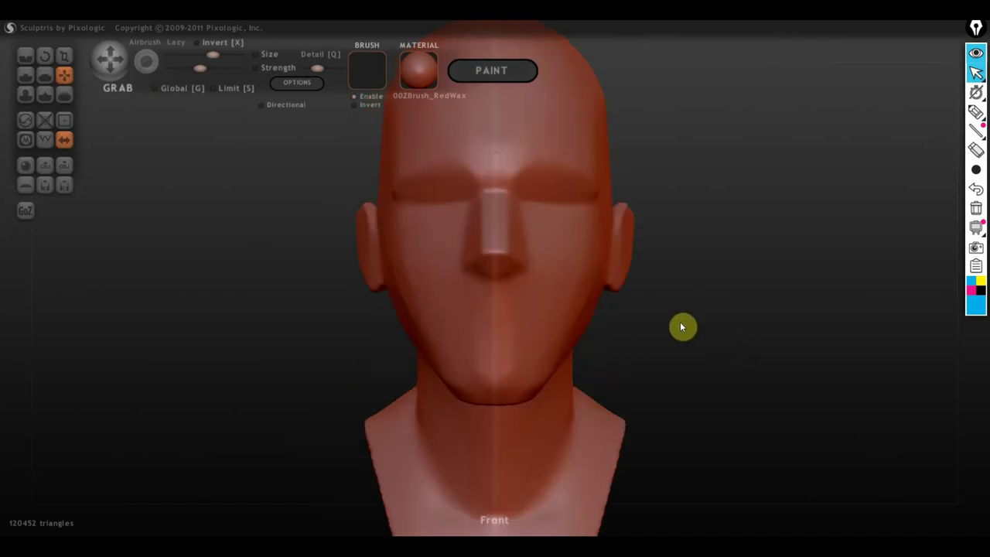
- Load a screenshot from the Desktop 'вай молодая' folder as the viewport background
click(296, 82)
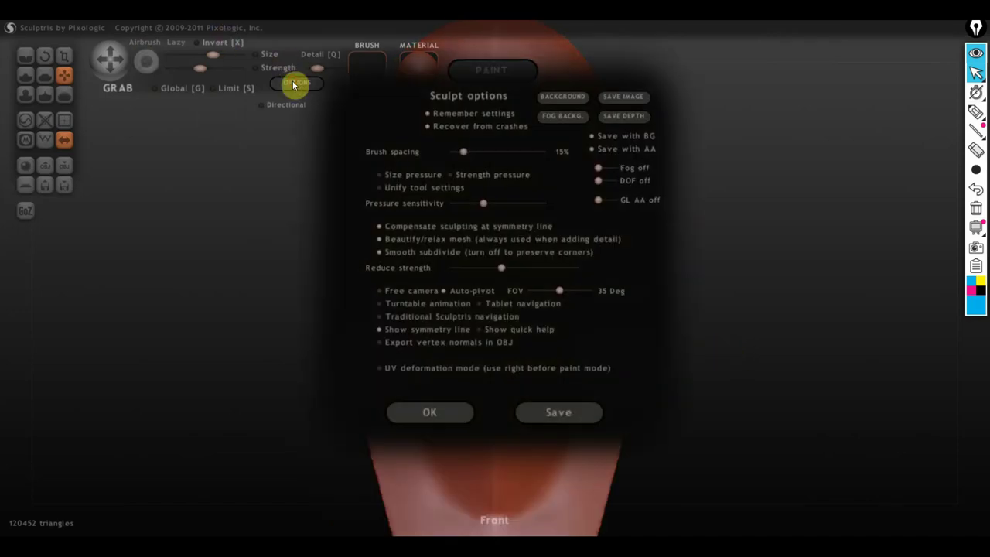
click(570, 96)
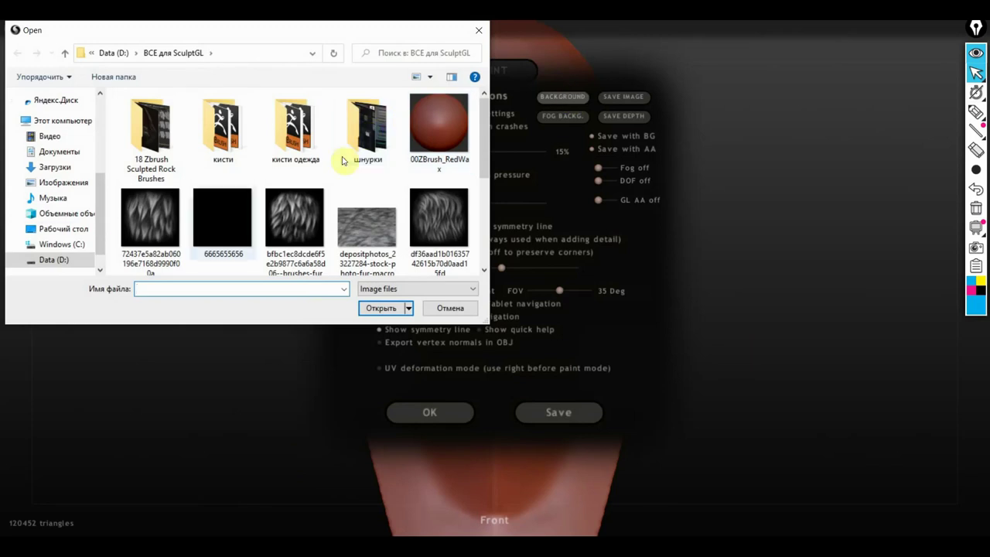
click(85, 230)
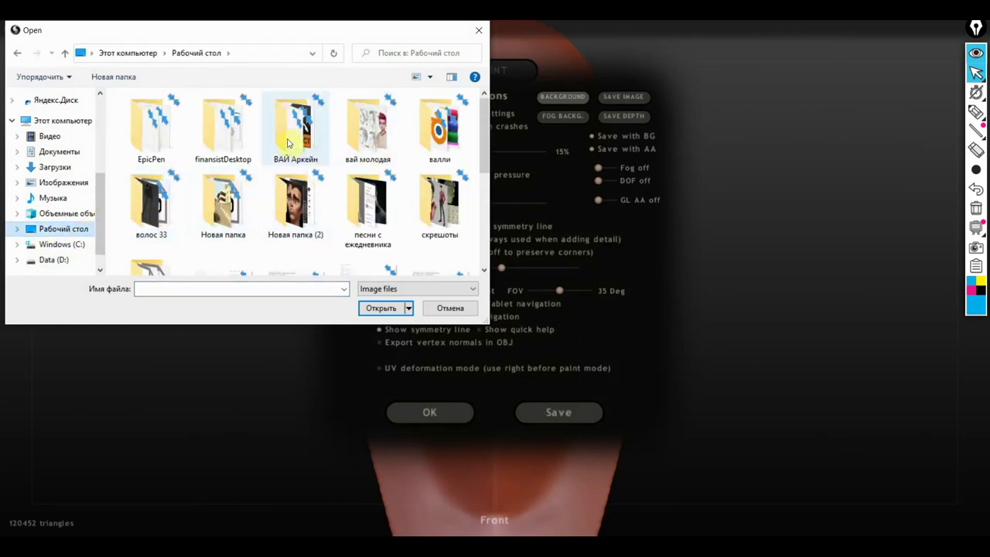
double_click(375, 142)
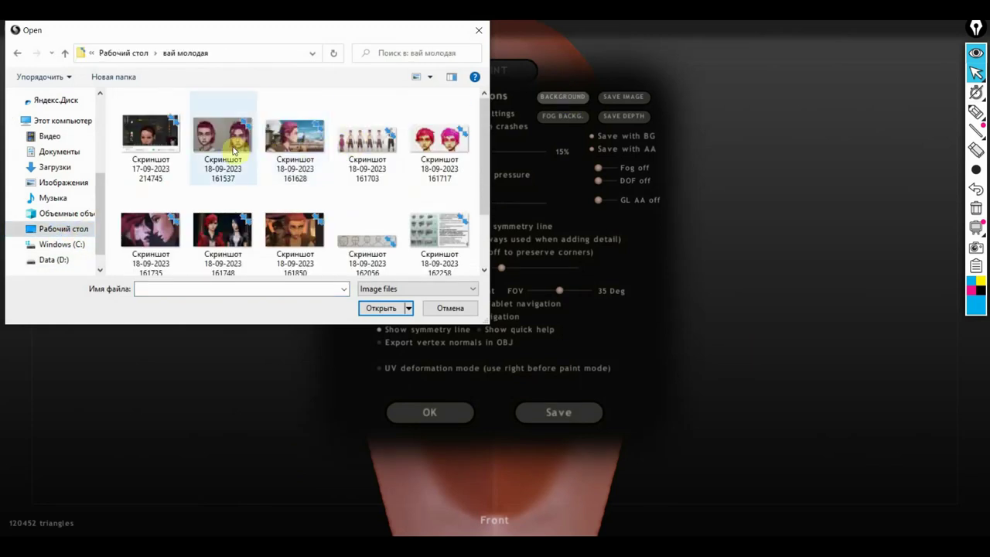
double_click(234, 144)
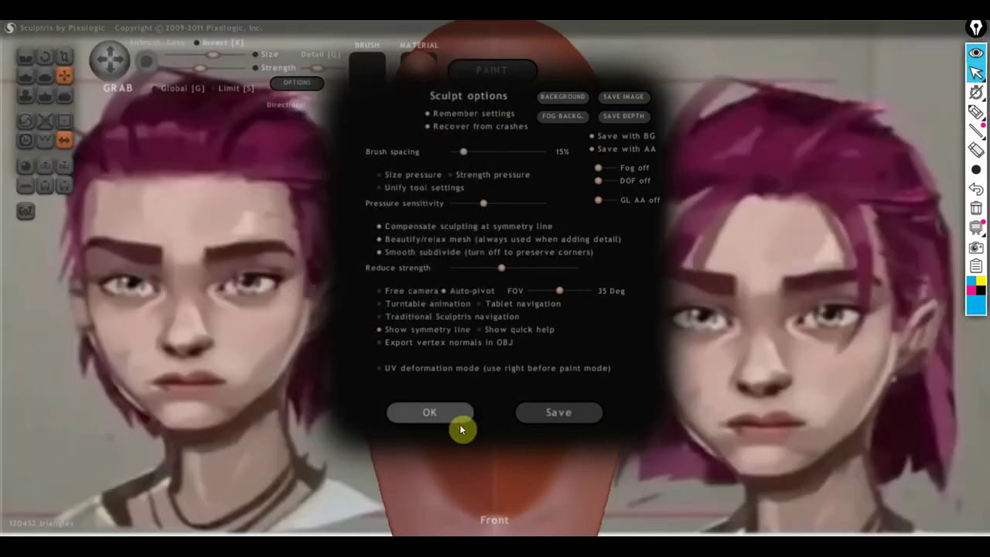
- Replace the background with the 163144 reference screenshot from the Desktop
click(575, 95)
click(223, 232)
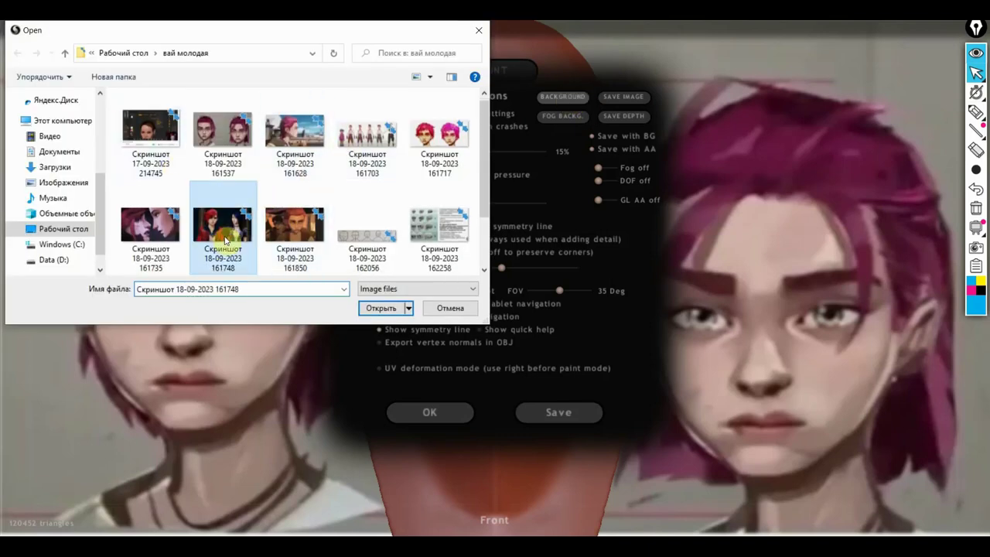
scroll(232, 217, down, 1)
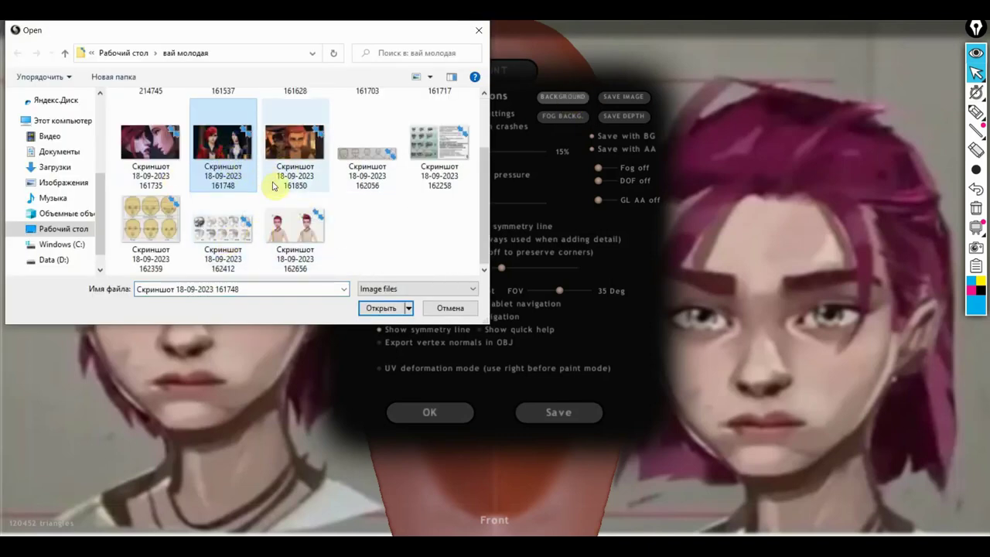
scroll(283, 184, up, 1)
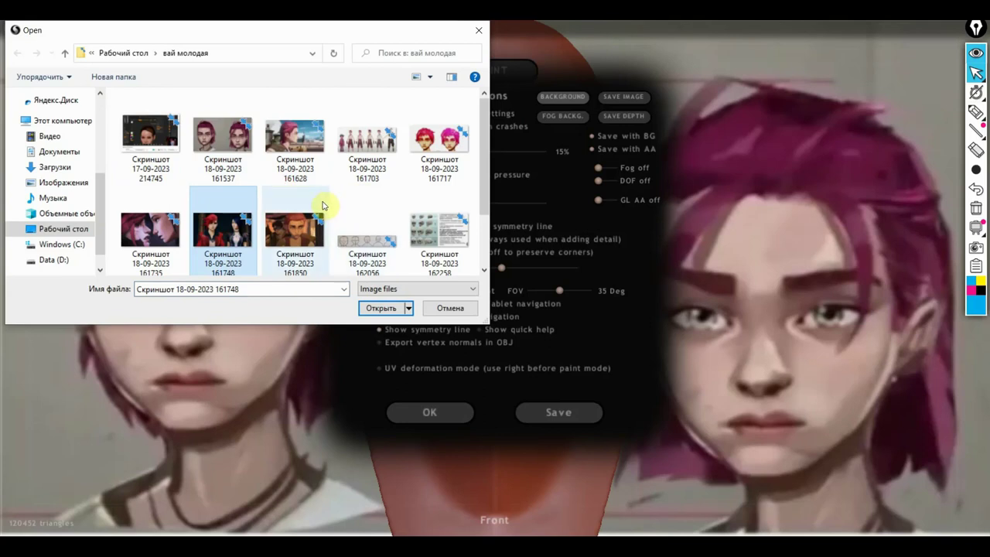
click(57, 232)
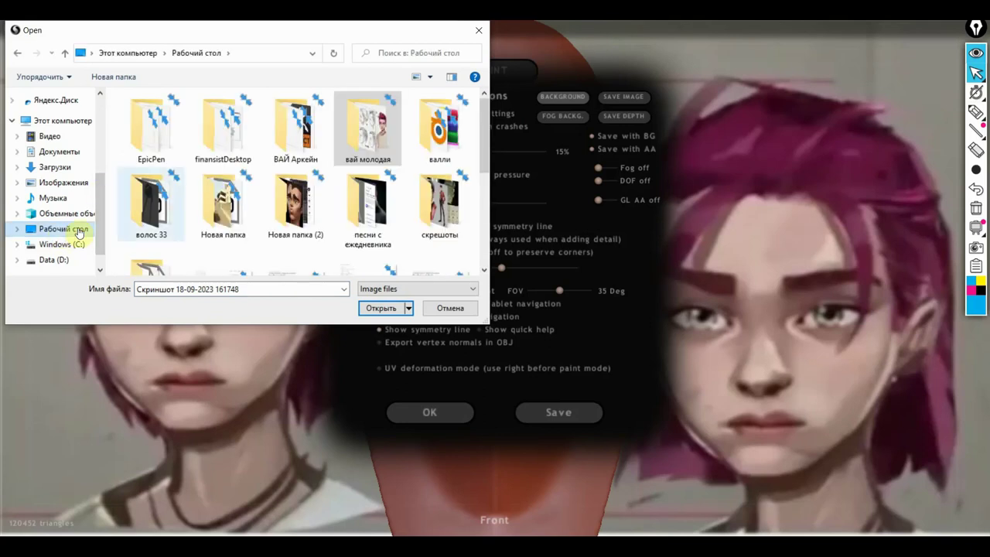
scroll(263, 232, down, 10)
click(426, 167)
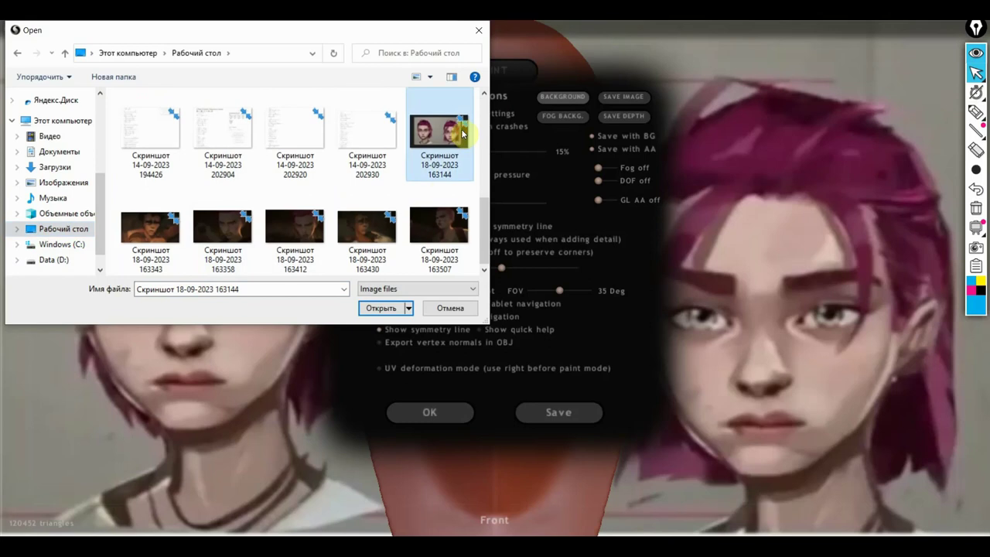
click(381, 308)
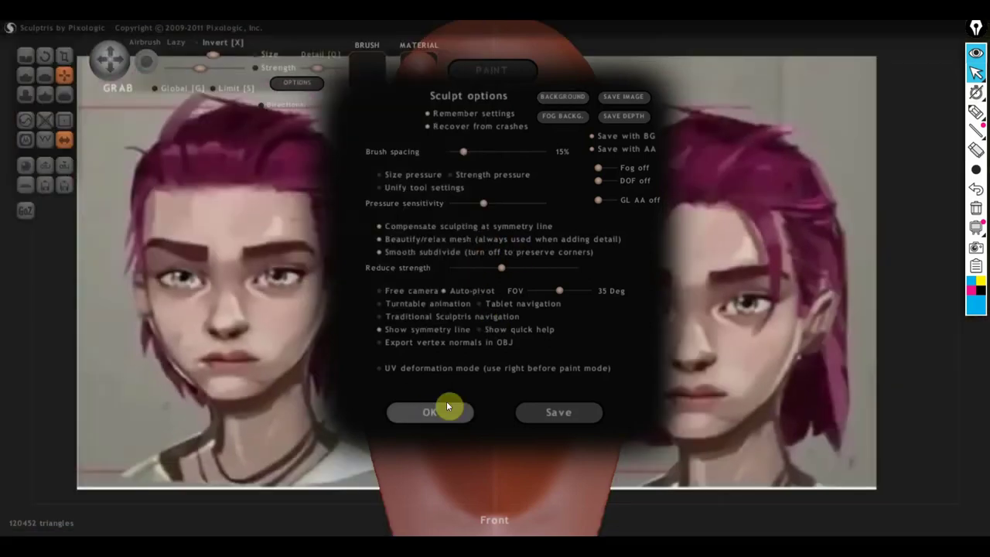
click(446, 403)
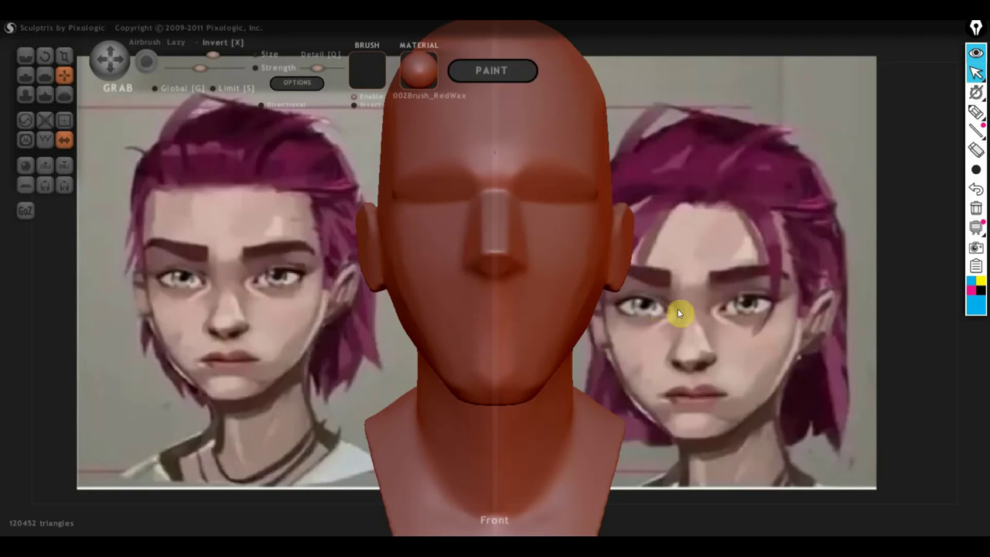
- Center the head between the references, widen the skull sides, and push the back neck contour inward
scroll(569, 342, down, 3)
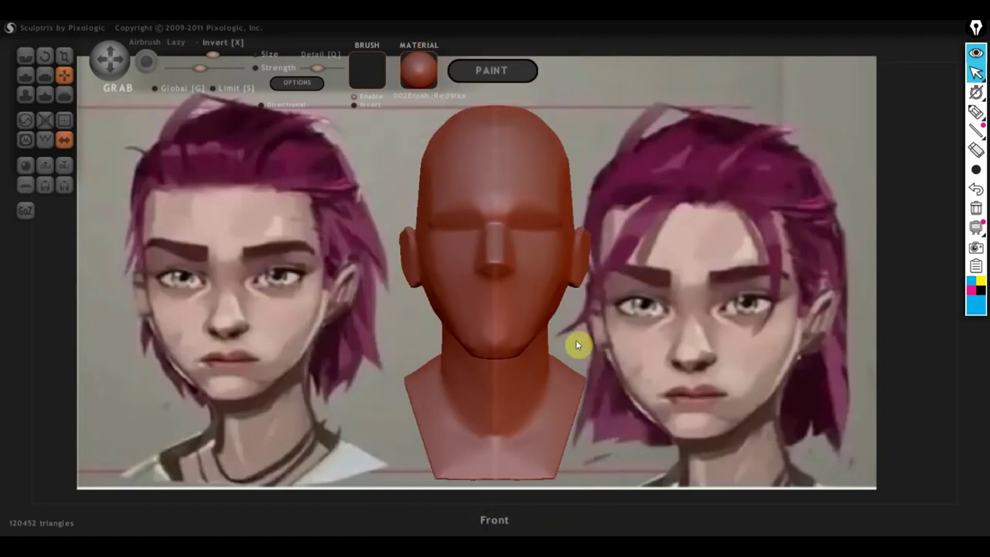
mouse_move(629, 322)
alt+mouse_down()
mouse_move(569, 362)
mouse_move(895, 416)
mouse_move(844, 415)
alt+mouse_up()
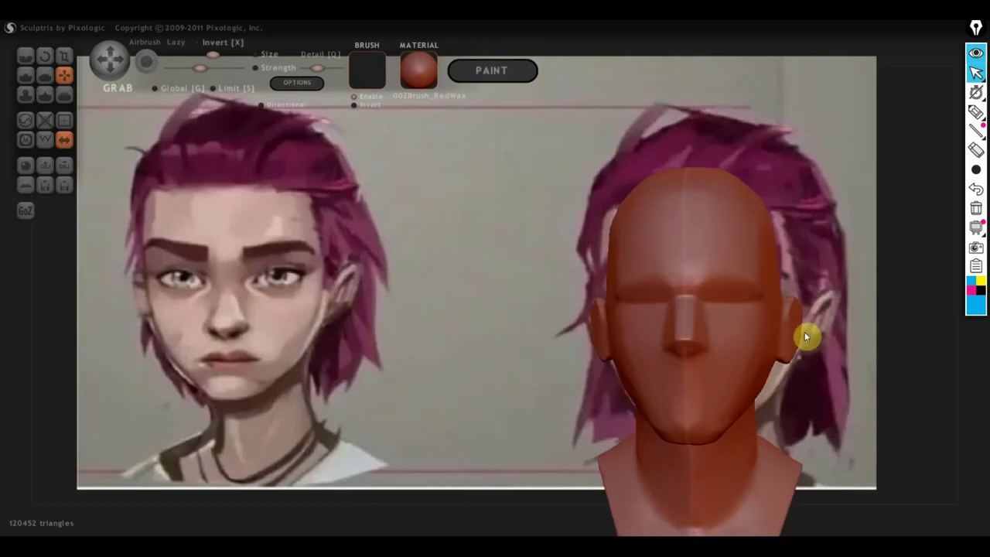
mouse_move(836, 364)
alt+mouse_down()
mouse_move(686, 356)
mouse_move(607, 319)
mouse_move(681, 358)
alt+mouse_up()
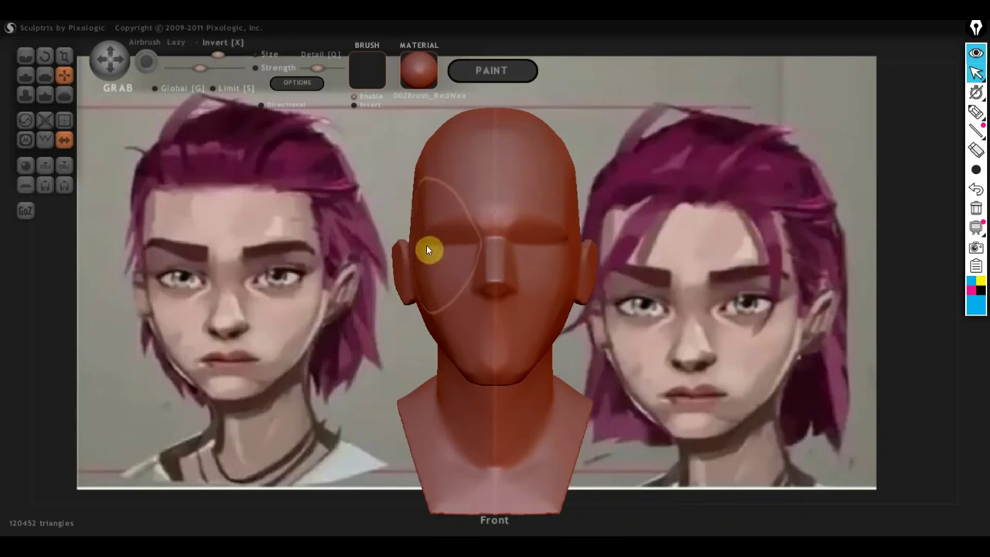
drag(416, 212, 400, 205)
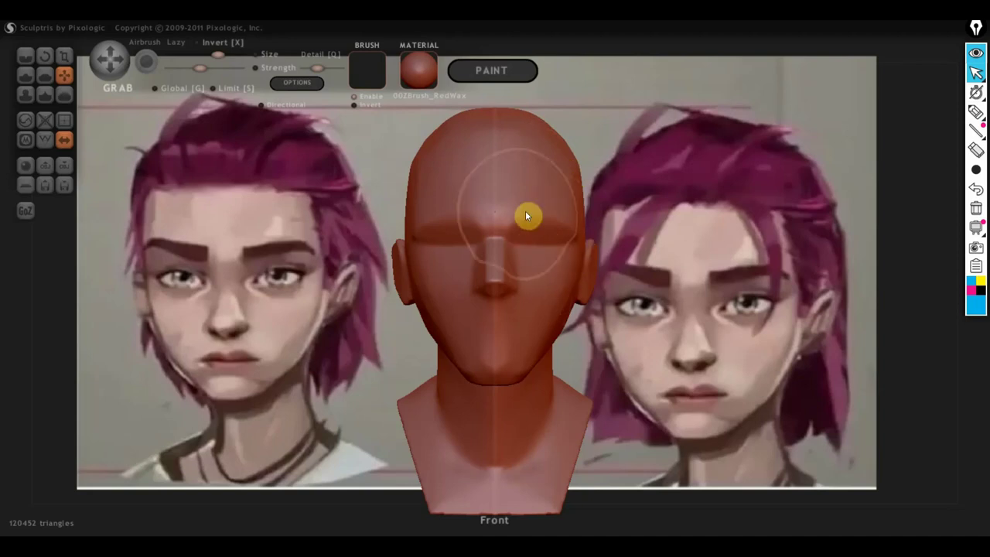
drag(583, 181, 610, 288)
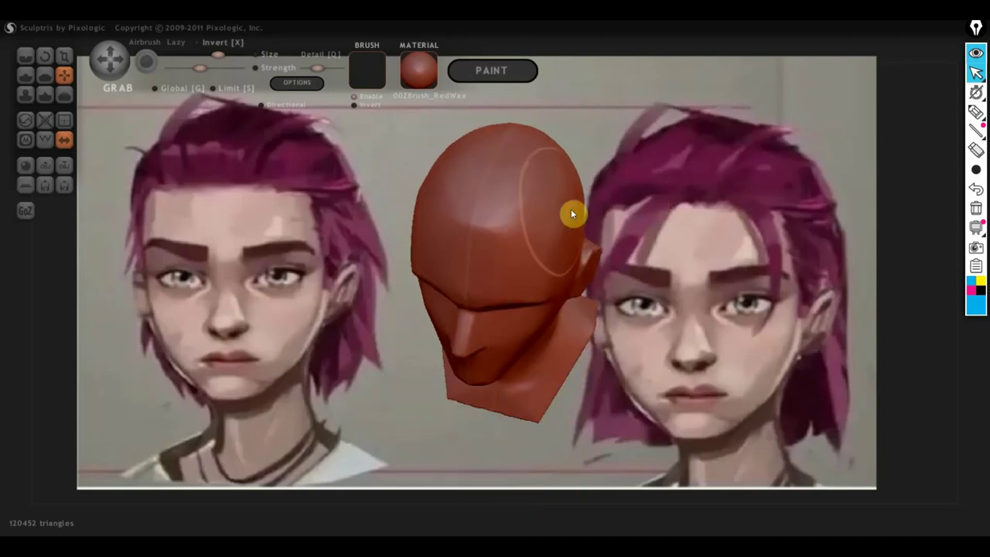
drag(582, 210, 318, 207)
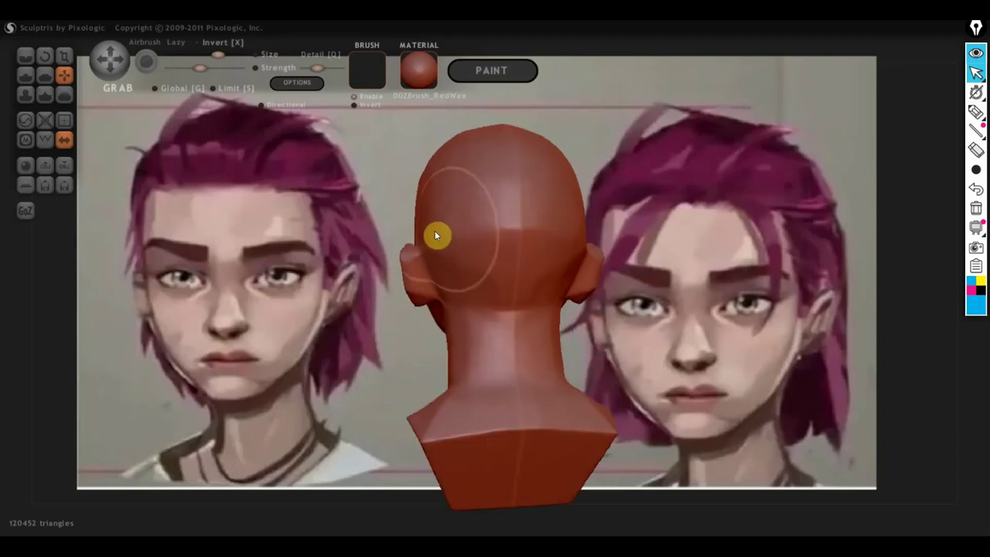
scroll(449, 372, up, 3)
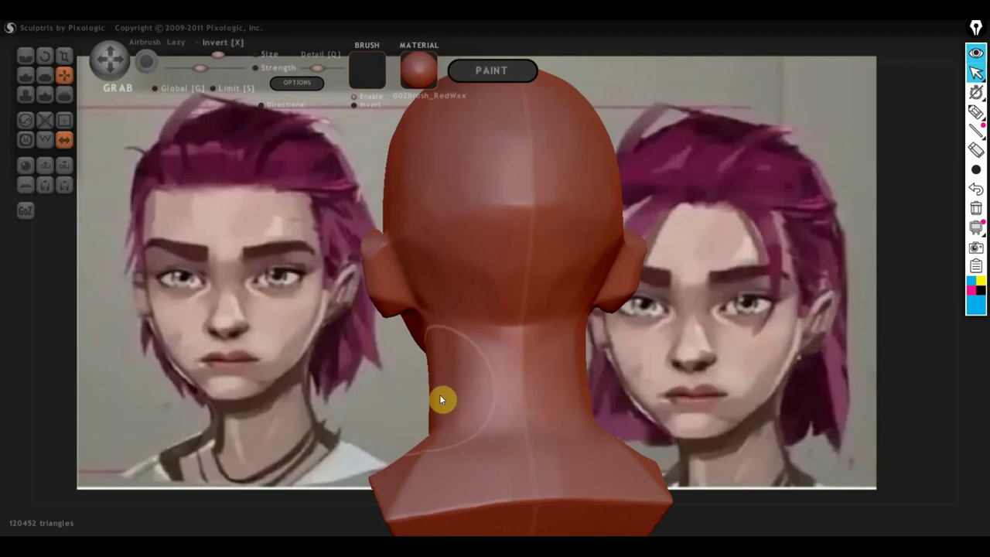
mouse_move(434, 387)
mouse_down()
mouse_move(456, 390)
mouse_move(449, 380)
mouse_move(476, 374)
mouse_up()
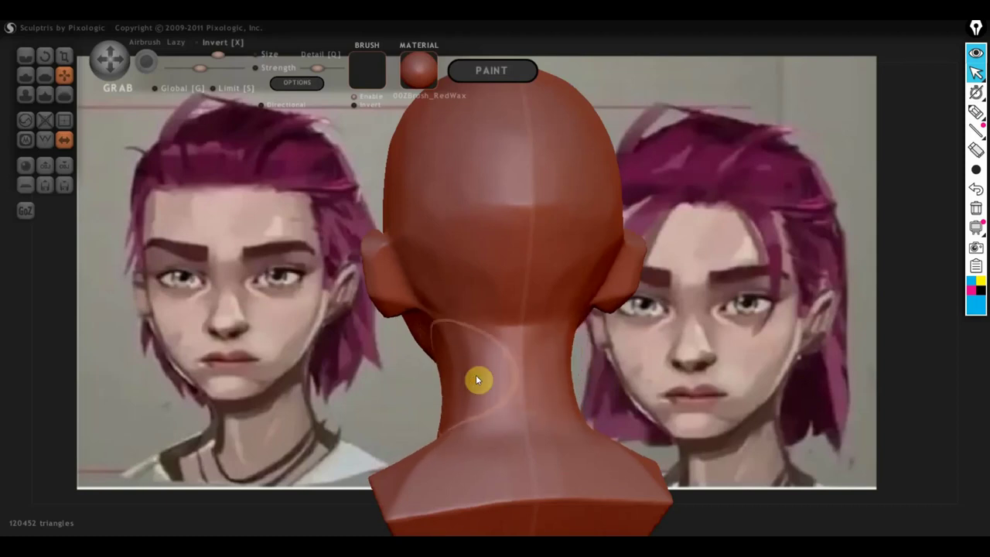
- From a side profile, pull the back of the neck inward with the Grab brush
right_drag(465, 379, 669, 377)
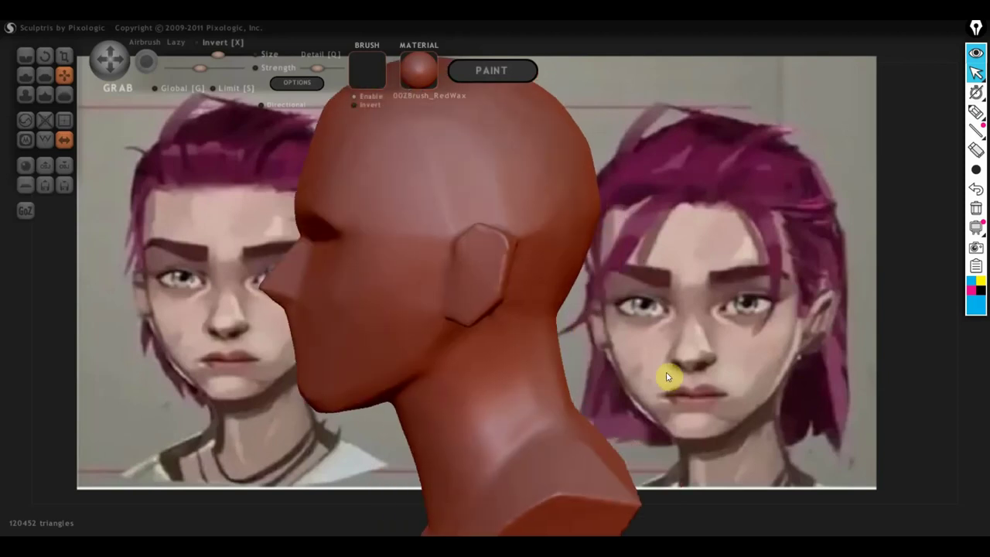
right_drag(571, 393, 435, 415)
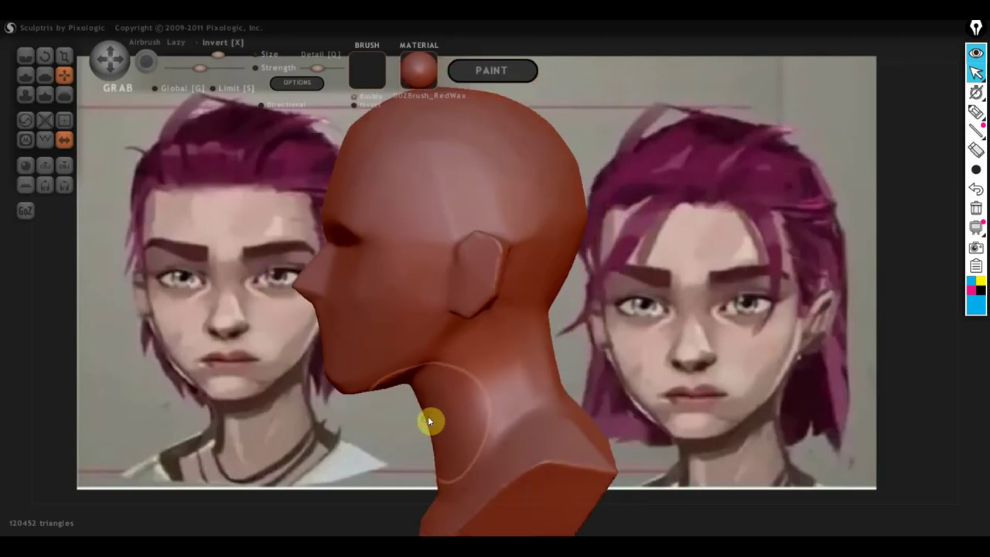
mouse_move(550, 347)
mouse_down()
mouse_move(512, 360)
mouse_move(527, 349)
mouse_up()
scroll(530, 351, down, 3)
mouse_move(533, 352)
right_down()
mouse_move(594, 353)
mouse_move(563, 354)
right_up()
scroll(453, 372, up, 1)
scroll(443, 379, up, 2)
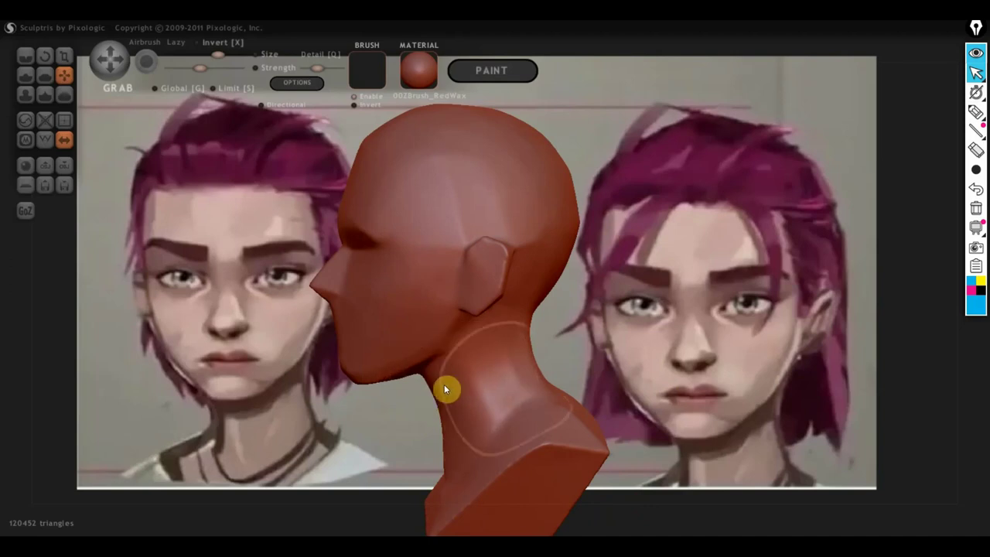
scroll(529, 329, up, 2)
scroll(533, 287, up, 2)
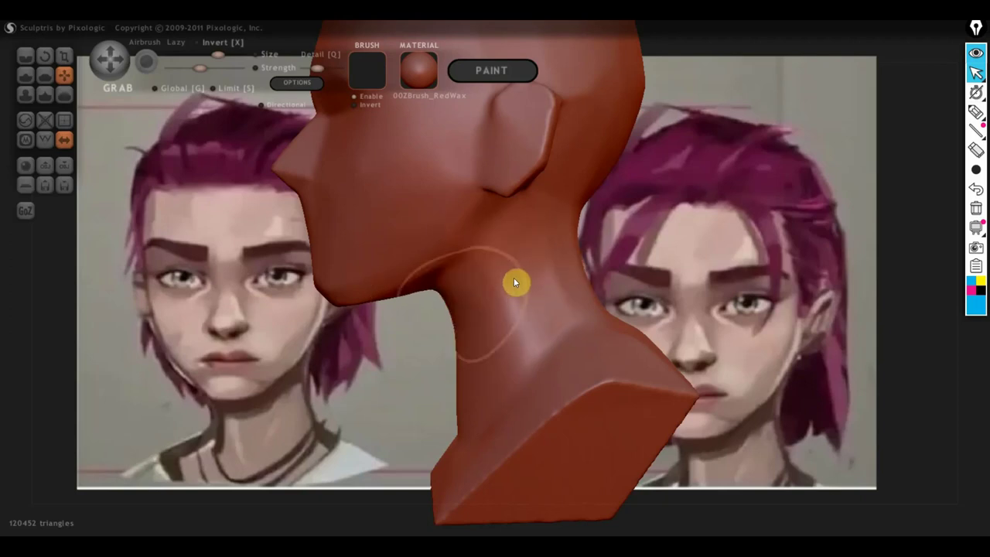
- Pull the front of the neck under the jaw slightly forward and down
drag(513, 280, 426, 308)
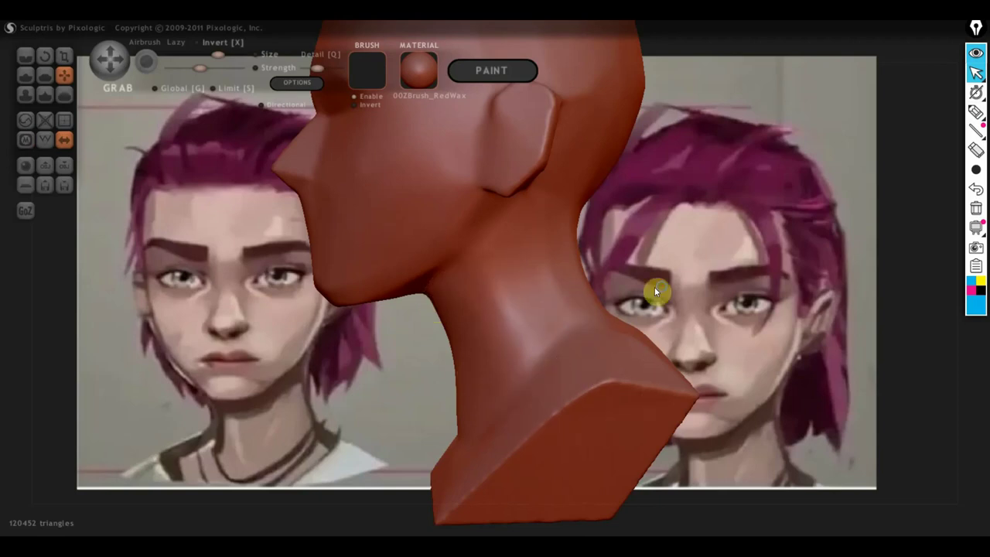
mouse_move(655, 287)
mouse_down()
mouse_move(674, 299)
mouse_move(659, 284)
mouse_move(667, 320)
mouse_move(656, 307)
mouse_move(607, 308)
mouse_up()
scroll(658, 284, down, 5)
scroll(643, 346, up, 2)
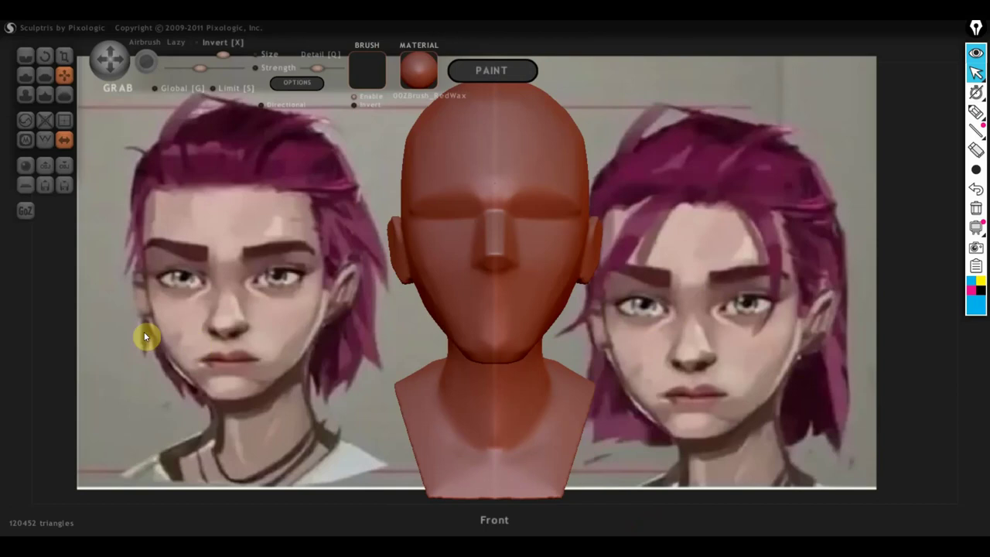
- Orbit to inspect the top of the head from several angles, then face front
mouse_move(236, 221)
mouse_down()
mouse_move(469, 273)
mouse_move(463, 303)
mouse_up()
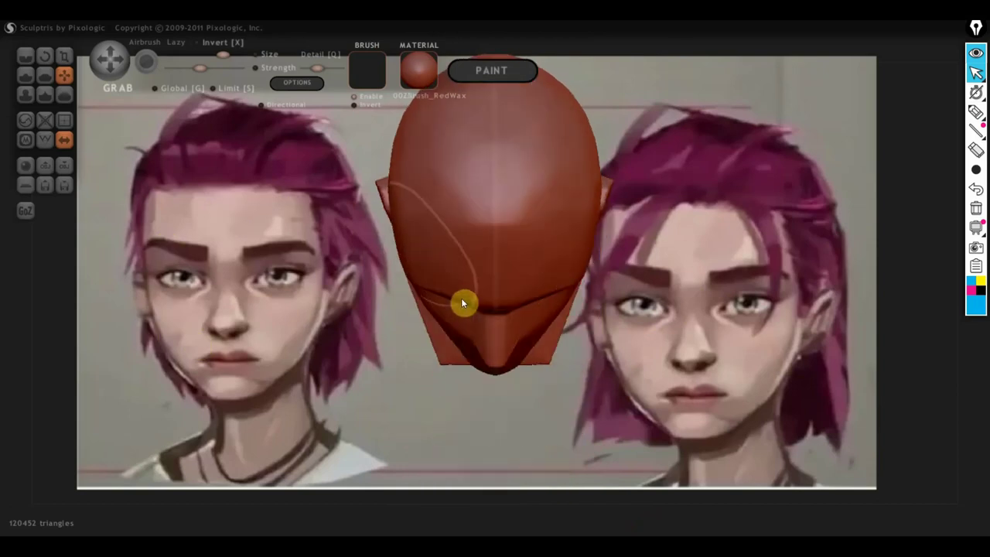
mouse_move(364, 201)
mouse_down()
mouse_move(451, 321)
mouse_move(457, 268)
mouse_up()
scroll(454, 278, up, 2)
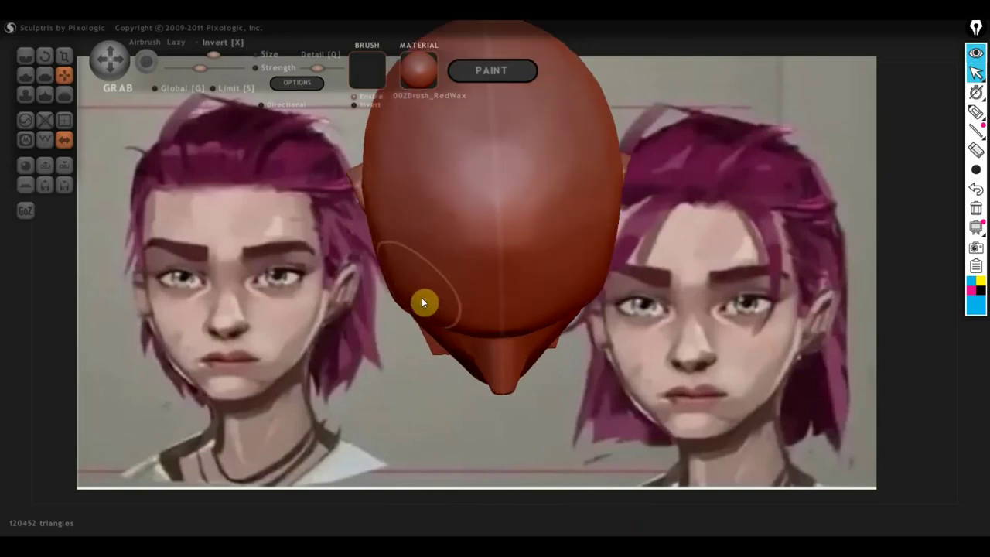
mouse_move(401, 294)
mouse_down()
mouse_move(418, 288)
mouse_move(407, 190)
mouse_move(450, 297)
mouse_move(443, 304)
mouse_up()
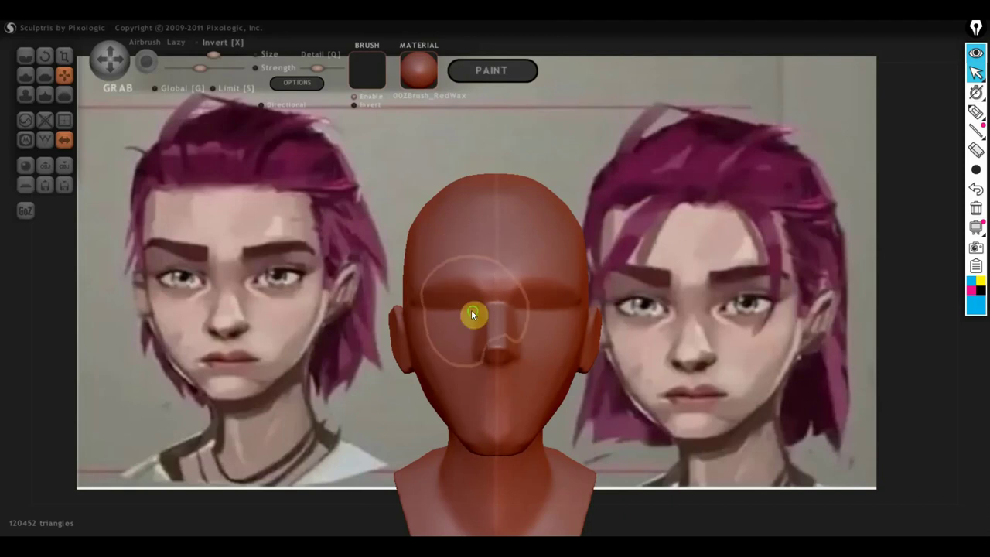
right_drag(444, 294, 470, 230)
scroll(456, 275, up, 3)
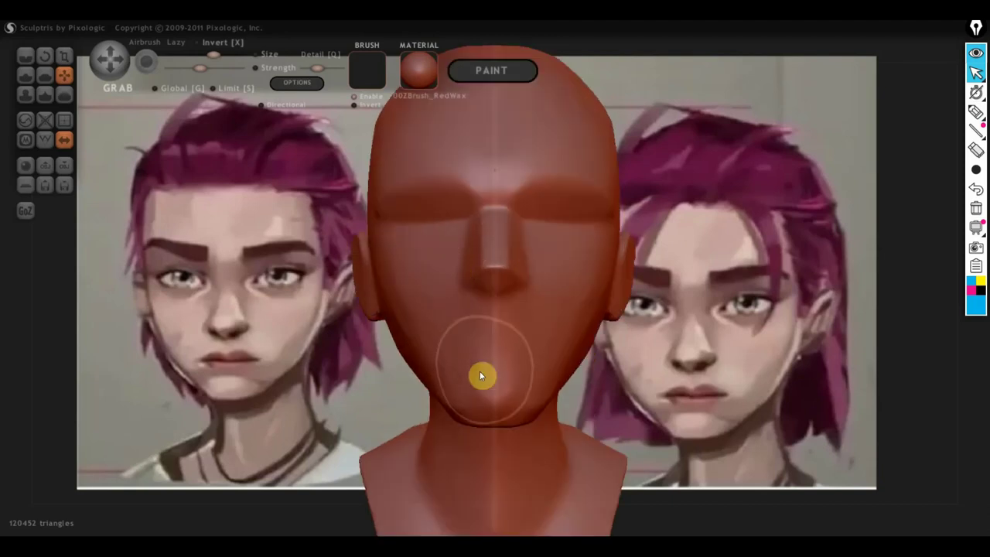
- Check the bust from both three-quarter views and profile, ending on a straight front view
mouse_move(503, 409)
right_down()
mouse_move(566, 429)
mouse_move(487, 426)
right_up()
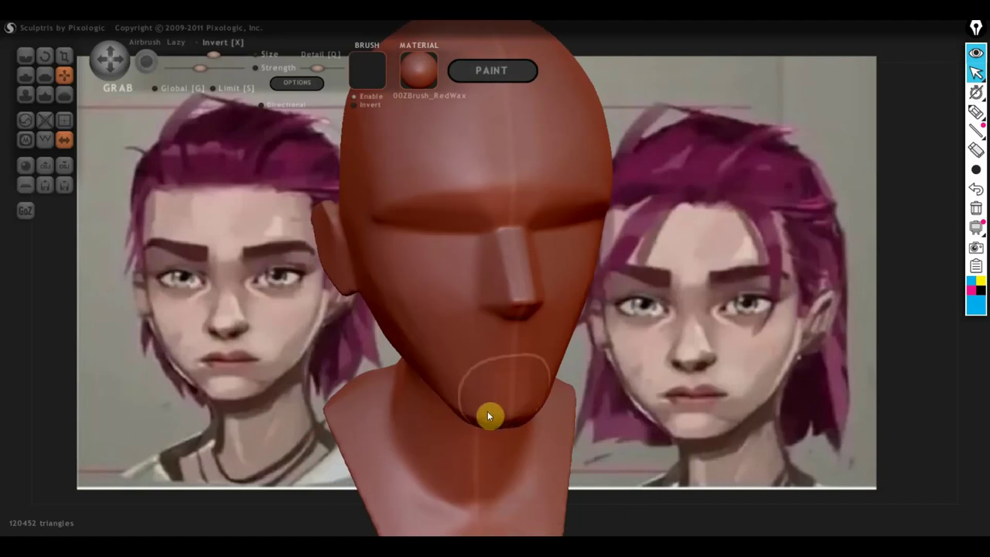
right_drag(496, 413, 442, 390)
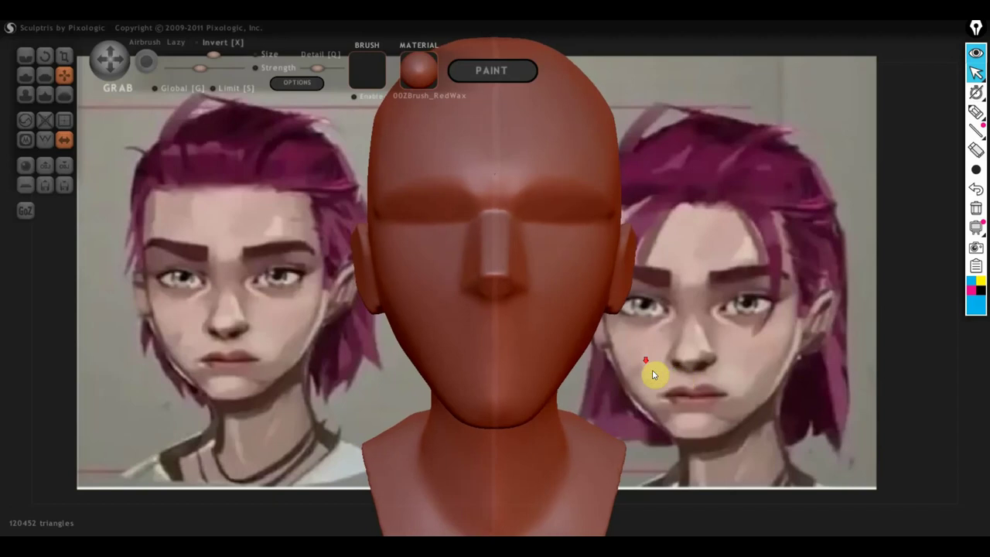
scroll(655, 363, down, 2)
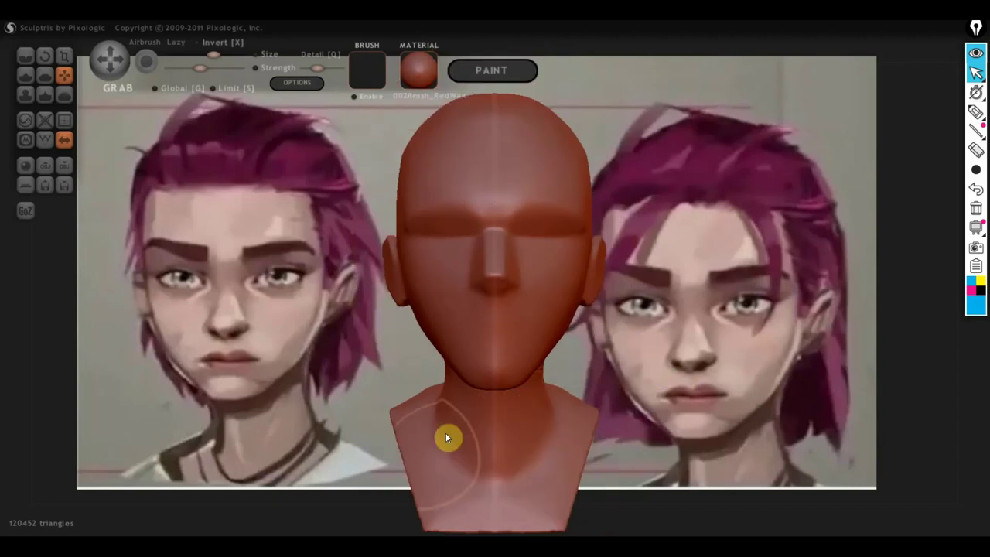
mouse_move(420, 411)
right_down()
mouse_move(593, 454)
mouse_move(385, 394)
right_up()
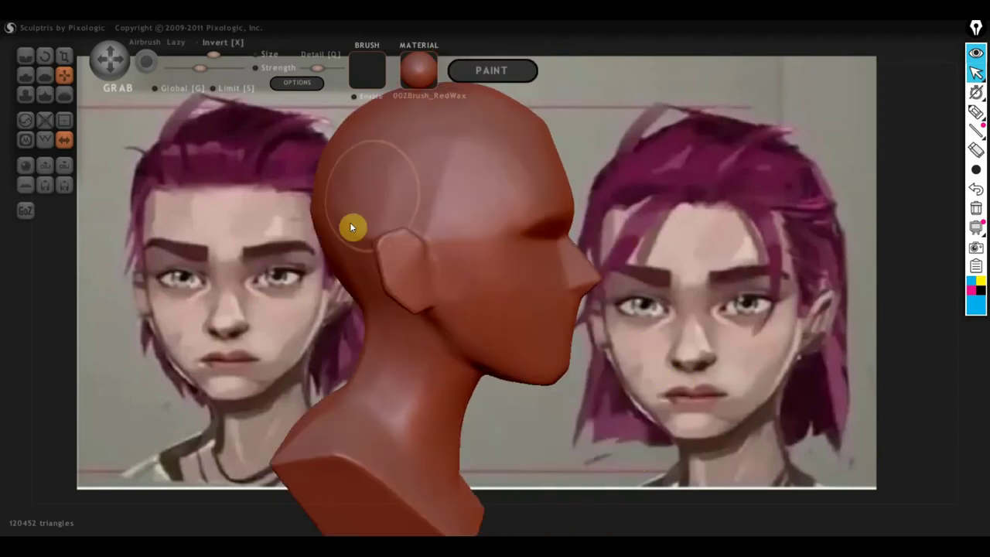
mouse_move(476, 126)
right_down()
mouse_move(480, 163)
mouse_move(553, 196)
right_up()
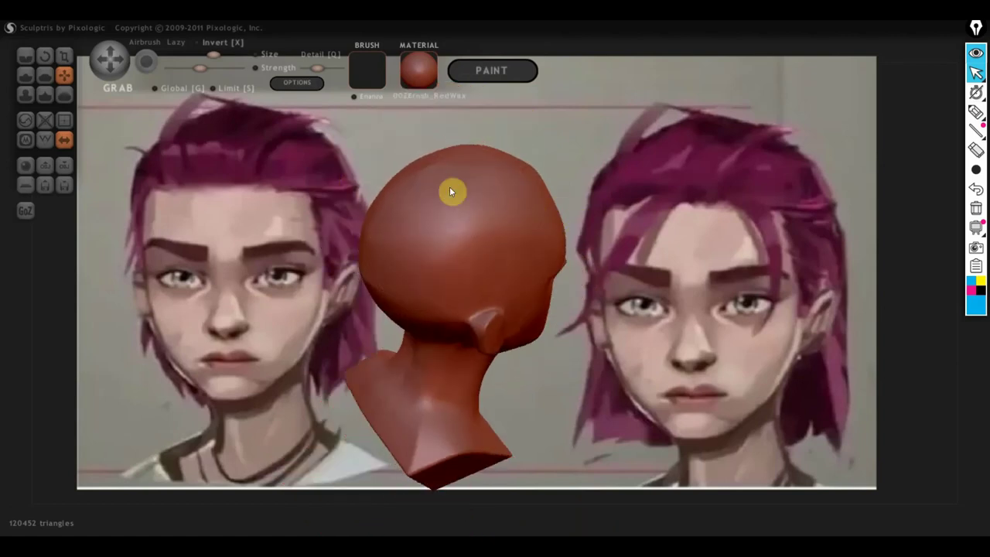
mouse_move(390, 224)
right_down()
mouse_move(224, 188)
mouse_move(170, 151)
right_up()
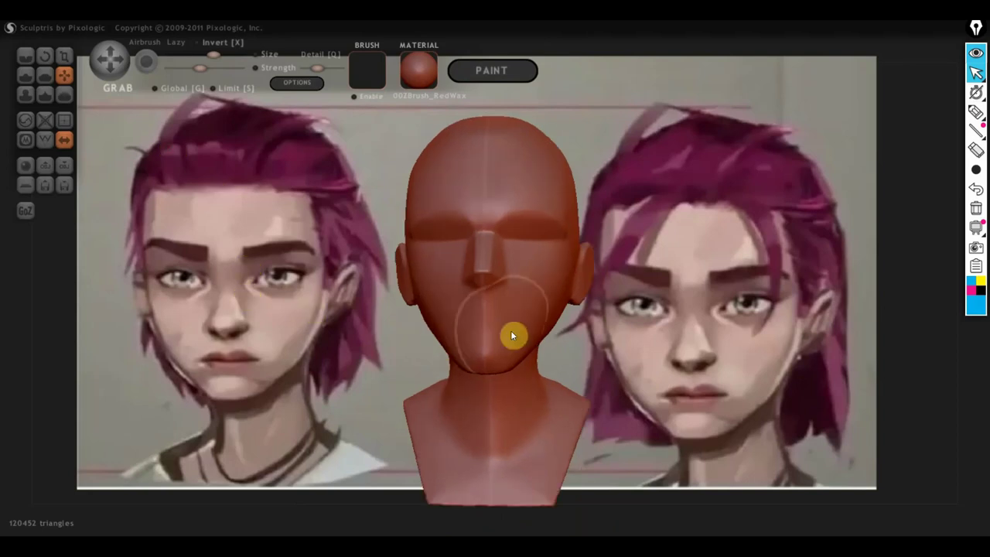
scroll(513, 335, up, 3)
scroll(526, 337, up, 1)
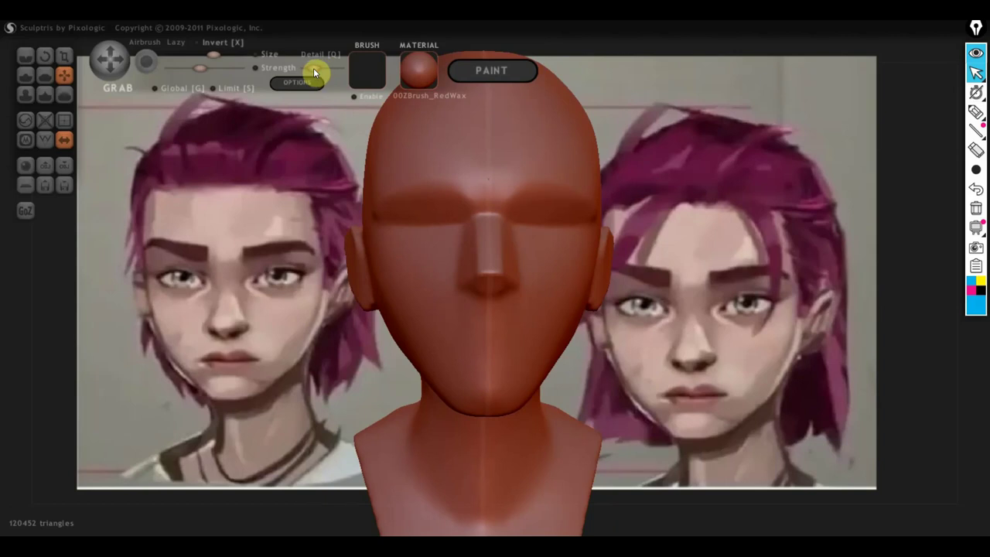
click(44, 139)
scroll(442, 209, up, 1)
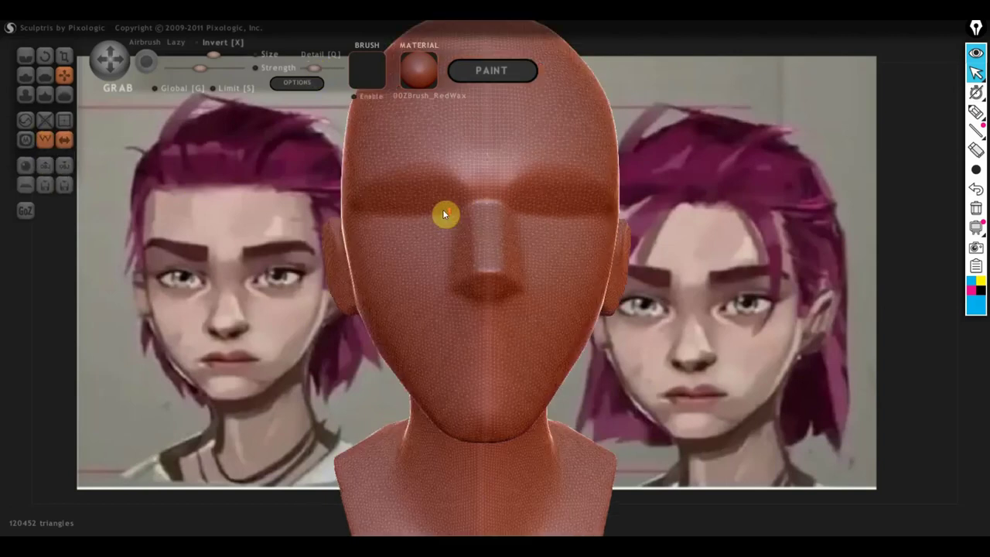
scroll(444, 212, up, 2)
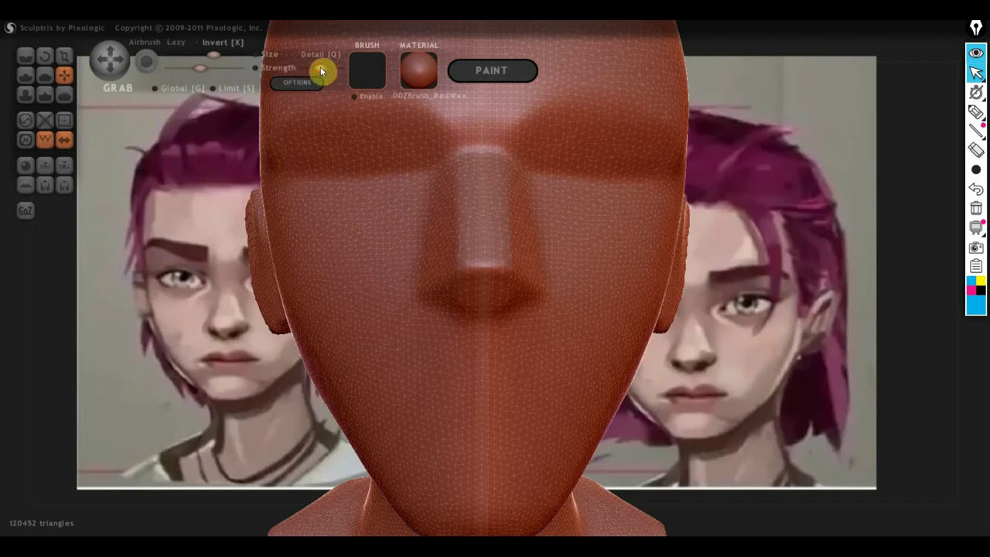
click(45, 140)
scroll(255, 265, down, 3)
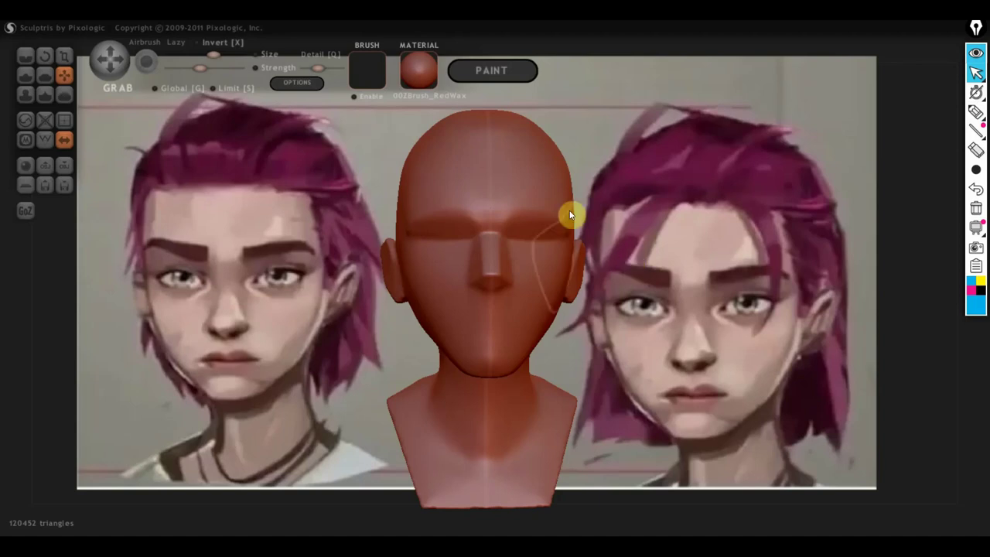
- Check the head's side, then snap it to an exact Front view matching the reference
mouse_move(570, 215)
mouse_down()
mouse_move(642, 308)
mouse_move(625, 300)
mouse_up()
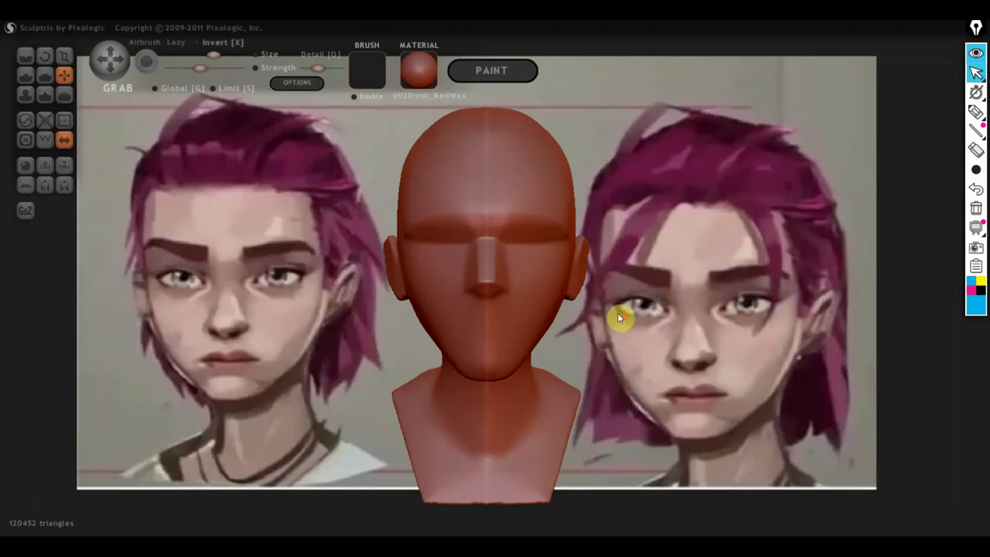
scroll(617, 312, up, 2)
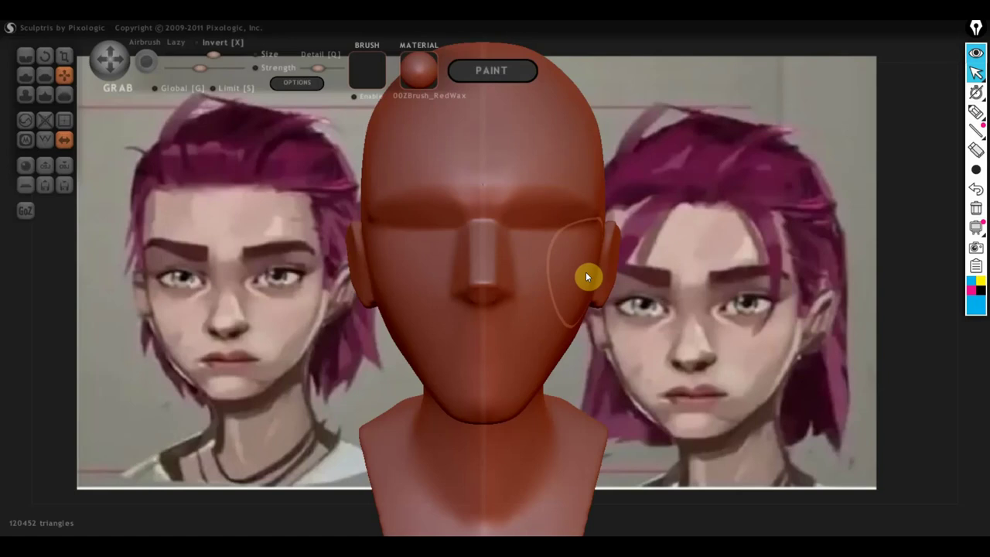
scroll(586, 276, down, 2)
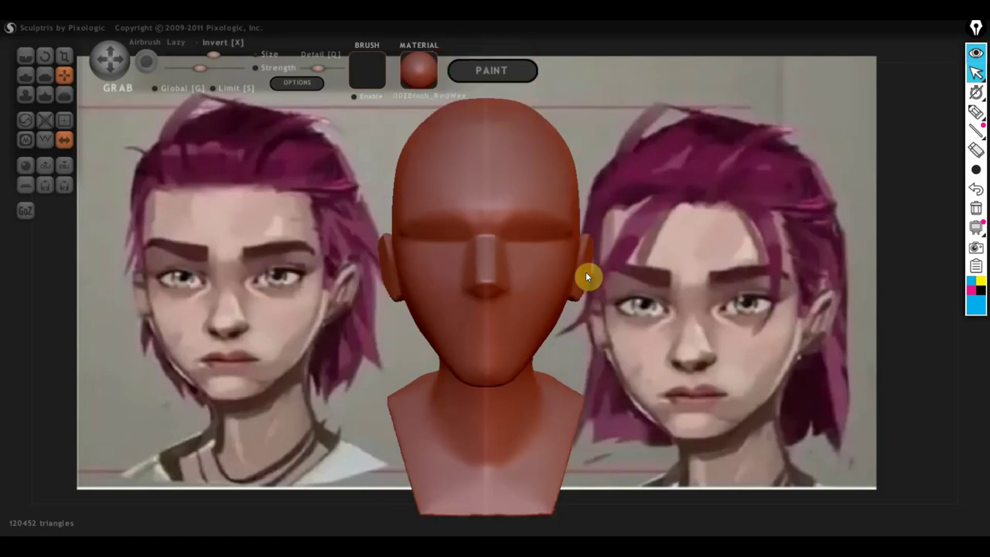
mouse_move(612, 284)
mouse_down()
mouse_move(608, 309)
mouse_move(581, 283)
mouse_move(593, 291)
mouse_move(572, 293)
mouse_up()
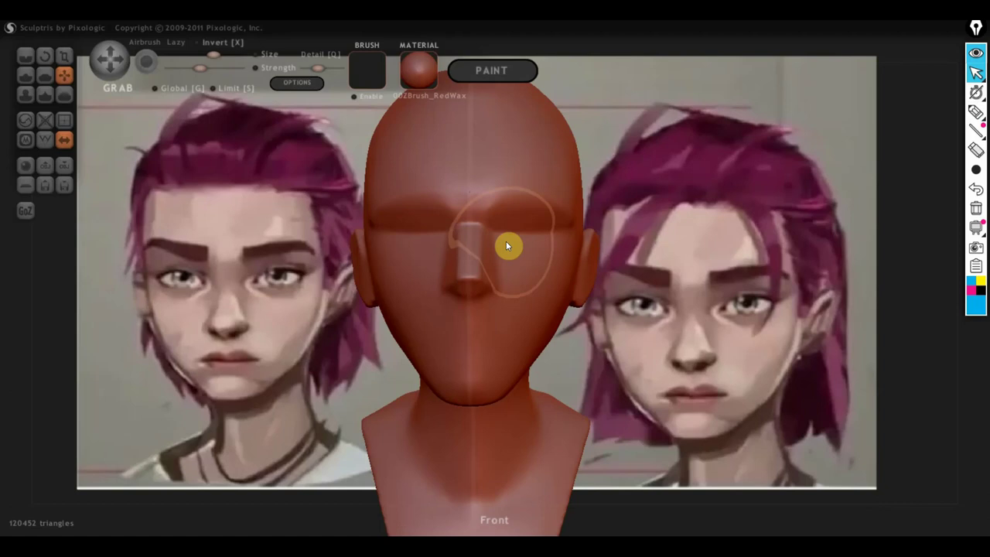
scroll(503, 242, up, 2)
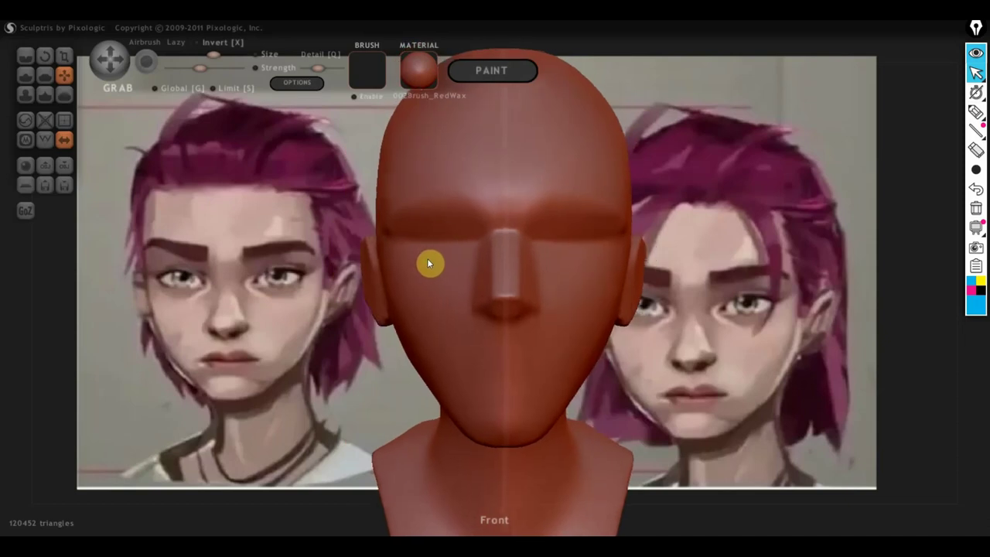
scroll(427, 258, down, 3)
- Crease a horizontal mouth line below the nose, then return to the Grab brush
click(25, 56)
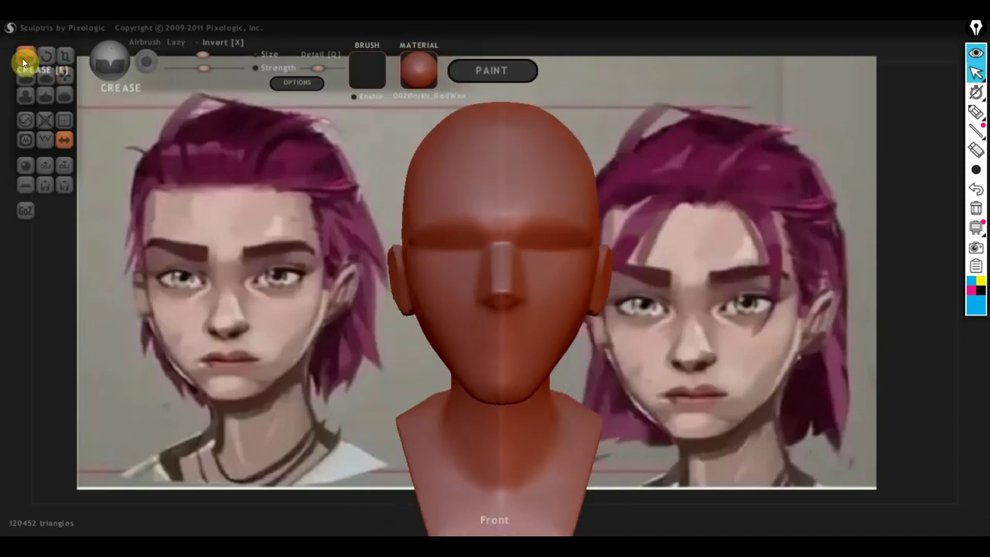
scroll(434, 336, up, 2)
scroll(523, 352, up, 1)
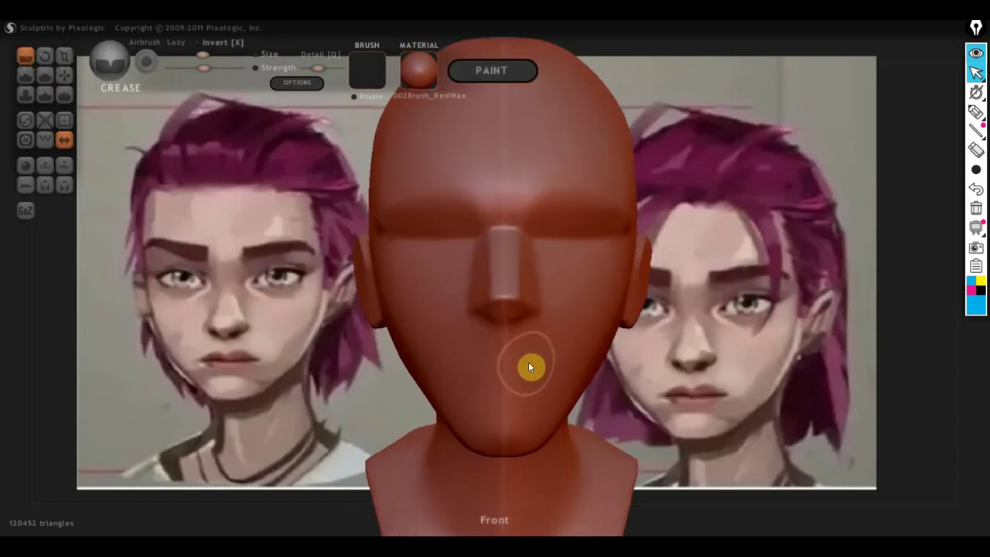
drag(529, 363, 458, 371)
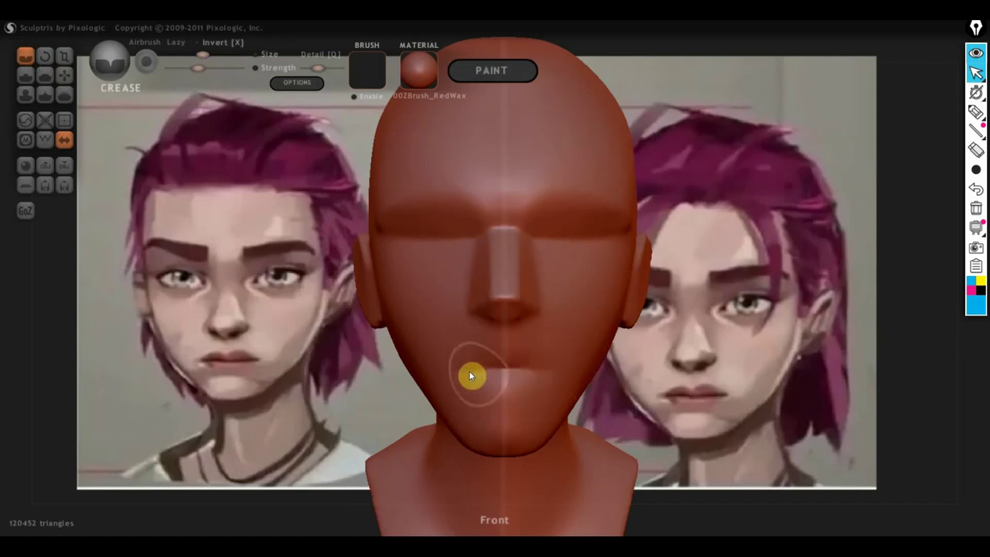
scroll(511, 387, down, 1)
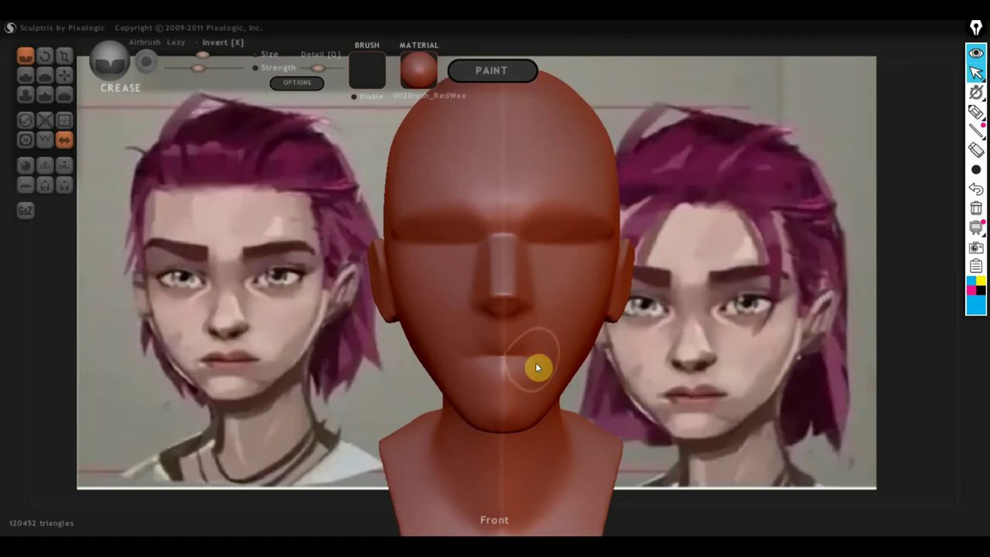
click(64, 75)
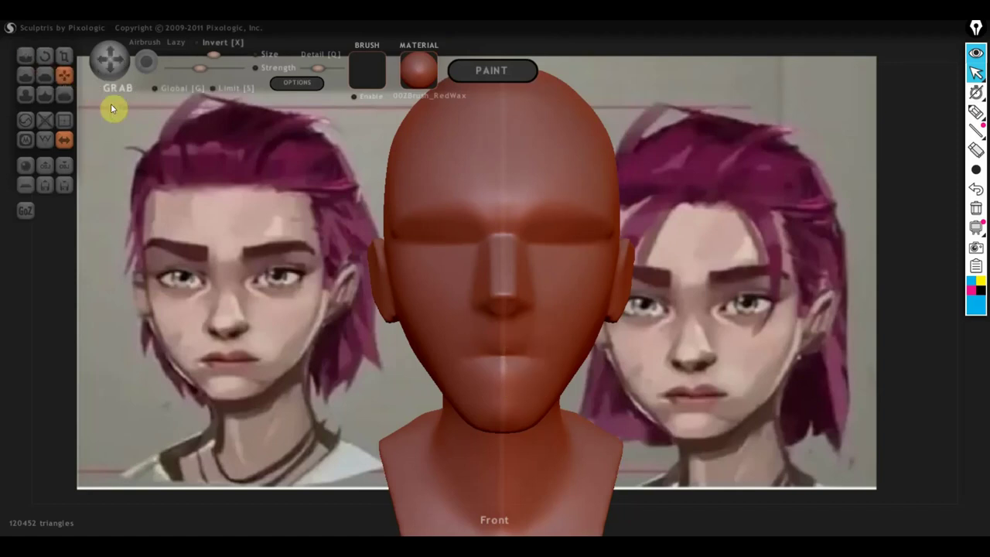
- From a three-quarter side view, round and lower the nose tip, then square up to front view
mouse_move(649, 328)
mouse_down()
mouse_move(613, 338)
mouse_move(426, 336)
mouse_up()
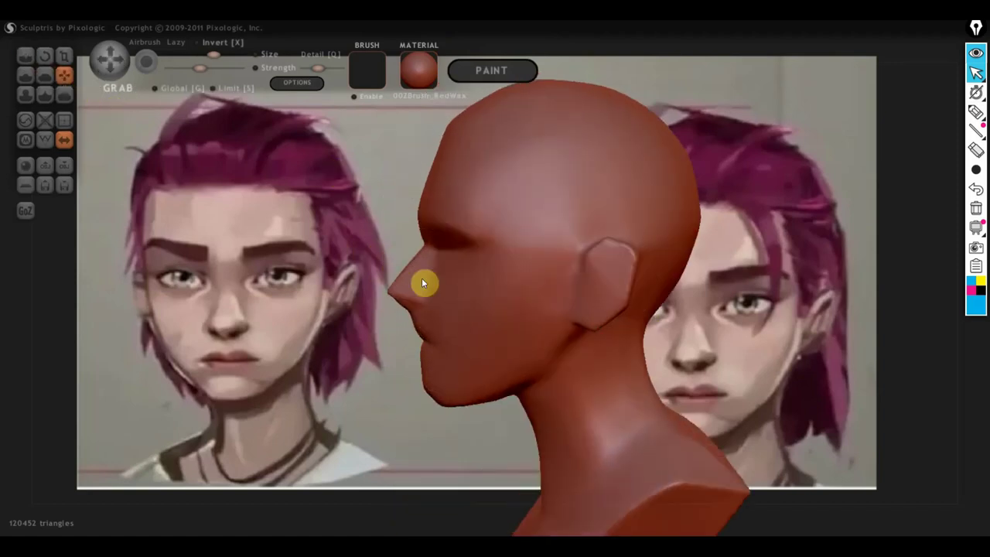
scroll(422, 278, up, 3)
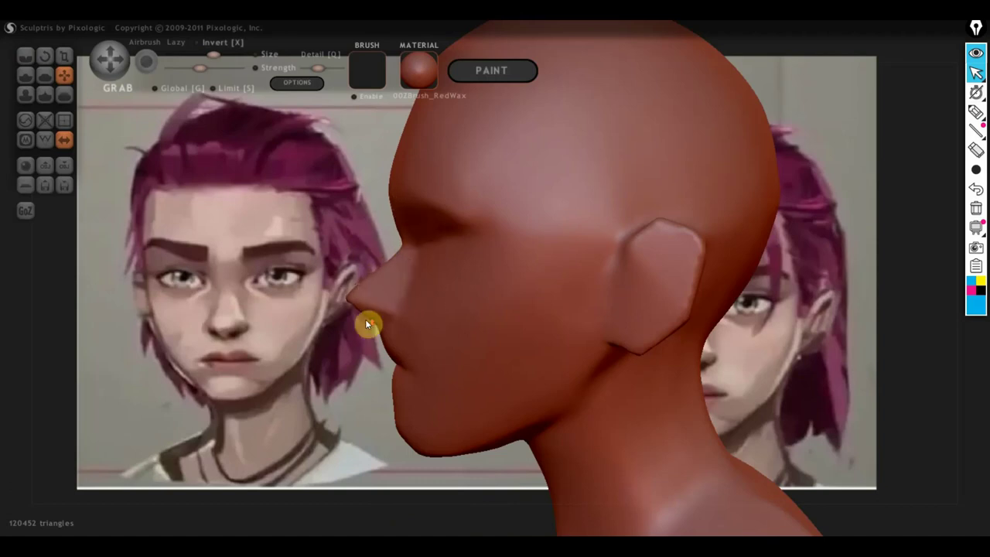
scroll(366, 319, up, 3)
mouse_move(361, 323)
mouse_down()
mouse_move(276, 328)
mouse_move(282, 371)
mouse_move(294, 296)
mouse_up()
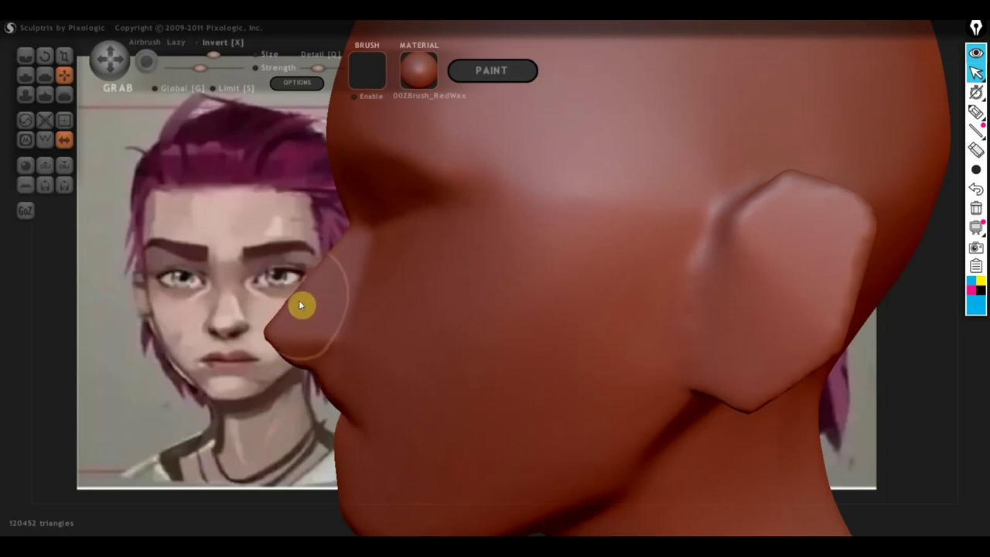
scroll(331, 267, up, 1)
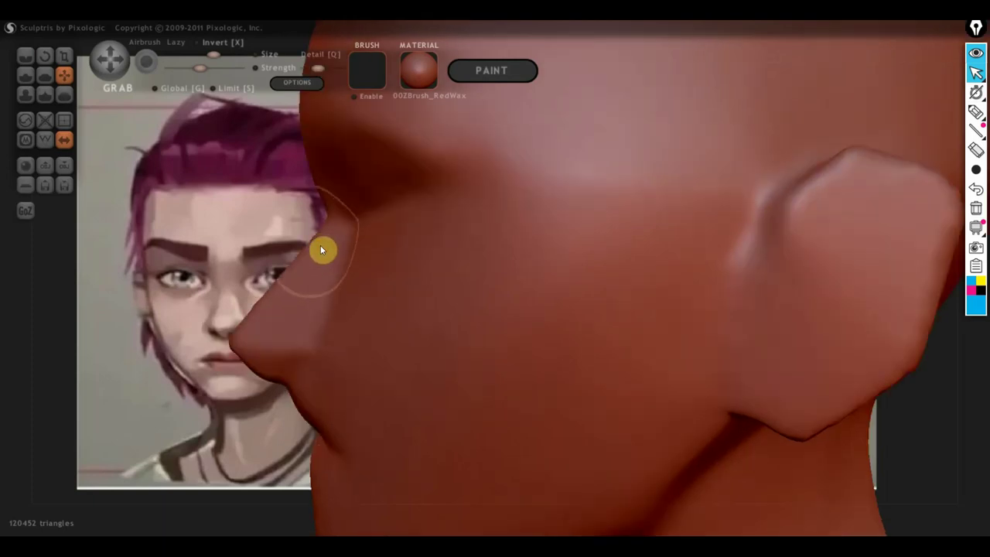
scroll(363, 279, down, 3)
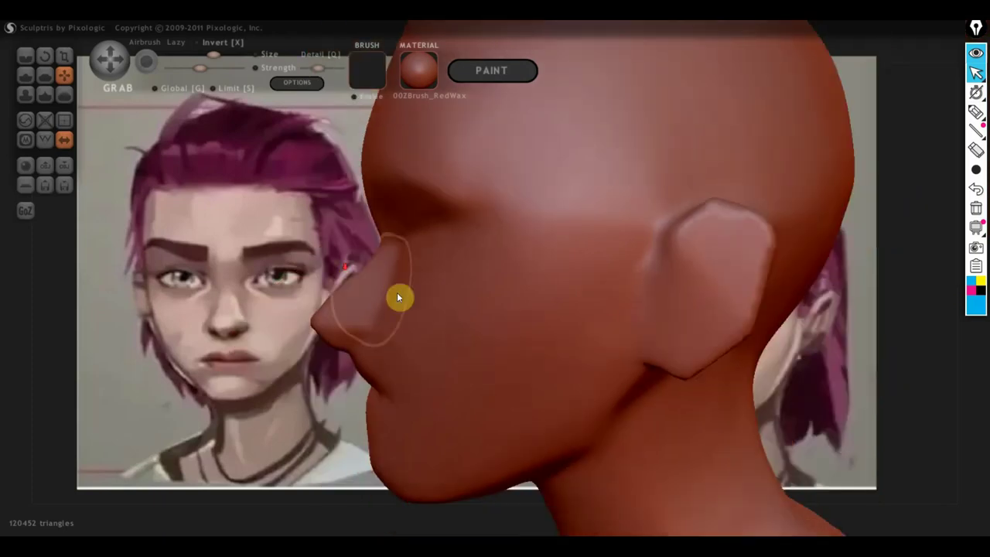
scroll(425, 302, down, 3)
right_drag(456, 311, 658, 305)
scroll(681, 298, up, 3)
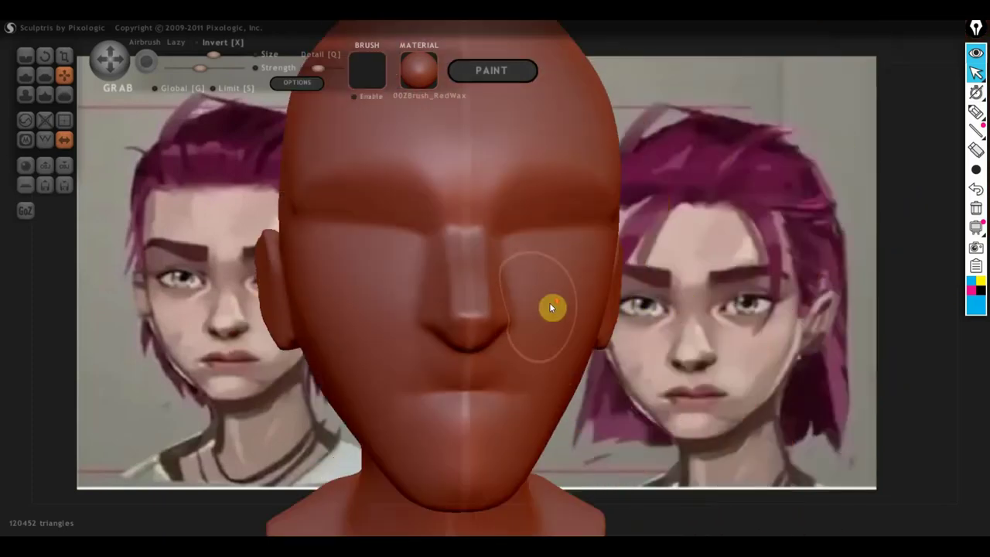
right_drag(557, 290, 496, 294)
scroll(496, 294, down, 1)
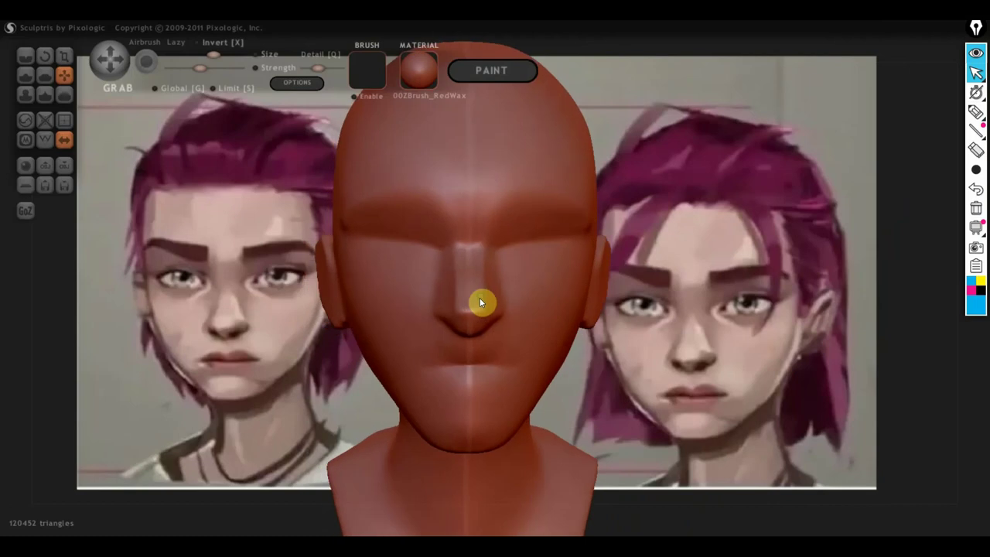
- Flatten the nose bridge and adjacent brow with the Flatten brush, checking from three-quarter views
click(48, 77)
scroll(471, 311, up, 3)
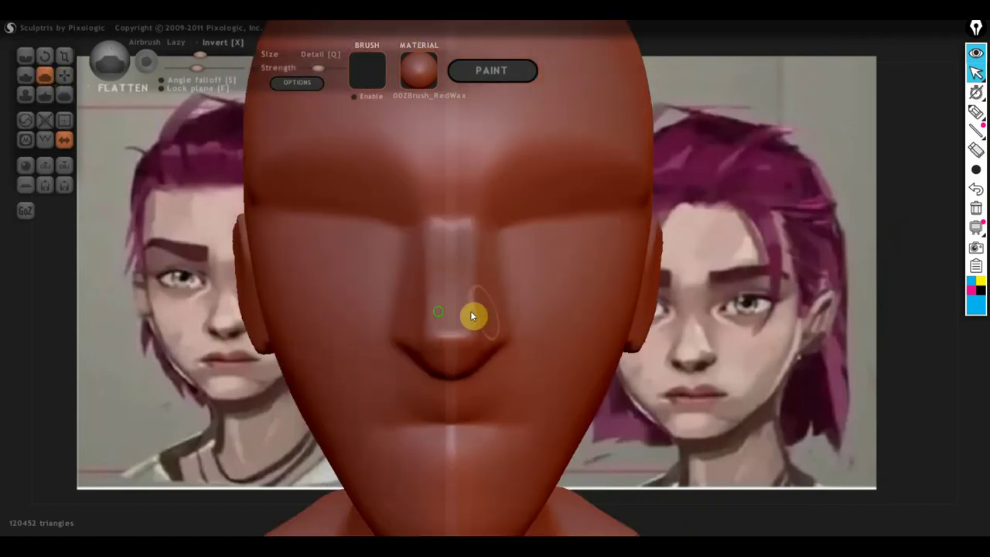
right_drag(470, 311, 394, 299)
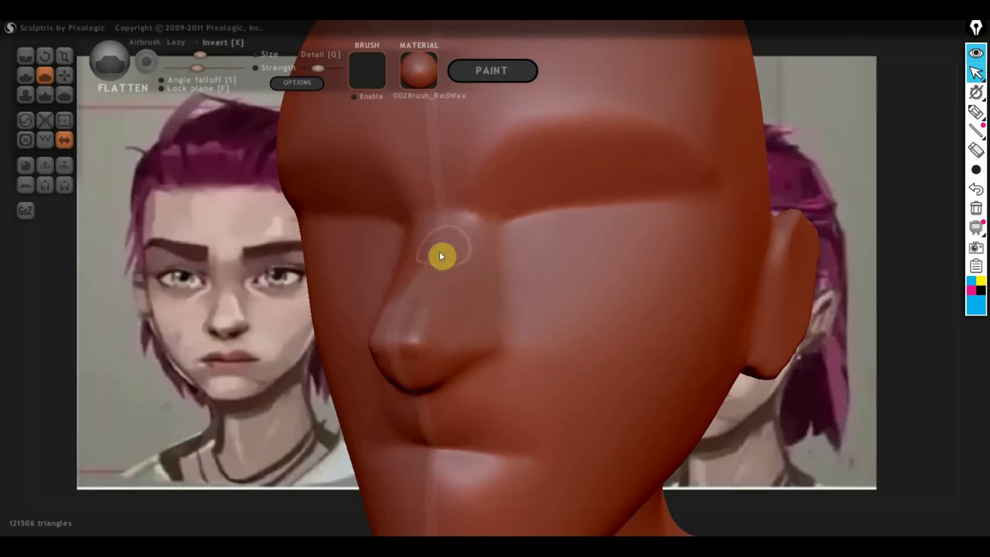
mouse_move(473, 261)
mouse_down()
mouse_move(470, 280)
mouse_move(482, 203)
mouse_move(455, 310)
mouse_up()
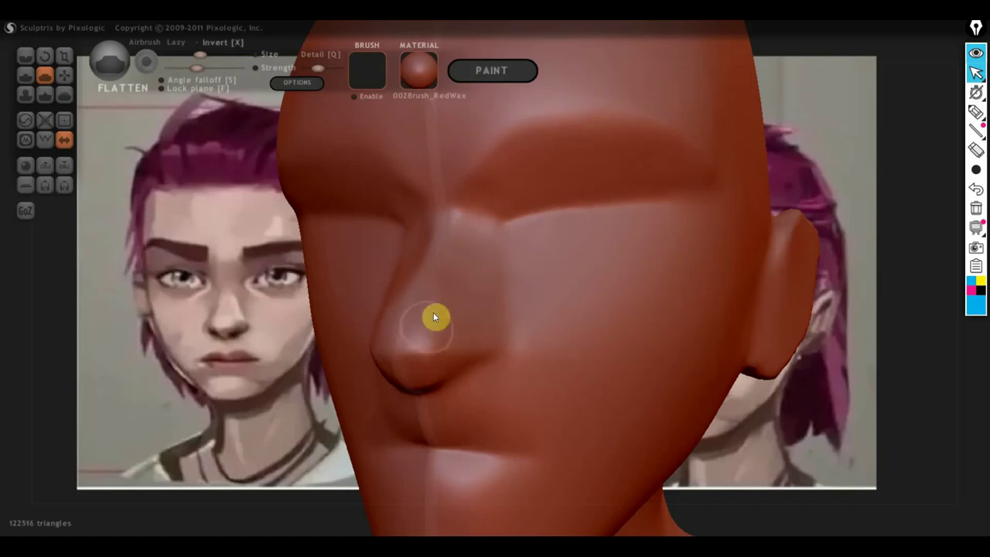
mouse_move(423, 293)
right_down()
mouse_move(456, 328)
mouse_move(566, 317)
right_up()
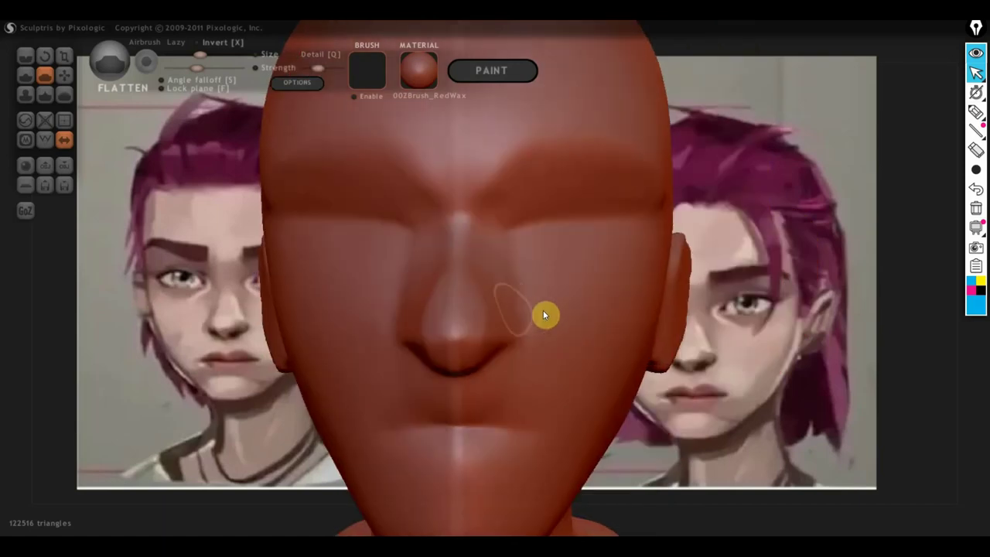
scroll(543, 310, down, 2)
mouse_move(496, 319)
right_down()
mouse_move(592, 338)
mouse_move(557, 328)
right_up()
- Select the Crease brush and turn the head back to a front view
click(26, 56)
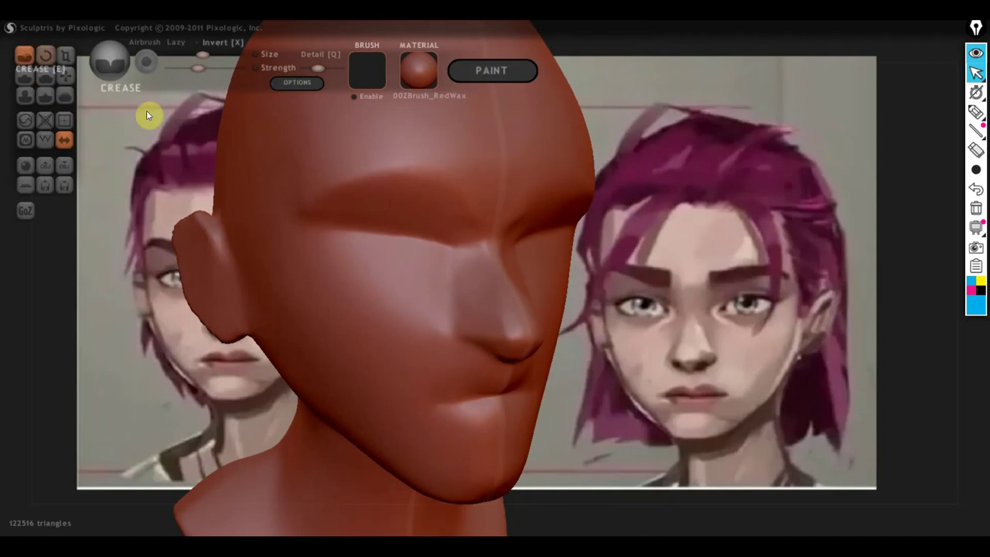
scroll(412, 280, up, 2)
scroll(418, 275, up, 1)
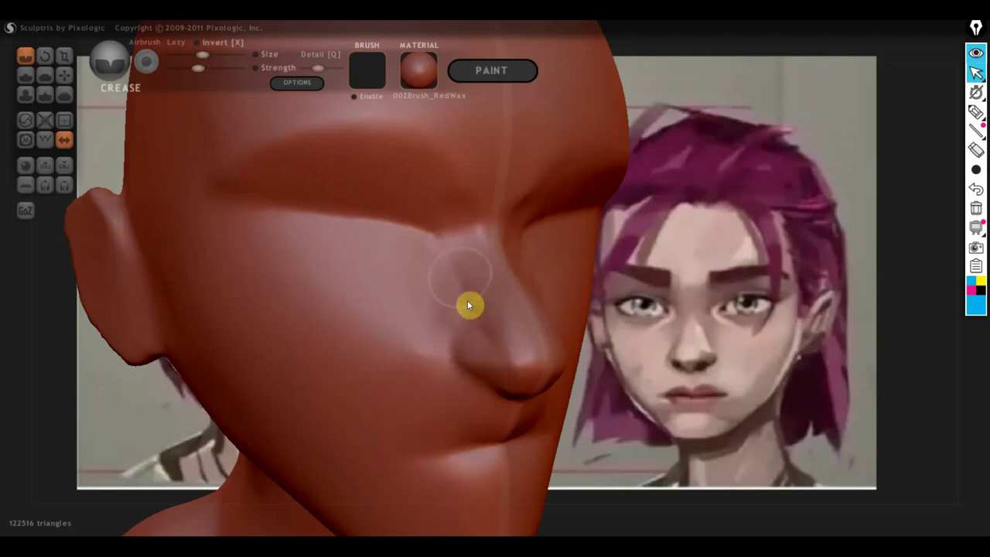
right_drag(455, 246, 416, 275)
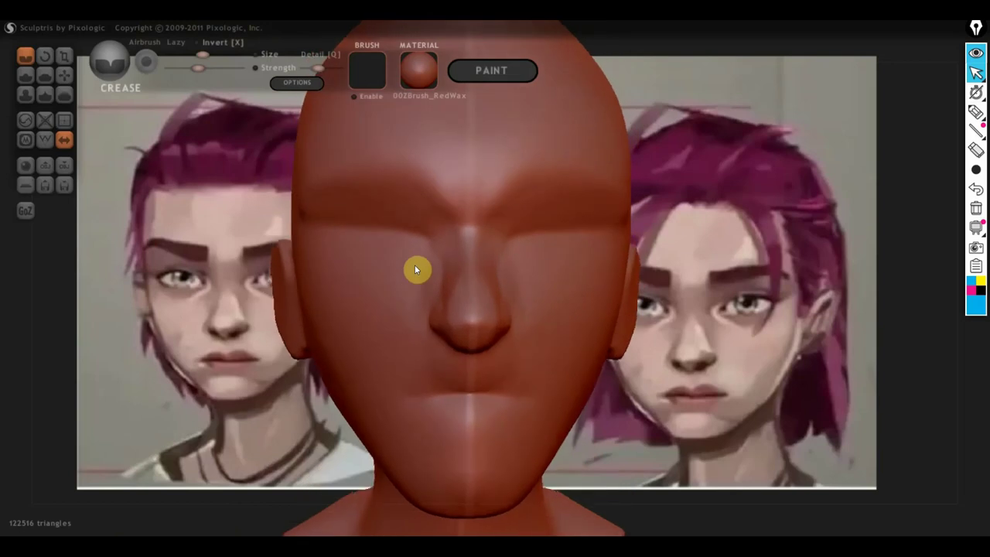
scroll(449, 310, down, 2)
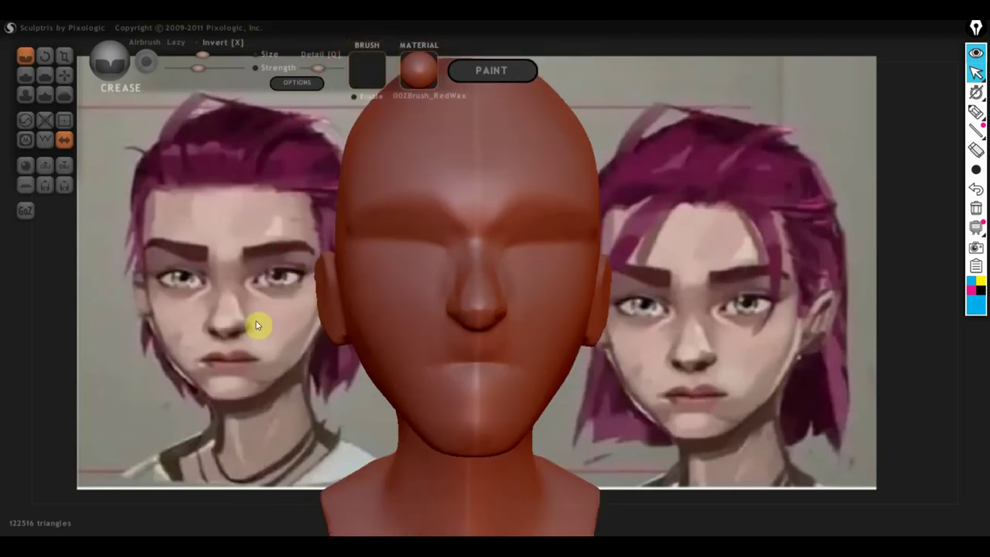
- Switch to Grab, undo the last two strokes, and enable the on-screen pen tool
click(65, 74)
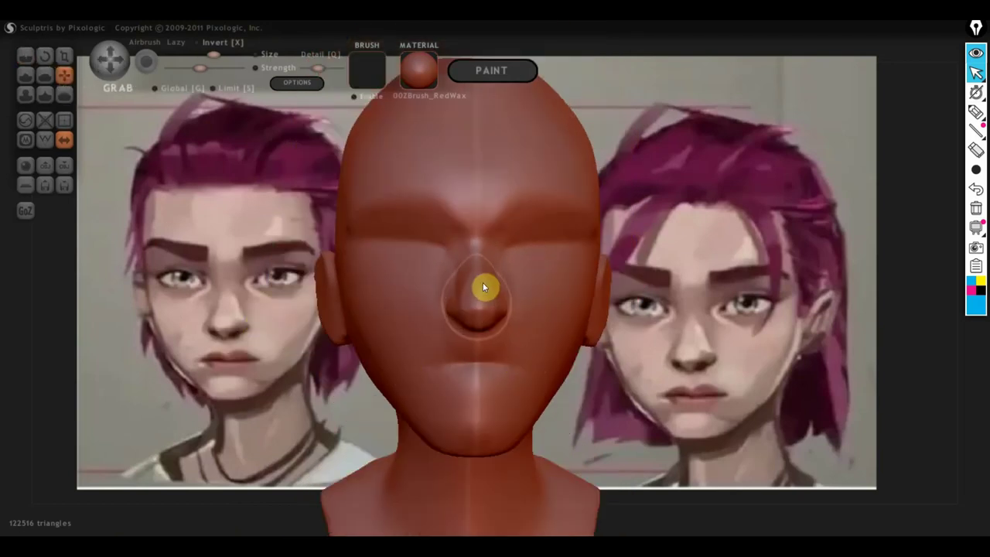
key(ctrl+z)
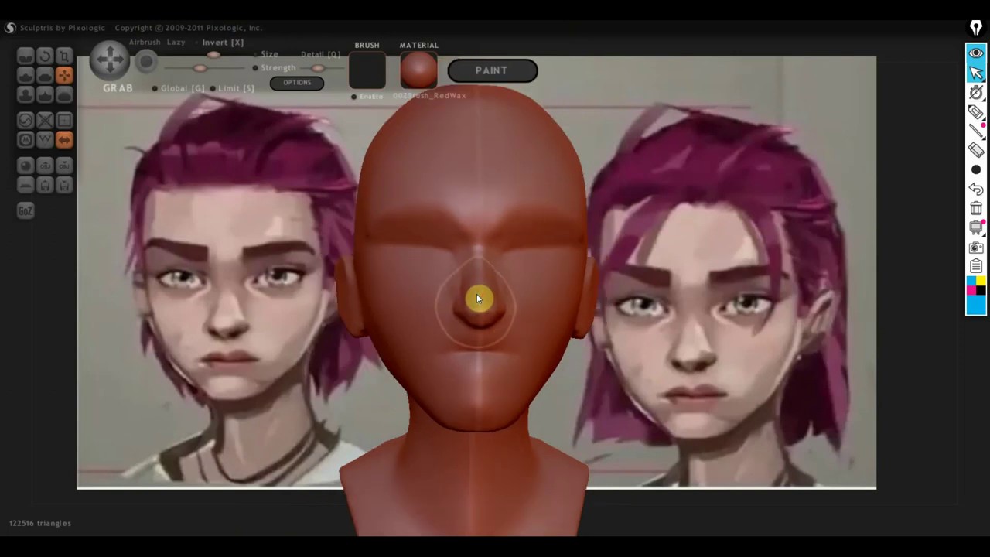
key(ctrl+z)
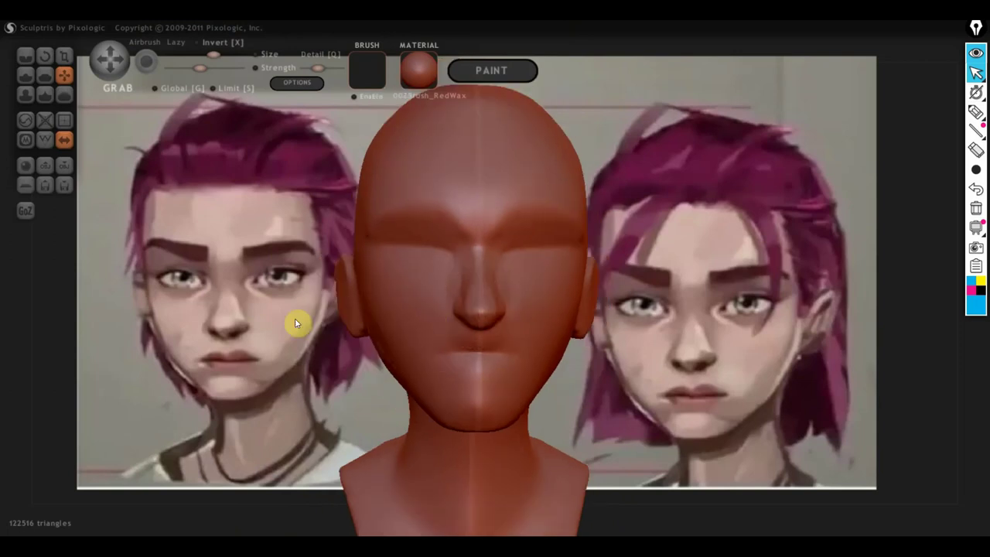
click(977, 113)
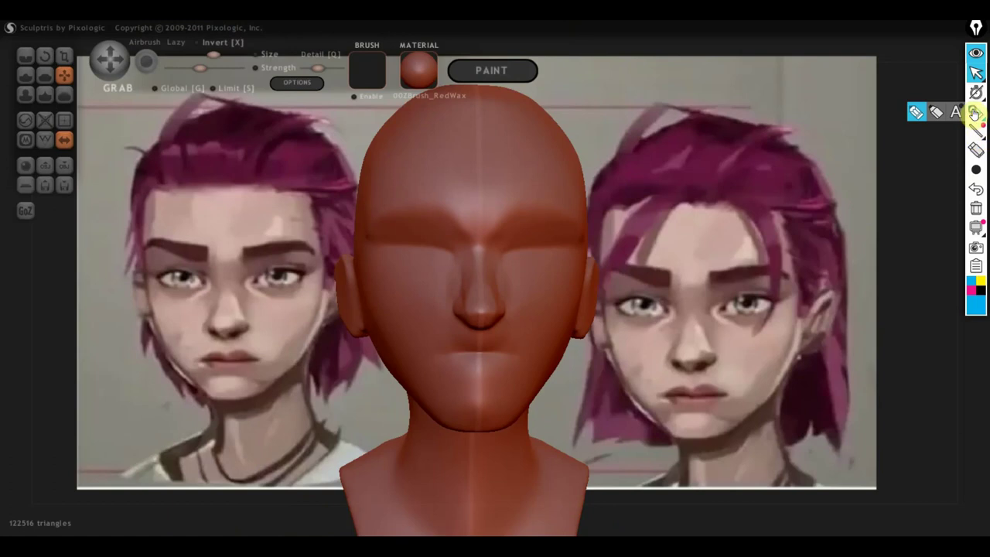
drag(128, 334, 359, 335)
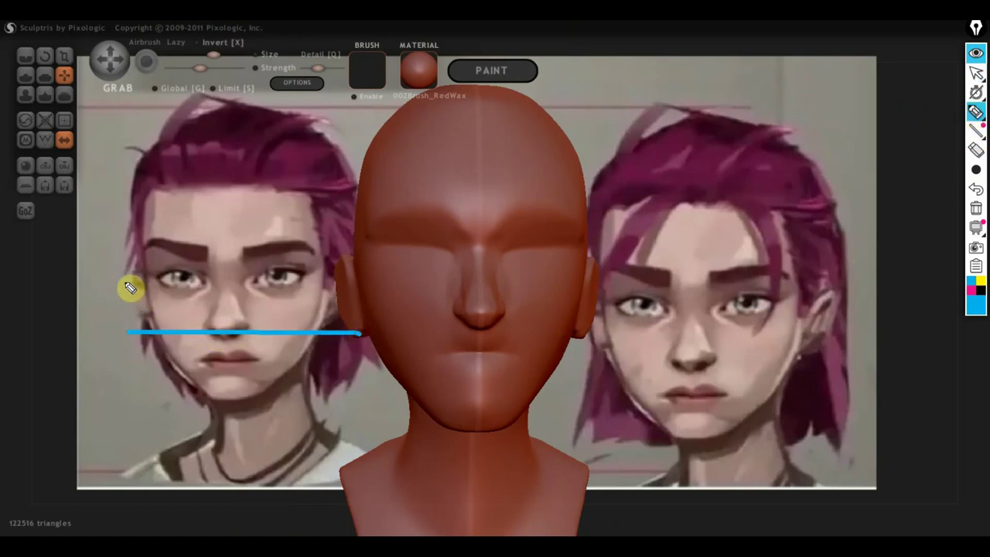
drag(124, 279, 360, 277)
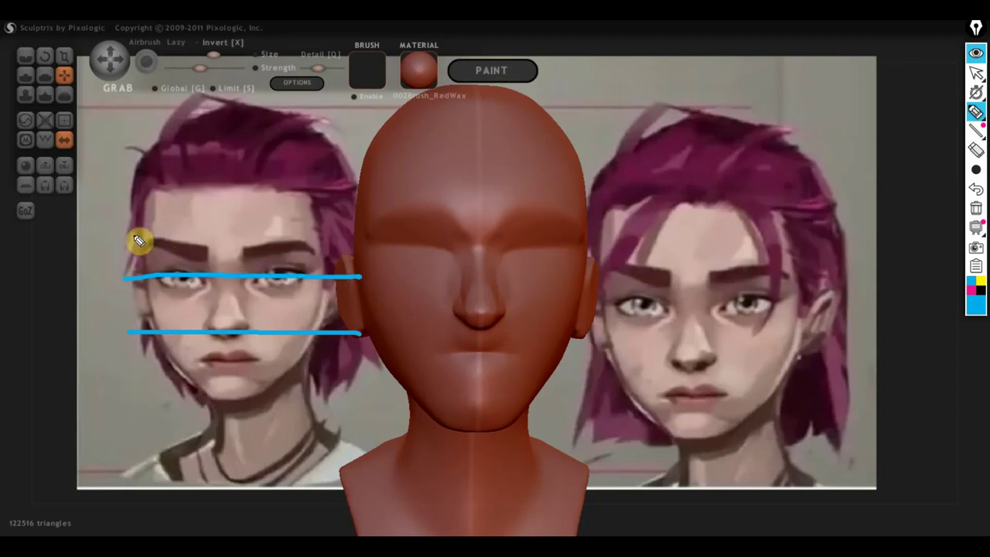
drag(116, 250, 360, 248)
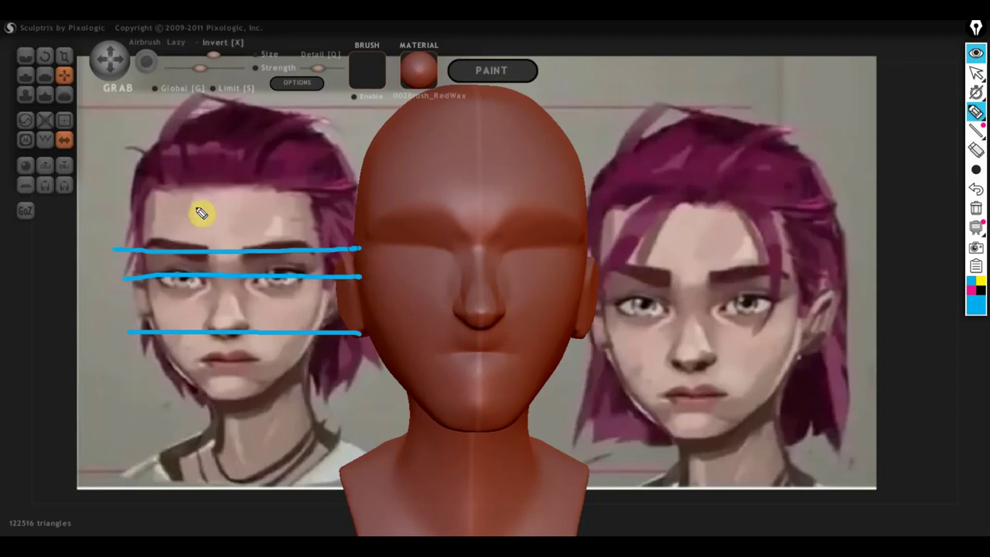
drag(107, 187, 365, 181)
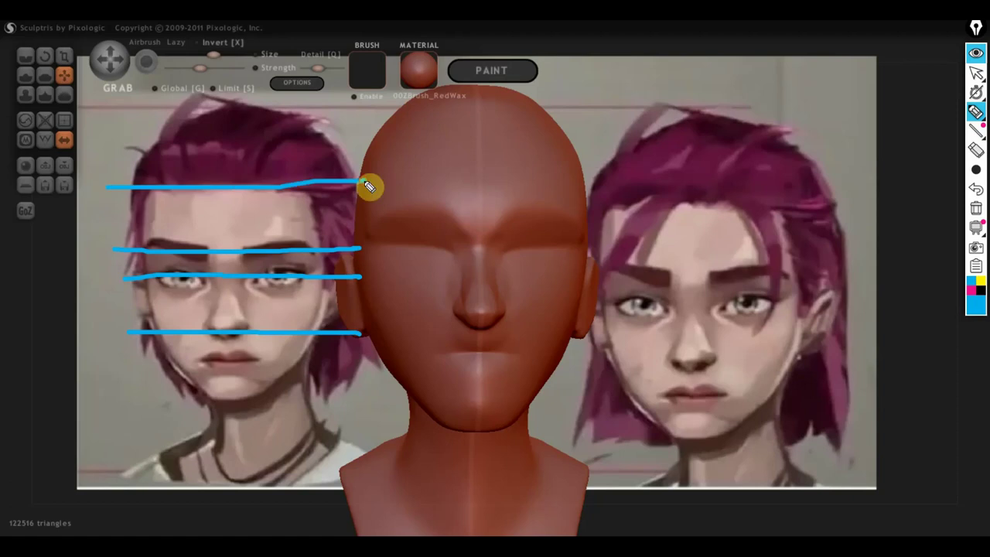
drag(121, 113, 355, 109)
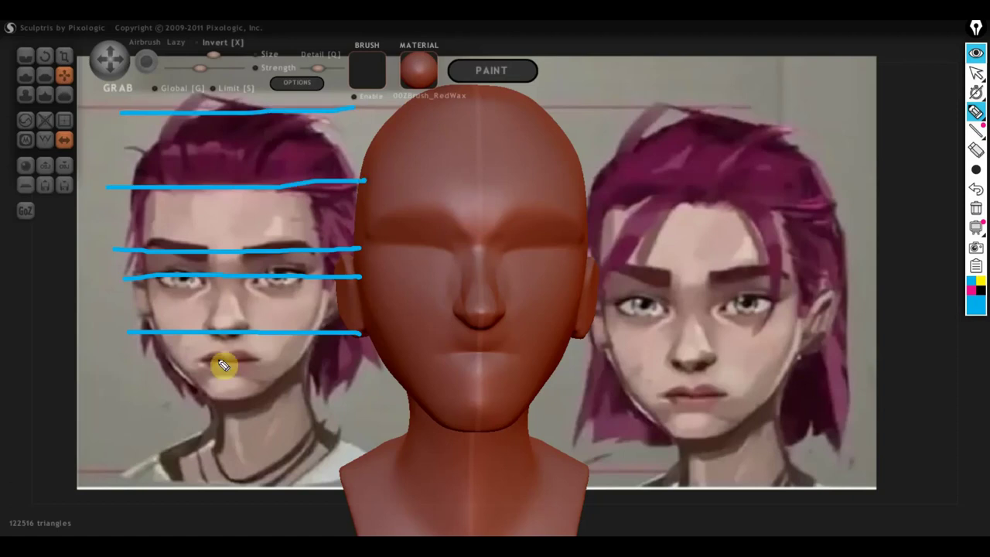
drag(148, 369, 325, 369)
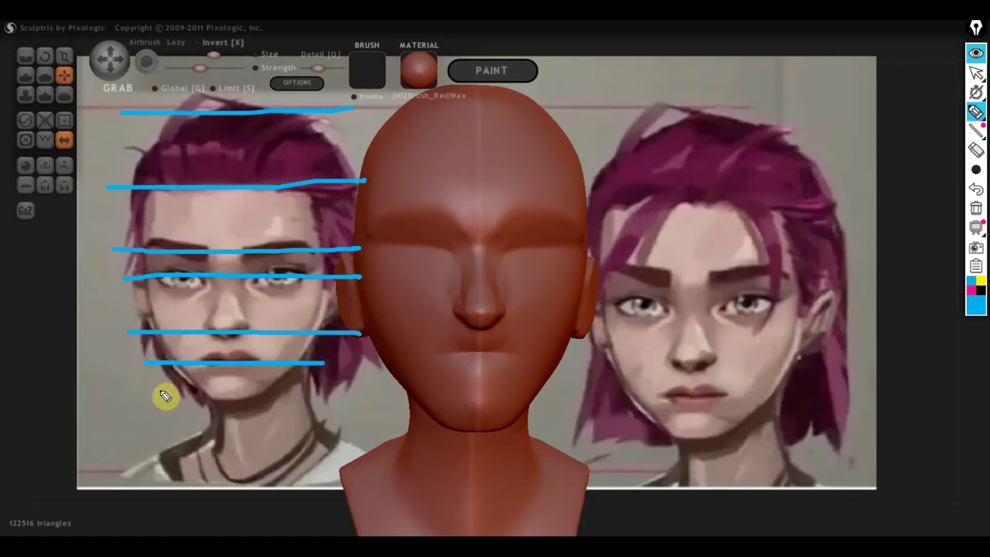
drag(177, 402, 282, 403)
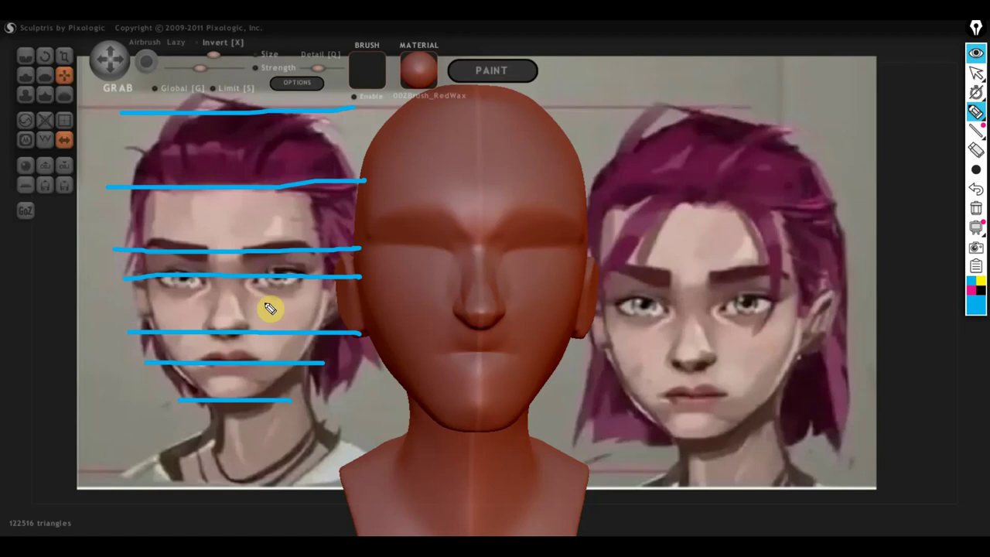
drag(276, 280, 271, 333)
drag(270, 186, 279, 244)
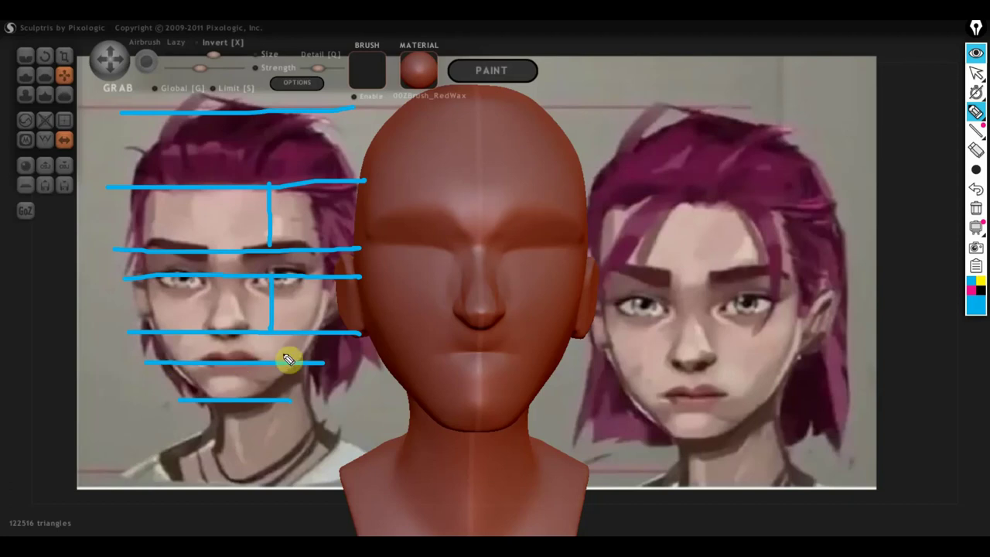
drag(149, 352, 349, 352)
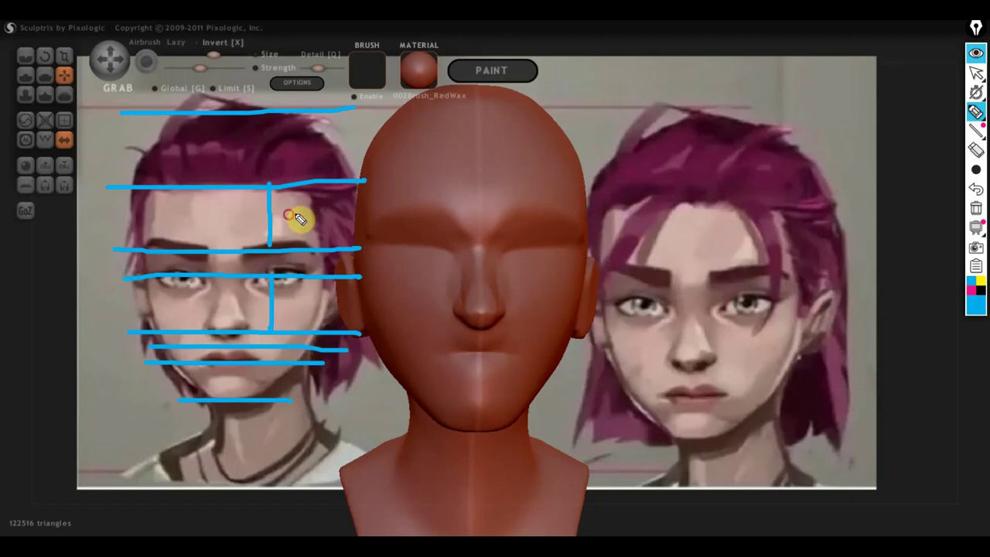
mouse_move(288, 215)
mouse_down()
mouse_move(308, 205)
mouse_move(308, 226)
mouse_up()
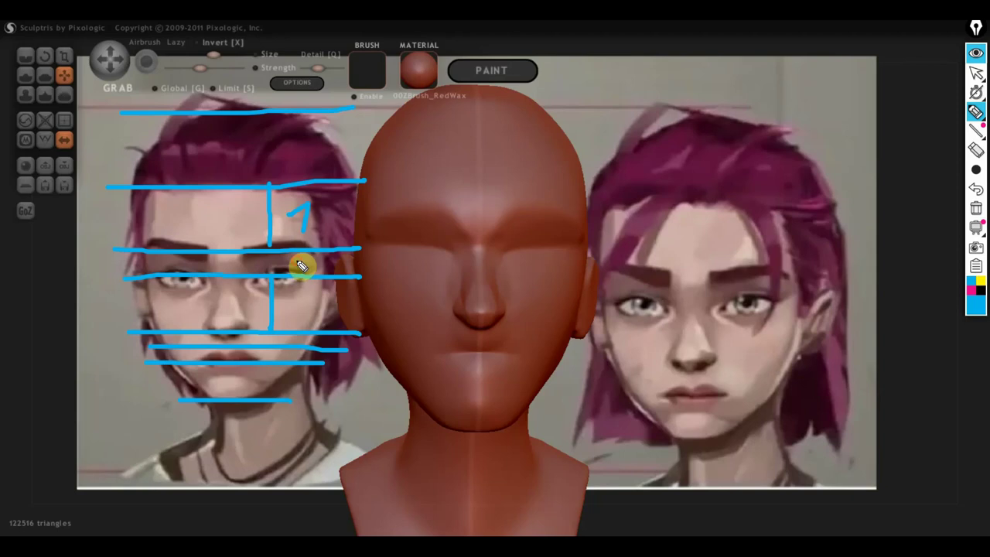
drag(294, 261, 292, 341)
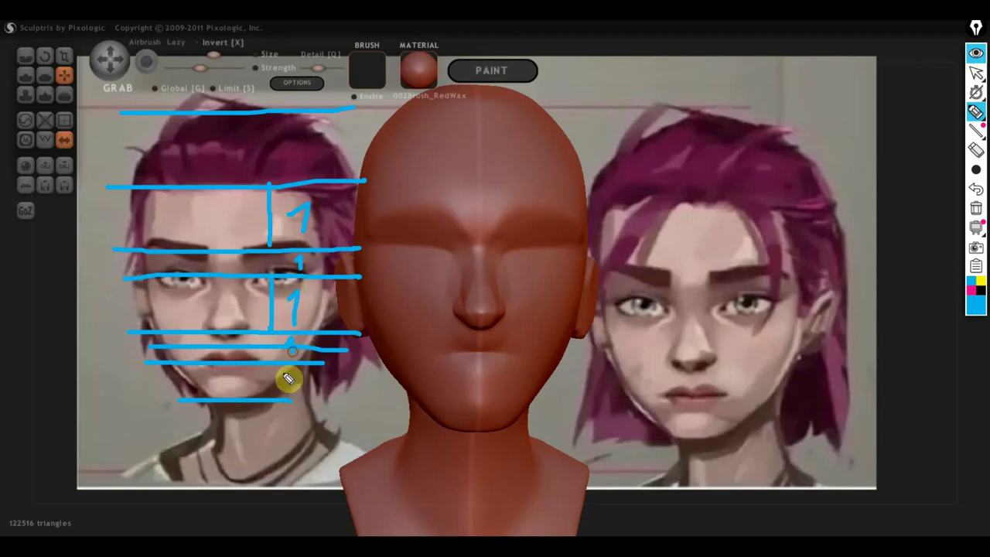
mouse_move(281, 382)
mouse_down()
mouse_move(289, 374)
mouse_move(292, 395)
mouse_up()
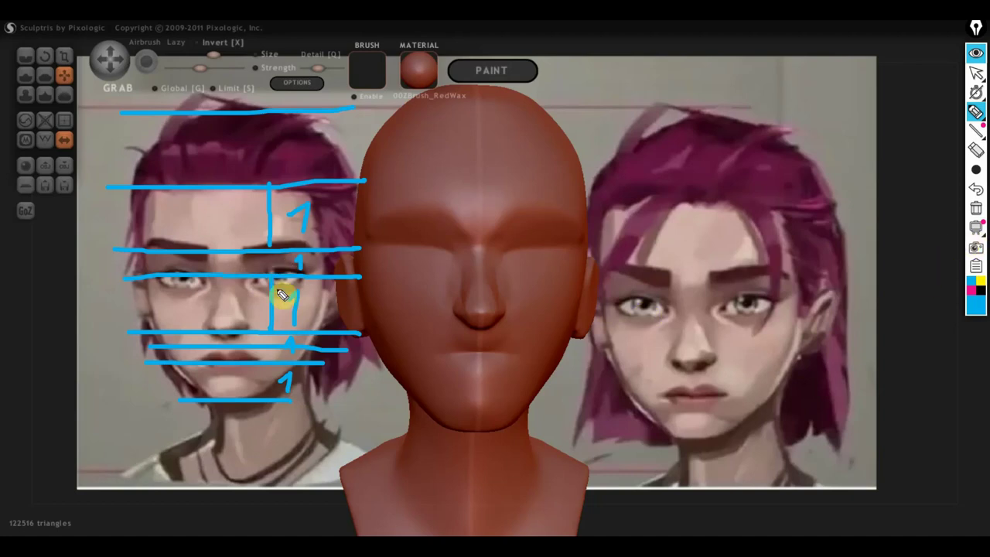
click(976, 209)
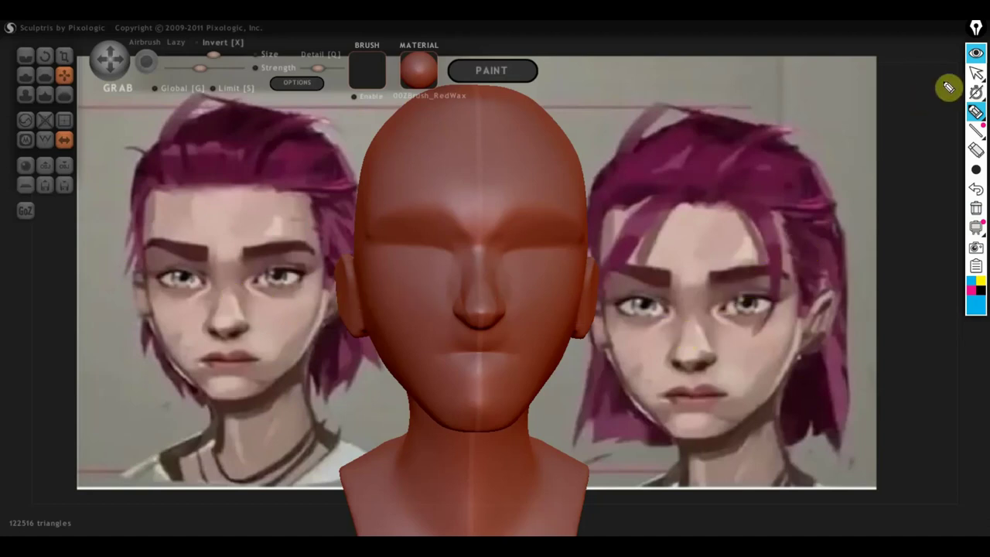
click(976, 72)
mouse_move(819, 231)
shift+mouse_down()
mouse_move(786, 259)
mouse_move(767, 259)
mouse_move(774, 270)
mouse_move(777, 256)
shift+mouse_up()
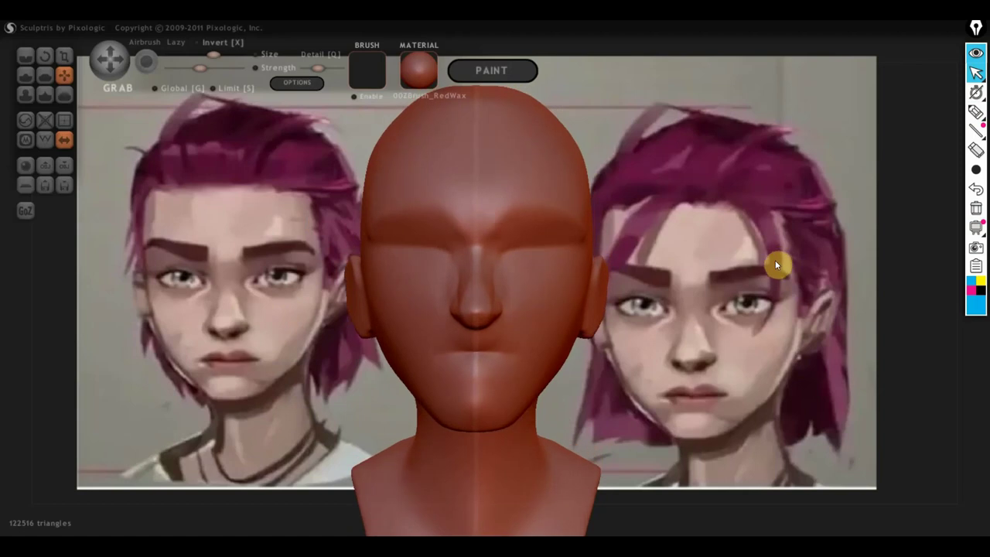
mouse_move(789, 318)
mouse_down()
mouse_move(738, 339)
mouse_move(803, 336)
mouse_move(773, 349)
mouse_up()
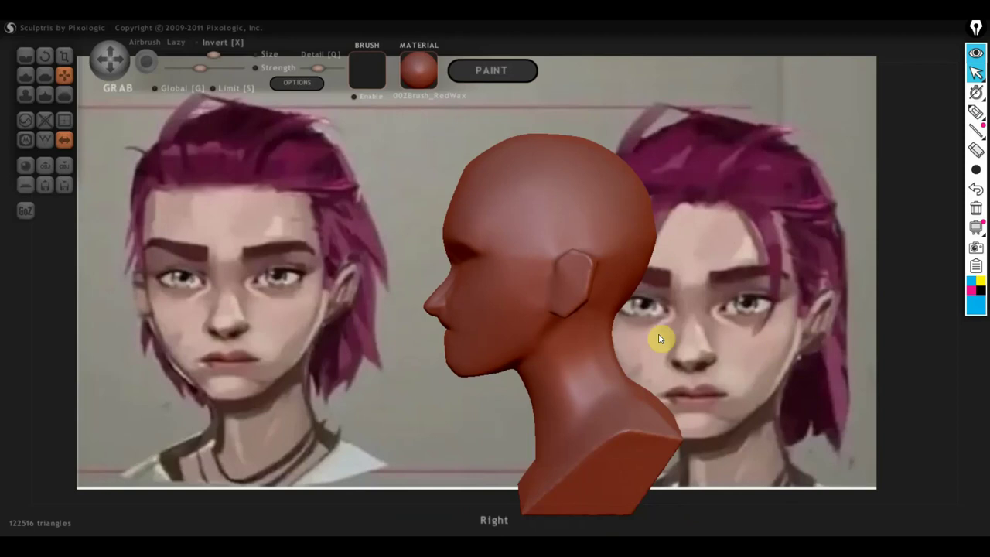
click(45, 57)
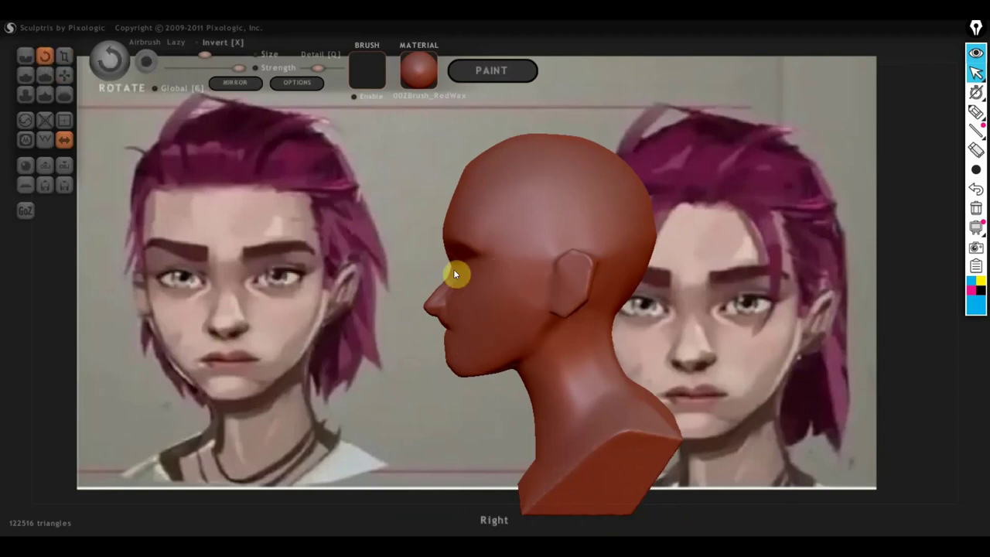
scroll(511, 291, down, 5)
scroll(514, 297, down, 3)
scroll(513, 300, down, 3)
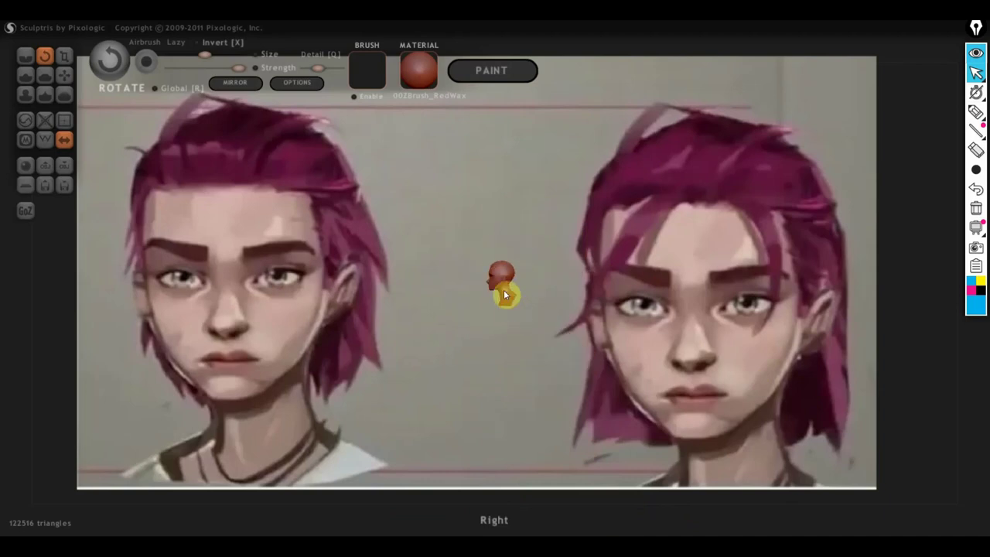
drag(485, 287, 485, 274)
click(66, 75)
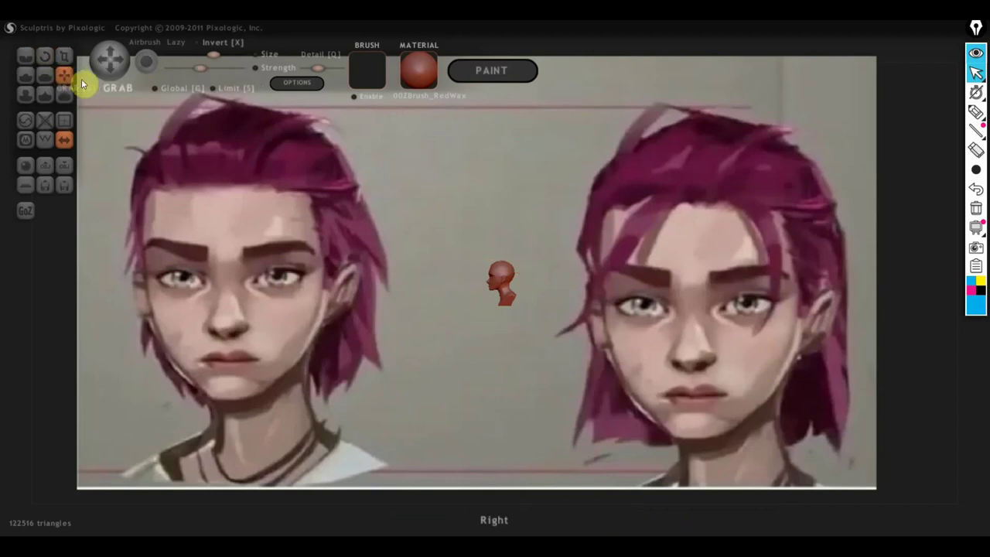
click(44, 55)
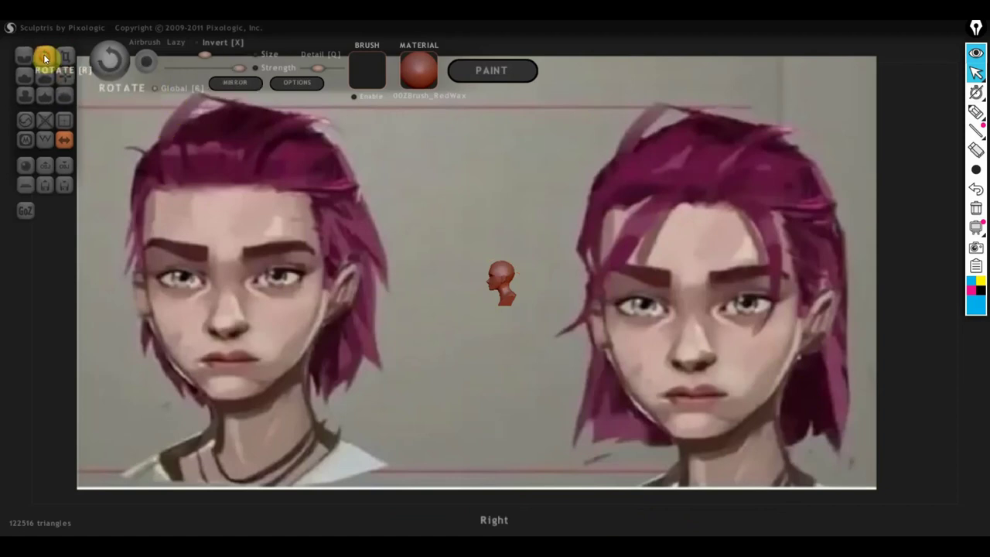
drag(501, 294, 104, 110)
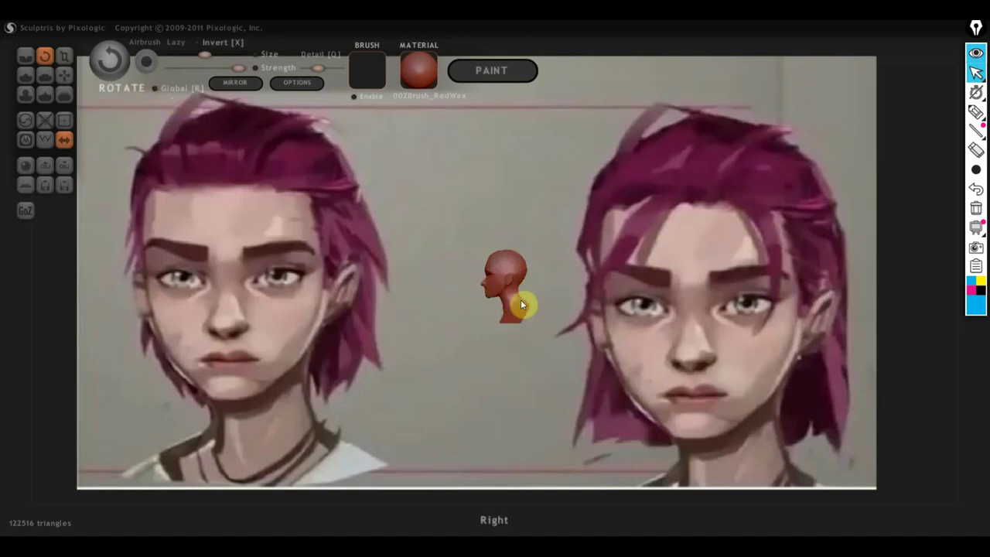
drag(506, 288, 477, 269)
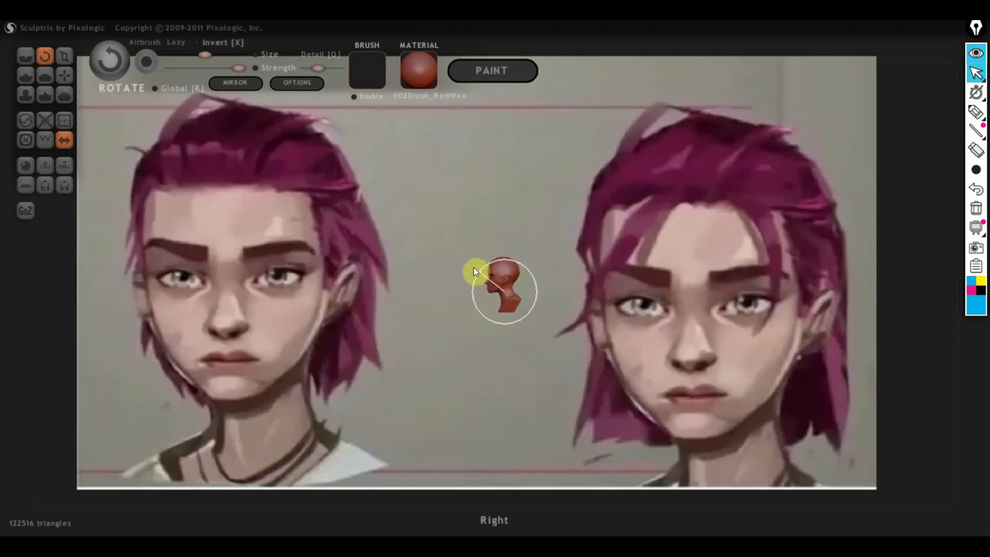
scroll(474, 265, up, 3)
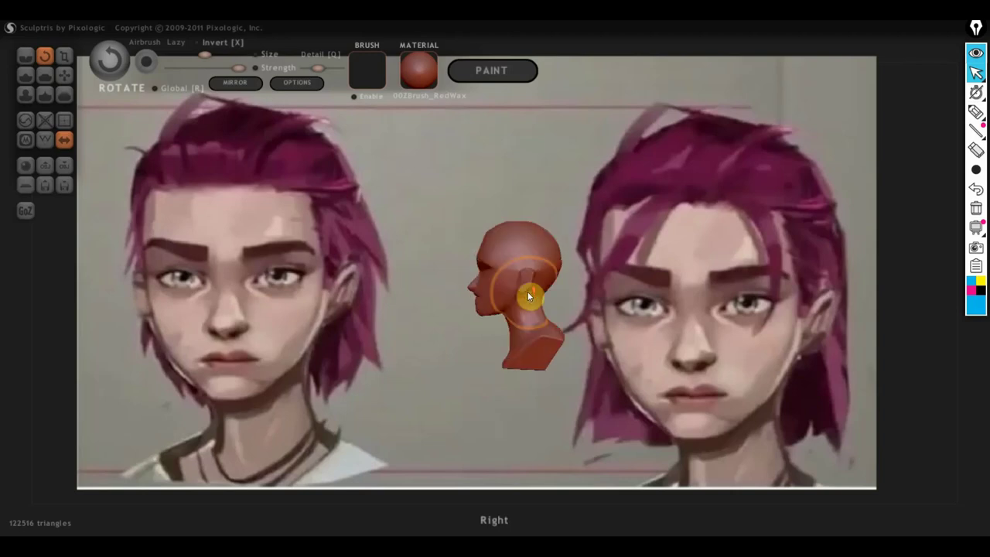
scroll(531, 294, up, 3)
mouse_move(628, 305)
mouse_down()
mouse_move(764, 293)
mouse_move(703, 283)
mouse_up()
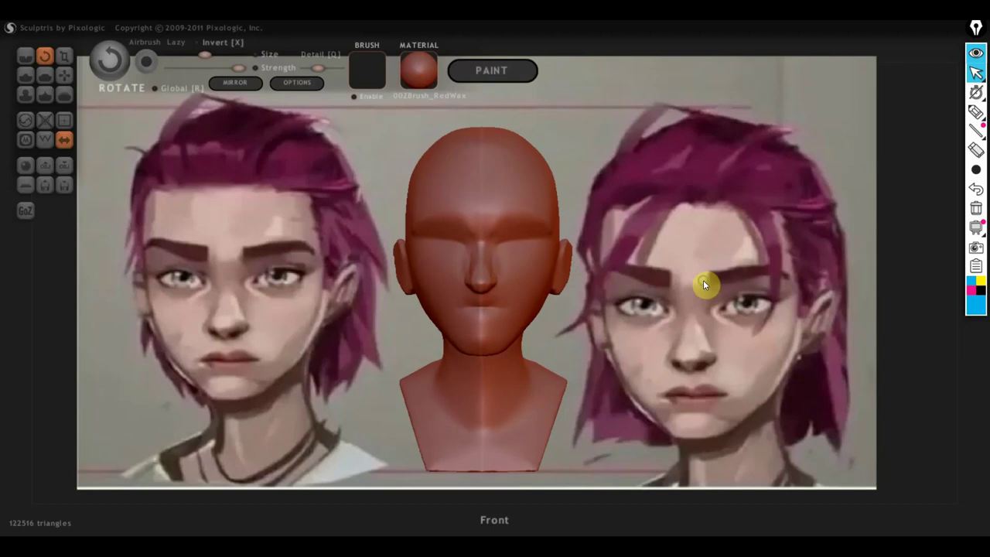
- Select the Flatten brush and orbit the bust back to a centred front view
click(47, 81)
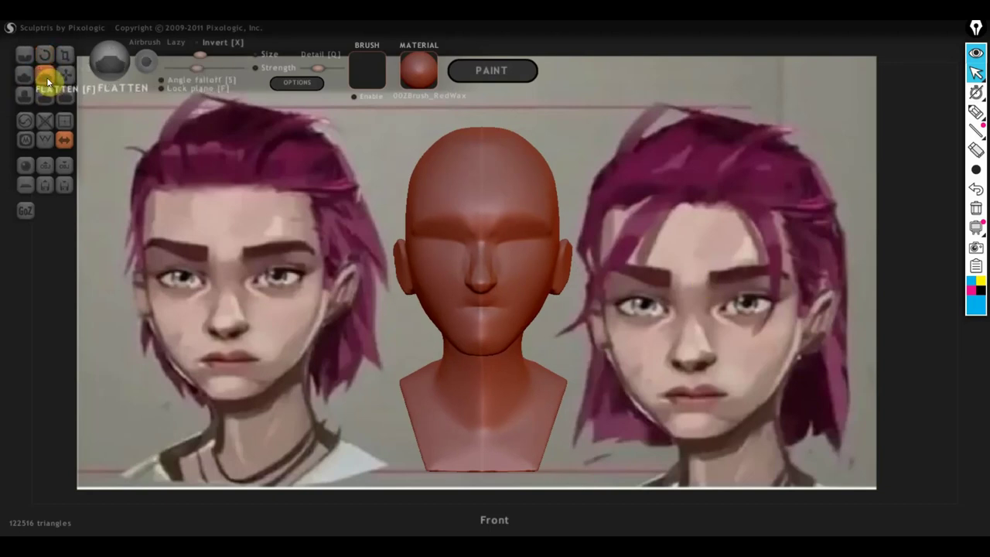
scroll(526, 283, up, 2)
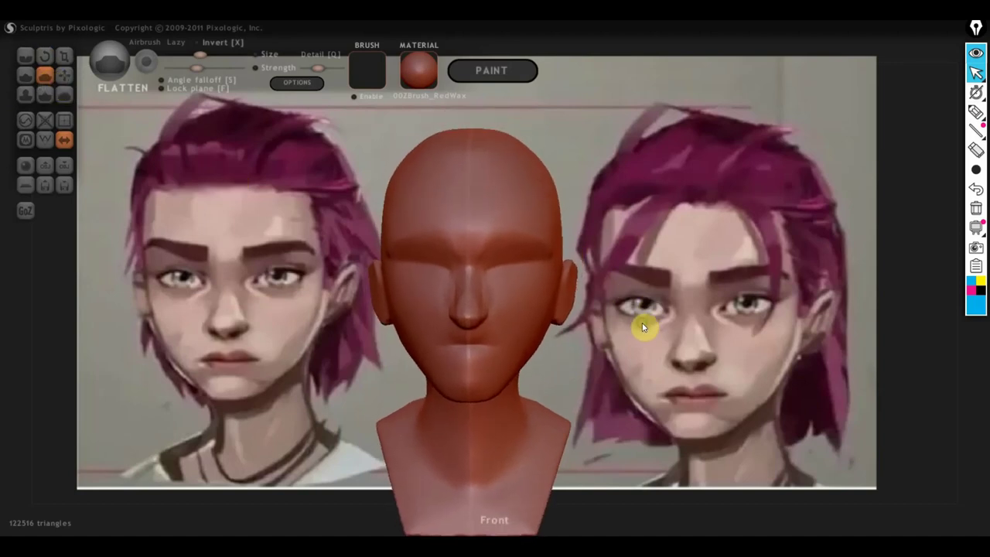
drag(641, 322, 622, 317)
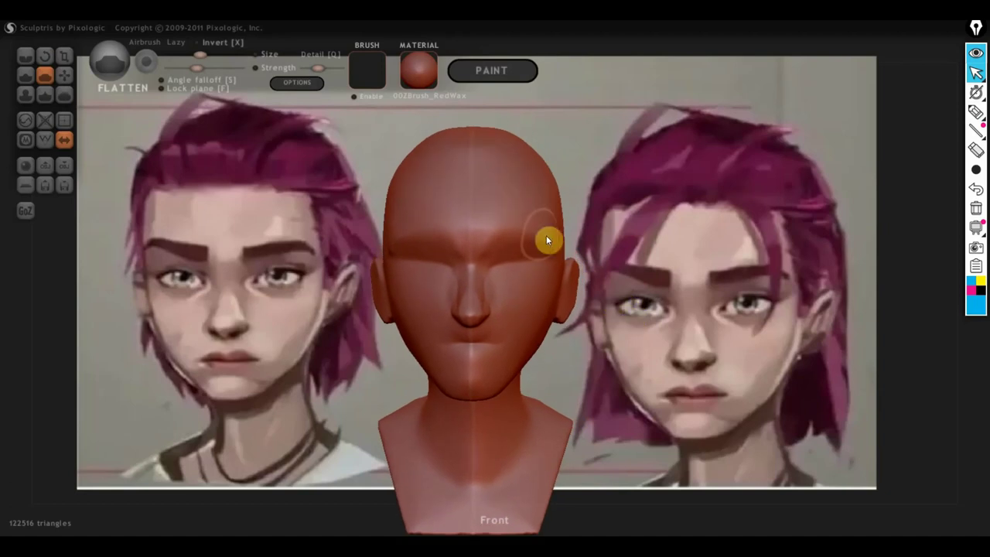
mouse_move(643, 278)
mouse_down()
mouse_move(205, 289)
mouse_move(232, 276)
mouse_up()
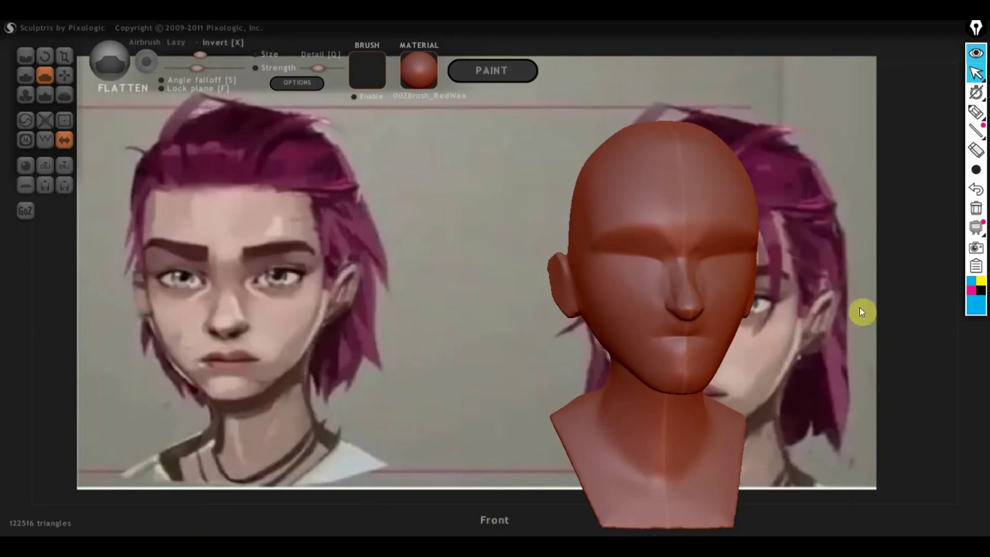
mouse_move(860, 306)
mouse_down()
mouse_move(895, 378)
mouse_move(926, 377)
mouse_move(478, 376)
mouse_up()
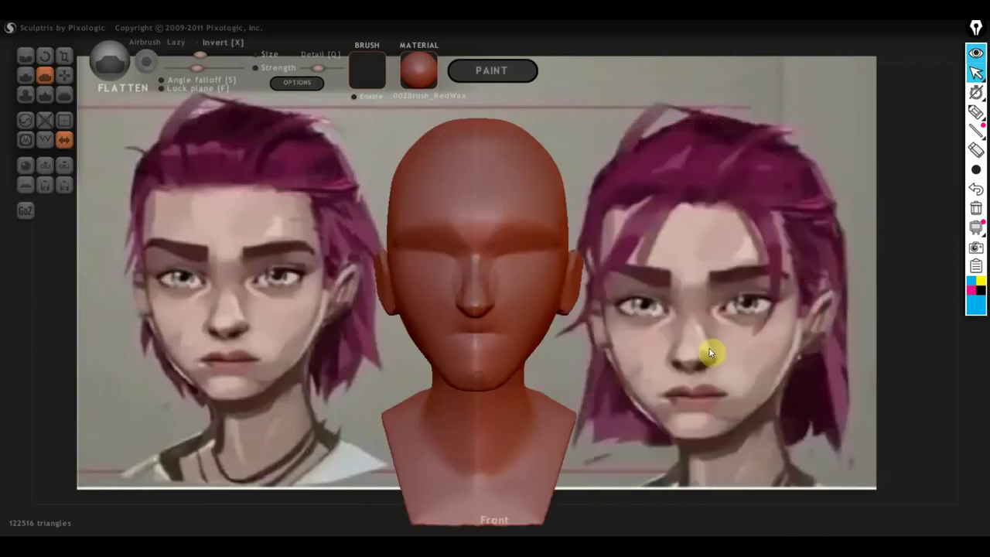
mouse_move(709, 349)
mouse_down()
mouse_move(743, 349)
mouse_move(716, 350)
mouse_up()
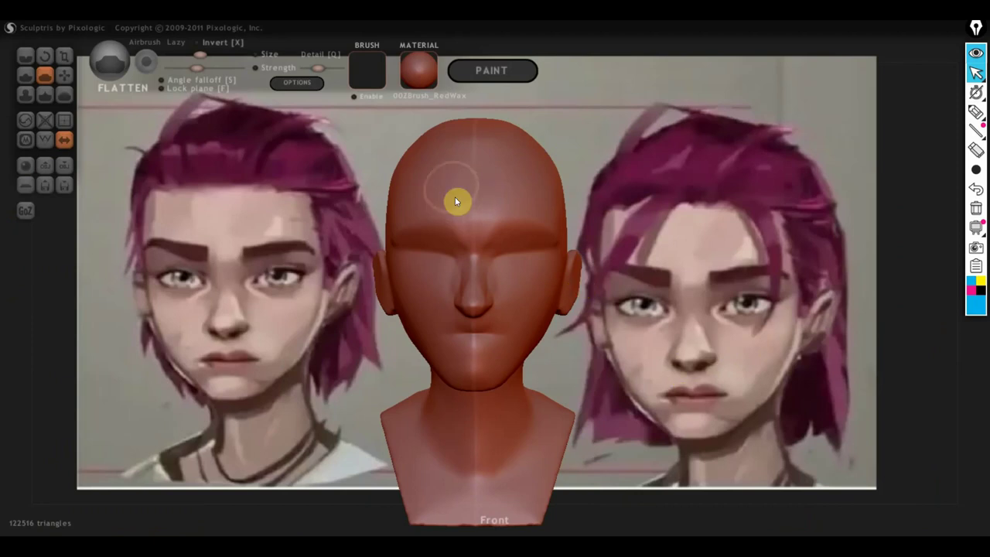
- Draw horizontal guides at eyebrow, eye, nose base, mouth and chin levels across references and bust
click(977, 112)
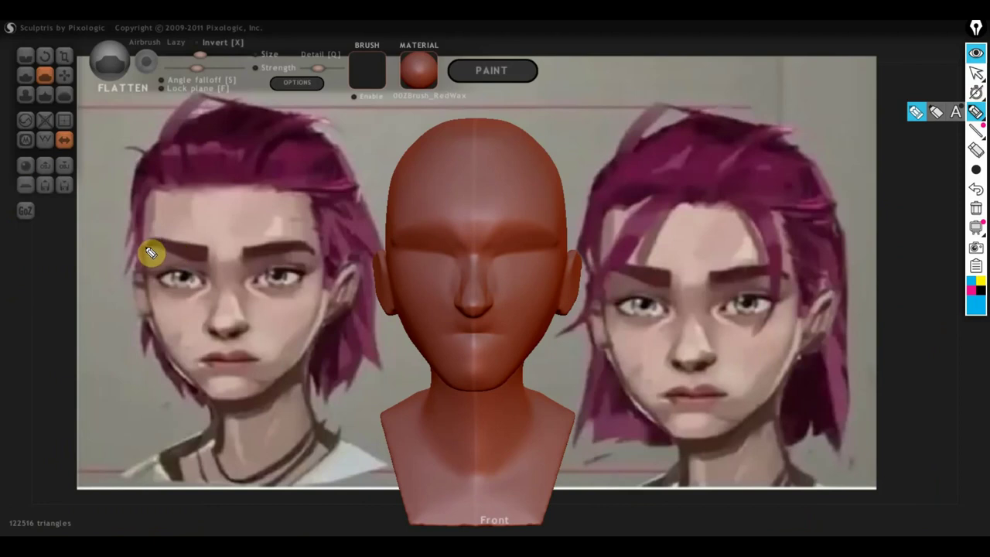
drag(144, 248, 647, 255)
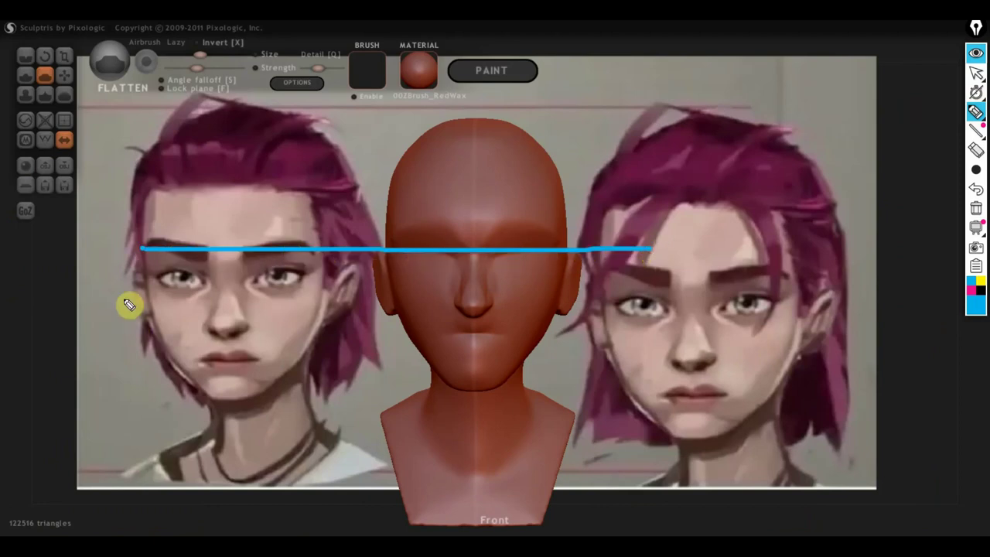
drag(141, 286, 641, 281)
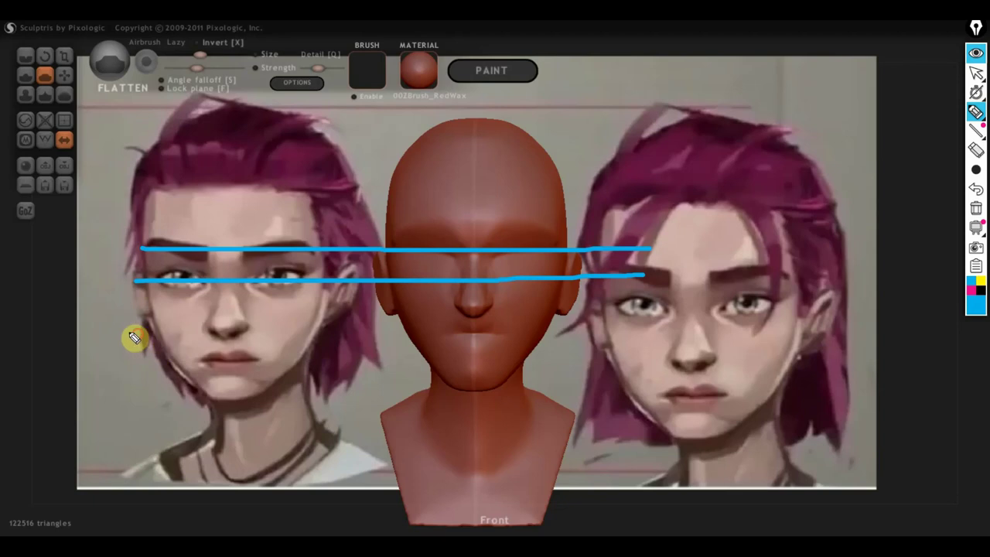
drag(132, 338, 633, 338)
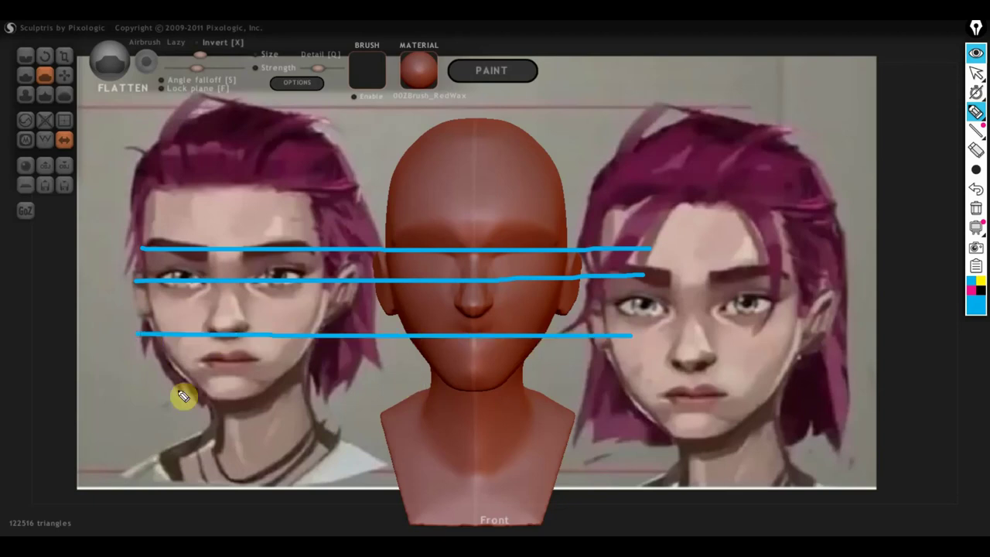
drag(157, 369, 581, 361)
drag(168, 396, 536, 397)
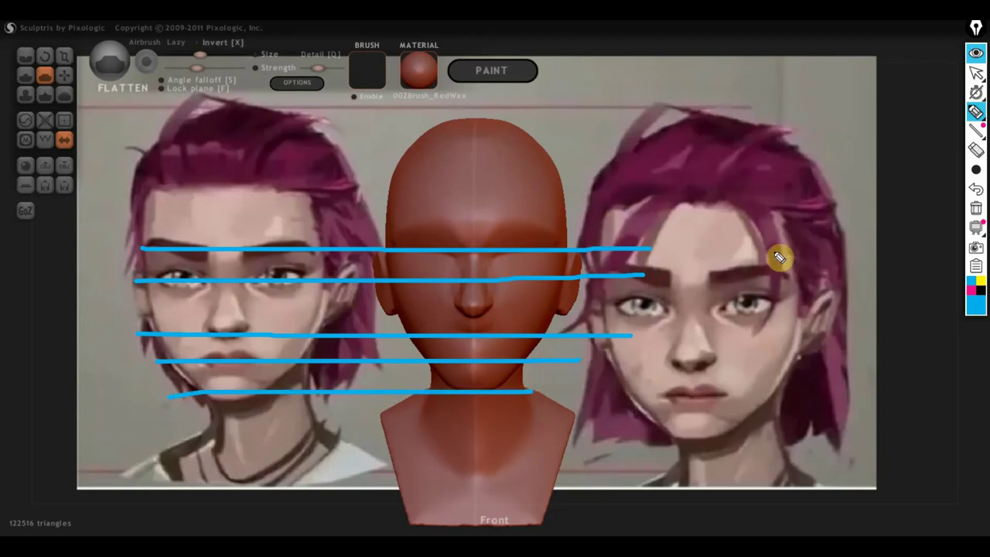
click(977, 72)
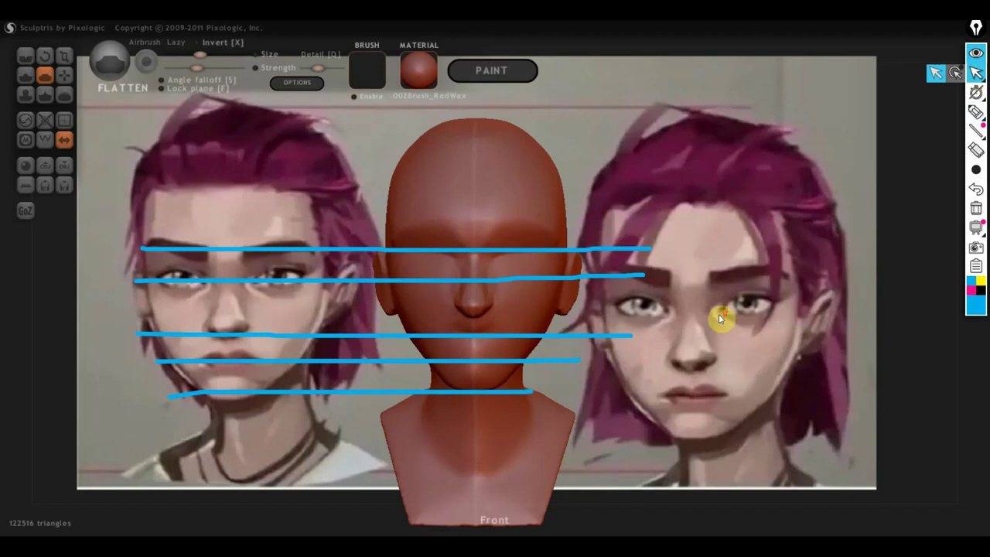
scroll(719, 314, up, 3)
scroll(719, 314, down, 5)
- Tilt the head forward, shrink the Grab brush size, then select the Draw brush in Clay mode
scroll(717, 319, up, 2)
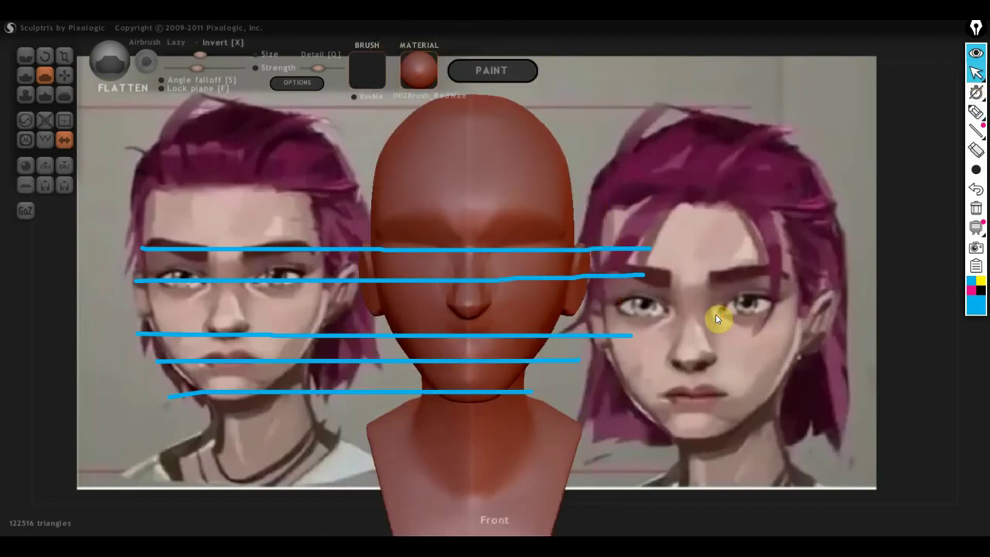
drag(717, 319, 713, 334)
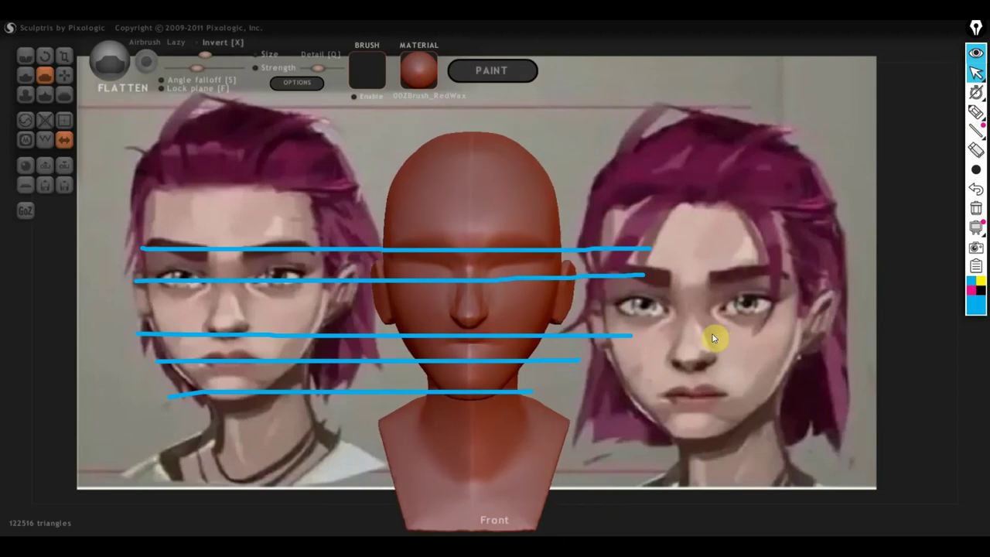
click(68, 82)
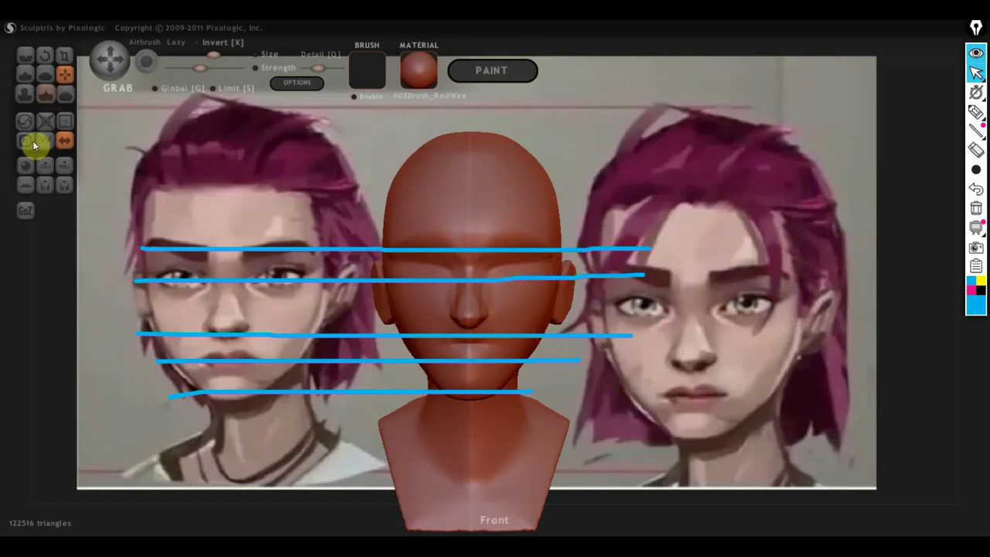
drag(212, 54, 202, 55)
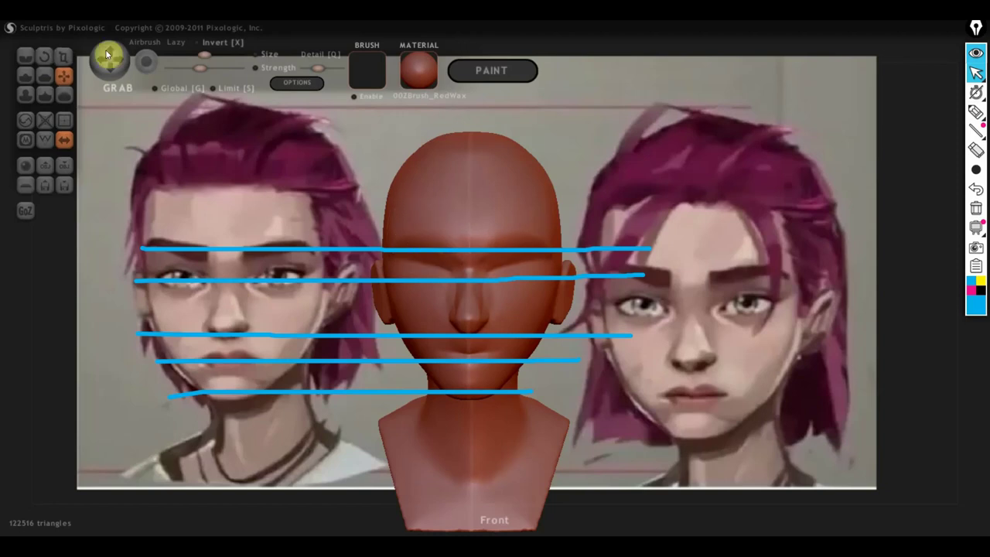
click(26, 75)
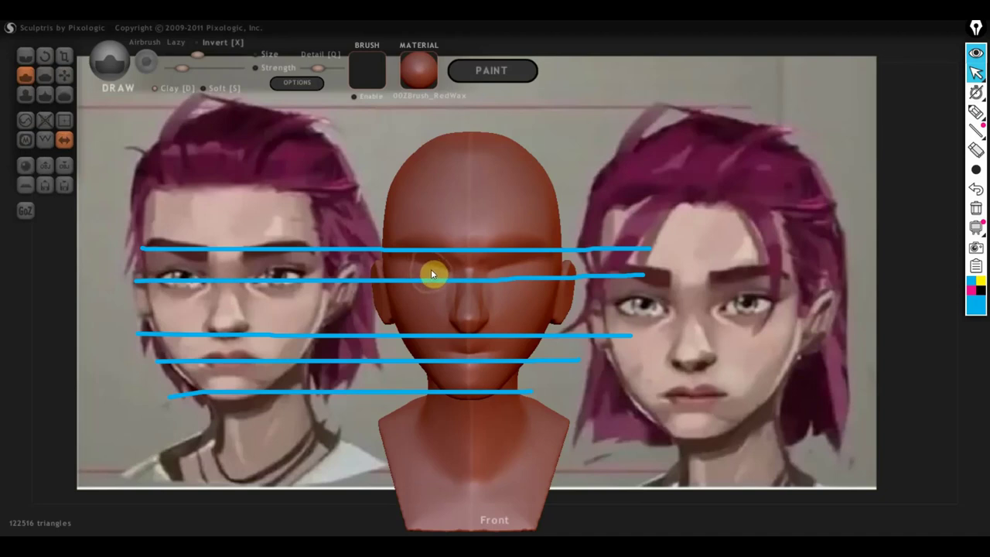
click(155, 89)
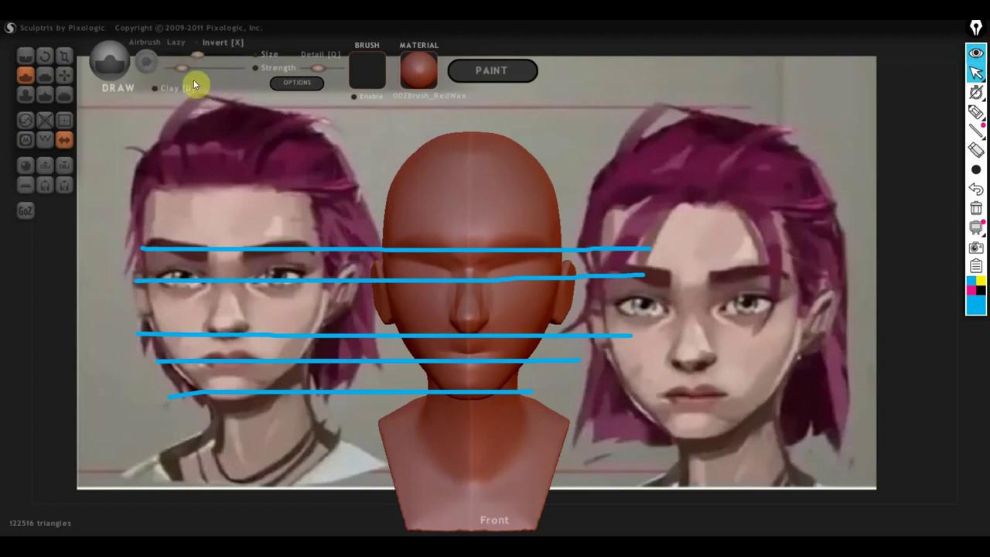
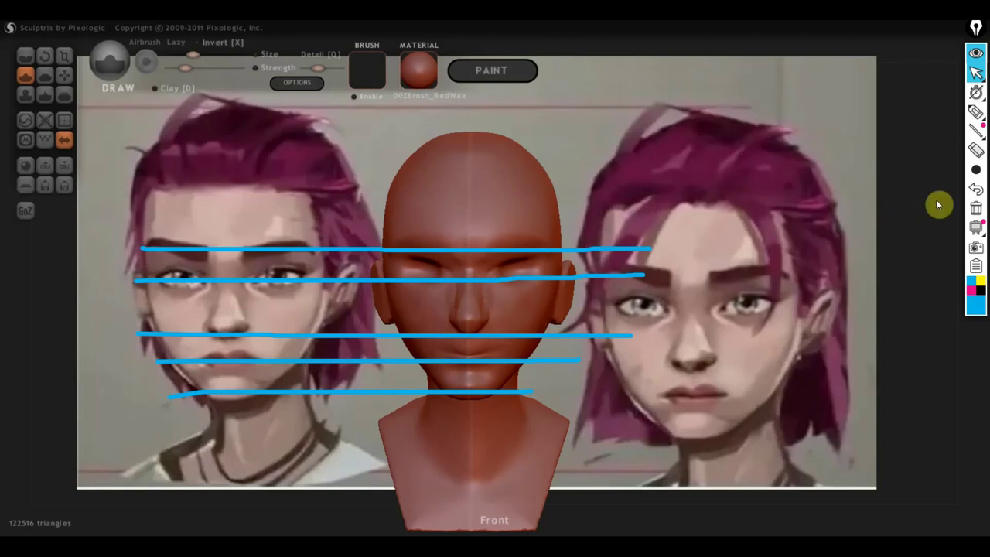
- Clear the blue guide lines, then deepen the eye sockets with clay-style Draw strokes
click(977, 208)
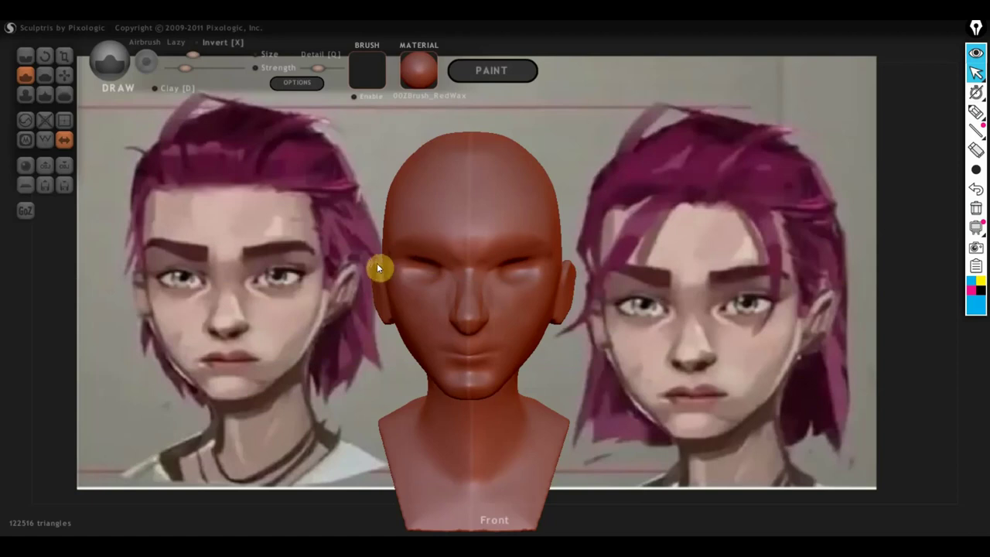
mouse_move(394, 266)
right_down()
mouse_move(435, 259)
mouse_move(491, 270)
right_up()
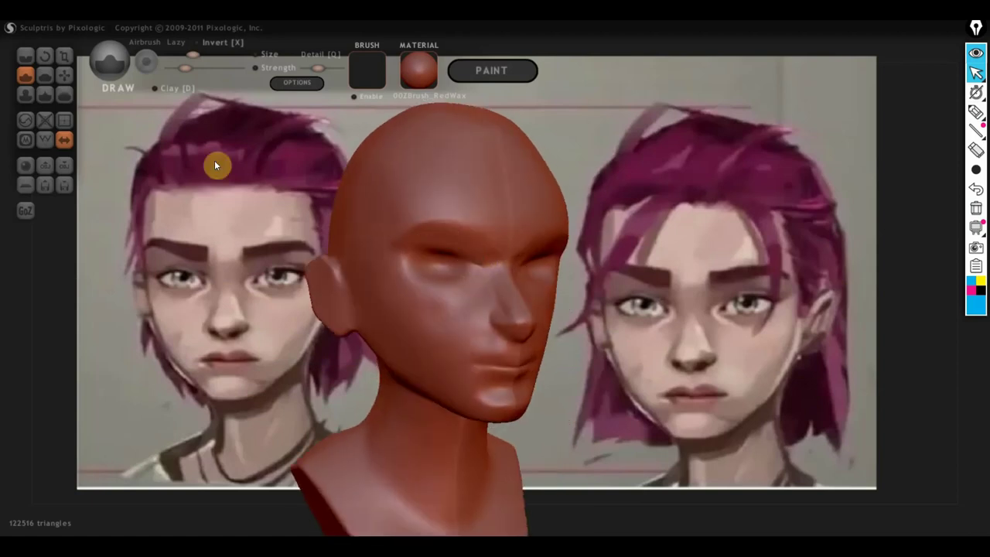
click(155, 89)
mouse_move(438, 247)
mouse_down()
mouse_move(405, 263)
mouse_move(452, 246)
mouse_move(396, 250)
mouse_up()
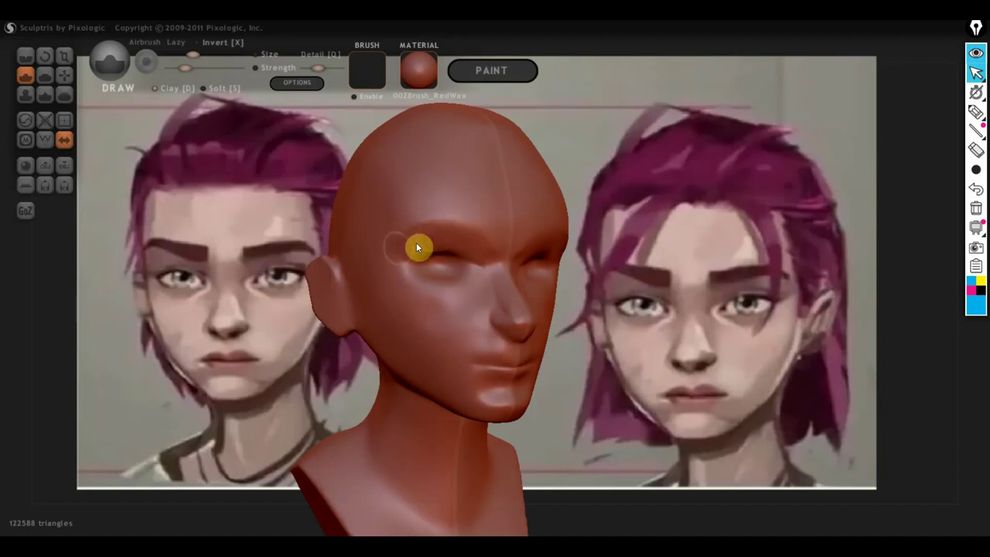
mouse_move(416, 247)
right_down()
mouse_move(399, 269)
mouse_move(369, 267)
mouse_move(401, 266)
right_up()
scroll(398, 267, up, 2)
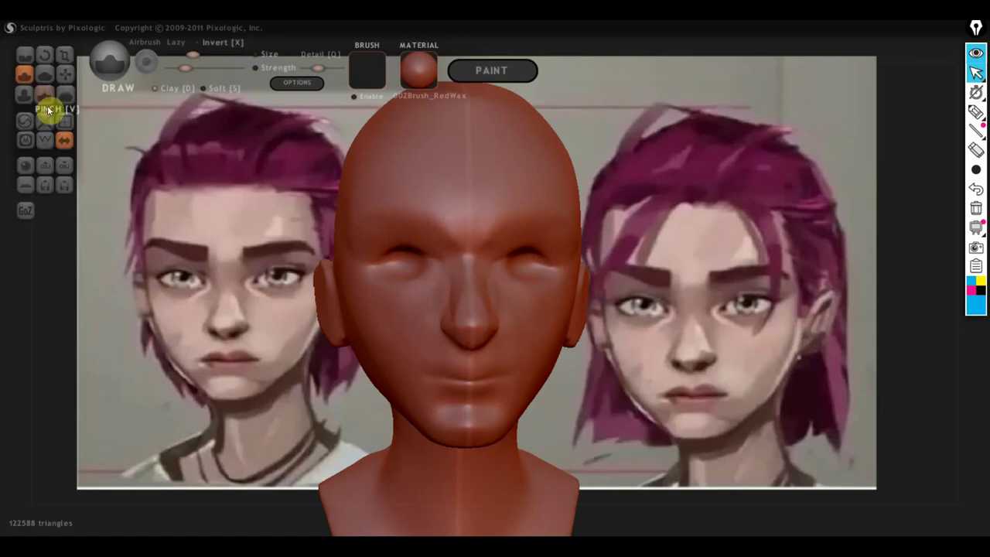
- Pull the eye socket edges toward the nose with Grab, softening the brows, then return to front view
click(64, 75)
scroll(283, 301, up, 2)
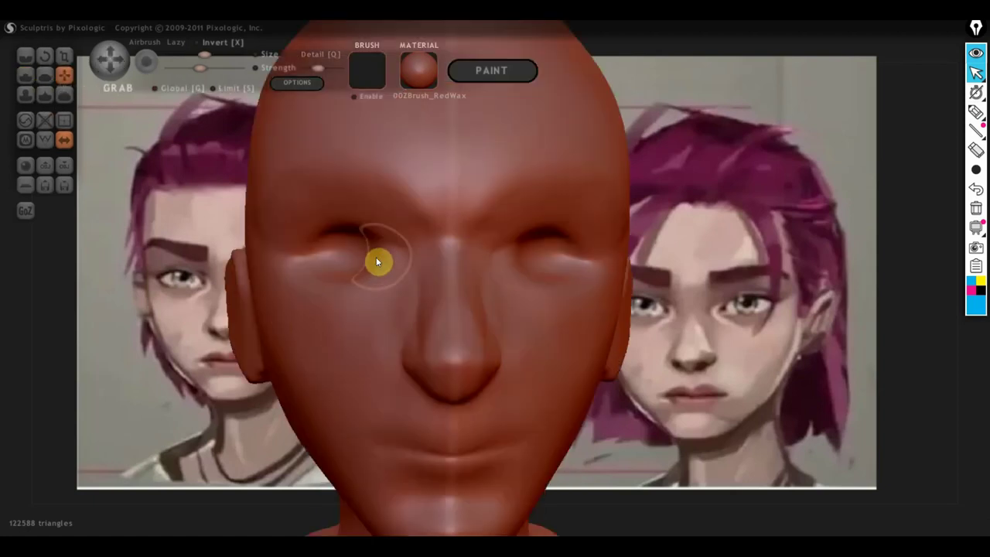
mouse_move(376, 256)
mouse_down()
mouse_move(396, 266)
mouse_move(331, 284)
mouse_move(301, 268)
mouse_up()
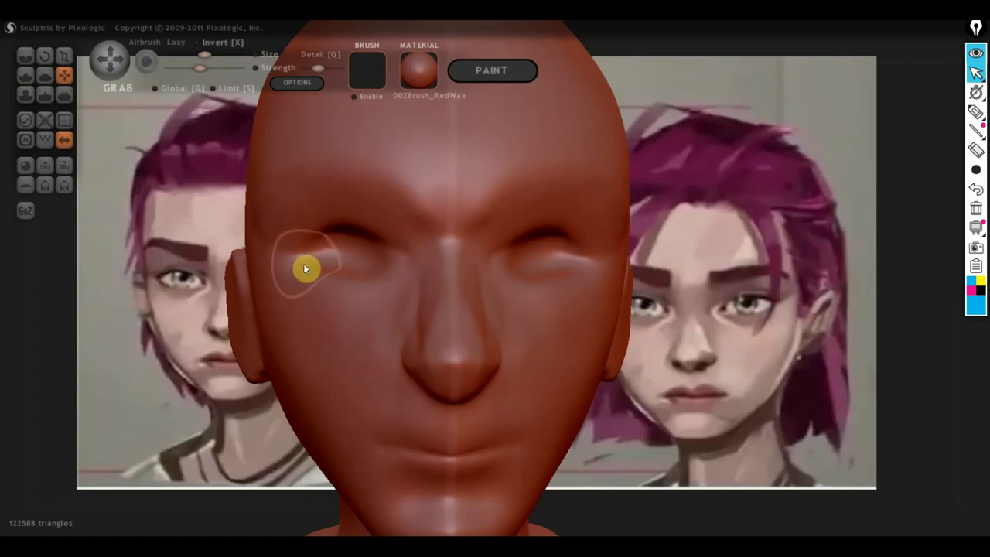
mouse_move(349, 263)
right_down()
mouse_move(356, 332)
mouse_move(337, 238)
right_up()
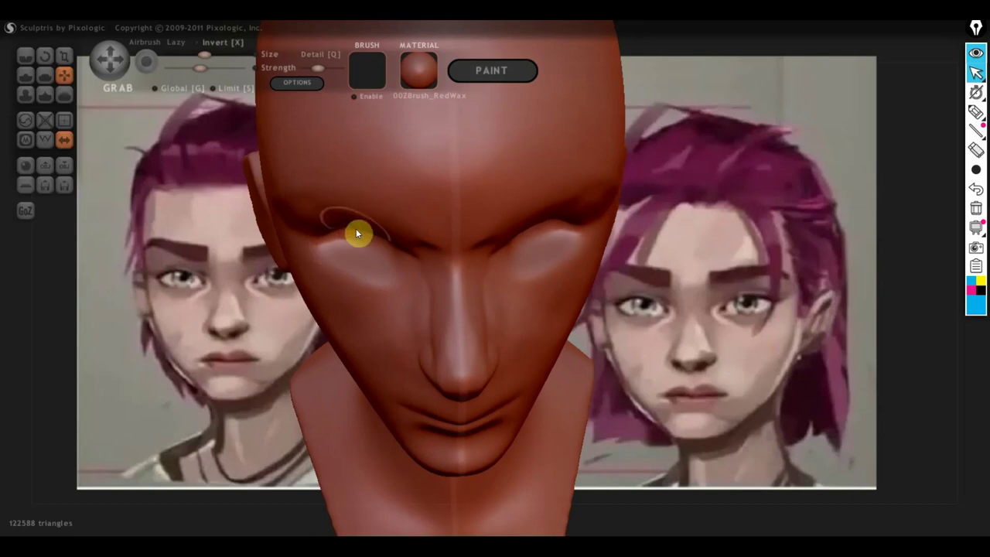
drag(356, 226, 353, 229)
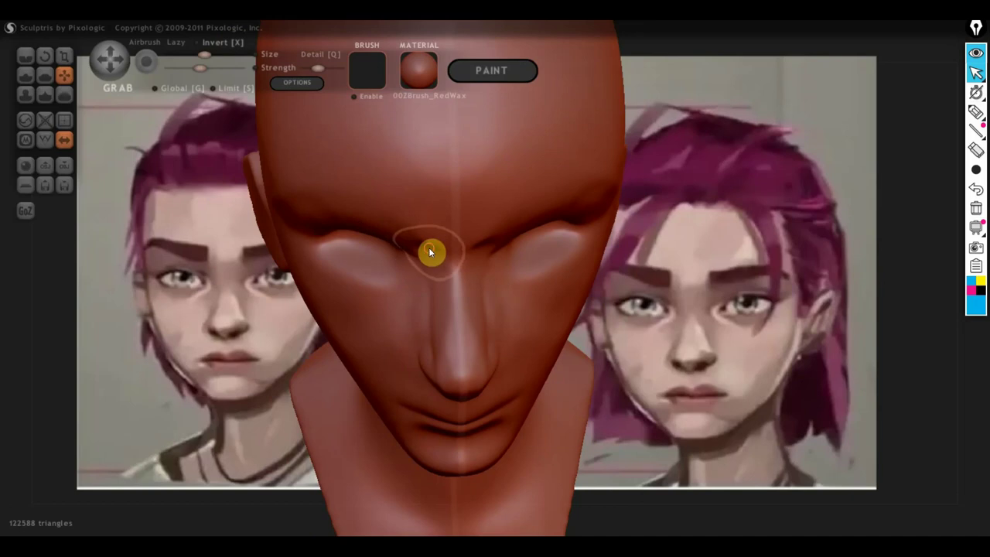
scroll(457, 263, down, 3)
right_drag(455, 251, 452, 222)
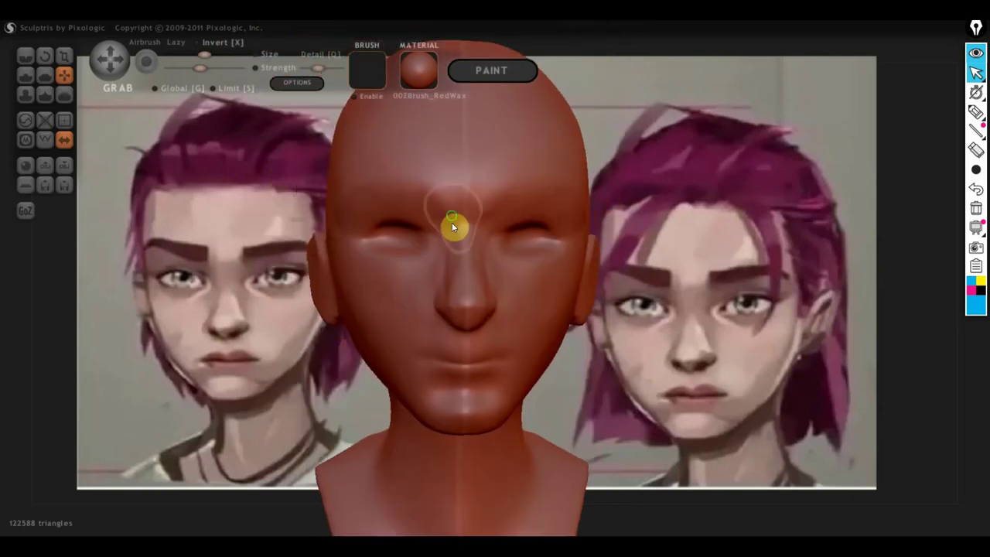
shift+right_drag(558, 257, 645, 311)
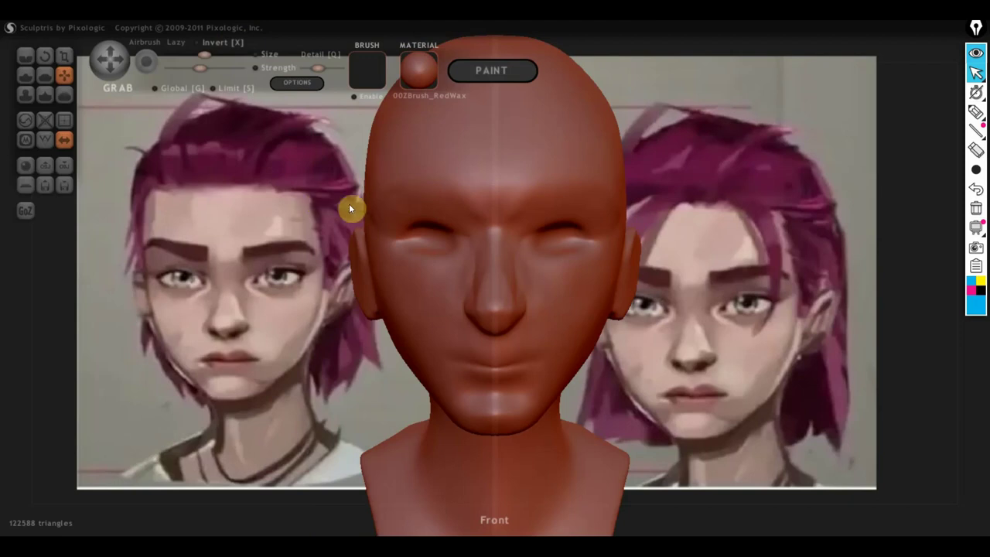
- Carve short creases on the brow, cheek and near the chin with a smaller Crease brush
click(27, 51)
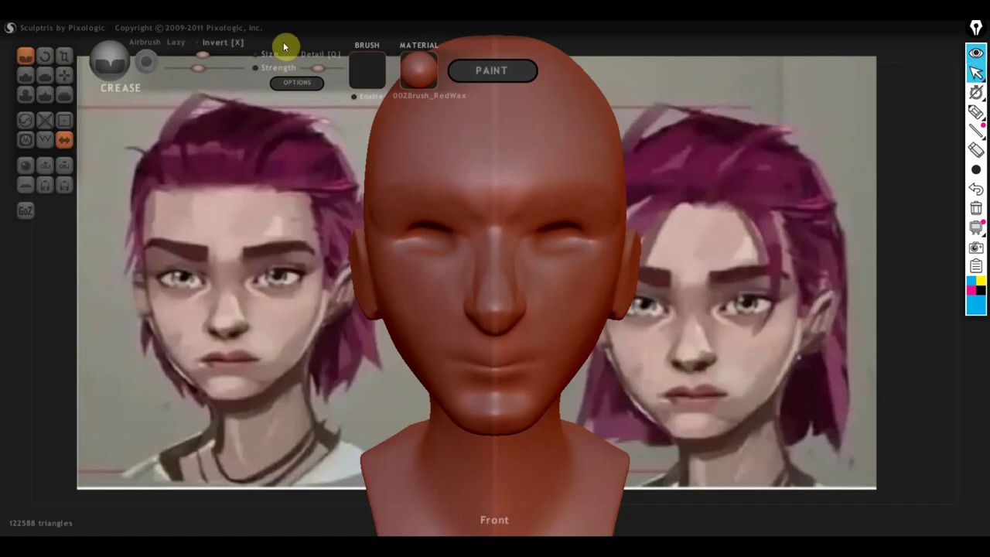
drag(204, 56, 195, 54)
drag(468, 205, 467, 225)
drag(435, 278, 471, 259)
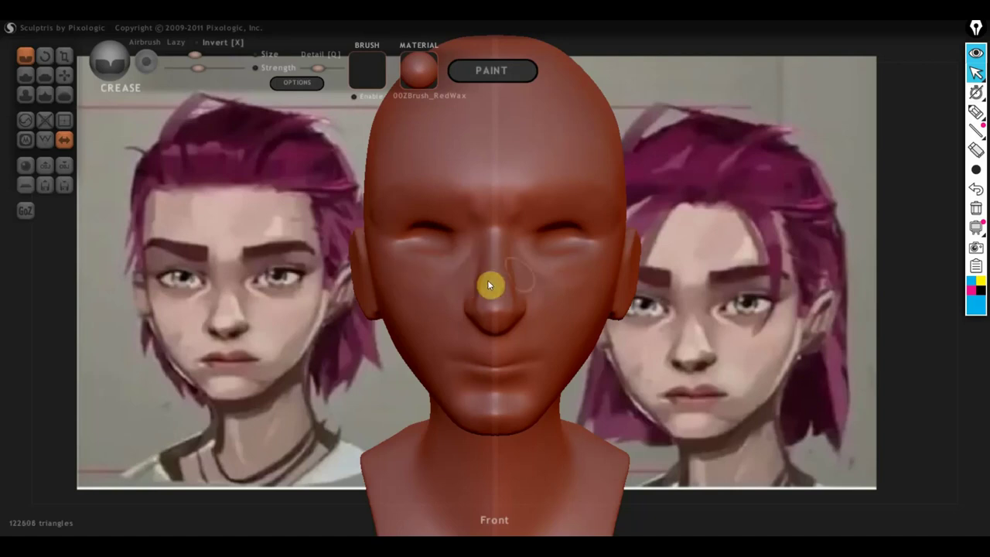
drag(543, 385, 517, 400)
- Flatten the area around the lips and the upper lip with the Flatten brush
click(44, 74)
mouse_move(329, 351)
mouse_down()
mouse_move(449, 347)
mouse_move(516, 400)
mouse_up()
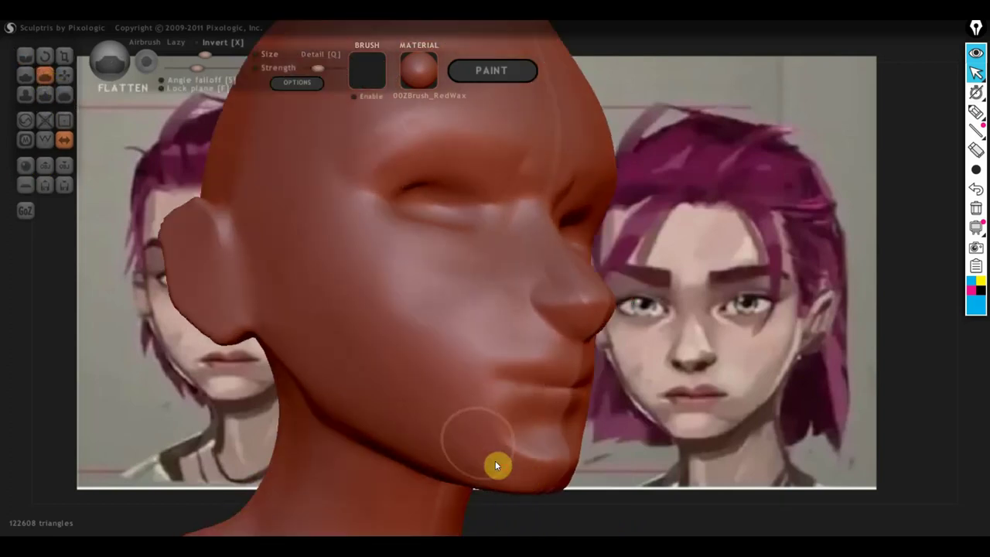
mouse_move(522, 462)
mouse_down()
mouse_move(492, 458)
mouse_move(483, 408)
mouse_move(549, 413)
mouse_move(544, 422)
mouse_move(581, 414)
mouse_move(436, 436)
mouse_move(447, 447)
mouse_up()
scroll(483, 407, up, 3)
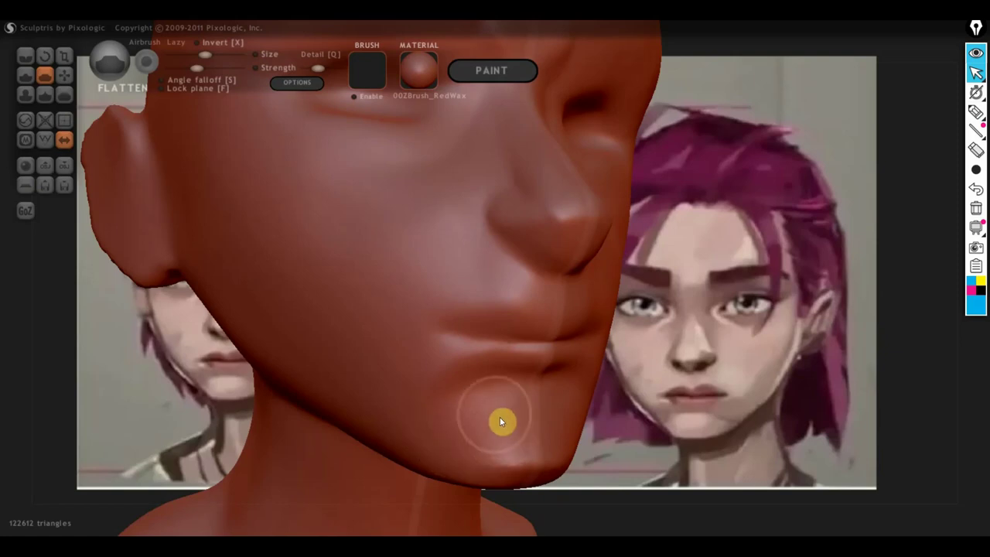
scroll(492, 418, up, 2)
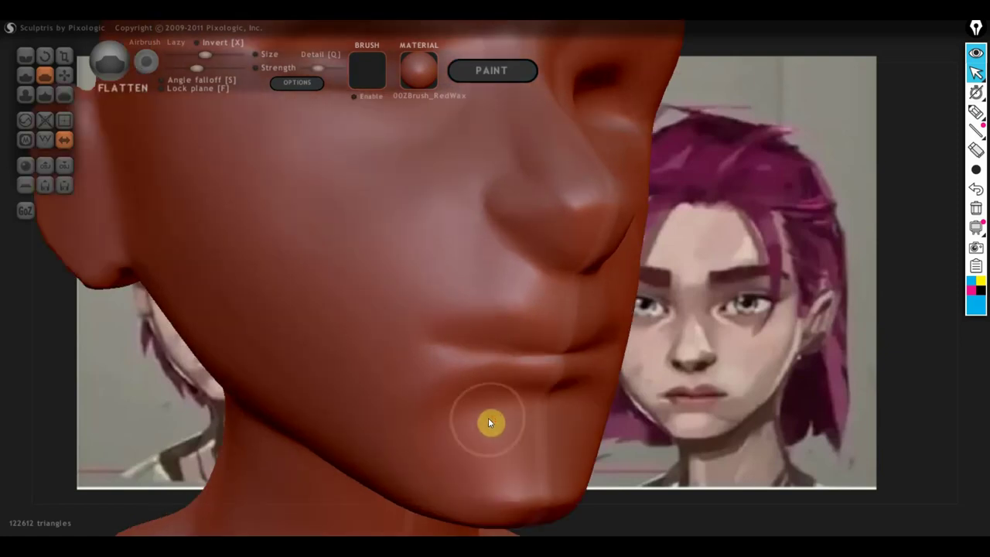
right_drag(481, 419, 449, 413)
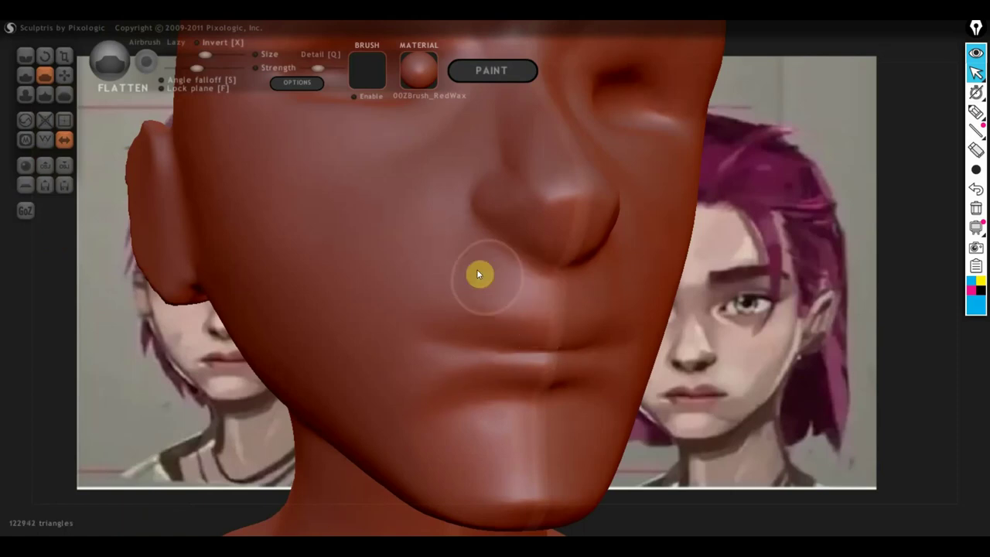
drag(480, 274, 374, 297)
mouse_move(516, 293)
mouse_down()
mouse_move(428, 301)
mouse_move(533, 301)
mouse_move(394, 266)
mouse_move(343, 360)
mouse_move(358, 413)
mouse_move(364, 349)
mouse_move(380, 453)
mouse_move(440, 489)
mouse_move(456, 477)
mouse_up()
- Flatten the jaw, chin surface and underside of the chin into firmer planes
mouse_move(456, 477)
right_down()
mouse_move(559, 451)
mouse_move(405, 437)
mouse_move(492, 433)
right_up()
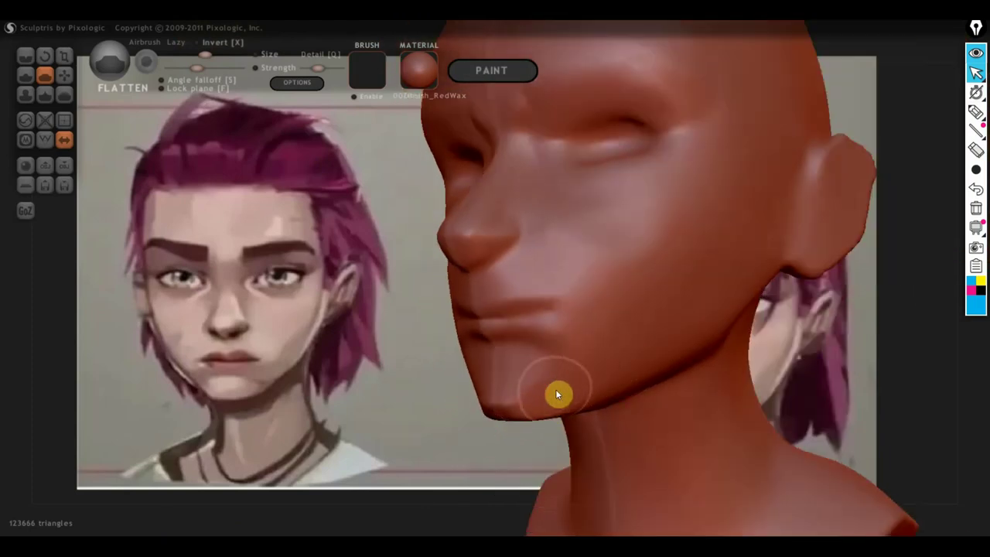
drag(556, 390, 503, 381)
mouse_move(243, 390)
right_down()
mouse_move(606, 368)
mouse_move(730, 376)
mouse_move(454, 394)
right_up()
scroll(453, 396, up, 2)
mouse_move(453, 397)
mouse_down()
mouse_move(449, 454)
mouse_move(467, 405)
mouse_move(460, 438)
mouse_move(470, 412)
mouse_move(473, 376)
mouse_move(460, 435)
mouse_move(434, 379)
mouse_move(374, 398)
mouse_move(403, 430)
mouse_up()
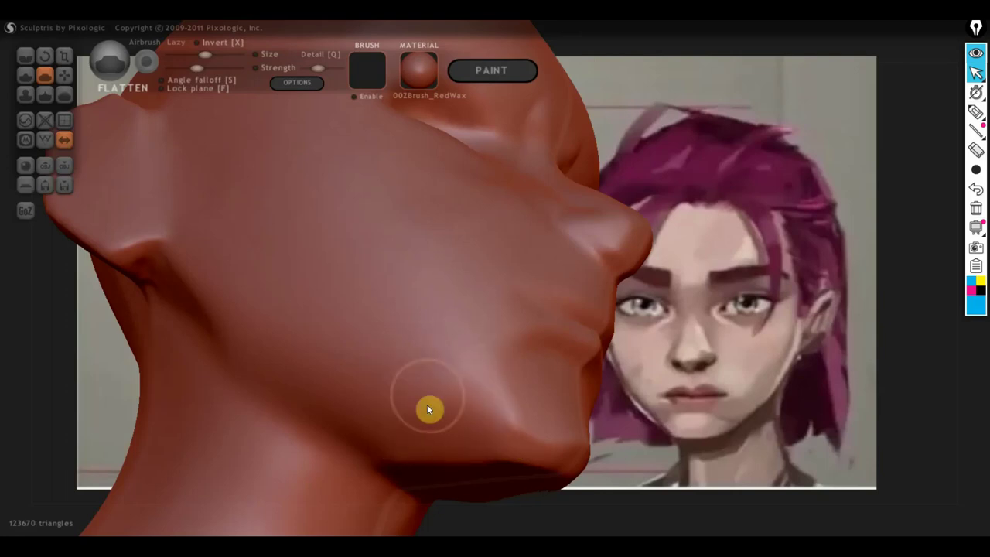
mouse_move(442, 376)
right_down()
mouse_move(523, 439)
mouse_move(468, 478)
mouse_move(769, 428)
right_up()
scroll(759, 421, down, 3)
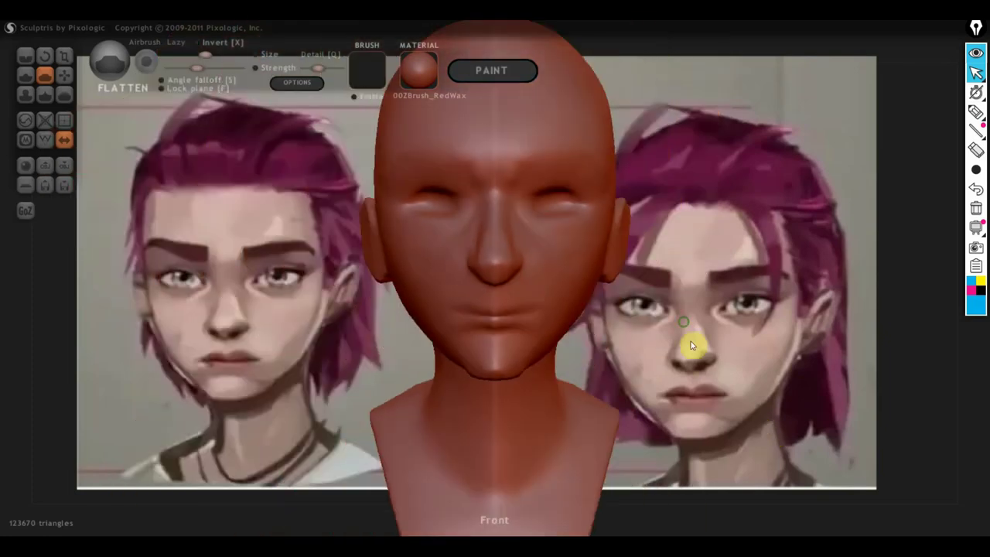
scroll(691, 342, up, 2)
scroll(681, 349, up, 1)
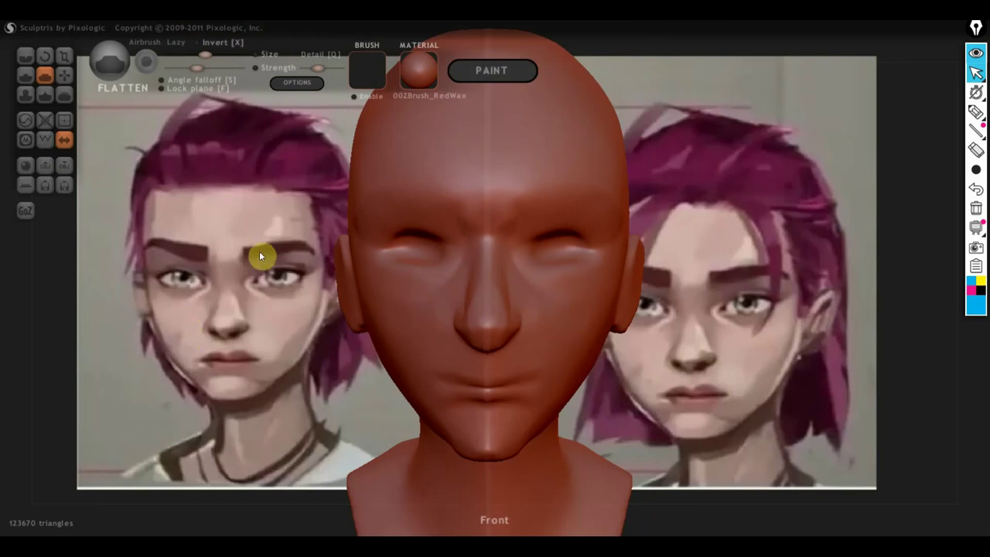
- Crease under the left eye along the upper cheek and between the brows
click(24, 56)
scroll(402, 283, up, 2)
mouse_move(270, 243)
right_down()
mouse_move(403, 283)
mouse_move(369, 285)
mouse_move(524, 324)
right_up()
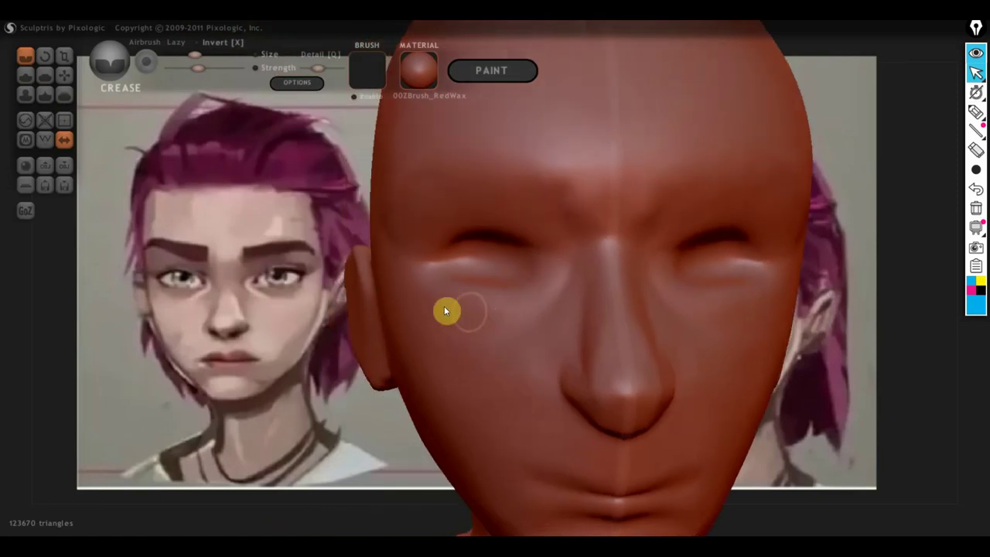
drag(416, 283, 493, 316)
mouse_move(548, 296)
mouse_down()
mouse_move(470, 330)
mouse_move(551, 302)
mouse_move(488, 324)
mouse_up()
right_drag(498, 270, 486, 258)
mouse_move(536, 248)
mouse_down()
mouse_move(562, 202)
mouse_move(579, 249)
mouse_up()
scroll(575, 210, down, 2)
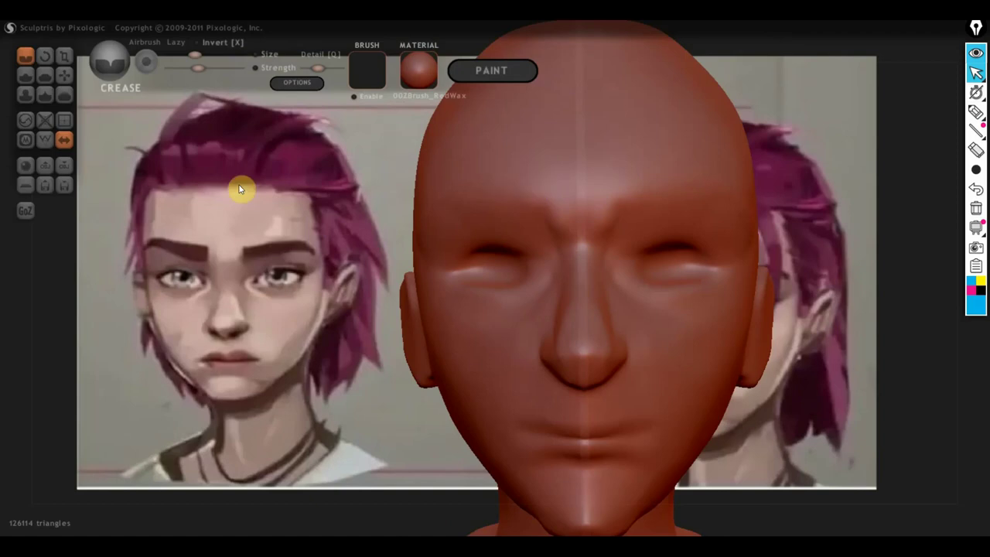
- Build up a brow ridge across the forehead and above the left eye with Draw
click(28, 74)
drag(542, 201, 422, 198)
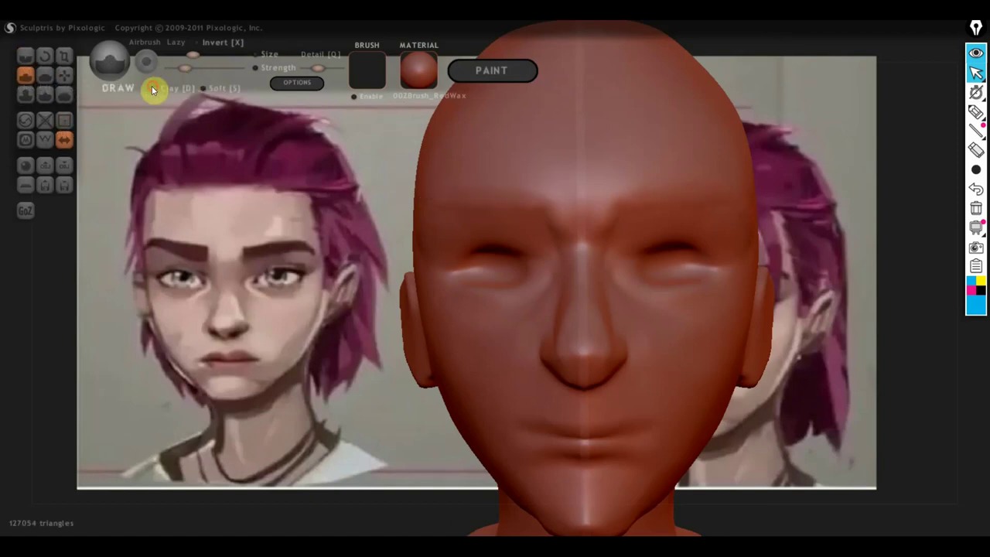
mouse_move(545, 197)
mouse_down()
mouse_move(435, 191)
mouse_move(558, 214)
mouse_up()
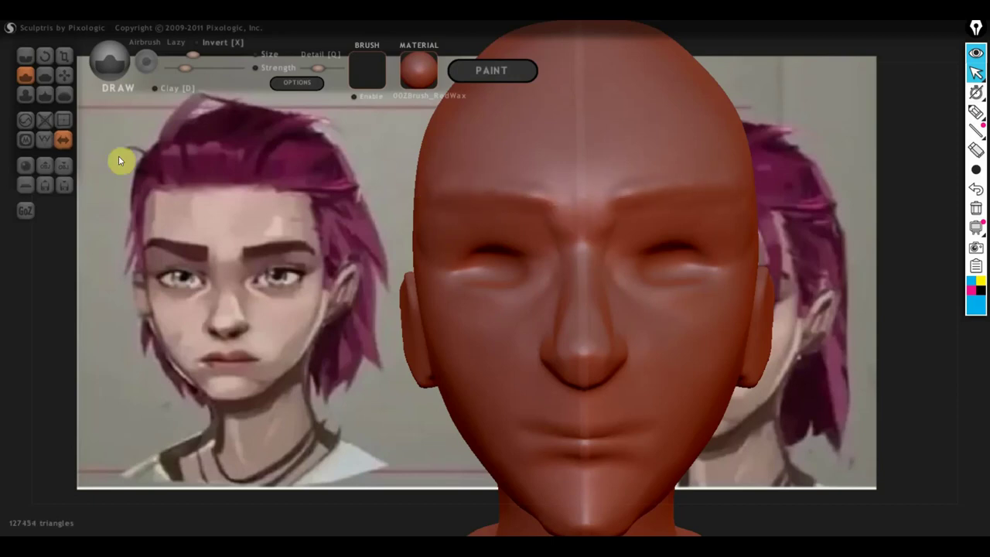
click(44, 75)
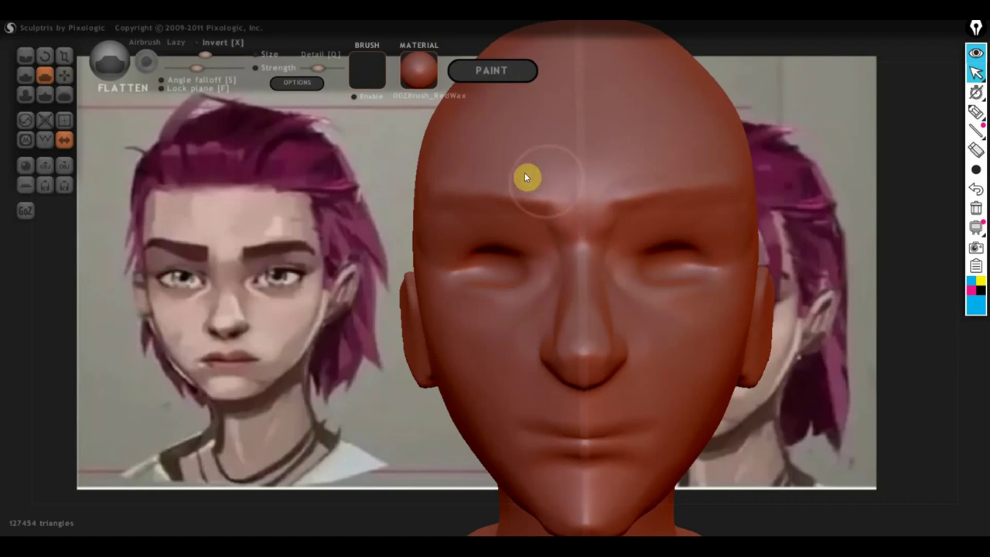
scroll(565, 222, up, 1)
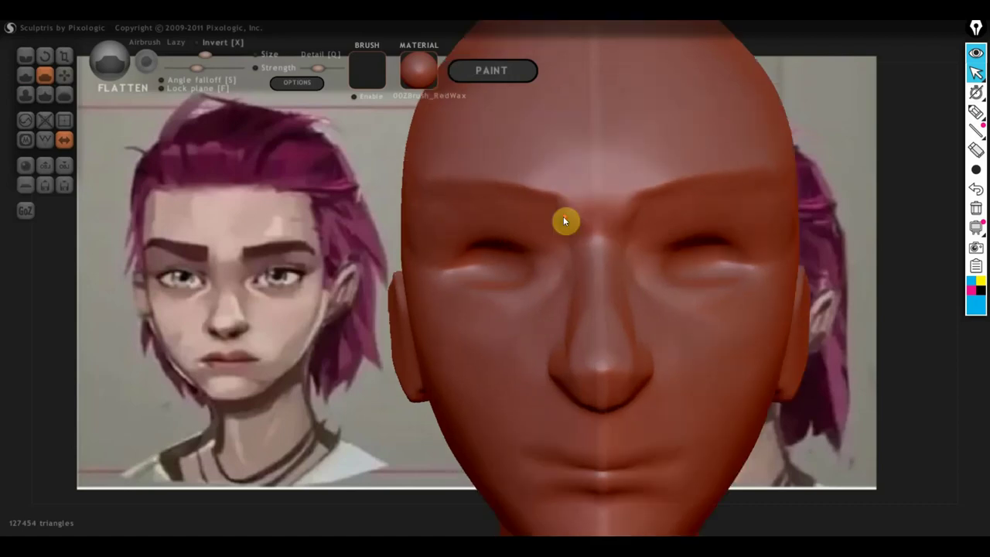
scroll(563, 222, up, 1)
scroll(575, 170, up, 1)
drag(572, 197, 418, 193)
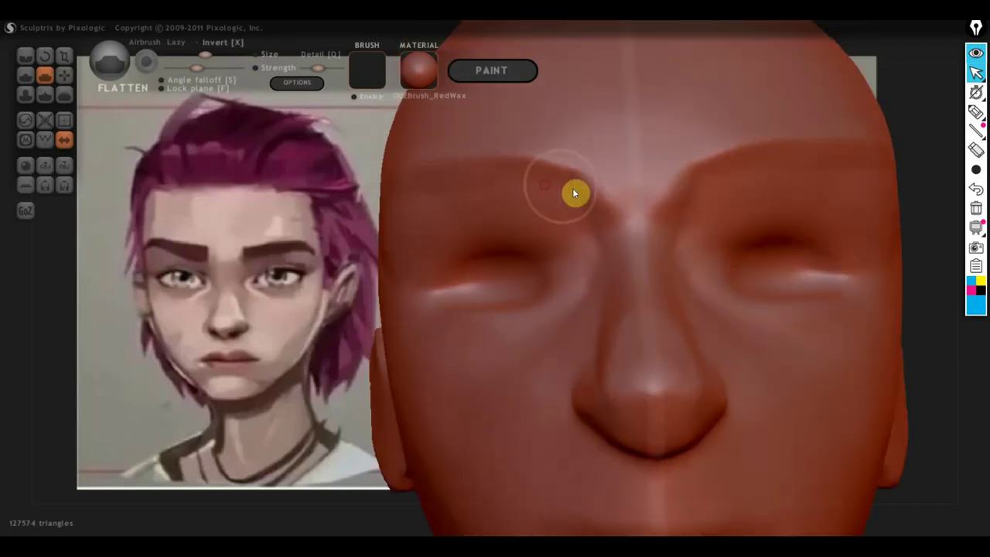
scroll(573, 188, down, 2)
drag(488, 175, 510, 174)
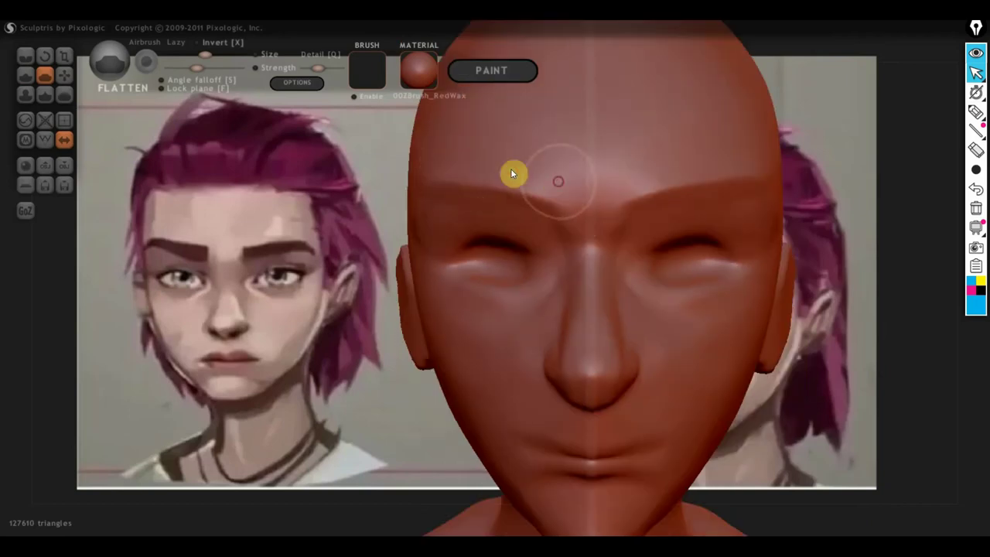
scroll(577, 179, down, 2)
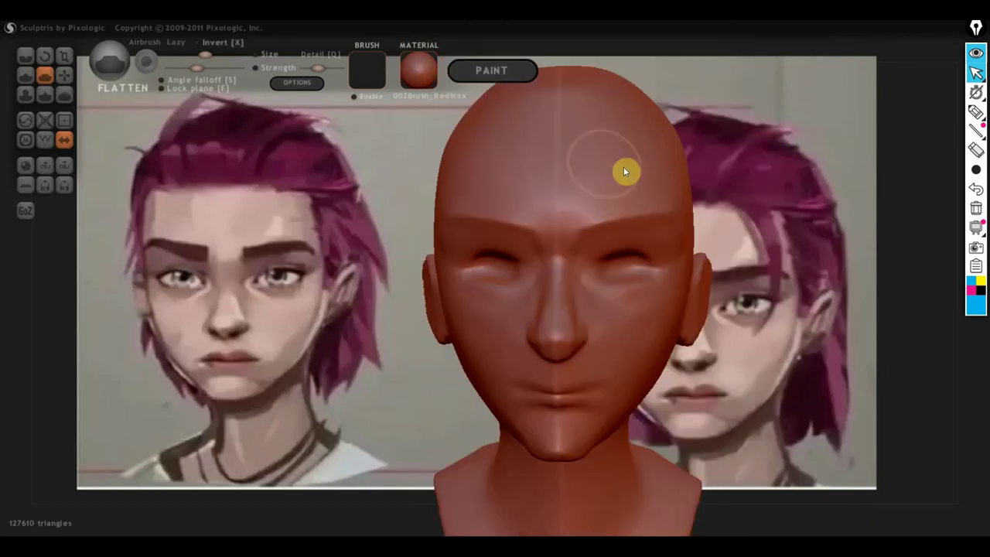
right_drag(624, 166, 578, 200)
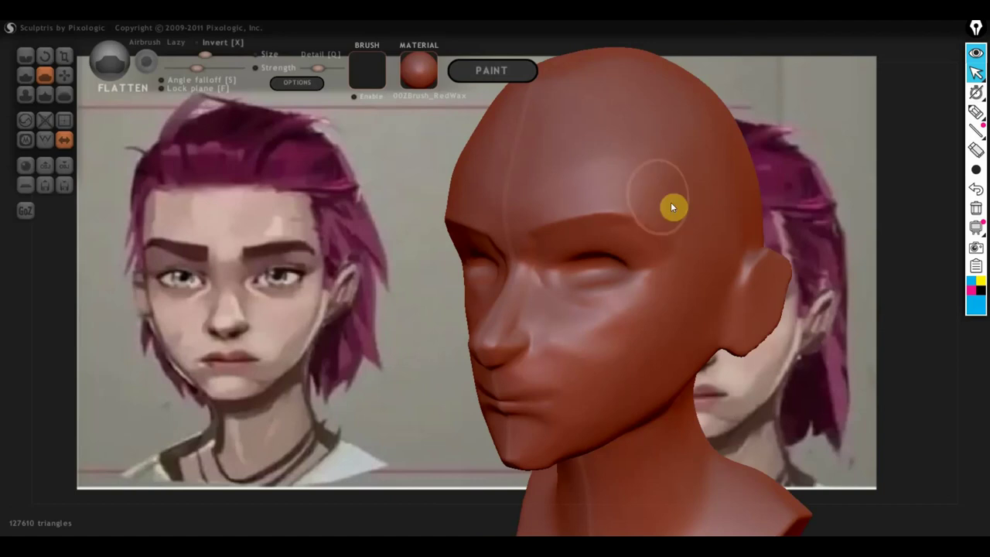
drag(671, 207, 662, 136)
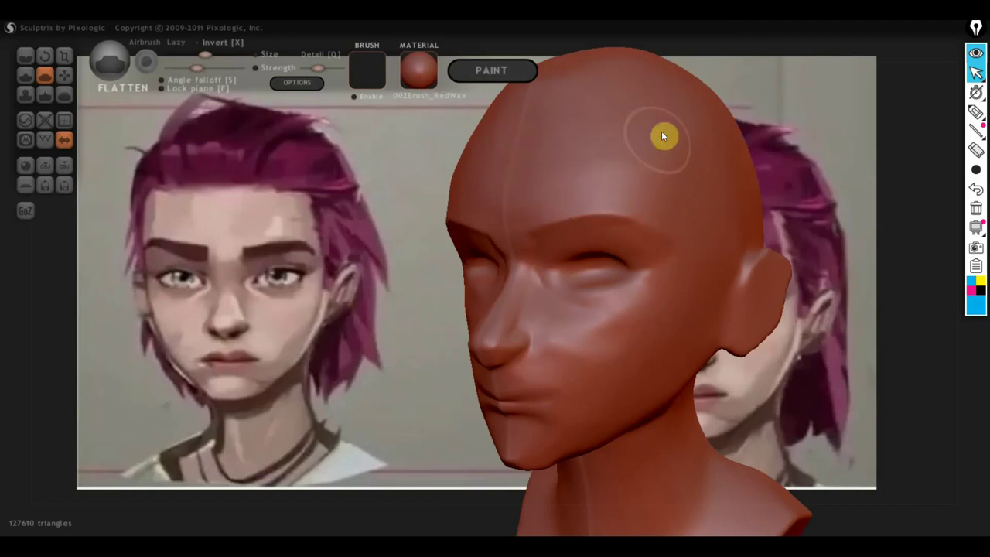
scroll(663, 137, down, 2)
right_drag(679, 158, 763, 159)
right_drag(687, 207, 695, 216)
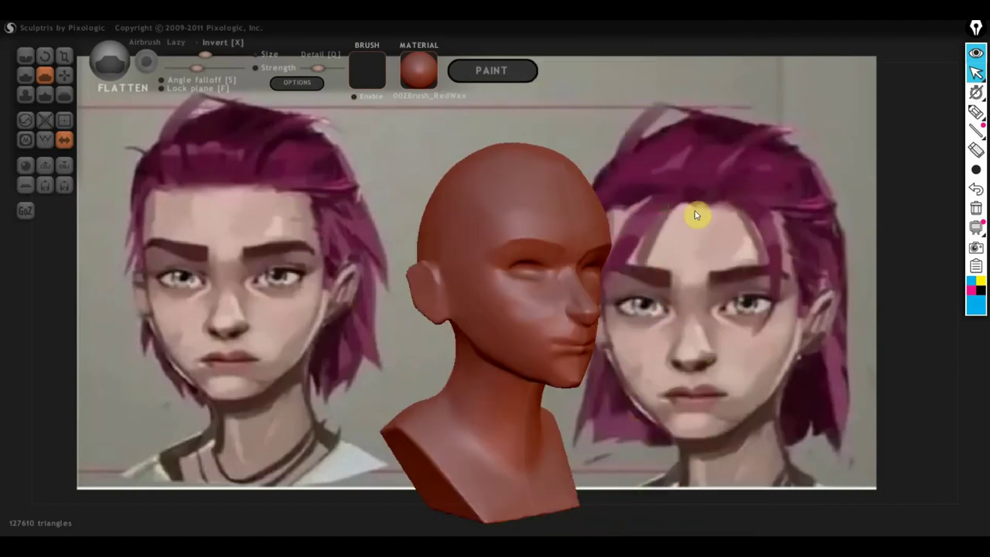
mouse_move(369, 177)
right_down()
mouse_move(500, 203)
mouse_move(475, 214)
right_up()
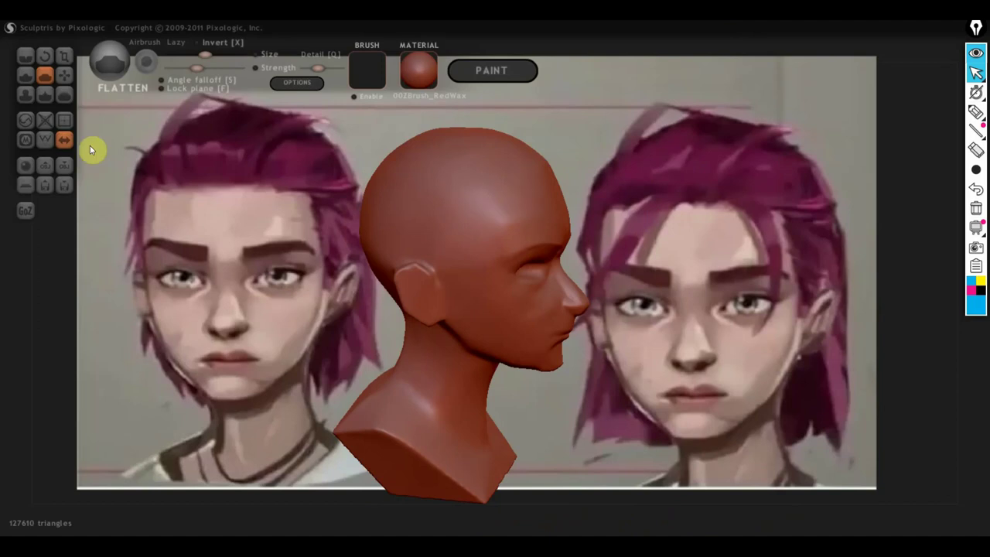
scroll(358, 255, up, 2)
scroll(358, 255, up, 2)
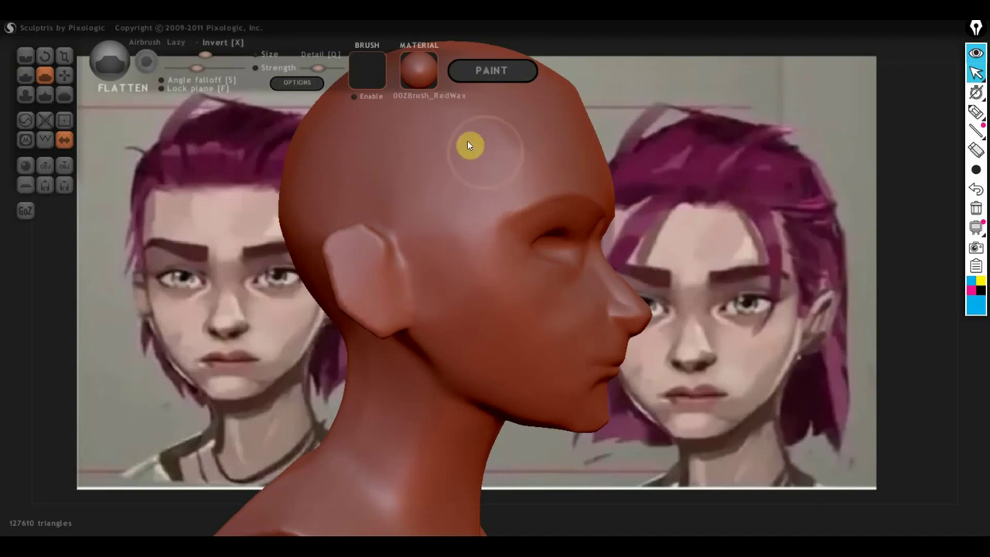
mouse_move(486, 162)
right_down()
mouse_move(389, 209)
mouse_move(306, 204)
right_up()
mouse_move(410, 154)
right_down()
mouse_move(412, 172)
mouse_move(439, 160)
right_up()
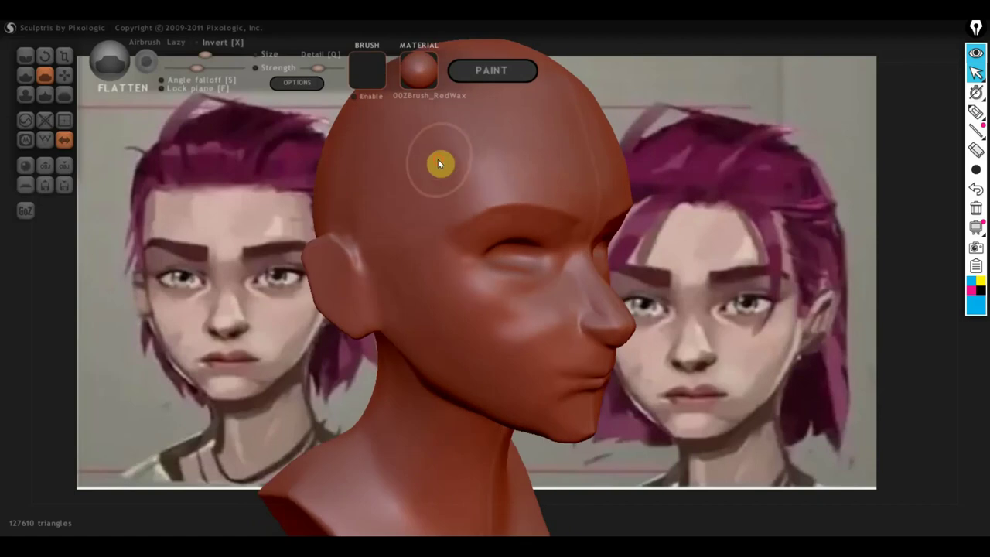
mouse_move(431, 199)
right_down()
mouse_move(416, 213)
mouse_move(329, 224)
mouse_move(429, 220)
mouse_move(455, 234)
right_up()
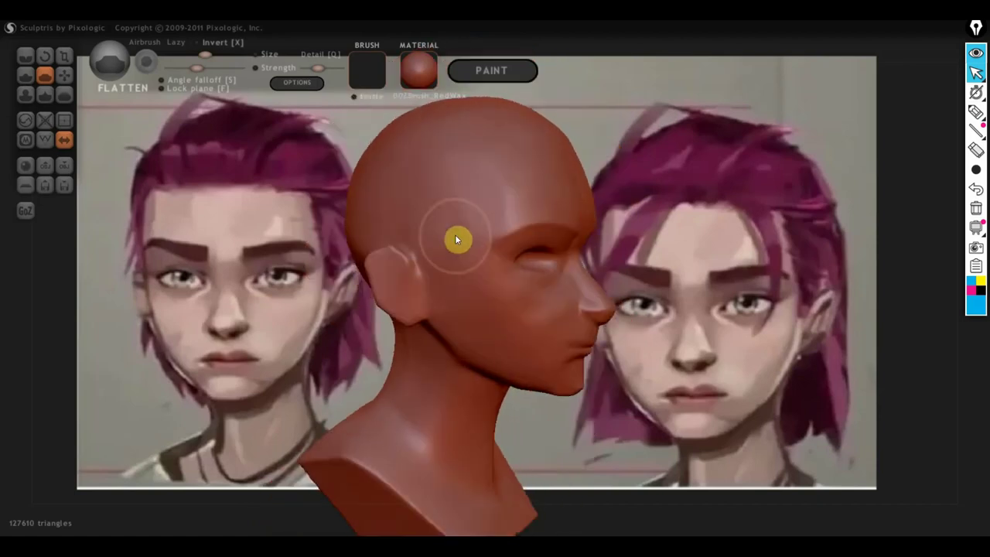
- Make Draw the active brush and trace the left reference face's jaw outline in blue
click(26, 75)
right_drag(666, 403, 627, 394)
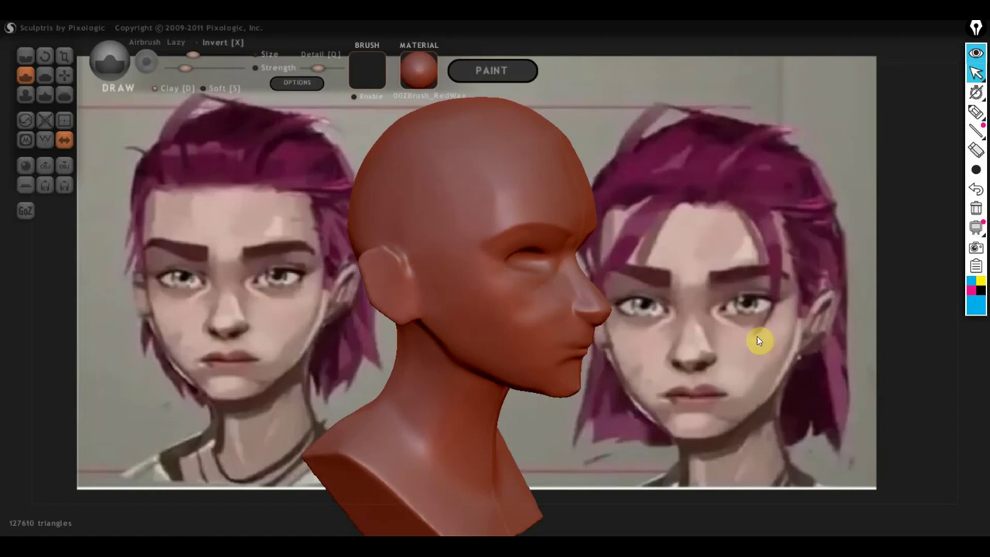
click(976, 112)
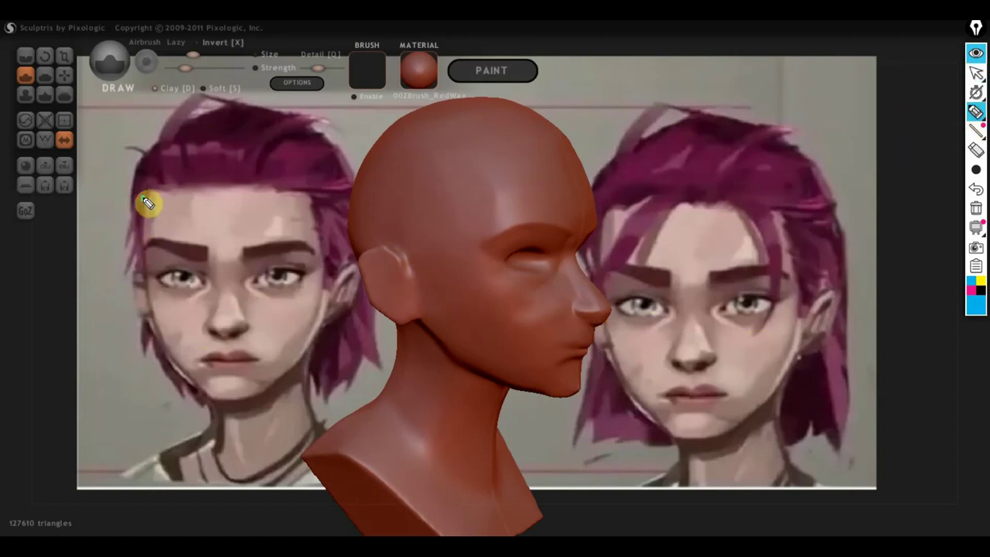
mouse_move(143, 200)
mouse_down()
mouse_move(150, 305)
mouse_move(194, 384)
mouse_move(208, 400)
mouse_move(263, 406)
mouse_move(300, 375)
mouse_up()
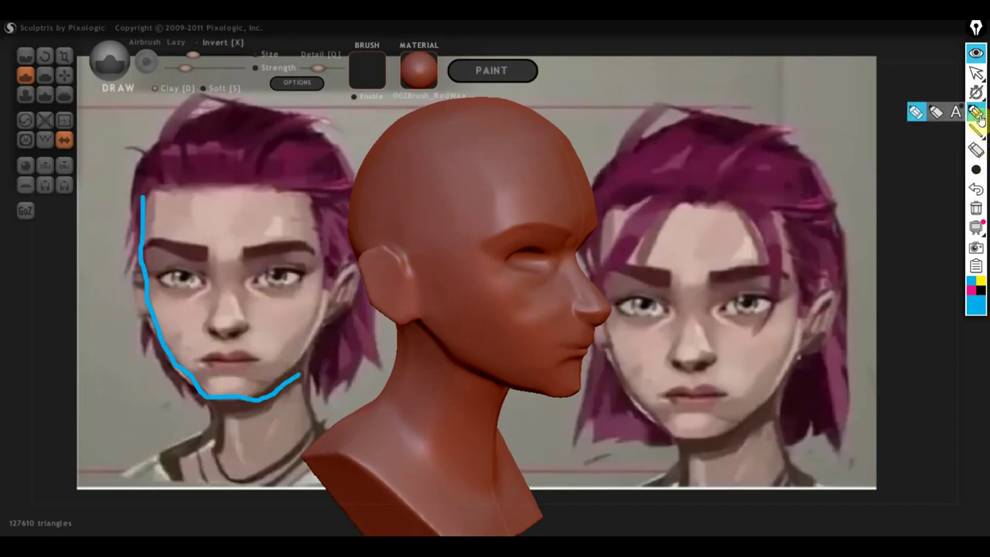
- Draw cheek-plane guide lines from cheek to nose and from eye corner to jaw
click(976, 73)
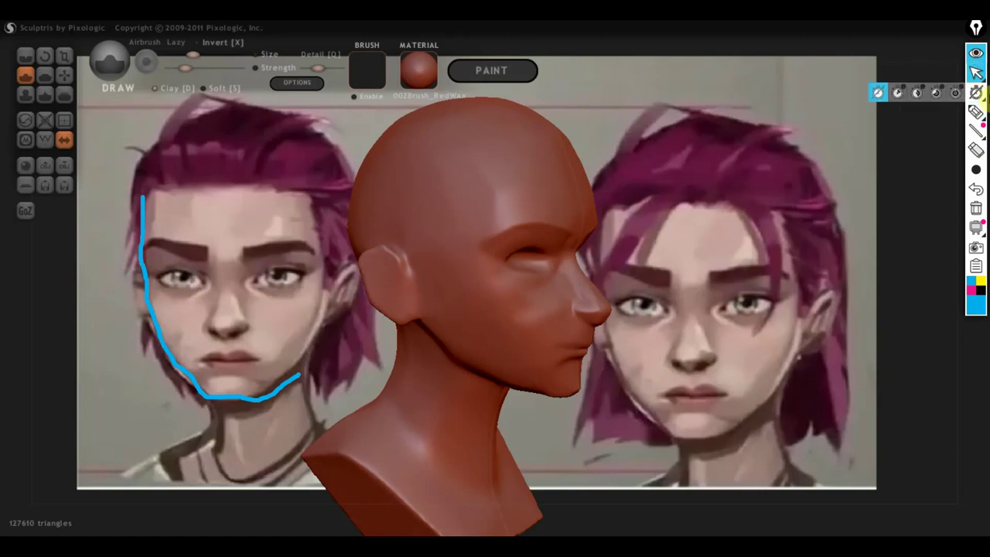
click(976, 112)
drag(166, 320, 204, 302)
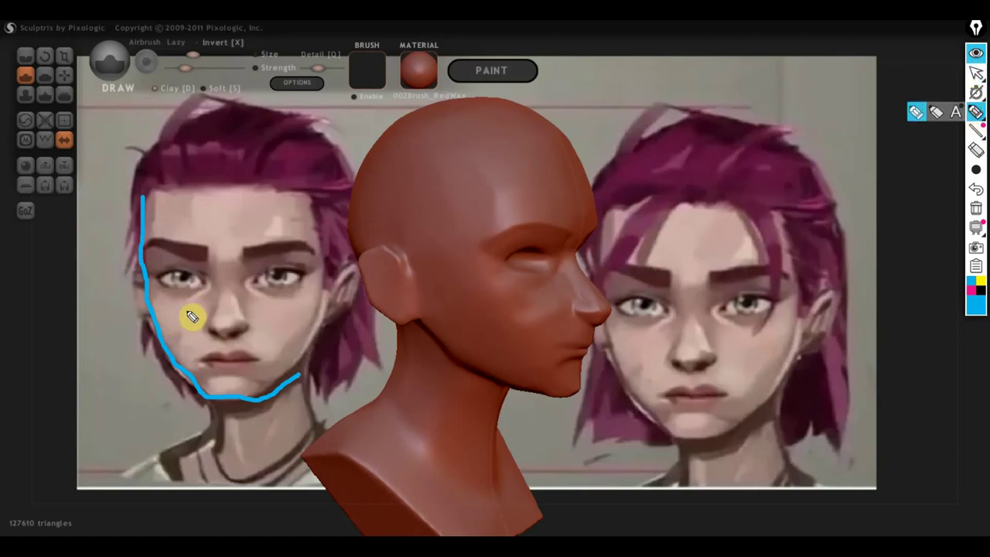
drag(204, 302, 186, 379)
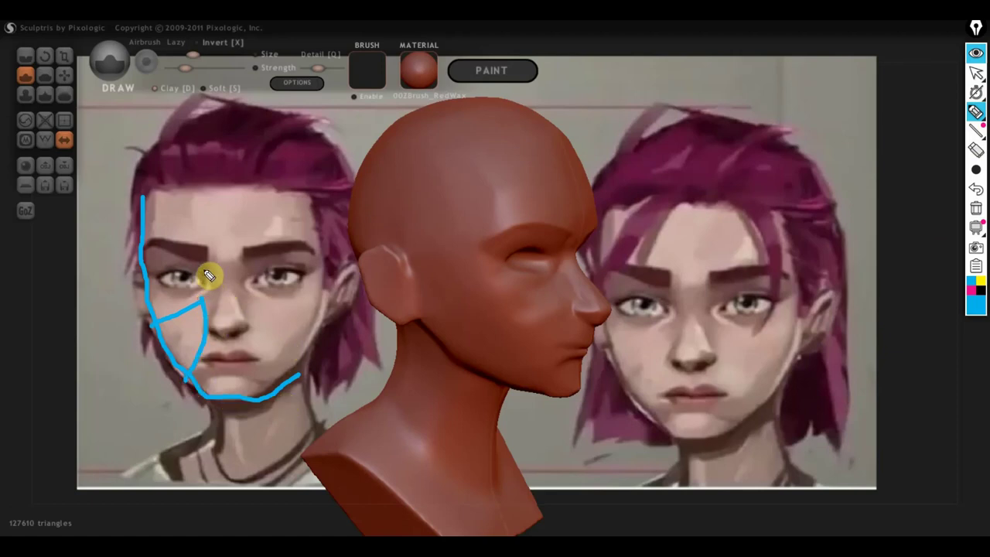
- Clear the Epic Pen guide lines and flatten the head's cheek surface
click(976, 72)
click(978, 210)
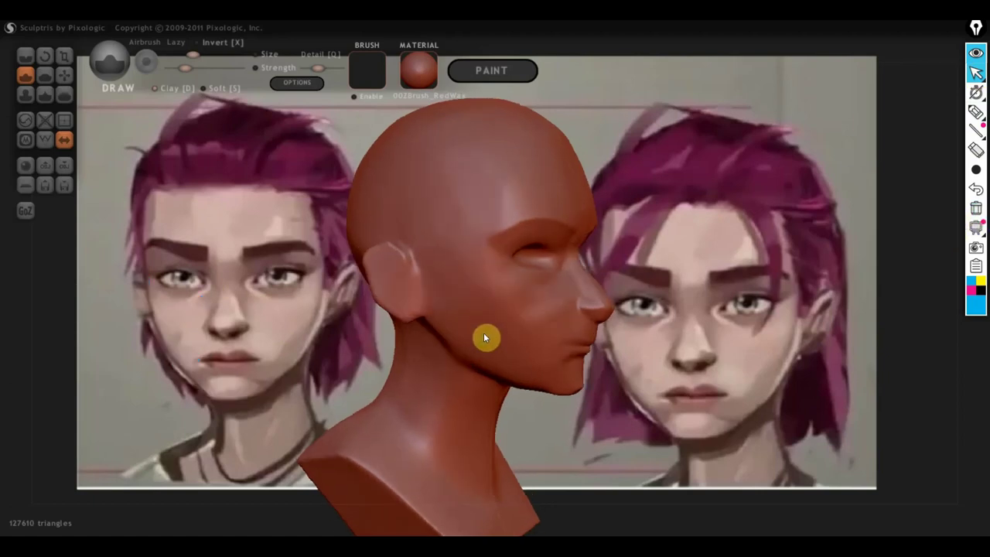
click(40, 85)
scroll(501, 316, up, 2)
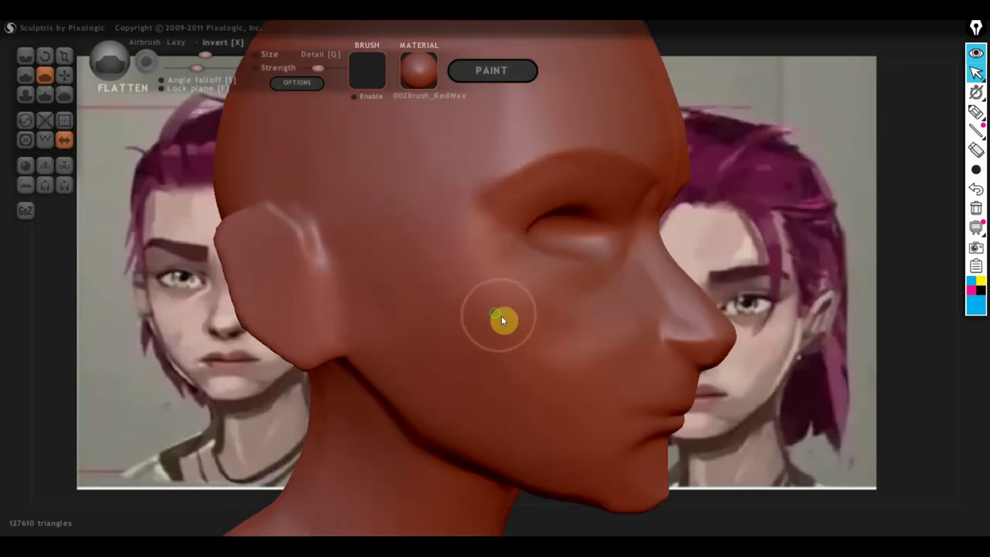
scroll(409, 284, up, 2)
scroll(435, 311, up, 2)
scroll(435, 316, up, 1)
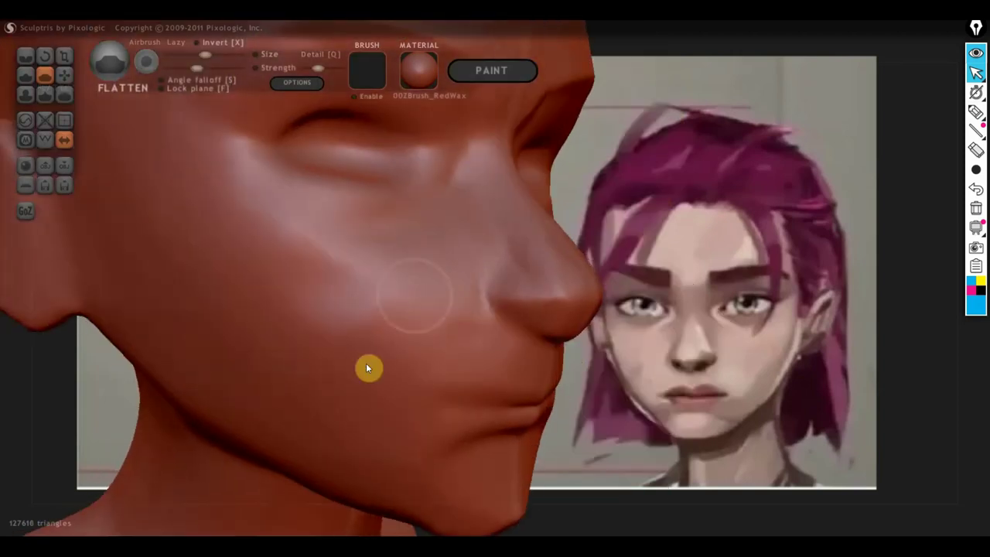
mouse_move(333, 335)
mouse_down()
mouse_move(355, 248)
mouse_move(427, 278)
mouse_up()
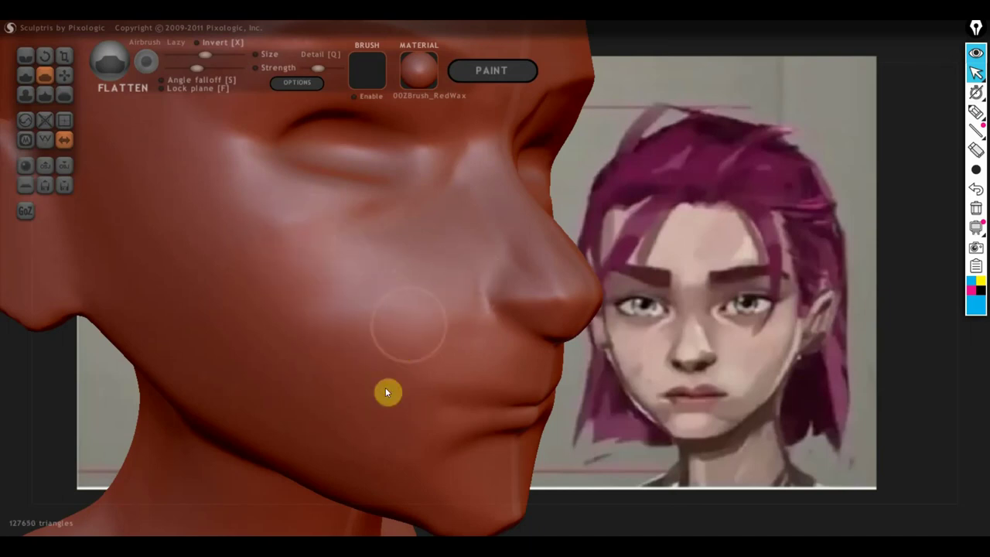
- Flatten the tip of the nose from a low side angle
right_drag(390, 367, 432, 343)
scroll(449, 341, up, 3)
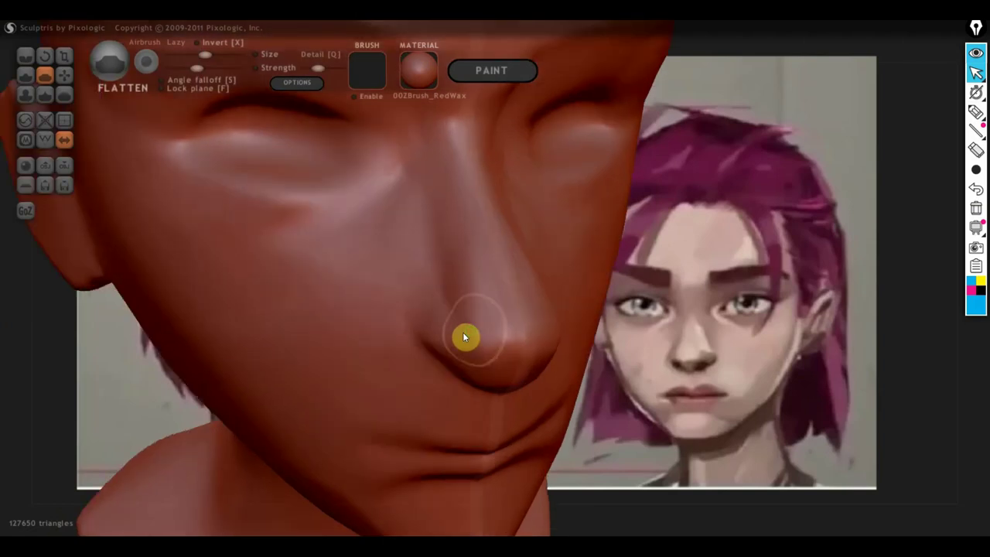
mouse_move(470, 250)
mouse_down()
mouse_move(483, 307)
mouse_move(443, 174)
mouse_up()
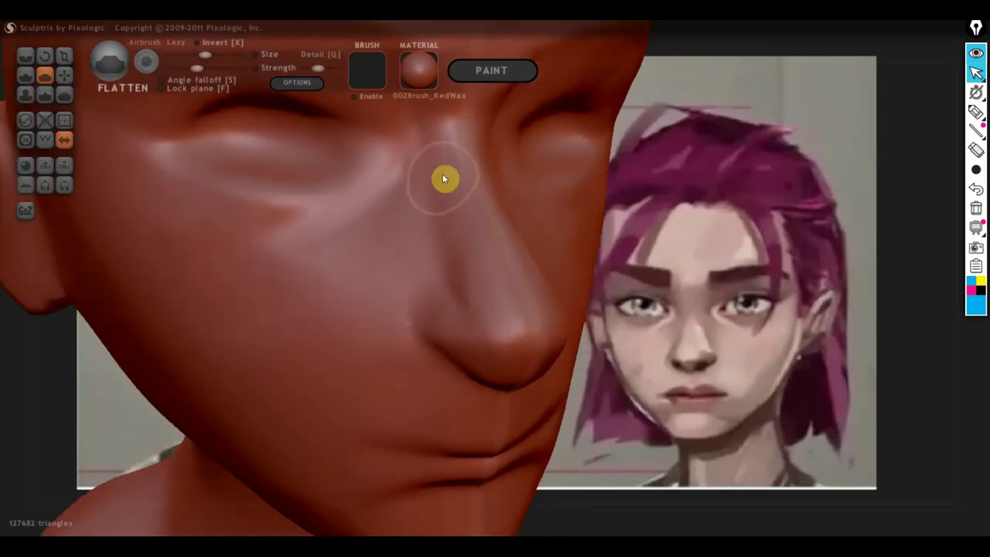
mouse_move(504, 284)
right_down()
mouse_move(498, 294)
mouse_move(496, 250)
mouse_move(526, 229)
right_up()
mouse_move(526, 230)
mouse_down()
mouse_move(496, 220)
mouse_move(506, 239)
mouse_move(500, 270)
mouse_up()
- Build up the nostril and nose wing with small Draw brush strokes
click(25, 75)
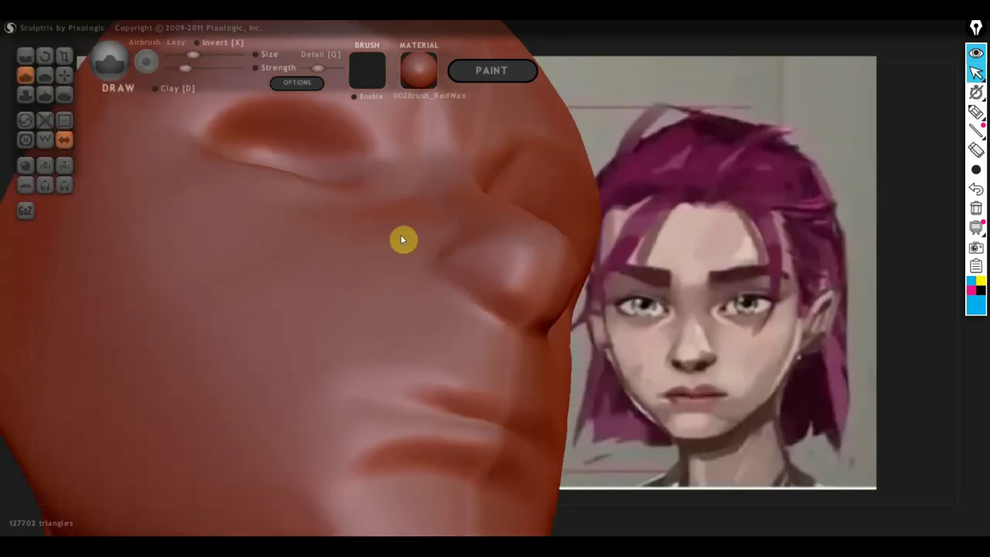
right_drag(401, 235, 490, 289)
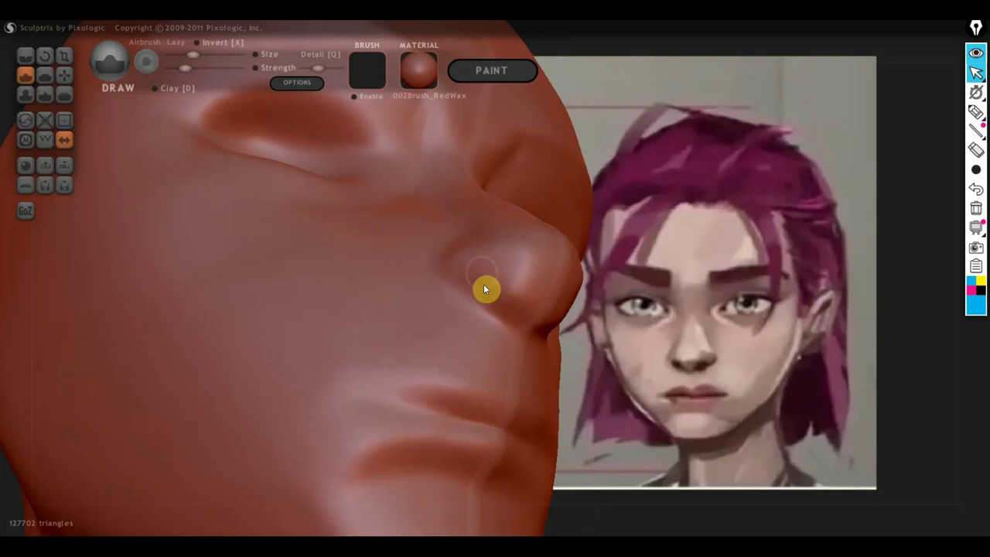
scroll(484, 289, down, 3)
mouse_move(496, 284)
mouse_down()
mouse_move(486, 284)
mouse_move(510, 296)
mouse_move(499, 288)
mouse_up()
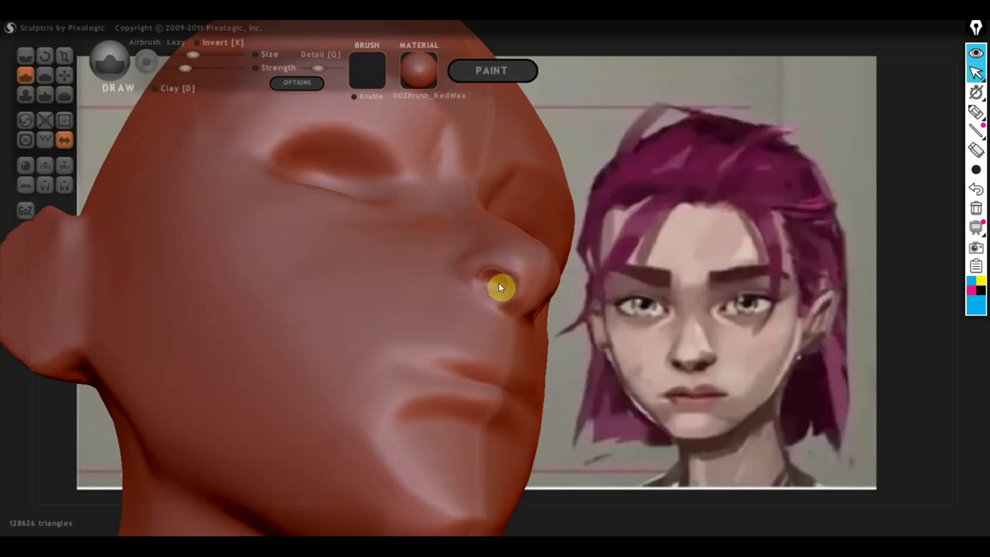
mouse_move(494, 280)
right_down()
mouse_move(405, 358)
mouse_move(199, 366)
mouse_move(394, 355)
mouse_move(371, 361)
right_up()
- Adjust the zoom and make Grab the active brush
scroll(353, 348, down, 3)
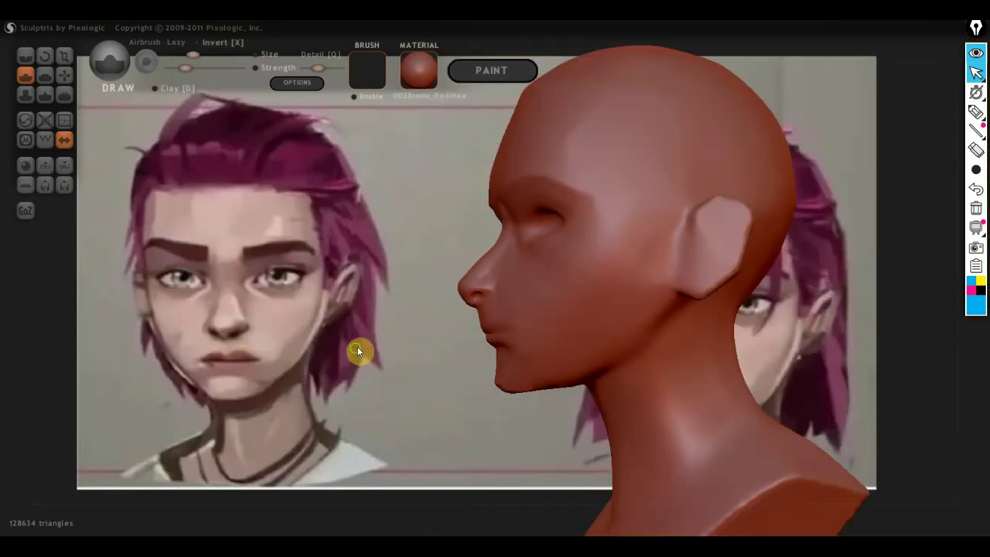
scroll(347, 348, up, 2)
scroll(380, 347, up, 2)
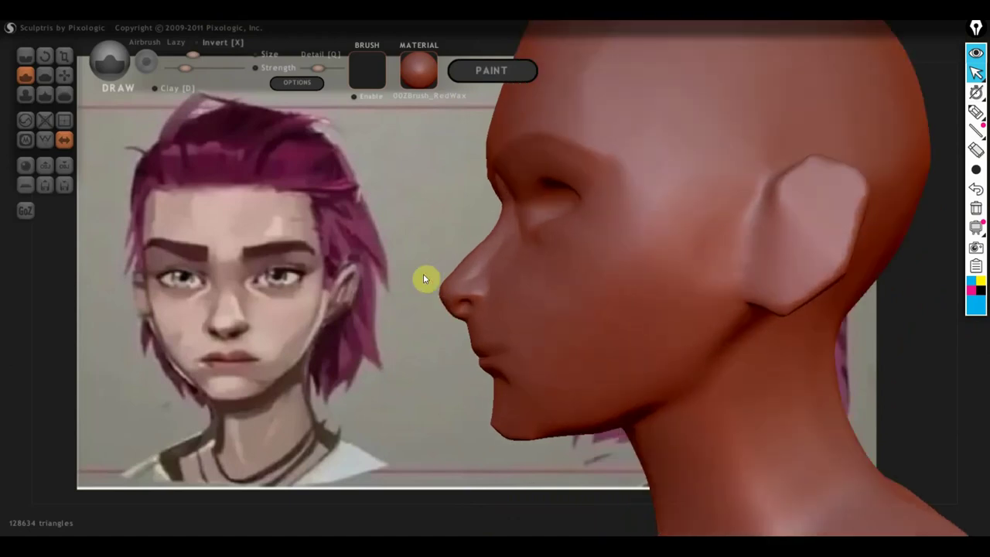
click(64, 75)
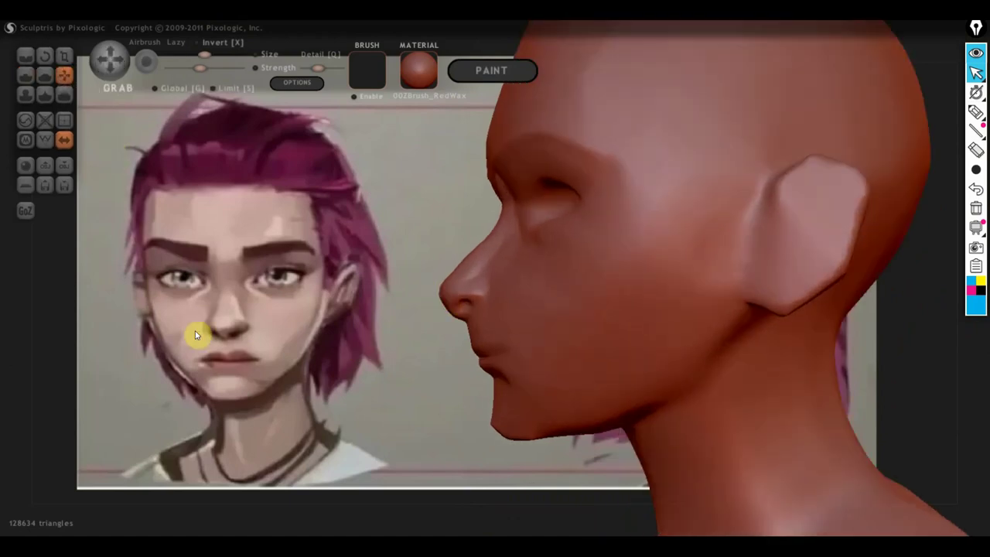
- Mark the nose base and cheek curve on the reference, then clear the marks
click(976, 112)
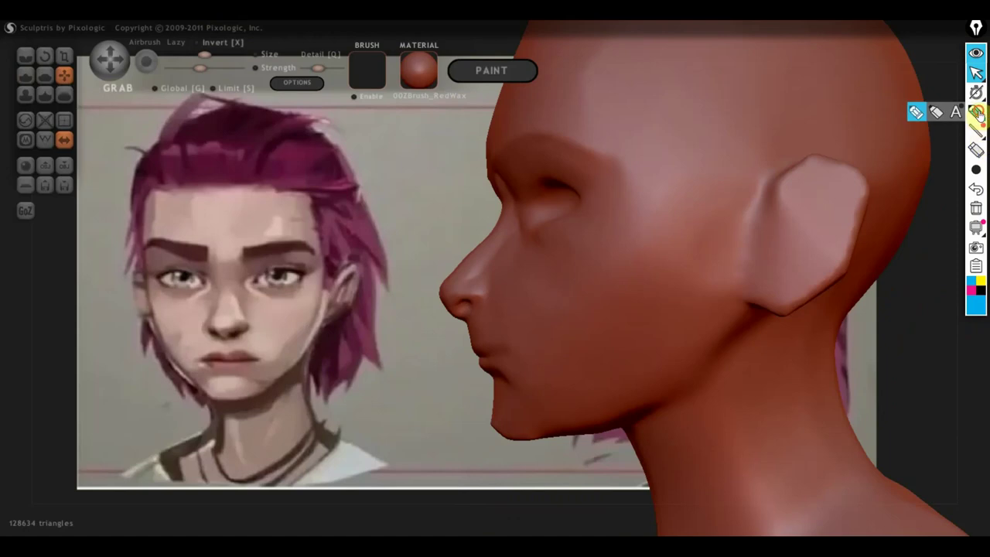
mouse_move(214, 331)
mouse_down()
mouse_move(229, 340)
mouse_move(212, 328)
mouse_up()
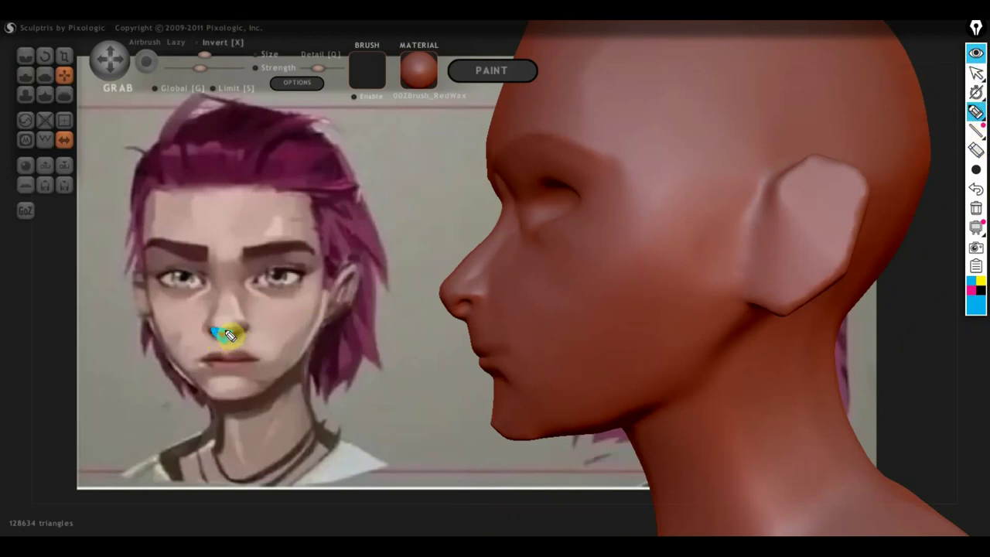
drag(288, 308, 301, 331)
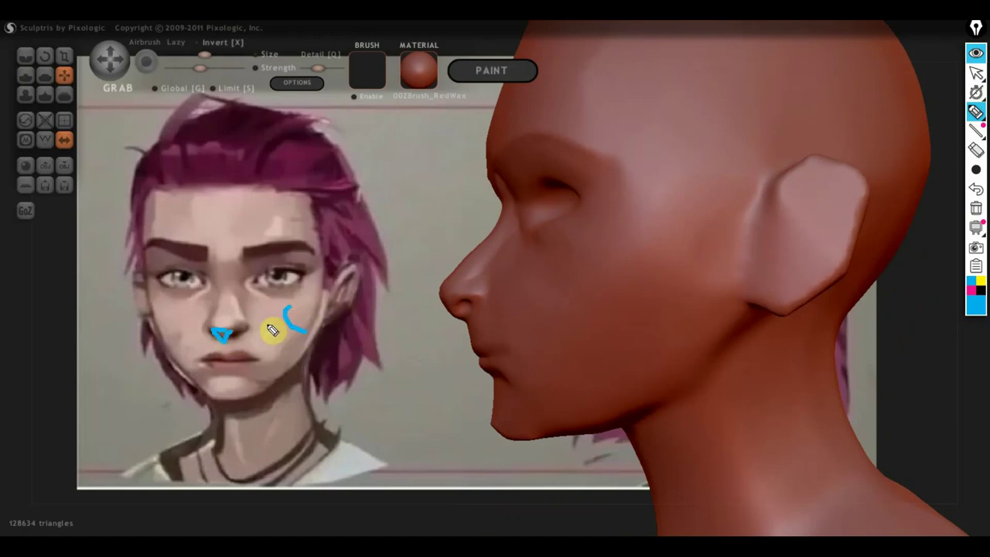
mouse_move(267, 323)
mouse_down()
mouse_move(287, 350)
mouse_move(300, 302)
mouse_up()
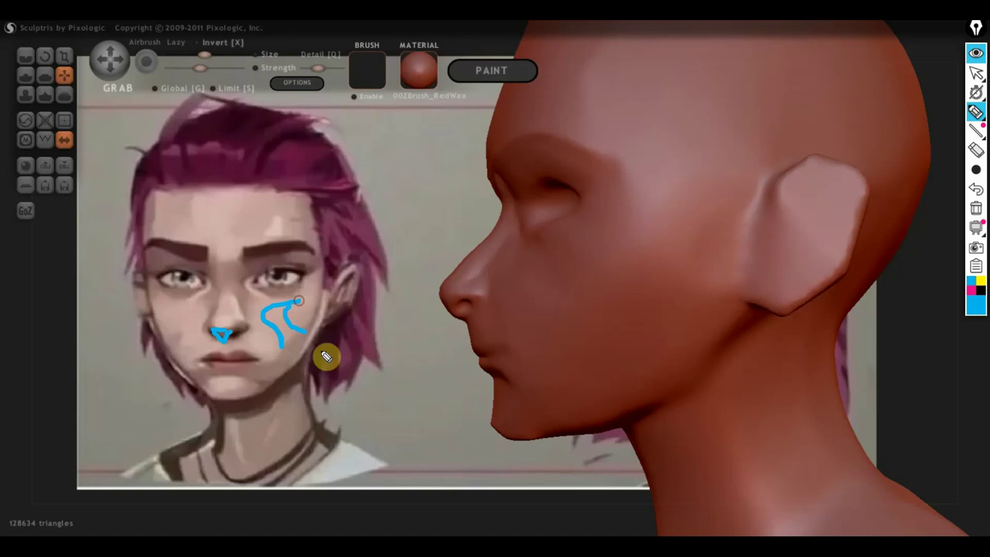
click(976, 209)
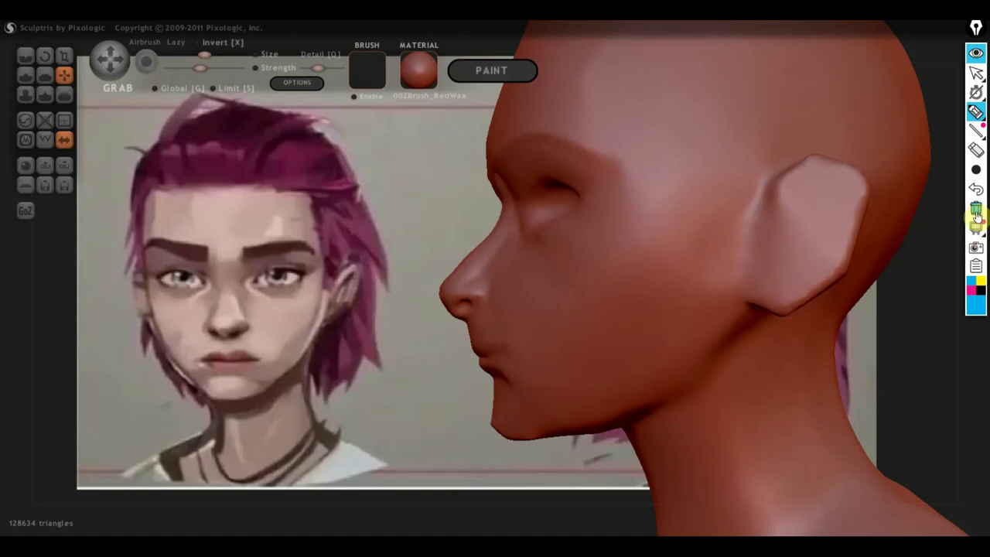
click(977, 72)
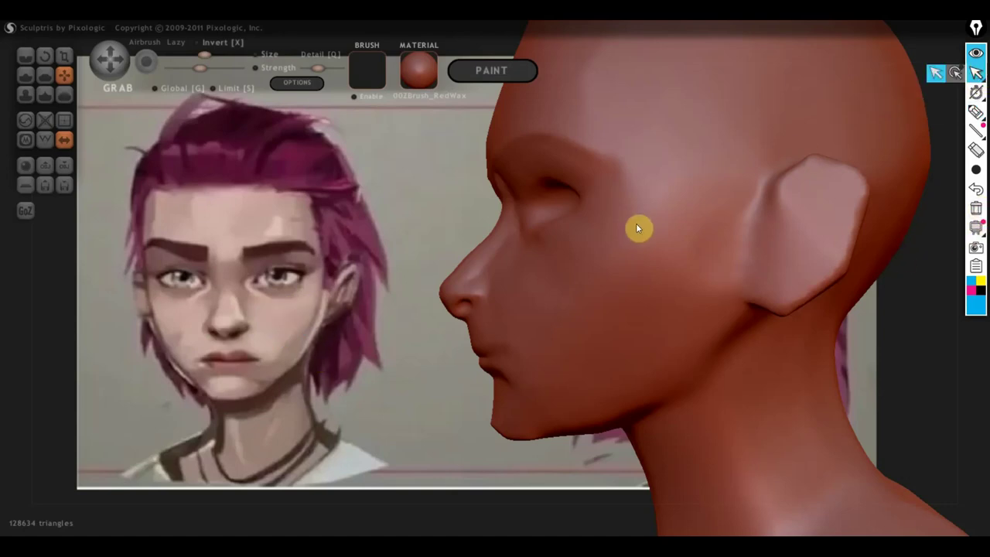
- From a front view, build up and refine the upper lip with Draw strokes
drag(352, 359, 627, 343)
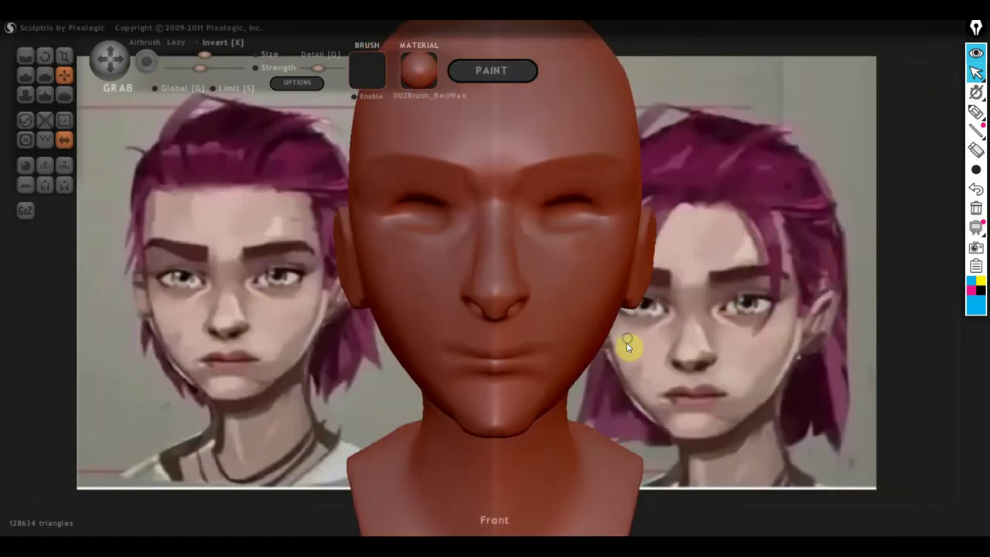
scroll(656, 353, up, 2)
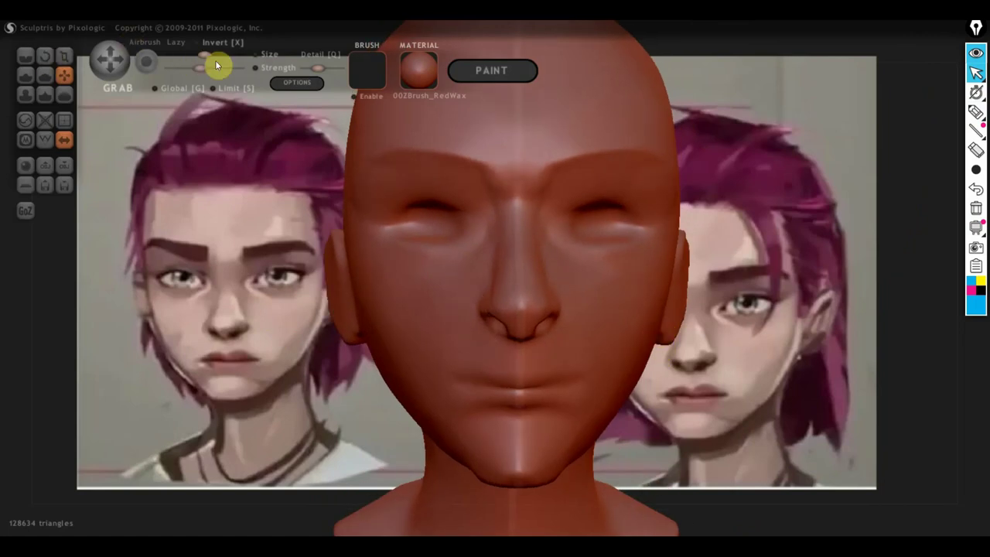
click(25, 75)
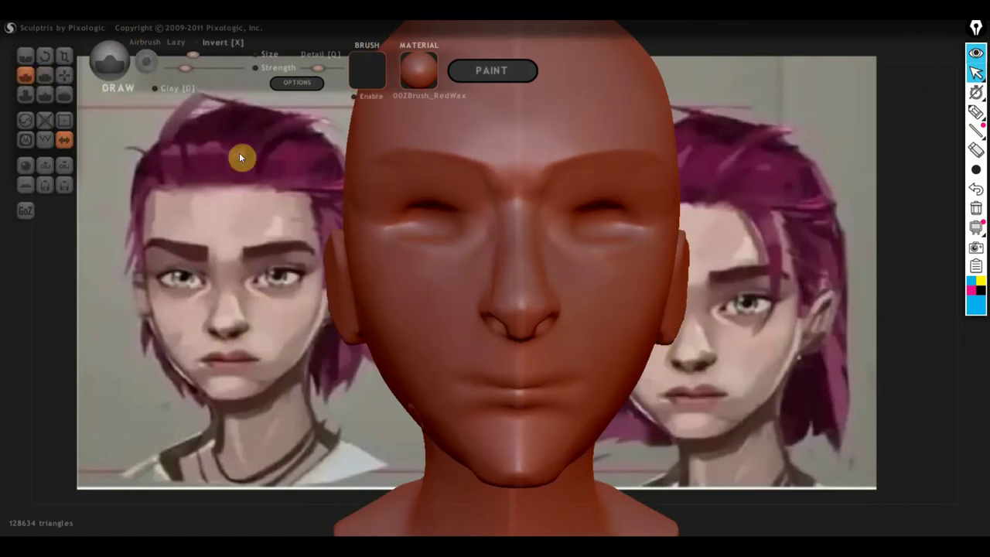
scroll(514, 426, up, 2)
right_drag(517, 425, 506, 410)
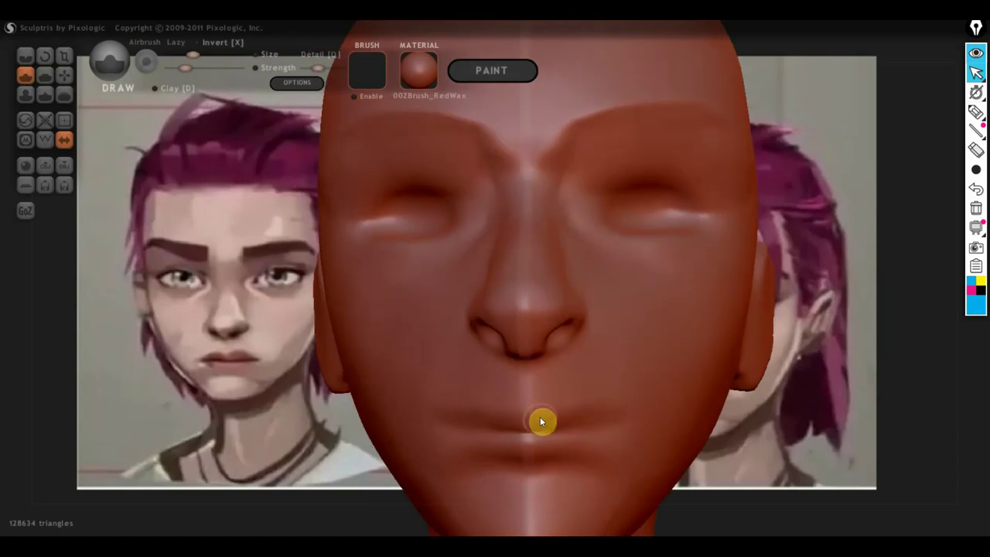
mouse_move(539, 420)
mouse_down()
mouse_move(500, 407)
mouse_move(447, 417)
mouse_up()
drag(531, 420, 471, 421)
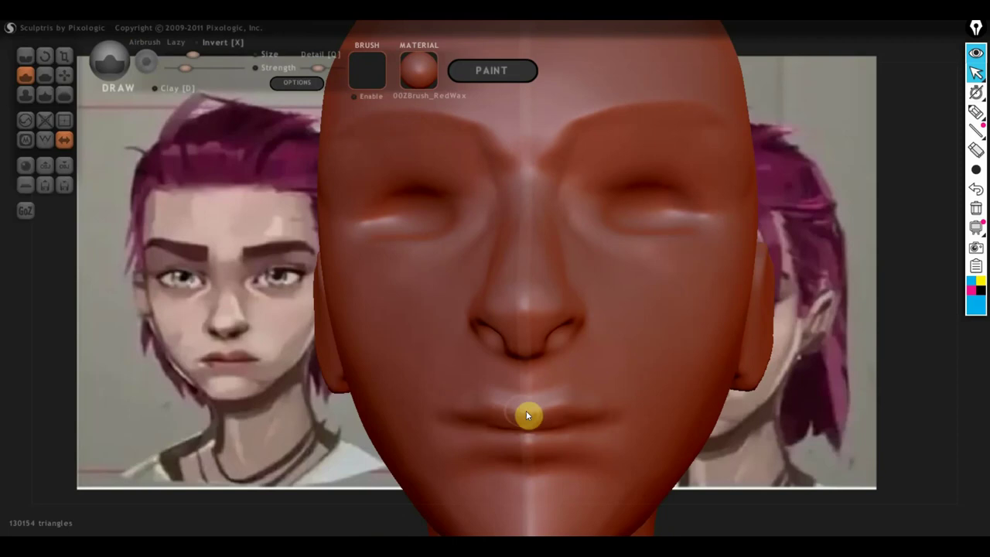
drag(531, 413, 446, 410)
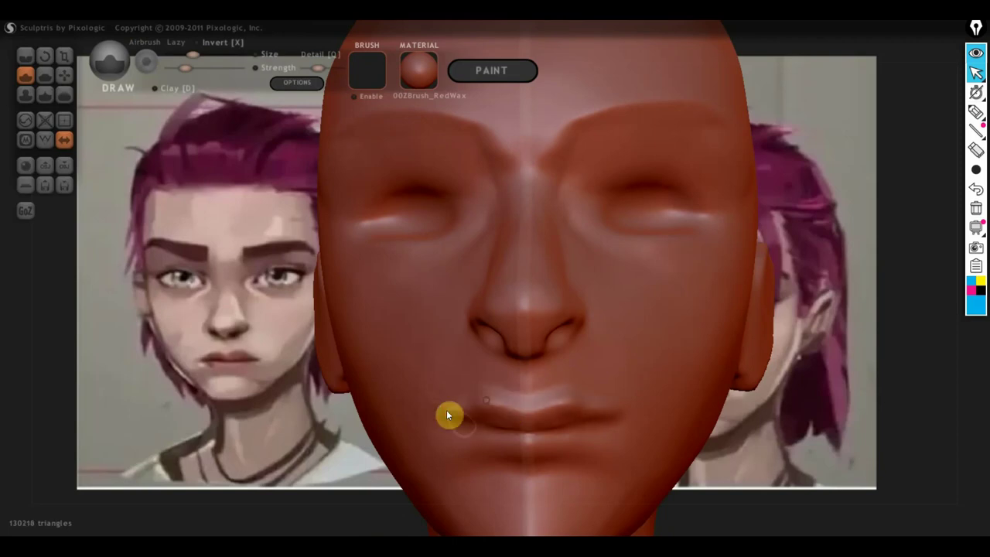
- Add further volume and refining strokes to the lips
scroll(531, 414, down, 2)
scroll(544, 412, down, 1)
scroll(541, 400, up, 2)
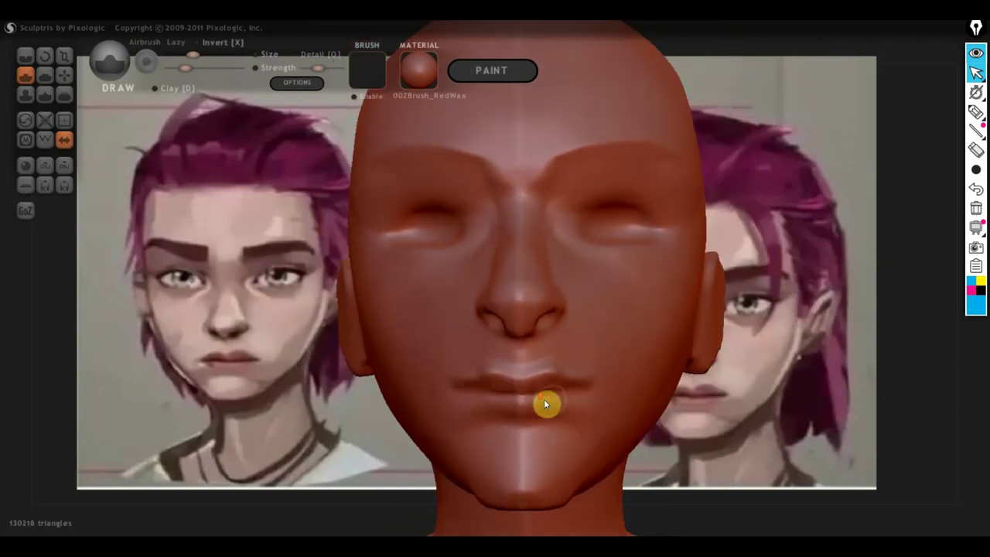
drag(473, 402, 501, 399)
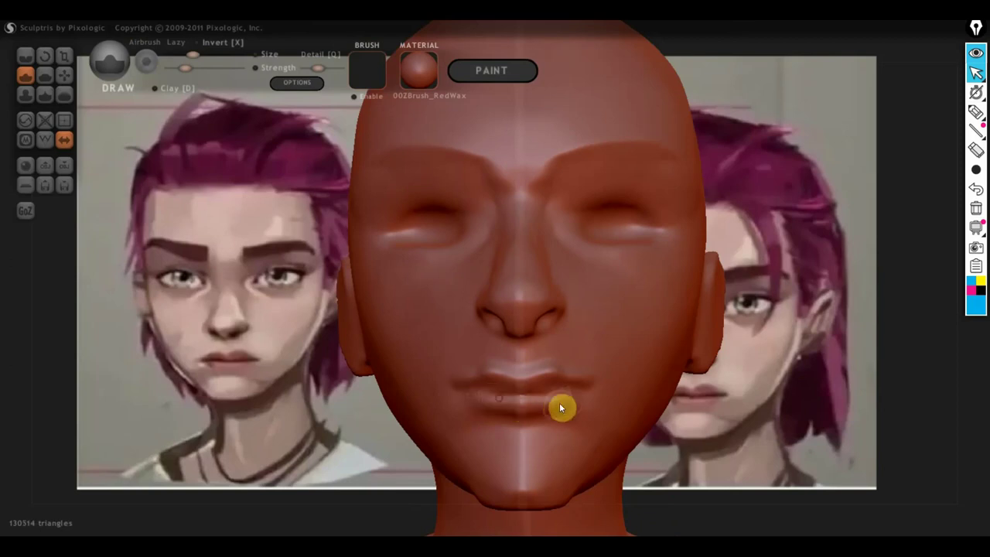
mouse_move(562, 407)
right_down()
mouse_move(520, 437)
mouse_move(523, 402)
mouse_move(472, 398)
mouse_move(546, 392)
mouse_move(453, 392)
right_up()
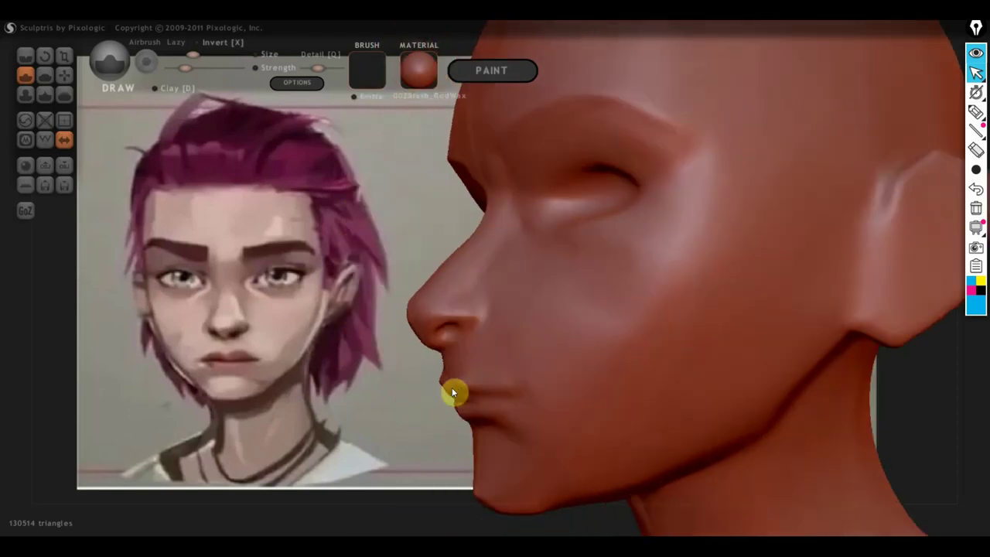
- With Grab in a side profile, pull the lips into a better shape
click(64, 74)
shift+right_drag(361, 280, 540, 365)
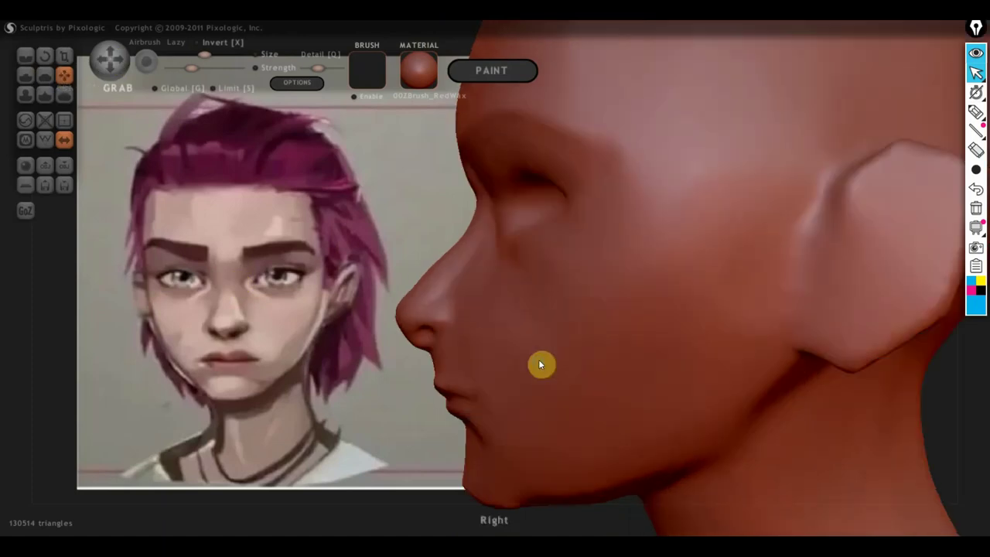
scroll(449, 398, up, 2)
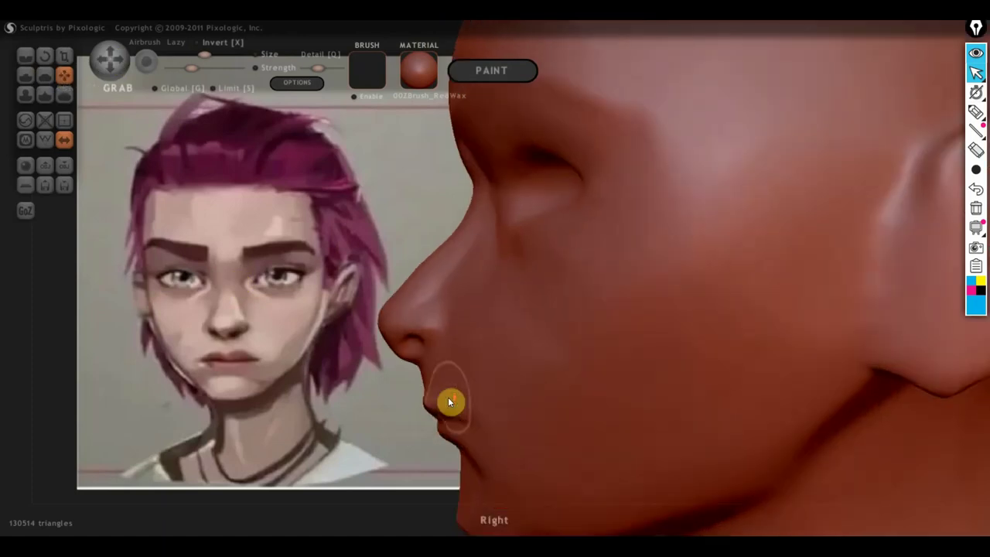
mouse_move(448, 396)
mouse_down()
mouse_move(431, 410)
mouse_move(410, 400)
mouse_move(431, 410)
mouse_move(424, 402)
mouse_move(432, 430)
mouse_up()
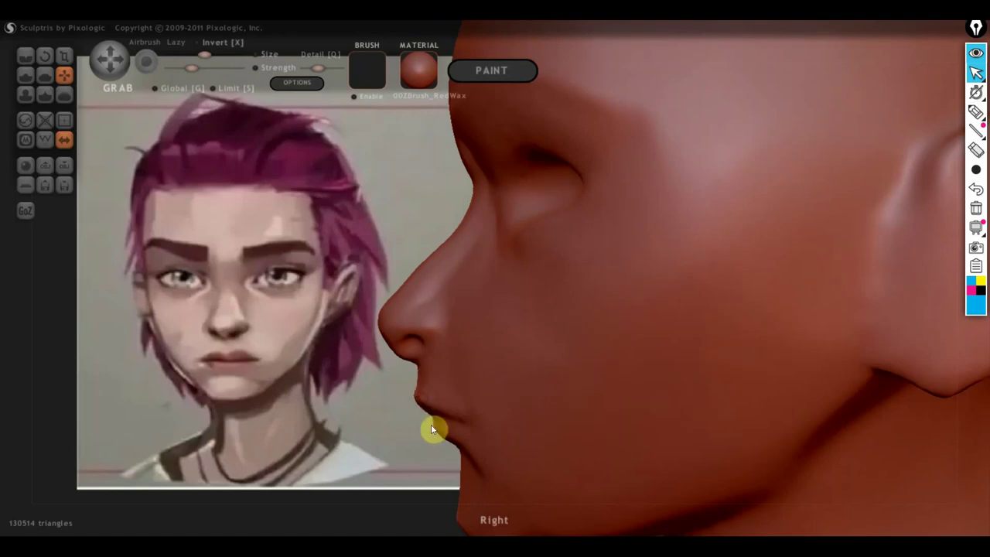
scroll(440, 442, down, 2)
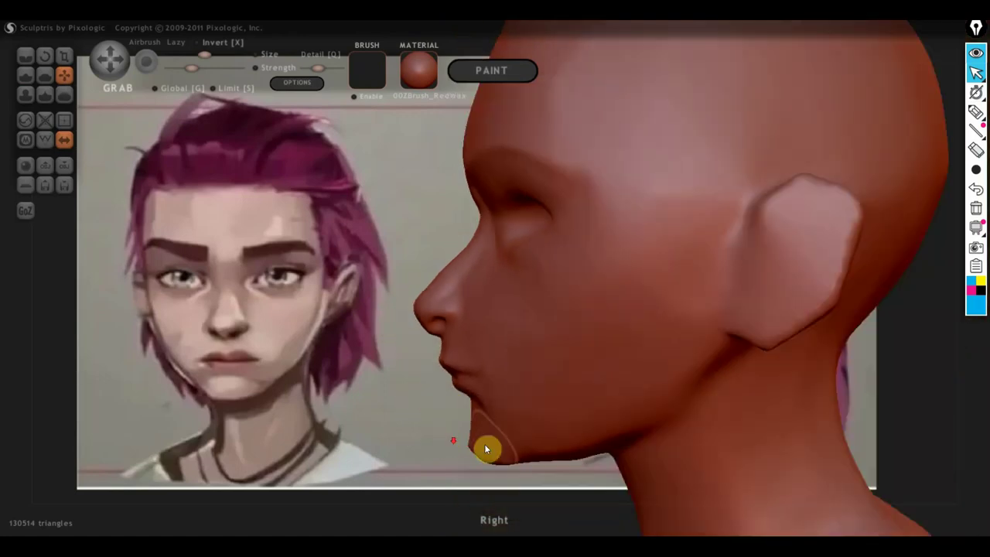
scroll(484, 444, down, 2)
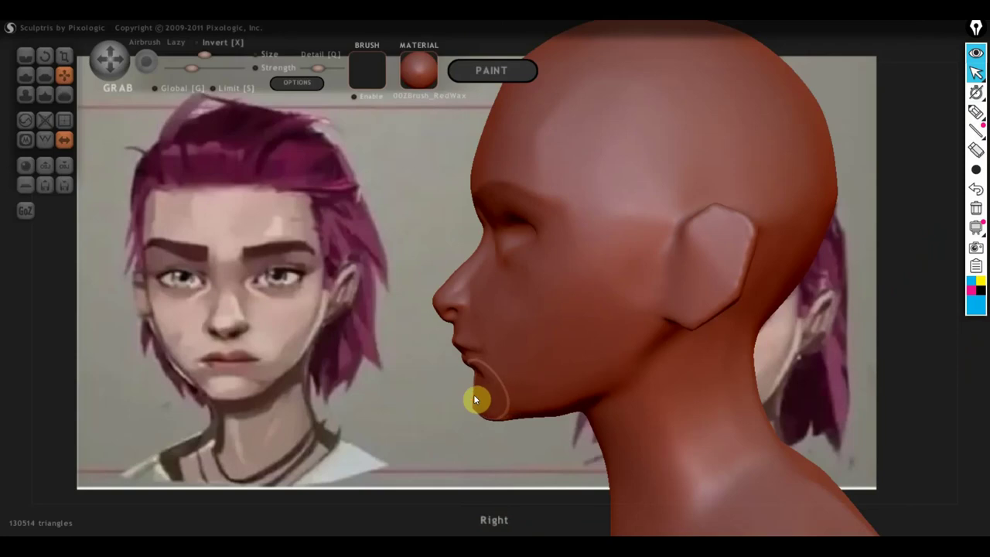
- Pull the chin down and forward, and ease the lower jawline down and back
mouse_move(472, 399)
mouse_down()
mouse_move(489, 420)
mouse_move(480, 411)
mouse_move(517, 423)
mouse_up()
scroll(565, 411, down, 2)
scroll(548, 407, down, 2)
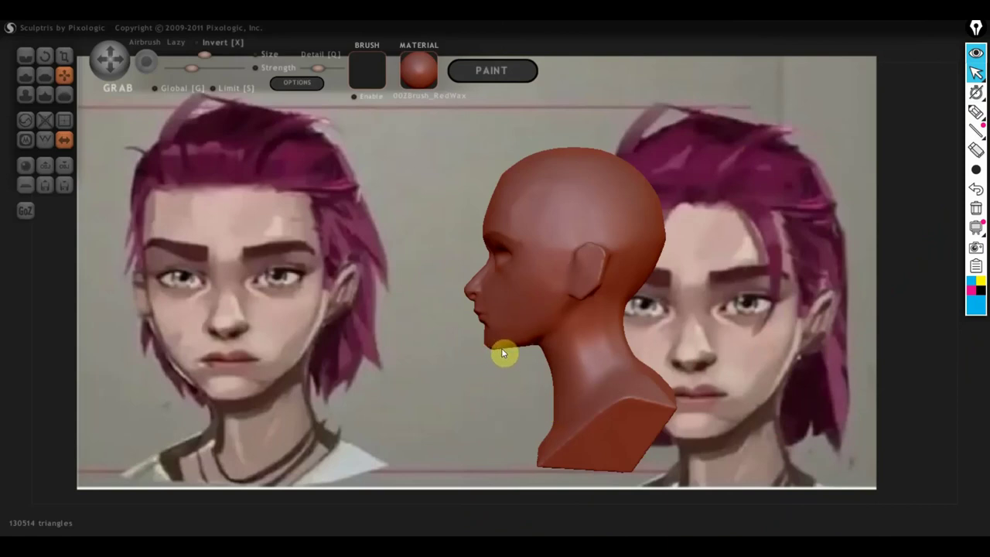
drag(500, 352, 495, 325)
mouse_move(452, 360)
mouse_down()
mouse_move(647, 369)
mouse_move(608, 353)
mouse_move(411, 354)
mouse_move(421, 356)
mouse_up()
scroll(608, 354, up, 3)
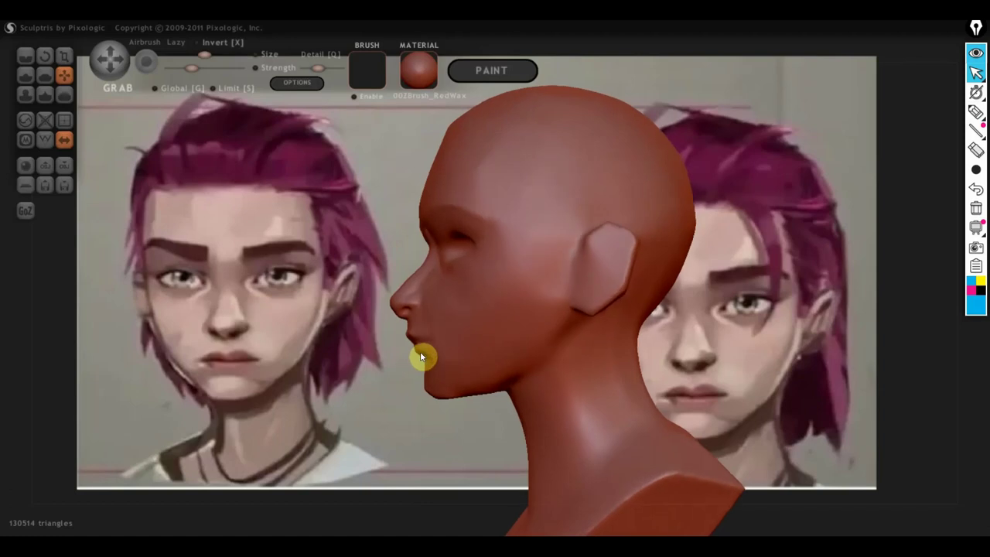
scroll(491, 320, down, 1)
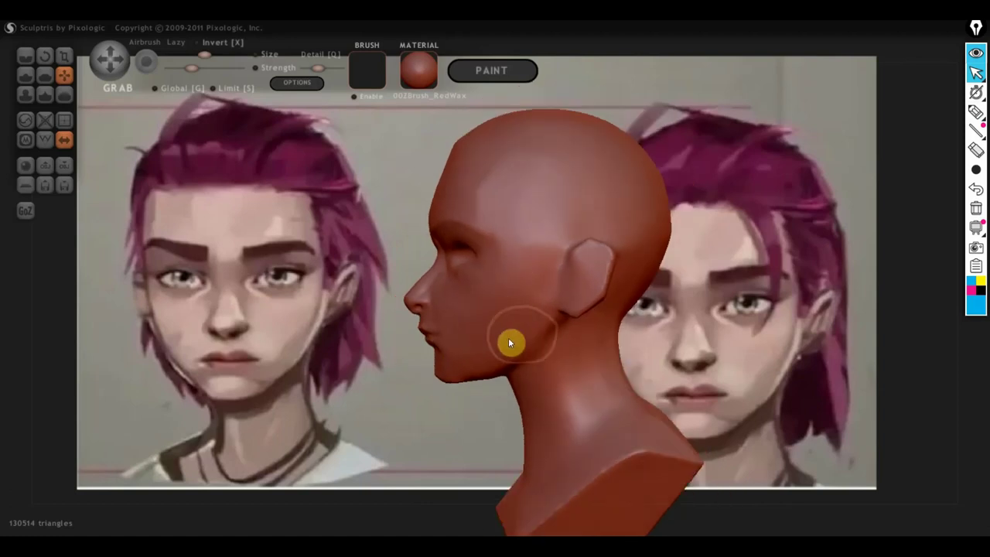
click(25, 56)
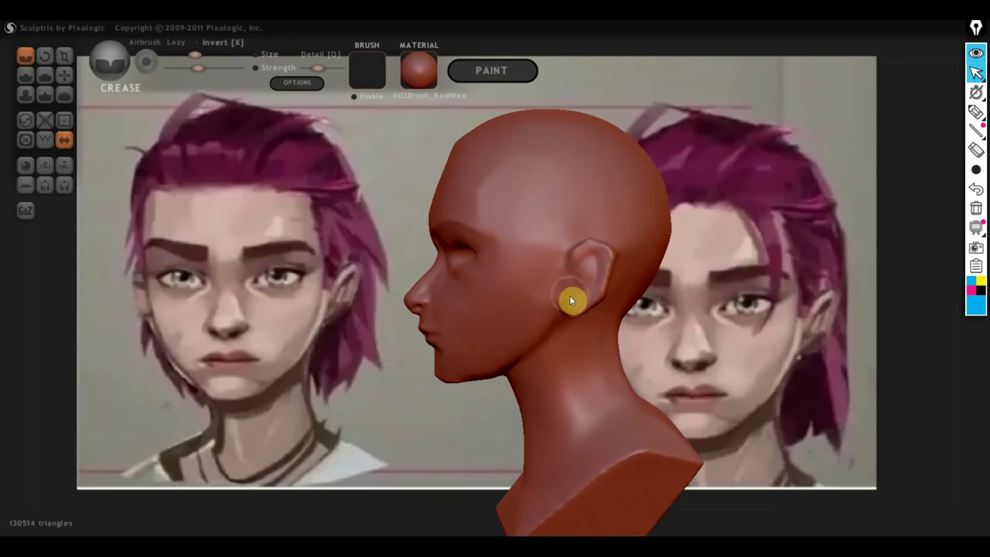
- Orbit the head between side, three-quarter and front views to review it
mouse_move(570, 299)
right_down()
mouse_move(586, 311)
mouse_move(748, 305)
right_up()
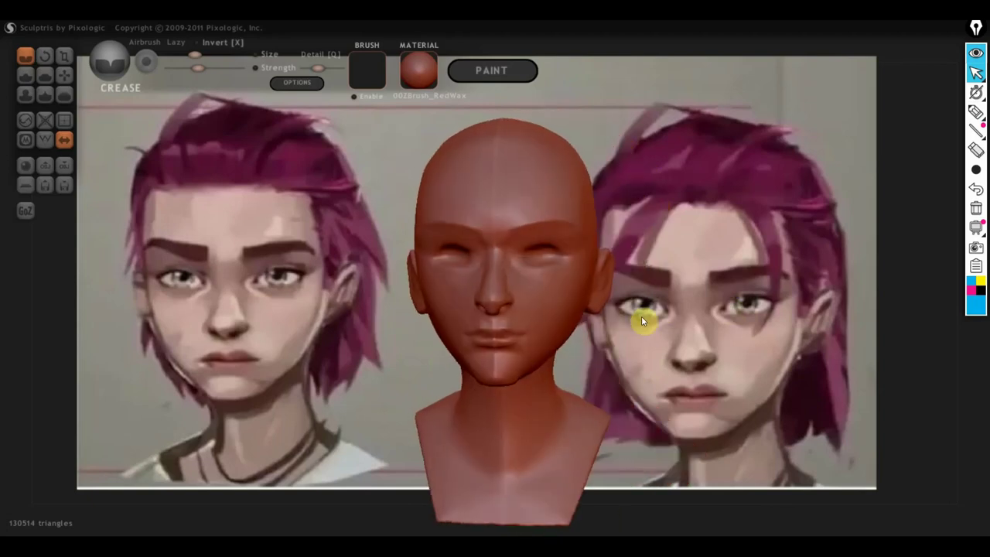
scroll(588, 333, up, 3)
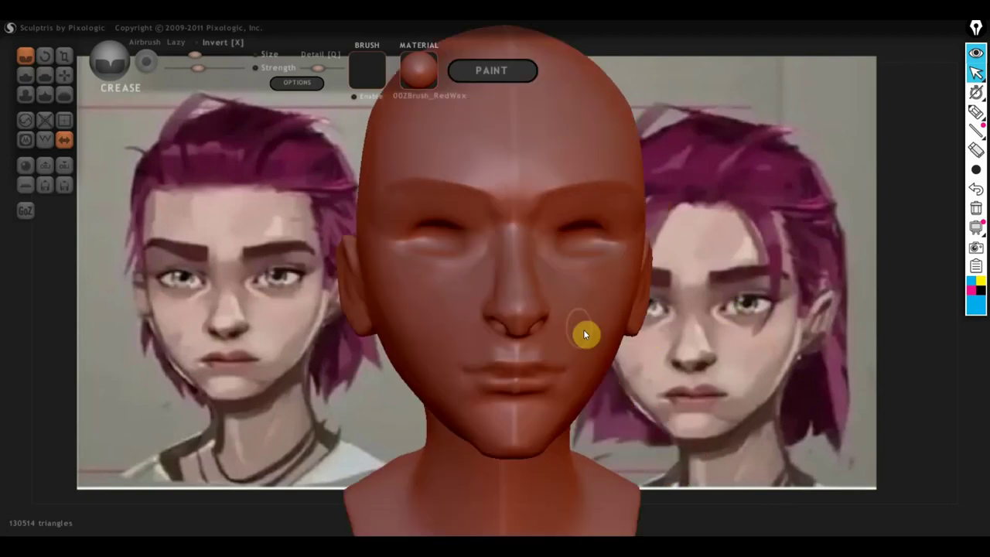
mouse_move(502, 297)
right_down()
mouse_move(547, 310)
mouse_move(513, 287)
mouse_move(684, 362)
mouse_move(634, 347)
mouse_move(375, 374)
right_up()
scroll(681, 361, down, 2)
scroll(674, 360, down, 1)
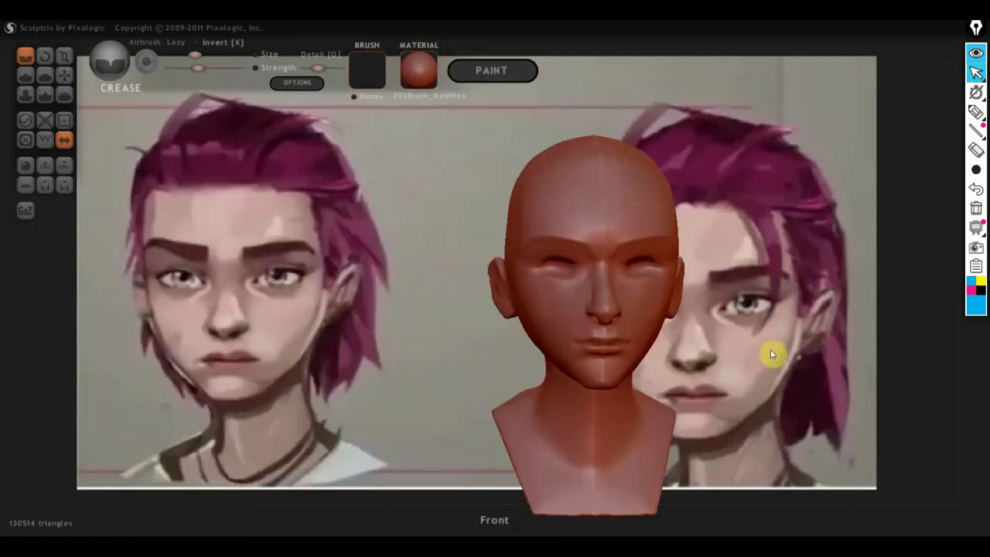
alt+right_drag(772, 354, 655, 343)
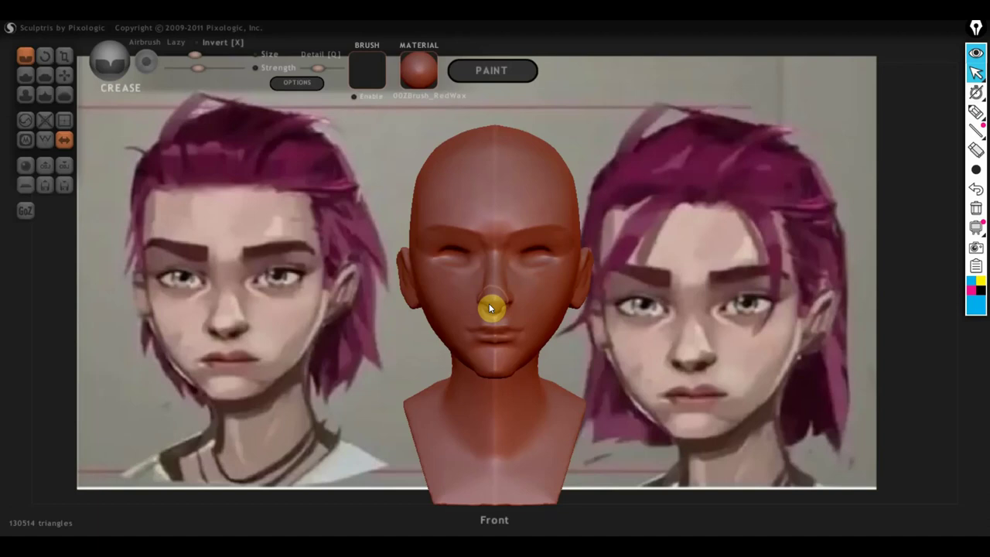
right_drag(489, 304, 689, 308)
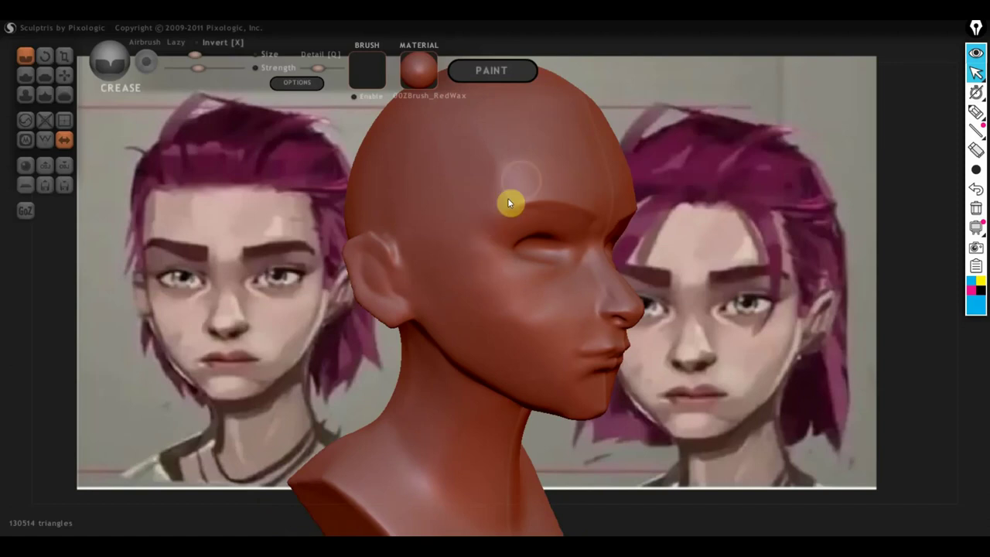
mouse_move(516, 237)
right_down()
mouse_move(422, 261)
mouse_move(355, 251)
right_up()
- With the Draw brush, deepen the eye socket and carve the upper eyelid crease outward
click(25, 75)
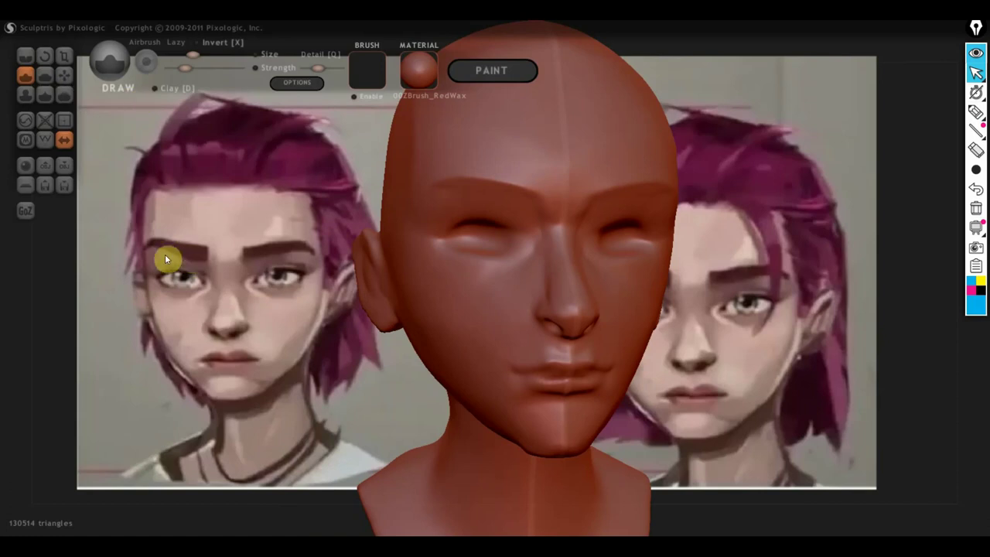
scroll(210, 264, up, 2)
mouse_move(230, 200)
right_down()
mouse_move(301, 234)
mouse_move(353, 232)
mouse_move(338, 188)
mouse_move(417, 187)
right_up()
scroll(442, 246, up, 3)
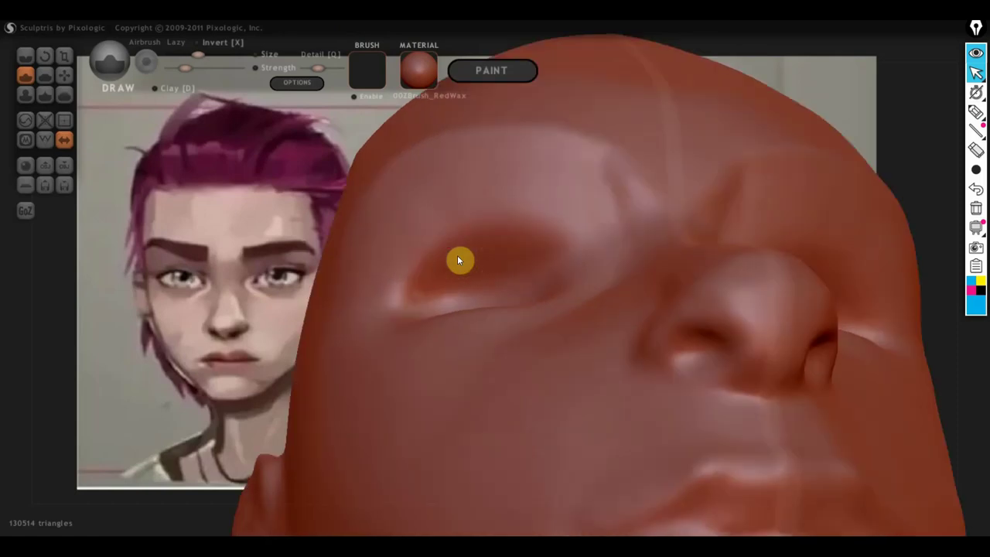
mouse_move(459, 261)
mouse_down()
mouse_move(533, 245)
mouse_move(426, 263)
mouse_move(486, 247)
mouse_move(385, 294)
mouse_move(424, 259)
mouse_move(495, 235)
mouse_up()
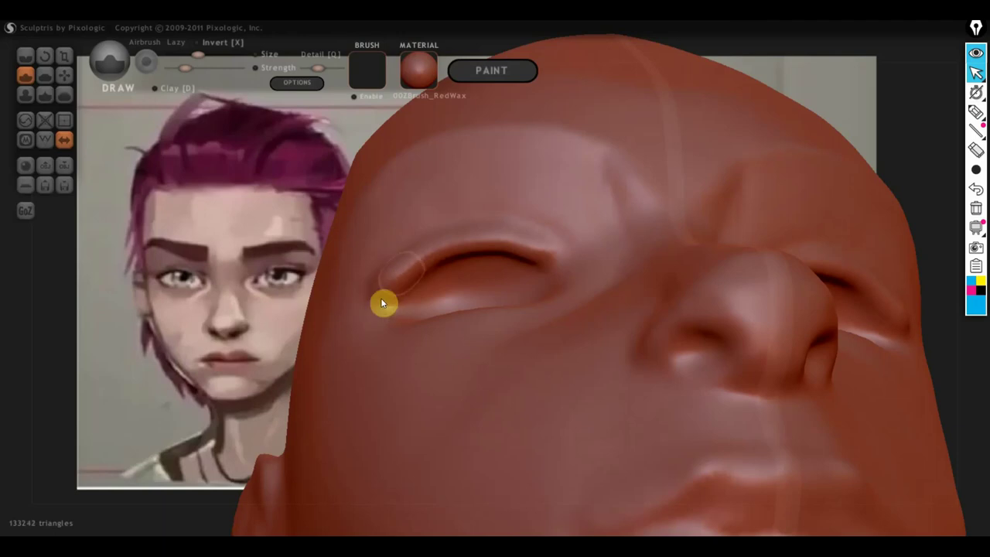
drag(477, 239, 562, 249)
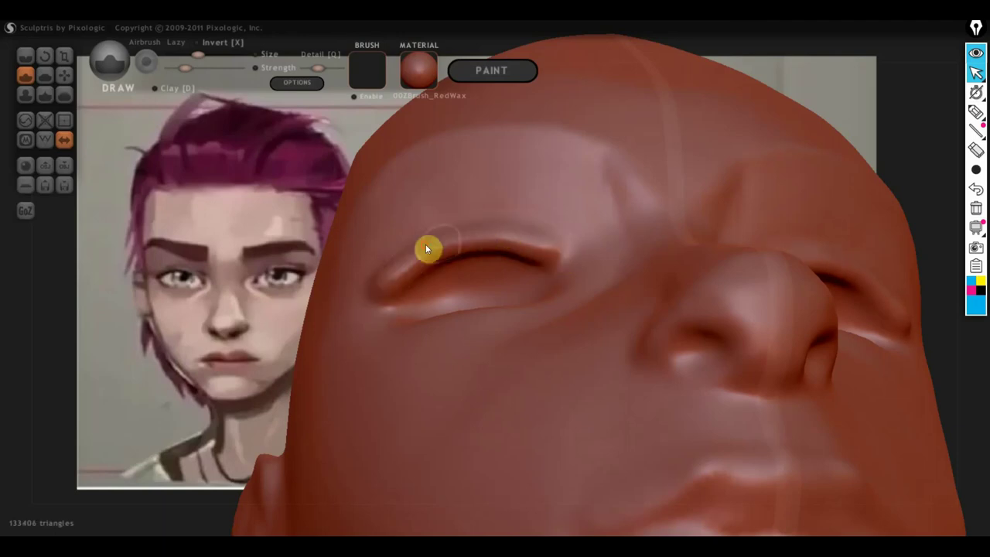
- Build up and fill out the area beneath the eye
scroll(426, 246, down, 3)
scroll(488, 240, down, 2)
mouse_move(341, 314)
mouse_down()
mouse_move(454, 345)
mouse_move(451, 393)
mouse_move(579, 405)
mouse_move(460, 398)
mouse_move(456, 421)
mouse_up()
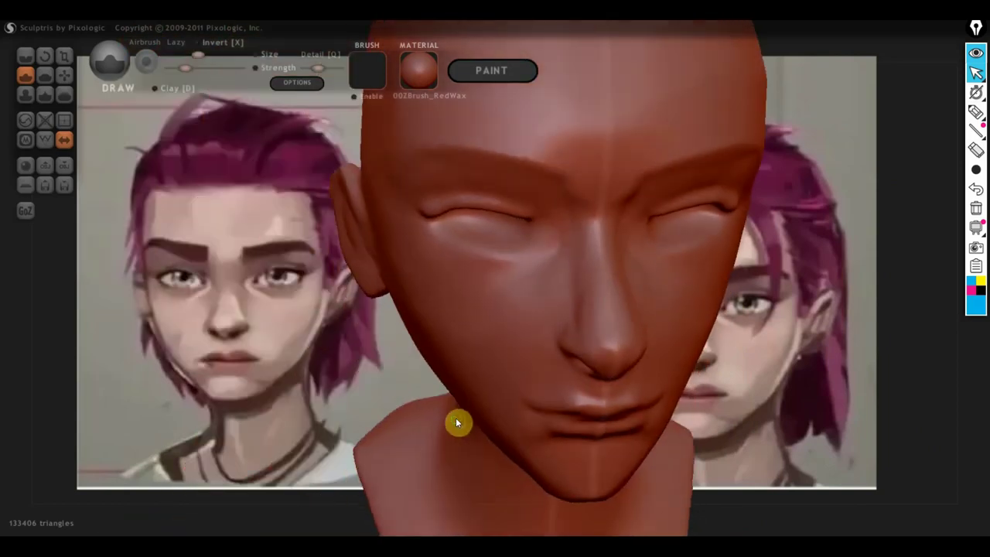
scroll(464, 371, up, 3)
scroll(482, 280, up, 2)
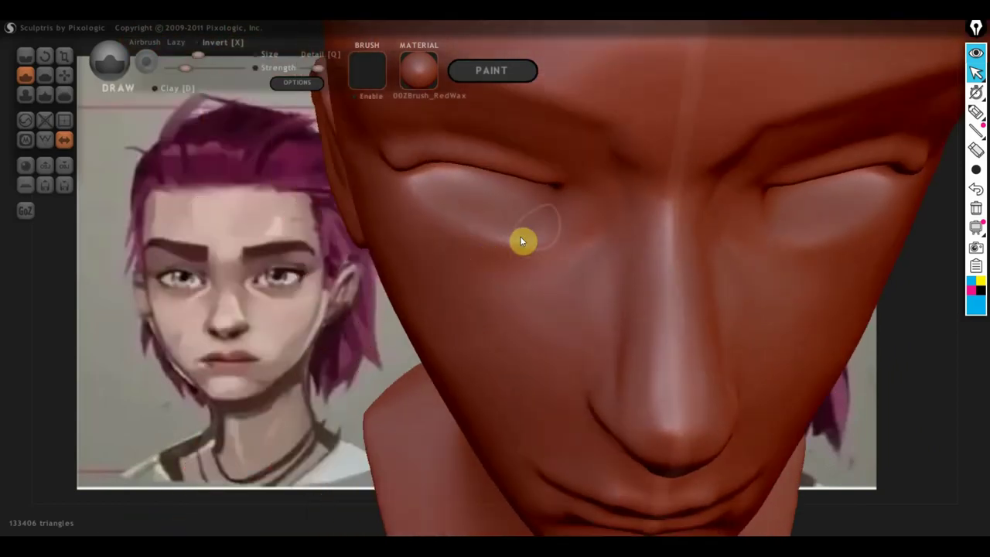
mouse_move(532, 228)
mouse_down()
mouse_move(436, 212)
mouse_move(447, 212)
mouse_up()
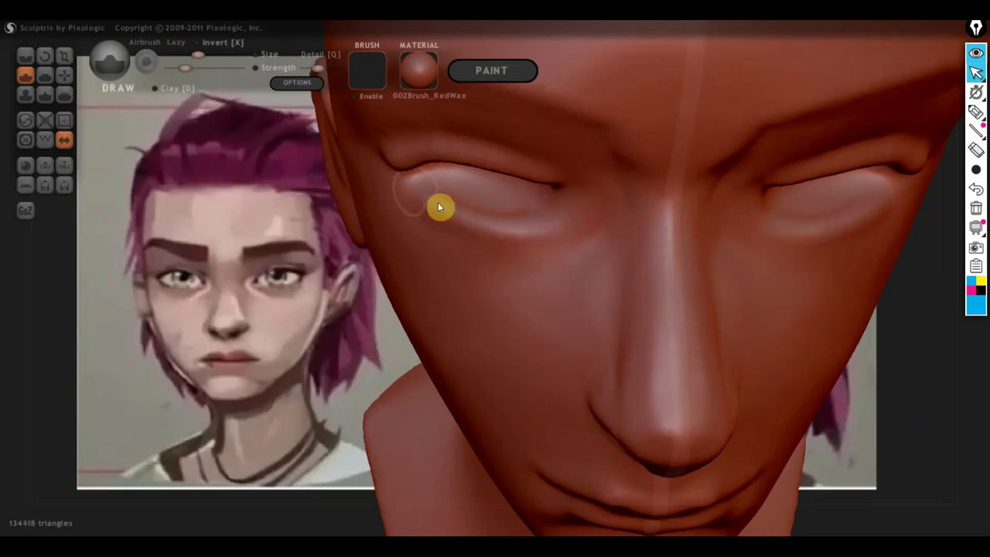
mouse_move(500, 231)
mouse_down()
mouse_move(420, 194)
mouse_move(554, 227)
mouse_up()
mouse_move(499, 235)
right_down()
mouse_move(436, 230)
mouse_move(510, 301)
mouse_move(509, 325)
mouse_move(515, 288)
mouse_move(504, 309)
right_up()
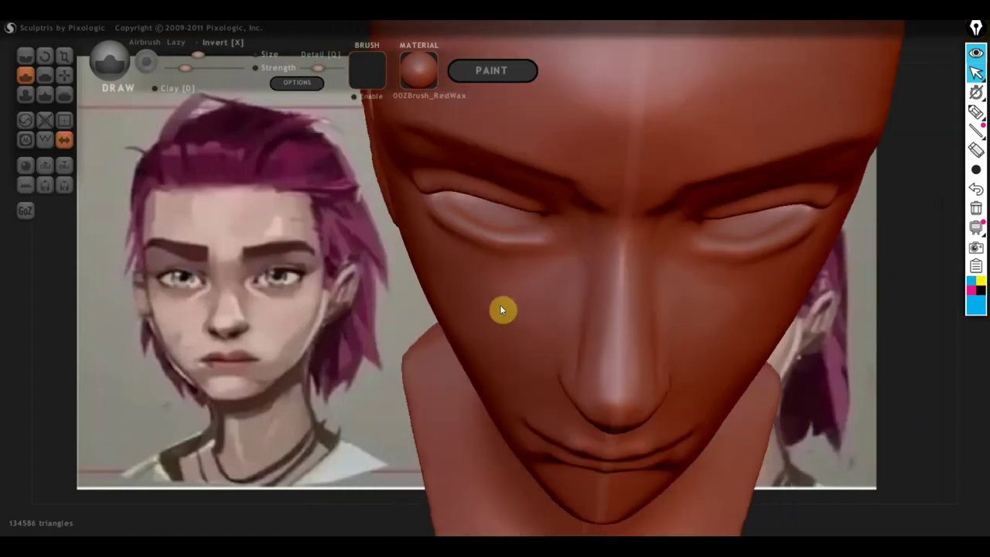
- With Grab, slightly nudge the eyelid area and the cheek
click(62, 75)
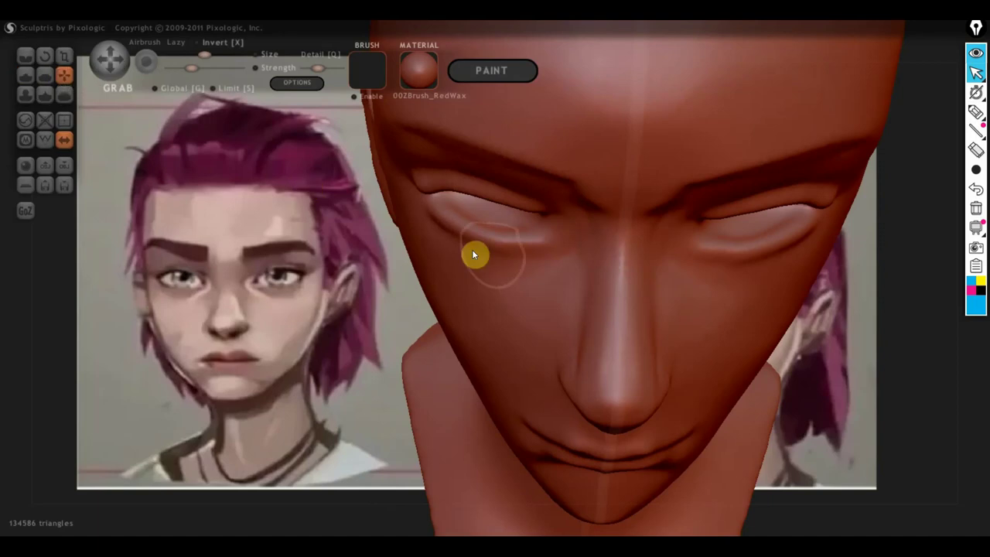
scroll(478, 247, down, 3)
drag(480, 246, 475, 255)
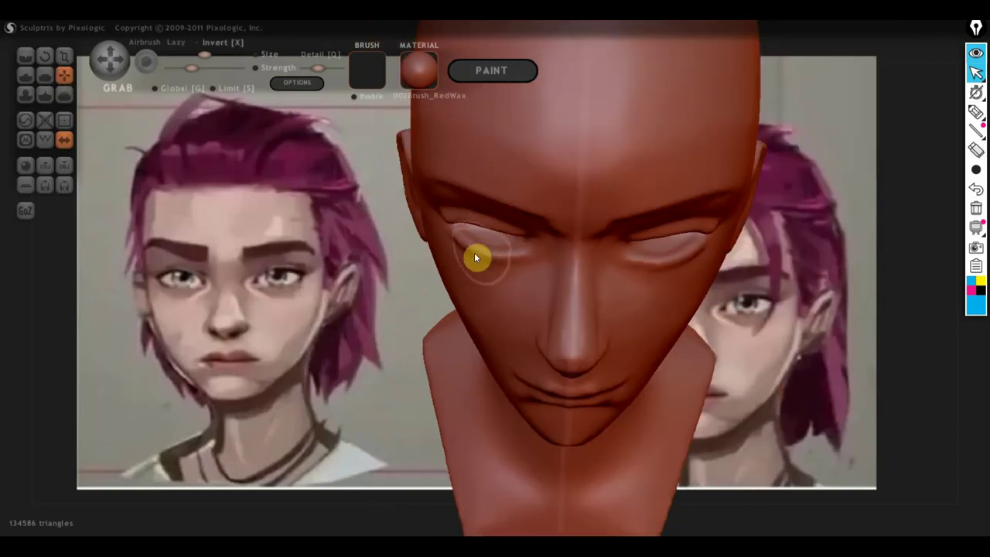
scroll(473, 294, down, 2)
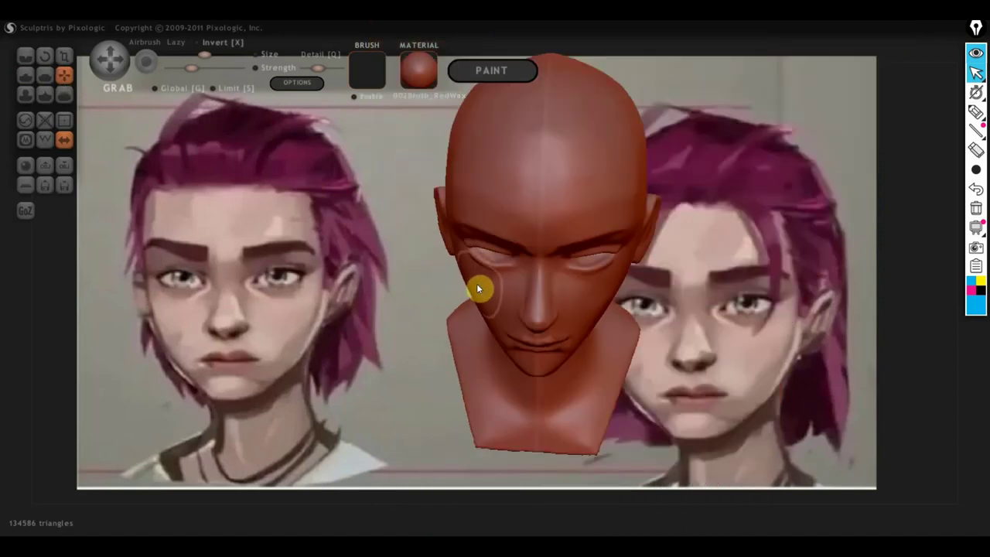
drag(474, 284, 462, 289)
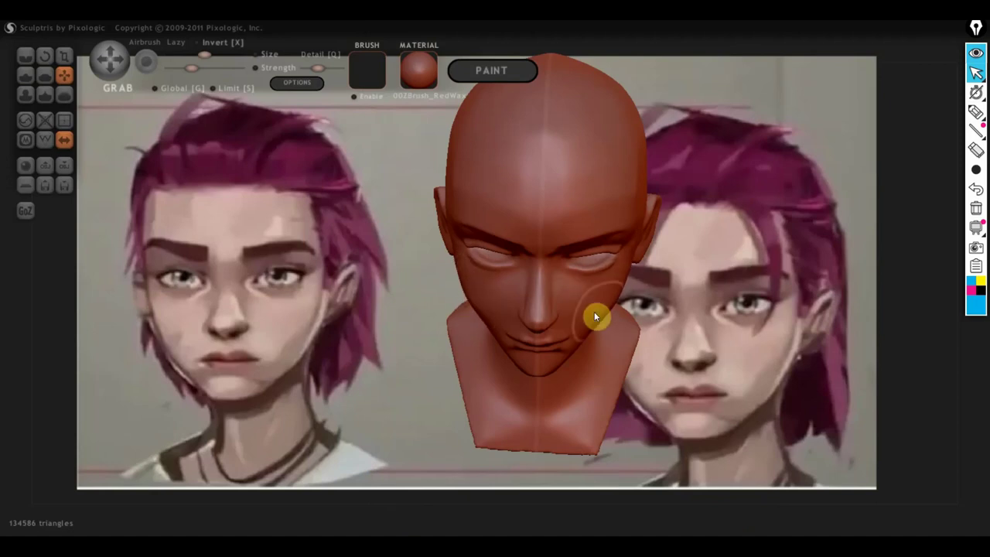
- Compare the head from above, left profile, front and three-quarter, then enable the Epic Pen highlighter
right_drag(594, 312, 588, 342)
scroll(593, 339, up, 2)
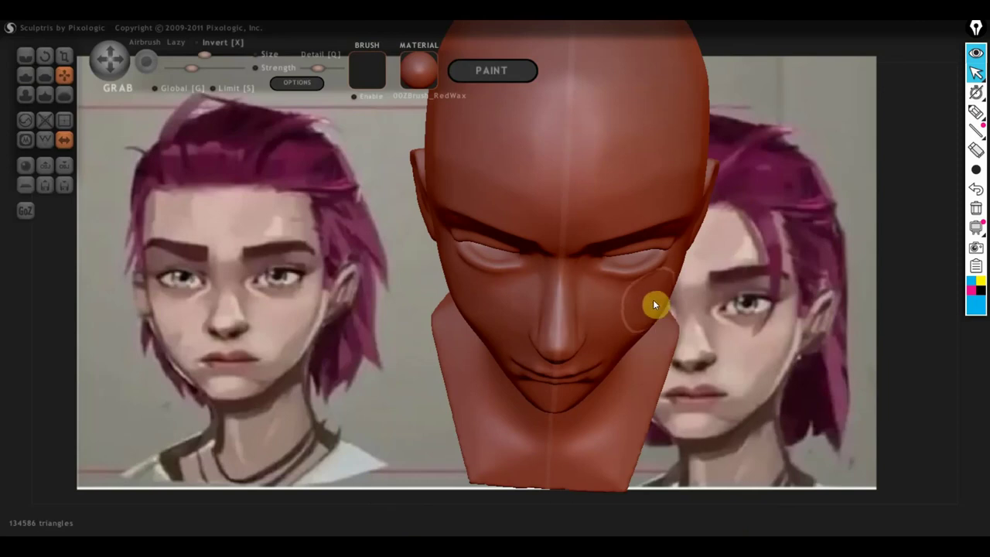
right_drag(664, 313, 507, 282)
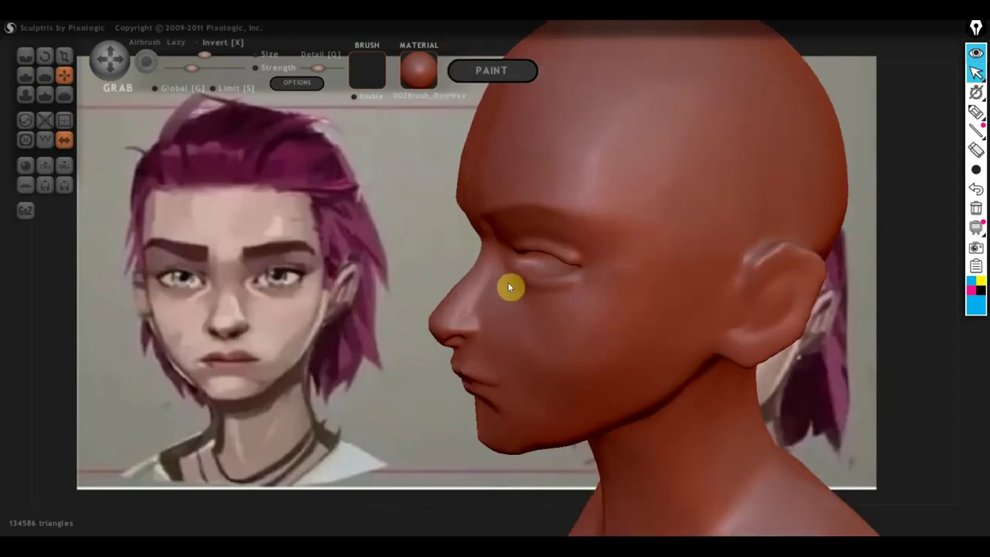
scroll(546, 285, down, 2)
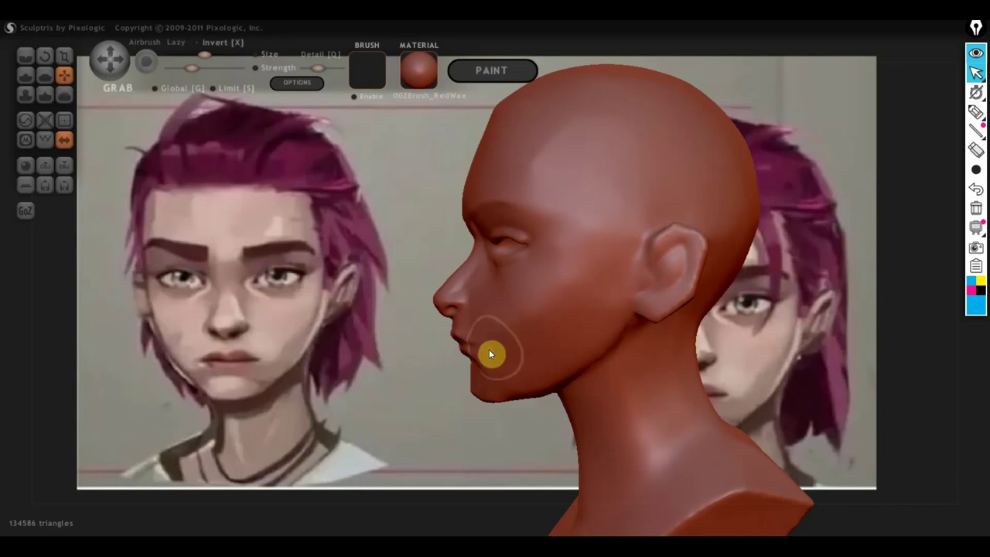
mouse_move(518, 353)
right_down()
mouse_move(663, 354)
mouse_move(641, 339)
right_up()
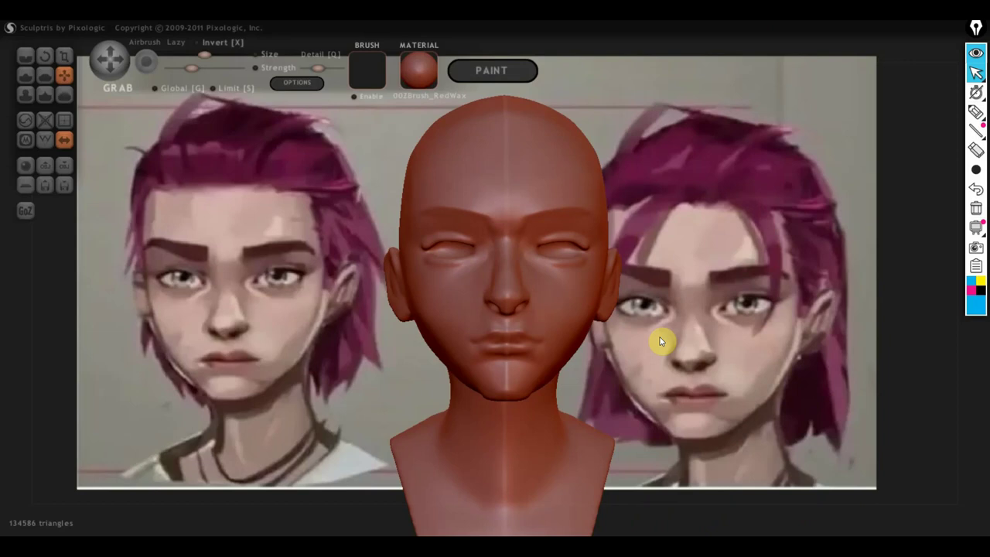
right_drag(636, 350, 763, 360)
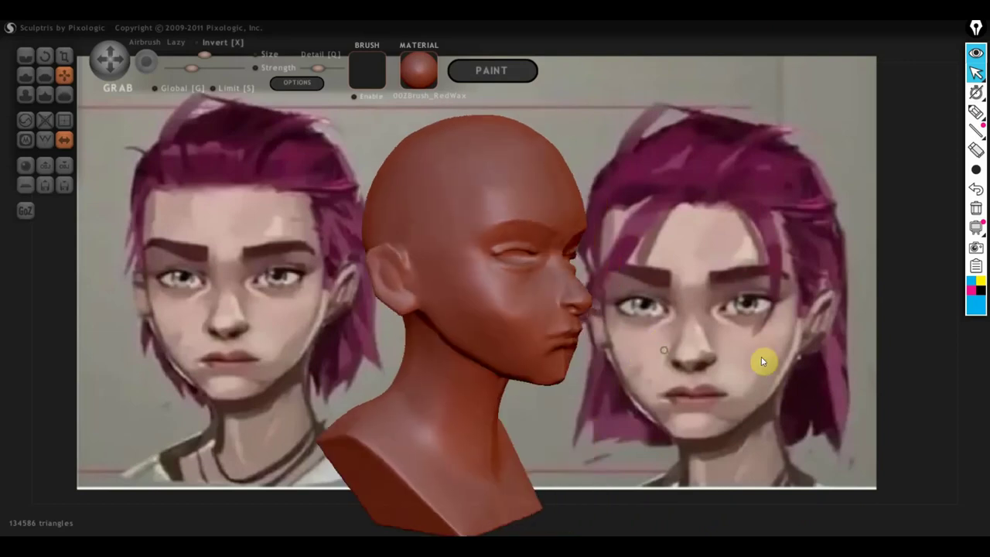
click(975, 115)
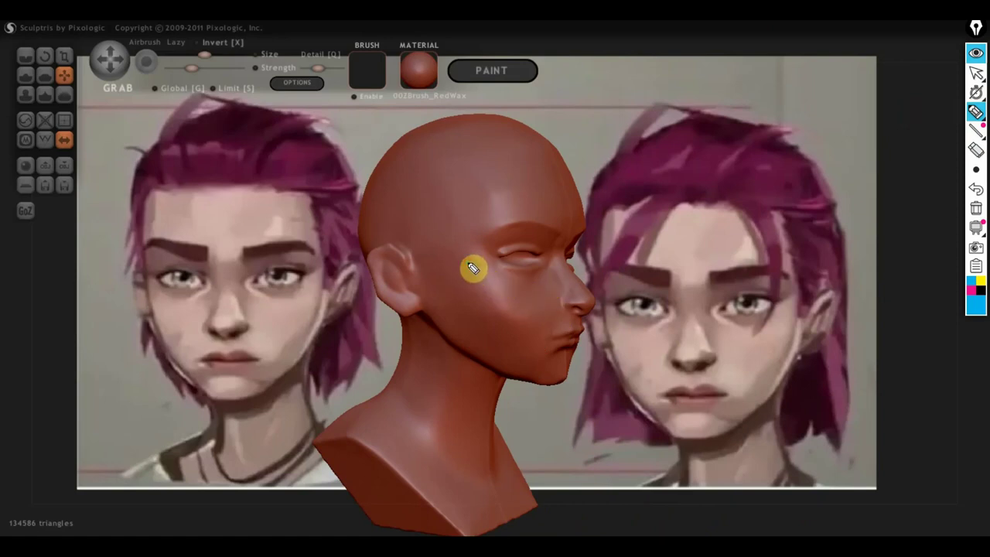
- Sketch cheek and jaw guide lines, clear them, and snap the head to Front view
mouse_move(472, 268)
mouse_down()
mouse_move(503, 287)
mouse_move(496, 281)
mouse_move(526, 284)
mouse_move(560, 309)
mouse_move(555, 348)
mouse_move(520, 358)
mouse_move(503, 316)
mouse_move(515, 294)
mouse_move(503, 327)
mouse_move(552, 322)
mouse_move(550, 306)
mouse_move(570, 294)
mouse_move(449, 336)
mouse_move(591, 296)
mouse_move(483, 329)
mouse_up()
mouse_move(443, 273)
mouse_down()
mouse_move(548, 409)
mouse_move(555, 259)
mouse_move(558, 418)
mouse_up()
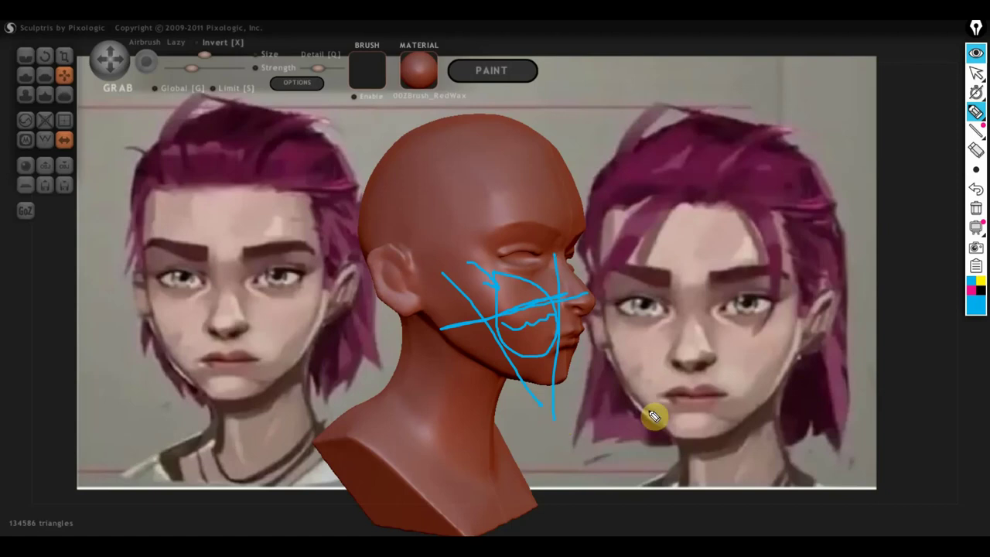
click(977, 211)
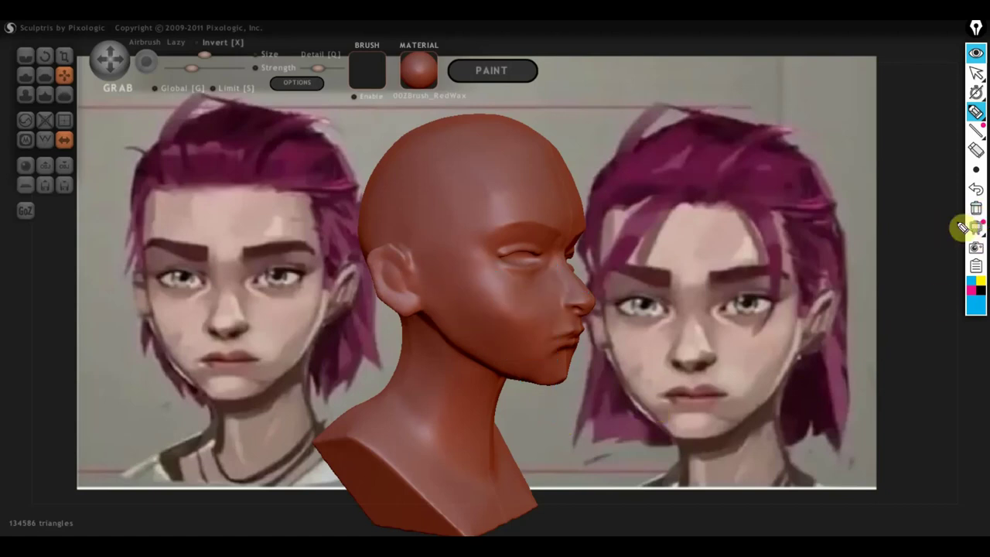
click(977, 72)
drag(756, 299, 615, 292)
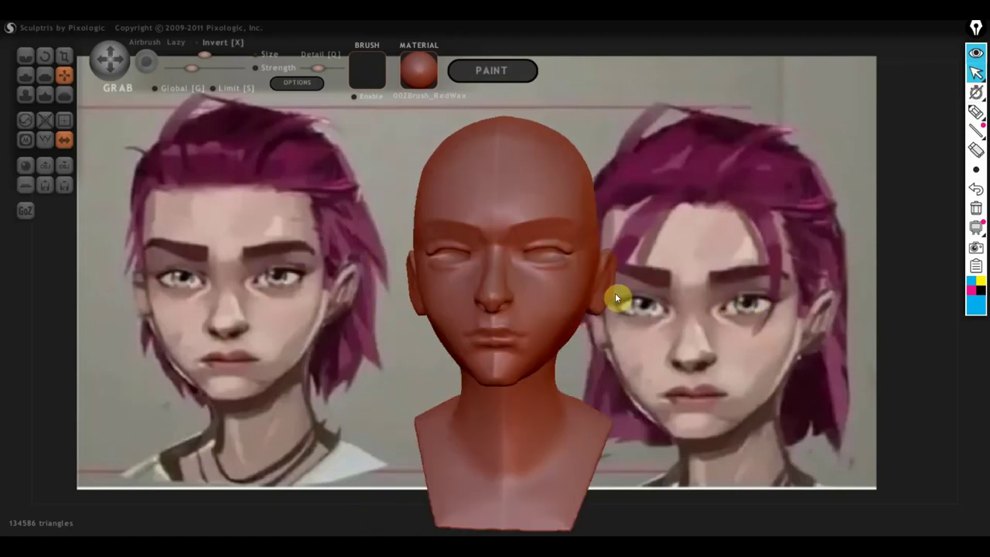
drag(694, 312, 697, 322)
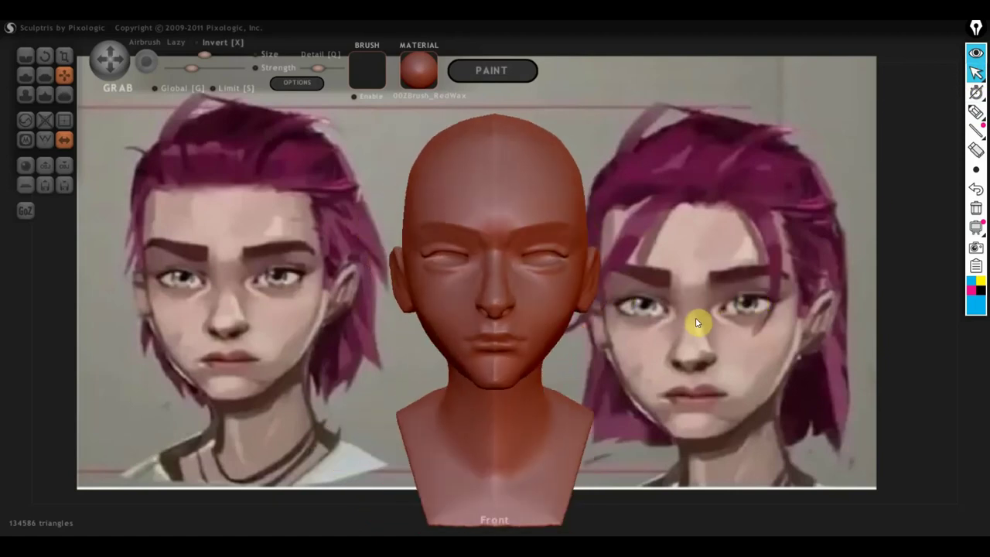
scroll(652, 315, up, 3)
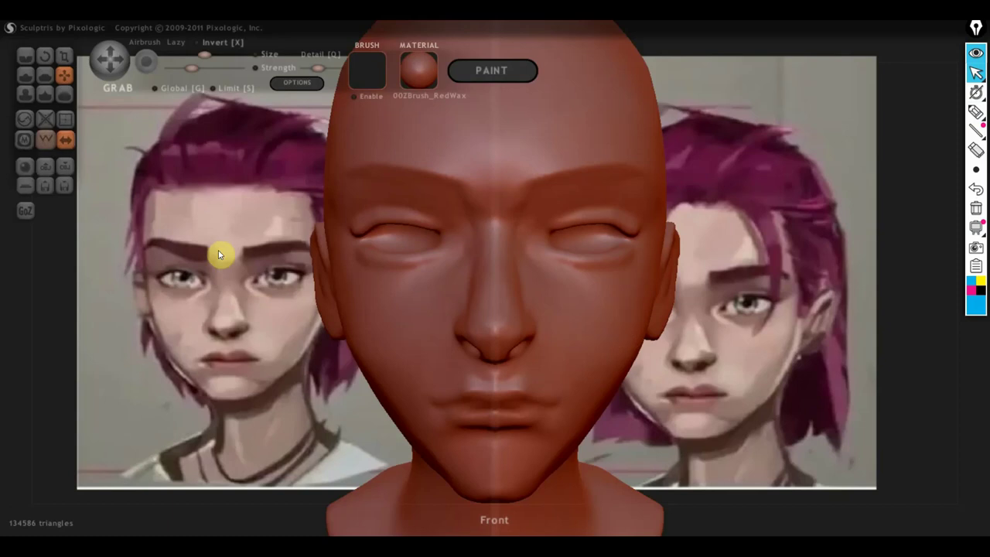
- Build up the surface under the eye with the Draw brush
click(26, 75)
scroll(312, 239, up, 2)
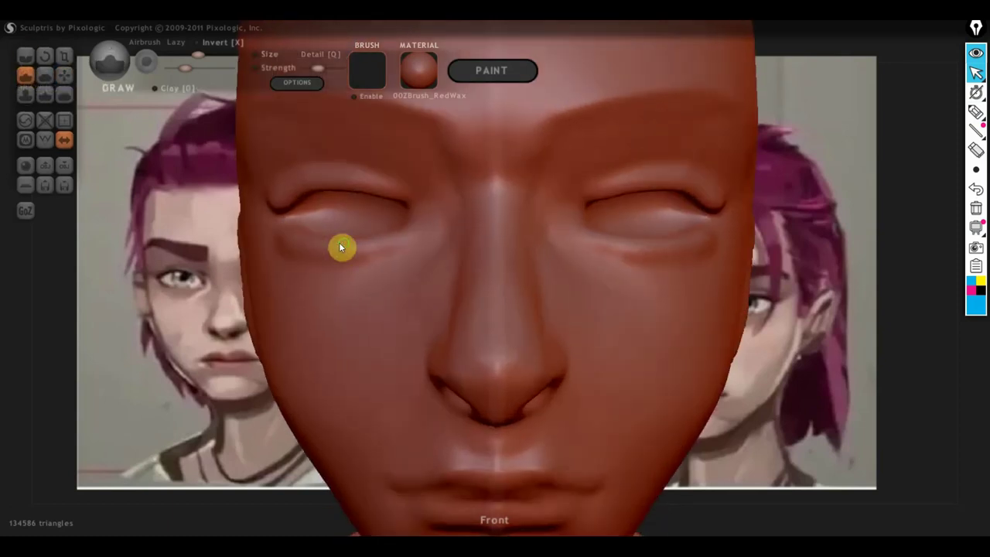
scroll(343, 245, up, 2)
scroll(508, 274, up, 2)
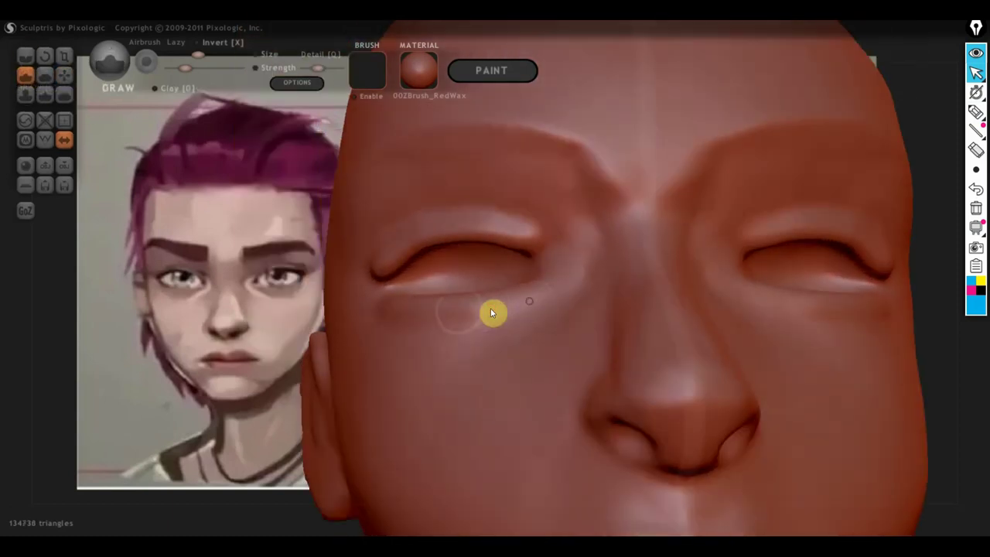
drag(491, 309, 481, 313)
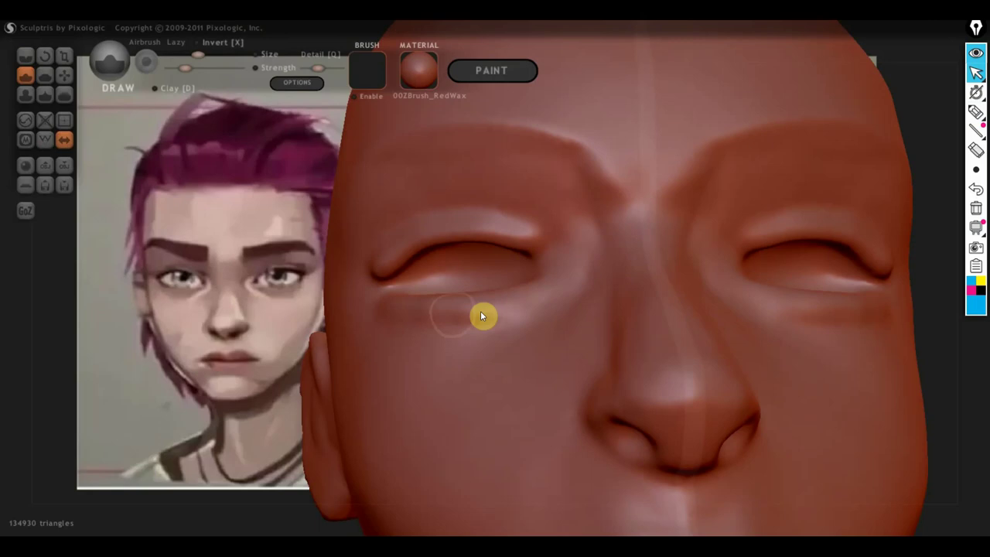
- Flatten the upper eyelid with the Flatten brush into a crisp, sharp edge
click(44, 75)
scroll(281, 272, up, 2)
scroll(523, 241, down, 3)
scroll(538, 398, up, 2)
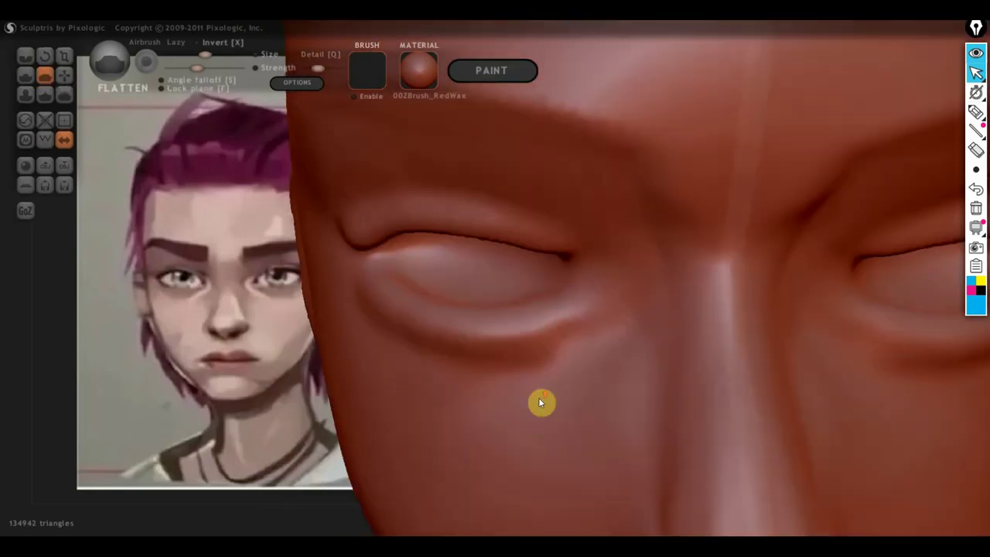
scroll(515, 283, up, 3)
drag(548, 244, 280, 205)
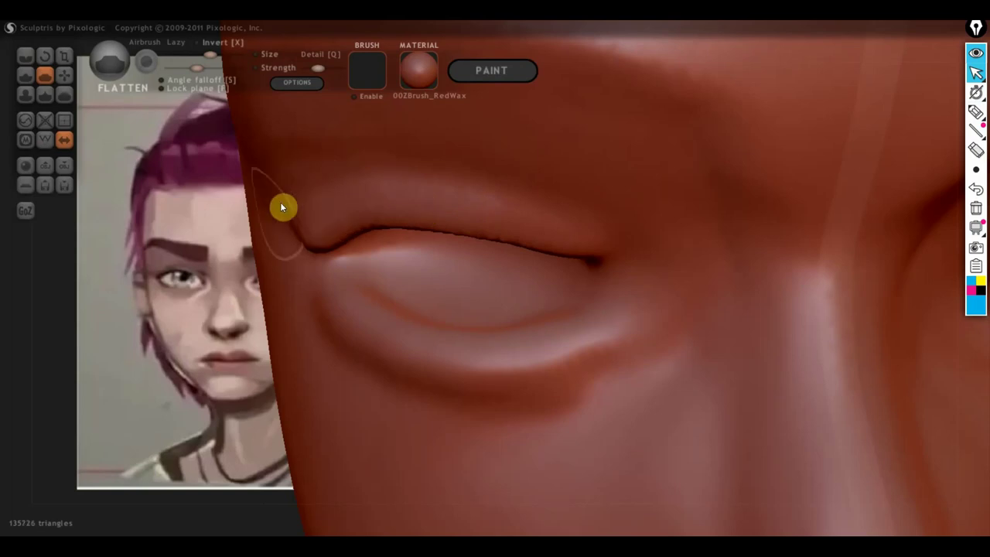
right_drag(280, 205, 463, 177)
mouse_move(461, 177)
mouse_down()
mouse_move(204, 248)
mouse_move(365, 194)
mouse_move(410, 193)
mouse_up()
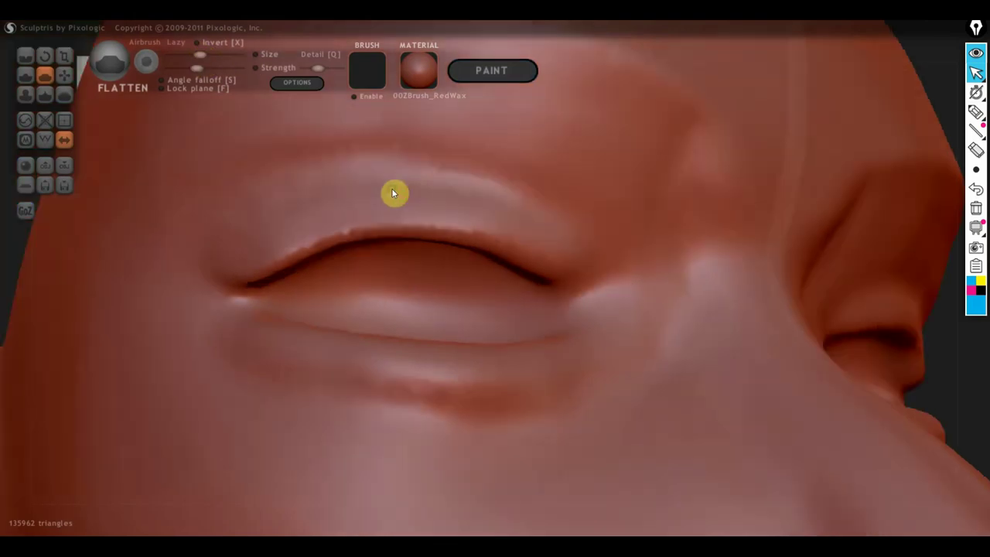
right_drag(394, 192, 375, 216)
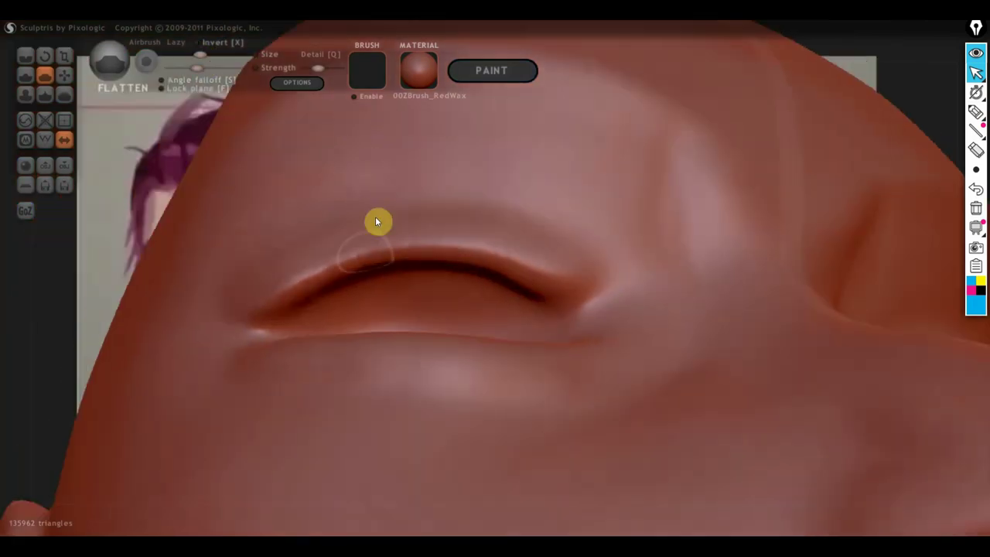
mouse_move(281, 270)
mouse_down()
mouse_move(208, 295)
mouse_move(230, 301)
mouse_move(460, 255)
mouse_move(586, 294)
mouse_move(380, 248)
mouse_move(628, 325)
mouse_up()
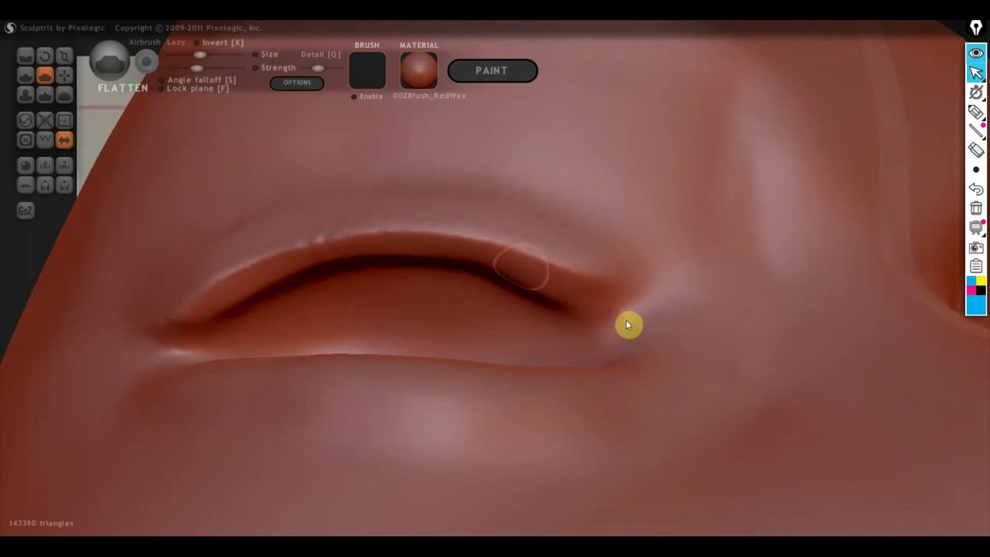
mouse_move(628, 325)
right_down()
mouse_move(519, 285)
mouse_move(547, 369)
mouse_move(552, 338)
right_up()
scroll(552, 338, down, 3)
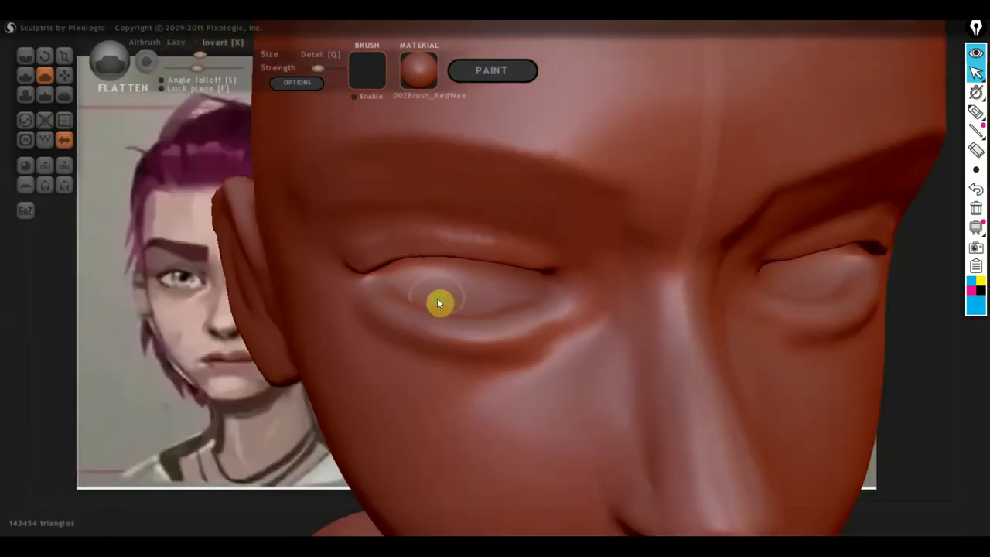
right_drag(441, 302, 451, 338)
- With Grab, reshape the upper eyelids and their outer corners on both eyes
click(66, 87)
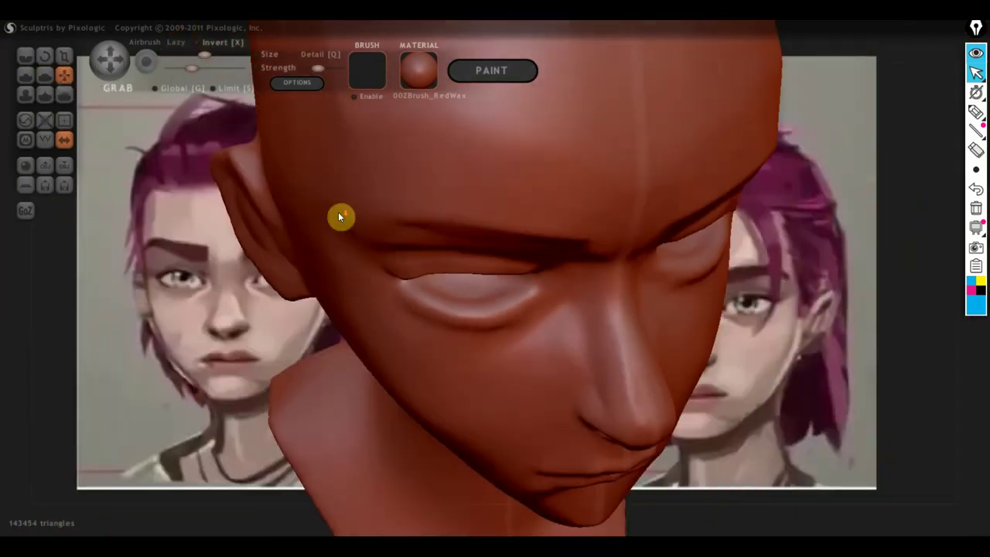
right_drag(338, 212, 414, 283)
drag(438, 280, 440, 287)
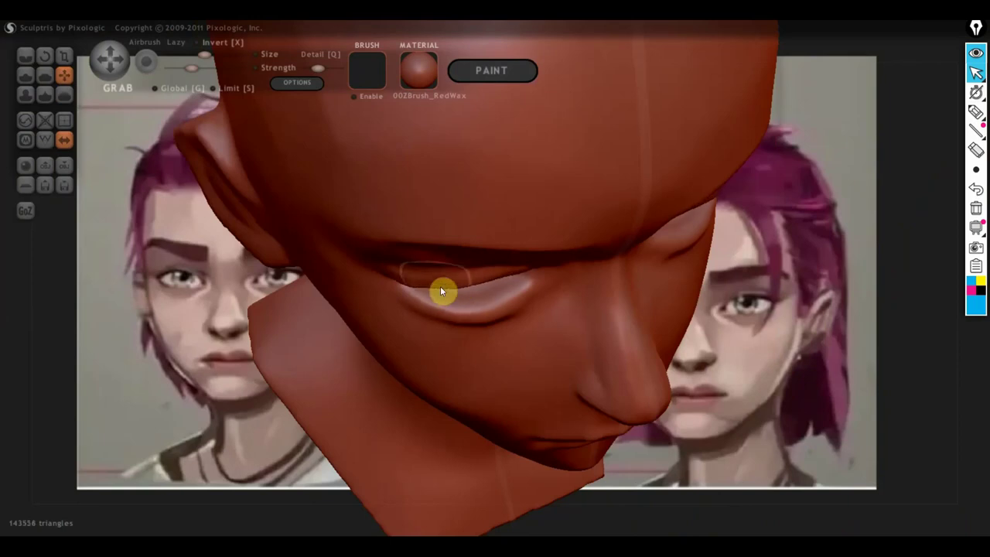
mouse_move(479, 286)
mouse_down()
mouse_move(496, 276)
mouse_move(511, 286)
mouse_up()
mouse_move(511, 286)
right_down()
mouse_move(515, 259)
mouse_move(482, 193)
mouse_move(467, 215)
mouse_move(482, 255)
right_up()
mouse_move(475, 276)
mouse_down()
mouse_move(510, 280)
mouse_move(508, 268)
mouse_up()
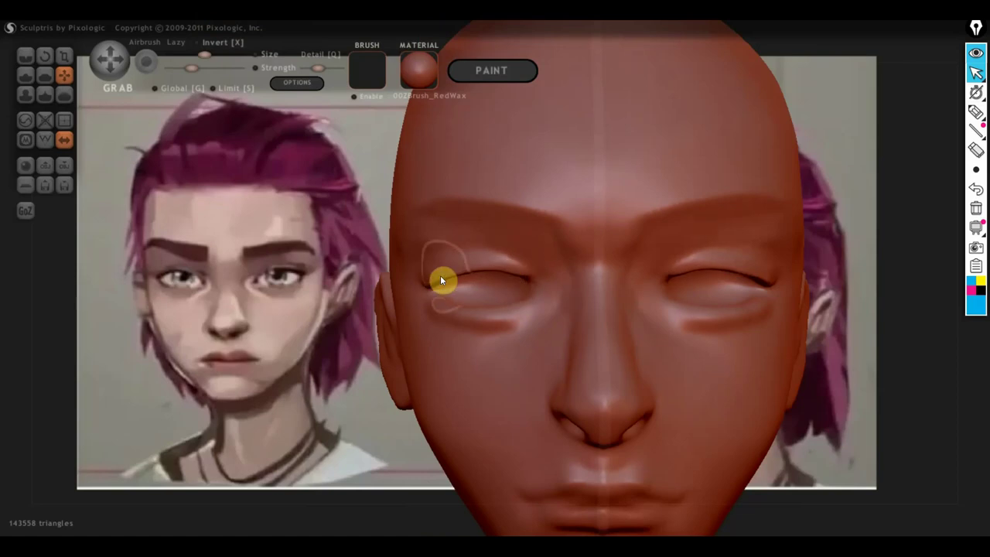
drag(440, 275, 446, 270)
- Refine the outer eye corner, checking side and front, then snap to Front view
scroll(455, 266, down, 2)
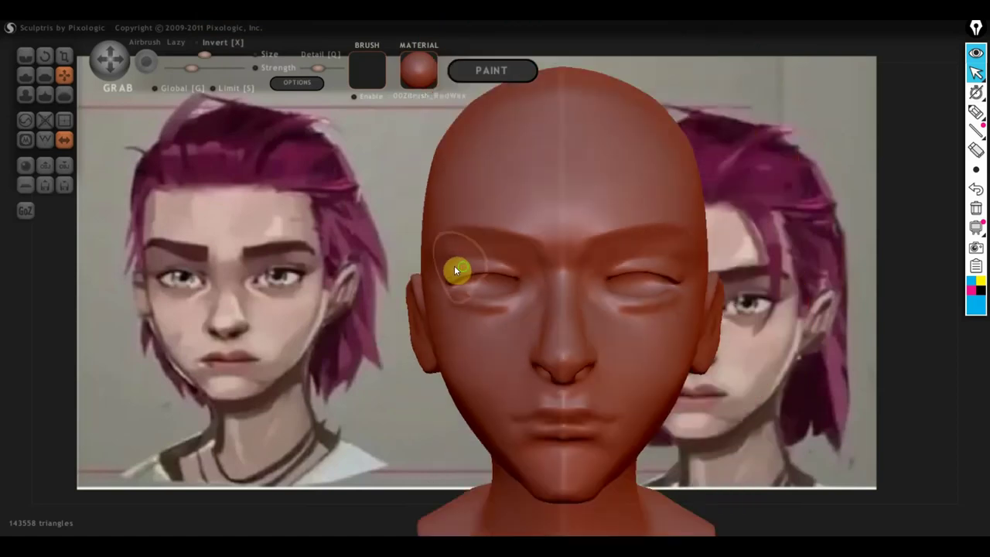
mouse_move(454, 265)
right_down()
mouse_move(608, 279)
mouse_move(509, 277)
mouse_move(550, 278)
mouse_move(510, 263)
right_up()
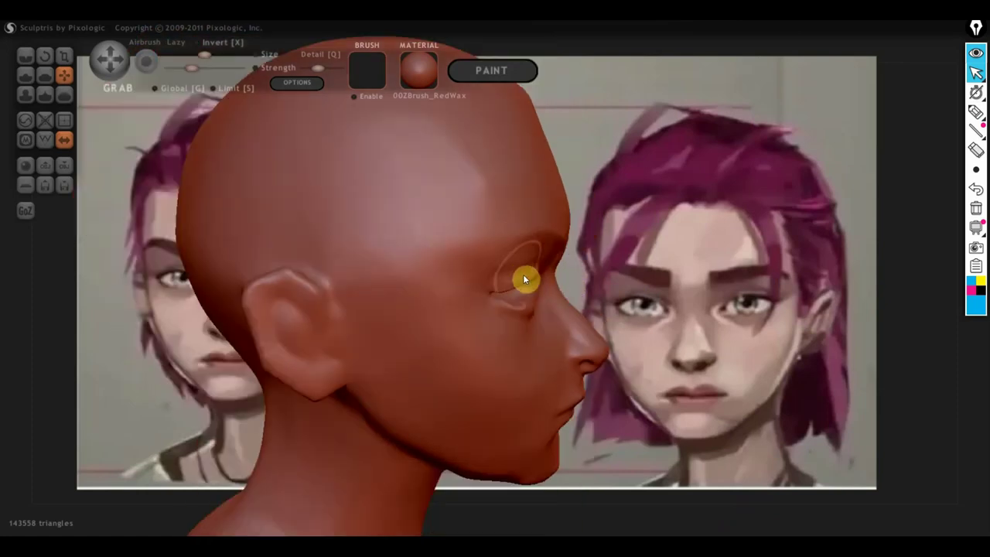
right_drag(507, 272, 340, 252)
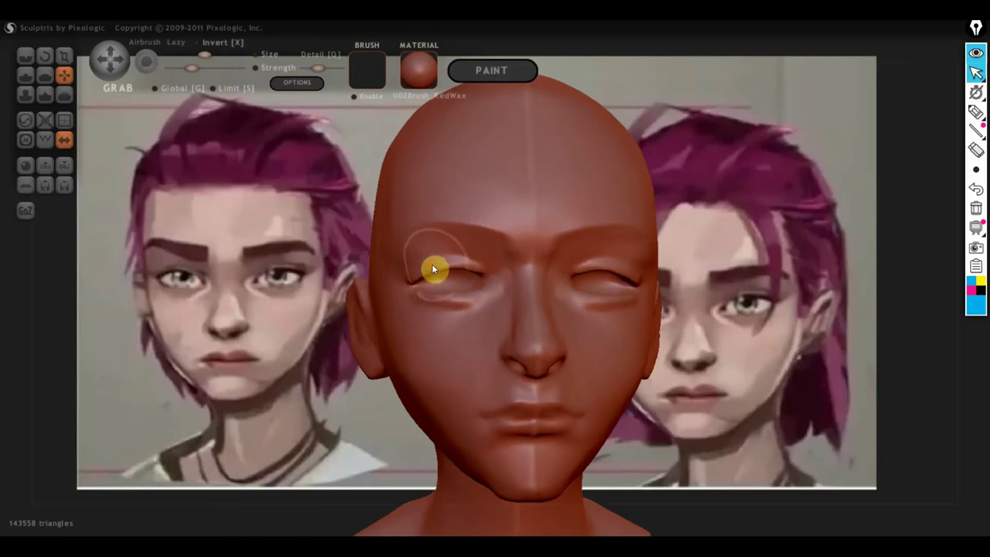
scroll(429, 271, up, 2)
mouse_move(398, 271)
mouse_down()
mouse_move(397, 259)
mouse_move(391, 269)
mouse_up()
scroll(392, 267, down, 3)
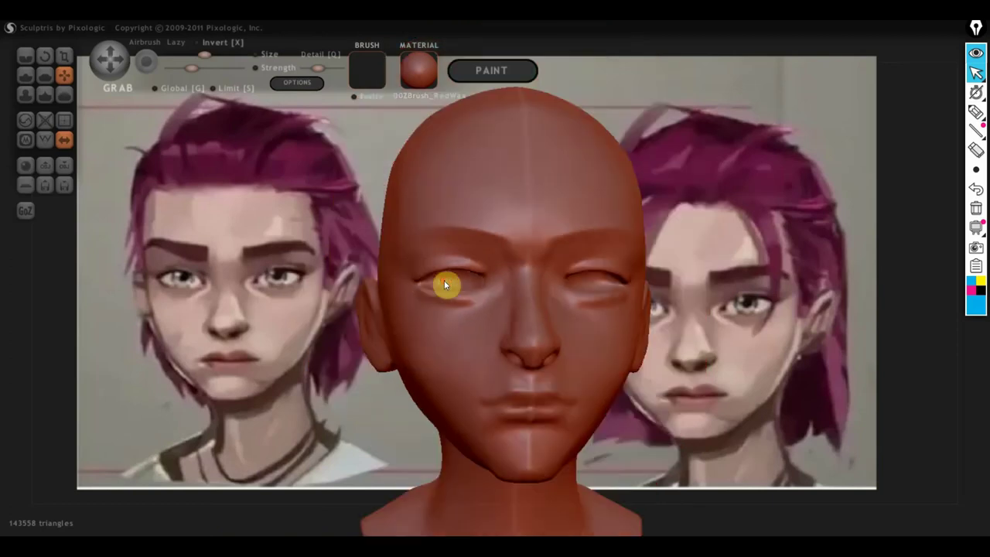
shift+drag(754, 306, 754, 306)
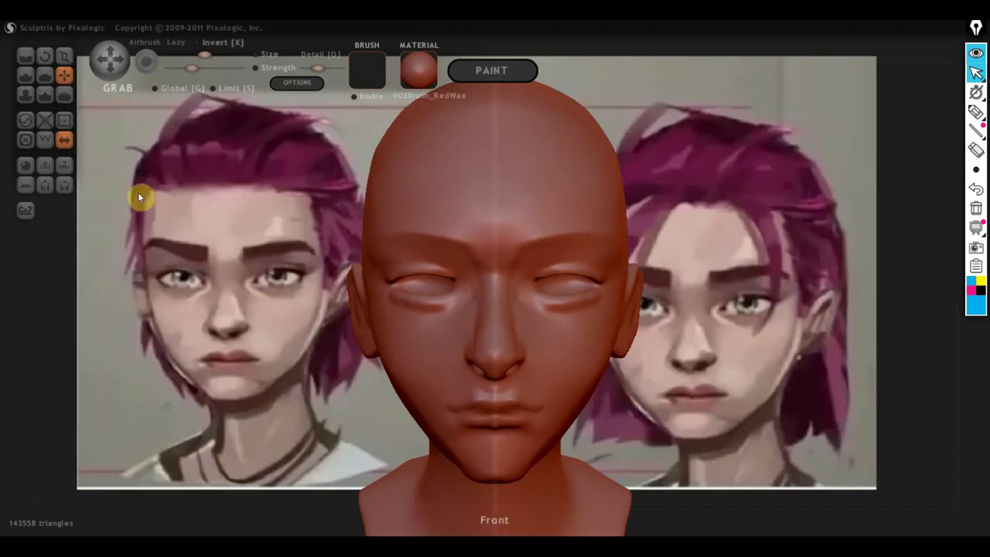
- Export the head as an OBJ file named 'вай'
click(65, 166)
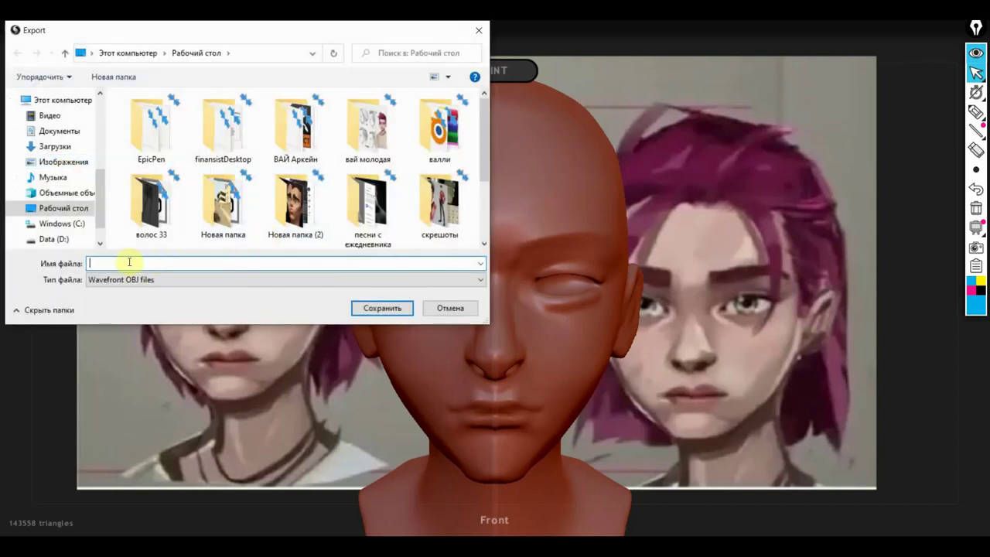
text(ва)
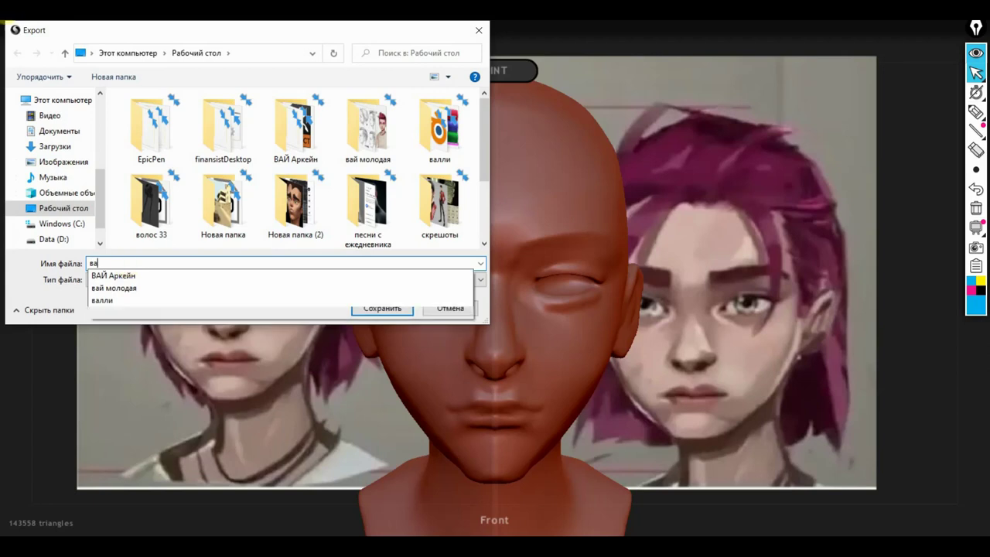
text(й)
key(Return)
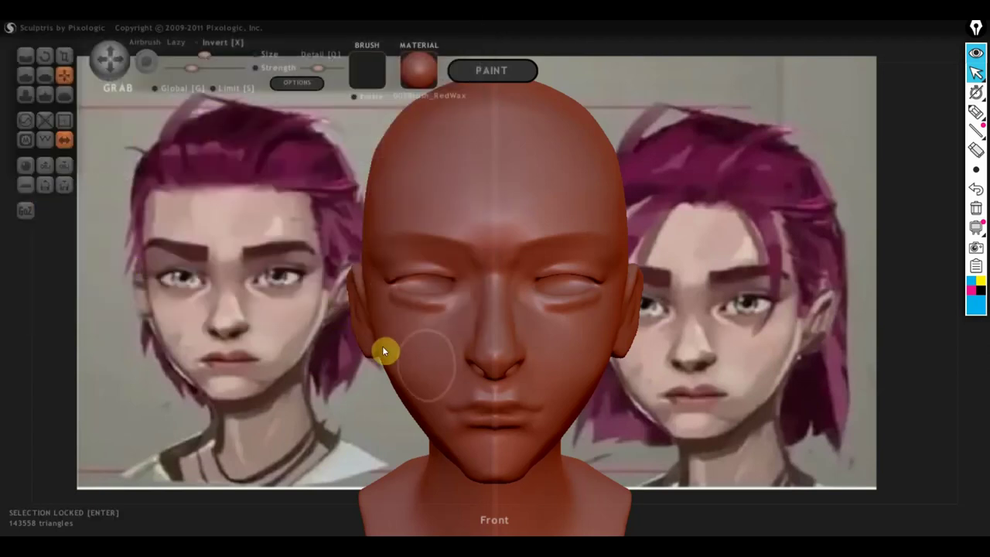
- With the Flatten brush, flatten the lower eyelid and sharpen the inner eye corner crease
scroll(411, 356, down, 2)
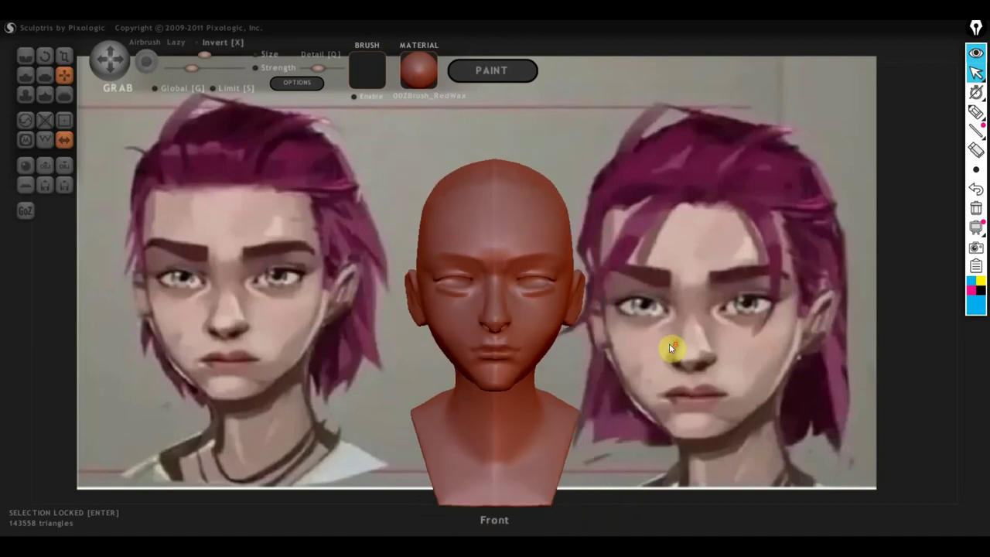
scroll(668, 333, up, 3)
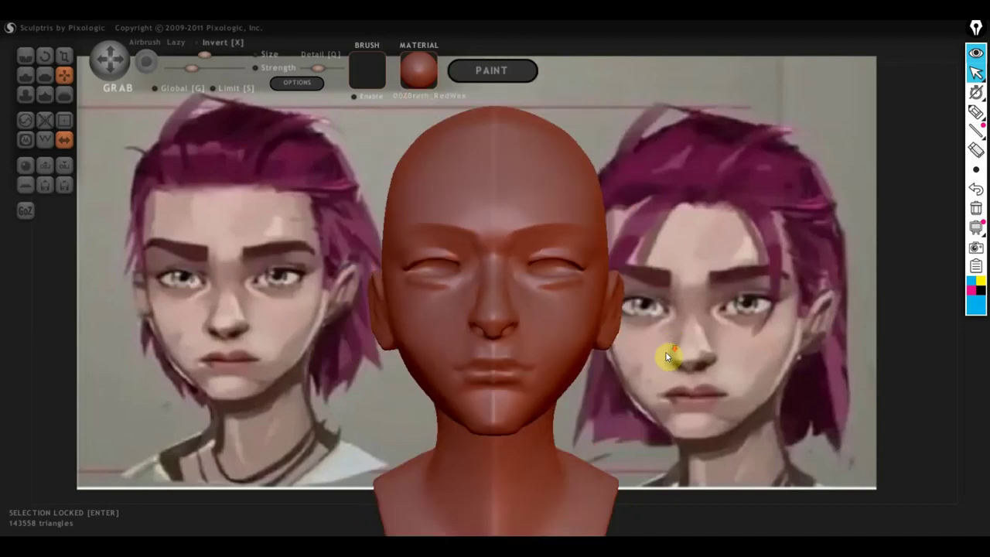
scroll(606, 331, up, 4)
scroll(438, 335, up, 2)
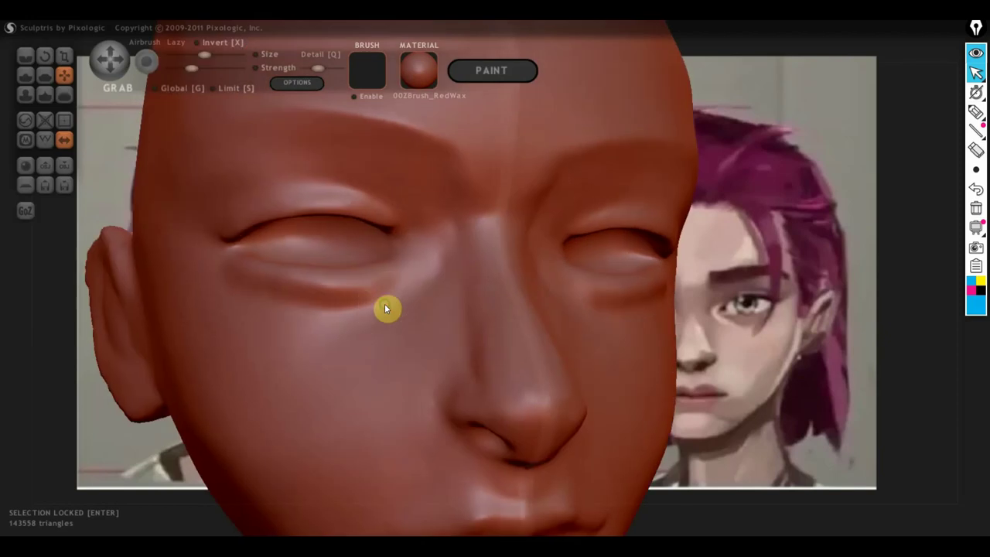
right_drag(387, 310, 643, 347)
scroll(593, 323, up, 3)
scroll(519, 291, up, 2)
scroll(542, 302, up, 1)
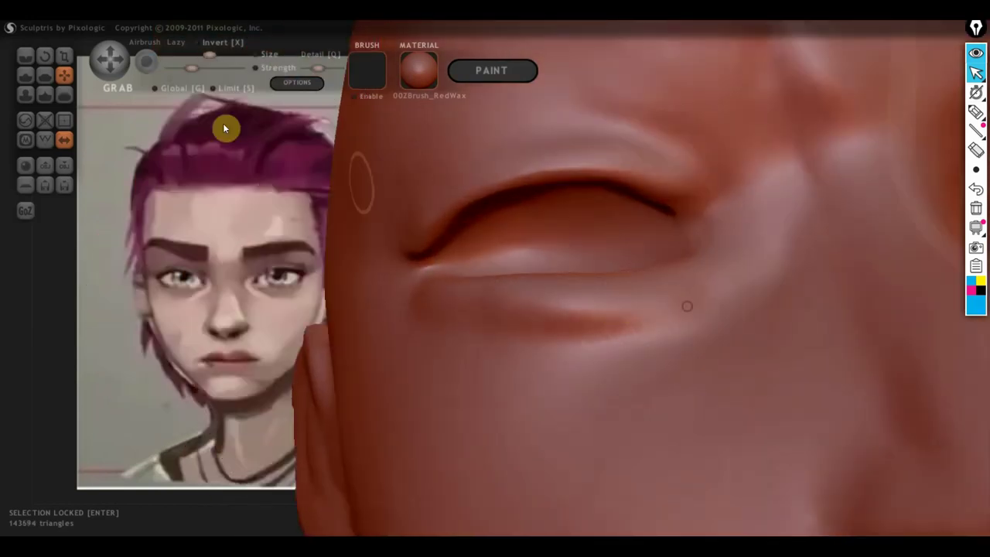
click(45, 75)
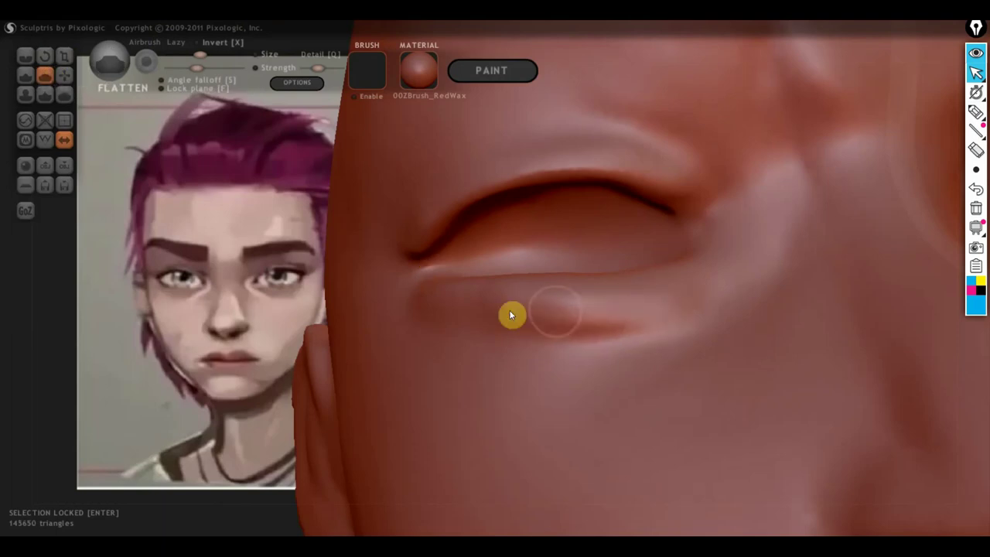
mouse_move(511, 314)
mouse_down()
mouse_move(550, 291)
mouse_move(568, 313)
mouse_up()
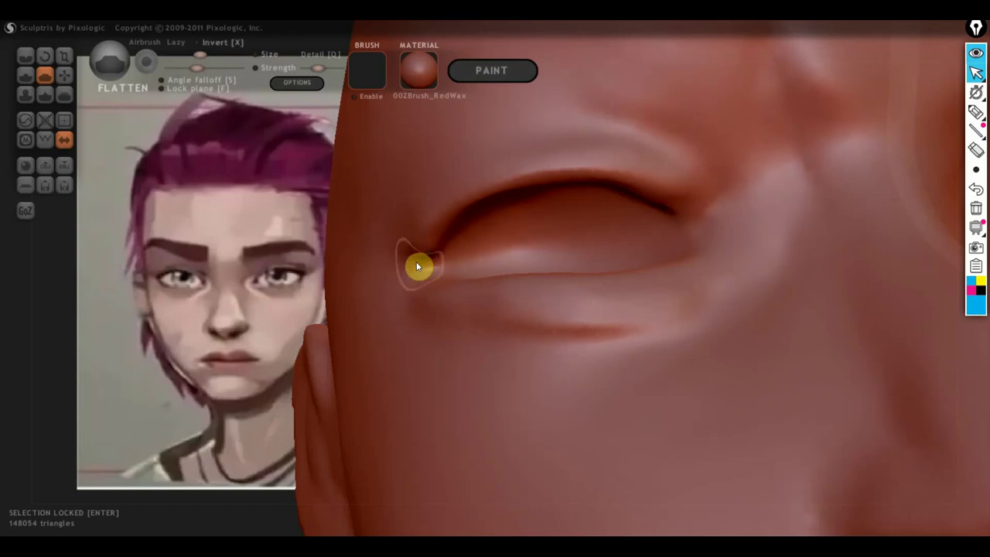
drag(417, 267, 477, 323)
mouse_move(551, 313)
mouse_down()
mouse_move(436, 289)
mouse_move(703, 301)
mouse_move(566, 296)
mouse_move(579, 316)
mouse_move(491, 318)
mouse_move(444, 298)
mouse_move(714, 294)
mouse_up()
- Further flatten the lower eyelid along its length and the upper-lid crease
scroll(692, 296, down, 3)
scroll(780, 350, down, 2)
scroll(779, 350, down, 1)
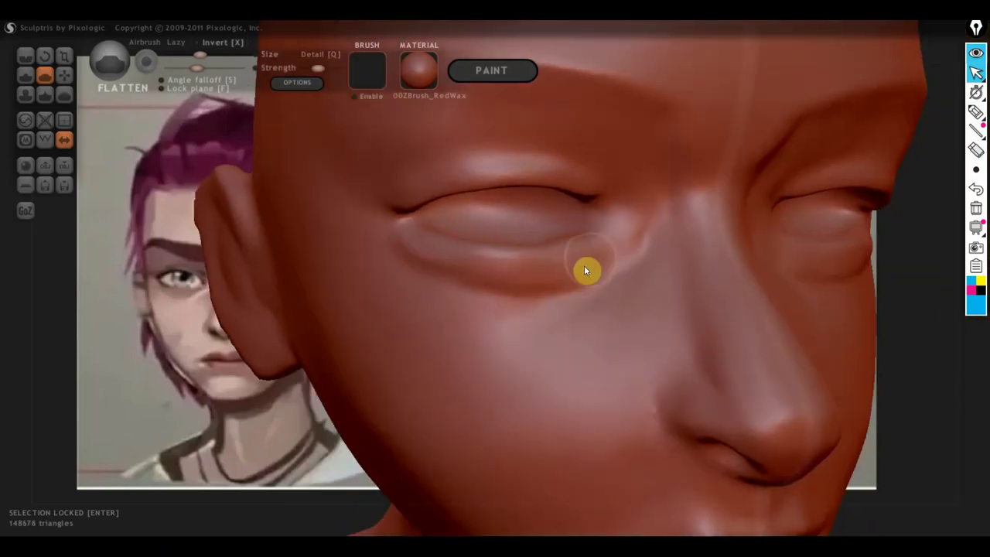
drag(537, 269, 418, 258)
mouse_move(537, 275)
mouse_down()
mouse_move(620, 260)
mouse_move(521, 280)
mouse_move(385, 268)
mouse_move(553, 314)
mouse_move(633, 276)
mouse_up()
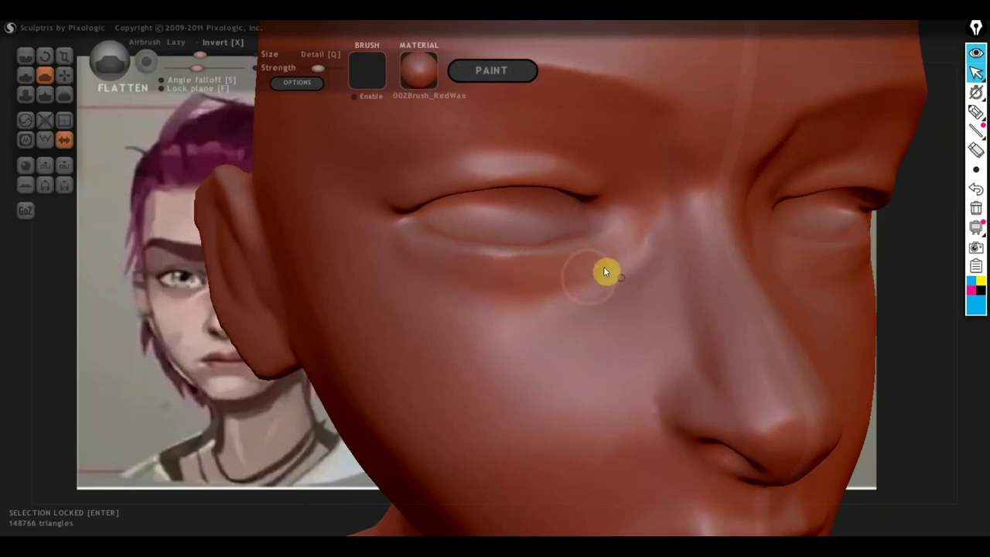
right_drag(601, 271, 559, 247)
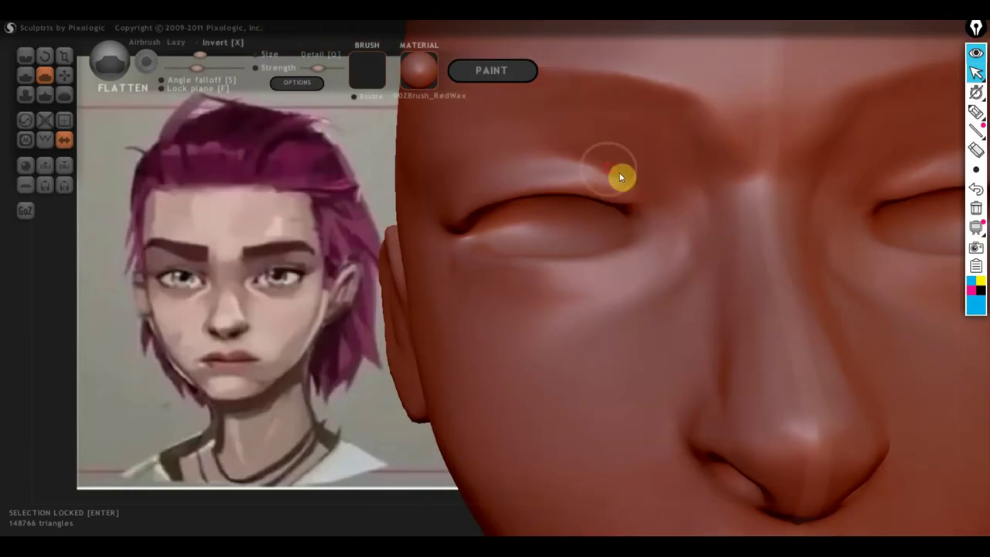
mouse_move(620, 177)
mouse_down()
mouse_move(546, 184)
mouse_move(562, 211)
mouse_up()
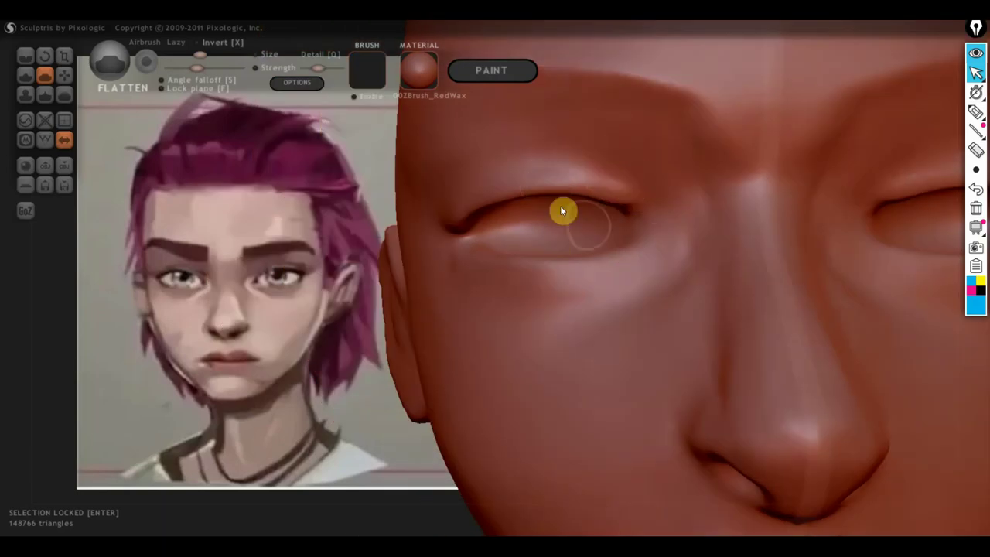
- With Grab active, orbit around the left eye and nudge the eye area slightly
click(79, 77)
scroll(646, 248, up, 2)
scroll(660, 230, up, 2)
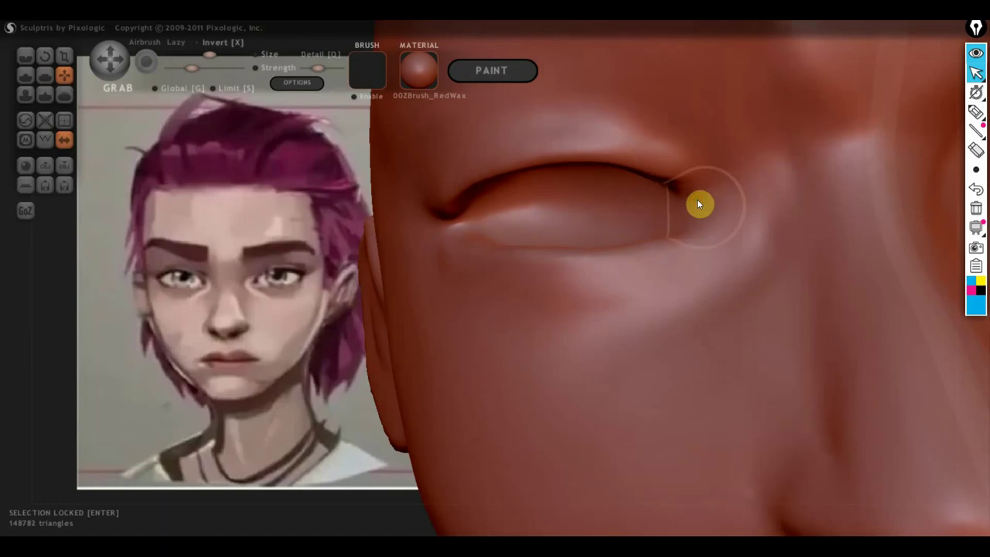
mouse_move(707, 221)
right_down()
mouse_move(498, 250)
mouse_move(639, 255)
mouse_move(397, 215)
right_up()
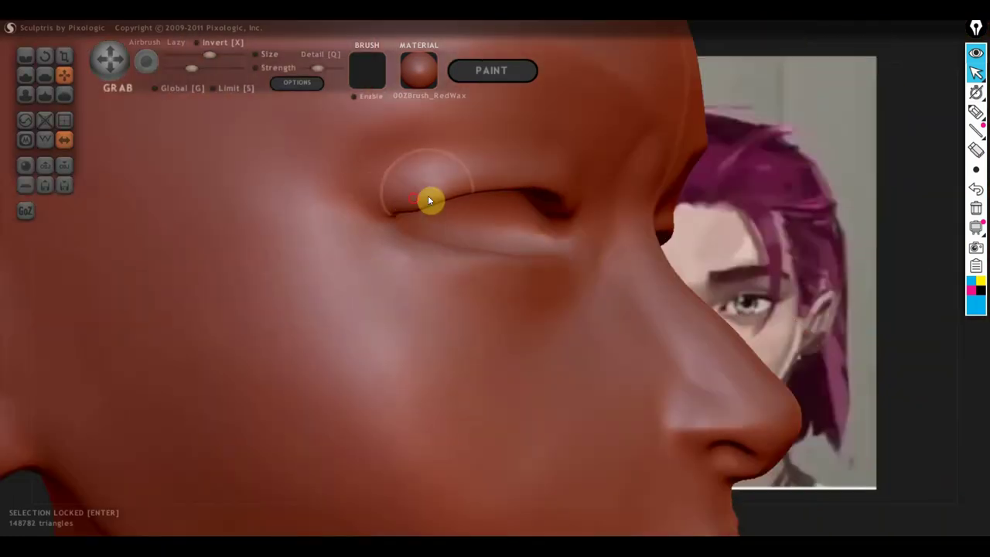
mouse_move(427, 249)
right_down()
mouse_move(389, 309)
mouse_move(358, 316)
mouse_move(477, 272)
mouse_move(449, 263)
right_up()
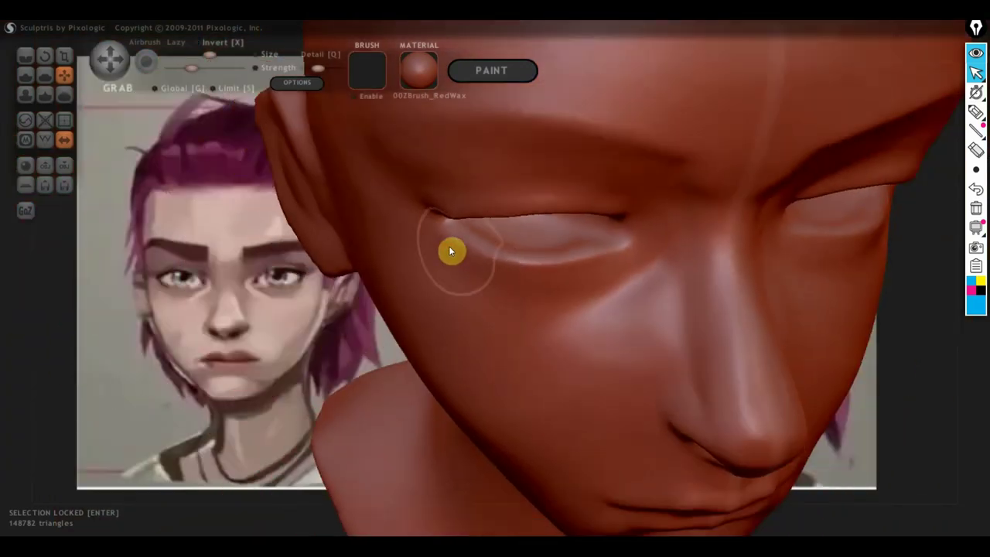
right_drag(631, 254, 681, 313)
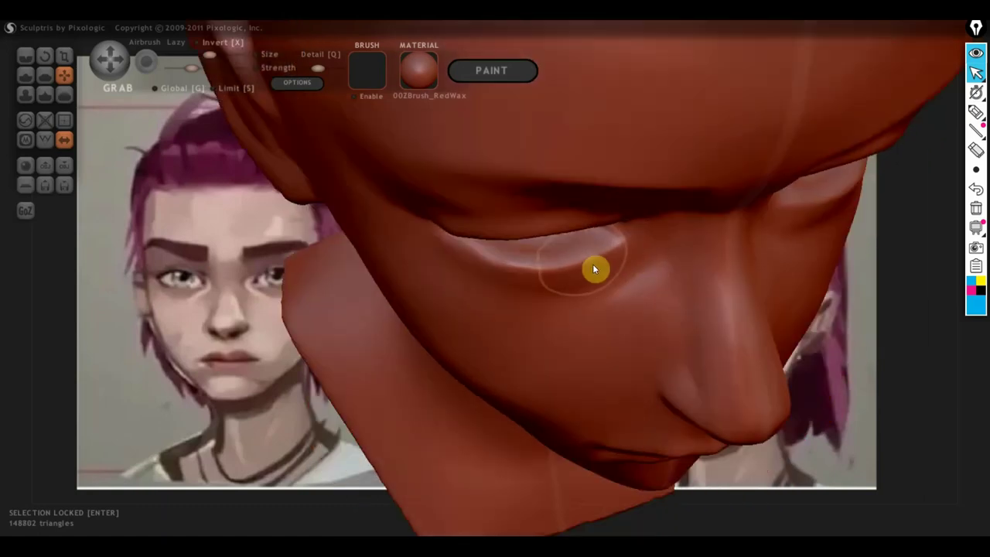
mouse_move(597, 258)
right_down()
mouse_move(684, 251)
mouse_move(779, 195)
mouse_move(743, 207)
right_up()
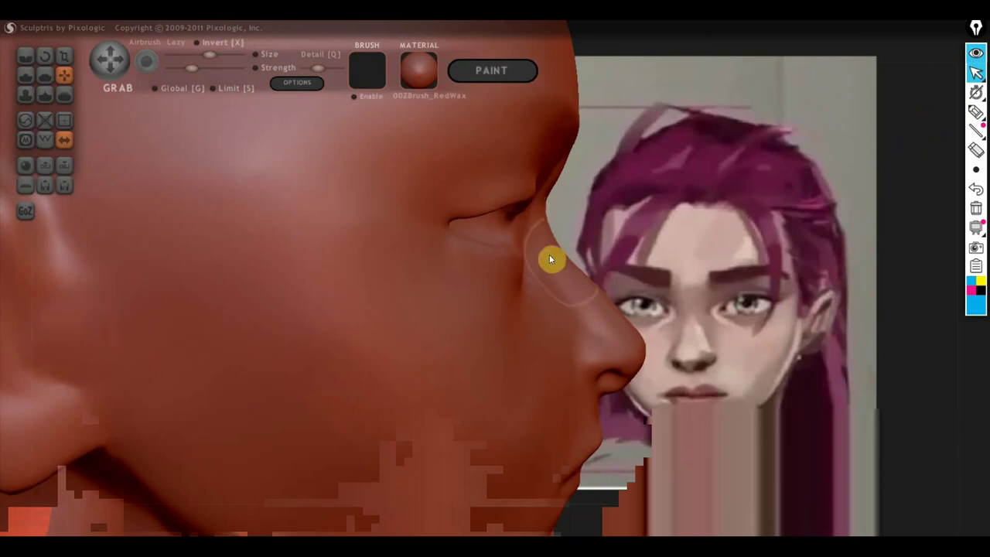
- Compare the bust's three-quarter, side profile and front views with the reference
scroll(655, 335, down, 3)
scroll(658, 332, down, 3)
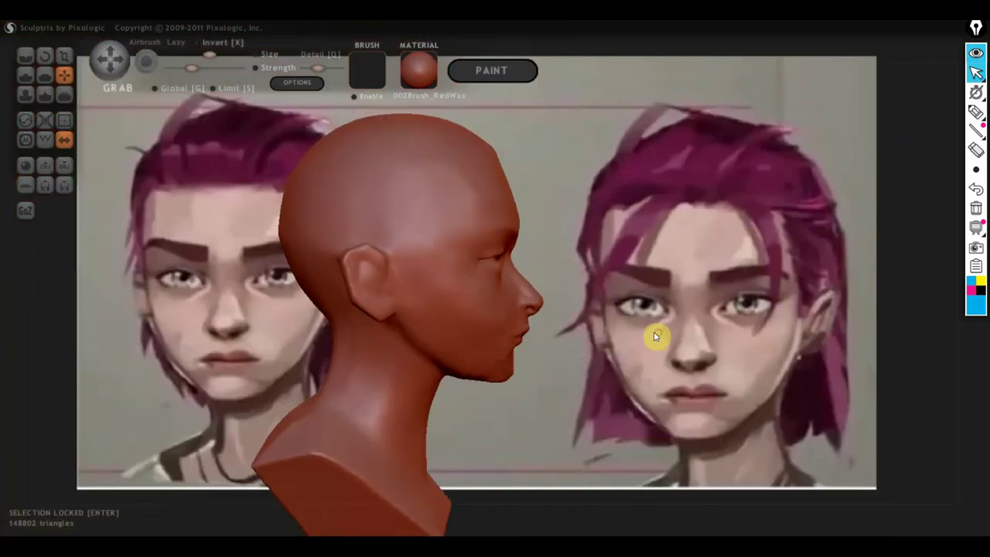
right_drag(530, 377, 415, 385)
scroll(552, 311, up, 3)
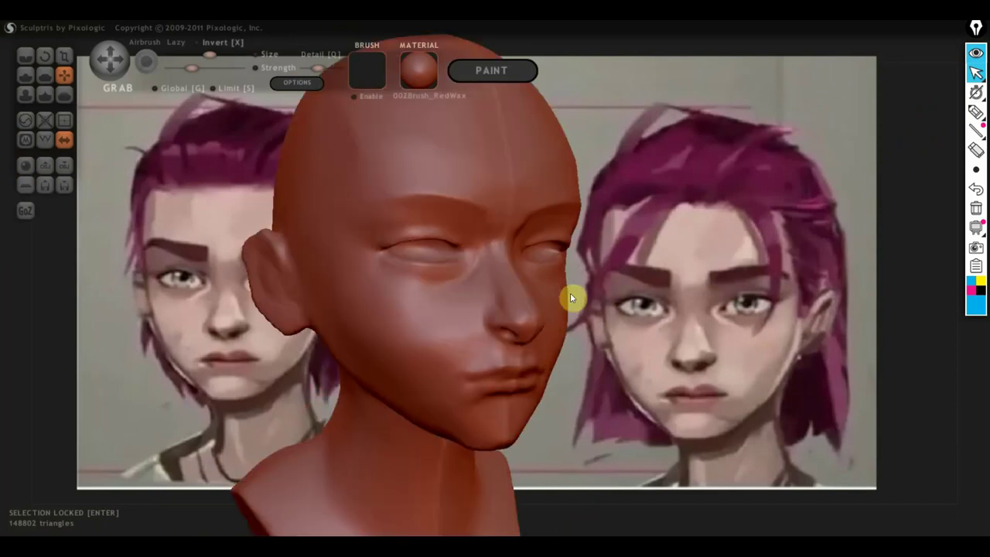
scroll(593, 326, up, 2)
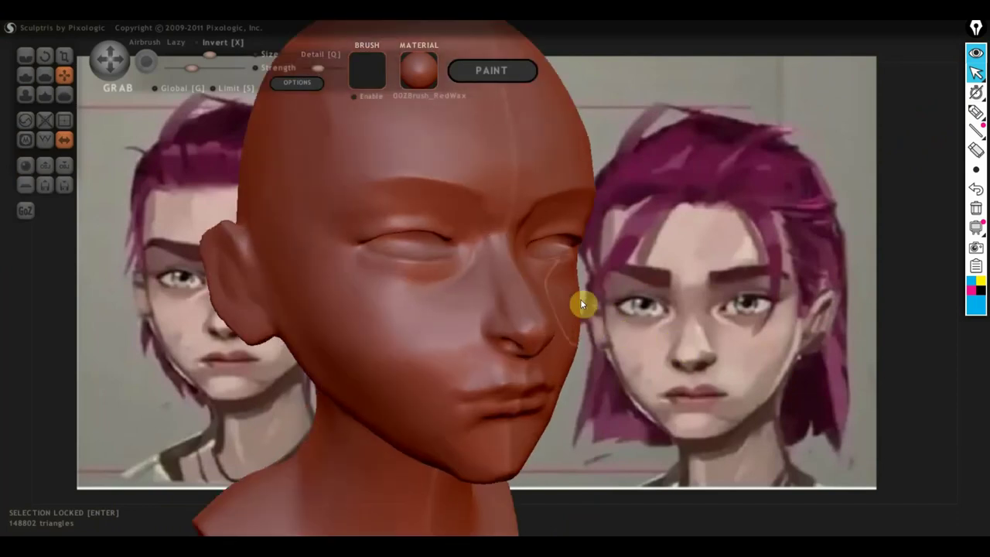
mouse_move(620, 344)
mouse_down()
mouse_move(232, 314)
mouse_move(465, 287)
mouse_up()
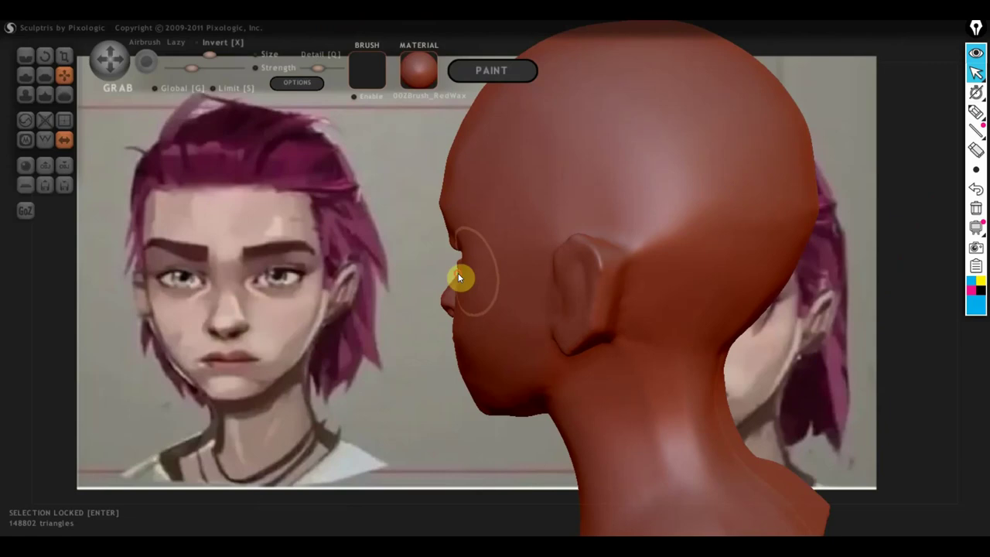
mouse_move(485, 246)
mouse_down()
mouse_move(660, 260)
mouse_move(832, 236)
mouse_up()
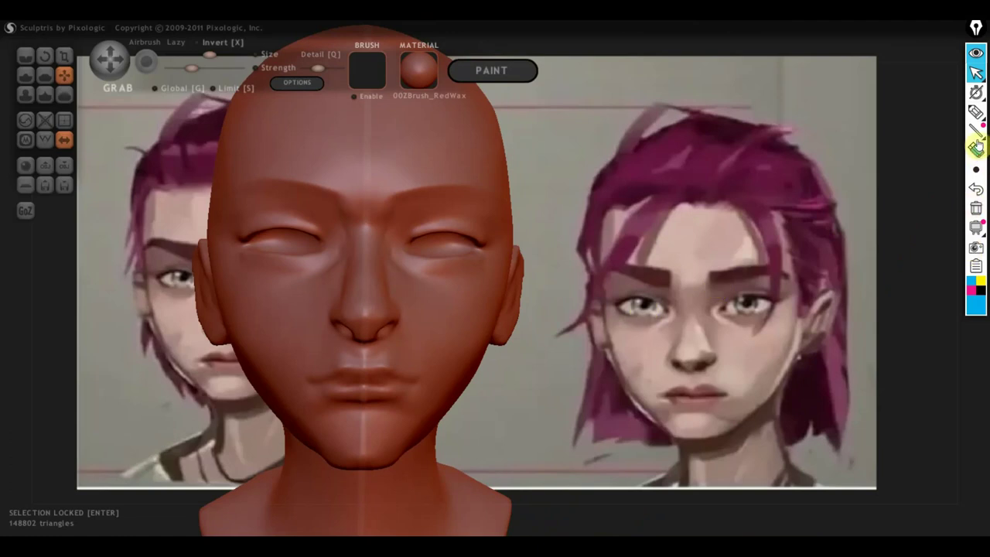
click(976, 112)
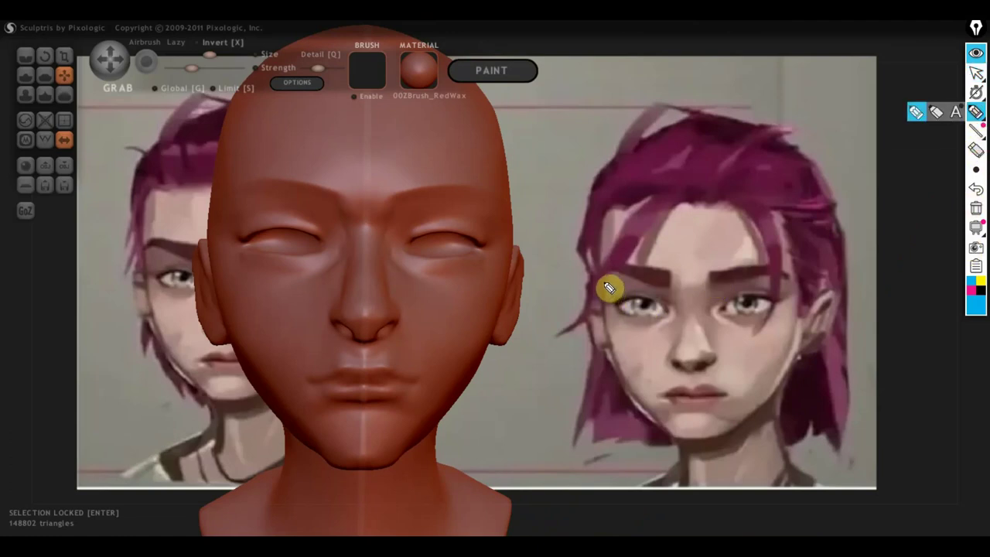
drag(604, 271, 616, 362)
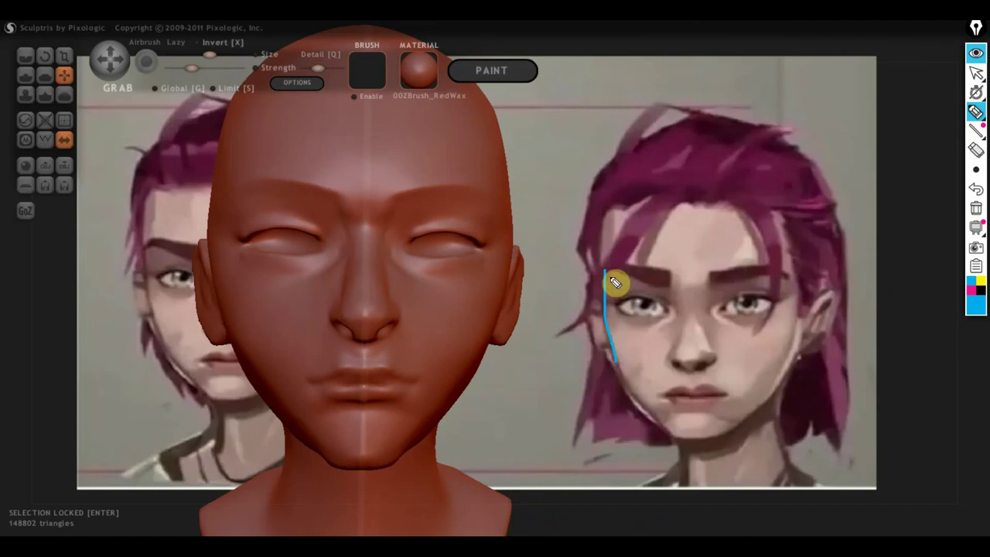
mouse_move(606, 273)
mouse_down()
mouse_move(621, 304)
mouse_move(617, 338)
mouse_move(612, 294)
mouse_move(604, 301)
mouse_up()
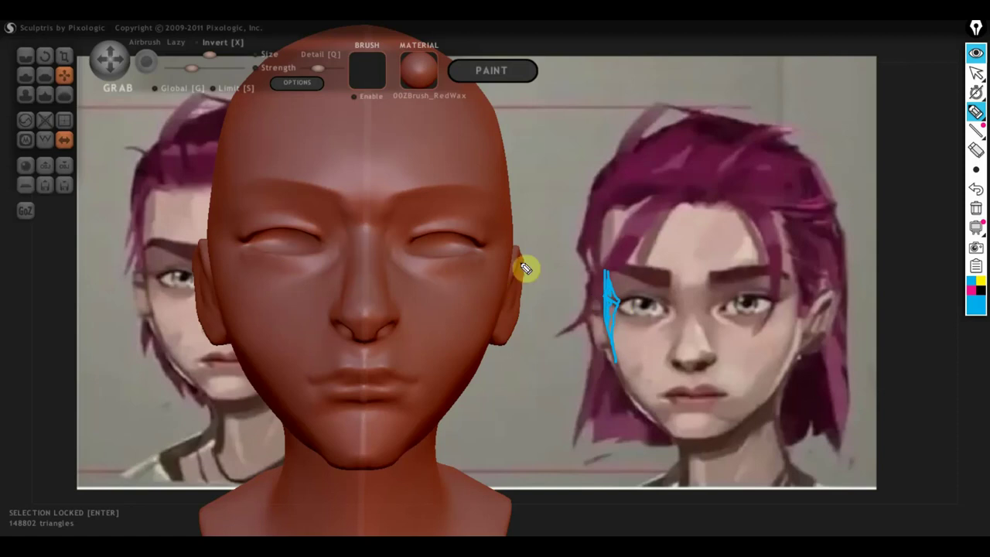
click(977, 73)
scroll(565, 185, down, 3)
drag(541, 184, 663, 194)
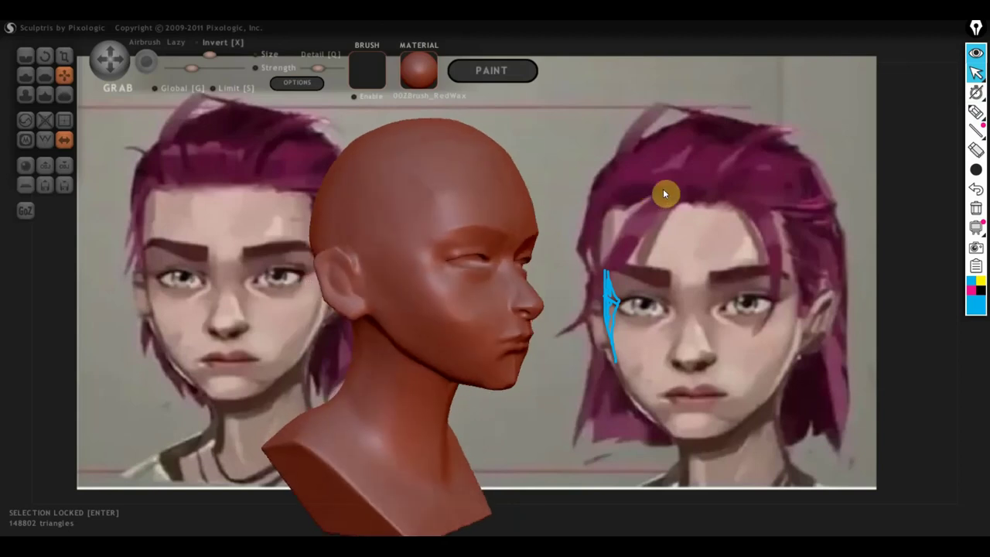
click(976, 112)
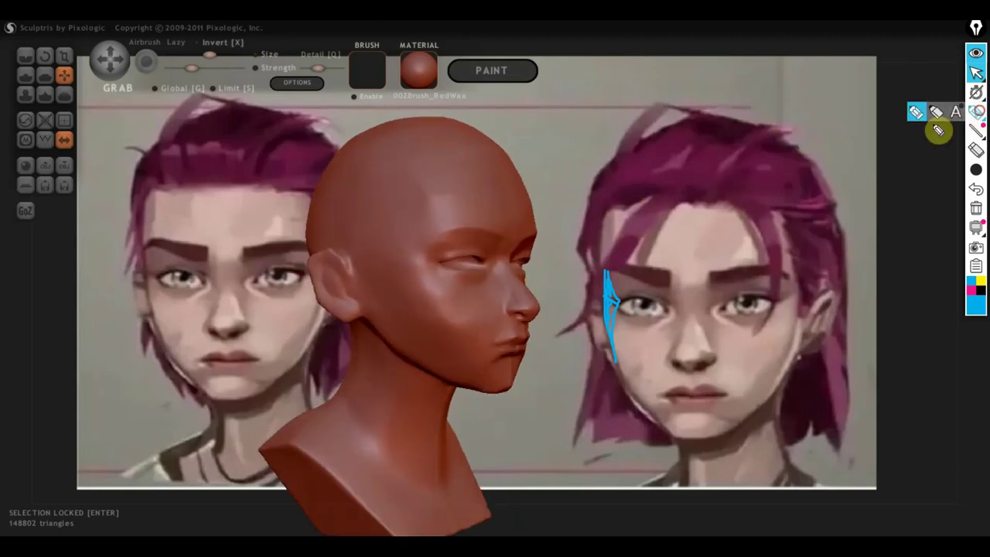
mouse_move(432, 234)
mouse_down()
mouse_move(413, 235)
mouse_move(413, 283)
mouse_move(438, 276)
mouse_move(432, 226)
mouse_up()
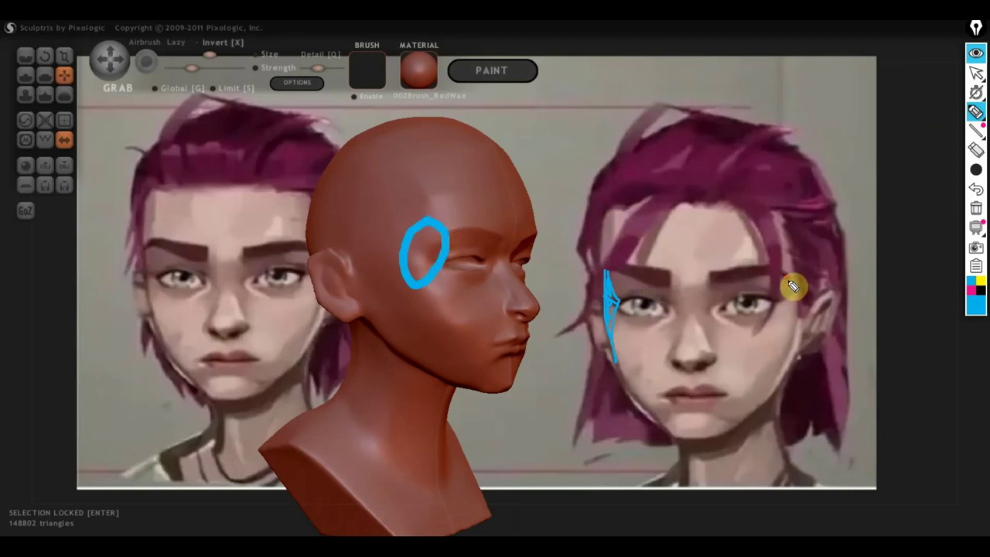
mouse_move(793, 287)
mouse_down()
mouse_move(735, 316)
mouse_move(729, 283)
mouse_move(787, 290)
mouse_up()
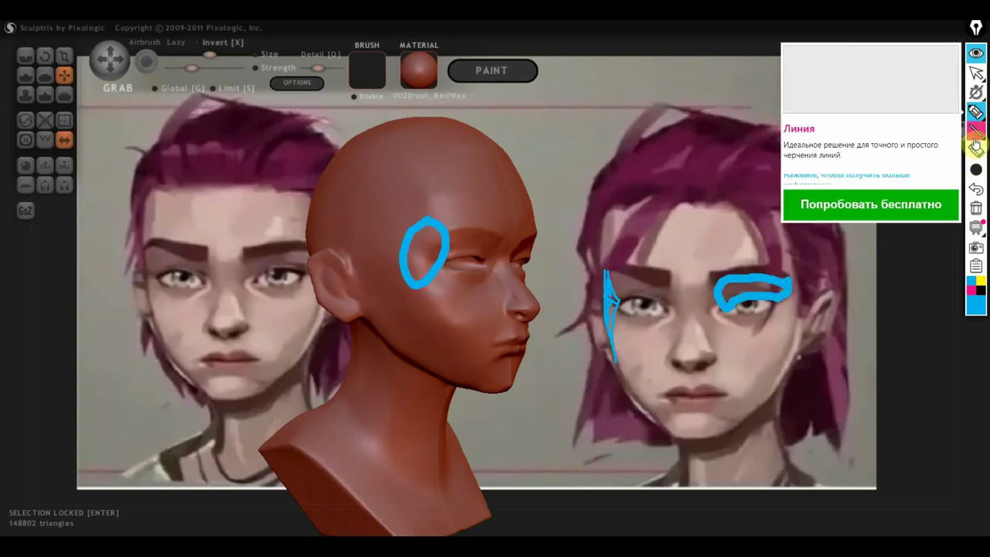
click(977, 170)
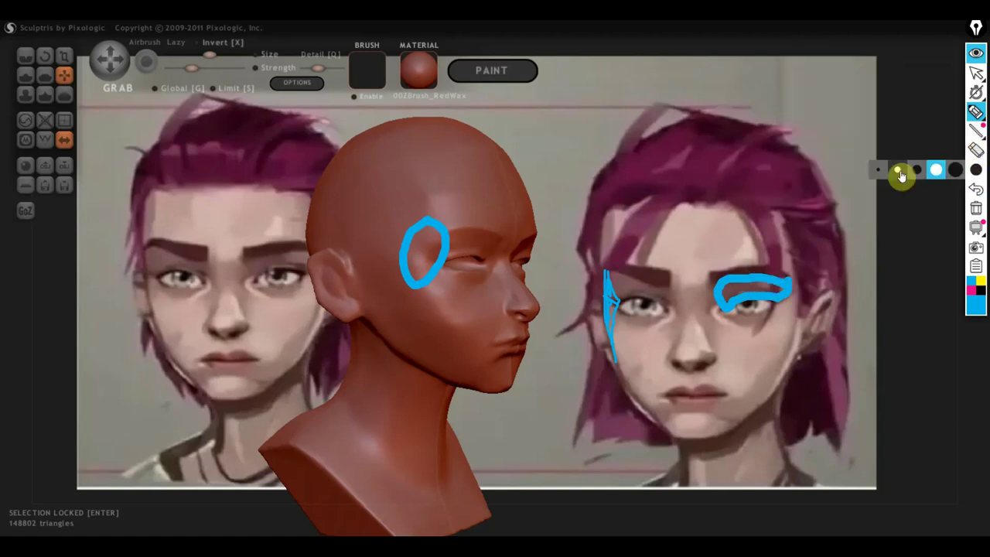
click(897, 172)
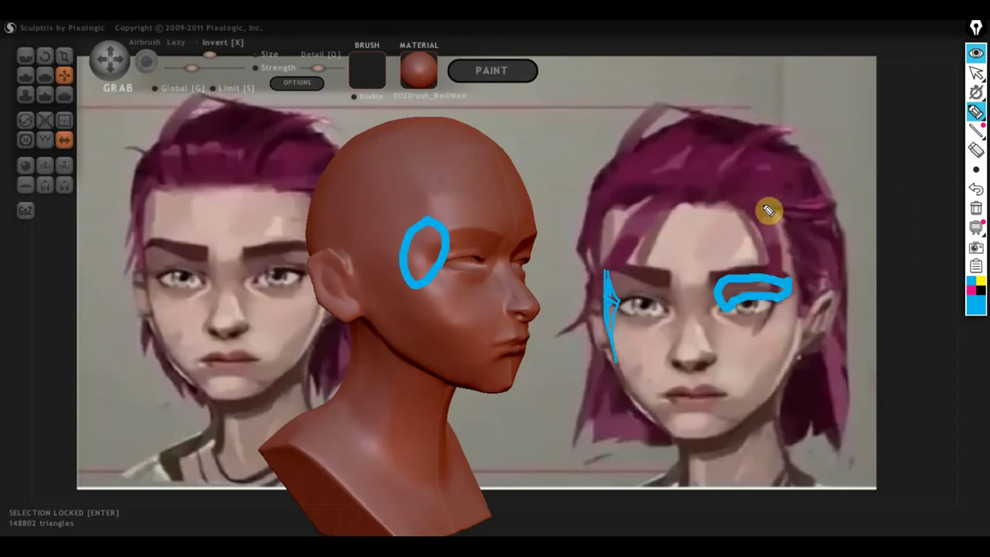
drag(773, 190, 769, 249)
drag(775, 192, 801, 290)
drag(776, 194, 815, 299)
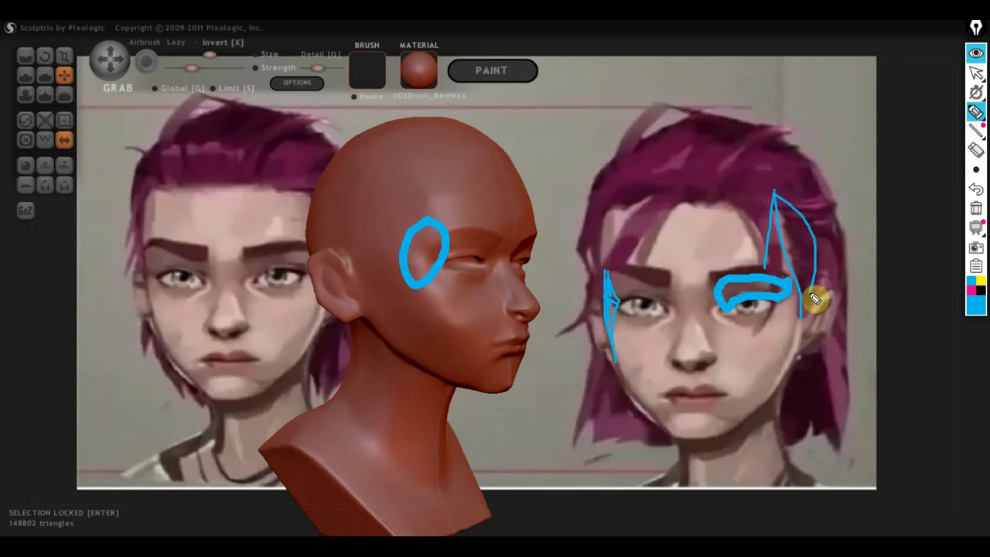
drag(809, 348, 842, 319)
drag(794, 219, 810, 296)
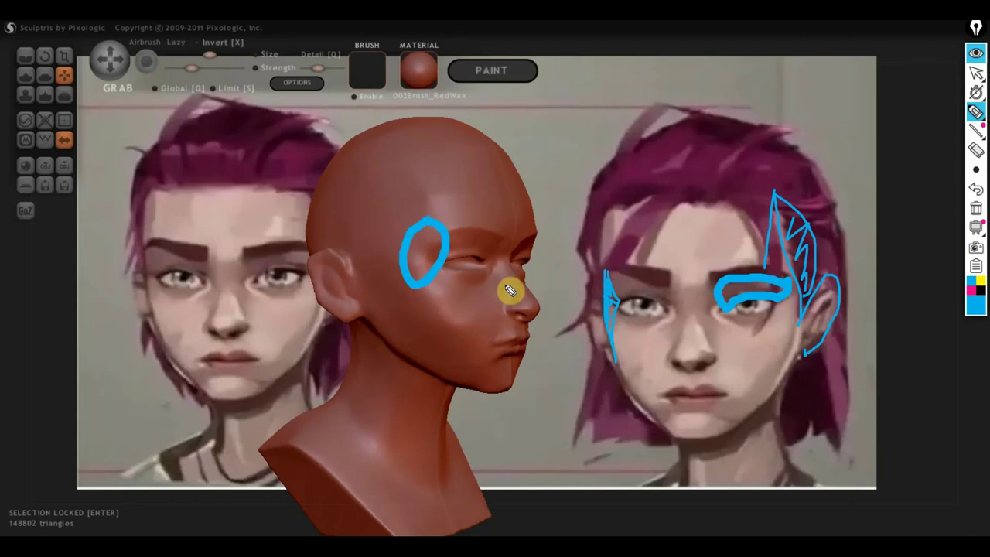
mouse_move(977, 227)
click(976, 208)
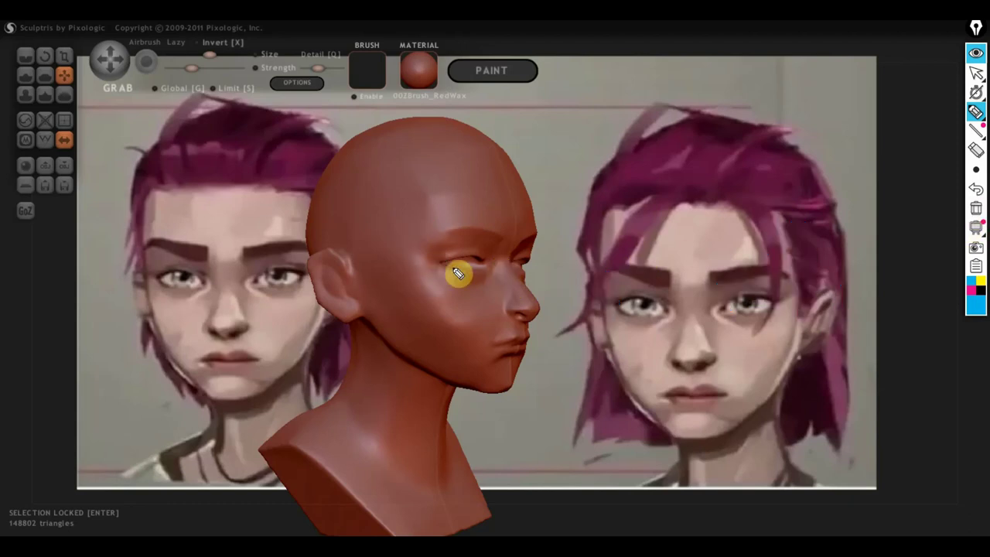
- Sketch spiky hair guide curves on the bust, then clear them and stop drawing
mouse_move(372, 178)
mouse_down()
mouse_move(416, 201)
mouse_move(415, 240)
mouse_move(392, 268)
mouse_move(336, 242)
mouse_move(358, 204)
mouse_move(387, 195)
mouse_move(387, 237)
mouse_move(411, 203)
mouse_move(376, 247)
mouse_move(364, 241)
mouse_up()
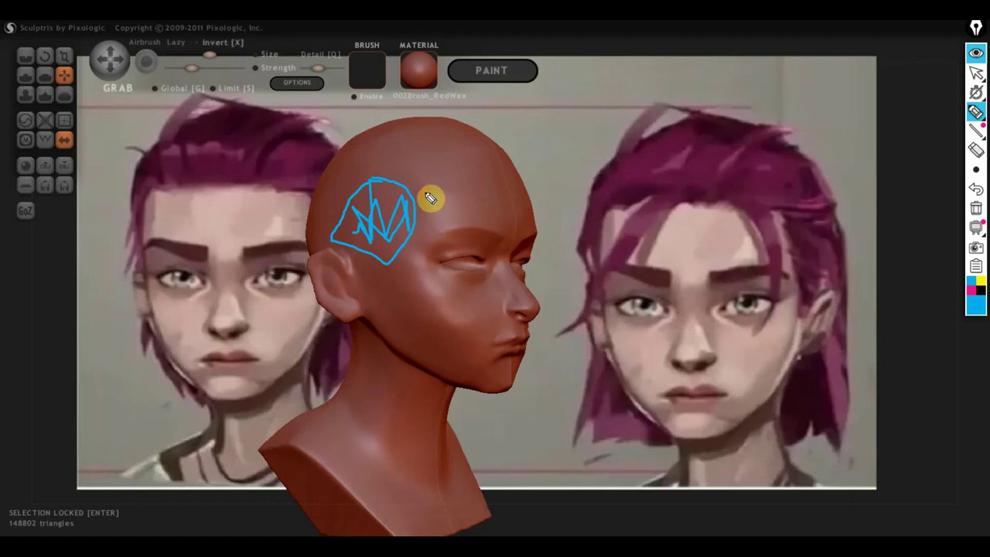
mouse_move(430, 198)
mouse_down()
mouse_move(407, 268)
mouse_move(456, 285)
mouse_move(427, 203)
mouse_up()
drag(427, 203, 448, 289)
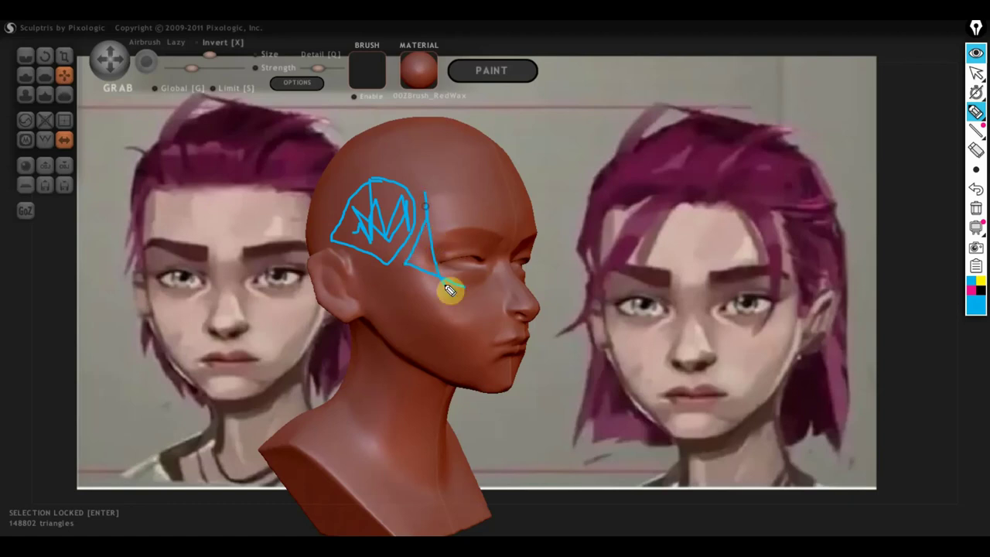
click(977, 205)
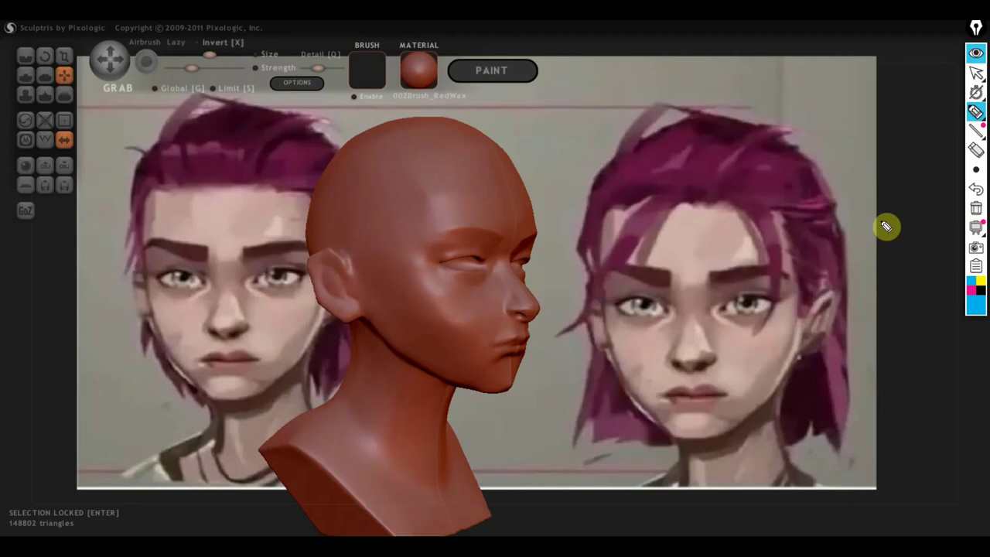
click(977, 78)
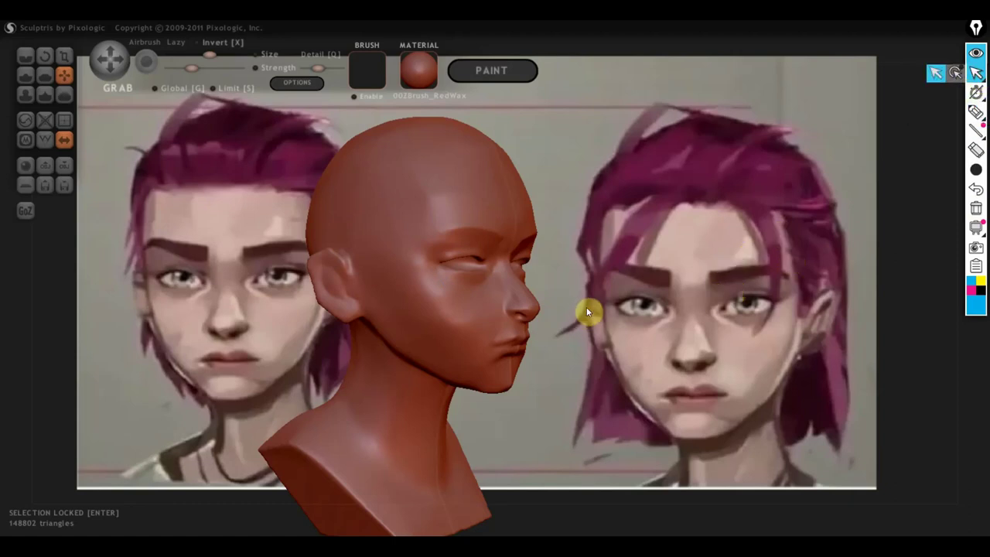
- Select the Flatten brush and adjust its size
scroll(592, 305, up, 5)
mouse_move(593, 303)
mouse_down()
mouse_move(539, 334)
mouse_move(543, 322)
mouse_move(587, 298)
mouse_move(533, 339)
mouse_up()
click(45, 74)
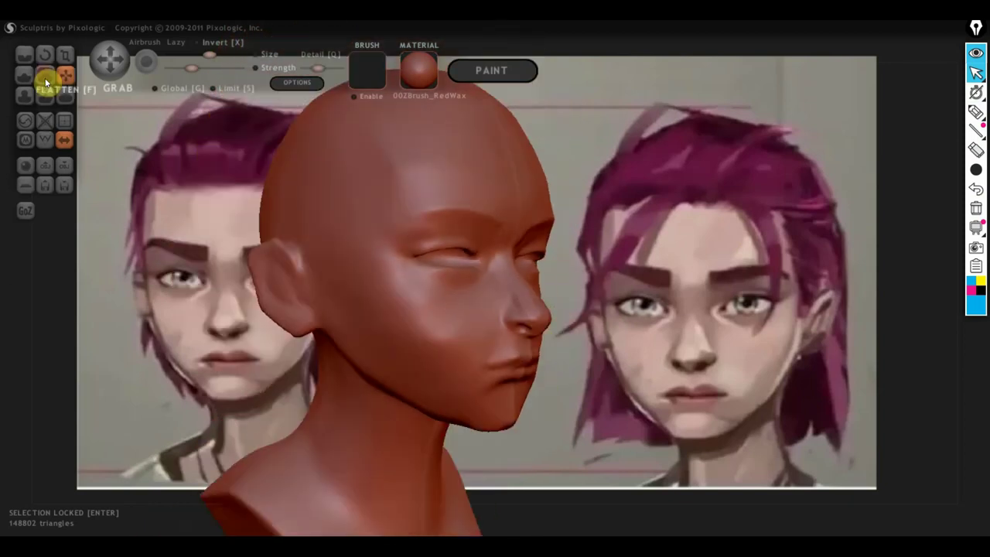
scroll(365, 325, up, 3)
drag(366, 325, 521, 267)
scroll(569, 290, down, 3)
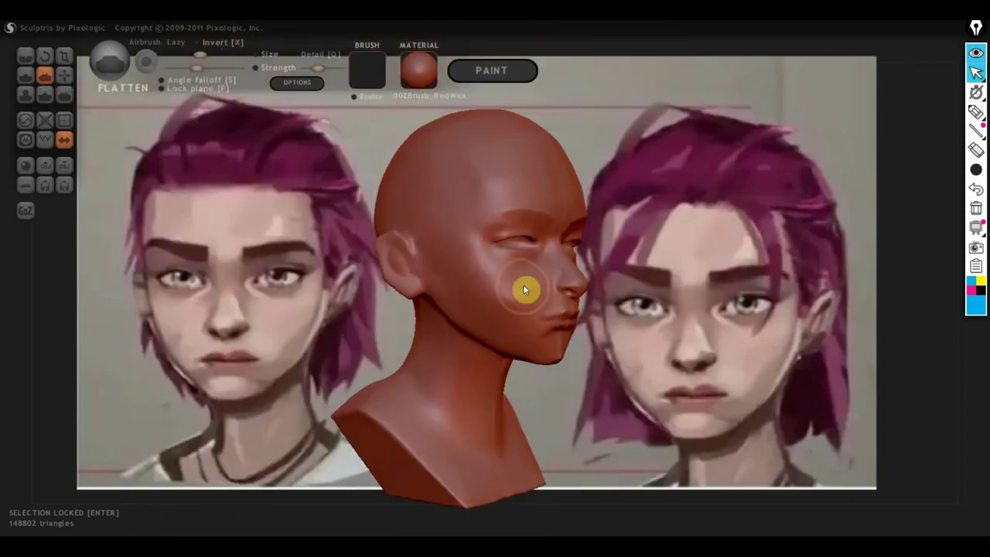
scroll(526, 287, up, 3)
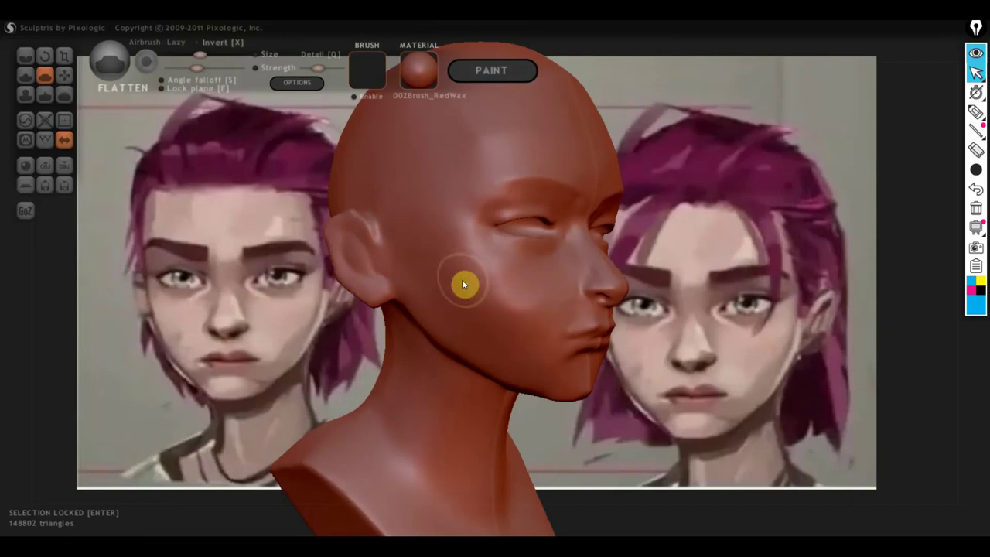
click(190, 67)
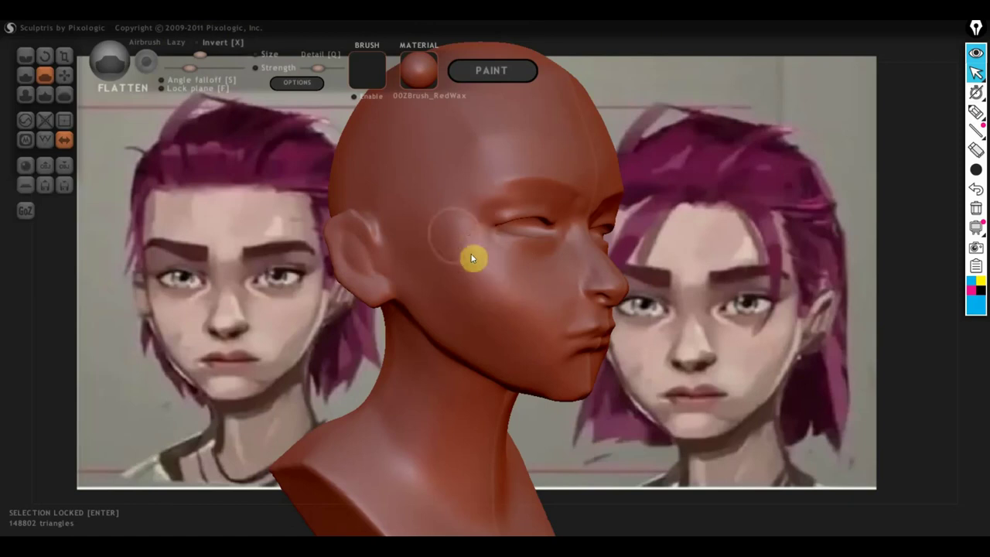
- Orbit the head to front and under-chin views to look over the face
mouse_move(554, 318)
right_down()
mouse_move(513, 348)
mouse_move(482, 326)
mouse_move(529, 332)
mouse_move(562, 364)
mouse_move(601, 366)
mouse_move(546, 387)
mouse_move(551, 361)
mouse_move(512, 343)
right_up()
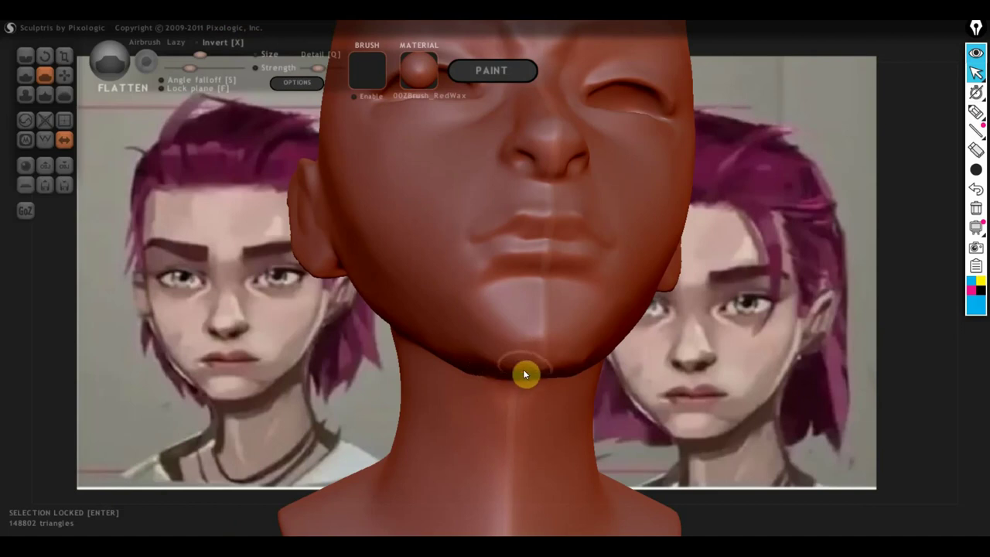
mouse_move(523, 375)
right_down()
mouse_move(539, 373)
mouse_move(524, 304)
right_up()
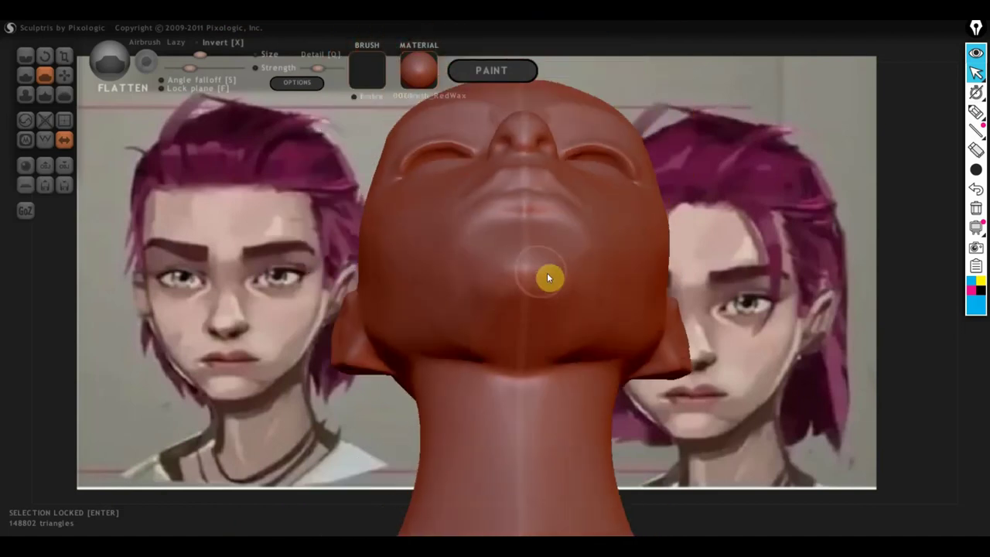
mouse_move(535, 264)
right_down()
mouse_move(570, 332)
mouse_move(544, 380)
mouse_move(524, 361)
mouse_move(597, 380)
right_up()
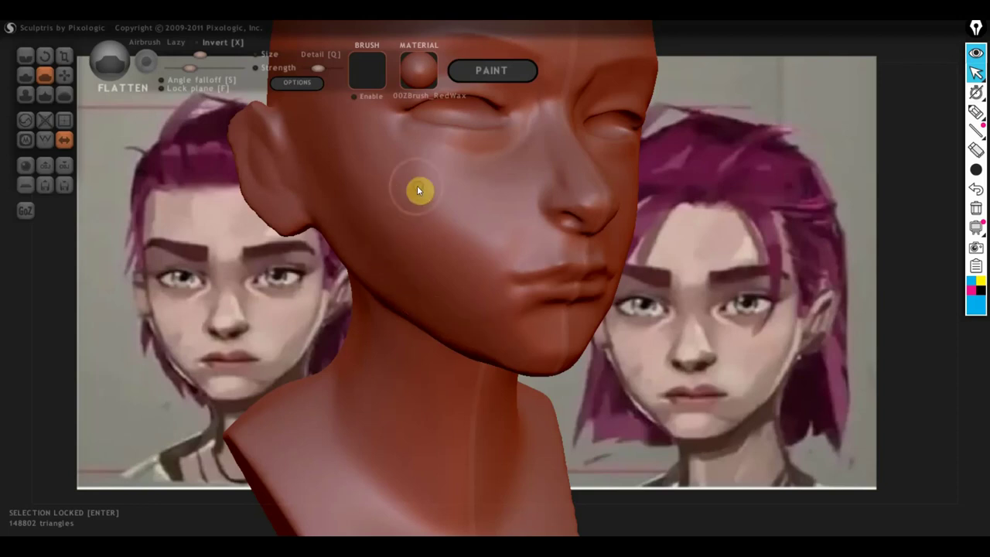
right_drag(420, 191, 470, 263)
click(977, 112)
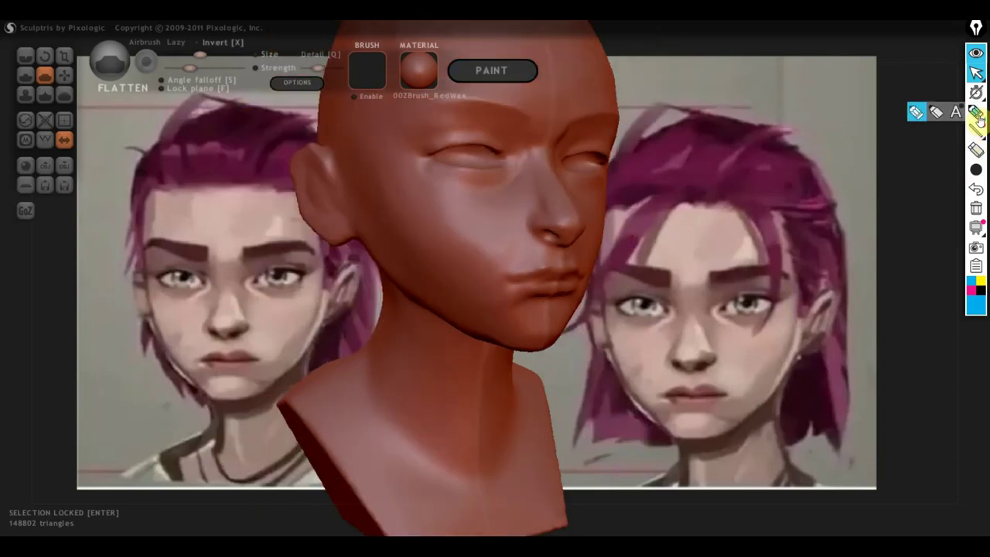
drag(516, 305, 514, 343)
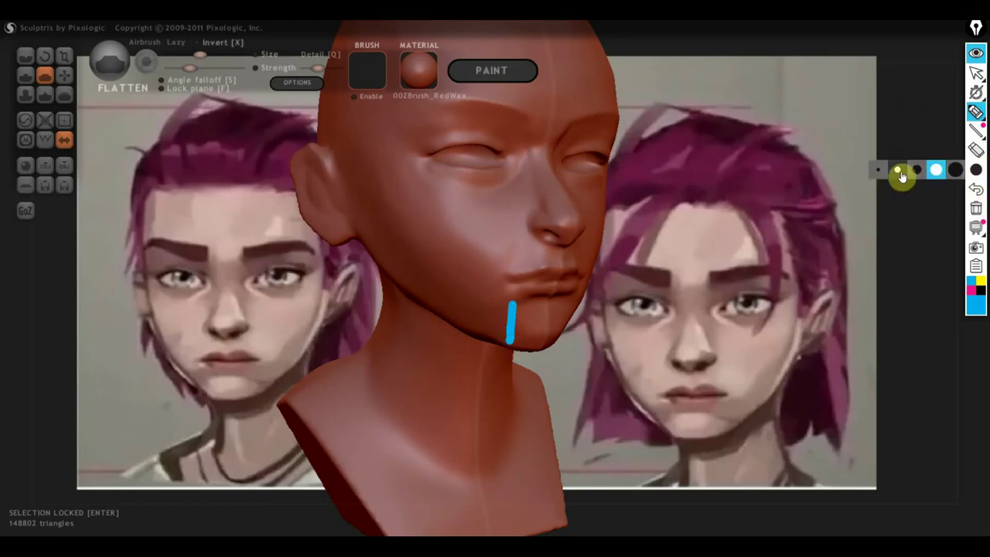
click(897, 169)
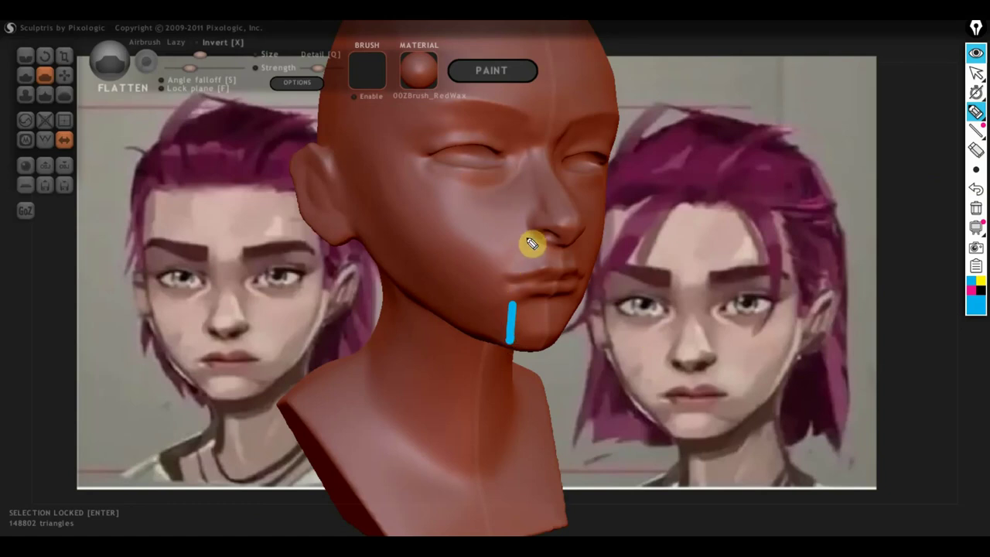
drag(534, 216, 506, 275)
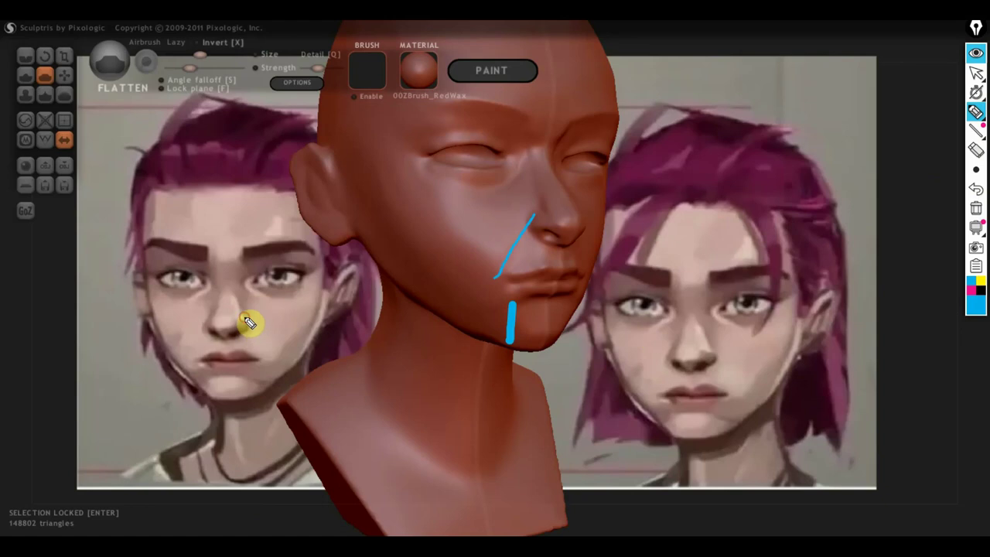
drag(245, 318, 276, 361)
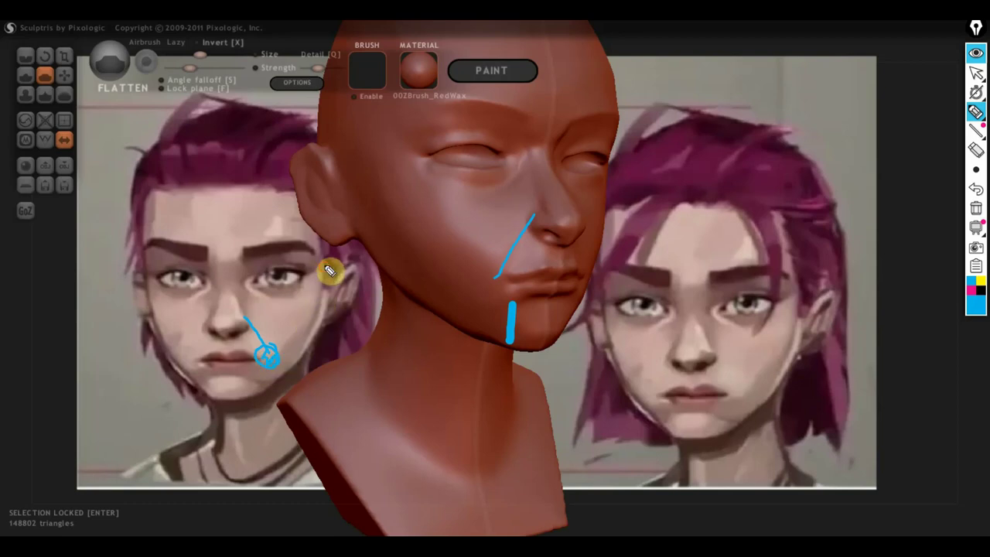
drag(325, 267, 269, 362)
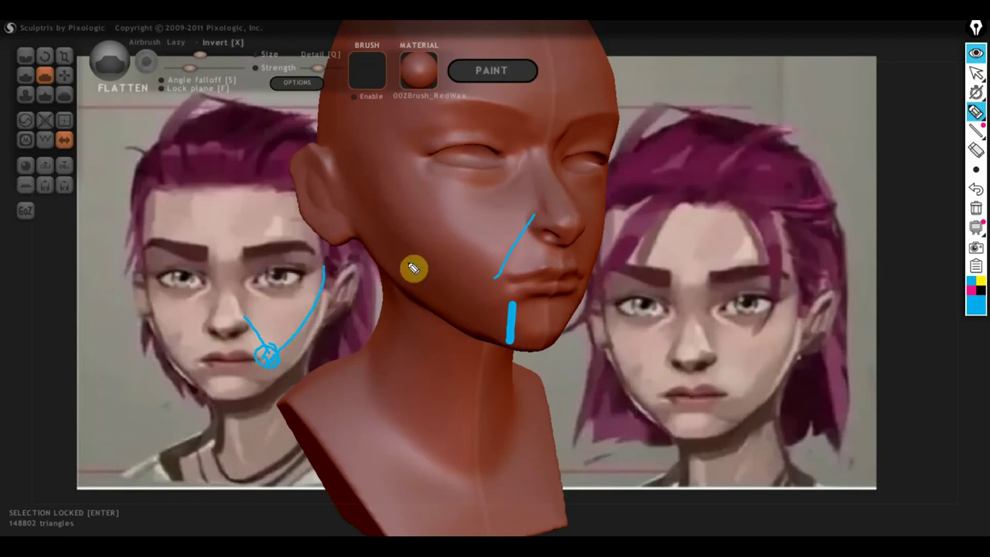
drag(397, 165, 497, 280)
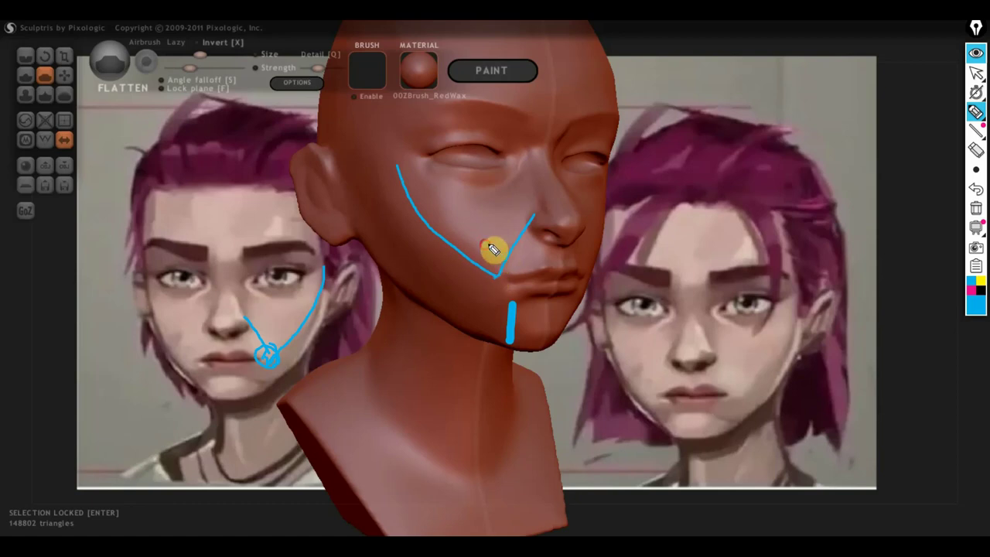
mouse_move(493, 249)
mouse_down()
mouse_move(501, 252)
mouse_move(473, 280)
mouse_up()
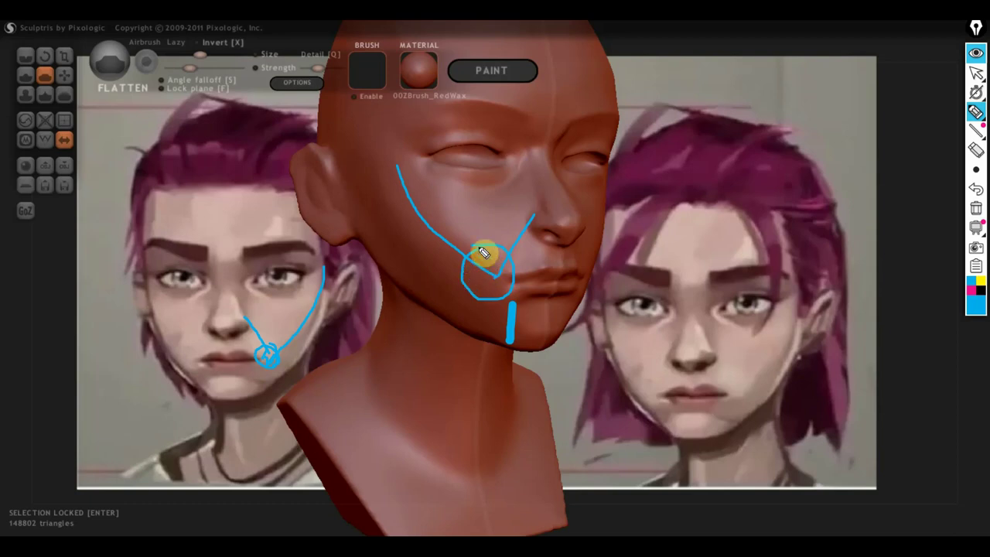
drag(501, 188, 526, 215)
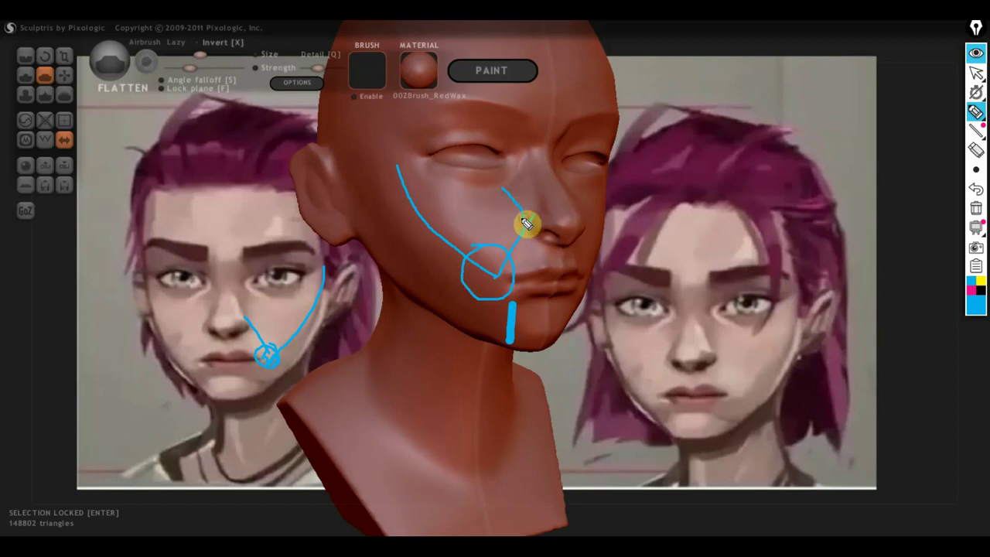
mouse_move(258, 299)
mouse_down()
mouse_move(255, 325)
mouse_move(236, 291)
mouse_move(250, 317)
mouse_move(246, 277)
mouse_move(256, 273)
mouse_move(232, 287)
mouse_move(221, 263)
mouse_move(241, 277)
mouse_up()
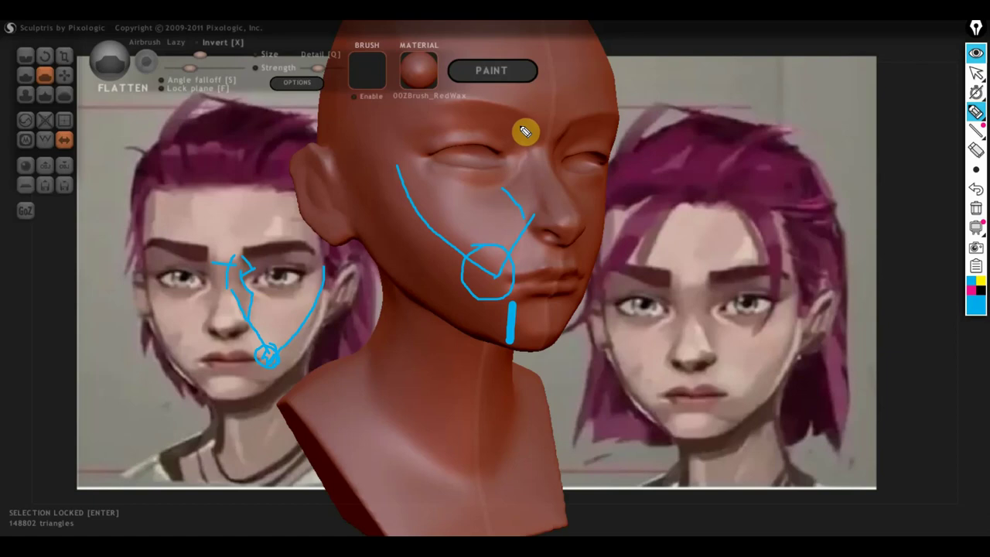
mouse_move(486, 126)
mouse_down()
mouse_move(517, 163)
mouse_move(502, 182)
mouse_up()
mouse_move(492, 128)
mouse_down()
mouse_move(531, 147)
mouse_move(526, 177)
mouse_move(516, 174)
mouse_move(515, 137)
mouse_move(508, 165)
mouse_up()
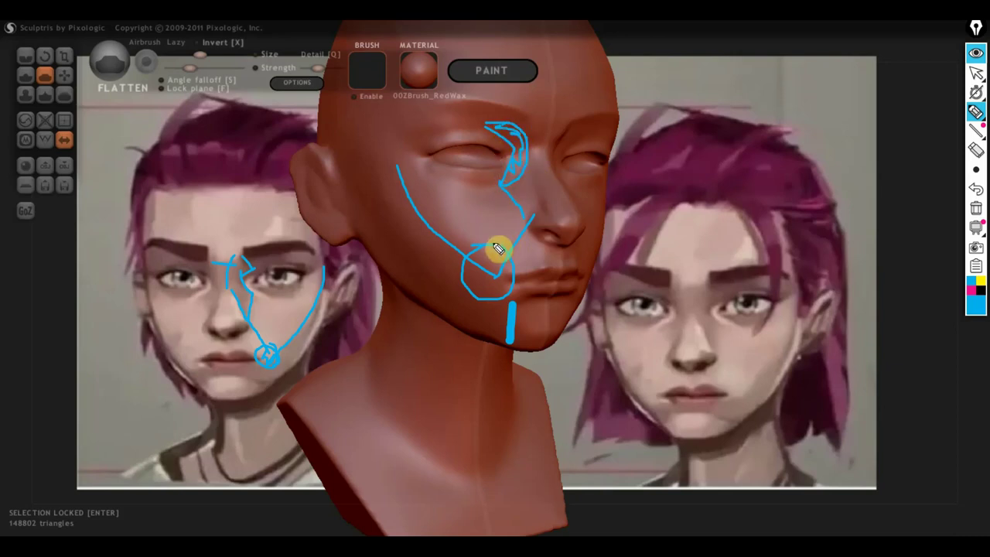
drag(425, 164, 500, 192)
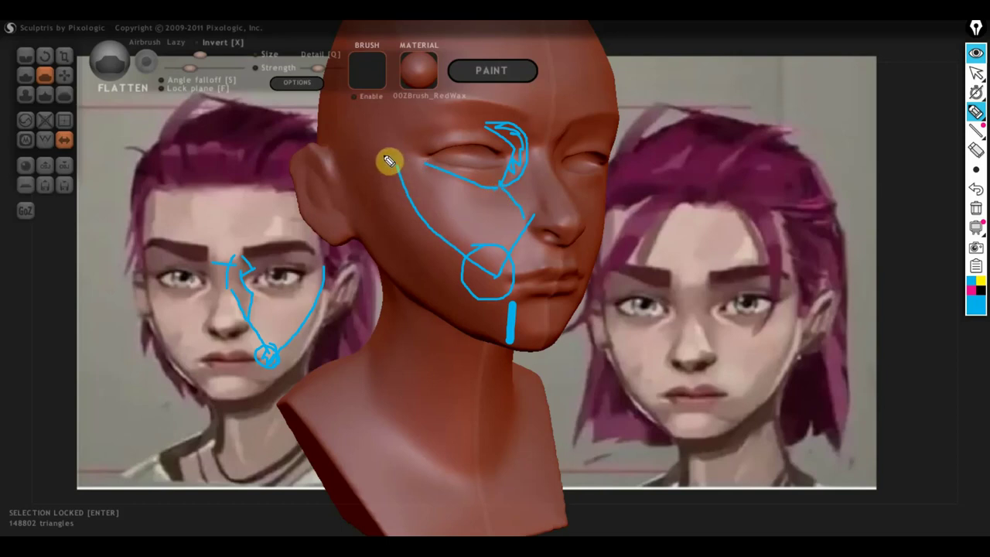
drag(377, 140, 463, 306)
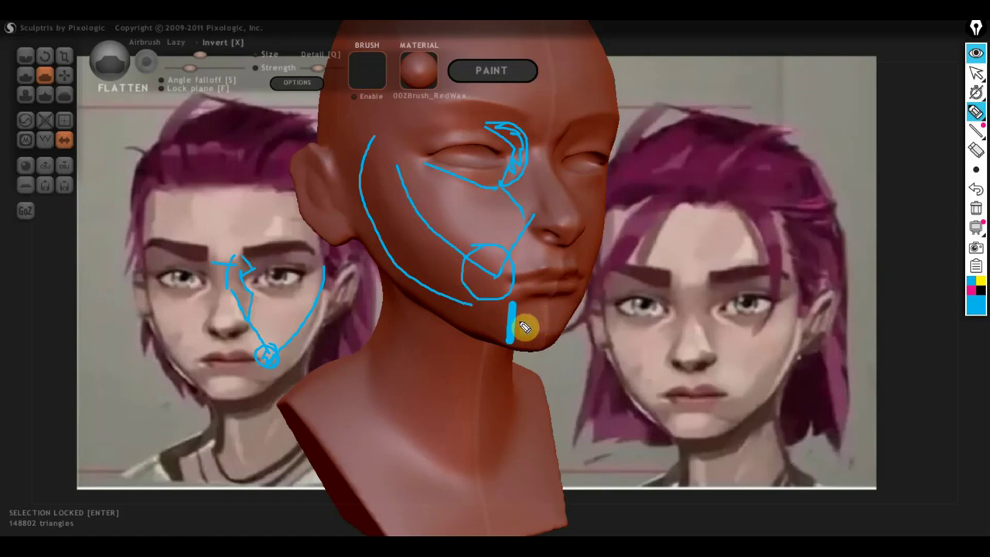
drag(533, 317, 571, 319)
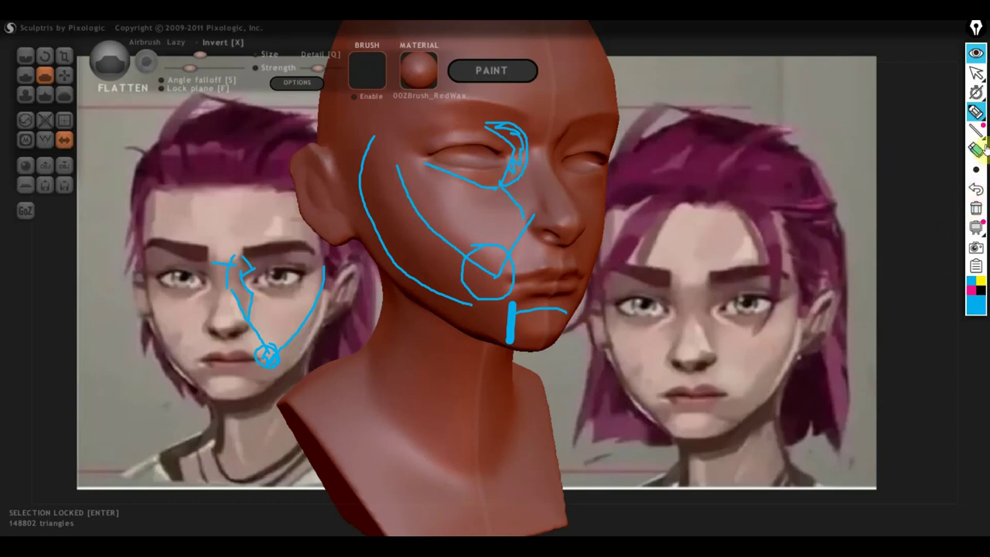
click(977, 209)
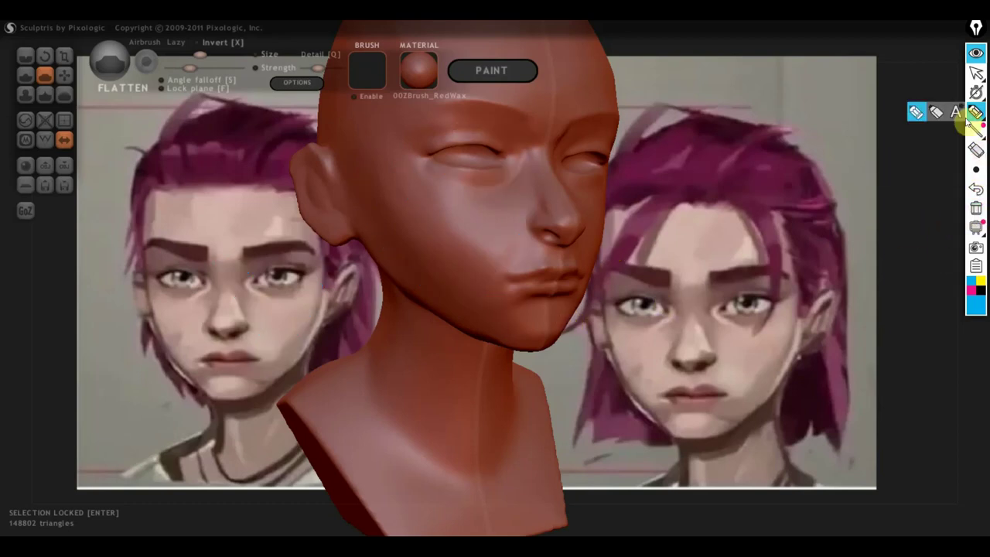
- From a close front view, flatten along the lower lip to sharpen the mouth line
click(977, 73)
shift+drag(675, 334, 708, 310)
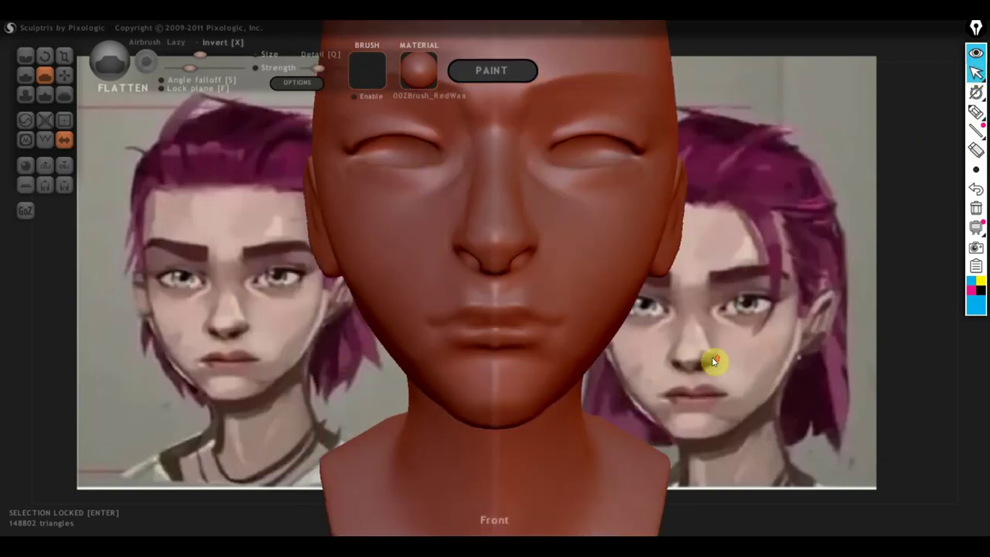
drag(712, 361, 728, 277)
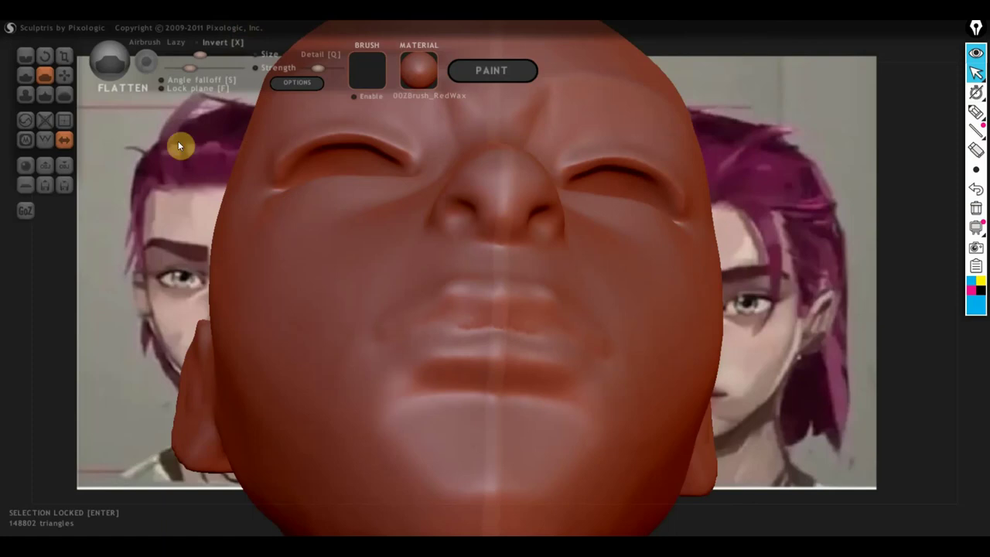
right_drag(408, 336, 401, 436)
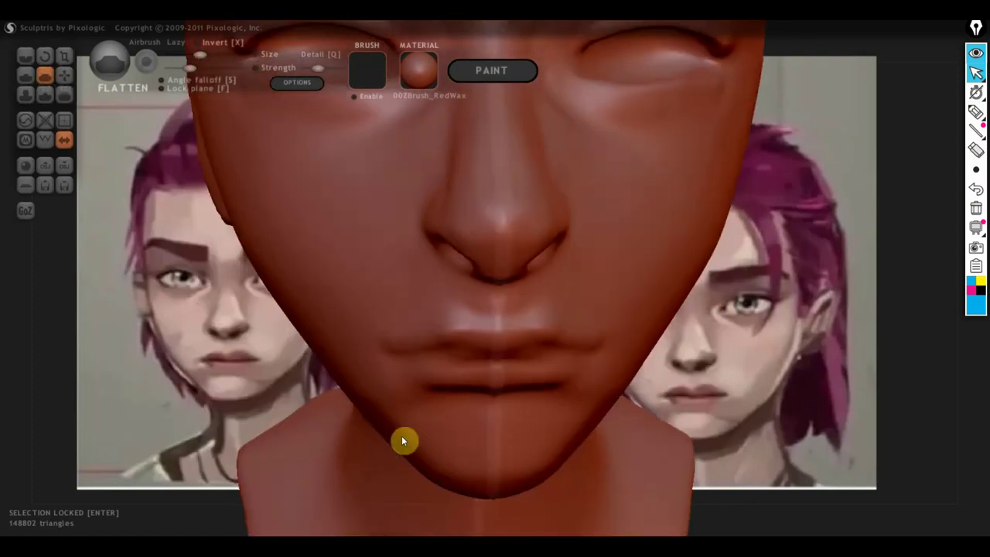
scroll(470, 438, up, 3)
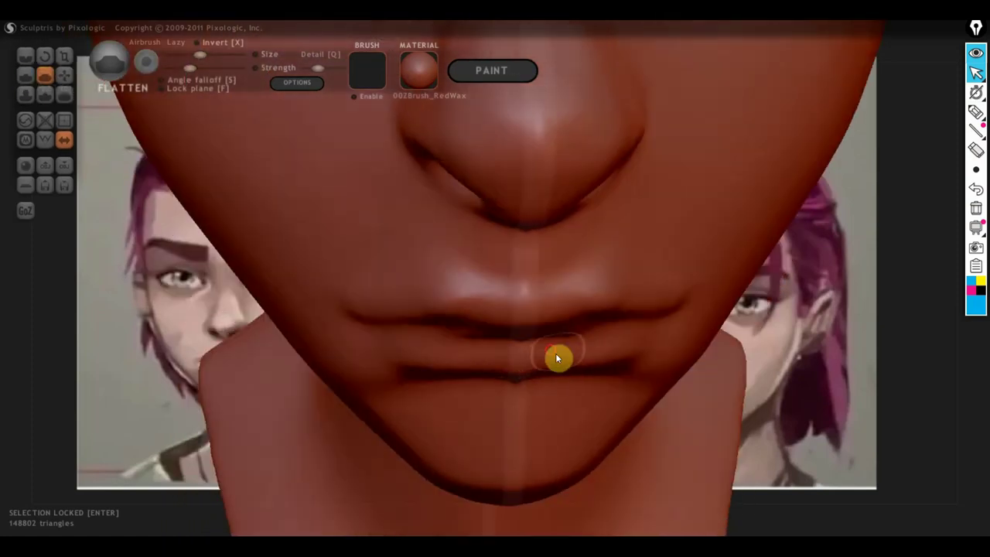
drag(555, 354, 469, 348)
mouse_move(530, 355)
right_down()
mouse_move(517, 379)
mouse_move(457, 405)
mouse_move(478, 415)
right_up()
- With Grab, pull the lower lip centre into a V and reshape the lip line
click(64, 74)
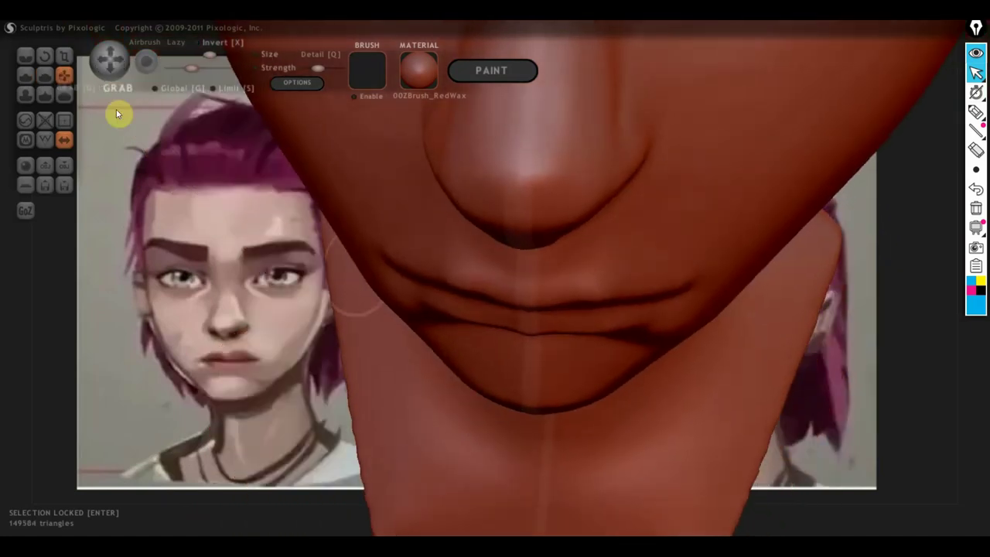
mouse_move(492, 319)
mouse_down()
mouse_move(486, 330)
mouse_move(506, 321)
mouse_move(473, 345)
mouse_move(513, 348)
mouse_move(524, 338)
mouse_move(491, 348)
mouse_move(472, 339)
mouse_move(479, 331)
mouse_up()
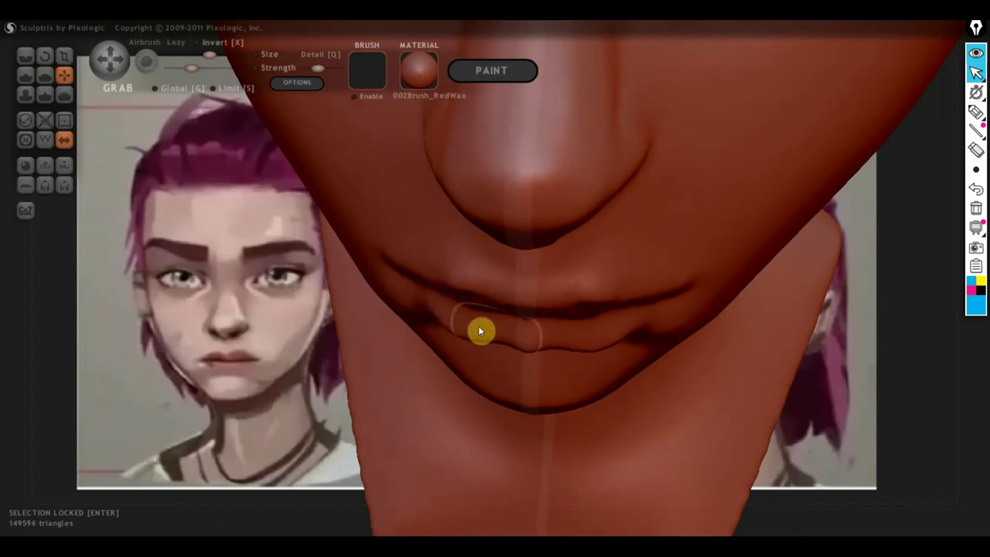
mouse_move(456, 317)
right_down()
mouse_move(522, 274)
mouse_move(559, 366)
right_up()
scroll(534, 286, down, 3)
mouse_move(561, 371)
mouse_down()
mouse_move(471, 400)
mouse_move(513, 380)
mouse_move(471, 382)
mouse_up()
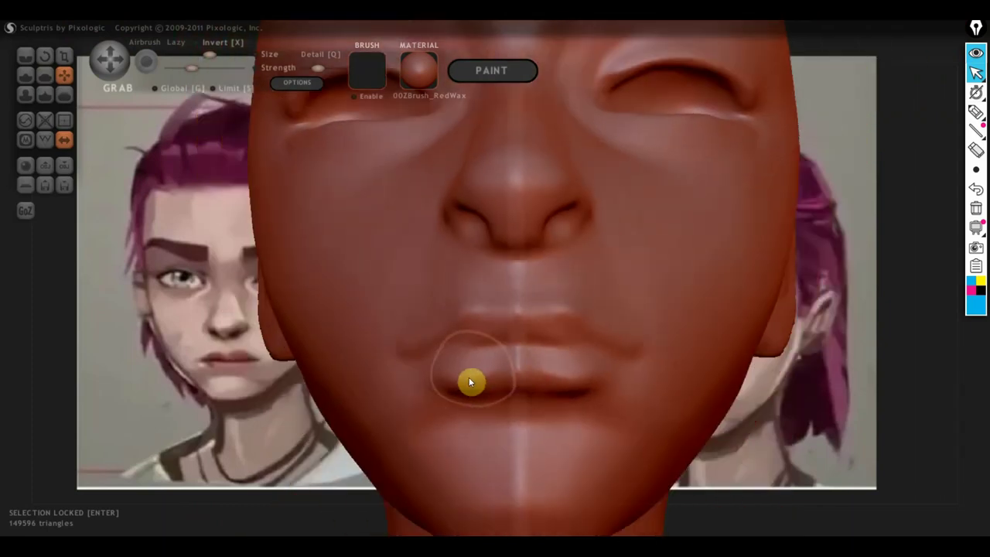
- With Flatten, smooth the lower lip into a cleaner plane, viewed from below
click(44, 75)
scroll(415, 363, up, 2)
scroll(415, 363, down, 2)
right_drag(415, 362, 439, 306)
scroll(540, 396, down, 1)
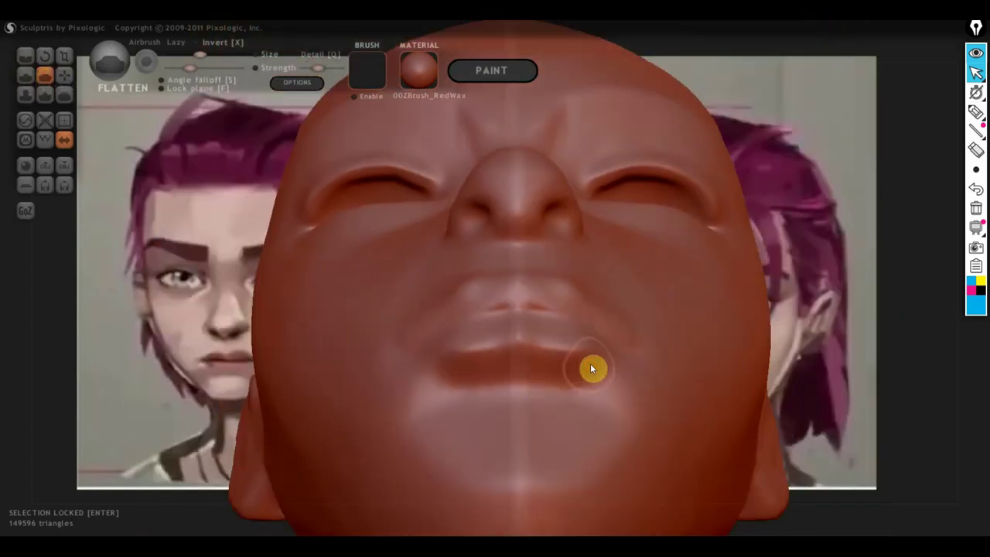
mouse_move(465, 363)
mouse_down()
mouse_move(586, 367)
mouse_move(448, 372)
mouse_up()
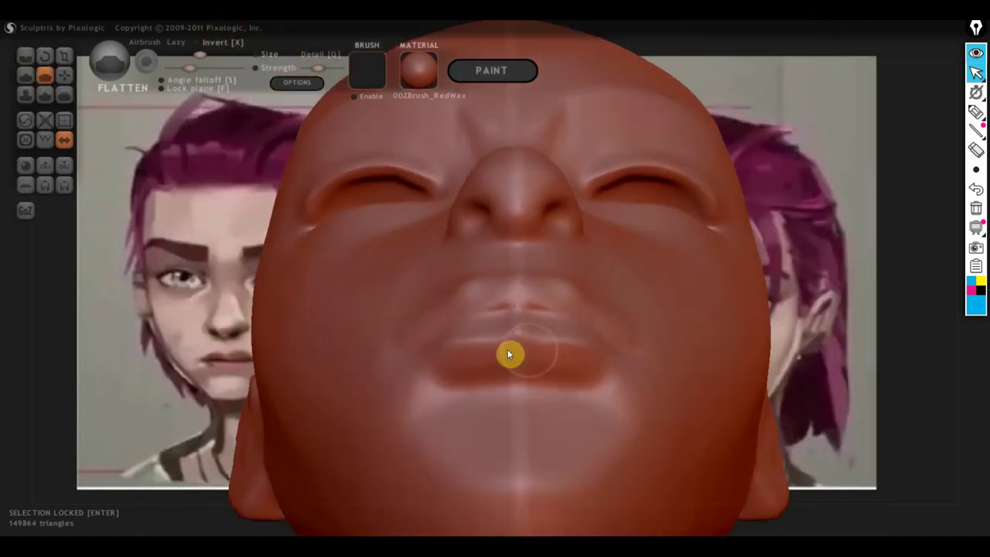
drag(508, 354, 531, 353)
- Flatten the lip corner, neighbouring cheek and chin from a three-quarter view
mouse_move(592, 376)
right_down()
mouse_move(571, 441)
mouse_move(559, 413)
right_up()
drag(560, 413, 492, 403)
mouse_move(490, 404)
right_down()
mouse_move(395, 400)
mouse_move(462, 390)
mouse_move(482, 404)
mouse_move(613, 385)
mouse_move(643, 394)
right_up()
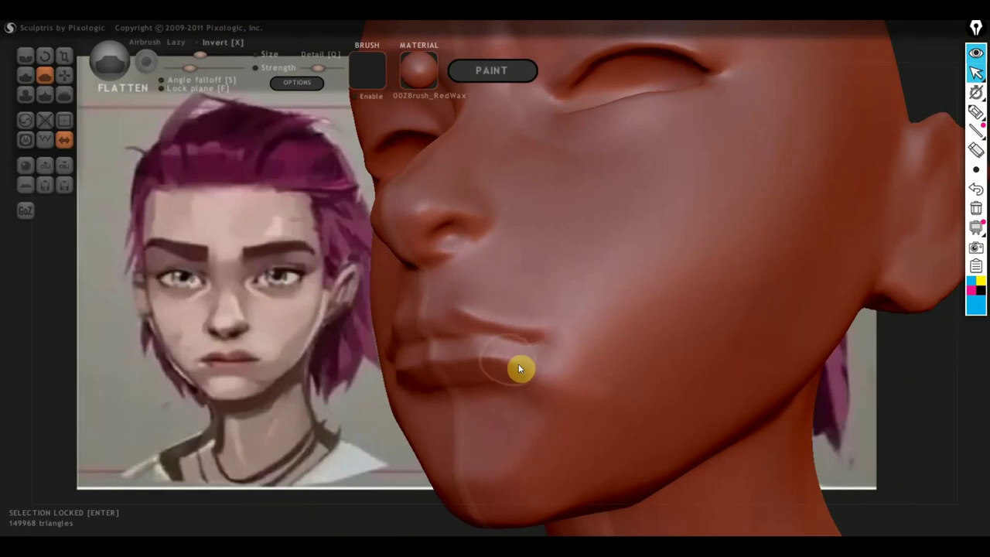
mouse_move(521, 367)
mouse_down()
mouse_move(546, 374)
mouse_move(563, 419)
mouse_up()
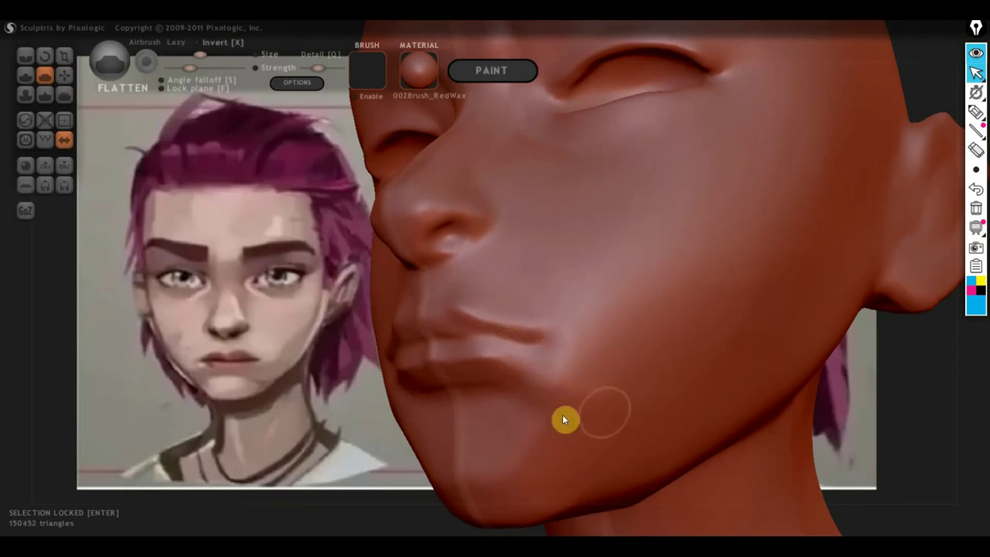
drag(602, 373, 666, 348)
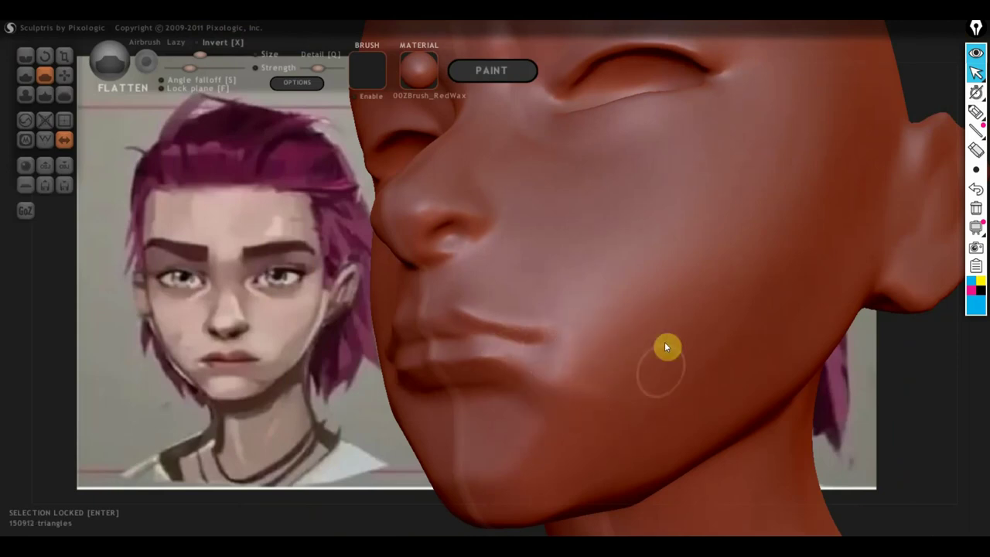
mouse_move(565, 424)
mouse_down()
mouse_move(523, 452)
mouse_move(549, 486)
mouse_up()
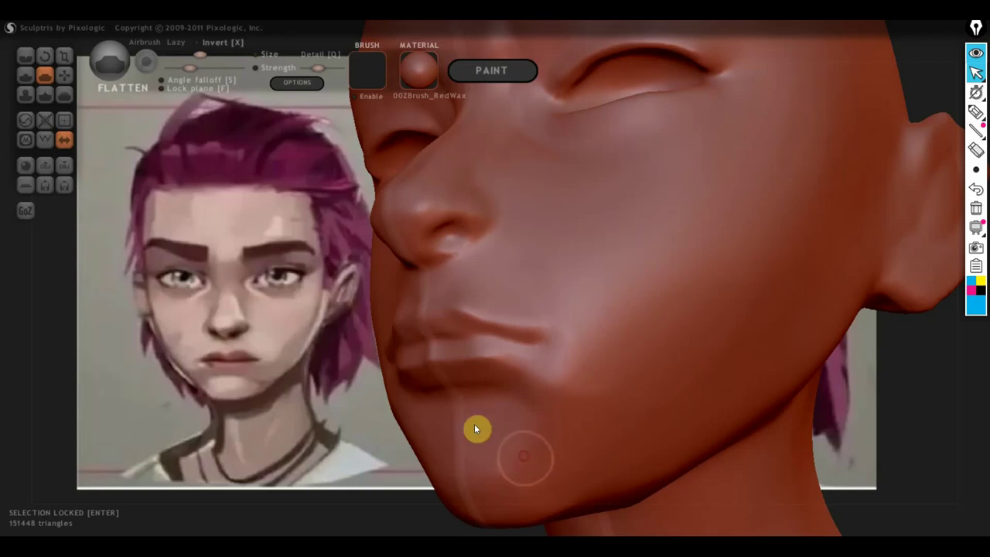
mouse_move(474, 424)
right_down()
mouse_move(547, 455)
mouse_move(685, 436)
right_up()
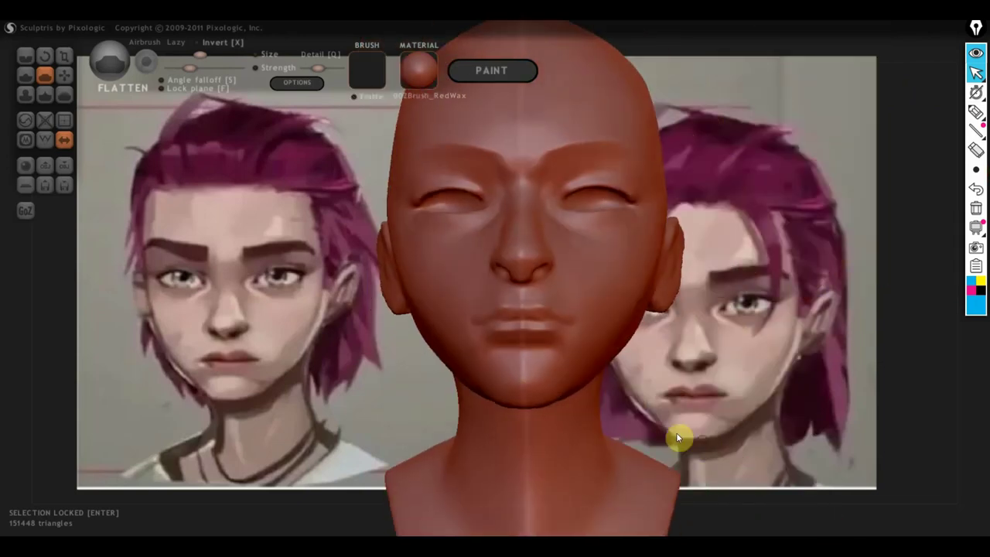
click(64, 75)
- In Front view, drag the chin contour up and inward, then check the right side
shift+right_drag(791, 367, 801, 367)
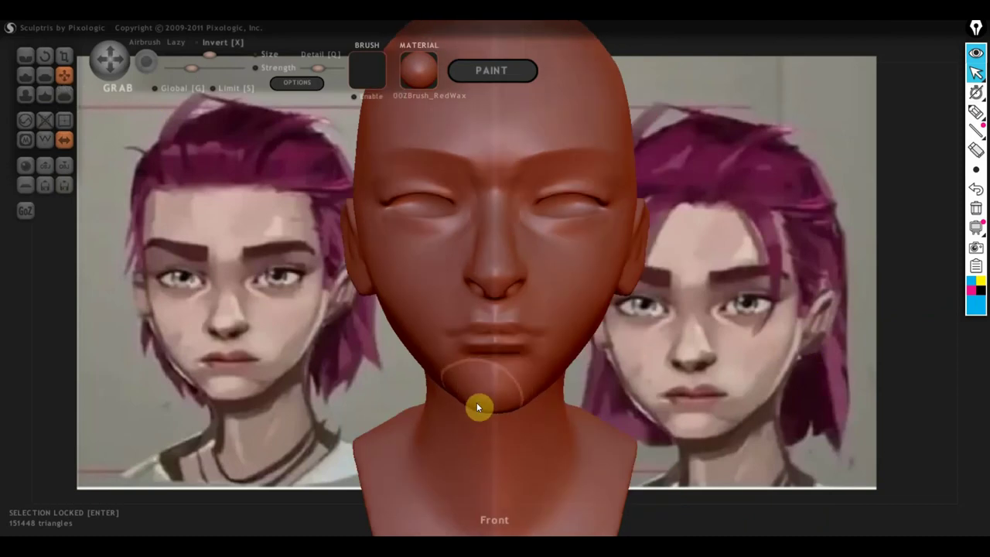
scroll(477, 404, up, 2)
drag(486, 438, 464, 427)
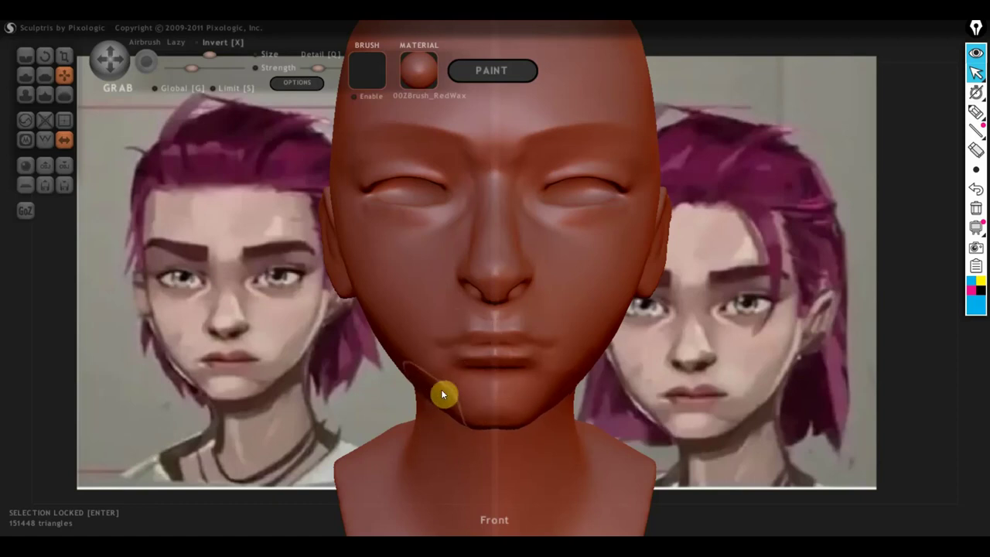
right_drag(435, 406, 513, 426)
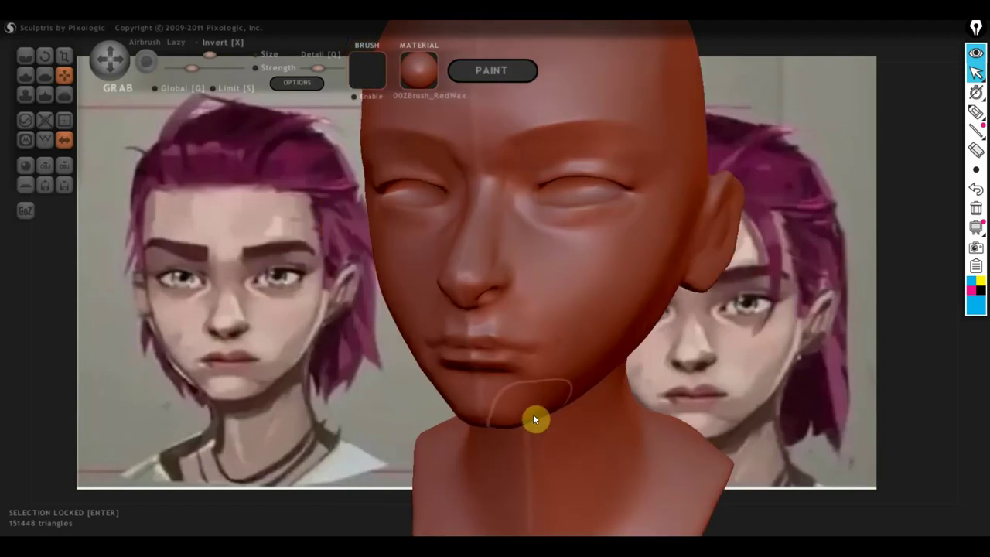
right_drag(570, 436, 534, 393)
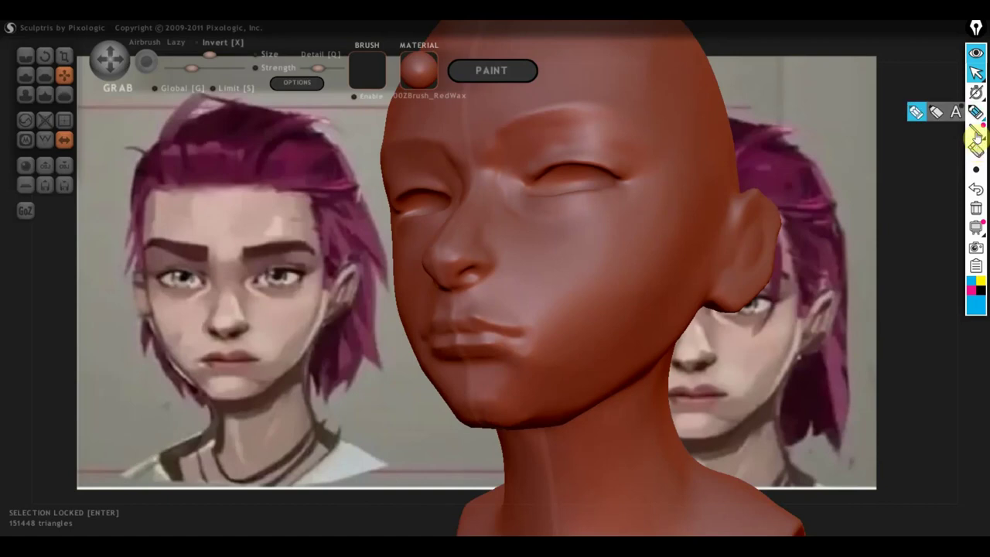
click(977, 114)
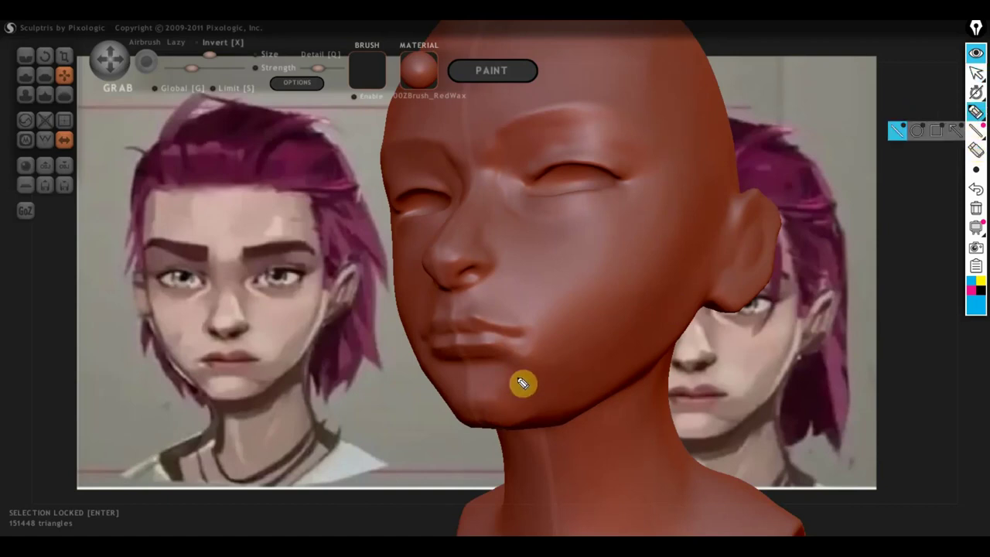
drag(507, 361, 529, 425)
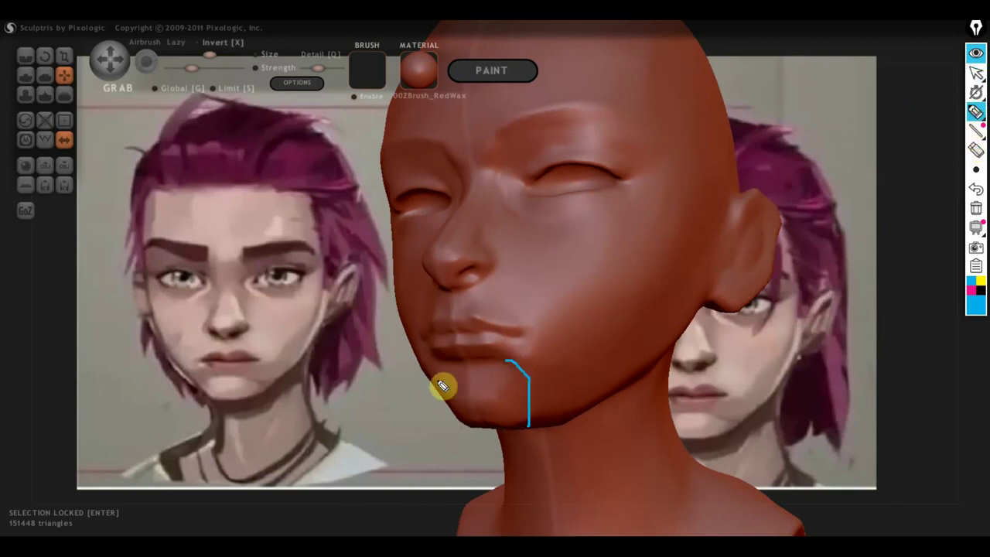
drag(445, 363, 534, 425)
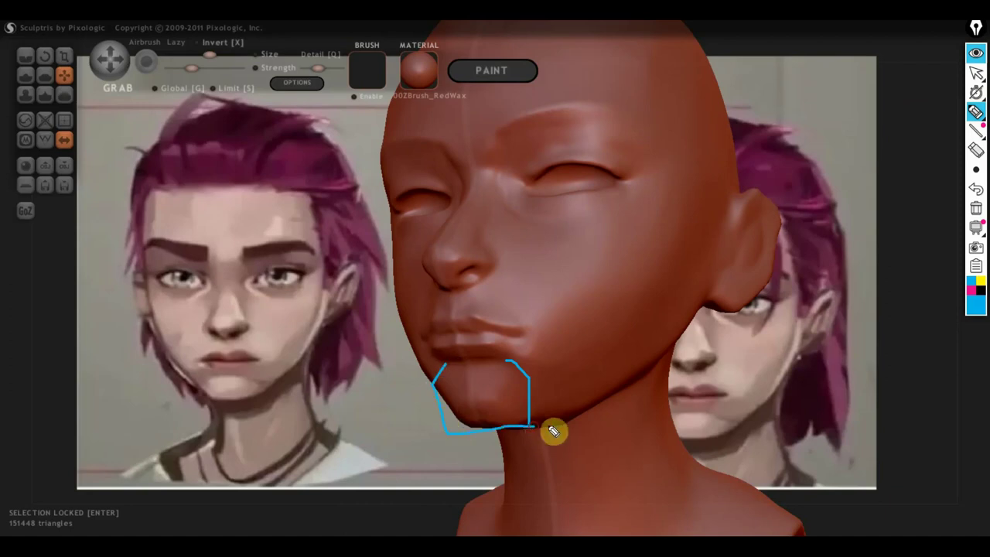
mouse_move(570, 376)
mouse_down()
mouse_move(535, 365)
mouse_move(550, 299)
mouse_move(581, 352)
mouse_up()
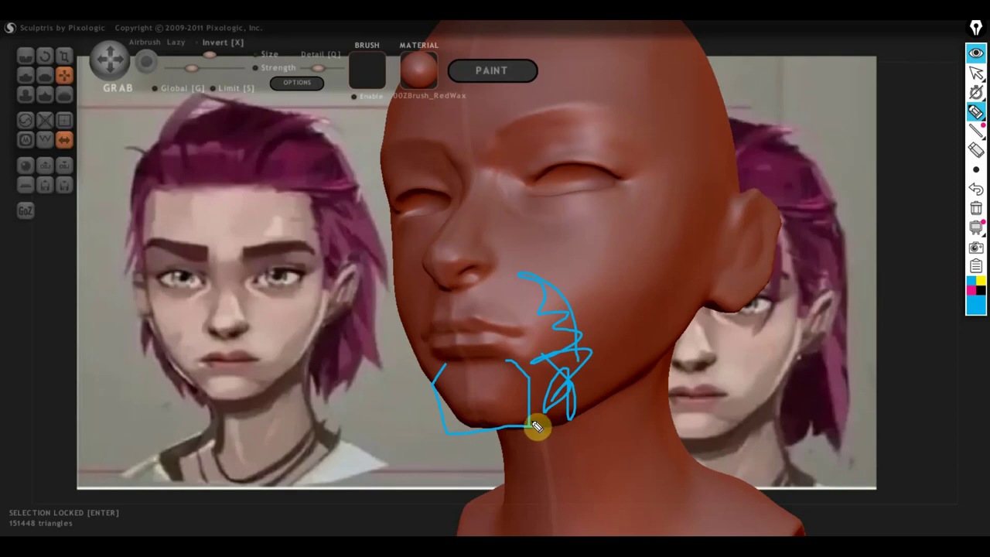
mouse_move(548, 489)
mouse_down()
mouse_move(534, 420)
mouse_move(521, 436)
mouse_up()
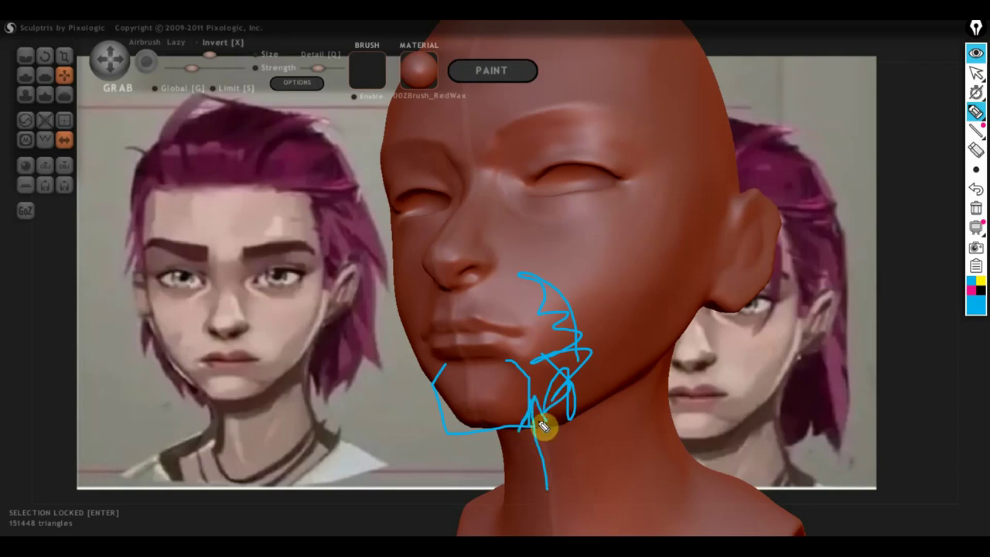
mouse_move(438, 468)
mouse_down()
mouse_move(458, 411)
mouse_move(446, 431)
mouse_move(457, 402)
mouse_move(452, 377)
mouse_move(431, 381)
mouse_move(484, 369)
mouse_up()
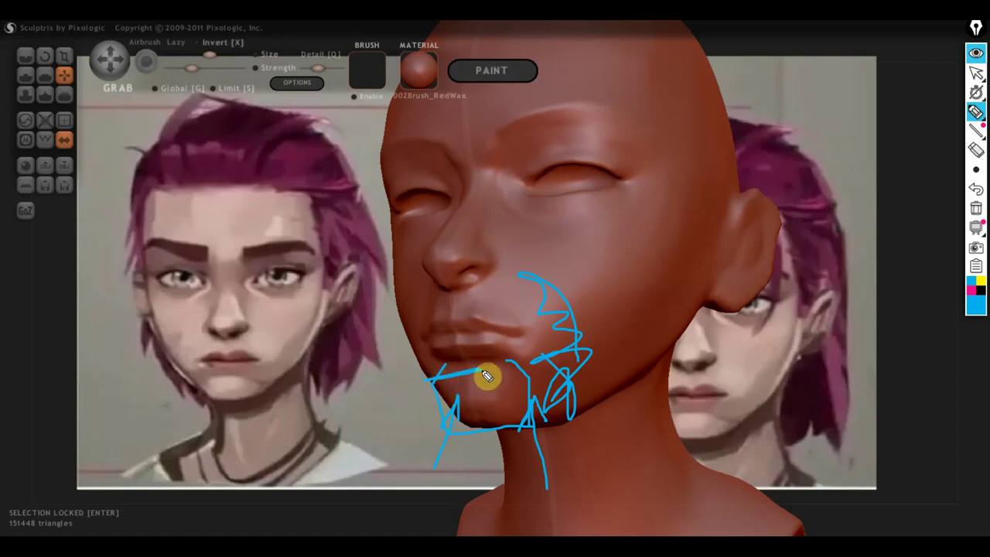
click(974, 209)
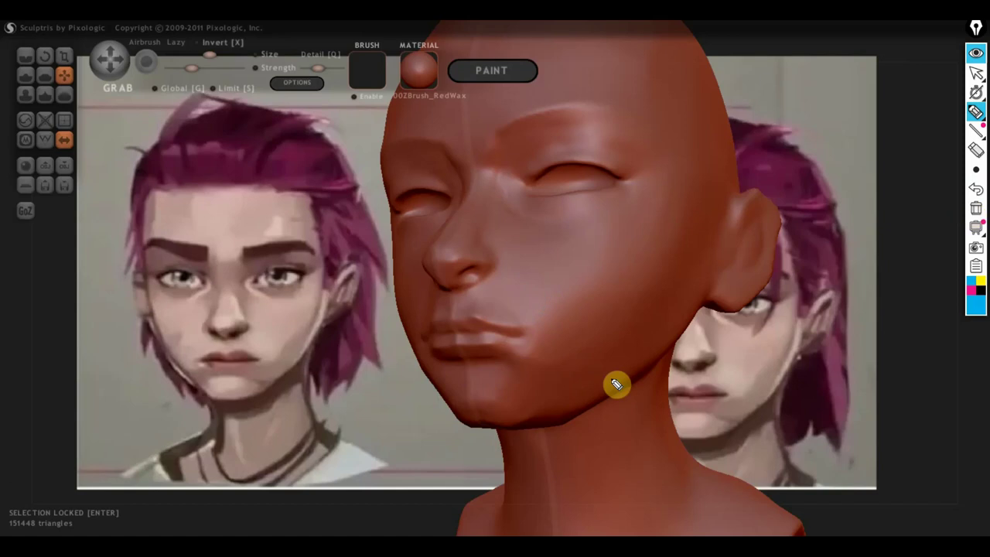
click(976, 72)
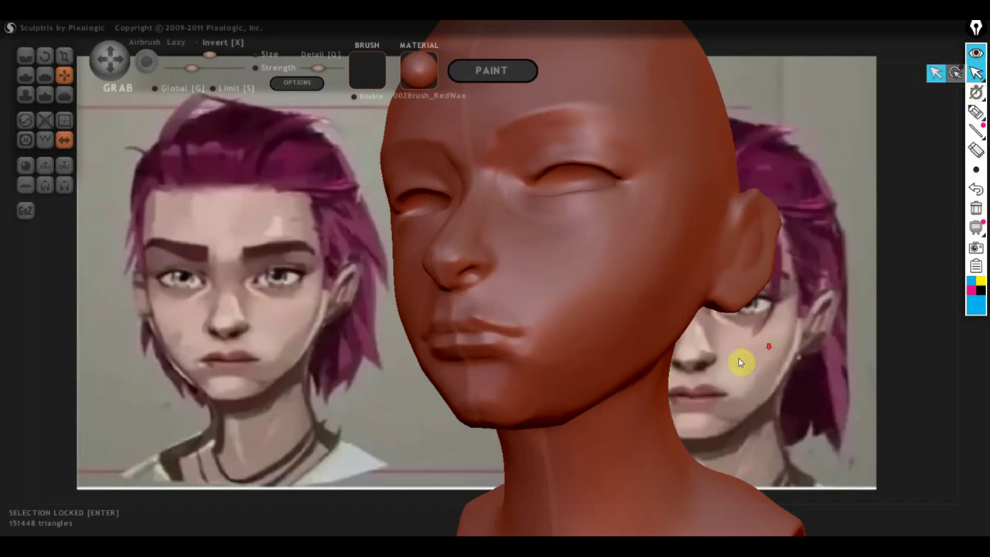
- With the Crease brush, crease the jaw and chin line, then check it in profile
mouse_move(673, 376)
mouse_down()
mouse_move(646, 381)
mouse_move(683, 383)
mouse_up()
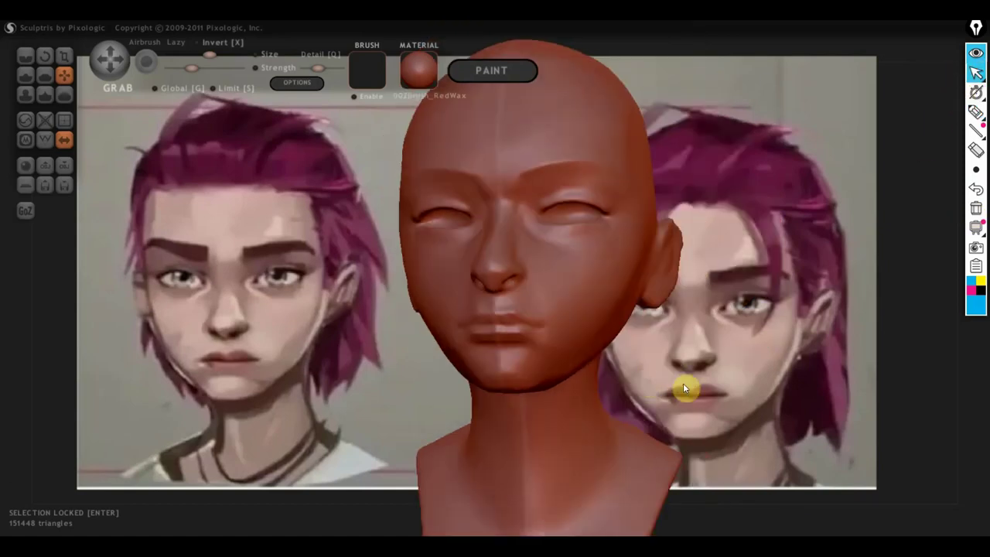
click(25, 56)
scroll(508, 374, up, 3)
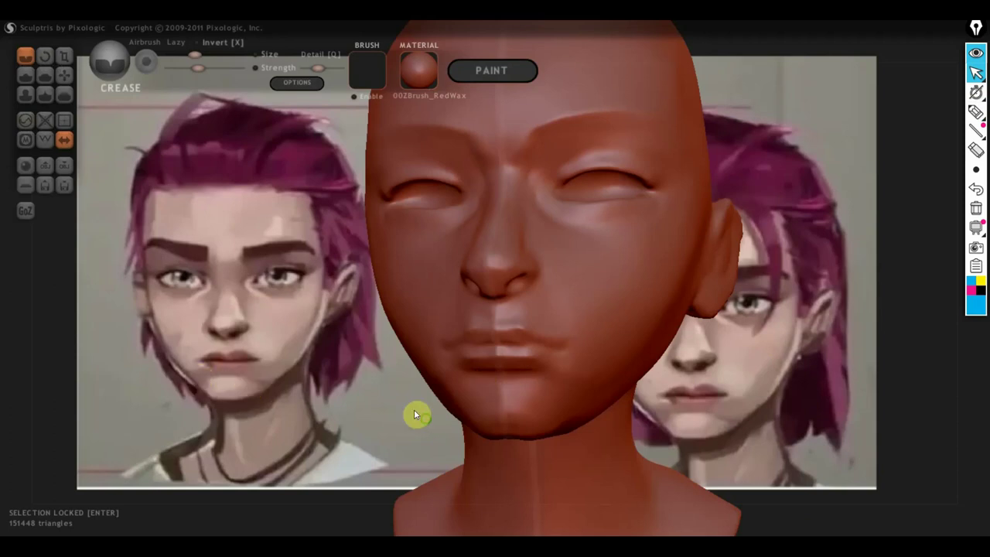
drag(415, 413, 496, 402)
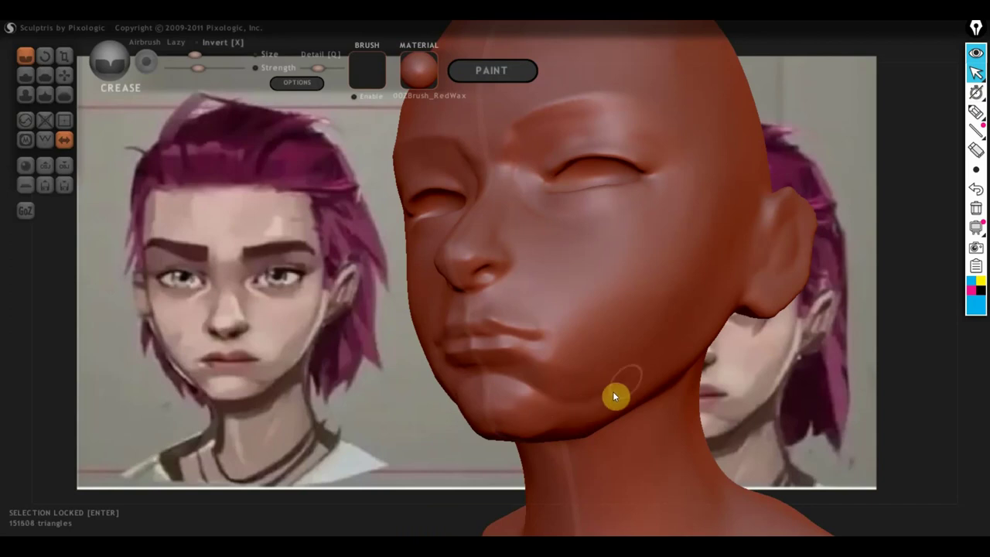
drag(549, 396, 636, 374)
right_drag(613, 398, 508, 379)
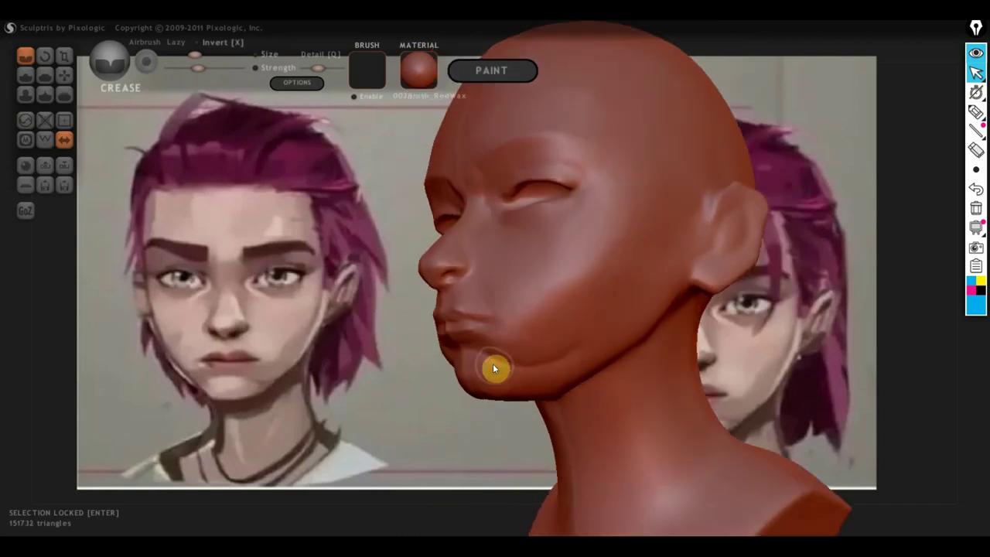
right_drag(511, 369, 477, 380)
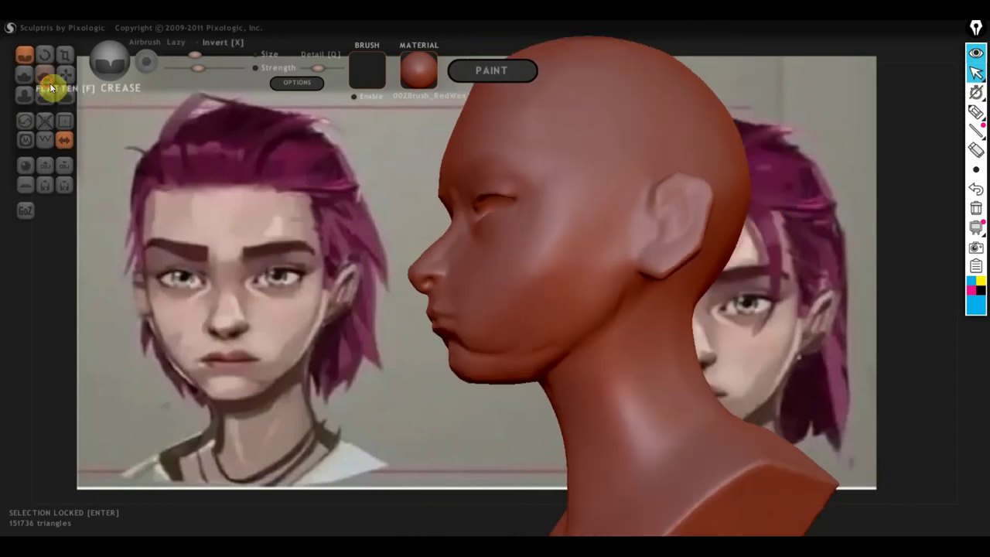
- With Flatten, smooth the crease between jaw and neck from a three-quarter angle
click(44, 75)
scroll(488, 390, up, 5)
mouse_move(488, 390)
right_down()
mouse_move(513, 421)
mouse_move(556, 375)
right_up()
scroll(572, 377, down, 2)
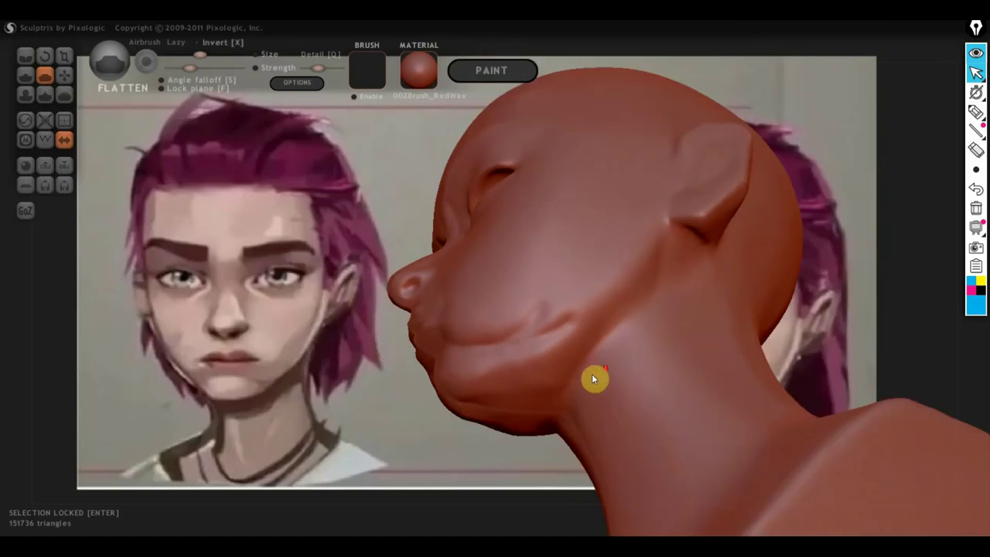
mouse_move(541, 354)
mouse_down()
mouse_move(590, 336)
mouse_move(627, 294)
mouse_move(503, 367)
mouse_move(586, 338)
mouse_move(469, 345)
mouse_move(608, 277)
mouse_move(650, 238)
mouse_up()
mouse_move(649, 232)
right_down()
mouse_move(636, 413)
mouse_move(771, 435)
mouse_move(598, 418)
right_up()
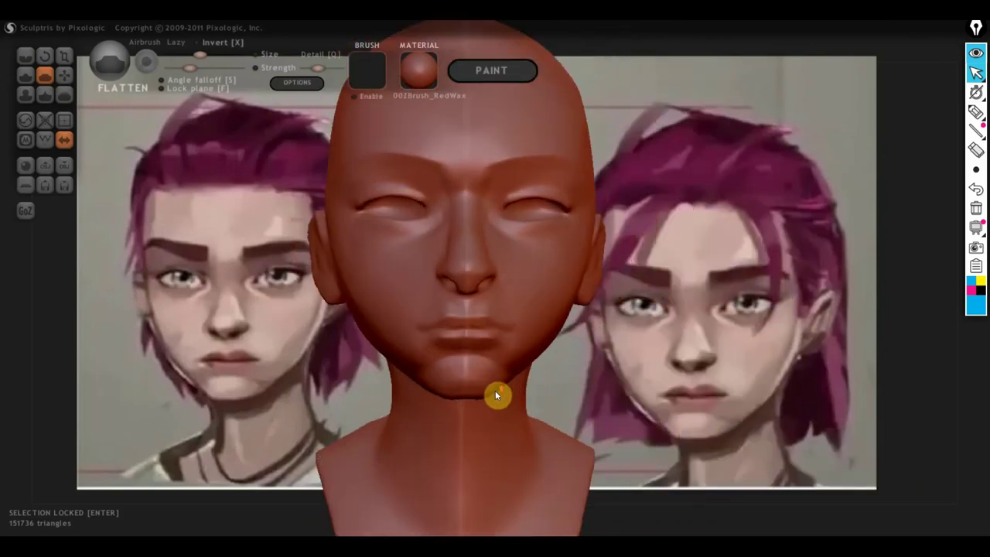
mouse_move(495, 396)
alt+right_down()
mouse_move(671, 392)
mouse_move(612, 400)
mouse_move(626, 407)
mouse_move(743, 397)
alt+right_up()
- Flatten the cheek down into the jaw and where the jaw meets the neck
click(35, 77)
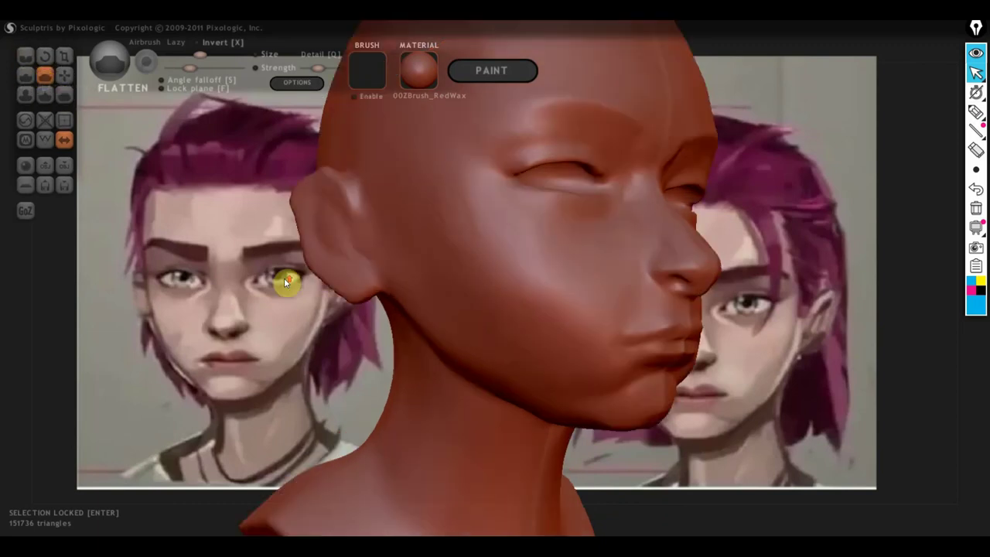
mouse_move(287, 282)
right_down()
mouse_move(391, 236)
mouse_move(472, 256)
right_up()
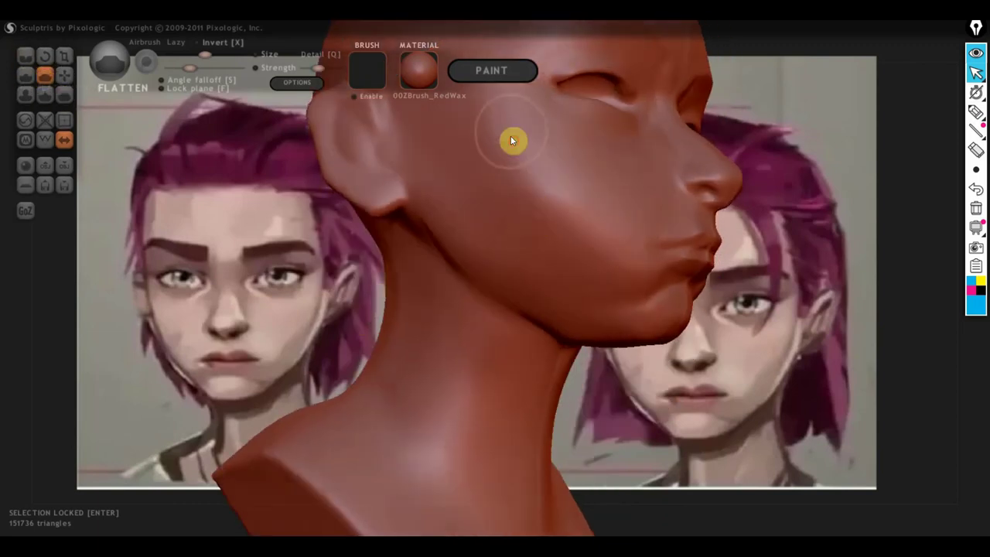
mouse_move(547, 222)
mouse_down()
mouse_move(622, 217)
mouse_move(607, 302)
mouse_up()
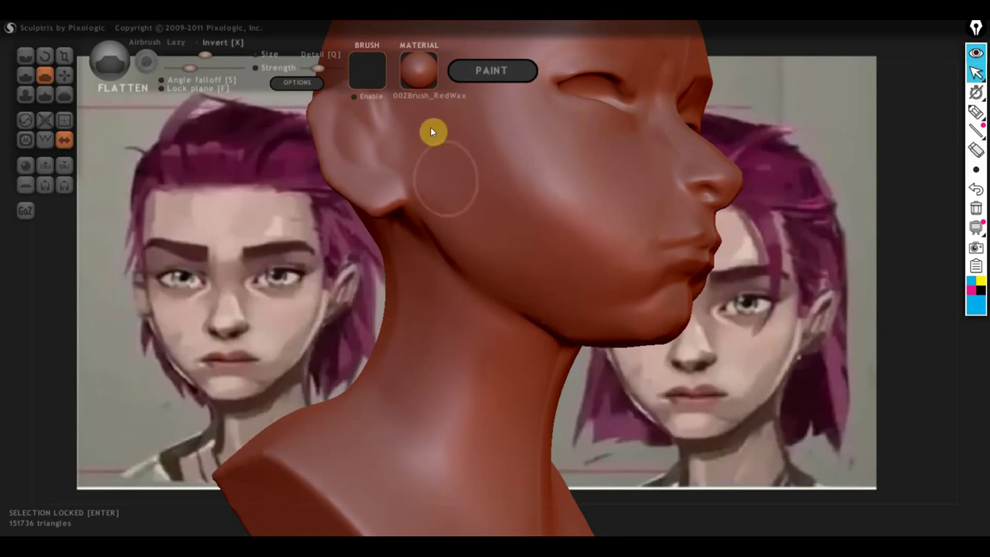
mouse_move(466, 183)
mouse_down()
mouse_move(482, 225)
mouse_move(612, 340)
mouse_move(670, 256)
mouse_move(566, 317)
mouse_move(639, 361)
mouse_up()
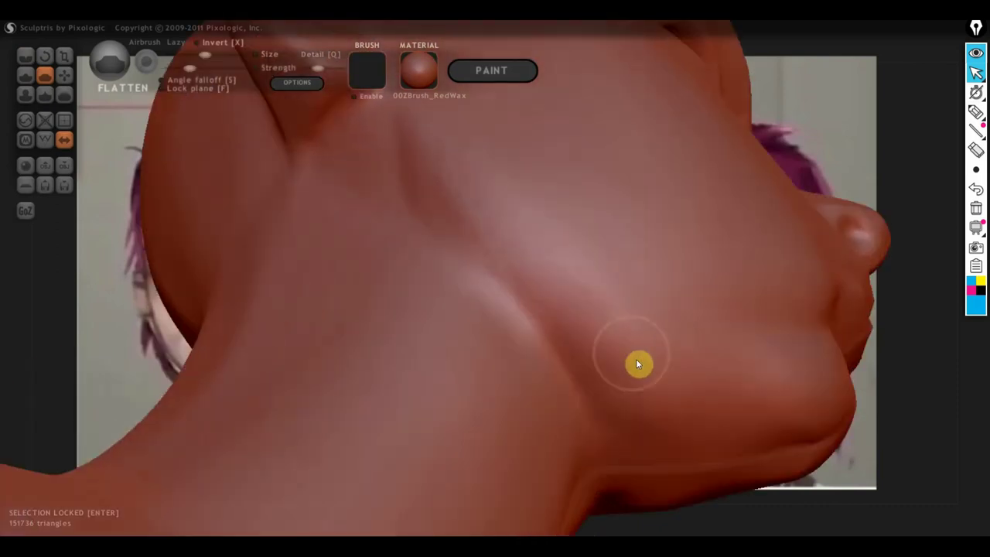
mouse_move(661, 404)
mouse_down()
mouse_move(681, 395)
mouse_move(658, 456)
mouse_move(457, 241)
mouse_move(409, 144)
mouse_move(701, 427)
mouse_move(476, 232)
mouse_move(681, 418)
mouse_move(588, 347)
mouse_move(738, 414)
mouse_move(697, 374)
mouse_up()
scroll(660, 432, down, 5)
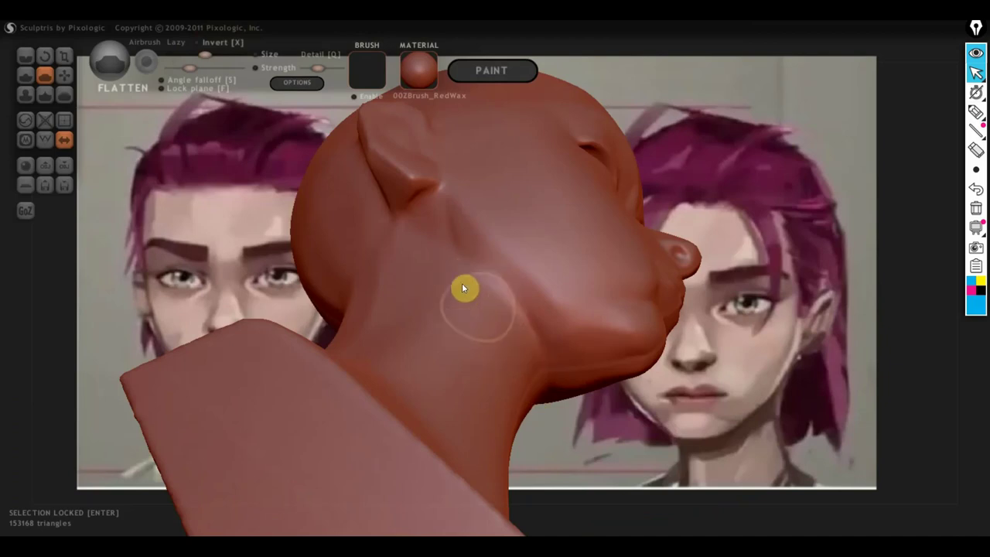
drag(575, 430, 653, 434)
scroll(619, 411, up, 3)
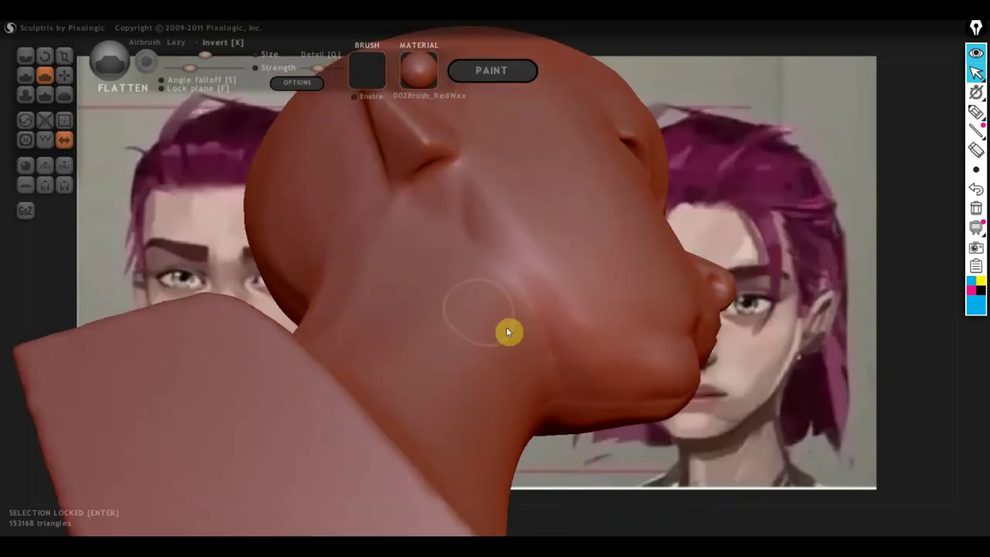
- With the Crease brush, carve a deeper crease down the side of the neck
click(26, 56)
scroll(310, 194, down, 2)
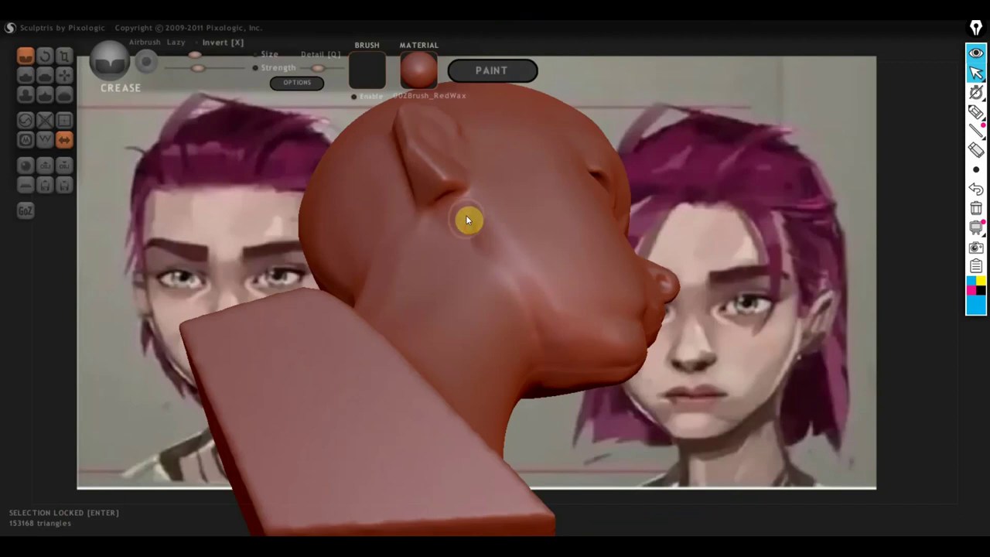
drag(469, 219, 535, 344)
drag(467, 225, 534, 343)
drag(493, 217, 545, 312)
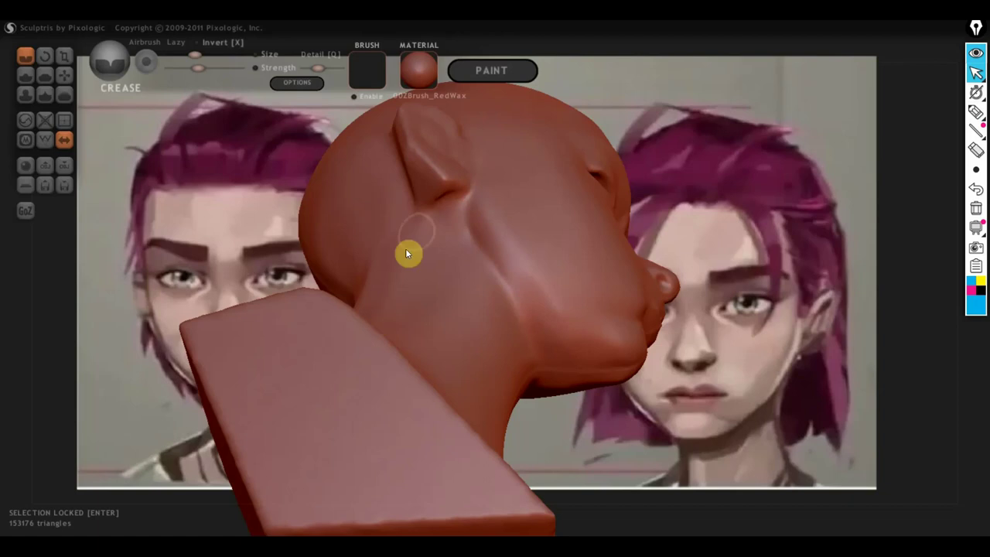
scroll(542, 406, down, 2)
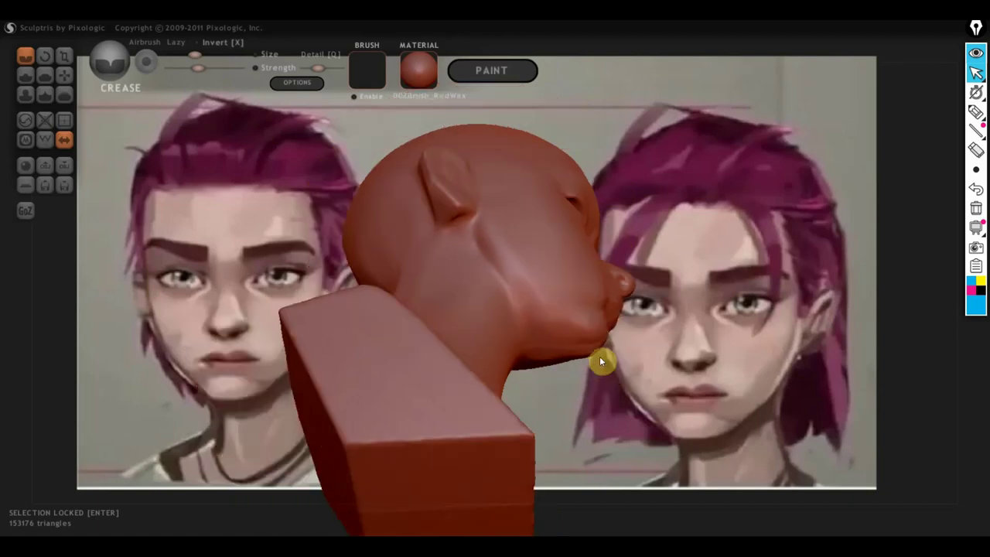
- Orbit to a close three-quarter view and crease the inner eye corner
drag(601, 361, 441, 353)
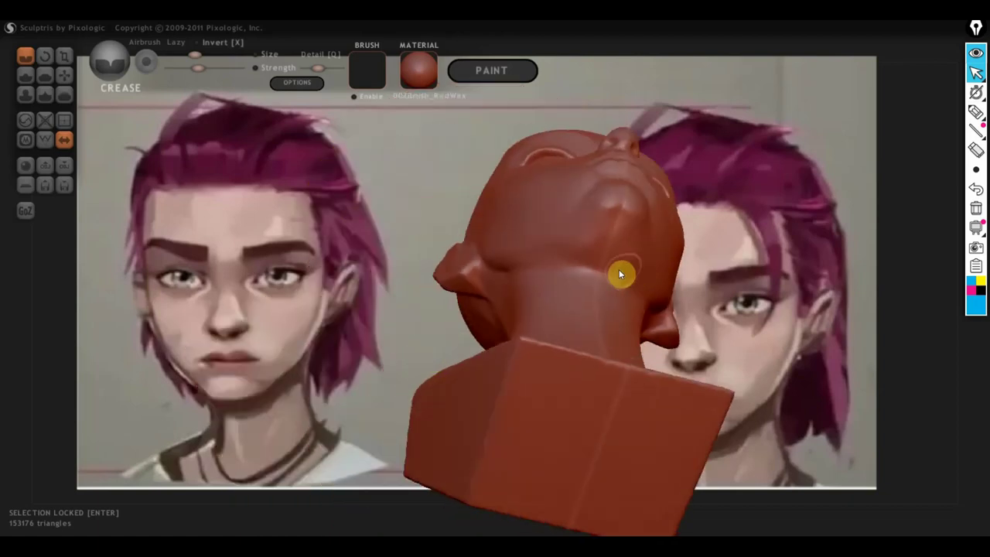
mouse_move(636, 285)
mouse_down()
mouse_move(523, 345)
mouse_move(426, 315)
mouse_move(496, 273)
mouse_move(456, 381)
mouse_up()
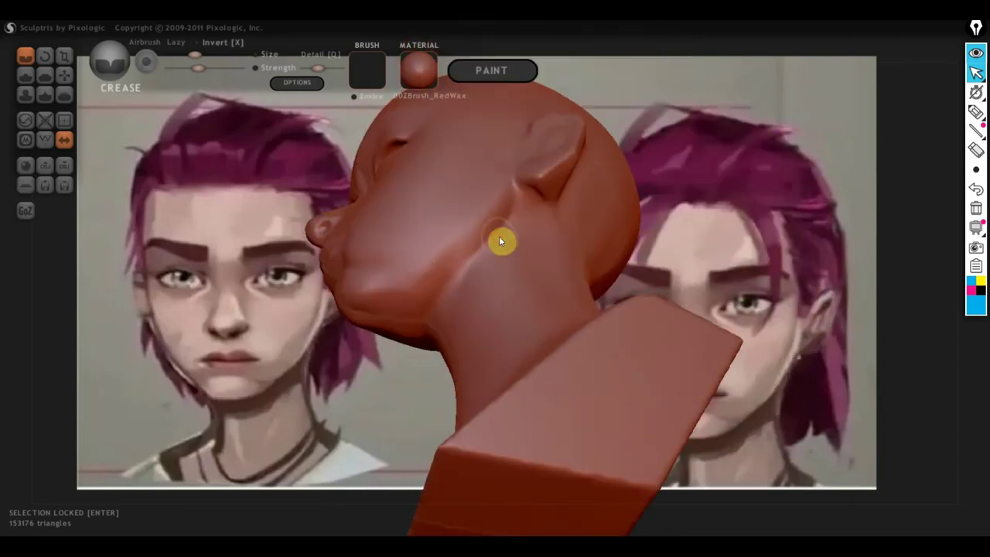
mouse_move(467, 277)
right_down()
mouse_move(477, 330)
mouse_move(595, 427)
right_up()
mouse_move(381, 217)
right_down()
mouse_move(520, 271)
mouse_move(564, 411)
mouse_move(628, 369)
right_up()
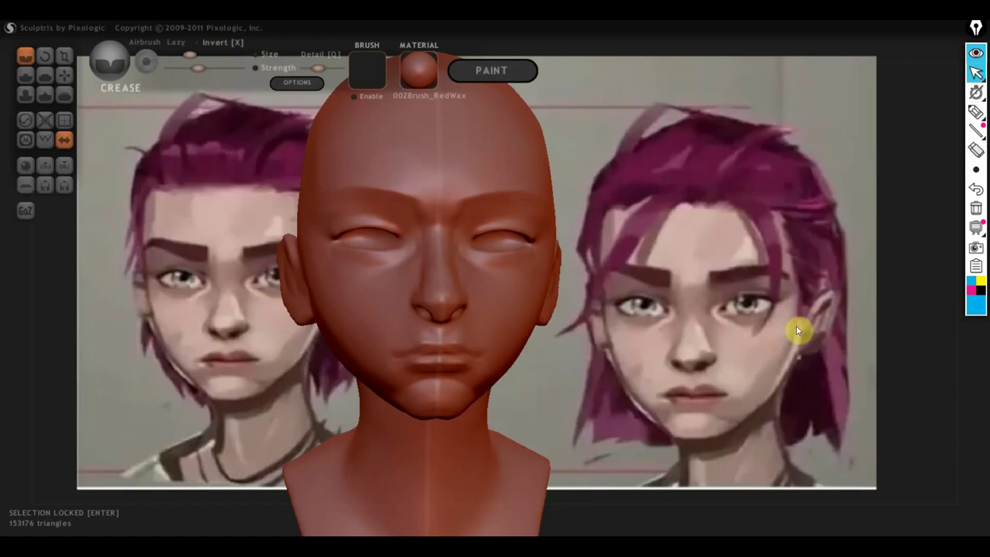
scroll(665, 347, up, 3)
mouse_move(666, 347)
right_down()
mouse_move(745, 311)
mouse_move(831, 321)
mouse_move(780, 325)
mouse_move(607, 237)
right_up()
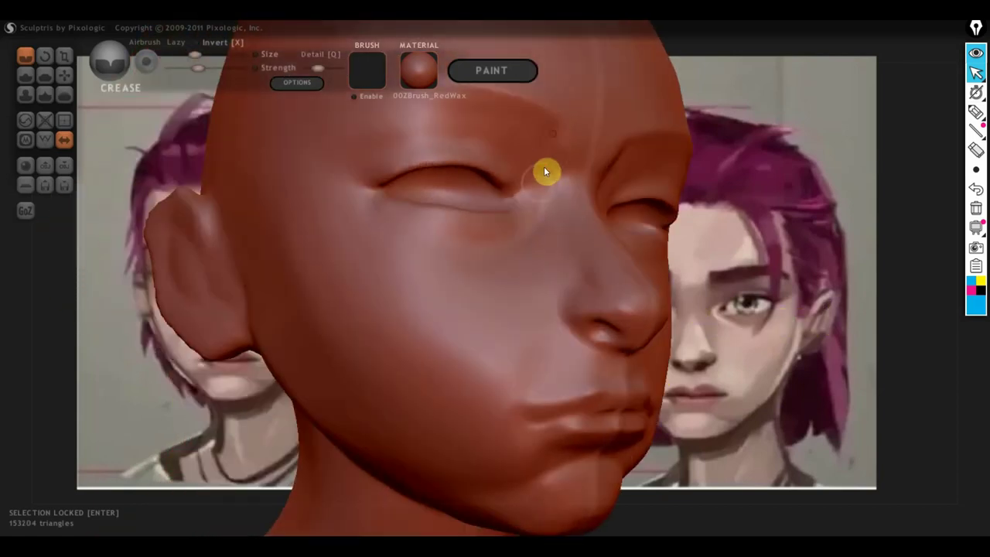
drag(538, 207, 501, 144)
drag(533, 209, 531, 216)
- Crease the skin beside the inner eye corner from a near-frontal view
right_drag(531, 250, 516, 303)
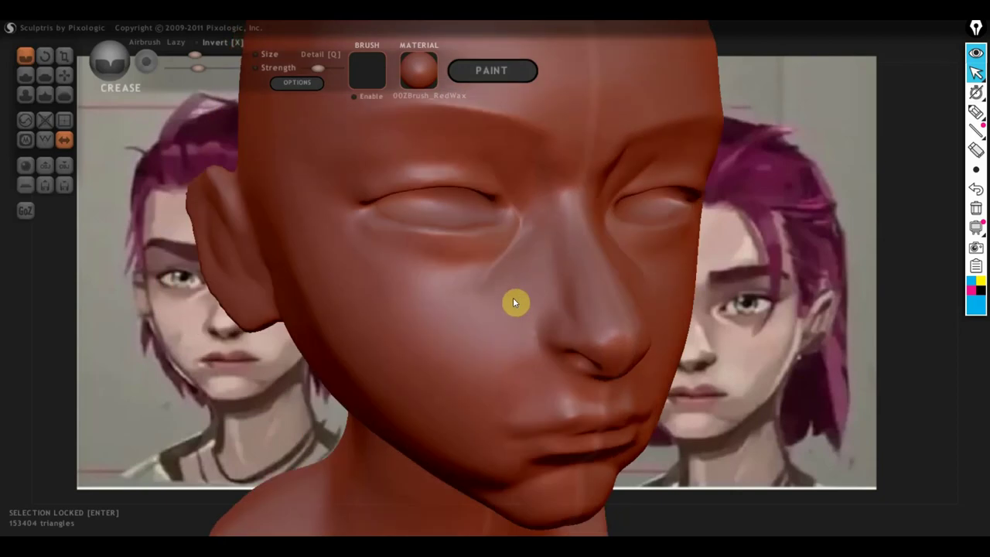
right_drag(522, 267, 514, 241)
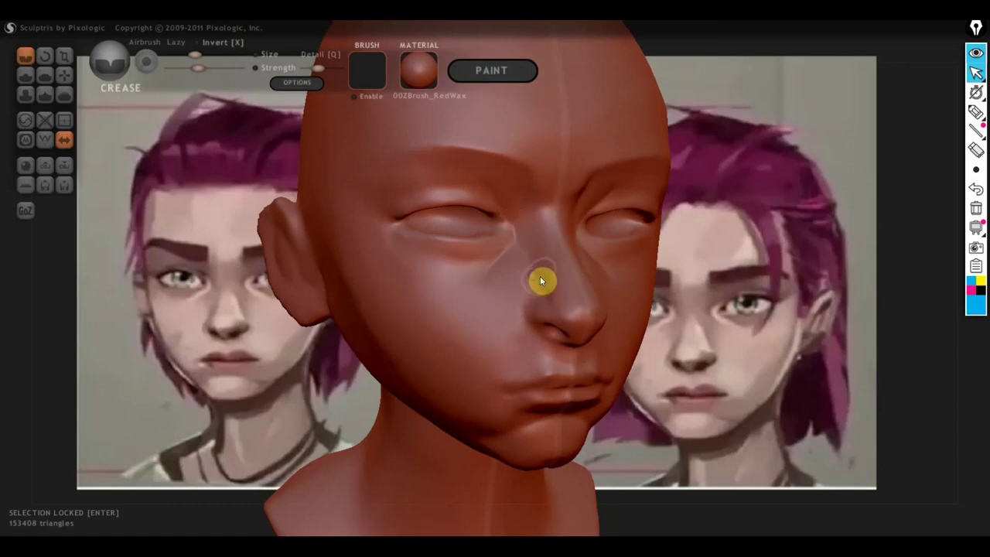
right_drag(524, 311, 598, 302)
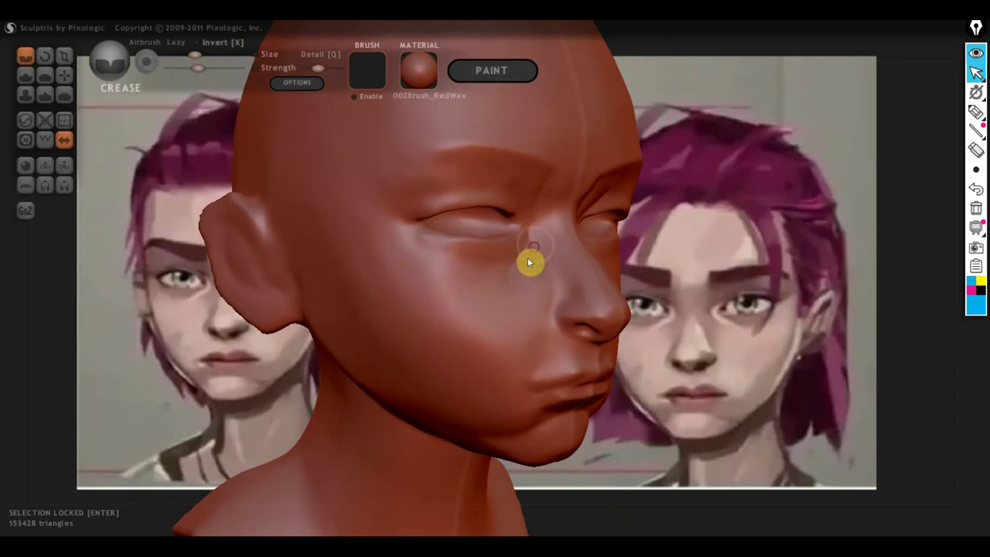
drag(413, 239, 469, 267)
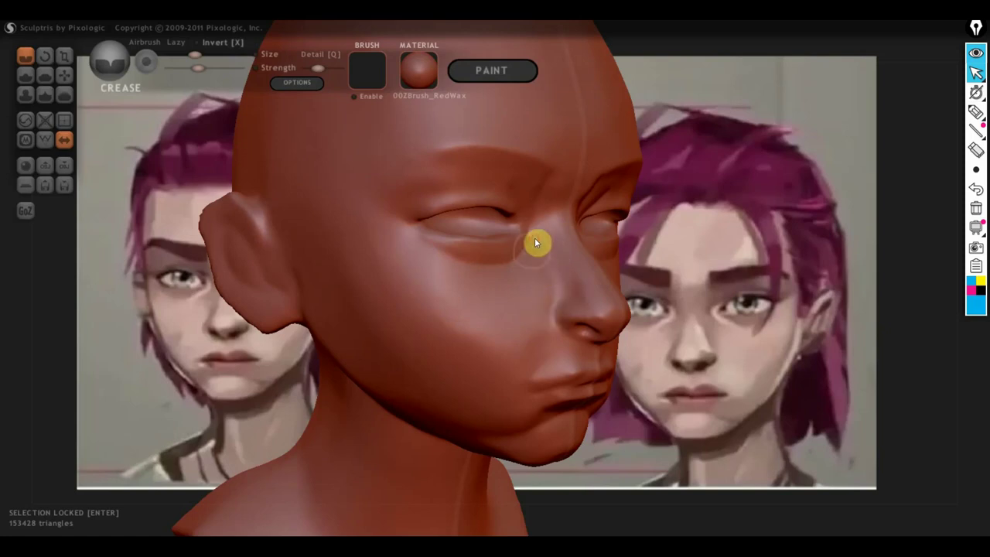
right_drag(489, 299, 429, 301)
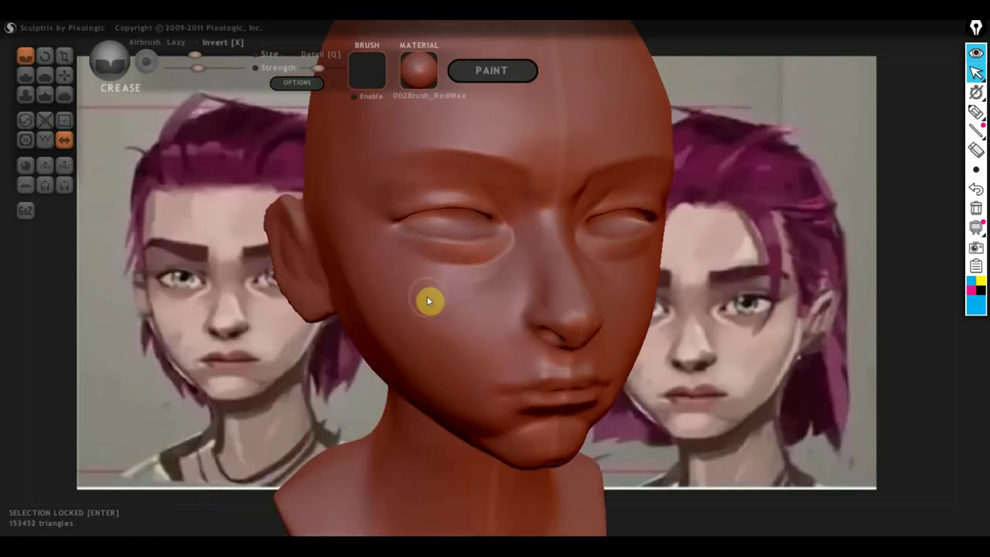
mouse_move(480, 237)
right_down()
mouse_move(413, 235)
mouse_move(426, 237)
right_up()
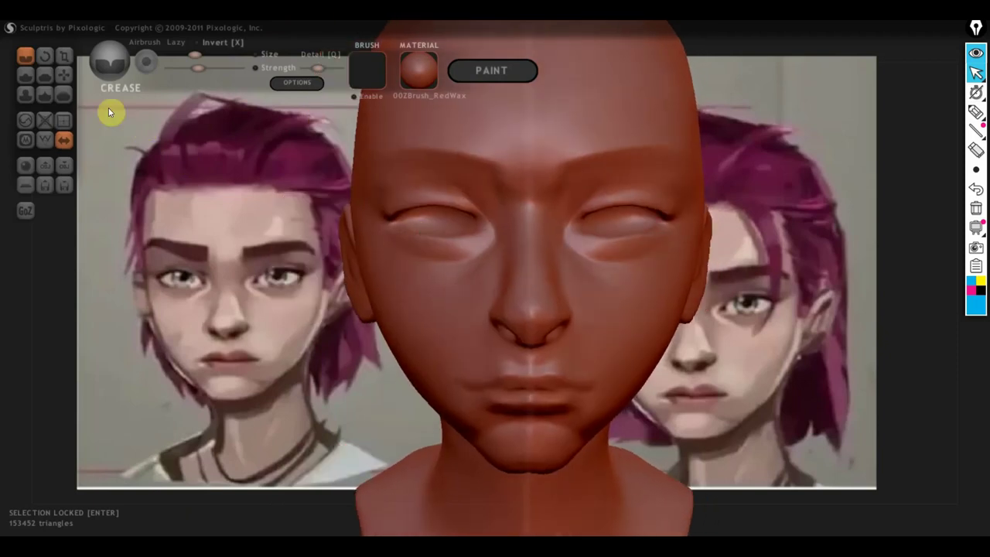
- Flatten the bridge of the nose from a side angle
click(47, 78)
right_drag(361, 270, 583, 294)
scroll(583, 294, up, 3)
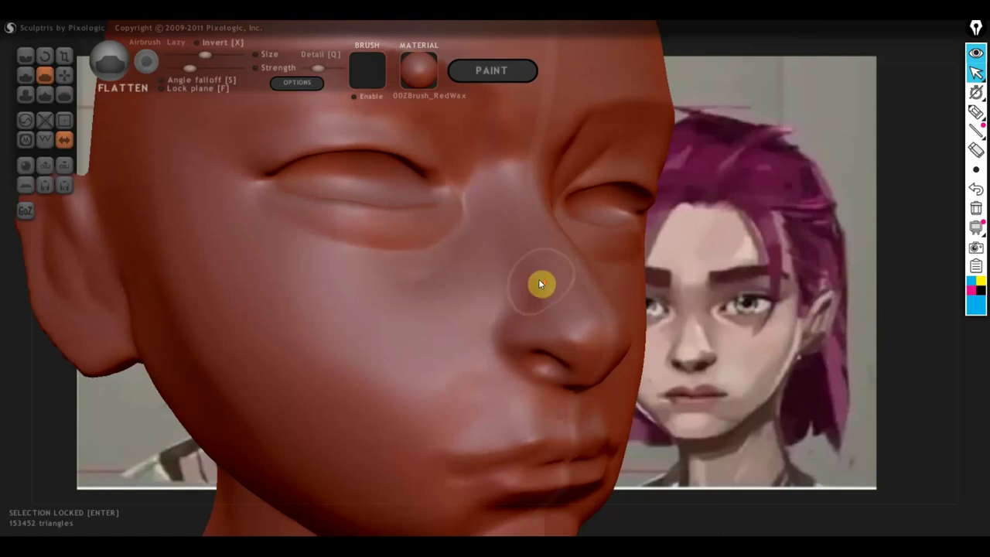
scroll(602, 290, up, 3)
mouse_move(602, 290)
mouse_down()
mouse_move(508, 232)
mouse_move(547, 297)
mouse_move(506, 225)
mouse_move(528, 260)
mouse_up()
mouse_move(528, 260)
right_down()
mouse_move(477, 328)
mouse_move(418, 338)
mouse_move(380, 321)
mouse_move(411, 312)
right_up()
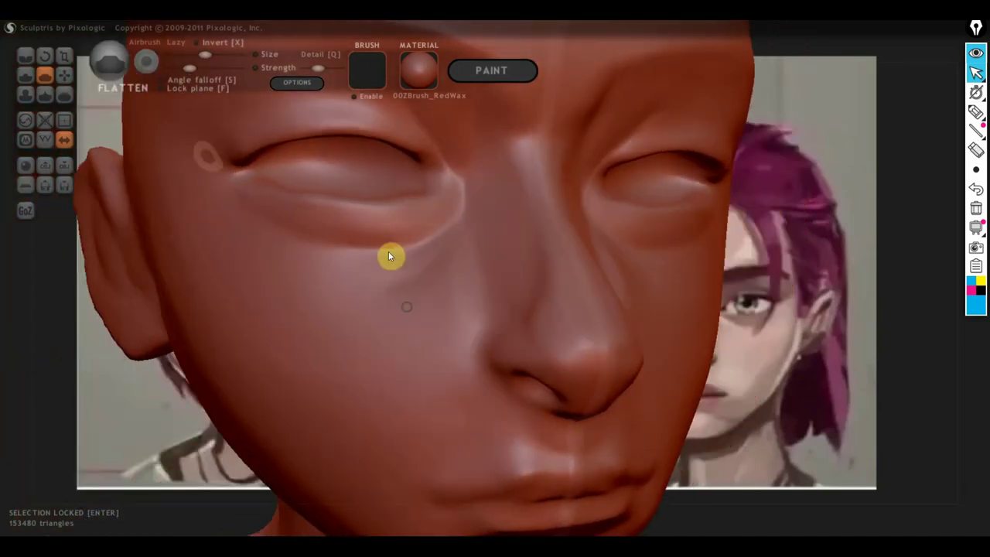
- With Crease, sharpen the inner eye corner and the nose bridge below it
click(26, 55)
mouse_move(367, 215)
right_down()
mouse_move(603, 243)
mouse_move(629, 268)
right_up()
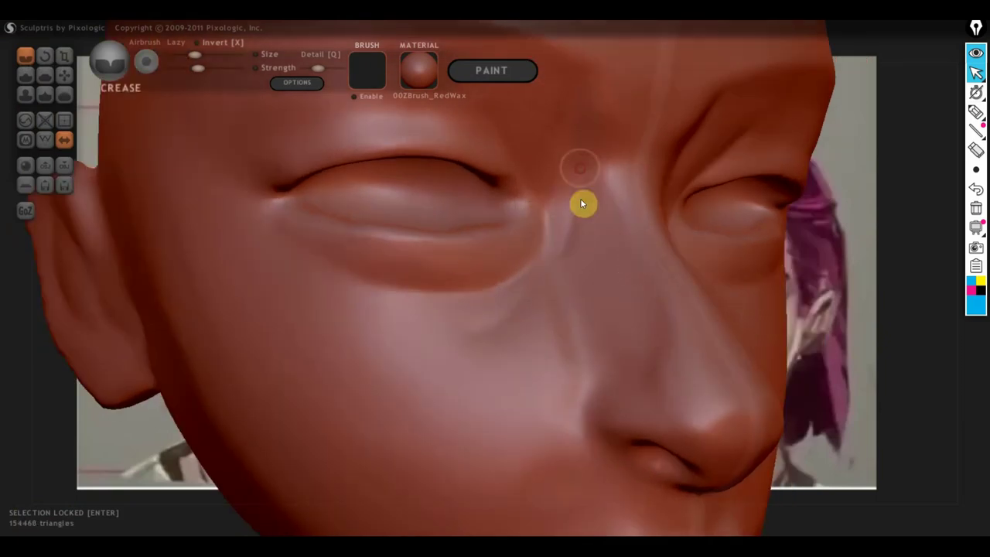
mouse_move(550, 234)
mouse_down()
mouse_move(563, 258)
mouse_move(540, 193)
mouse_up()
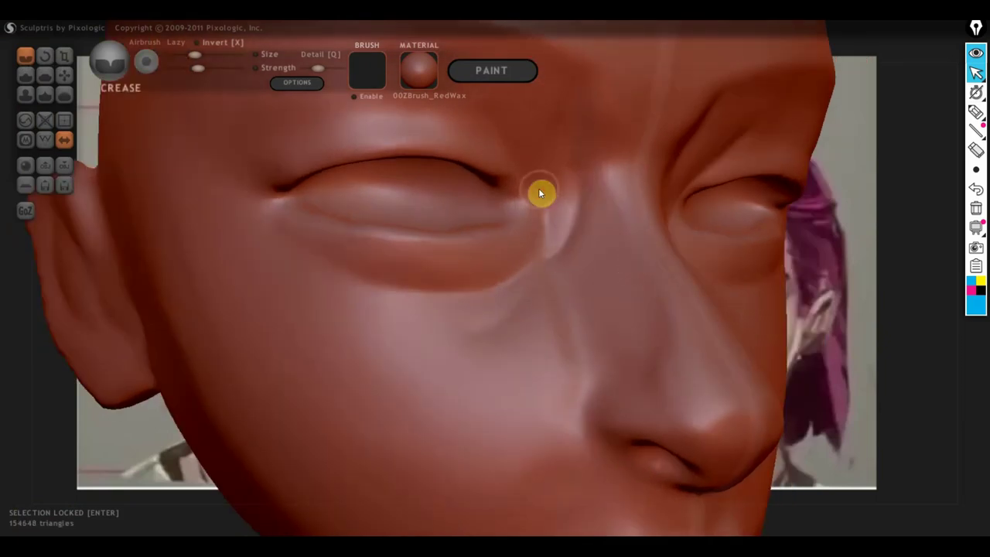
mouse_move(572, 164)
mouse_down()
mouse_move(542, 197)
mouse_move(577, 204)
mouse_move(549, 254)
mouse_up()
drag(550, 216, 546, 191)
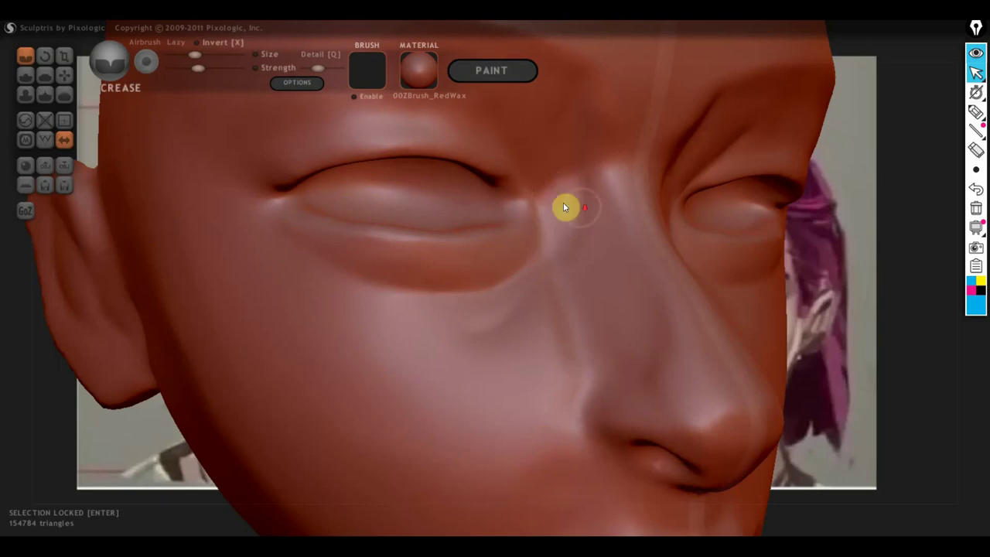
scroll(563, 207, down, 5)
mouse_move(575, 265)
right_down()
mouse_move(515, 268)
mouse_move(534, 265)
mouse_move(525, 230)
right_up()
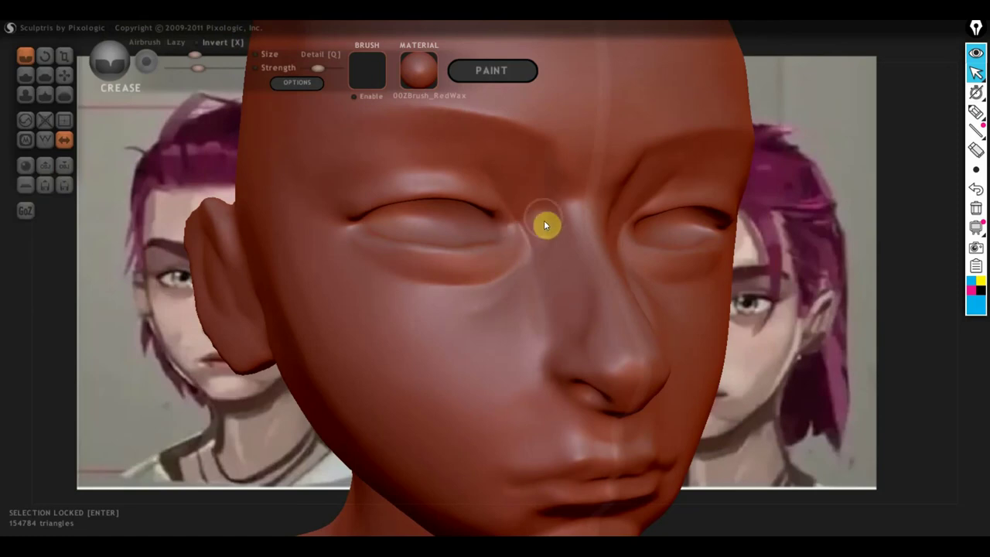
drag(548, 230, 547, 265)
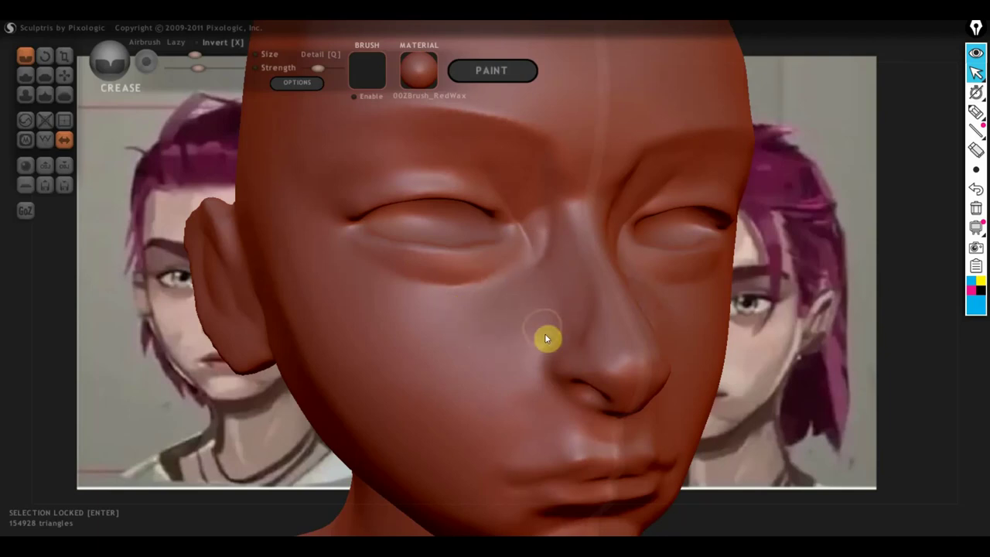
- Build up the cheek beside the nose with the Draw brush
click(26, 76)
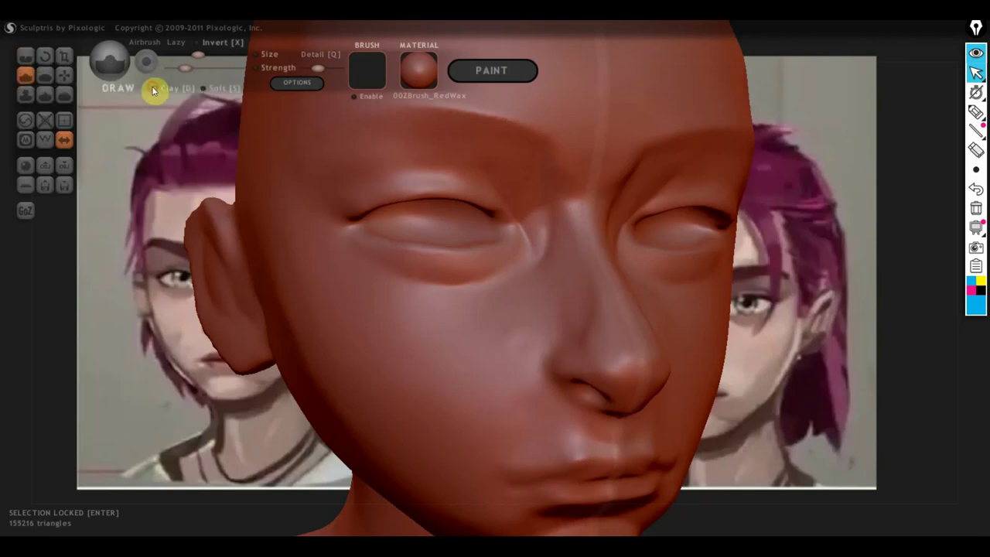
drag(153, 91, 519, 263)
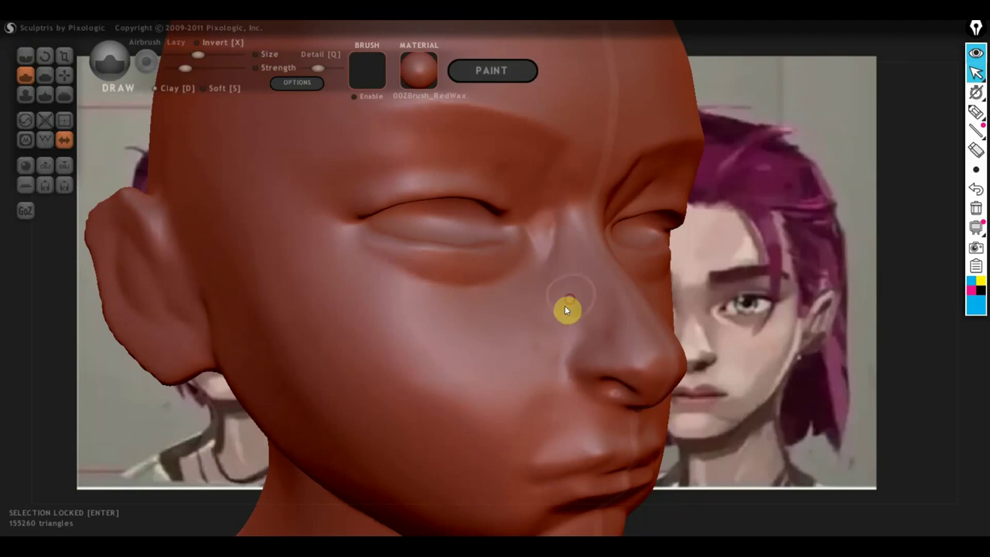
mouse_move(562, 316)
mouse_down()
mouse_move(531, 372)
mouse_move(529, 330)
mouse_up()
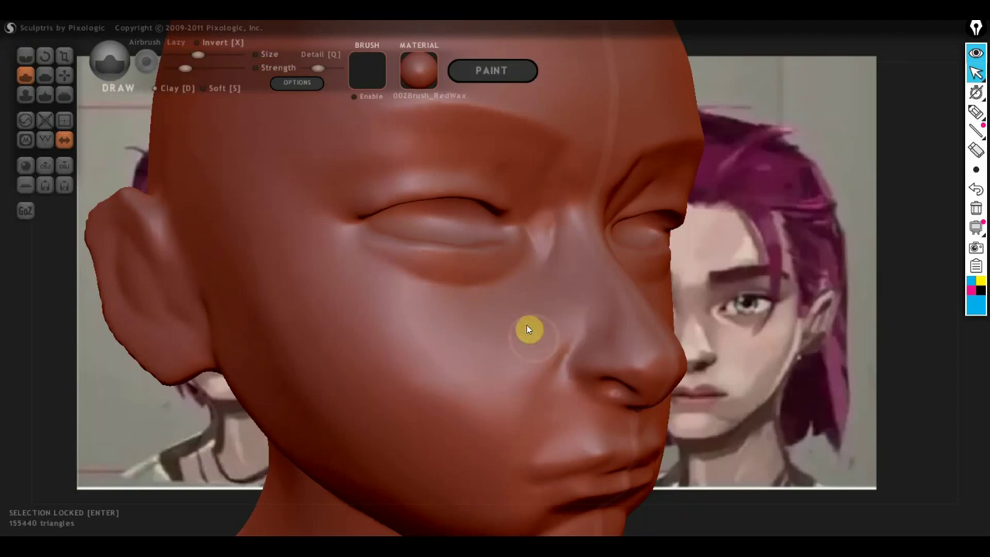
mouse_move(511, 383)
mouse_down()
mouse_move(472, 350)
mouse_move(519, 362)
mouse_up()
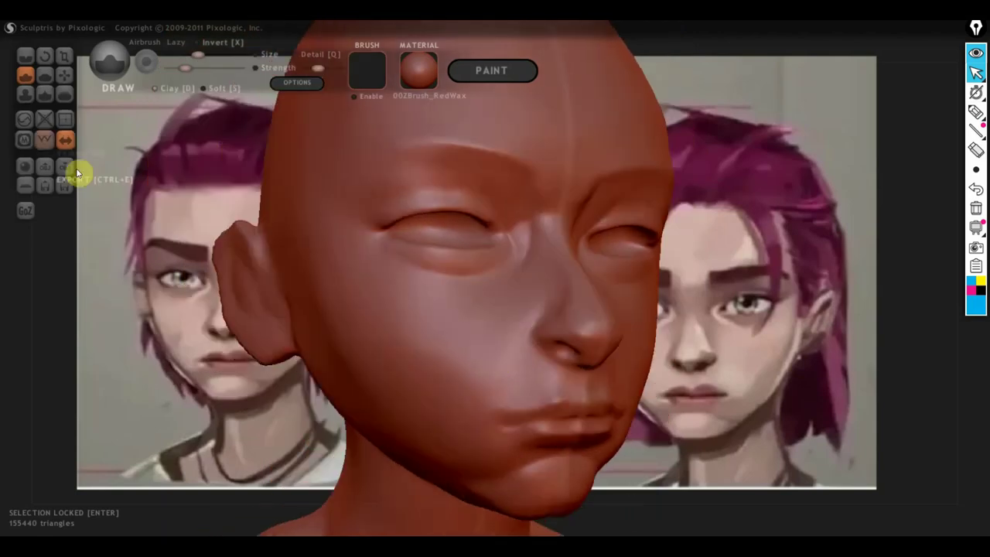
- Turn on Clay mode for the Draw brush
click(25, 55)
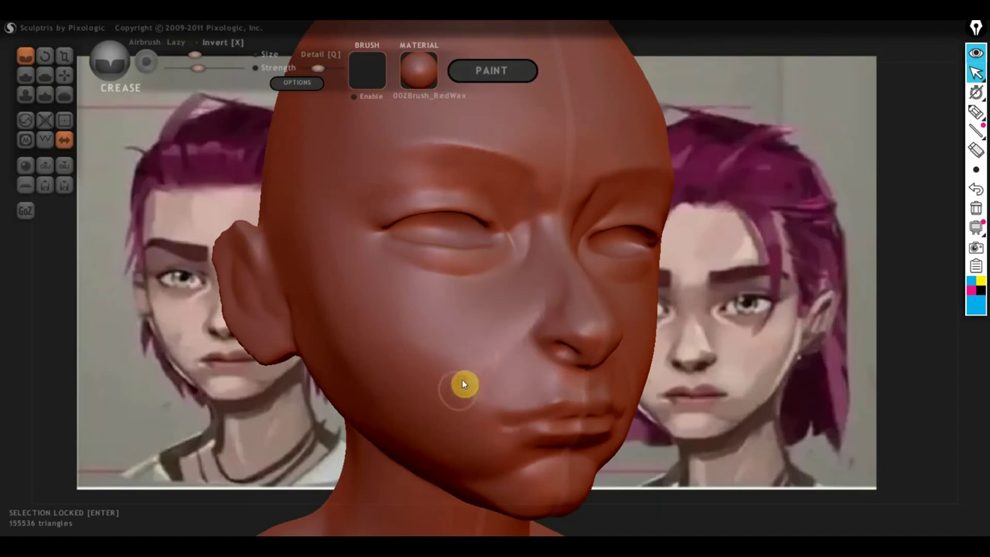
click(25, 74)
click(155, 87)
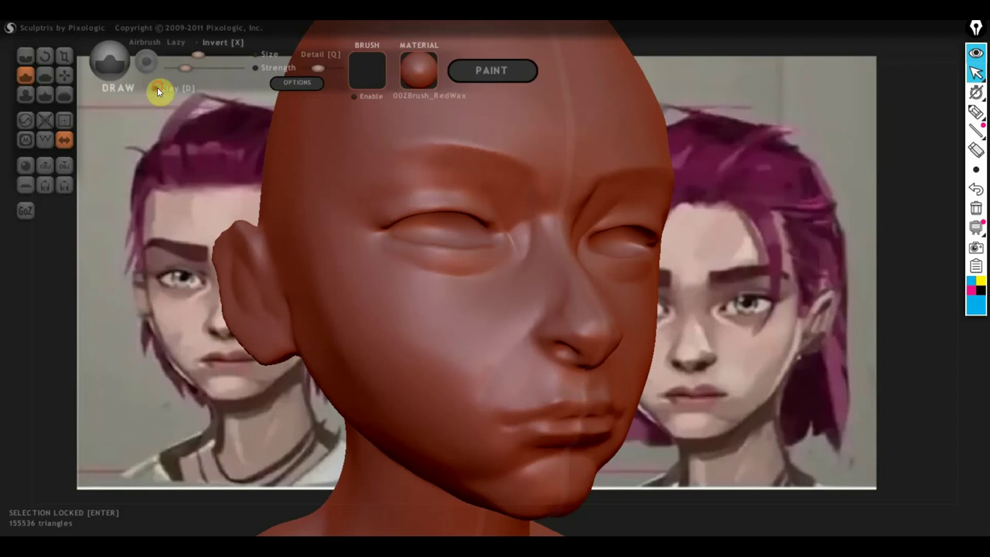
right_drag(430, 313, 487, 379)
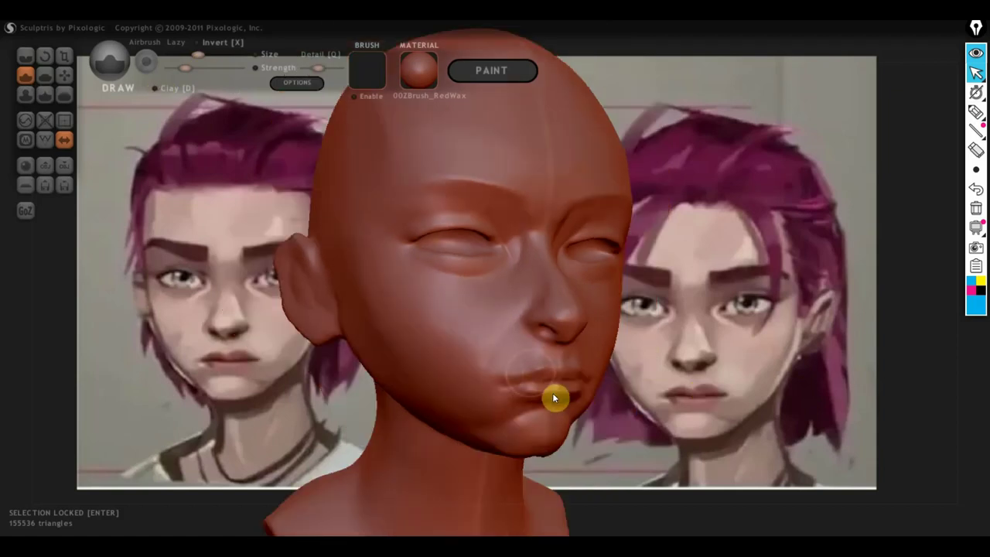
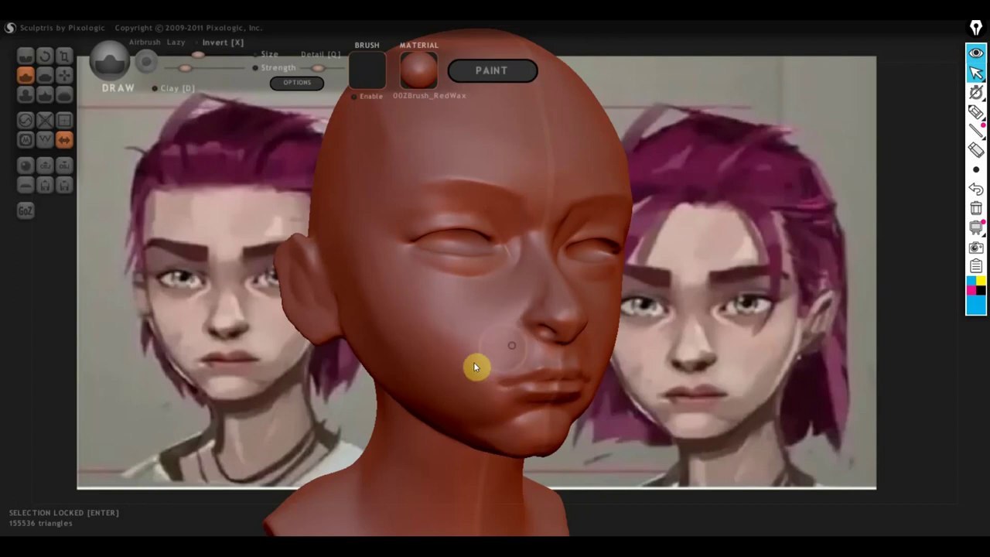
- Highlight the reference's lip and cheek area with screen annotations, then erase them
mouse_move(446, 358)
shift+right_down()
mouse_move(453, 367)
mouse_move(437, 366)
shift+right_up()
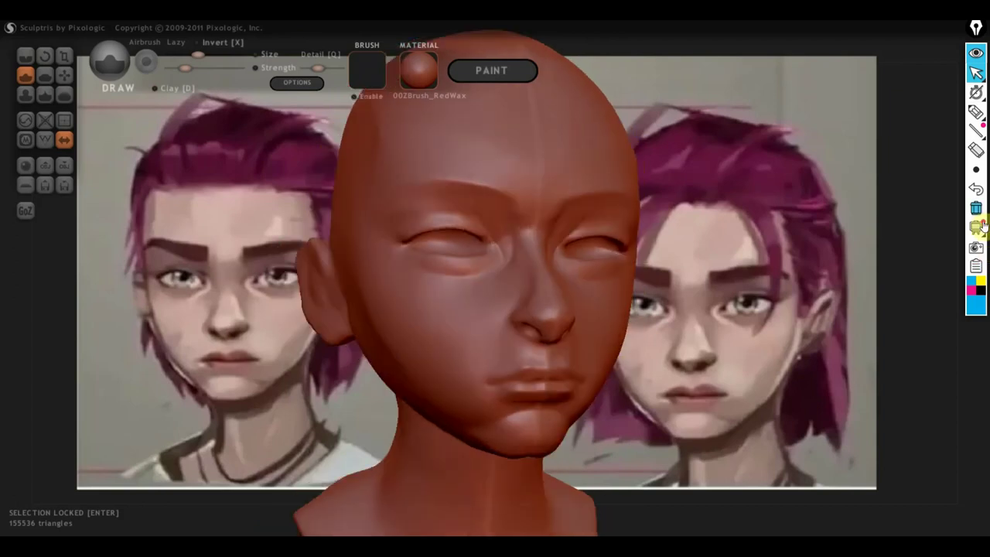
click(976, 112)
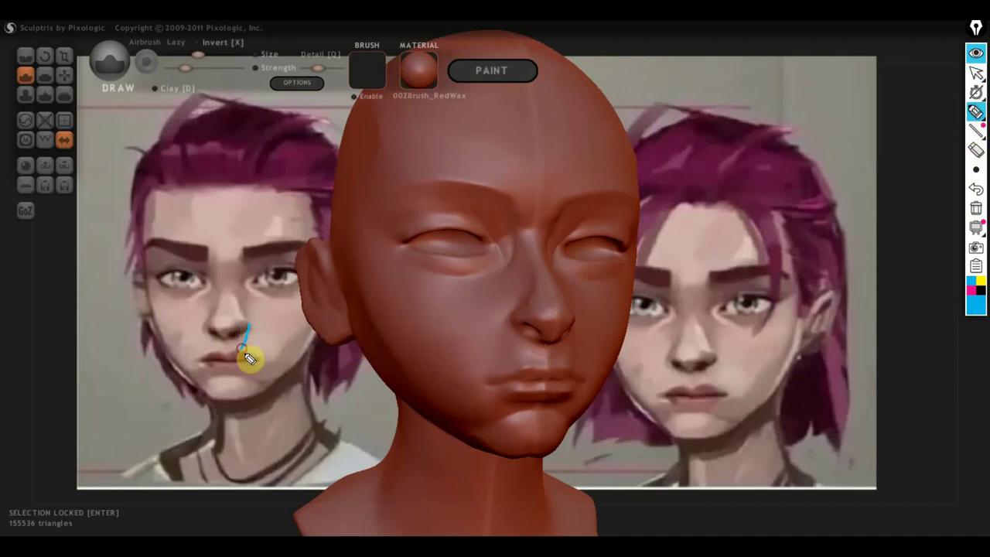
mouse_move(256, 348)
mouse_down()
mouse_move(255, 330)
mouse_move(249, 352)
mouse_up()
drag(249, 352, 269, 375)
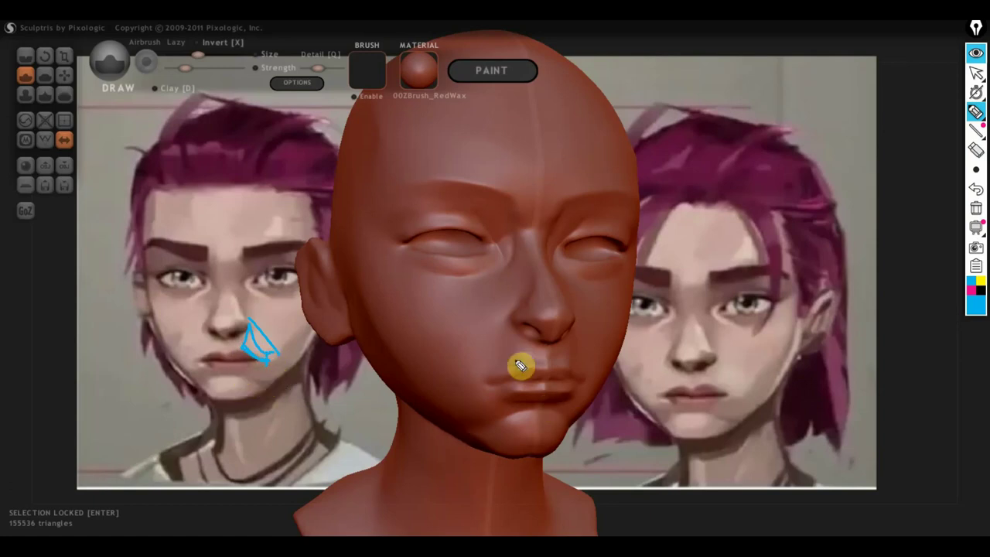
mouse_move(976, 93)
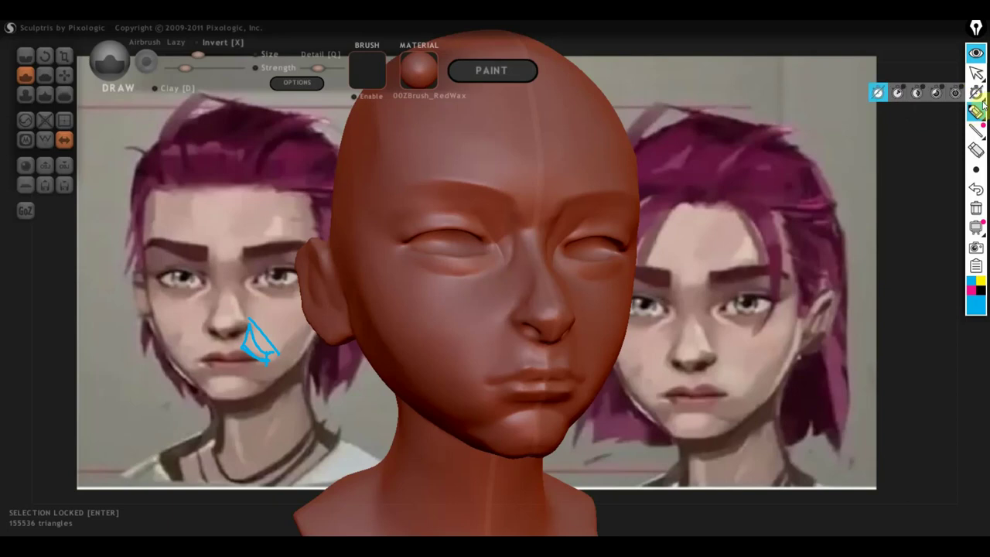
click(976, 73)
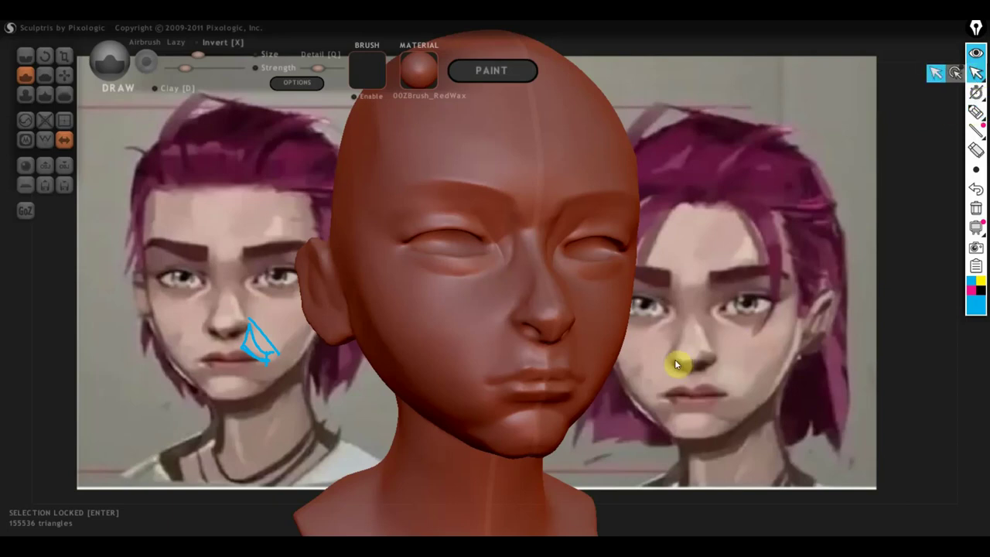
click(976, 207)
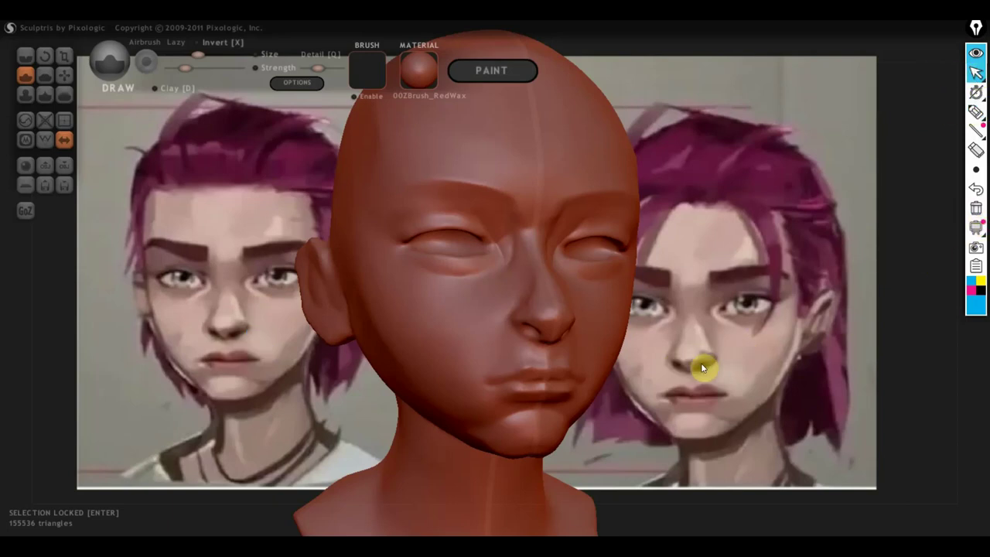
- Select the Flatten brush and orbit the head to check its side
scroll(798, 335, up, 3)
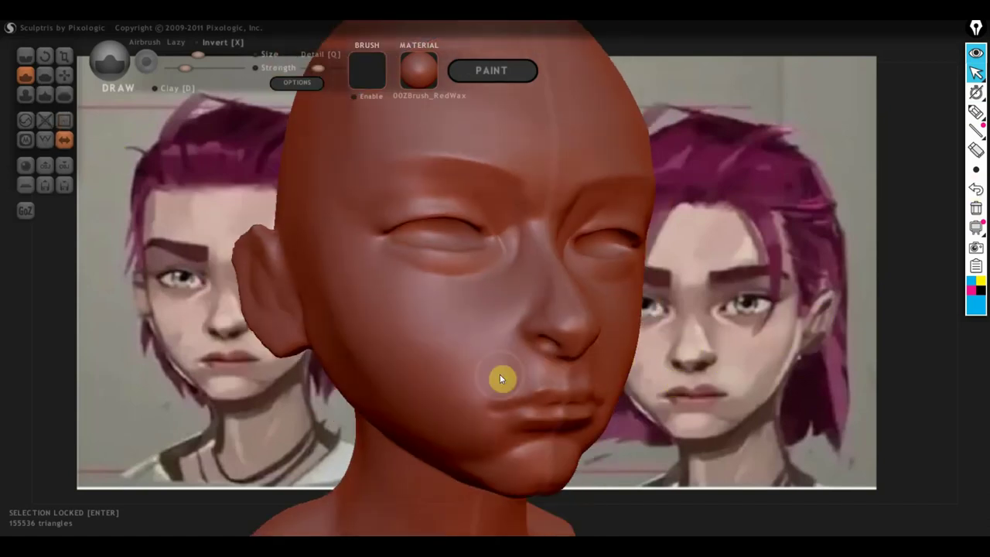
mouse_move(502, 379)
right_down()
mouse_move(488, 394)
mouse_move(447, 387)
mouse_move(482, 376)
right_up()
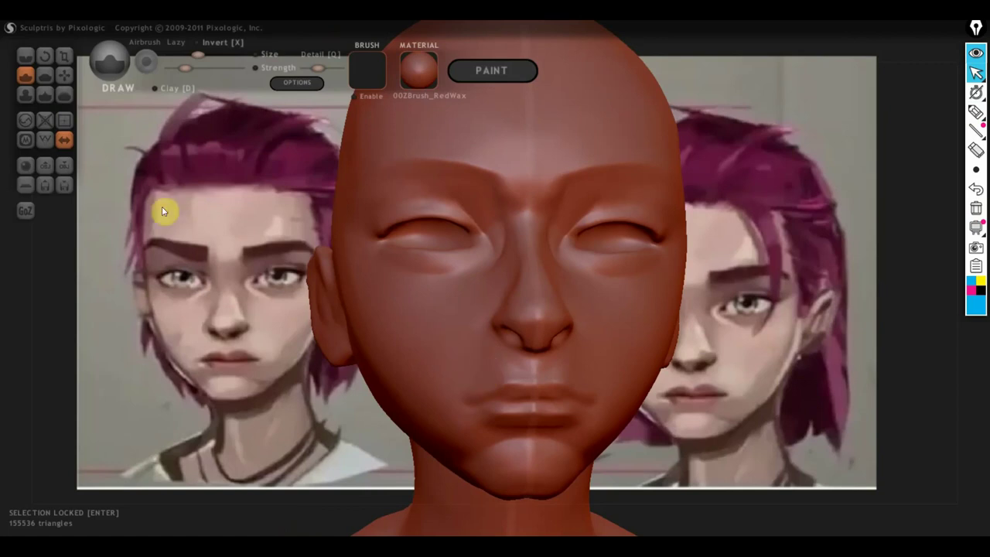
click(44, 75)
scroll(315, 390, up, 2)
mouse_move(315, 391)
right_down()
mouse_move(491, 420)
mouse_move(502, 497)
mouse_move(504, 431)
right_up()
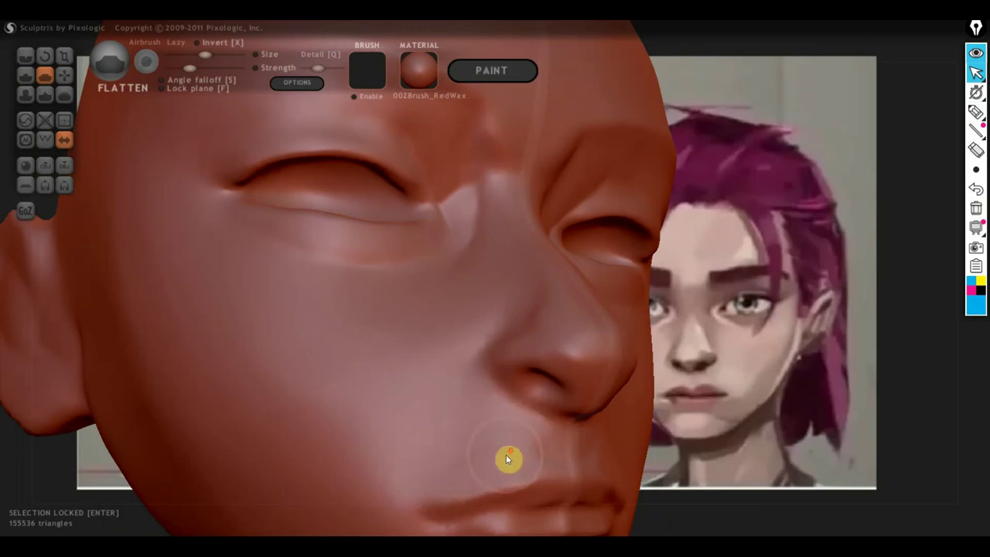
right_drag(508, 460, 420, 468)
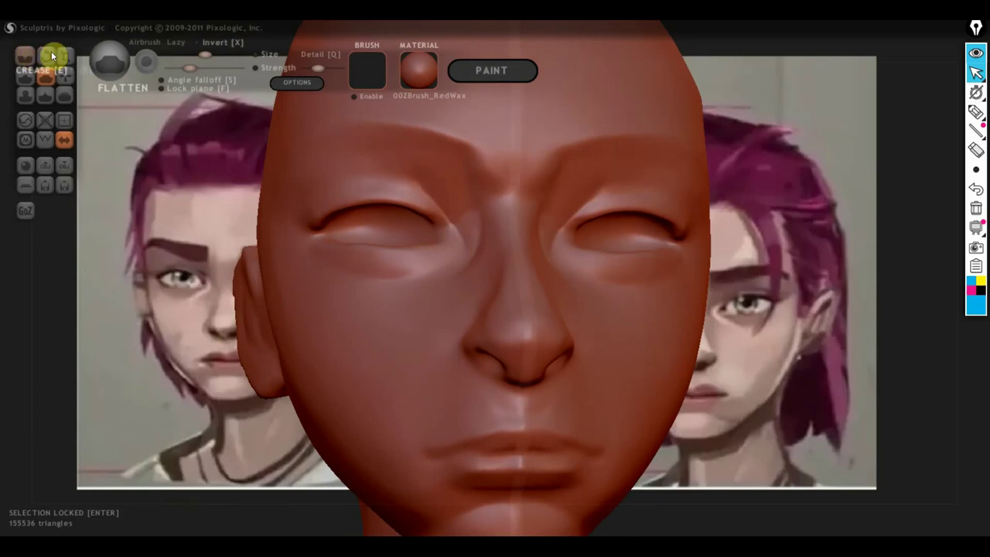
- Sculpt a groove into the philtrum above the upper lip with the Draw brush
click(26, 75)
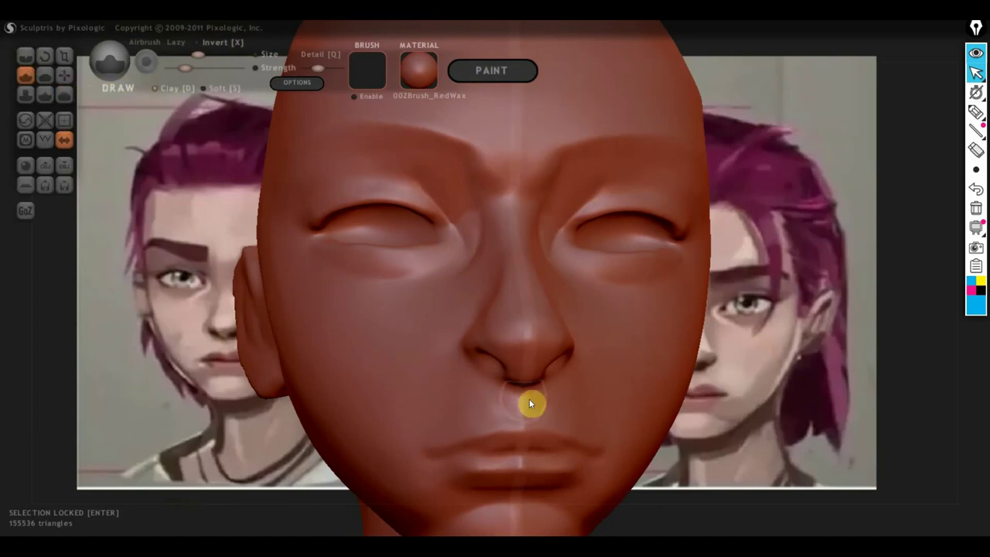
scroll(514, 419, up, 2)
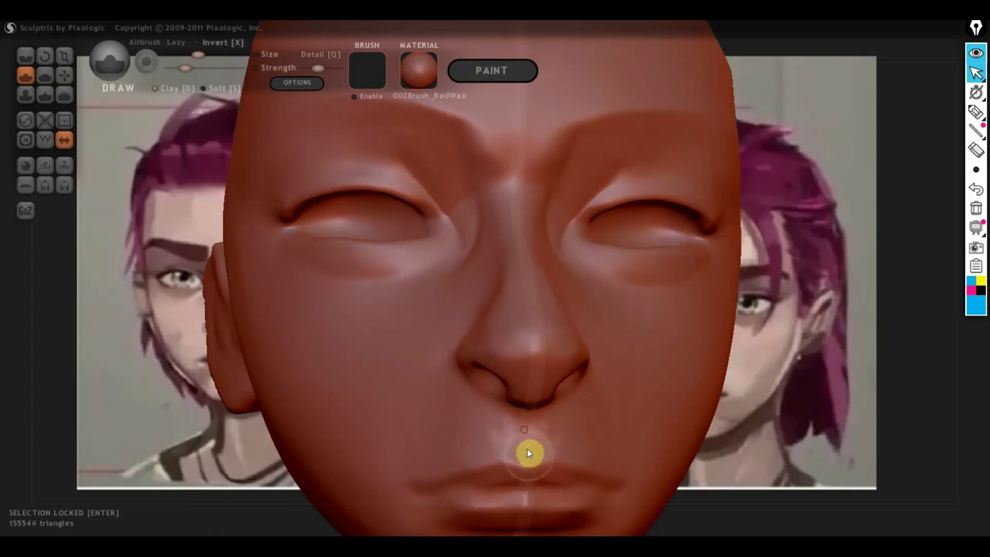
drag(526, 447, 520, 420)
scroll(443, 430, down, 3)
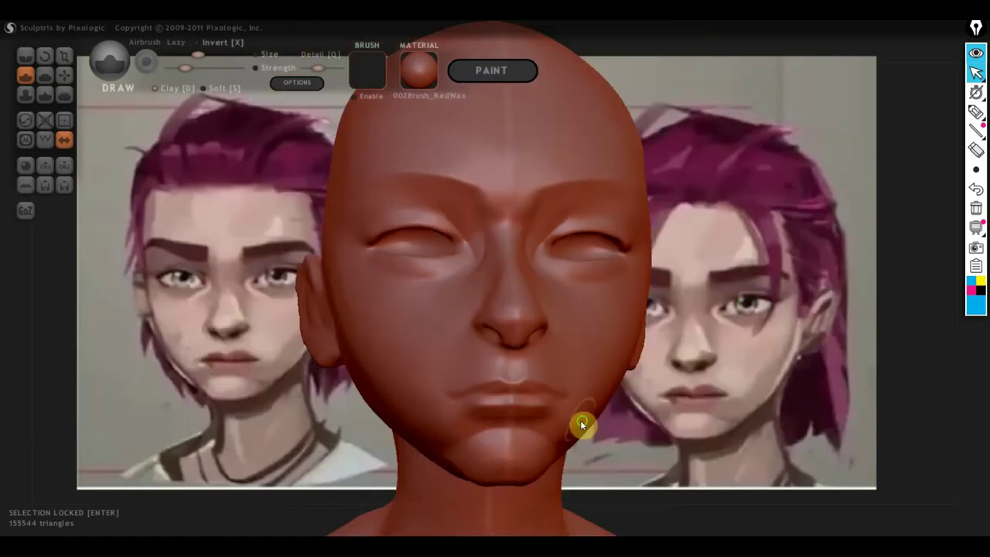
mouse_move(581, 422)
right_down()
mouse_move(495, 435)
mouse_move(586, 426)
mouse_move(509, 398)
mouse_move(503, 366)
right_up()
scroll(544, 428, up, 3)
click(425, 74)
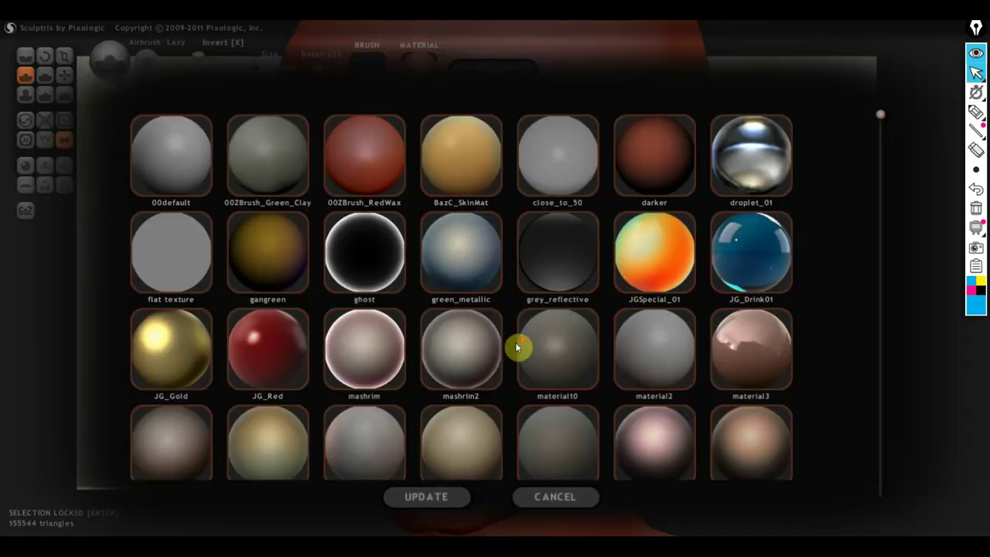
scroll(517, 345, down, 1)
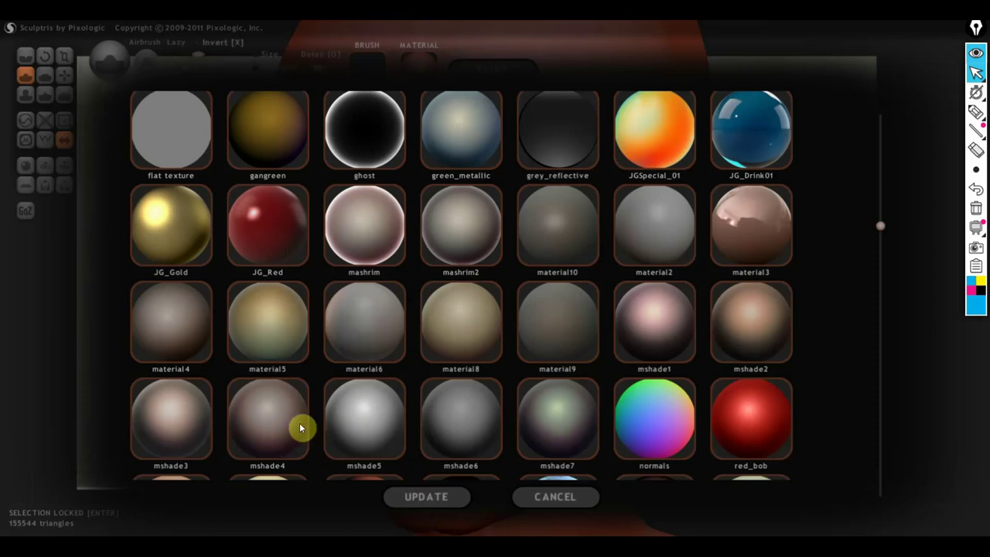
click(264, 426)
click(422, 73)
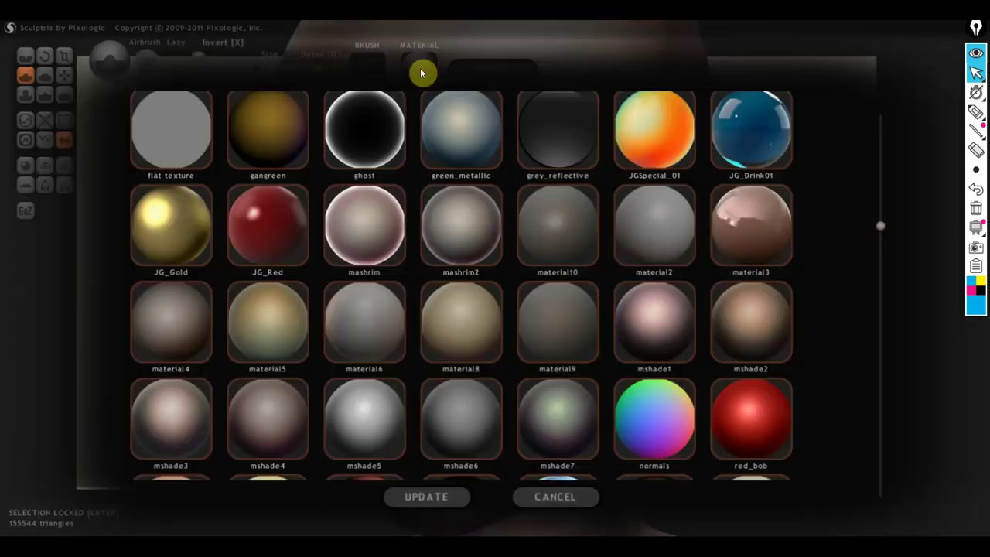
scroll(367, 245, up, 1)
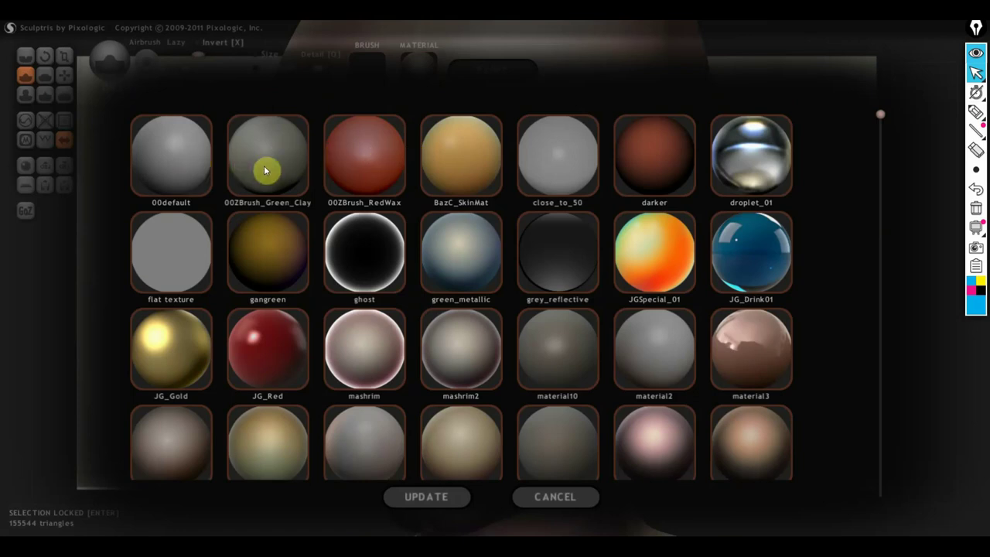
click(178, 167)
scroll(387, 294, down, 3)
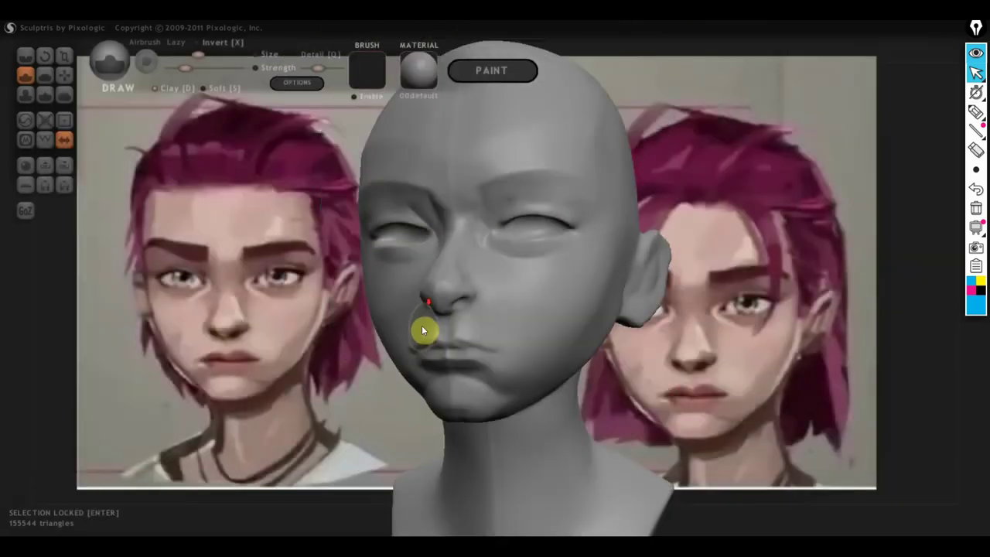
scroll(421, 328, down, 2)
scroll(426, 329, down, 2)
scroll(438, 321, up, 1)
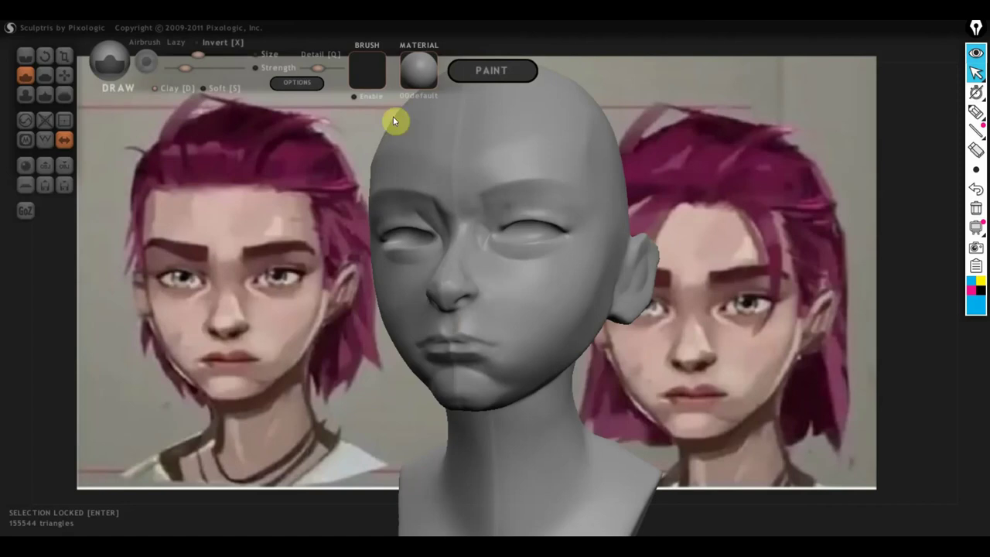
click(418, 69)
click(365, 160)
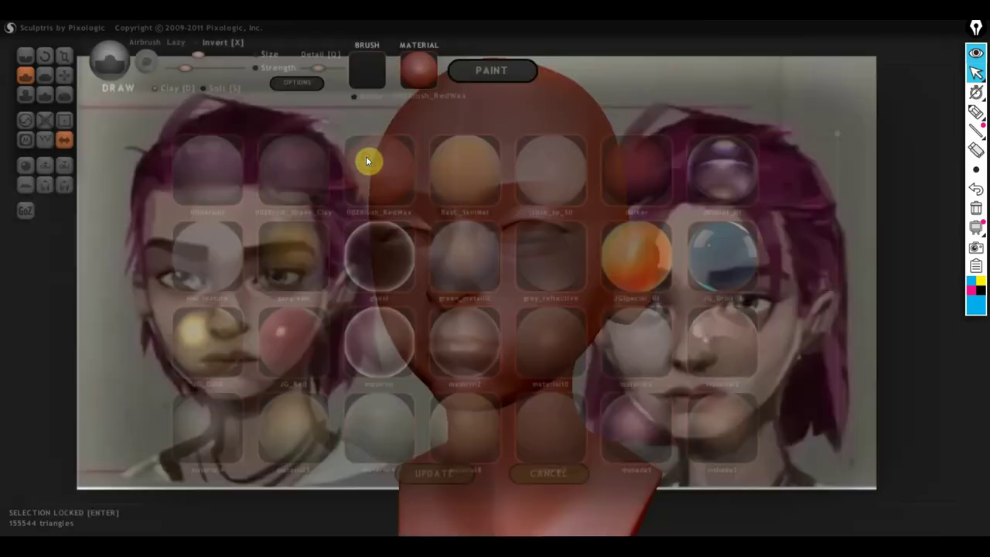
click(416, 71)
scroll(480, 410, down, 5)
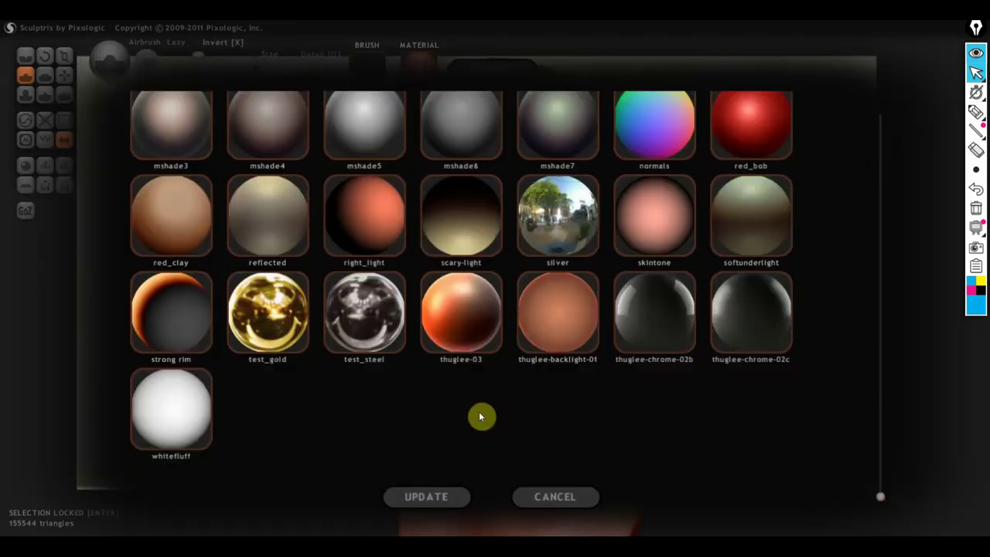
scroll(193, 422, up, 2)
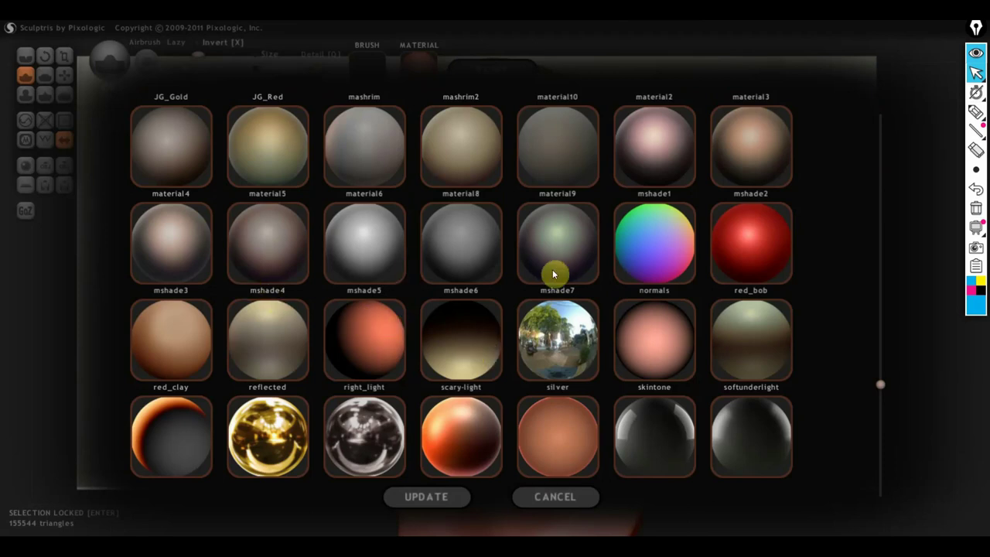
scroll(565, 278, up, 1)
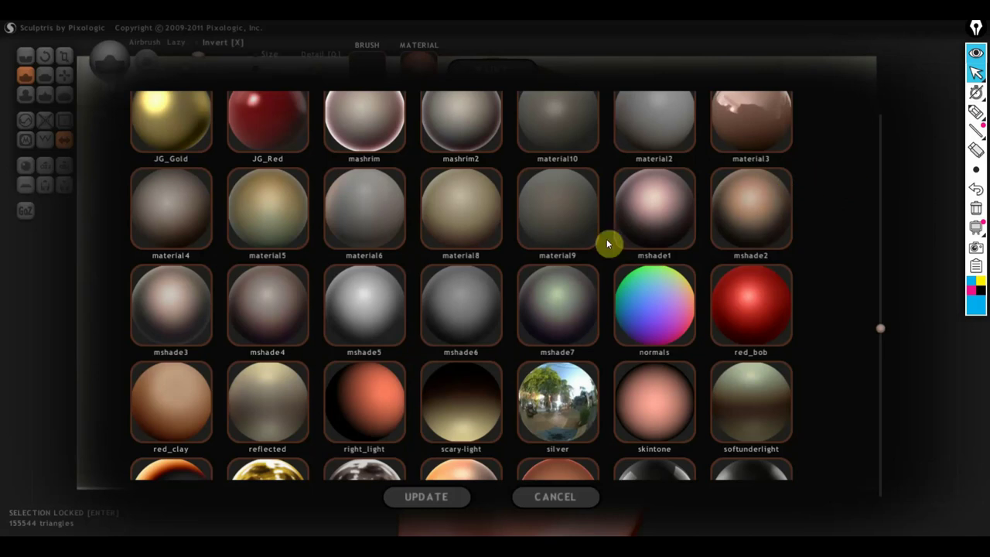
click(649, 215)
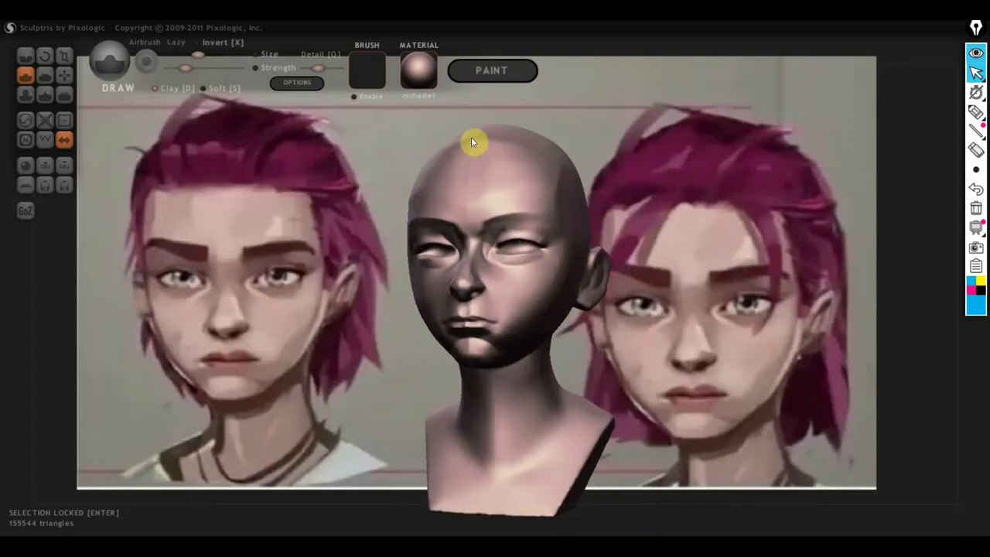
click(423, 77)
click(462, 207)
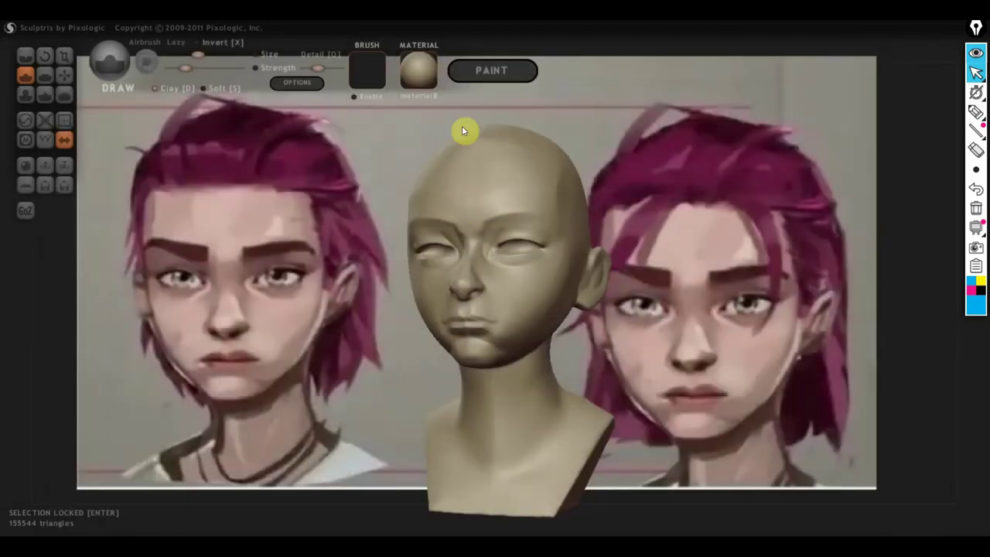
click(424, 83)
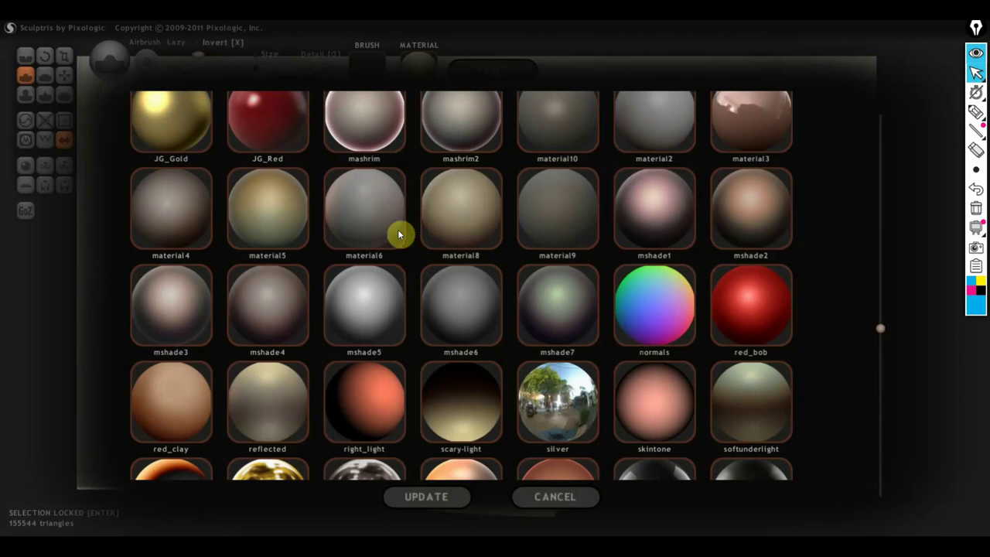
scroll(394, 225, up, 1)
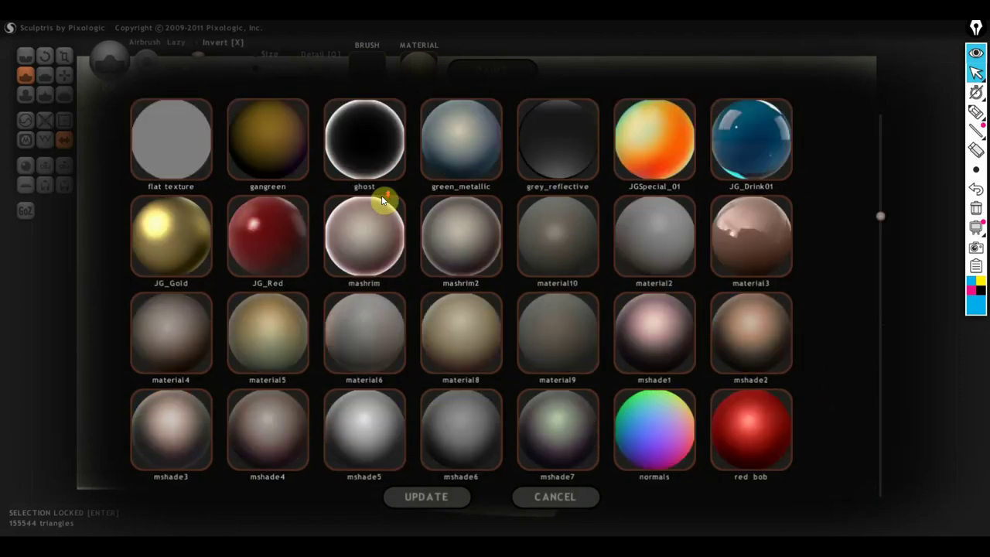
click(370, 246)
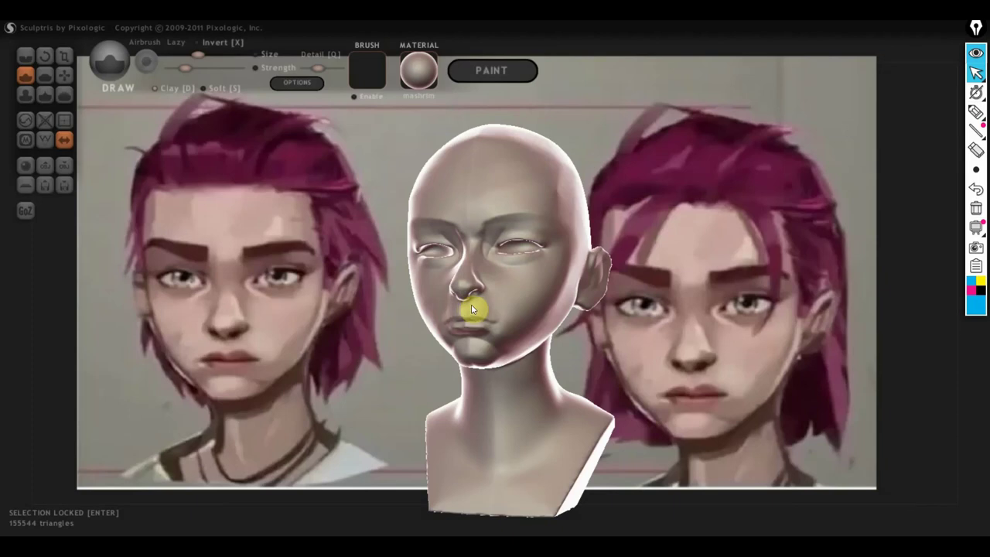
click(415, 73)
scroll(394, 181, up, 2)
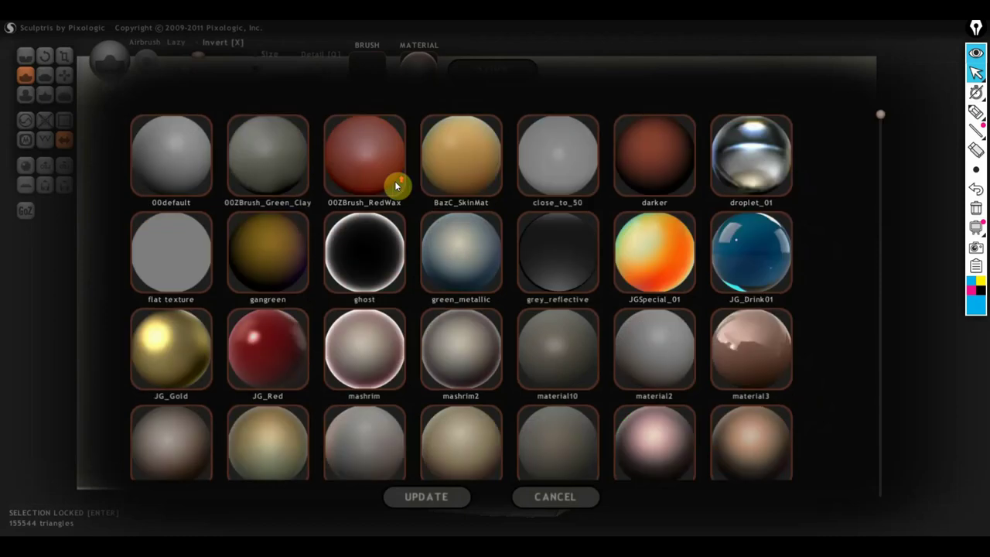
click(393, 192)
- Snap the bust to front view, then orbit into a close right profile on the ear
drag(611, 358, 663, 372)
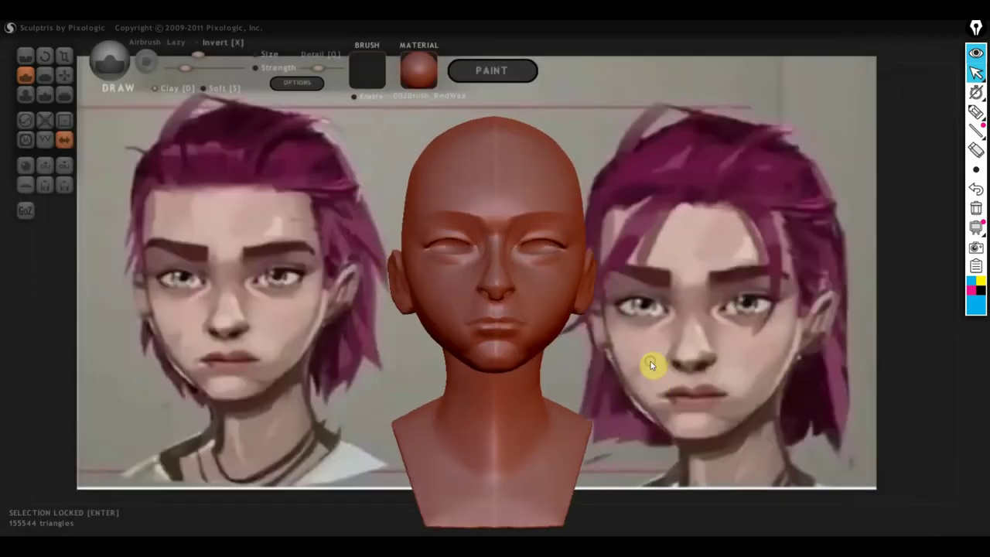
drag(657, 369, 634, 378)
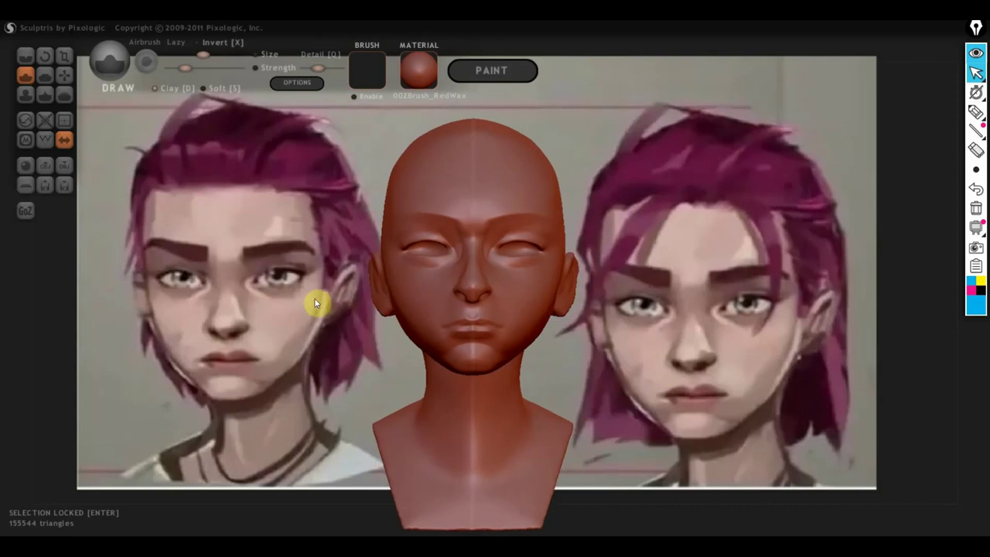
shift+drag(141, 186, 673, 328)
mouse_move(675, 333)
alt+mouse_down()
mouse_move(605, 351)
mouse_move(634, 357)
alt+mouse_up()
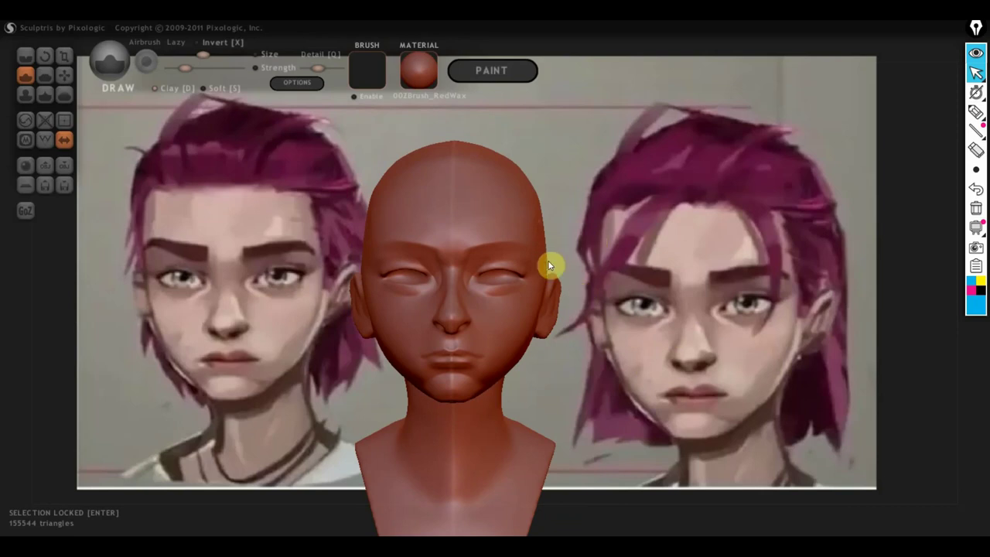
mouse_move(510, 296)
right_down()
mouse_move(657, 361)
mouse_move(668, 309)
right_up()
scroll(668, 310, up, 5)
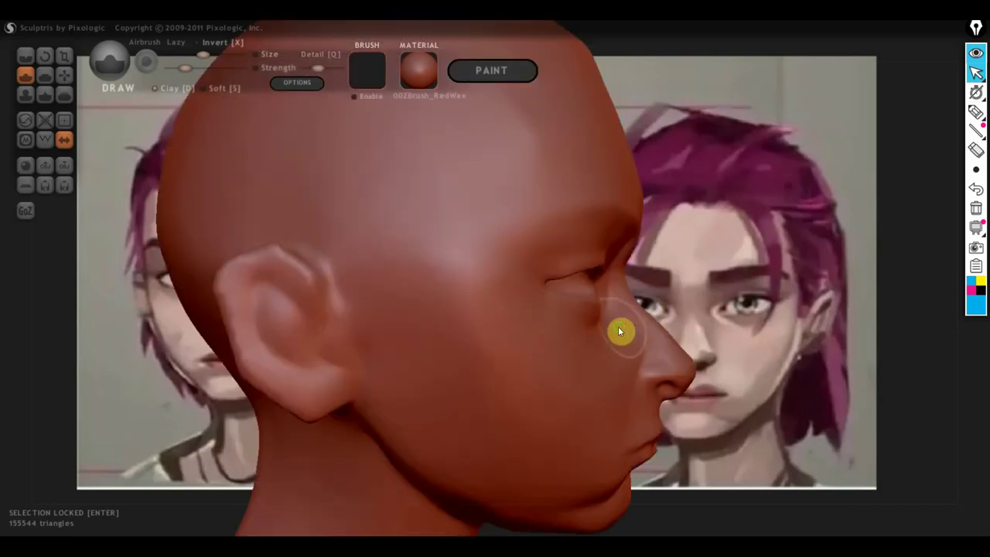
alt+drag(618, 326, 700, 272)
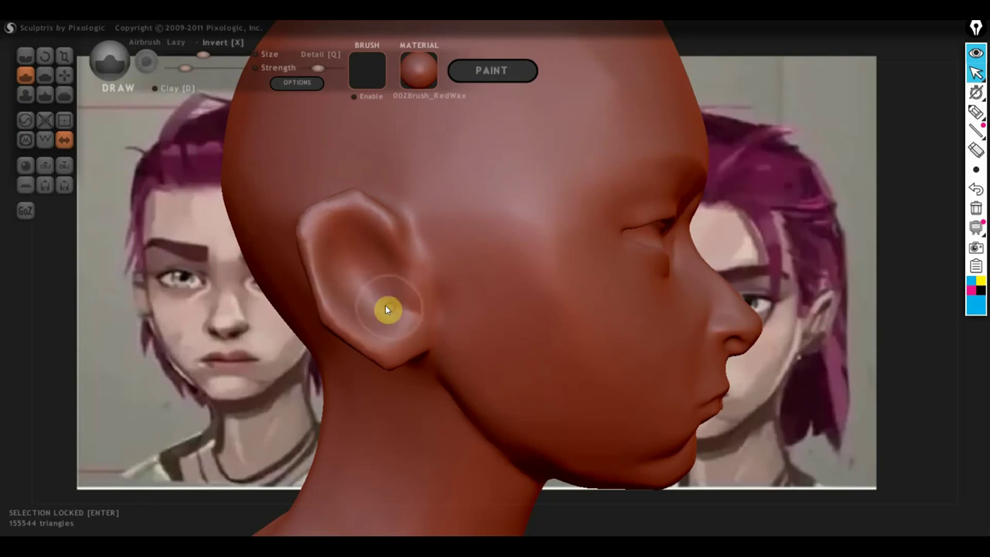
- Enlarge the right ear and round off its upper rim with Draw strokes
scroll(414, 290, up, 3)
mouse_move(382, 324)
mouse_down()
mouse_move(377, 274)
mouse_move(384, 285)
mouse_move(333, 194)
mouse_move(272, 171)
mouse_move(232, 196)
mouse_move(284, 181)
mouse_move(224, 258)
mouse_move(220, 233)
mouse_move(239, 310)
mouse_move(348, 402)
mouse_move(348, 354)
mouse_move(371, 369)
mouse_move(374, 400)
mouse_move(382, 384)
mouse_move(310, 374)
mouse_move(351, 416)
mouse_move(325, 404)
mouse_up()
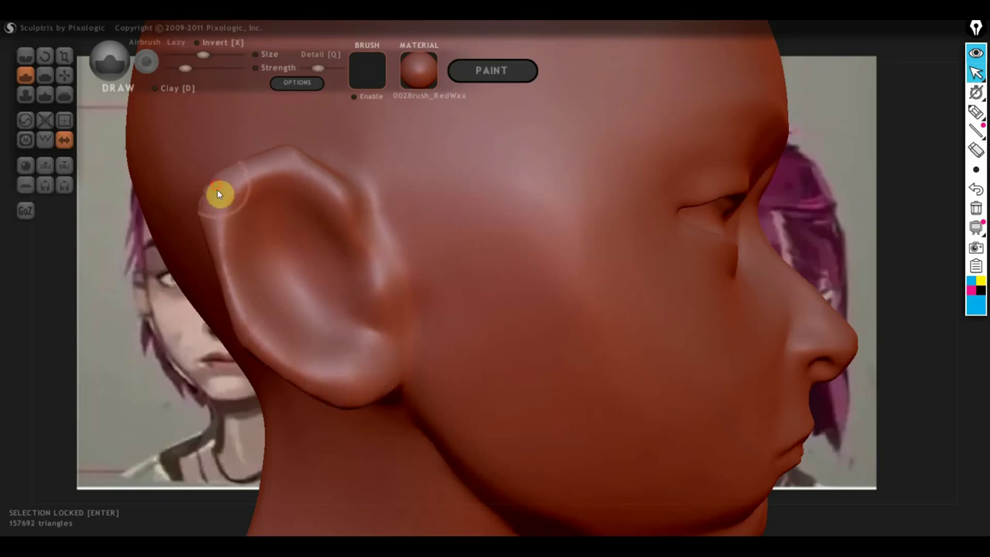
mouse_move(245, 168)
mouse_down()
mouse_move(280, 153)
mouse_move(325, 179)
mouse_up()
- Crease the inner ear rim, the tragus, under the earlobe and a ring in the ear bowl
click(26, 55)
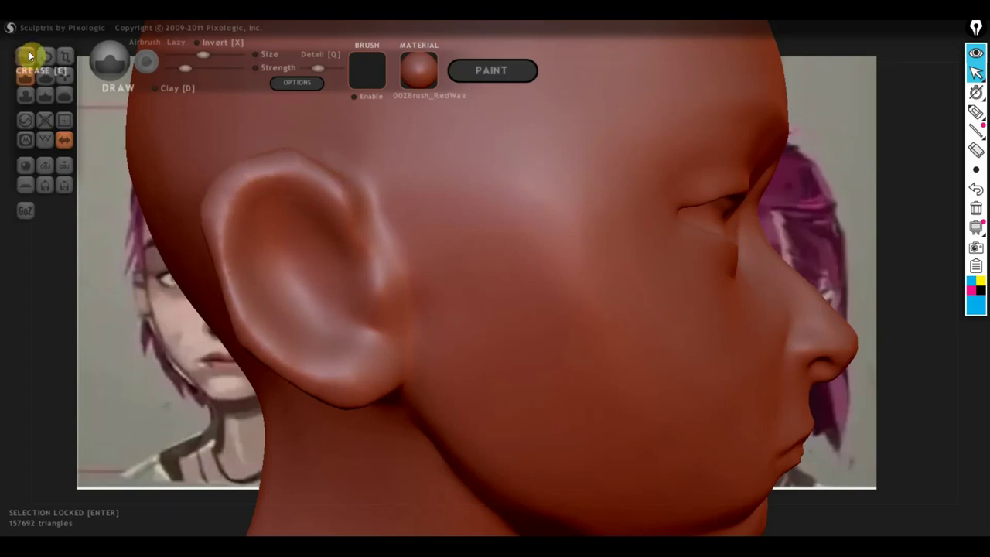
mouse_move(366, 265)
mouse_down()
mouse_move(365, 239)
mouse_move(271, 192)
mouse_move(244, 259)
mouse_move(265, 325)
mouse_move(325, 347)
mouse_move(367, 341)
mouse_up()
mouse_move(284, 342)
mouse_down()
mouse_move(254, 285)
mouse_move(254, 205)
mouse_move(306, 203)
mouse_move(348, 261)
mouse_move(364, 267)
mouse_move(376, 241)
mouse_move(364, 245)
mouse_move(369, 326)
mouse_move(355, 309)
mouse_move(376, 235)
mouse_move(343, 294)
mouse_move(305, 303)
mouse_move(325, 347)
mouse_move(327, 271)
mouse_move(307, 286)
mouse_move(318, 345)
mouse_move(336, 268)
mouse_up()
mouse_move(316, 337)
mouse_down()
mouse_move(327, 270)
mouse_move(316, 274)
mouse_move(312, 327)
mouse_up()
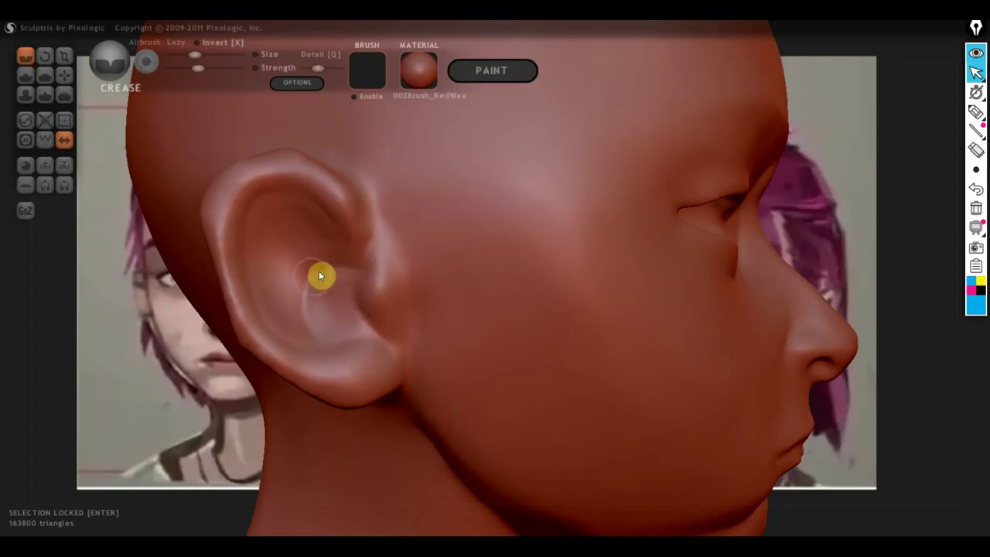
drag(390, 277, 405, 267)
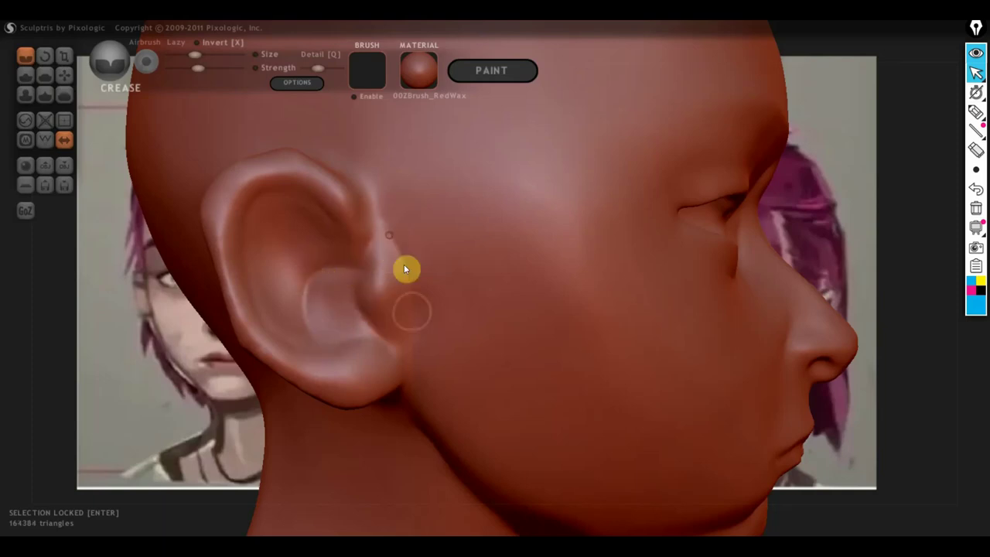
mouse_move(401, 307)
mouse_down()
mouse_move(351, 174)
mouse_move(362, 217)
mouse_up()
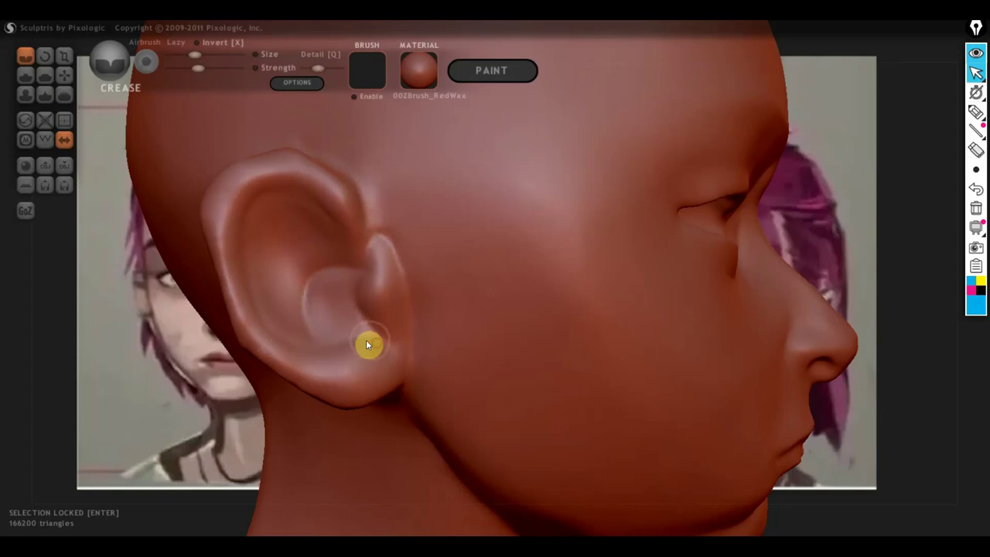
drag(370, 343, 408, 408)
mouse_move(740, 164)
mouse_down()
mouse_move(663, 201)
mouse_move(711, 161)
mouse_move(744, 161)
mouse_move(670, 198)
mouse_up()
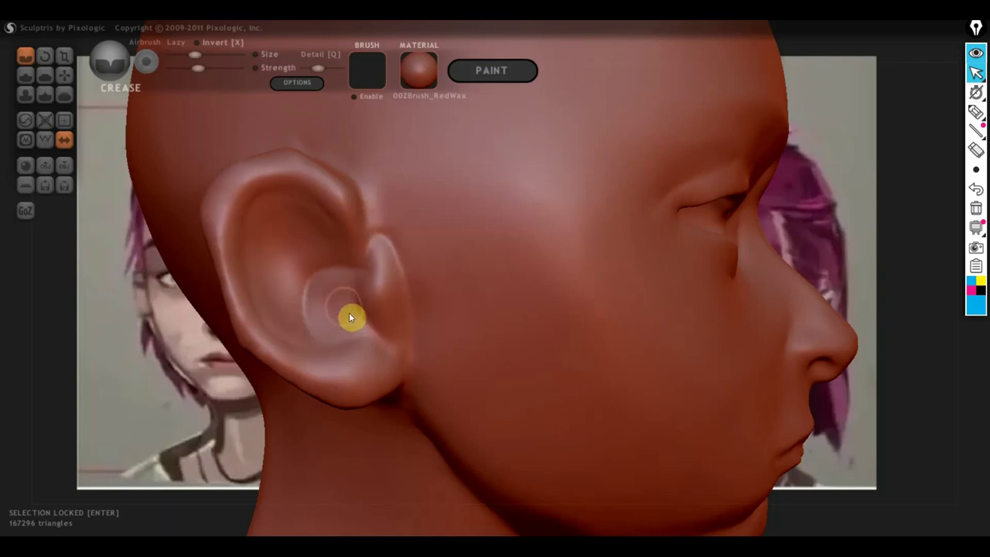
- Add small raised bumps in the lower and upper concha with the Draw brush
click(24, 76)
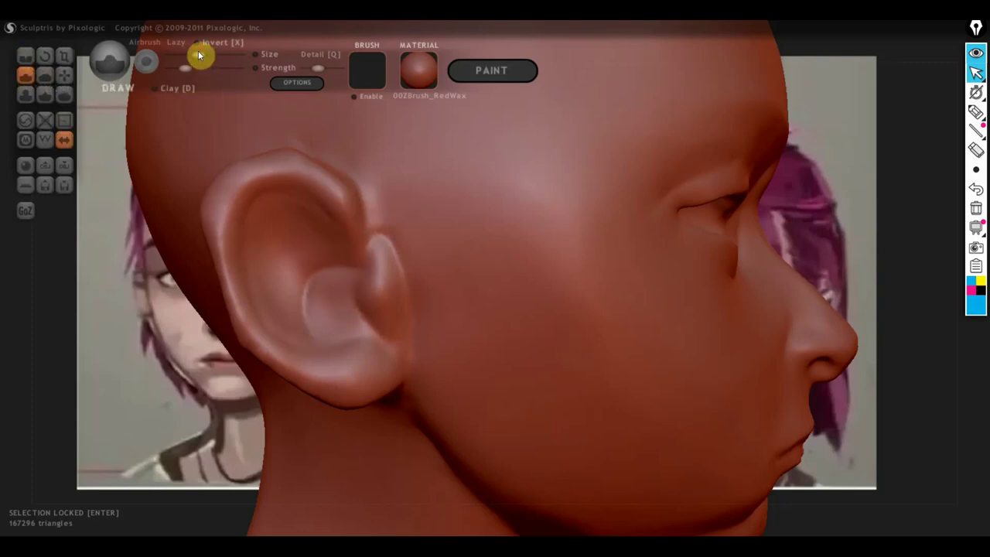
drag(304, 232, 321, 265)
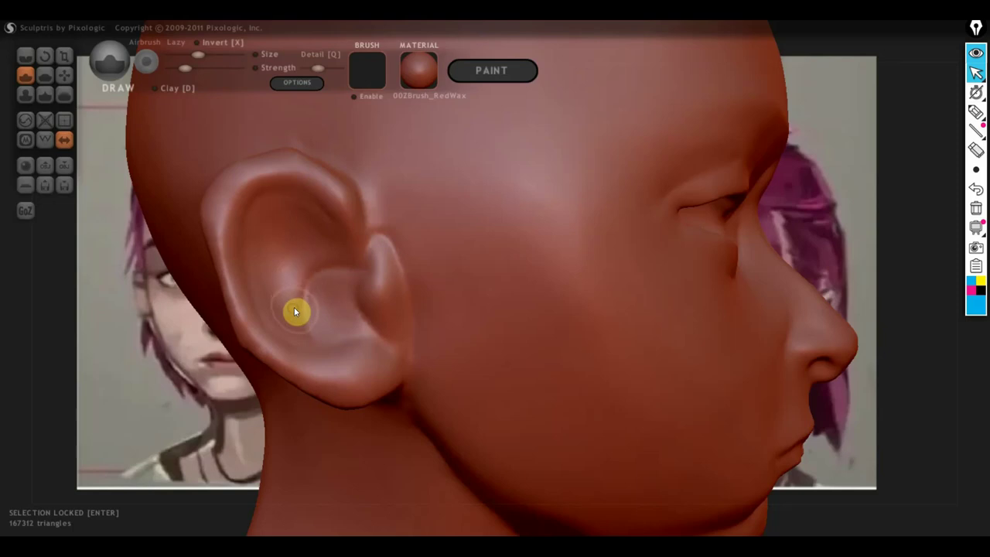
drag(336, 260, 343, 267)
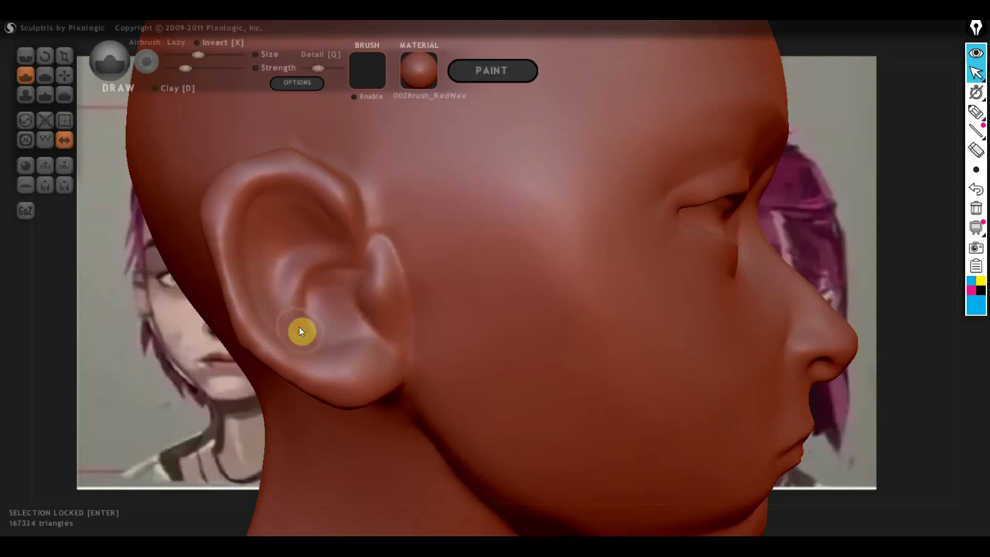
mouse_move(324, 265)
mouse_down()
mouse_move(329, 258)
mouse_move(303, 236)
mouse_up()
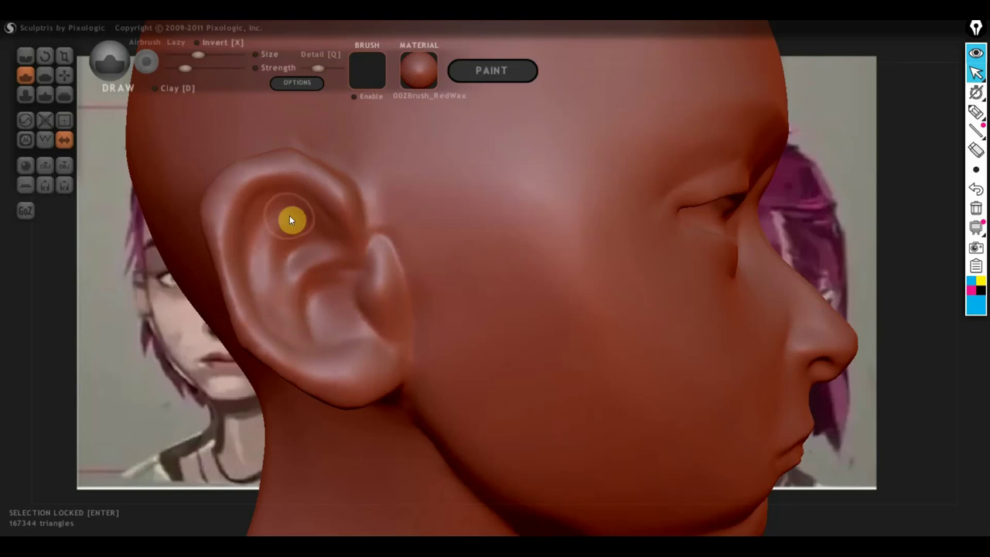
drag(291, 215, 255, 251)
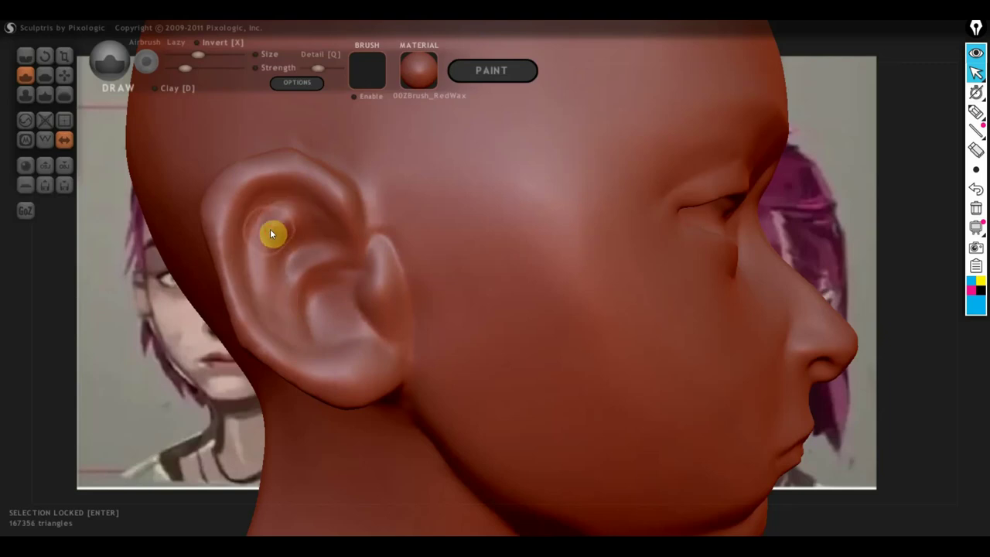
- Raise one more shape in the upper ear bowl, then flatten the concha smooth
drag(291, 233, 261, 269)
click(45, 75)
scroll(210, 289, up, 3)
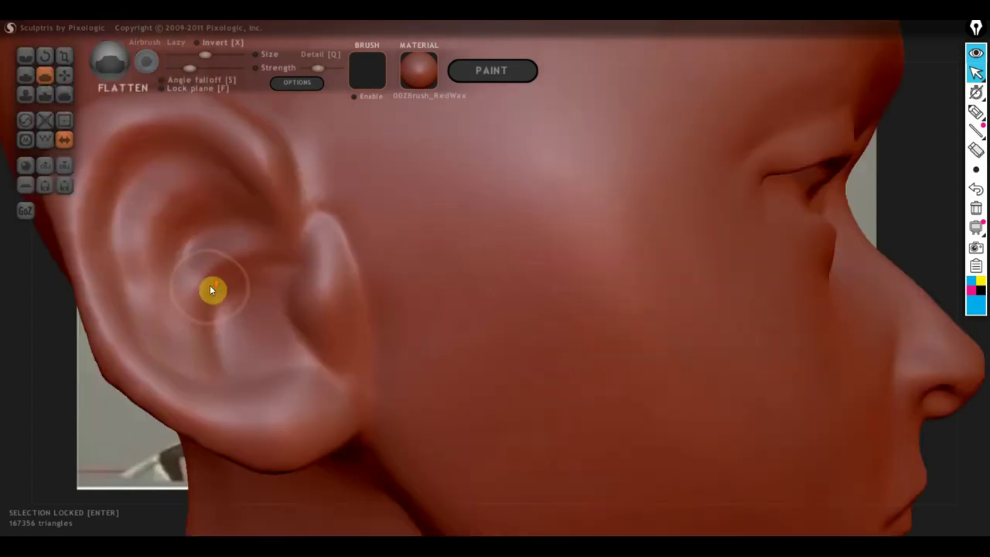
scroll(210, 289, up, 2)
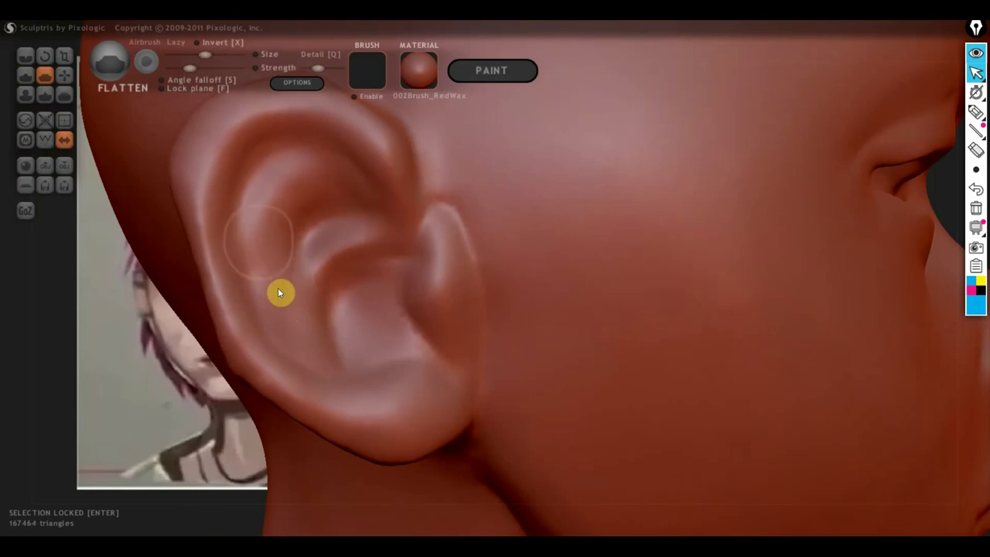
drag(279, 290, 291, 183)
drag(332, 273, 307, 287)
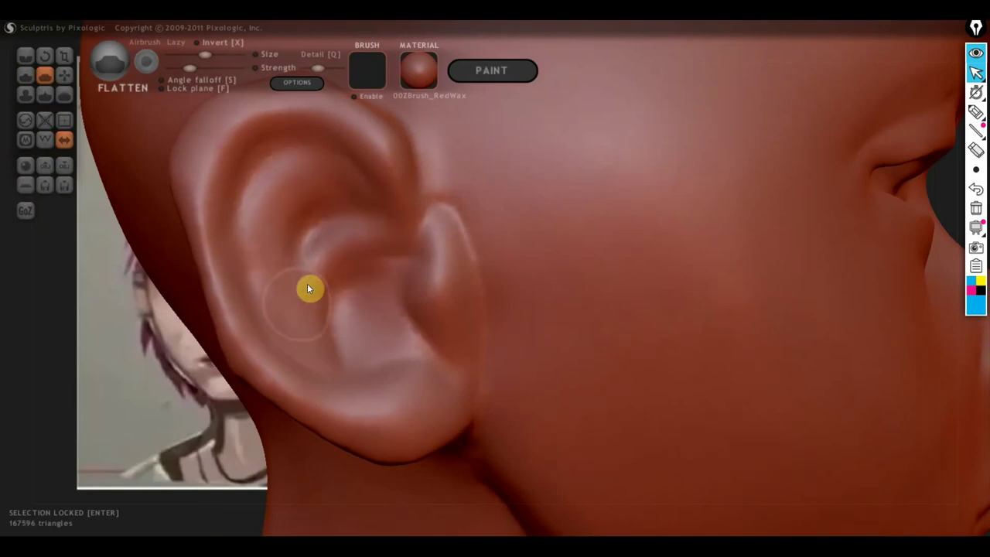
drag(367, 232, 321, 261)
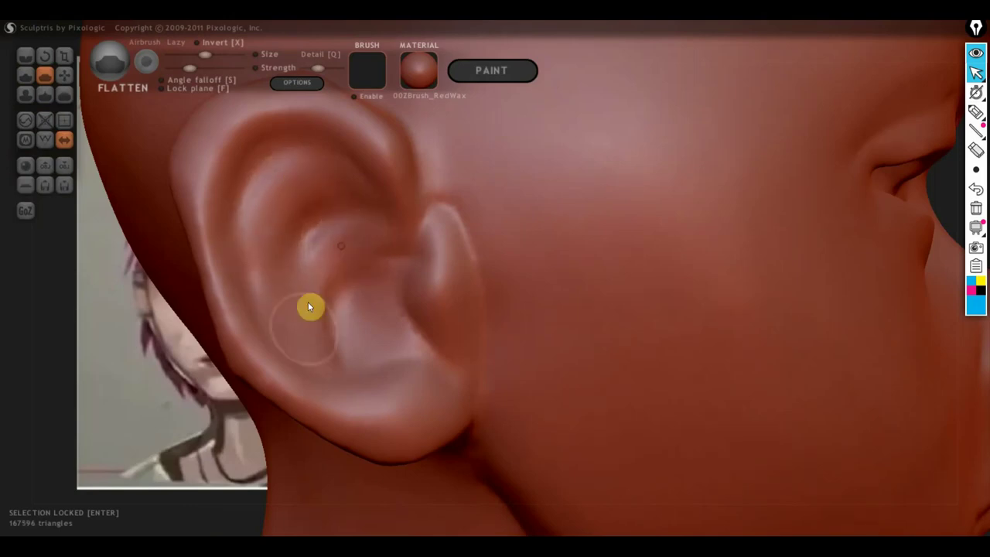
drag(308, 308, 360, 254)
drag(311, 322, 290, 181)
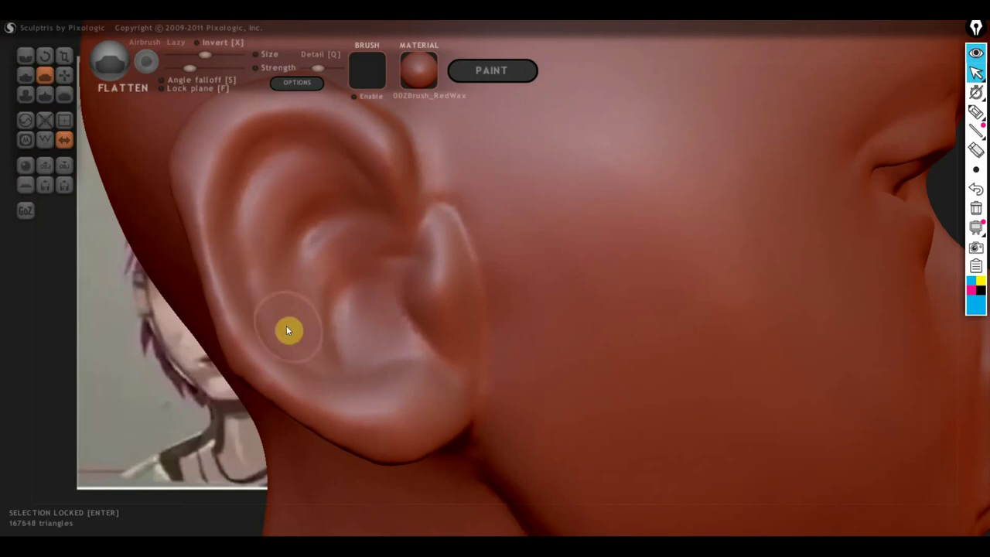
- Flatten the back of the ear rim and where the ear joins the head
mouse_move(279, 316)
right_down()
mouse_move(337, 336)
mouse_move(469, 314)
right_up()
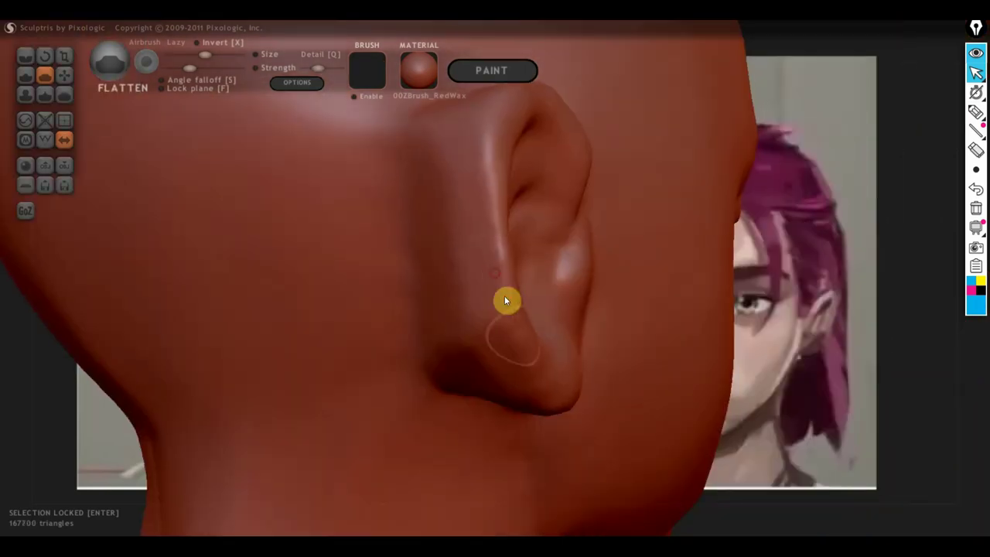
drag(513, 355, 496, 308)
scroll(501, 407, down, 3)
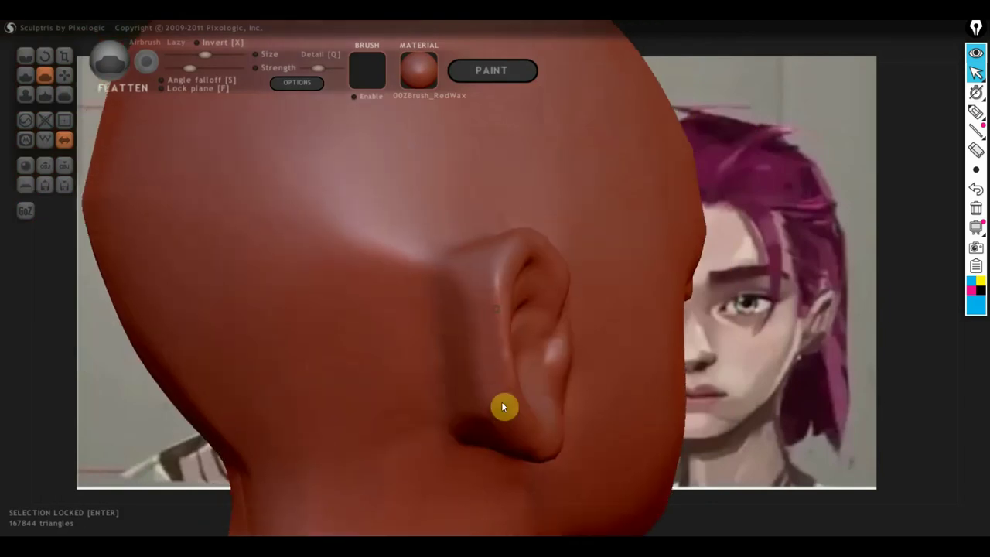
scroll(503, 405, up, 2)
scroll(521, 413, up, 2)
drag(511, 348, 523, 281)
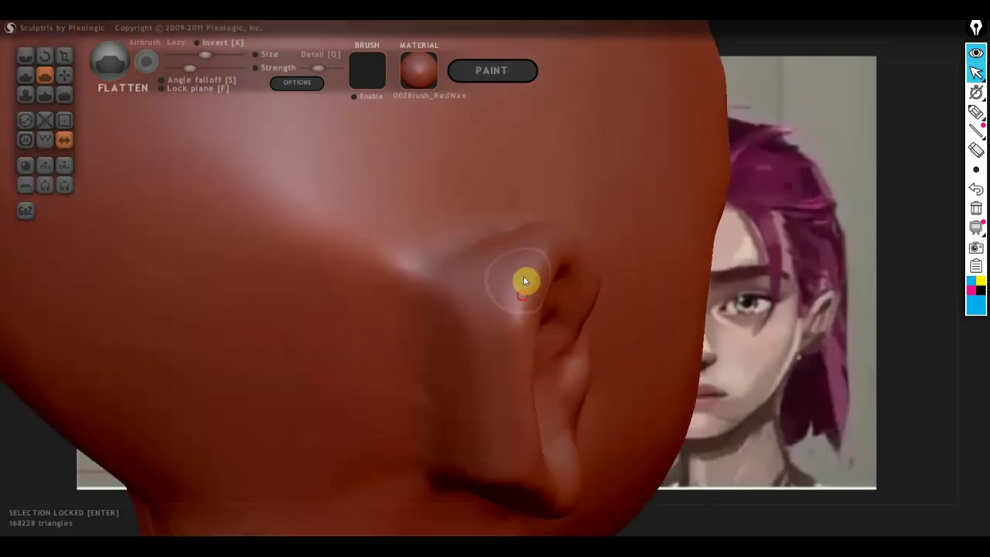
drag(510, 349, 485, 387)
mouse_move(485, 386)
right_down()
mouse_move(457, 365)
mouse_move(497, 376)
mouse_move(345, 299)
right_up()
- Crease around the ear base behind the ear, then turn to a three-quarter view
click(26, 56)
right_drag(413, 264, 476, 304)
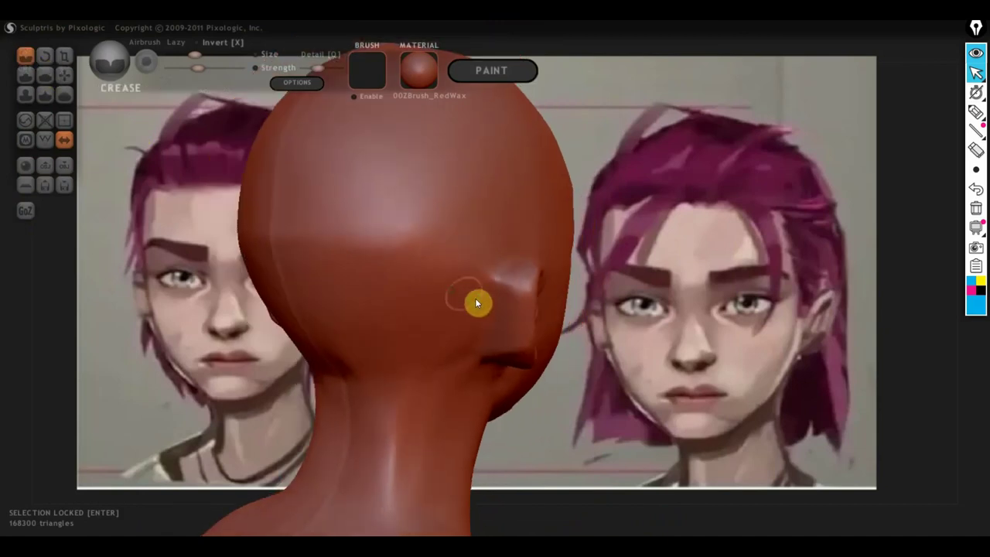
drag(515, 290, 503, 349)
drag(520, 271, 502, 349)
mouse_move(506, 271)
mouse_down()
mouse_move(483, 332)
mouse_move(509, 272)
mouse_up()
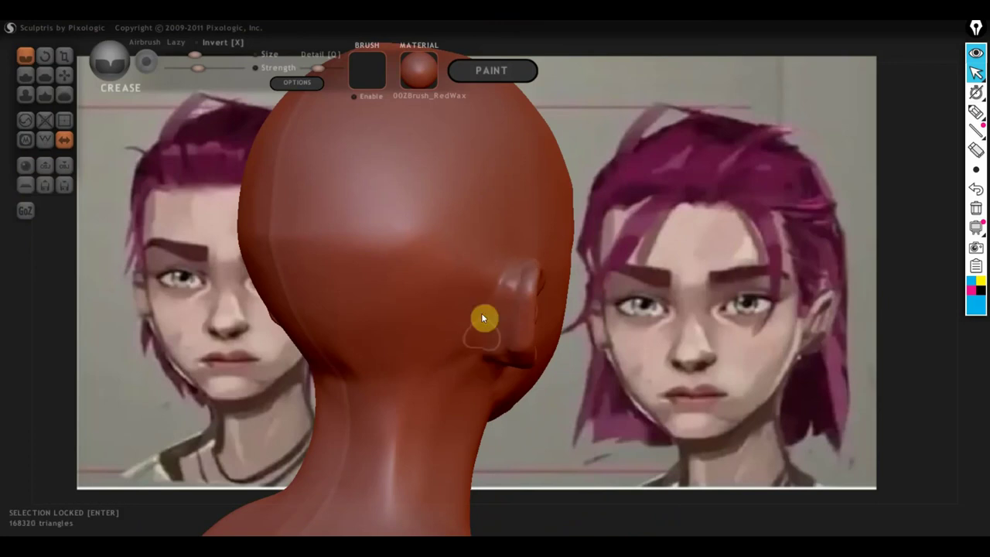
drag(484, 321, 482, 342)
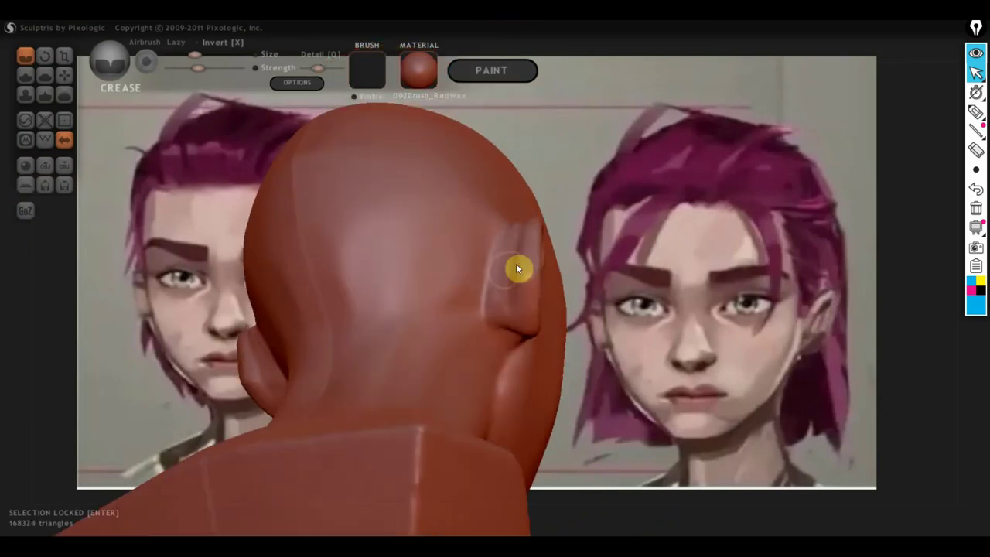
mouse_move(517, 268)
mouse_down()
mouse_move(495, 307)
mouse_move(511, 337)
mouse_up()
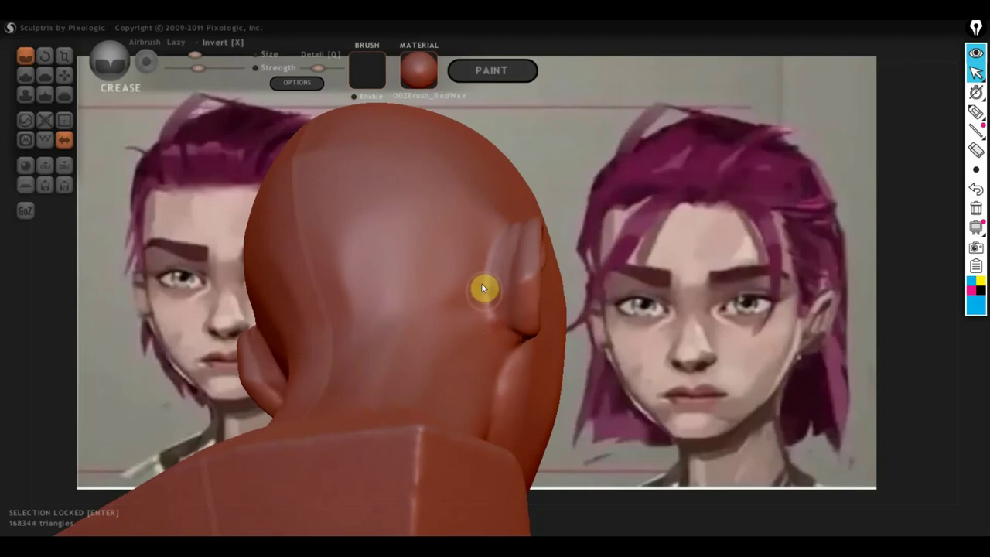
drag(482, 289, 498, 305)
mouse_move(498, 305)
right_down()
mouse_move(516, 310)
mouse_move(473, 347)
right_up()
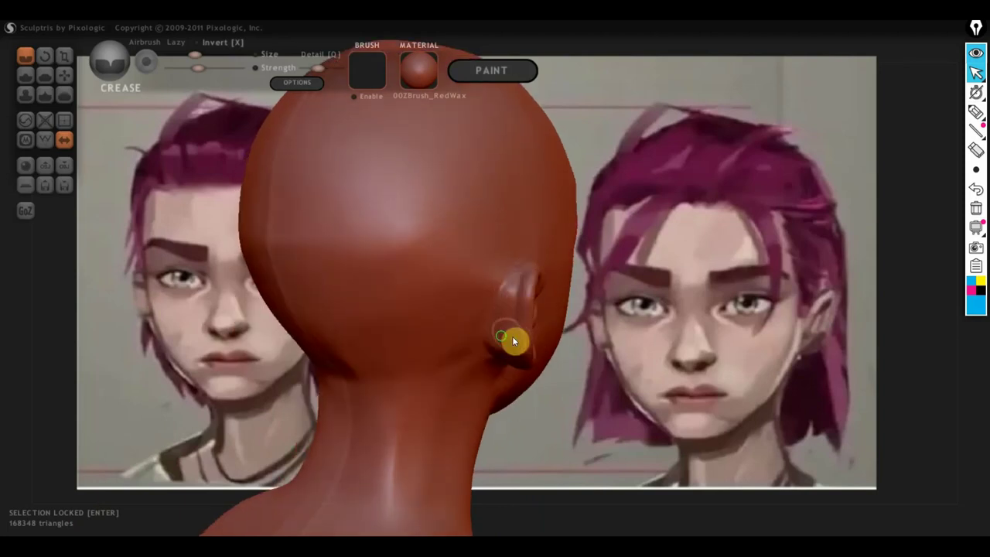
mouse_move(513, 336)
right_down()
mouse_move(338, 307)
mouse_move(400, 327)
mouse_move(534, 338)
right_up()
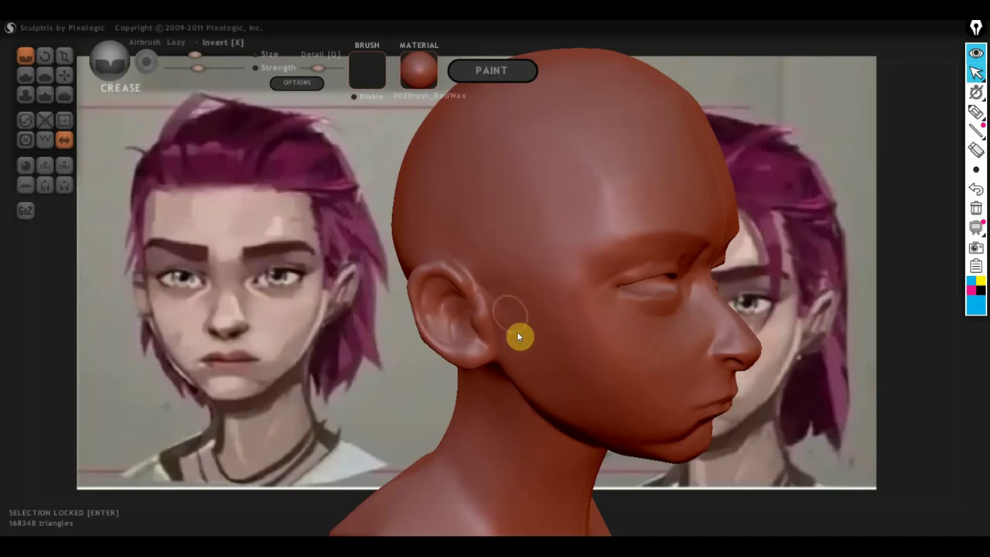
- Carve a vertical crease down the front of the neck, checking from three-quarter and front views
scroll(510, 356, down, 3)
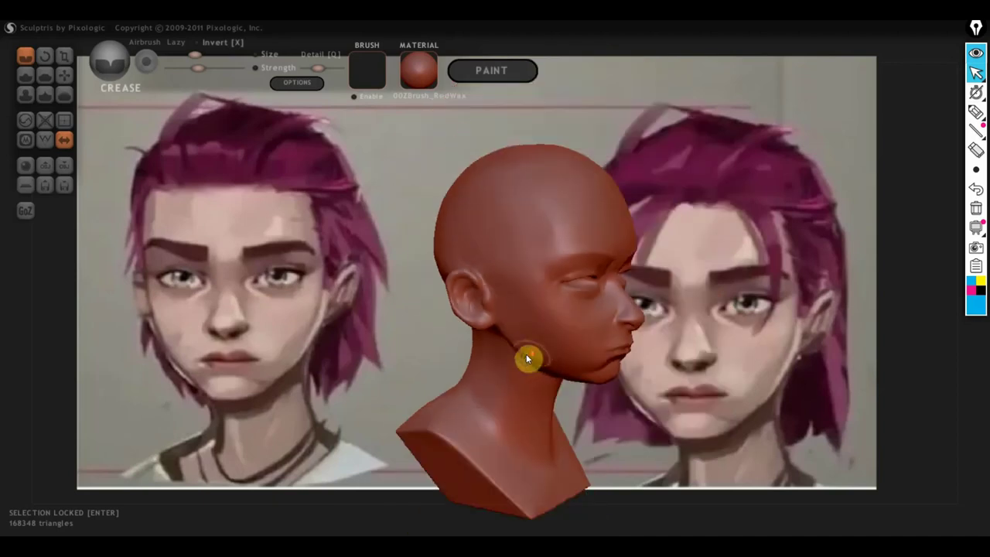
mouse_move(531, 358)
right_down()
mouse_move(462, 334)
mouse_move(714, 343)
right_up()
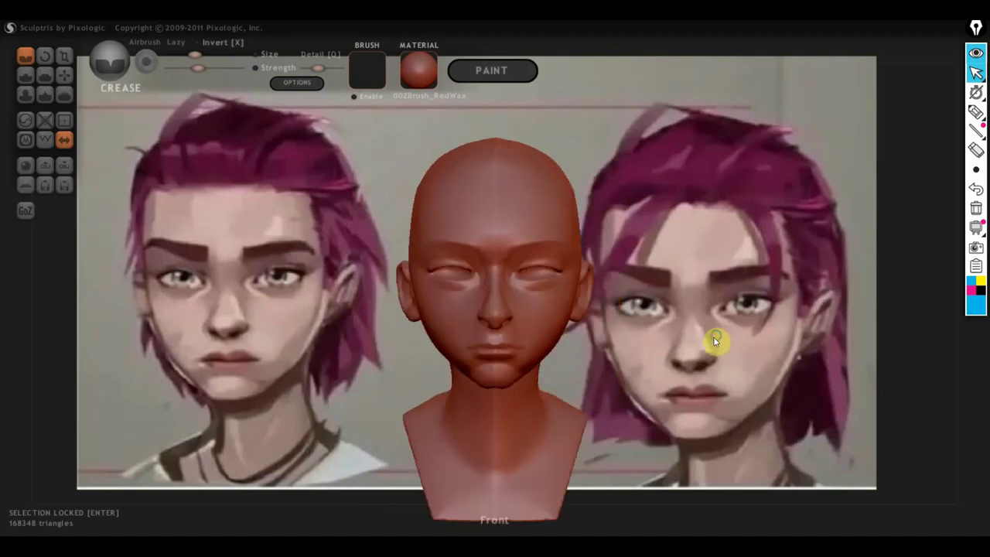
scroll(681, 367, up, 1)
scroll(685, 364, up, 1)
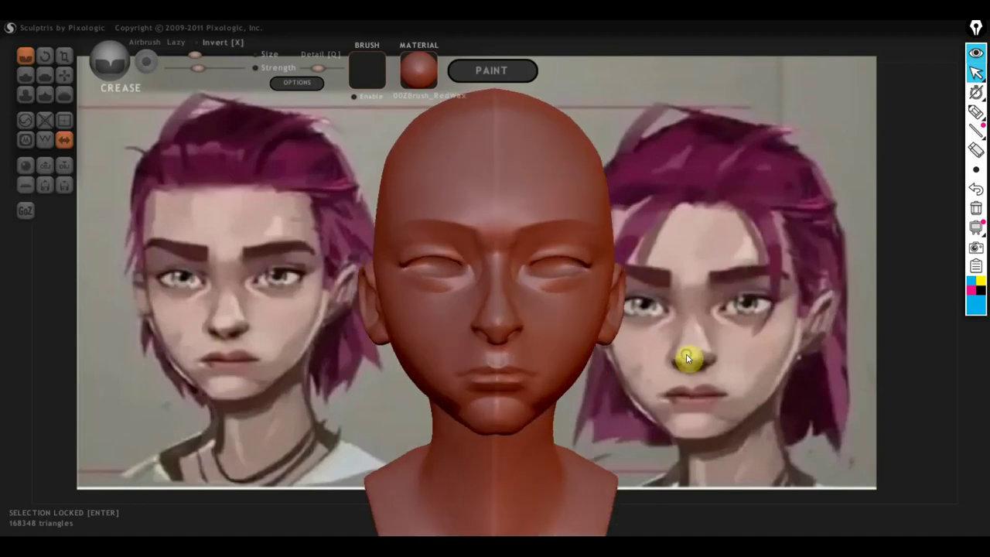
scroll(661, 398, down, 1)
right_drag(654, 404, 552, 405)
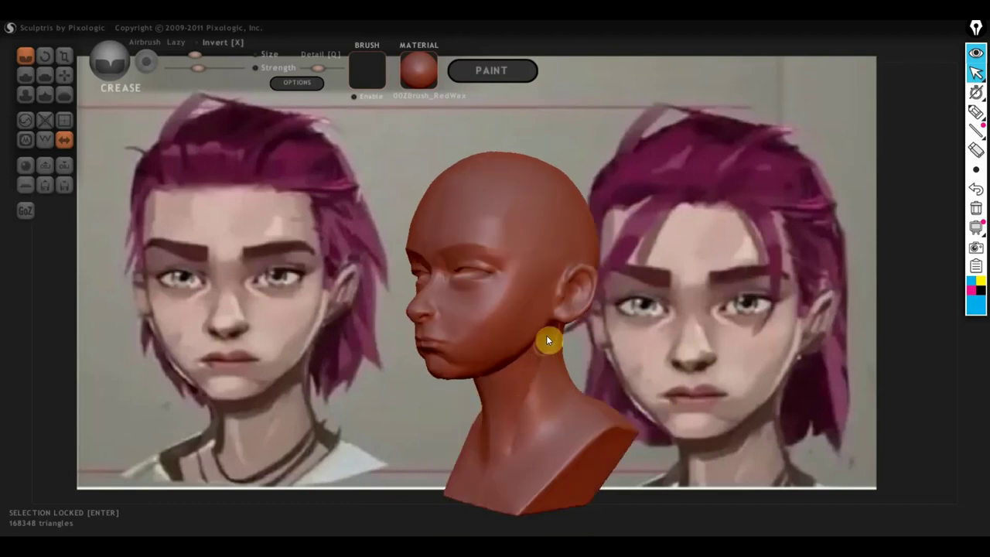
mouse_move(537, 351)
mouse_down()
mouse_move(510, 461)
mouse_move(546, 337)
mouse_up()
scroll(557, 373, down, 2)
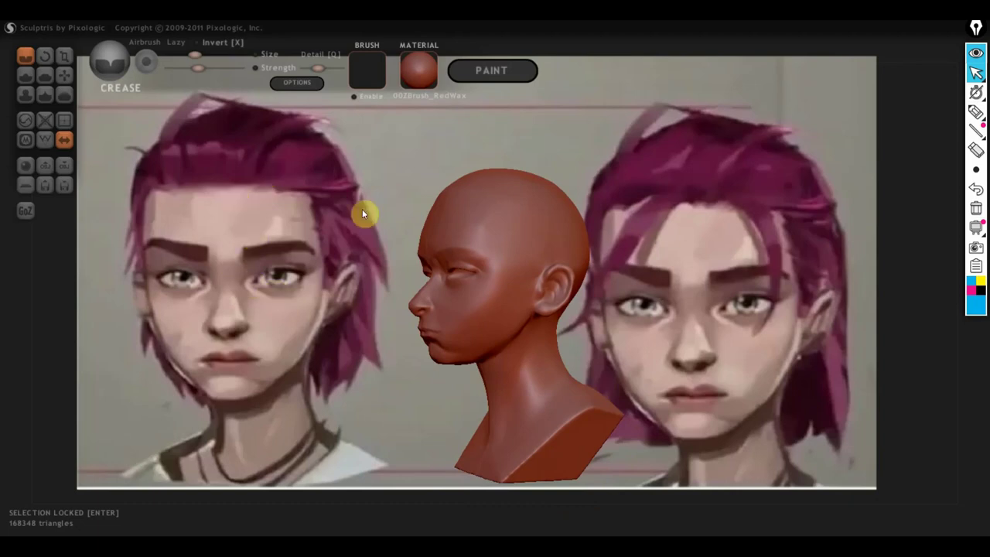
scroll(383, 254, up, 3)
mouse_move(395, 308)
mouse_down()
mouse_move(368, 316)
mouse_move(432, 292)
mouse_up()
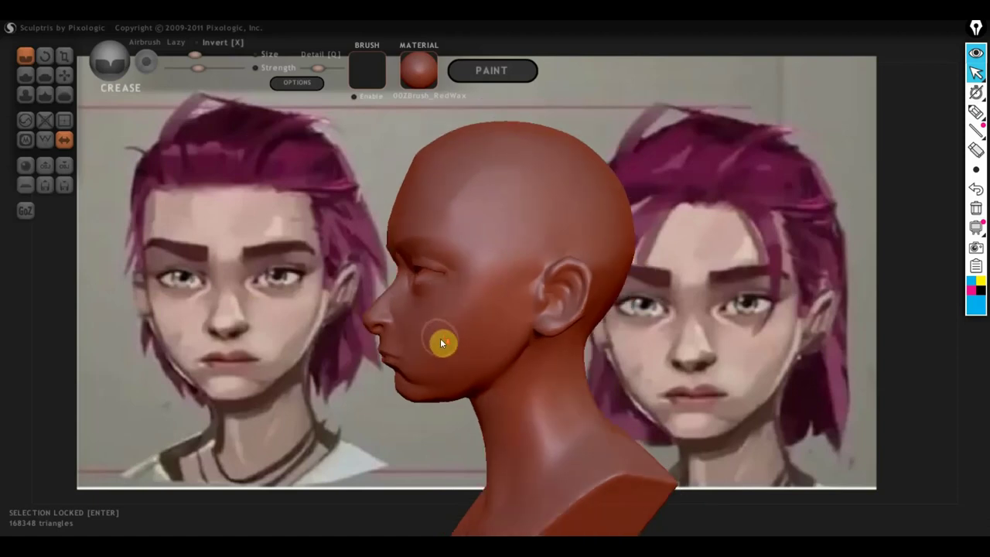
mouse_move(361, 306)
mouse_down()
mouse_move(539, 308)
mouse_move(645, 353)
mouse_up()
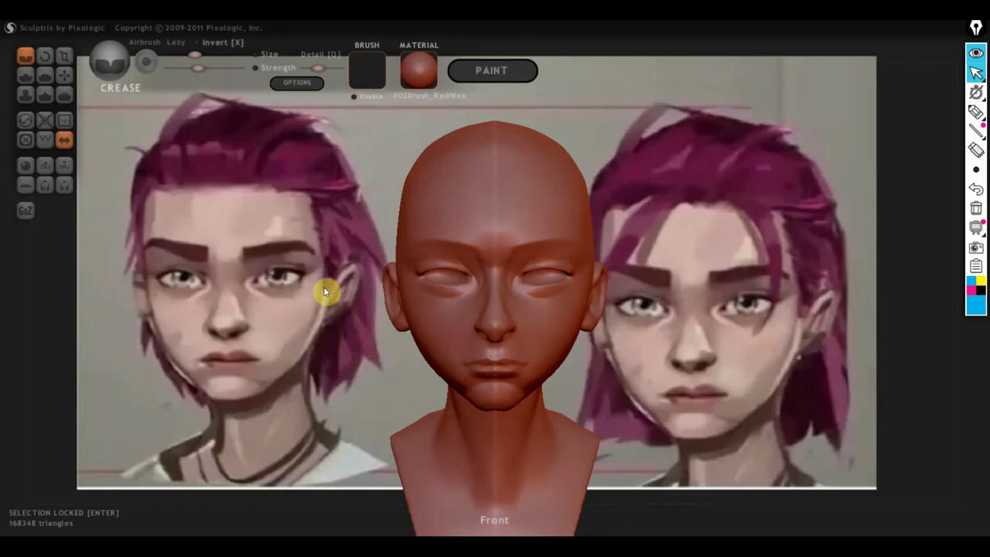
- Pull both ears outward symmetrically with the Grab brush and return to front view
click(64, 74)
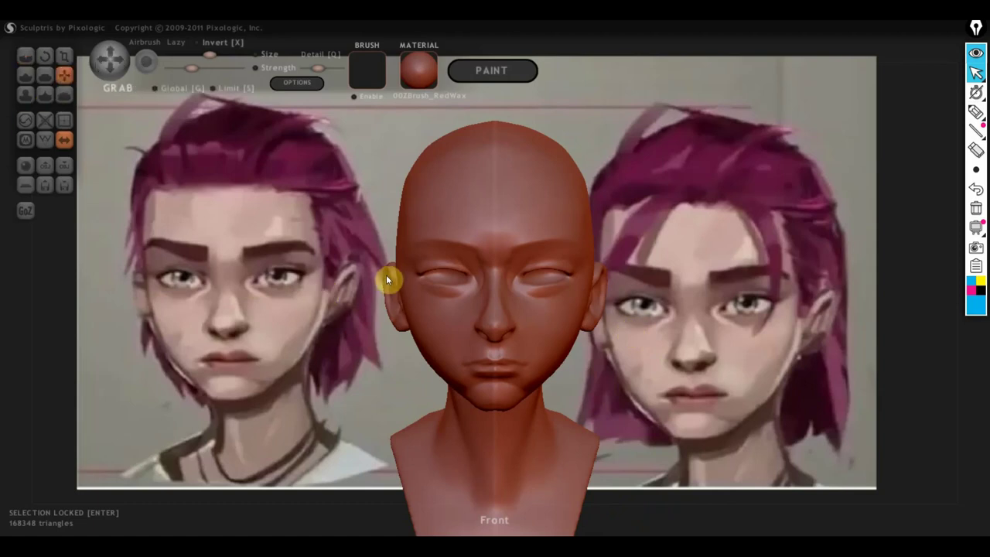
drag(386, 269, 373, 271)
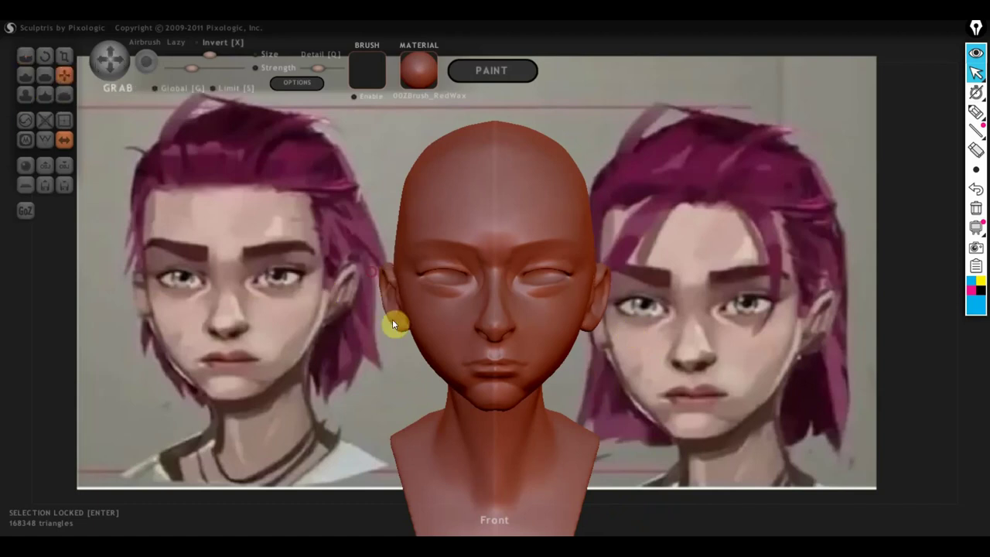
mouse_move(392, 340)
mouse_down()
mouse_move(448, 362)
mouse_move(406, 357)
mouse_move(354, 299)
mouse_move(334, 256)
mouse_up()
mouse_move(272, 221)
mouse_down()
mouse_move(353, 305)
mouse_move(394, 311)
mouse_move(369, 319)
mouse_move(334, 304)
mouse_move(358, 285)
mouse_move(313, 279)
mouse_move(665, 343)
mouse_move(619, 323)
mouse_up()
scroll(573, 319, up, 2)
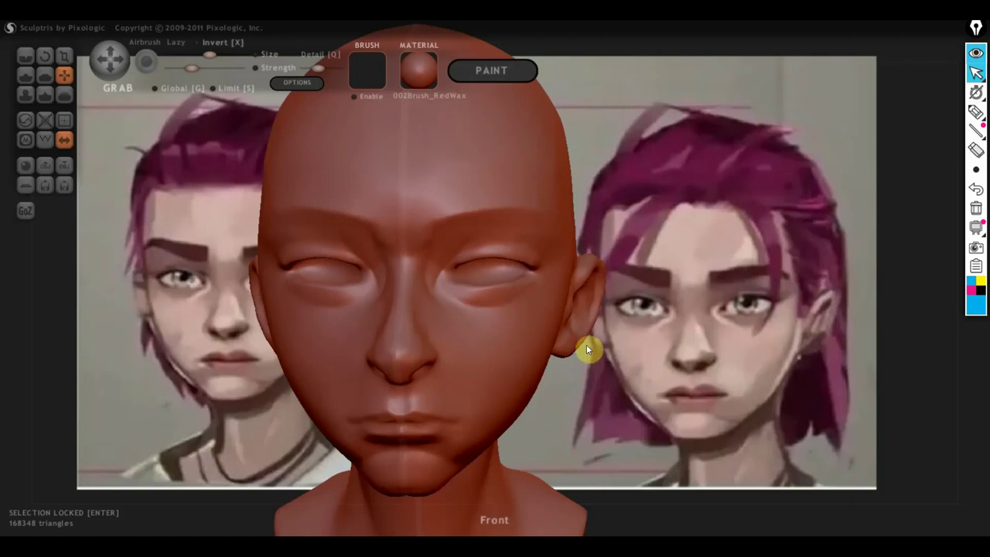
- Lower the brush size and nudge the right ear's shape, mirrored on the left
drag(208, 55, 202, 55)
mouse_move(585, 331)
mouse_down()
mouse_move(572, 326)
mouse_move(567, 356)
mouse_up()
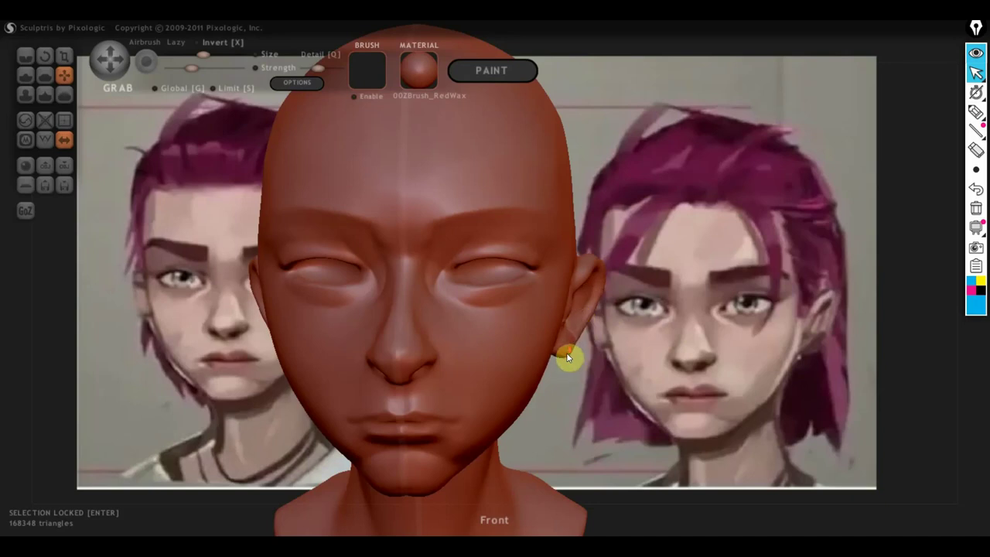
scroll(567, 356, down, 3)
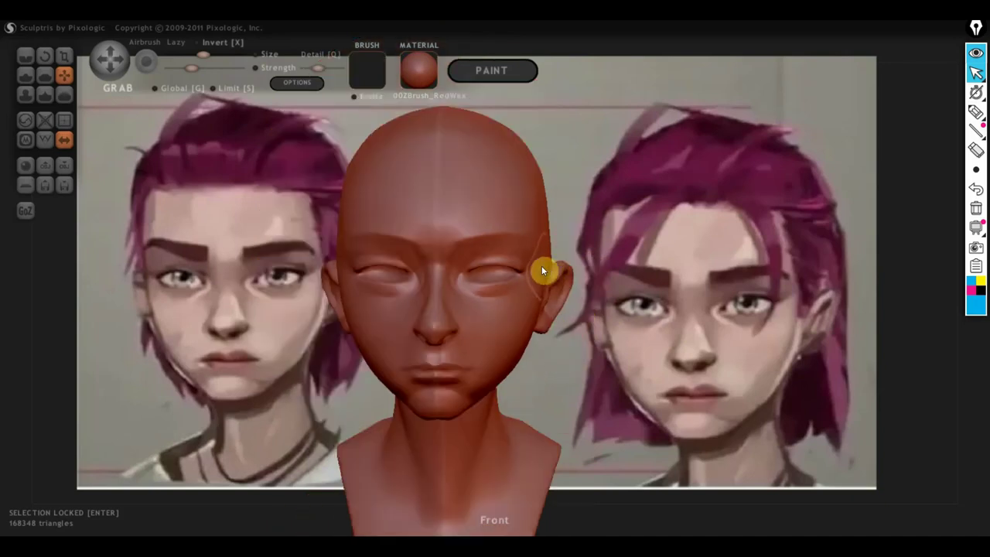
drag(546, 268, 543, 290)
- Orbit the head through a left profile back to a near-front view to inspect the ears
mouse_move(517, 333)
right_down()
mouse_move(480, 390)
mouse_move(475, 359)
mouse_move(486, 361)
right_up()
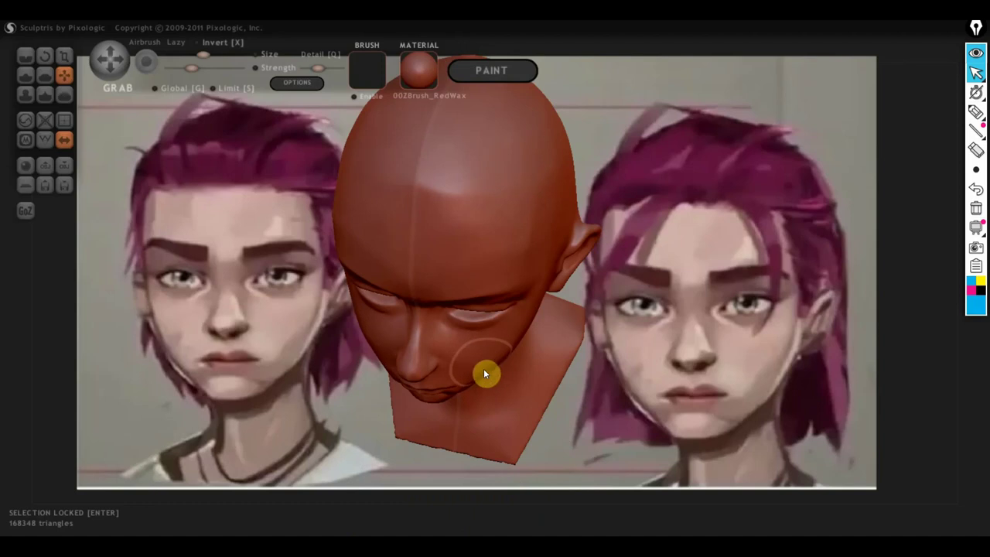
mouse_move(482, 373)
right_down()
mouse_move(356, 287)
mouse_move(383, 321)
right_up()
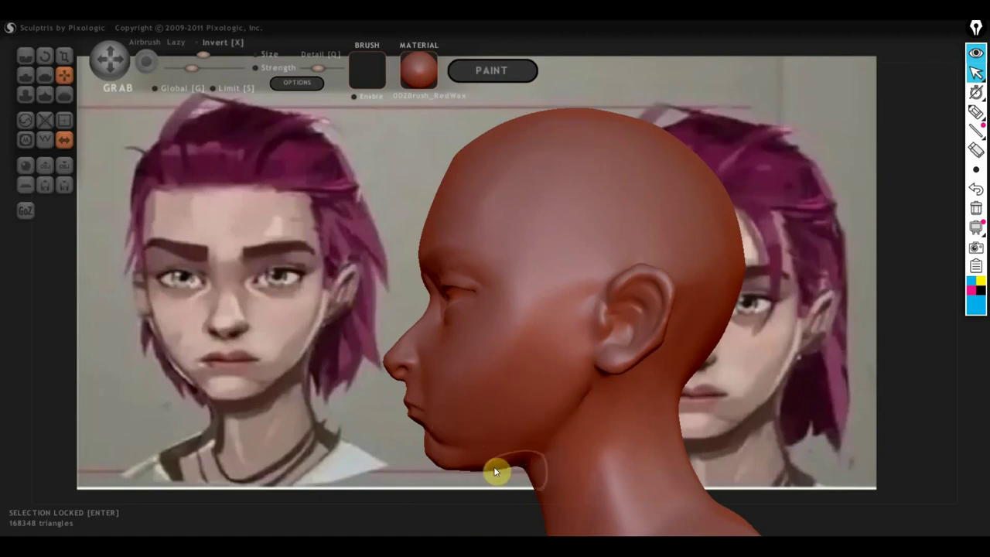
scroll(541, 439, down, 3)
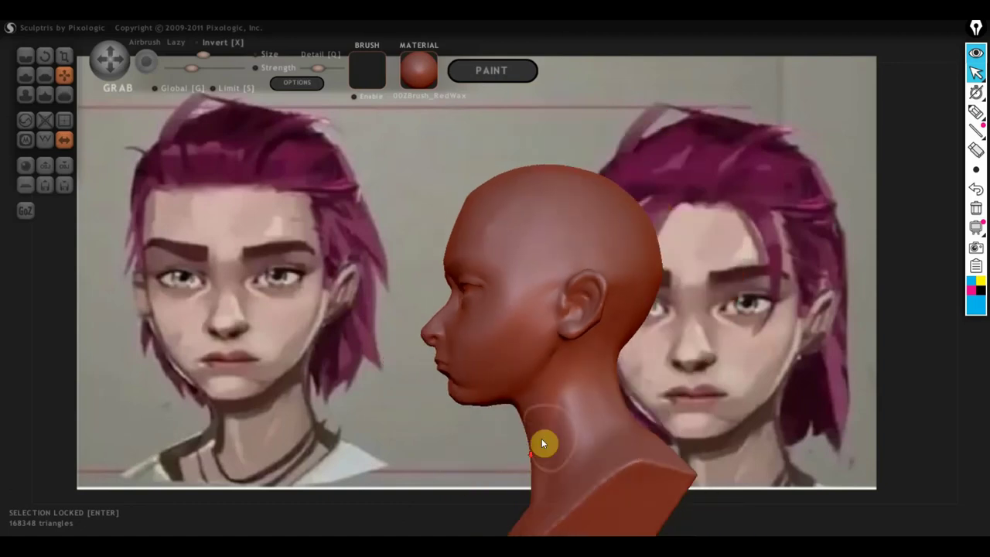
scroll(504, 341, up, 2)
right_drag(504, 341, 608, 354)
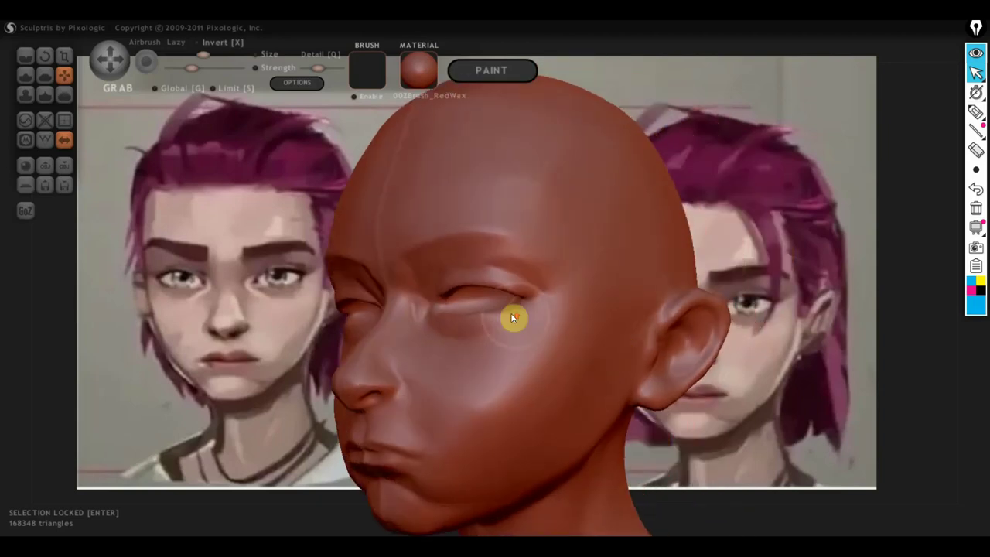
scroll(513, 317, up, 2)
right_drag(411, 277, 459, 282)
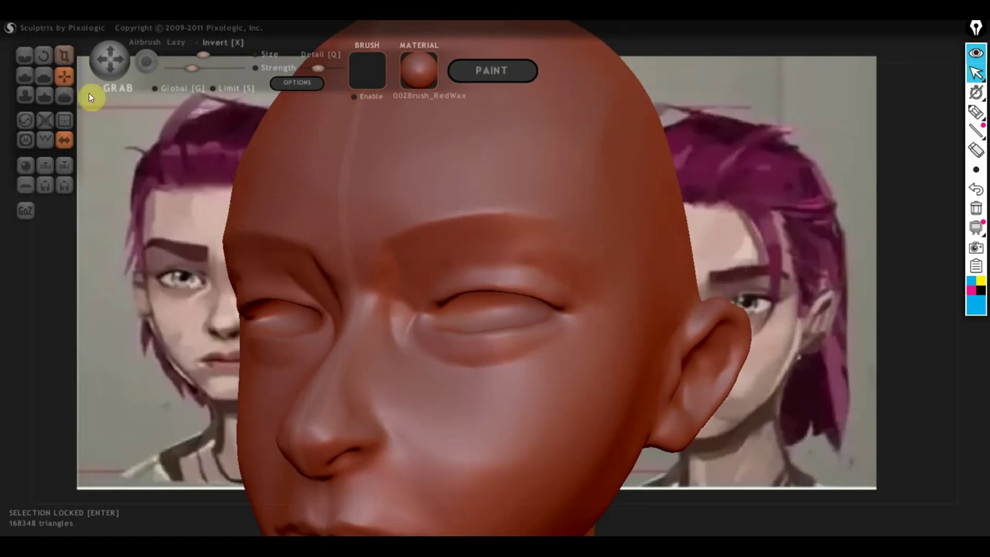
- Crease the upper eyelid lines out toward their outer corners
click(28, 54)
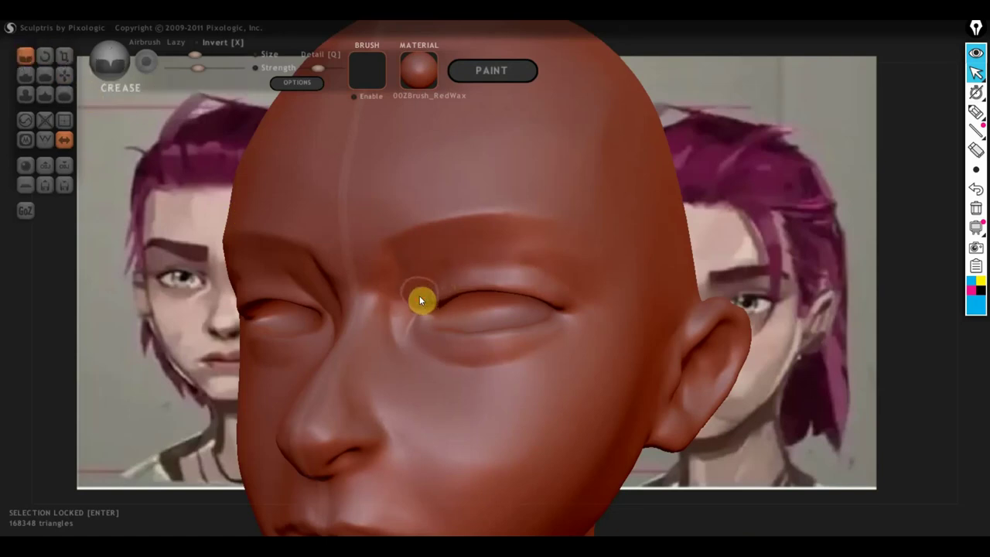
drag(420, 297, 507, 263)
drag(422, 291, 565, 283)
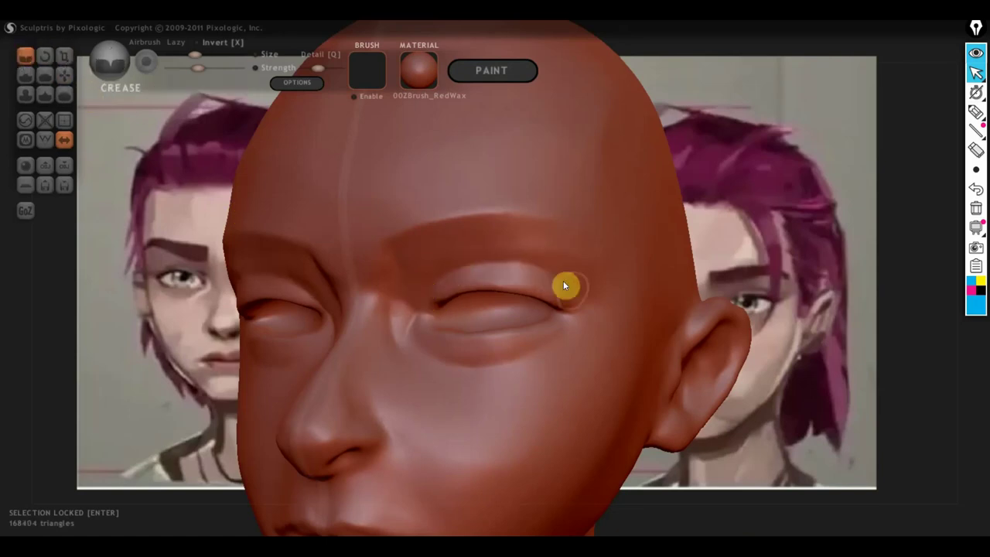
right_drag(570, 291, 515, 260)
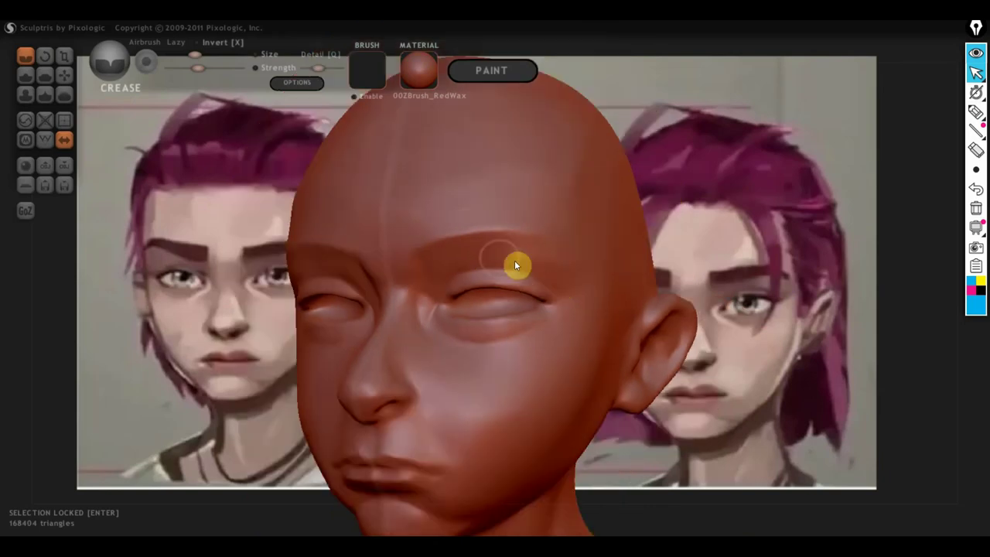
drag(503, 263, 498, 260)
right_drag(534, 267, 499, 276)
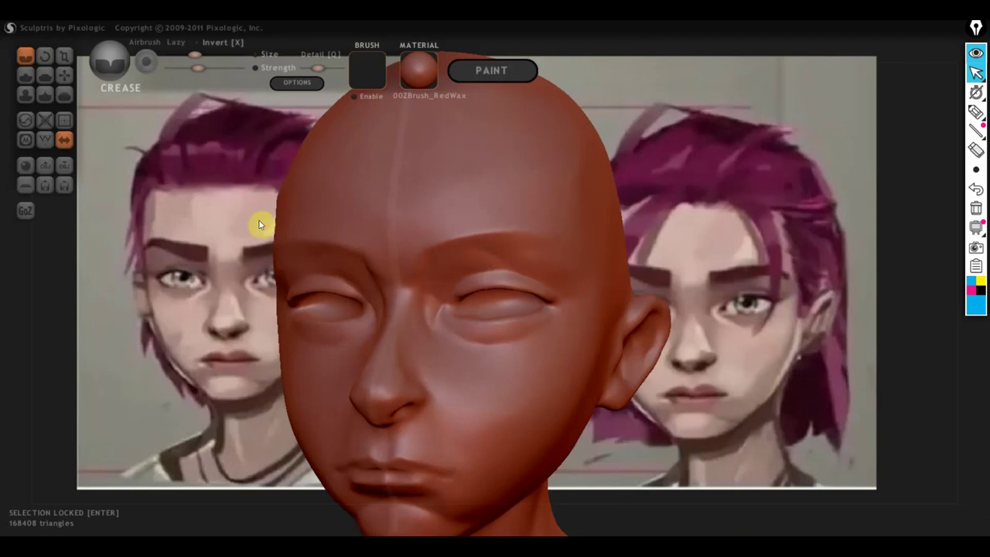
- Select the Draw brush and reframe the face in a close frontal view
click(28, 75)
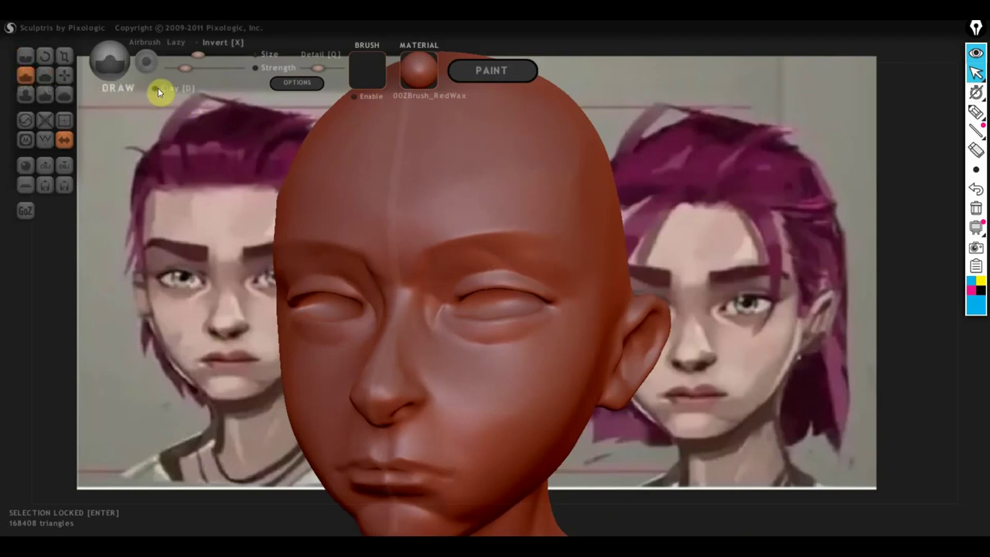
scroll(600, 253, down, 3)
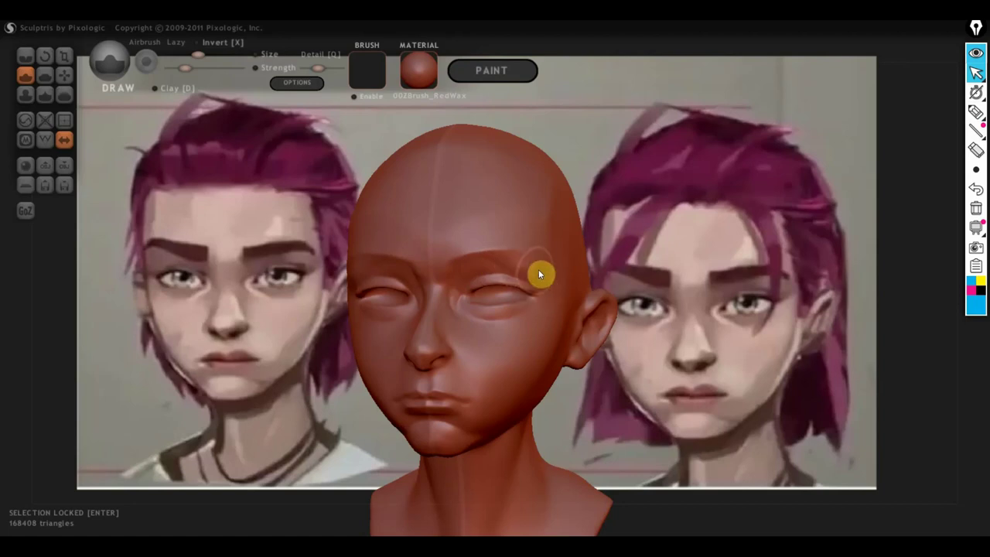
mouse_move(557, 291)
right_down()
mouse_move(507, 285)
mouse_move(462, 262)
right_up()
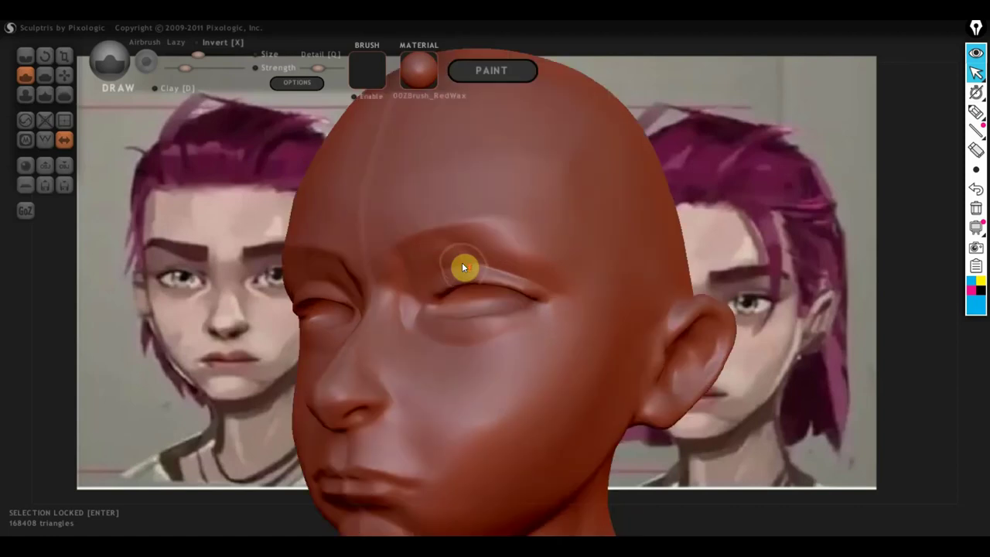
scroll(510, 274, up, 2)
scroll(436, 269, up, 2)
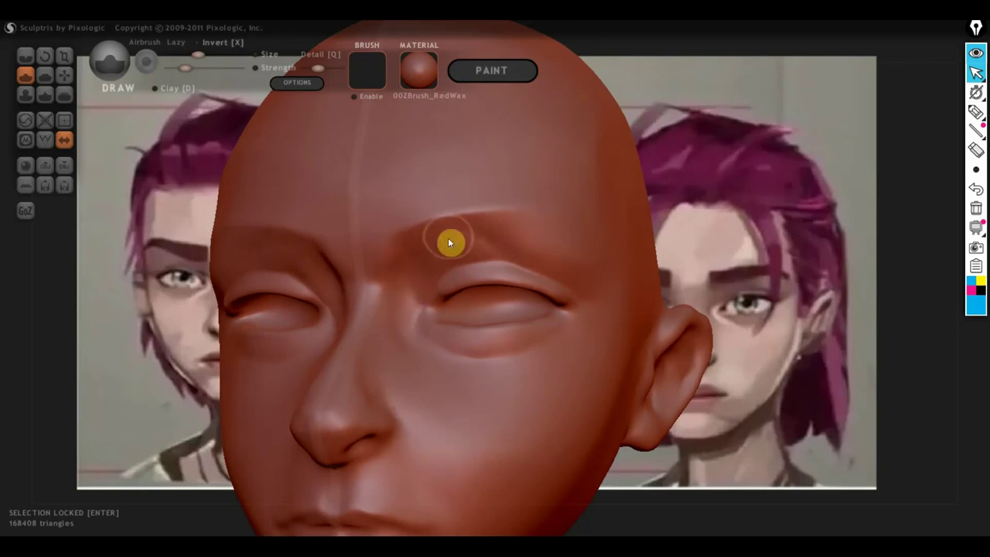
scroll(433, 345, down, 3)
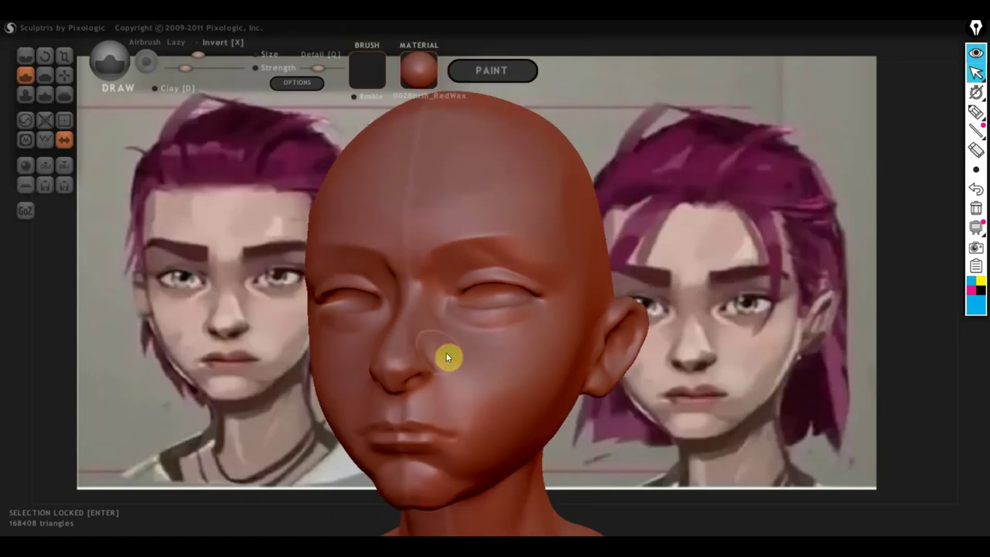
right_drag(445, 352, 493, 363)
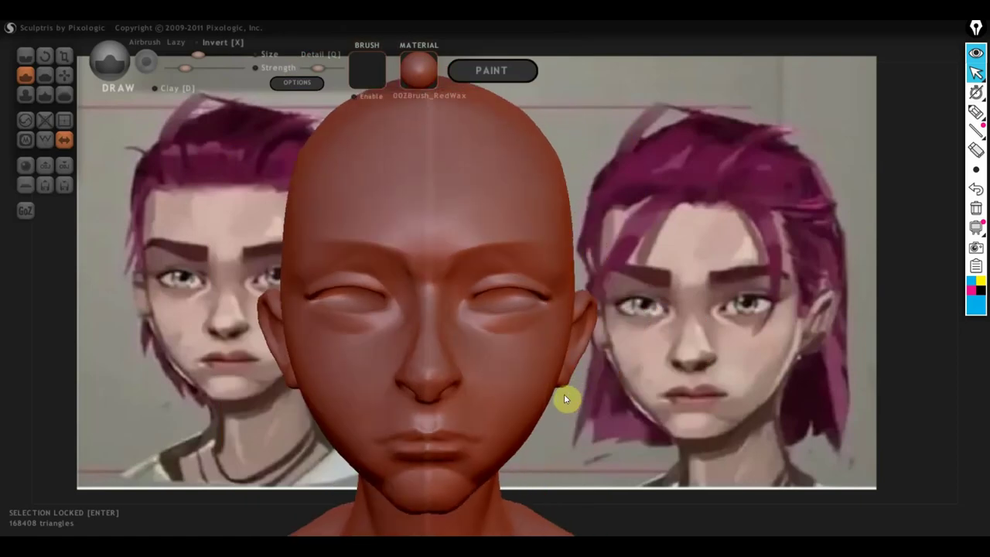
scroll(496, 424, up, 2)
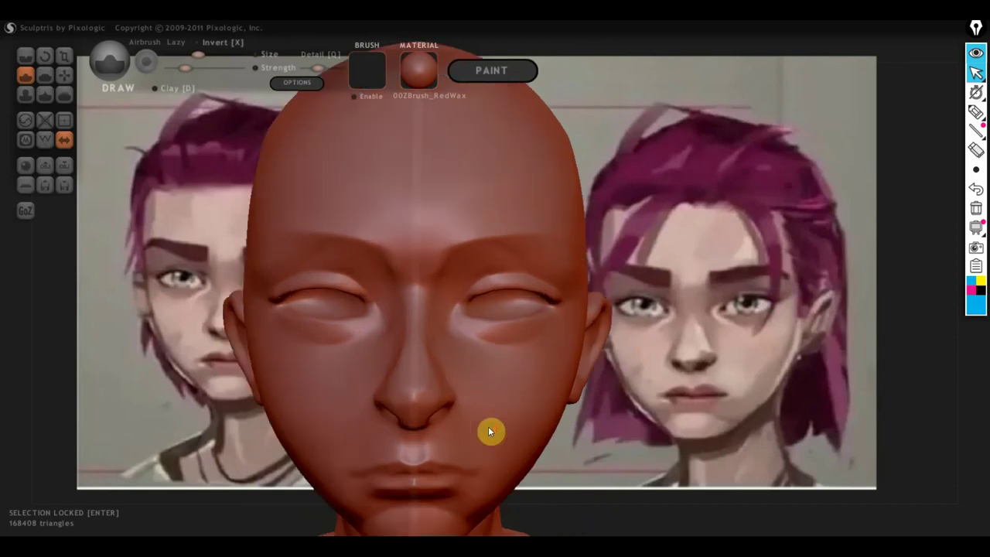
alt+right_drag(492, 431, 499, 318)
- Zoom in on the lips and crease the line of the right upper lip
click(64, 86)
scroll(473, 301, up, 2)
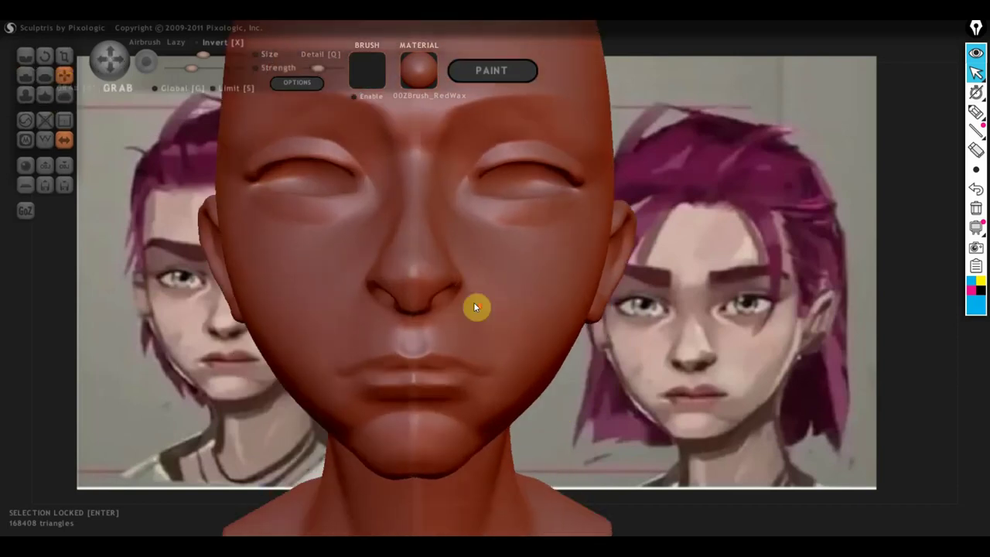
scroll(449, 332, up, 2)
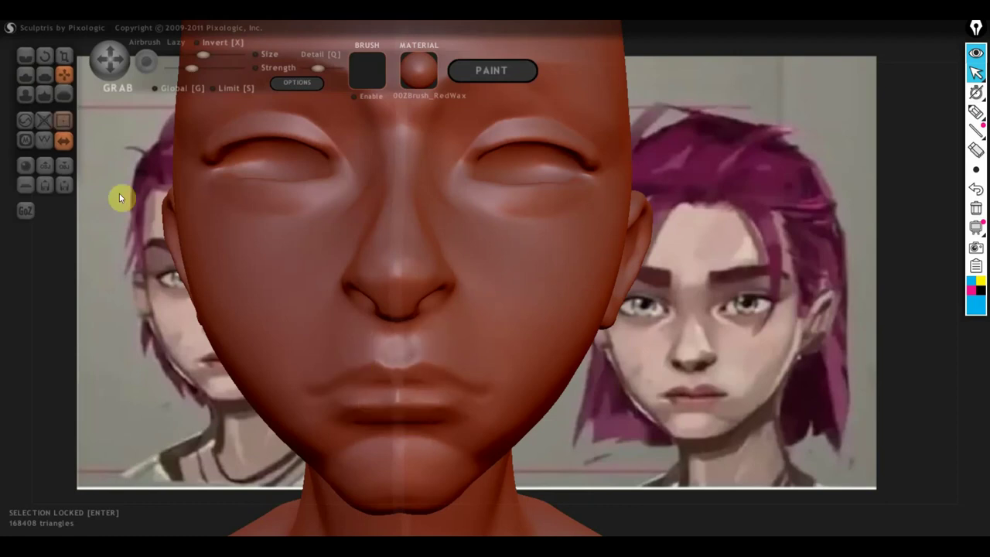
click(26, 56)
scroll(239, 390, up, 2)
mouse_move(240, 390)
alt+right_down()
mouse_move(372, 349)
mouse_move(458, 371)
alt+right_up()
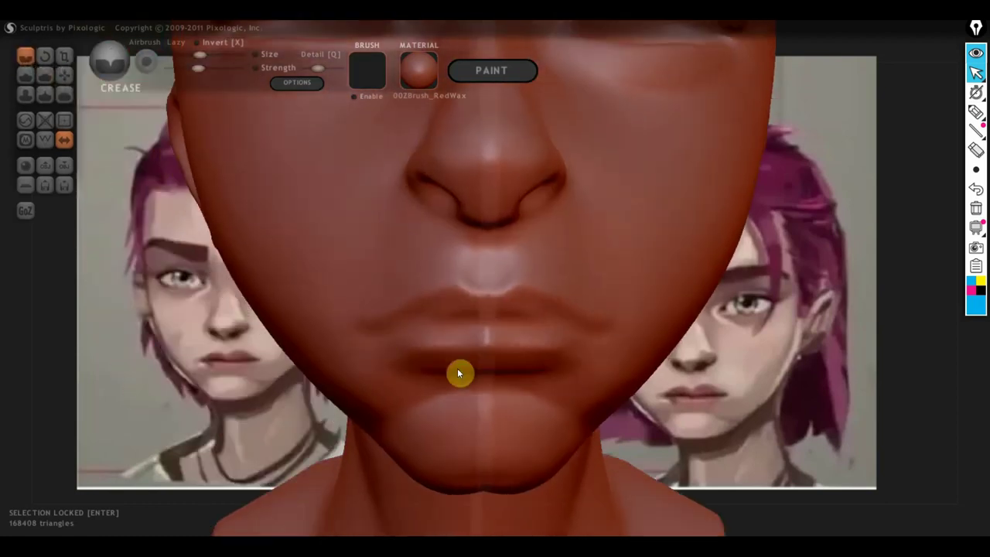
drag(533, 343, 575, 331)
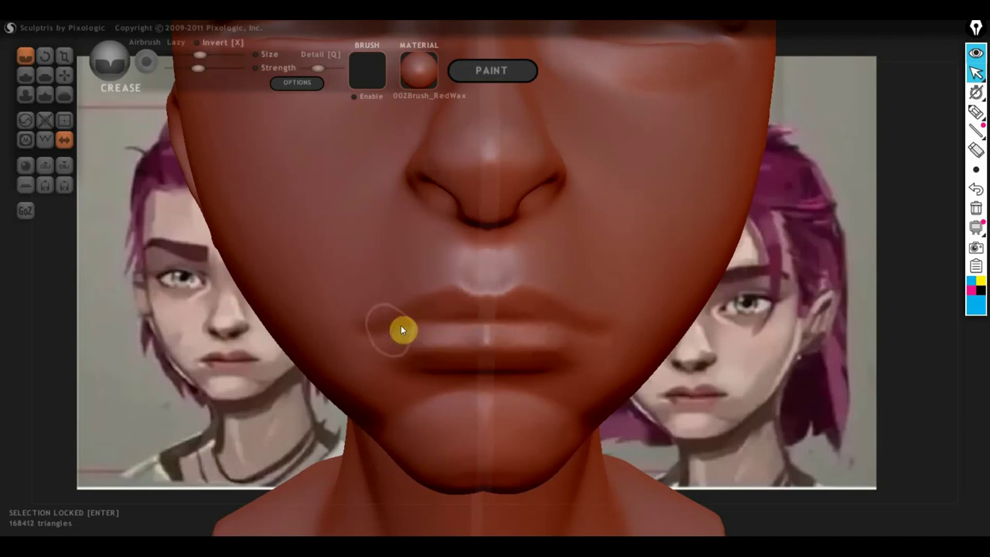
- Flatten the lips, smoothing the lower lip from front and three-quarter views
click(45, 75)
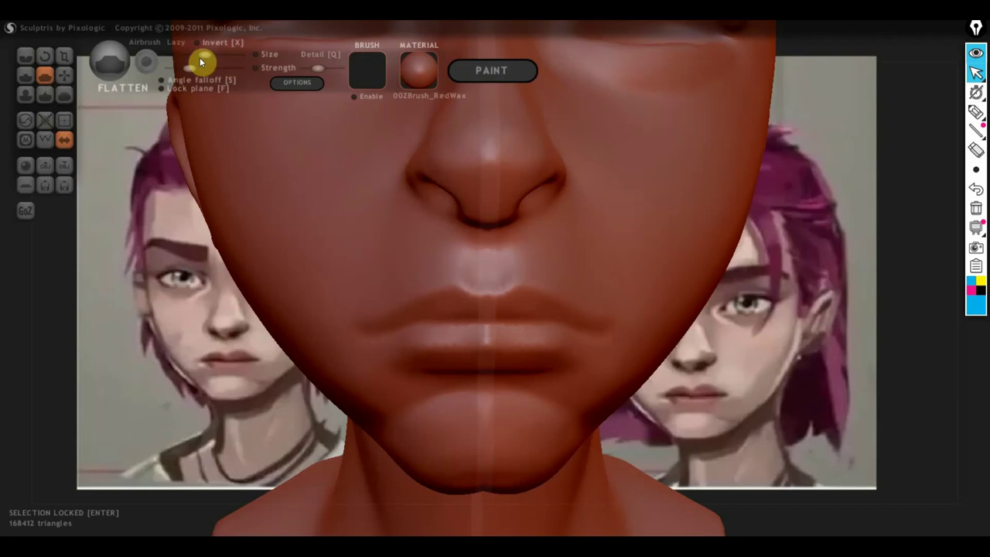
mouse_move(356, 222)
right_down()
mouse_move(444, 308)
mouse_move(444, 261)
right_up()
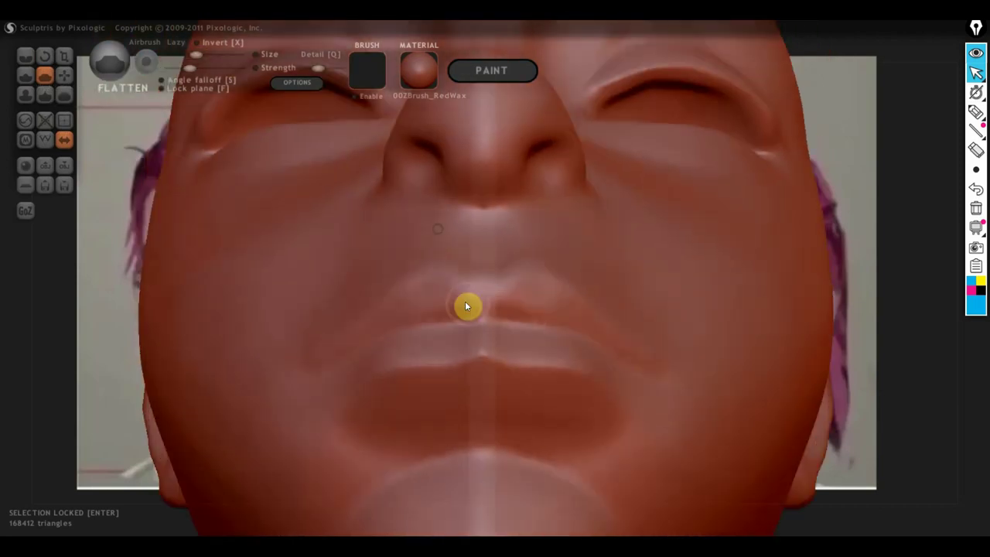
mouse_move(469, 307)
mouse_down()
mouse_move(479, 304)
mouse_move(451, 305)
mouse_move(438, 290)
mouse_move(367, 332)
mouse_move(420, 289)
mouse_move(470, 313)
mouse_up()
right_drag(470, 313, 506, 369)
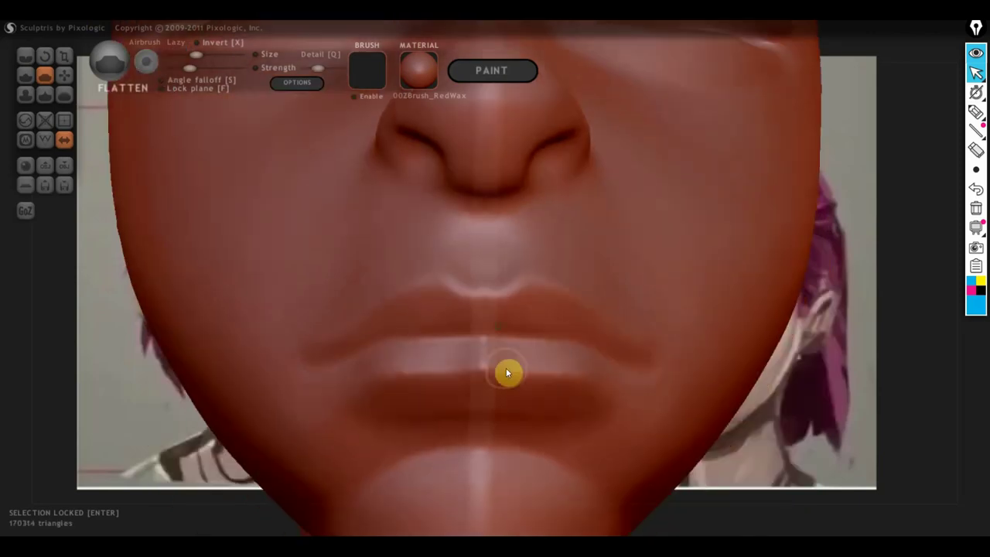
mouse_move(506, 369)
mouse_down()
mouse_move(442, 358)
mouse_move(482, 363)
mouse_up()
right_drag(483, 362, 480, 392)
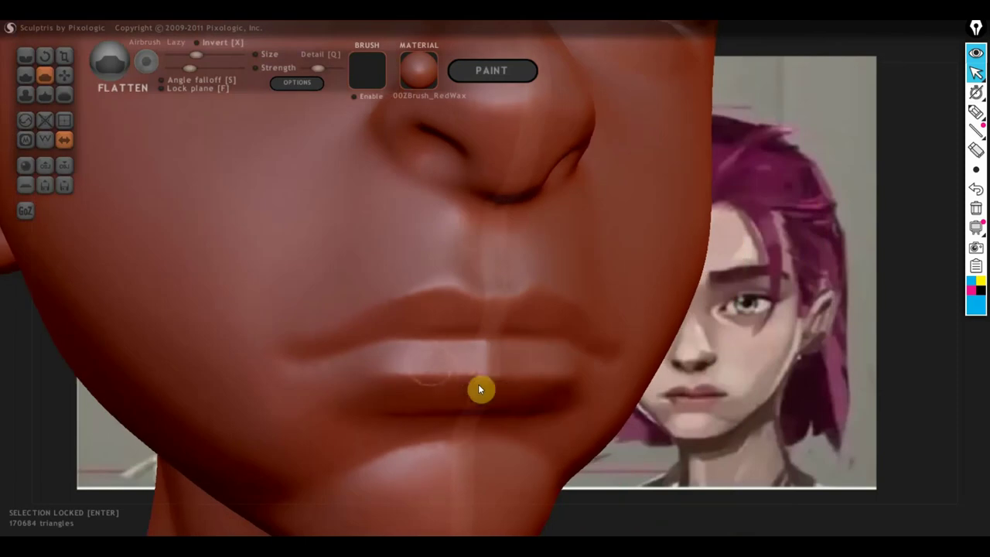
mouse_move(480, 392)
mouse_down()
mouse_move(362, 361)
mouse_move(493, 360)
mouse_move(380, 367)
mouse_move(491, 367)
mouse_move(385, 354)
mouse_up()
right_drag(384, 354, 424, 403)
mouse_move(424, 403)
mouse_down()
mouse_move(411, 379)
mouse_move(380, 374)
mouse_up()
- Zoom out and snap the whole head to a straight Front view beside both references
click(63, 75)
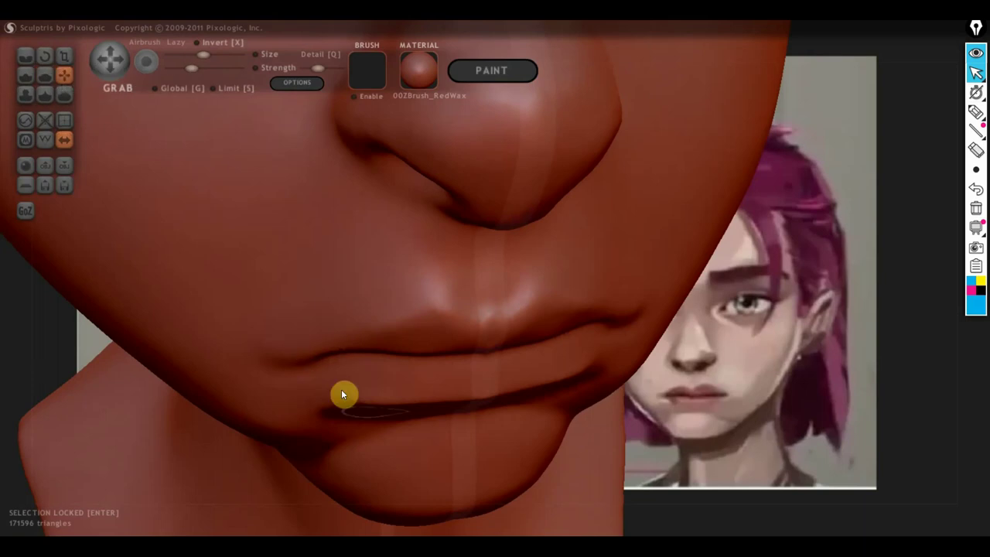
scroll(348, 402, down, 2)
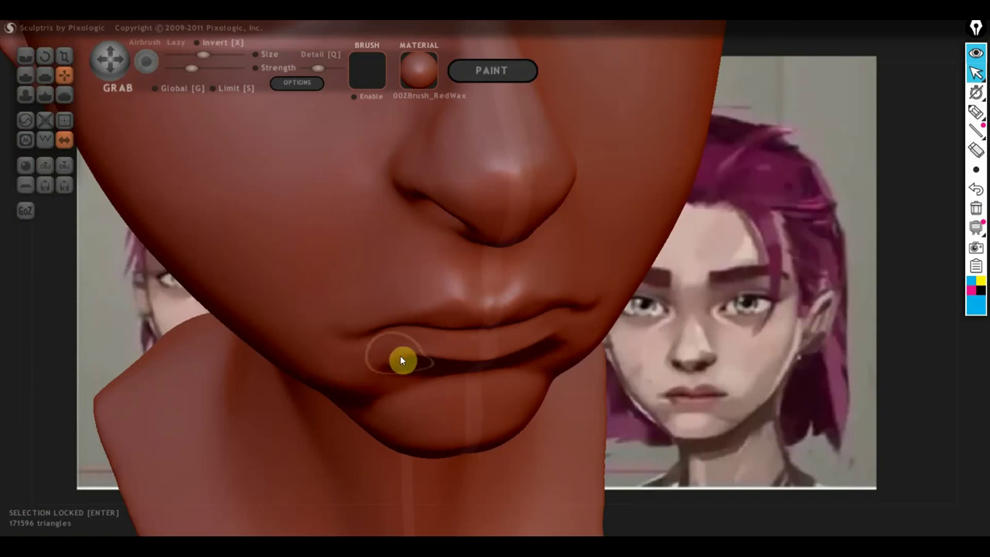
scroll(398, 352, down, 2)
mouse_move(399, 352)
right_down()
mouse_move(355, 315)
mouse_move(405, 365)
right_up()
scroll(406, 365, down, 2)
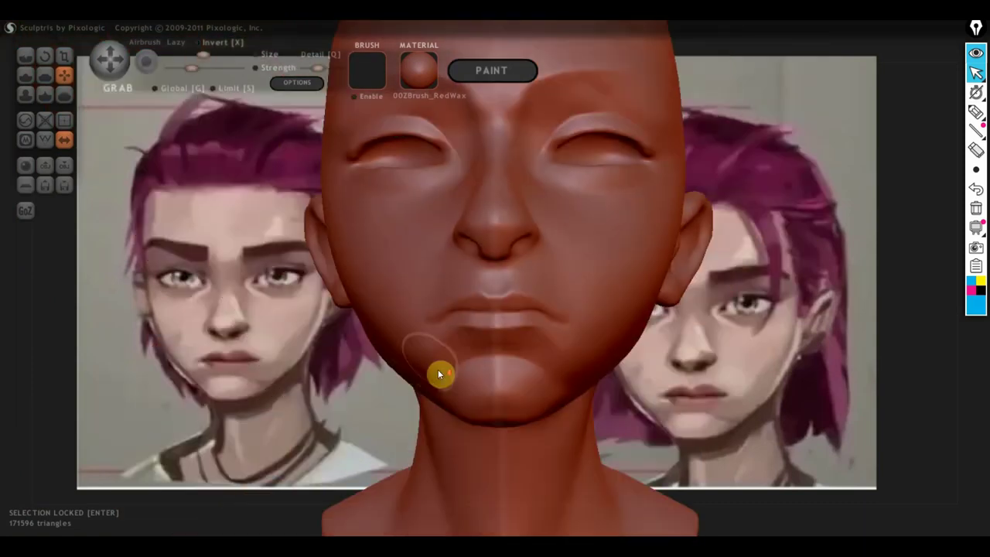
scroll(438, 369, down, 2)
shift+right_drag(487, 370, 632, 394)
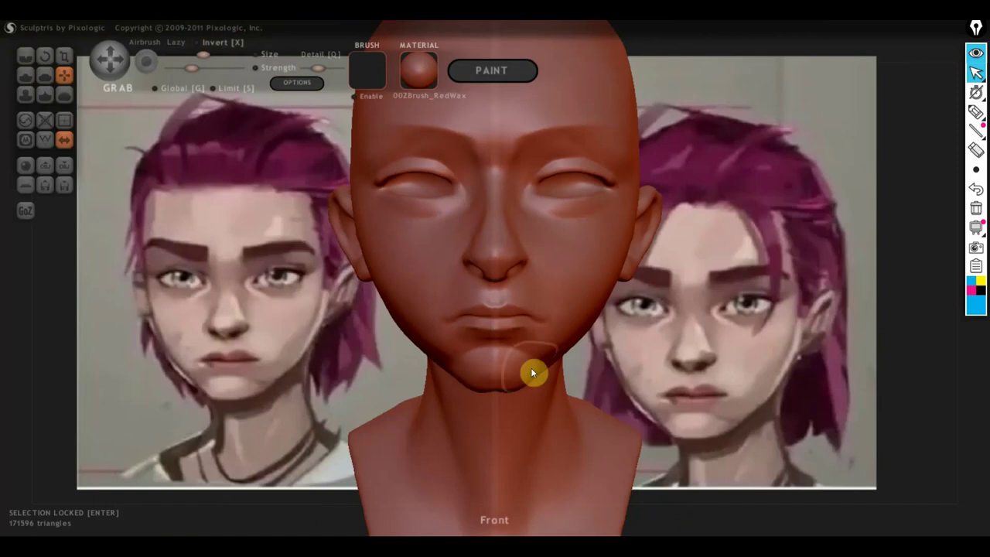
scroll(542, 339, down, 2)
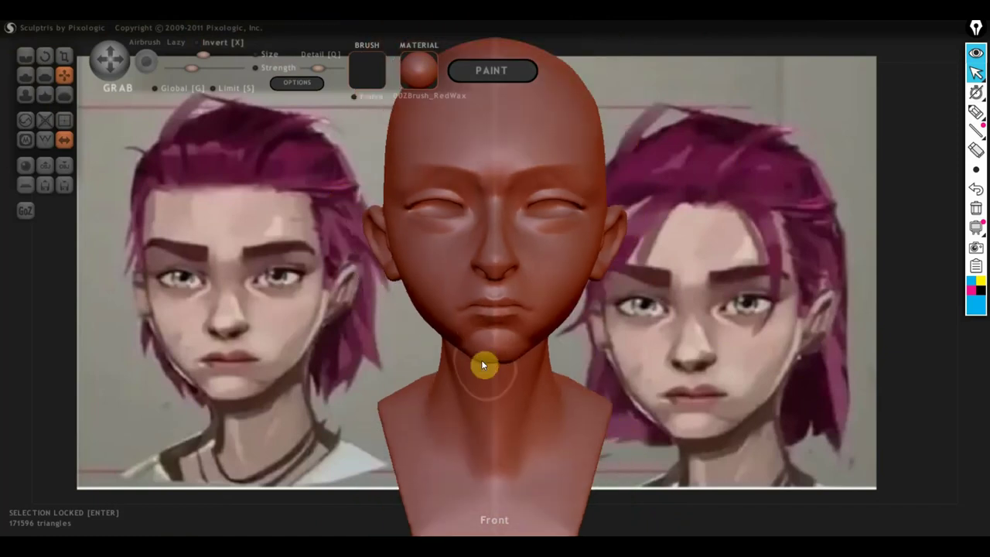
scroll(481, 363, up, 2)
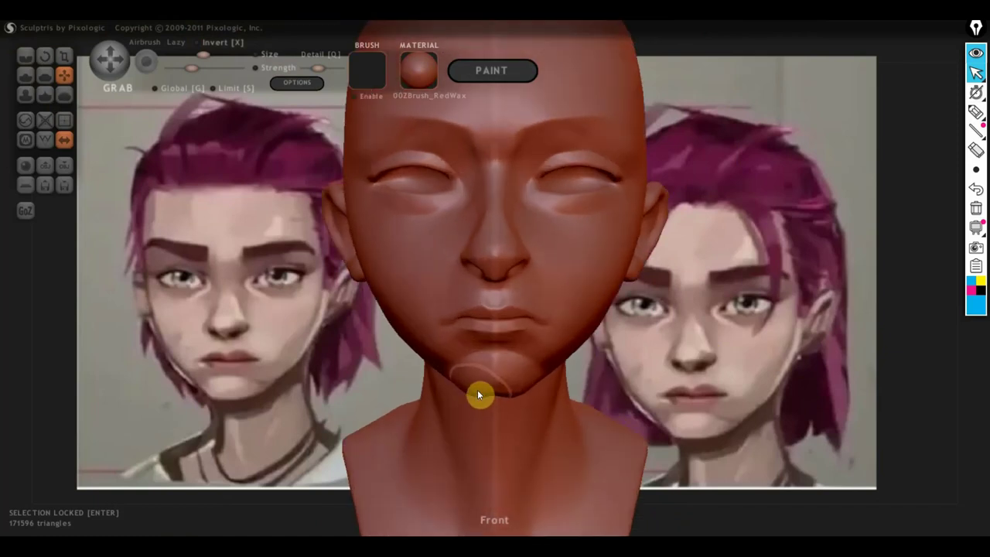
click(40, 80)
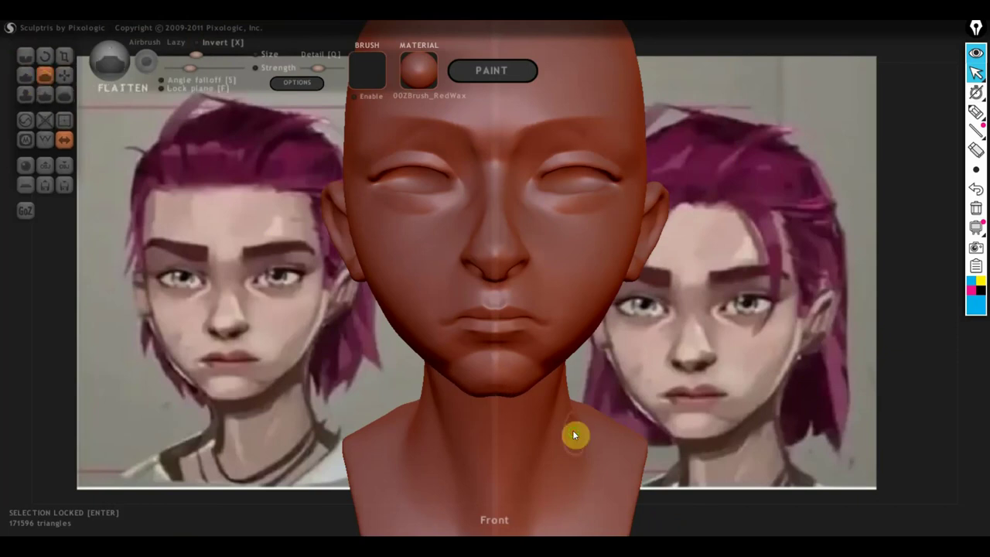
- Enlarge the Flatten brush and smooth the jawline and underside of the chin from below
drag(575, 436, 403, 360)
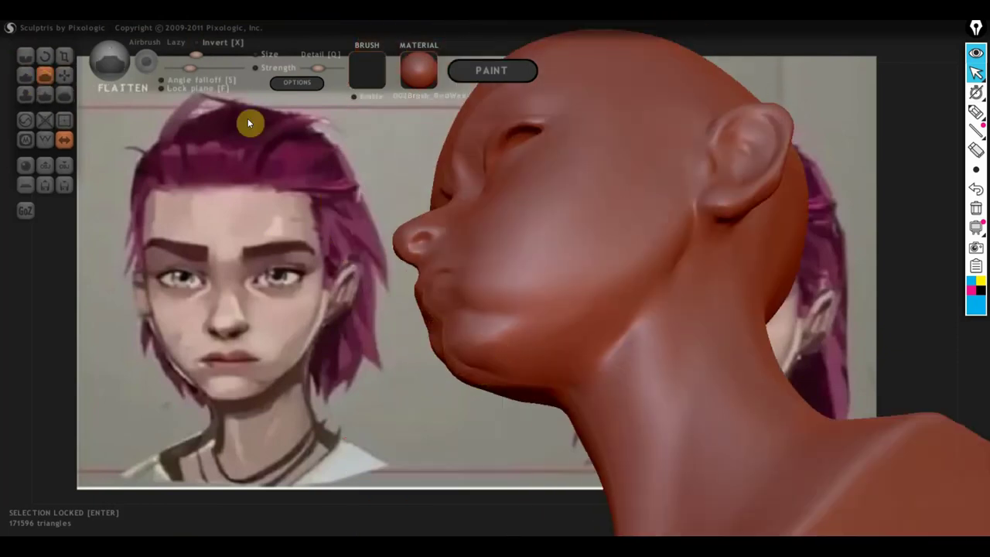
drag(197, 56, 205, 56)
mouse_move(484, 375)
mouse_down()
mouse_move(553, 348)
mouse_move(627, 299)
mouse_move(583, 338)
mouse_up()
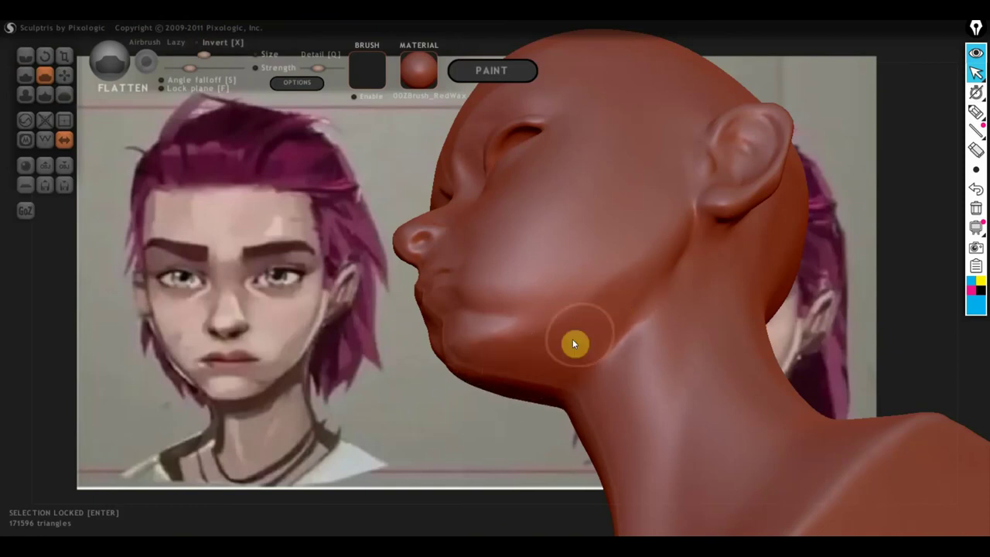
right_drag(598, 414, 788, 458)
scroll(650, 413, up, 3)
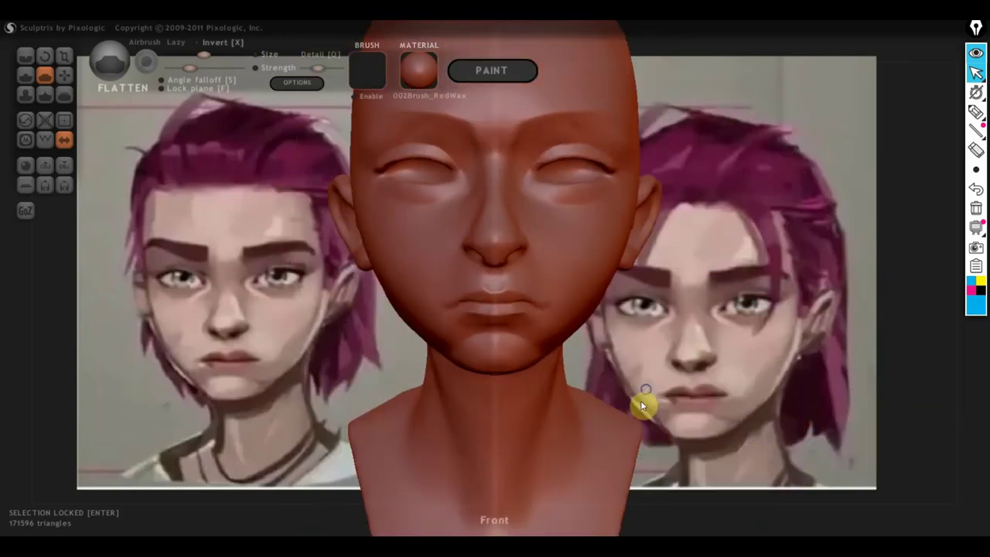
scroll(646, 395, down, 3)
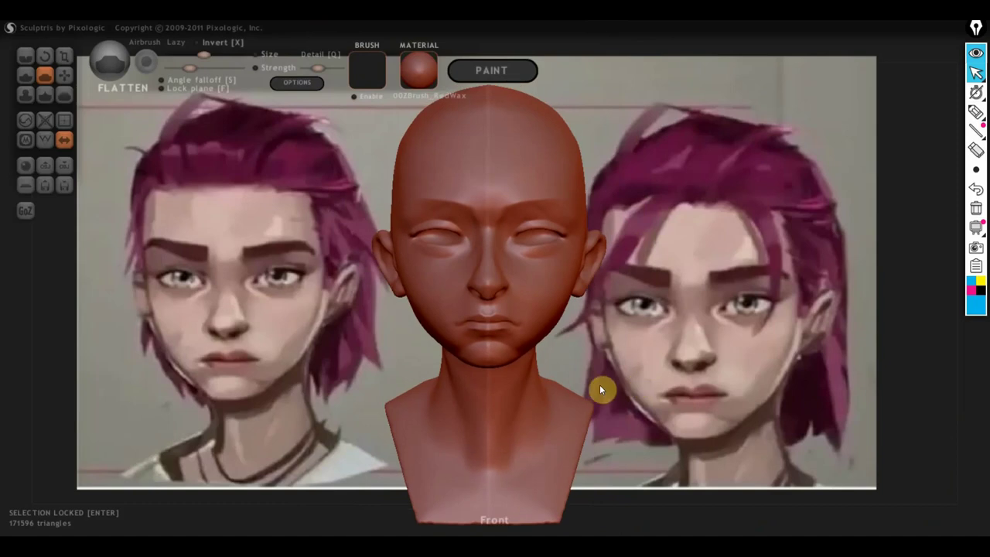
click(74, 82)
scroll(262, 362, up, 2)
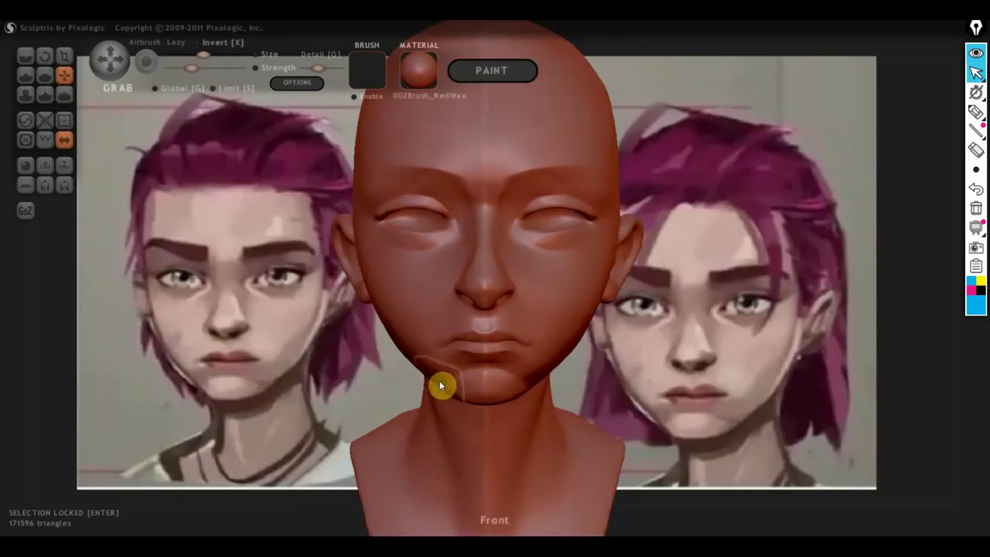
- Orbit around the bust, enlarge the Grab brush slightly and pull the cheek near the eye into shape
mouse_move(443, 373)
right_down()
mouse_move(462, 413)
mouse_move(440, 389)
right_up()
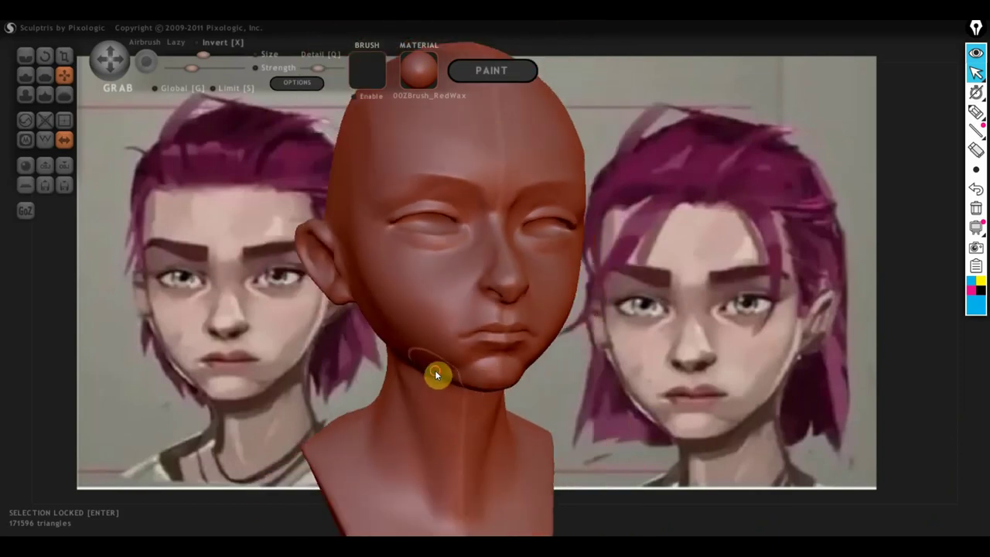
mouse_move(441, 355)
right_down()
mouse_move(442, 387)
mouse_move(495, 383)
mouse_move(460, 411)
mouse_move(432, 377)
mouse_move(495, 385)
mouse_move(515, 400)
mouse_move(590, 397)
mouse_move(558, 367)
right_up()
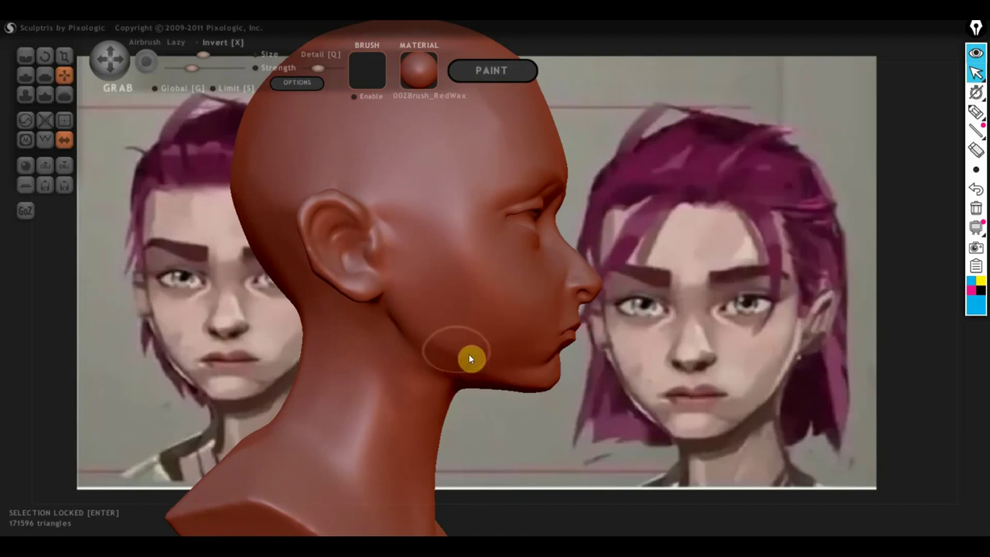
mouse_move(446, 354)
right_down()
mouse_move(447, 392)
mouse_move(366, 388)
right_up()
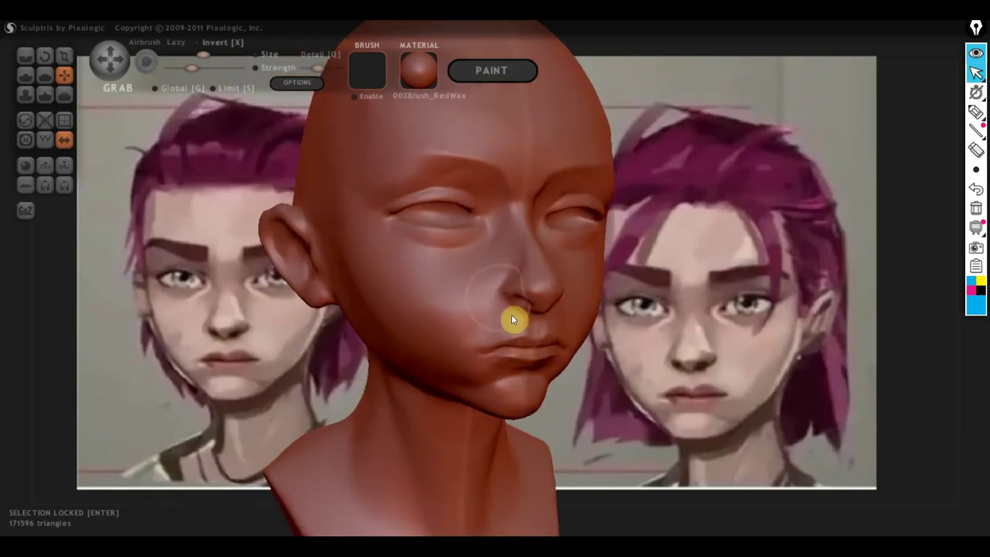
scroll(533, 363, down, 3)
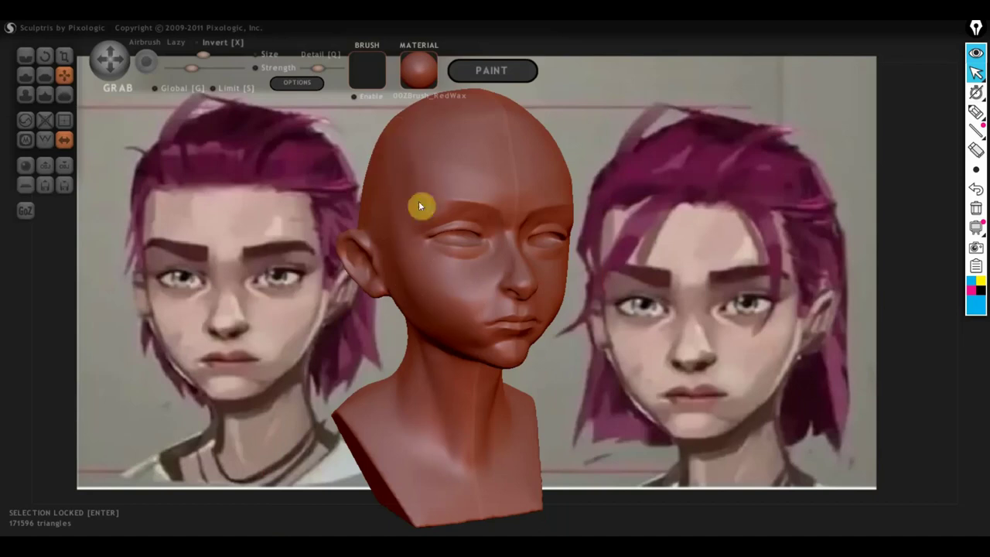
mouse_move(418, 201)
right_down()
mouse_move(647, 366)
mouse_move(601, 355)
mouse_move(862, 451)
mouse_move(906, 444)
mouse_move(336, 413)
mouse_move(446, 406)
mouse_move(358, 429)
mouse_move(339, 422)
mouse_move(407, 433)
mouse_move(388, 435)
mouse_move(397, 439)
right_up()
scroll(431, 413, down, 2)
scroll(339, 423, up, 2)
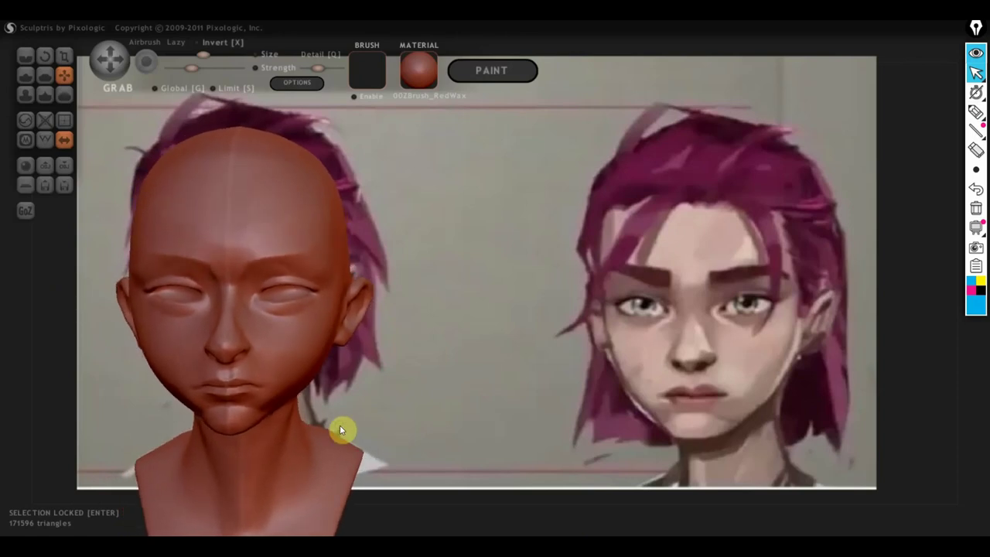
click(215, 55)
mouse_move(139, 294)
mouse_down()
mouse_move(151, 330)
mouse_move(142, 360)
mouse_move(152, 353)
mouse_up()
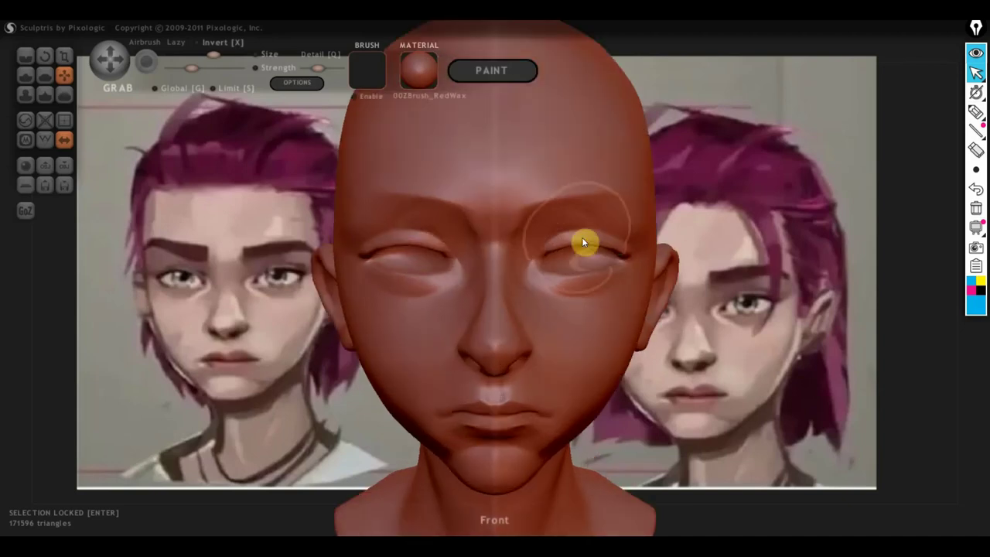
- Zoom in and smooth the brow between the eyes with the Flatten brush
click(27, 57)
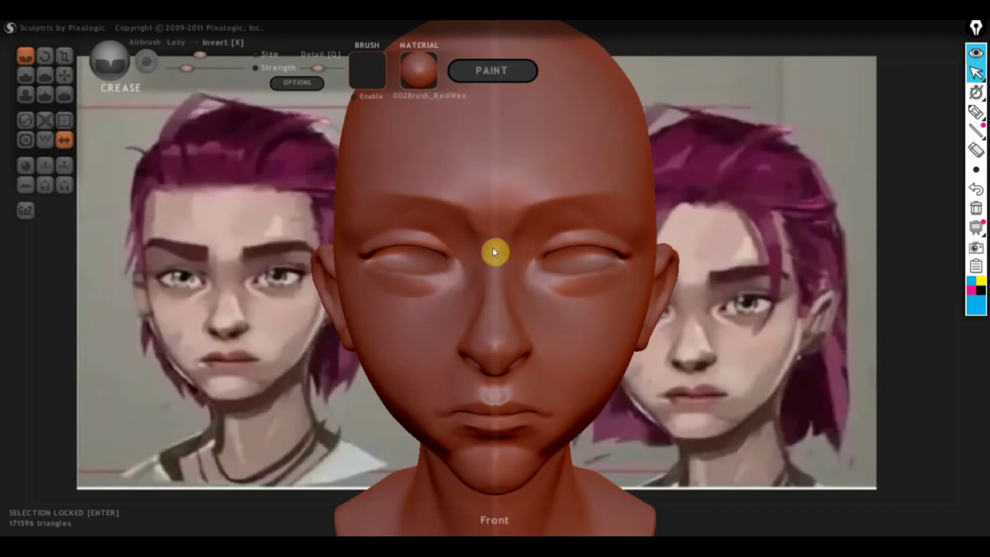
click(44, 75)
scroll(402, 225, up, 3)
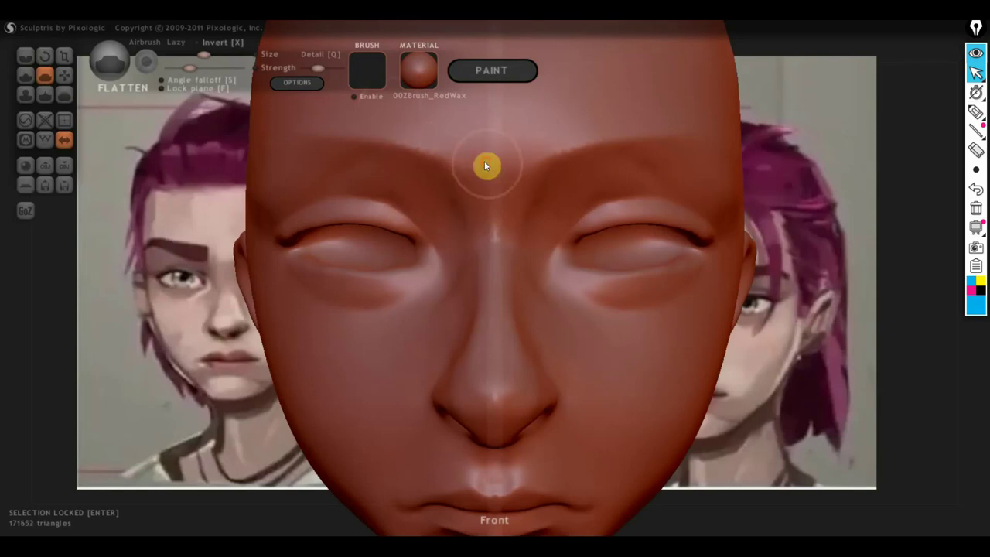
mouse_move(484, 160)
mouse_down()
mouse_move(476, 142)
mouse_move(500, 147)
mouse_up()
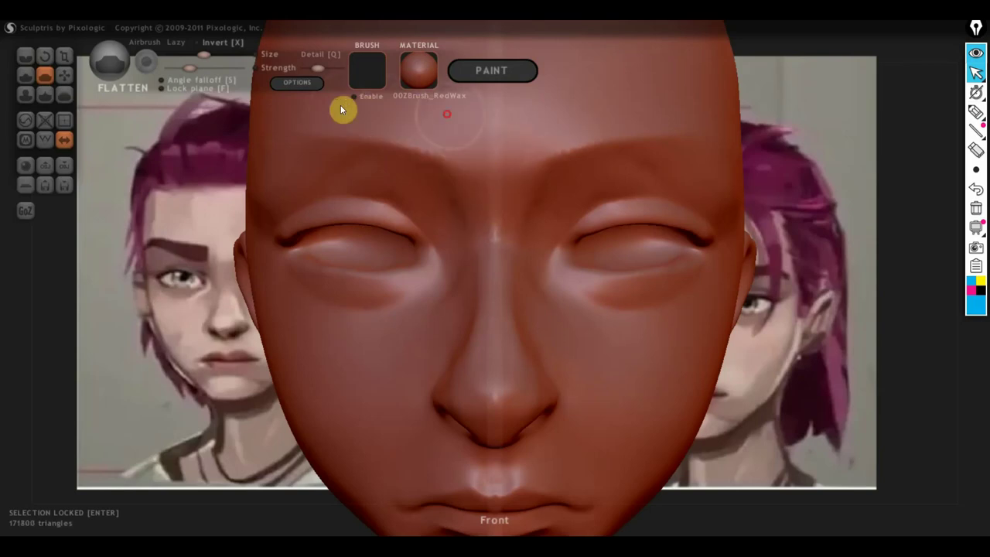
right_drag(502, 216, 468, 241)
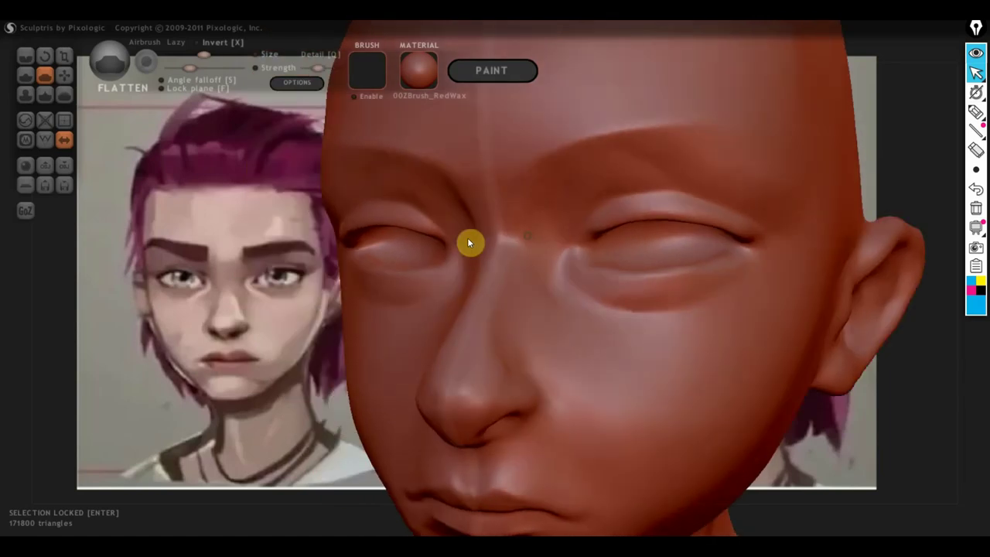
right_drag(539, 253, 446, 262)
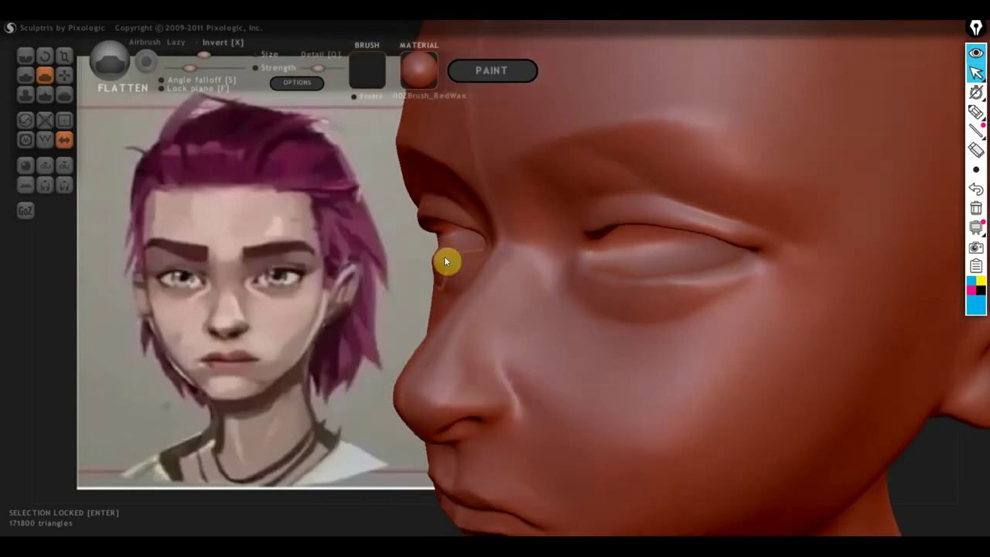
- Build up faint ridges at and below the inner eye corner
click(27, 80)
right_drag(192, 98, 431, 232)
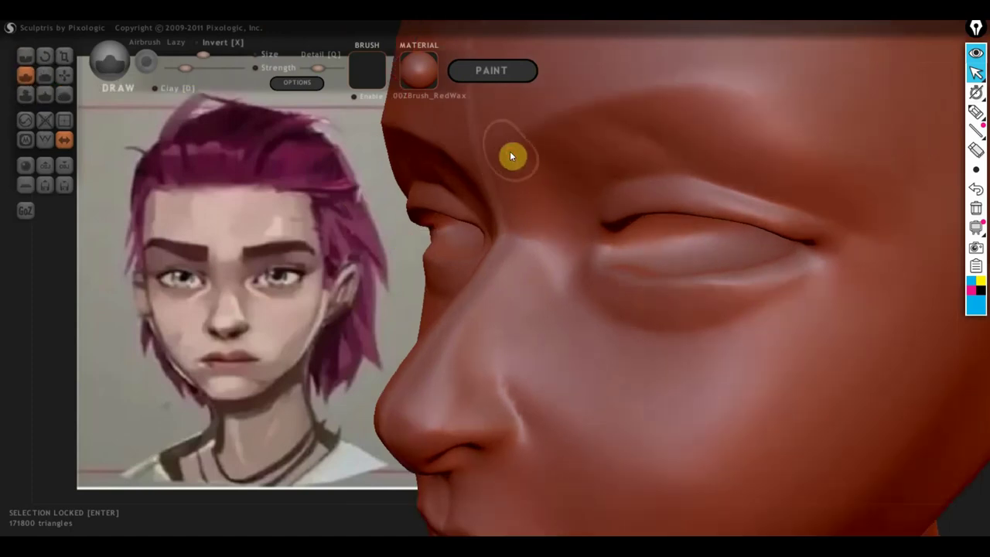
drag(510, 156, 531, 238)
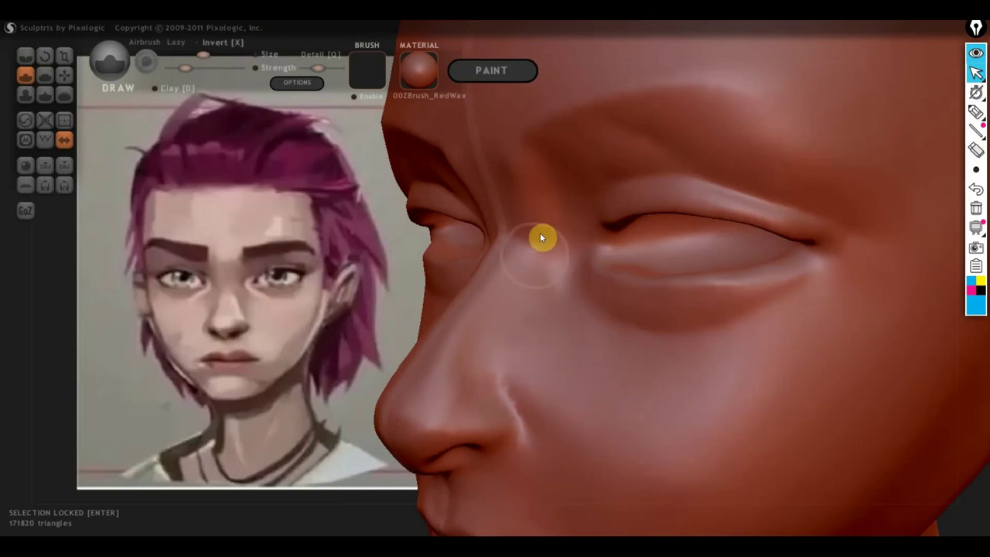
drag(537, 294, 536, 270)
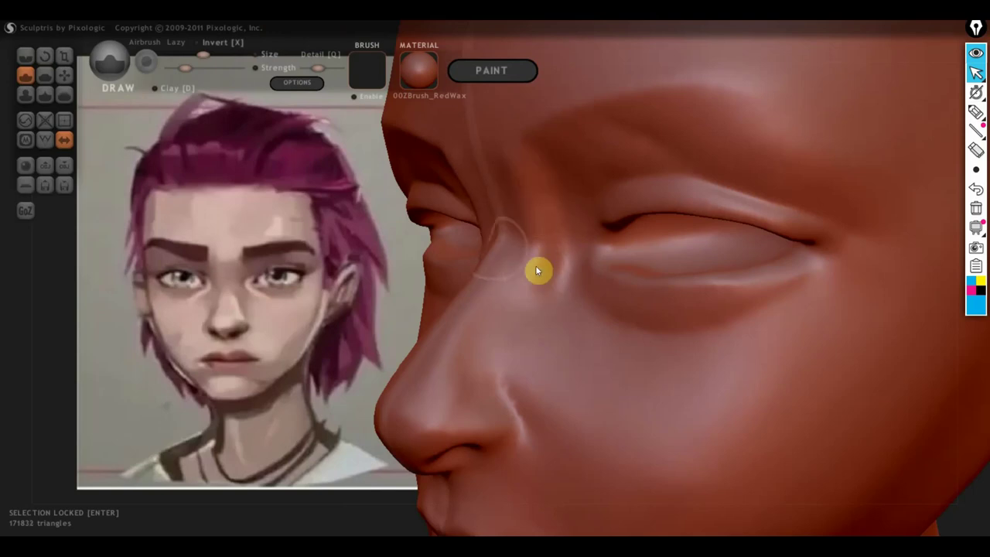
- Flatten the nose bridge, then zoom out to a frontal view of the whole head
click(44, 75)
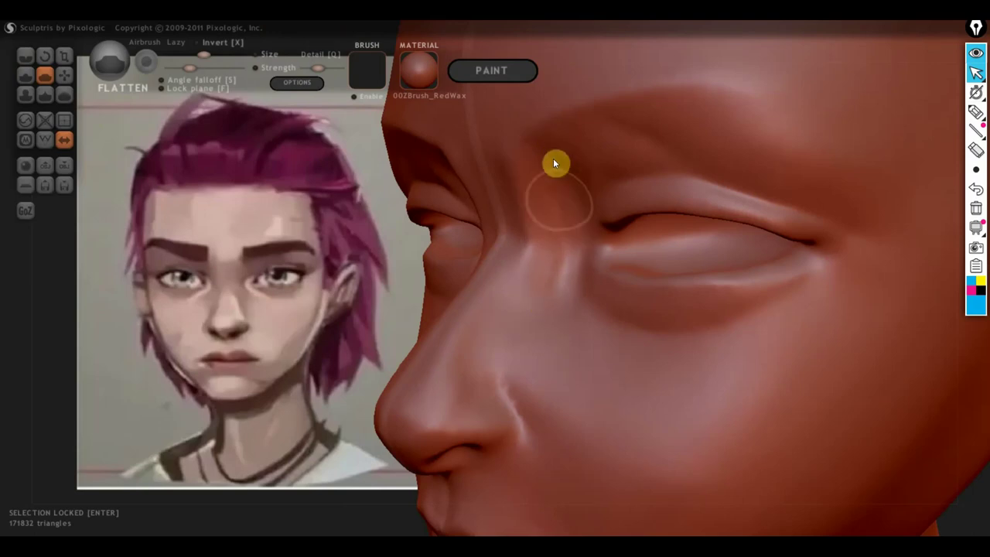
right_drag(548, 311, 681, 292)
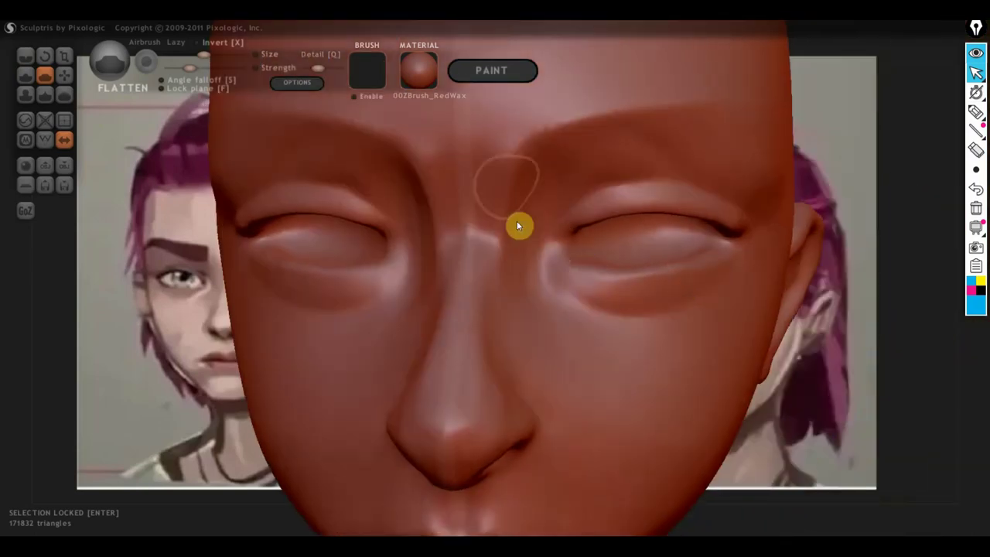
drag(497, 140, 477, 234)
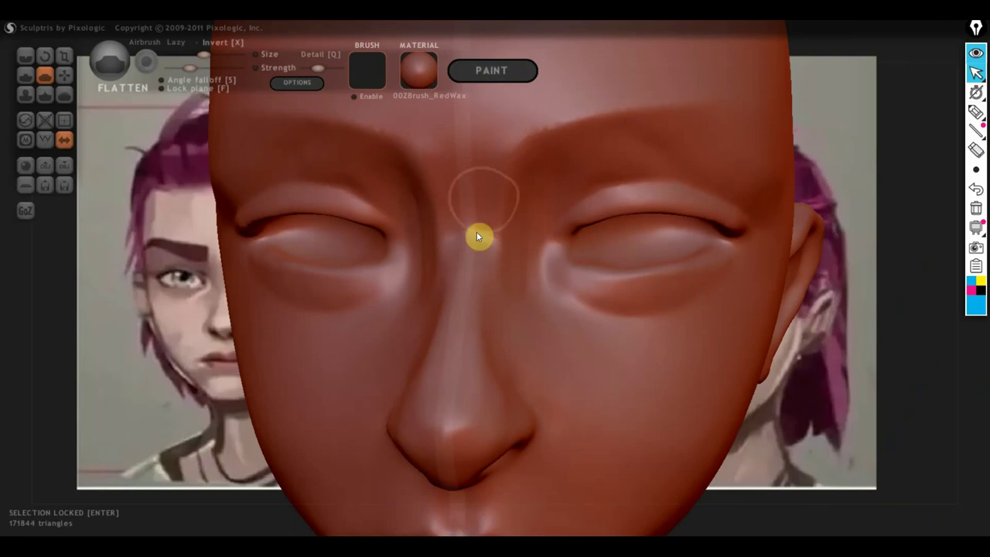
mouse_move(482, 228)
right_down()
mouse_move(443, 219)
mouse_move(420, 177)
right_up()
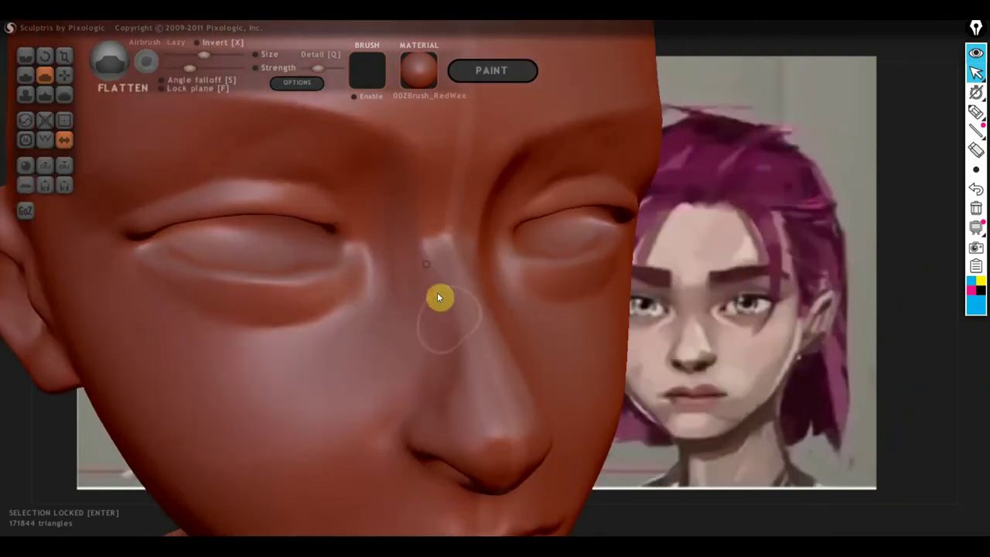
right_drag(443, 302, 446, 316)
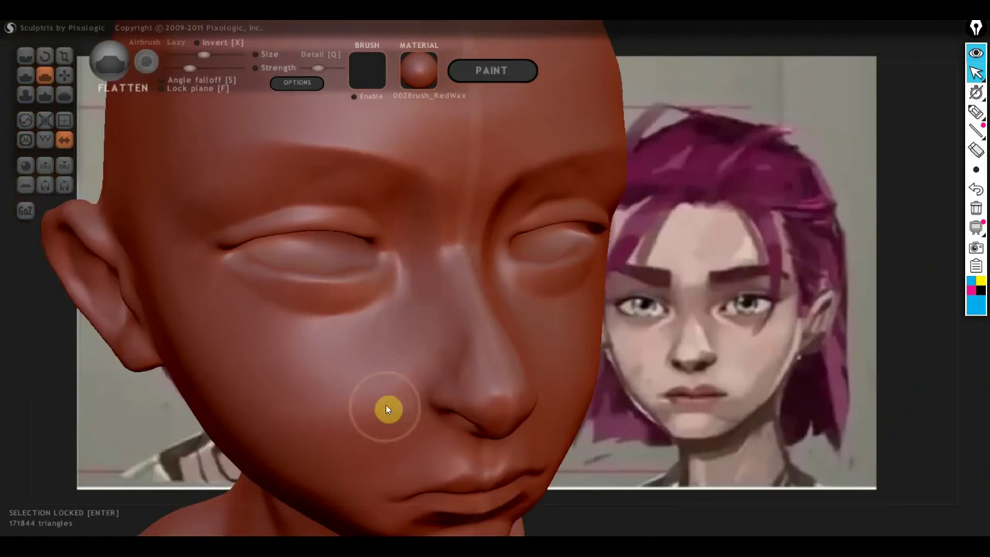
scroll(378, 408, down, 3)
mouse_move(436, 380)
shift+right_down()
mouse_move(628, 344)
mouse_move(645, 327)
shift+right_up()
scroll(599, 330, down, 2)
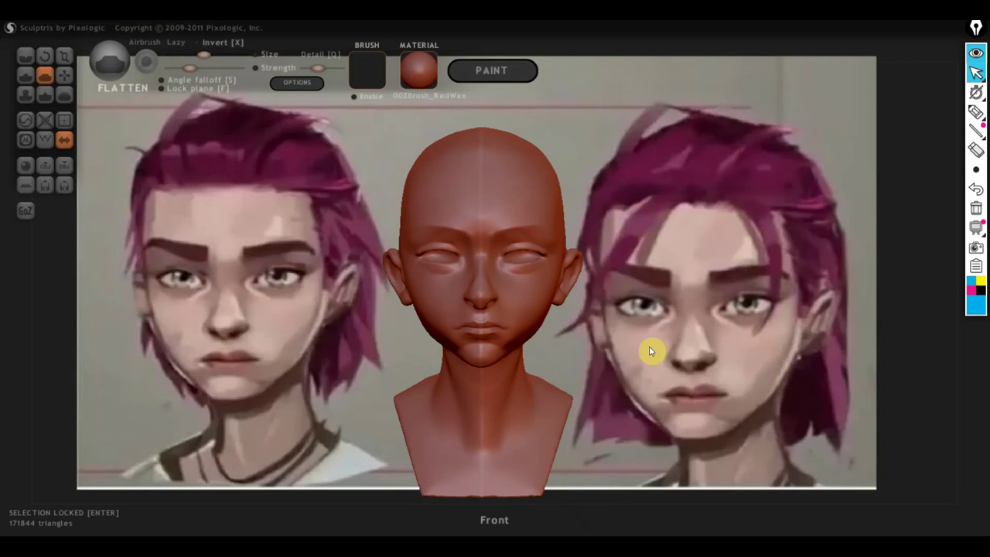
- Centre the bust face-on between the references, then pick EpicPen's highlighter tool
scroll(650, 350, up, 3)
scroll(650, 350, down, 1)
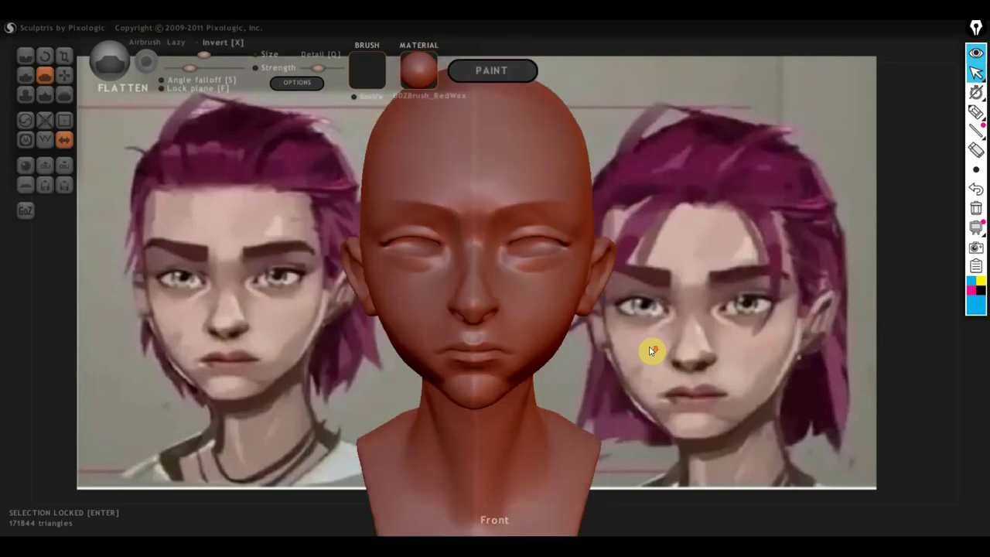
scroll(650, 350, down, 2)
scroll(670, 369, up, 3)
middle_drag(670, 369, 549, 398)
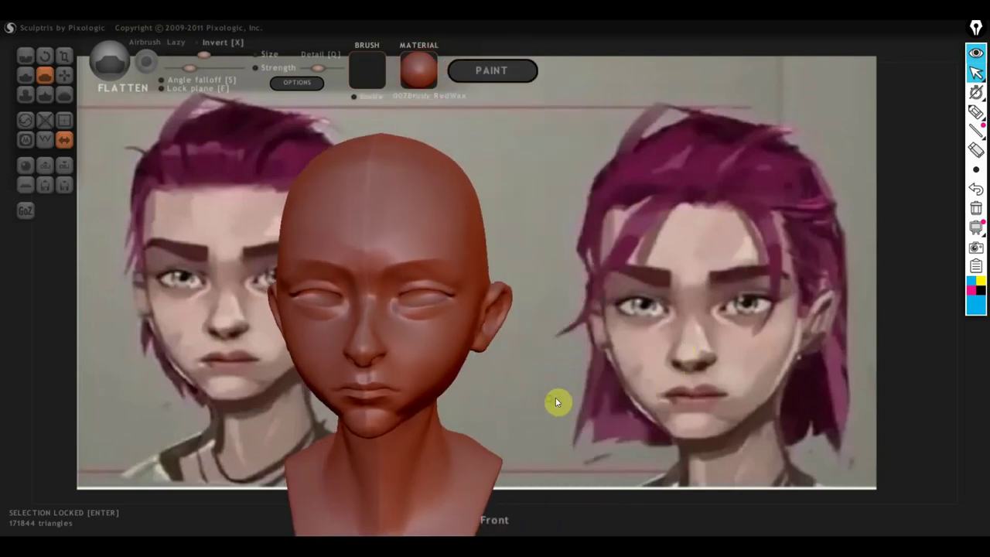
drag(550, 398, 573, 391)
mouse_move(573, 391)
middle_down()
mouse_move(706, 365)
mouse_move(699, 371)
middle_up()
scroll(700, 376, up, 1)
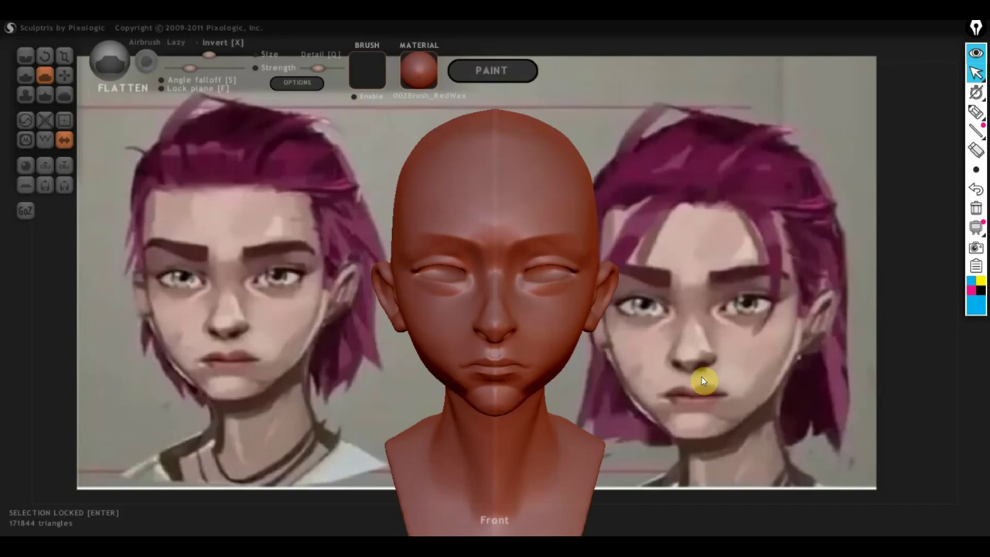
mouse_move(687, 393)
mouse_down()
mouse_move(682, 369)
mouse_move(695, 396)
mouse_up()
click(976, 112)
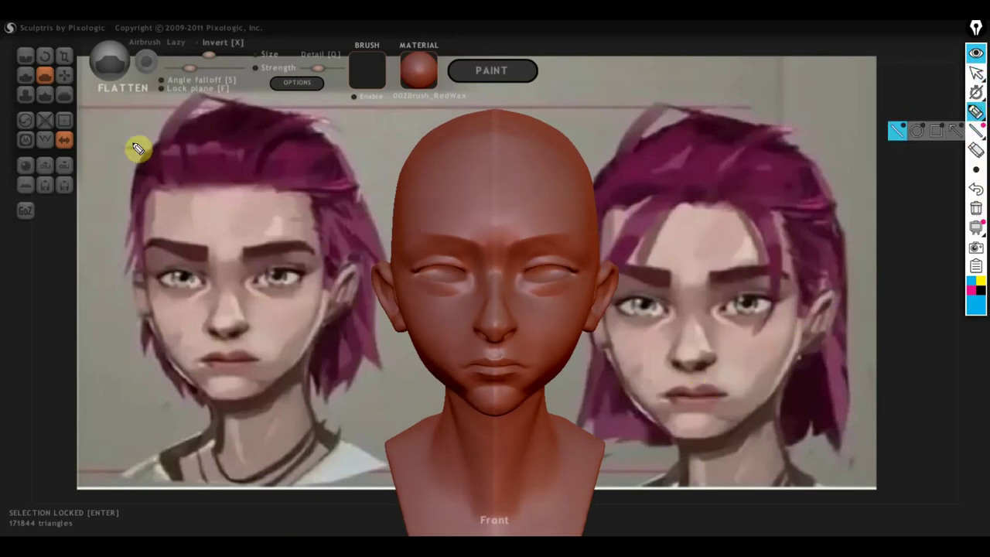
- Draw a guide box with head-top, chin and eye-level lines across all three faces
drag(87, 108, 601, 114)
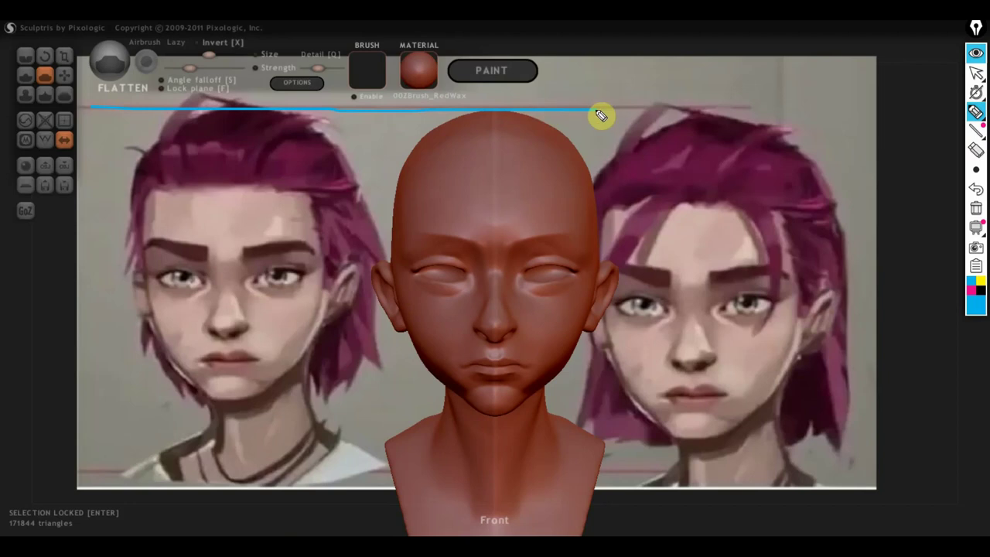
drag(136, 404, 649, 405)
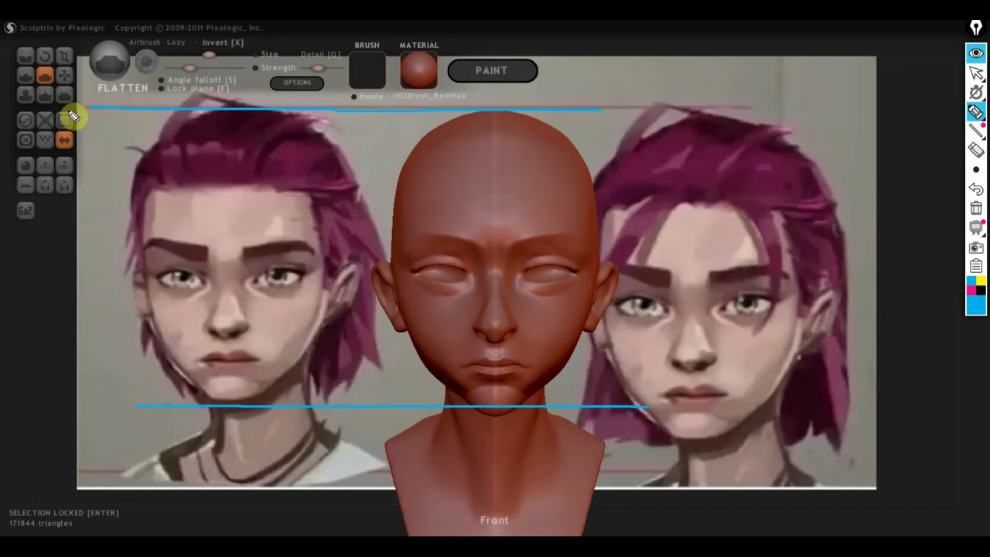
drag(101, 110, 120, 416)
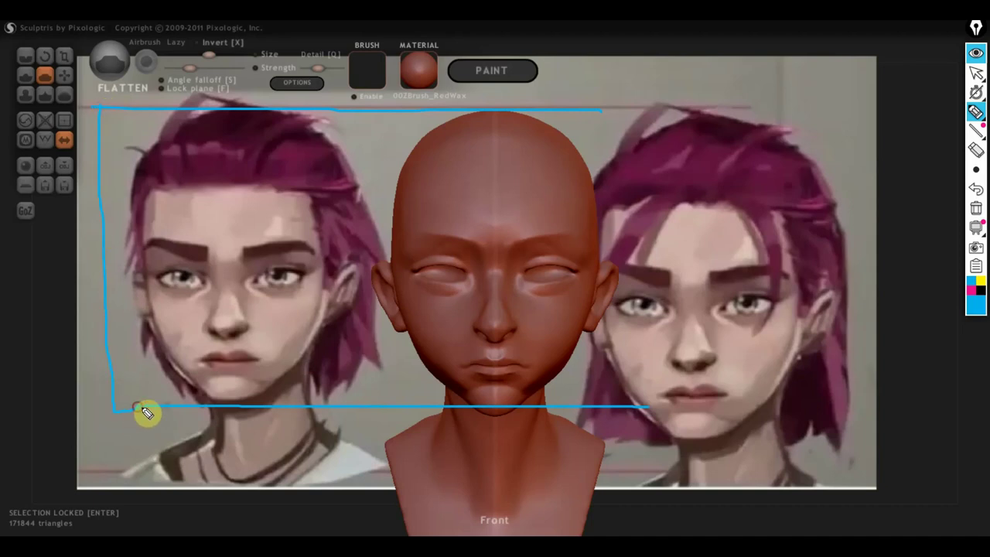
mouse_move(628, 106)
mouse_down()
mouse_move(663, 309)
mouse_move(661, 410)
mouse_up()
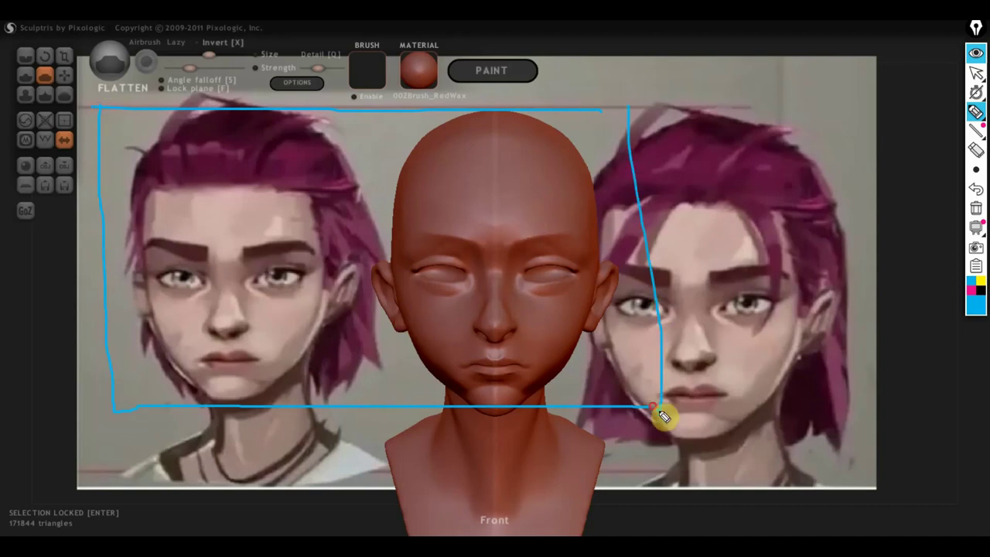
drag(103, 274, 646, 282)
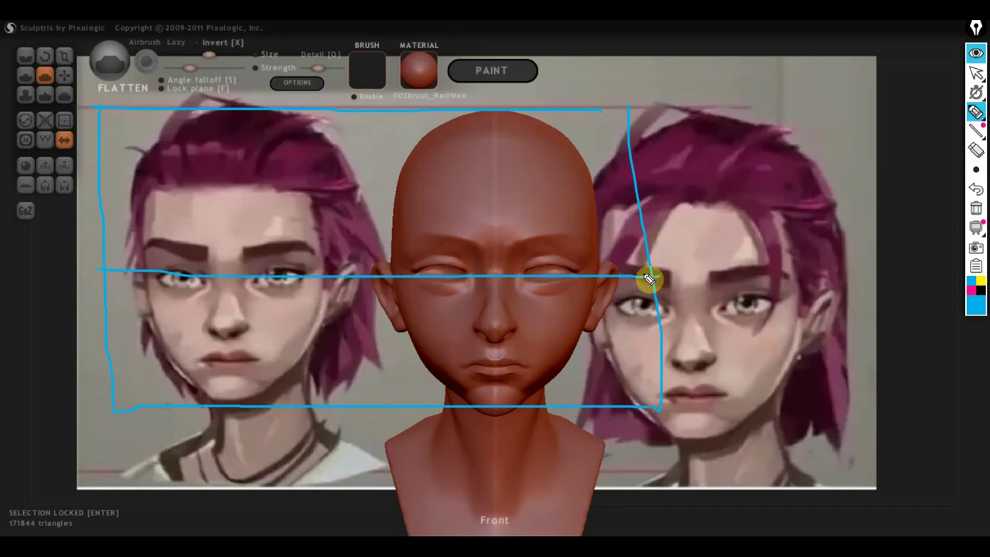
- Add brow, eyelid, under-eye, nose and nose-base guide lines, then return to the arrow
mouse_move(96, 246)
mouse_down()
mouse_move(201, 252)
mouse_move(453, 231)
mouse_up()
mouse_move(250, 250)
mouse_down()
mouse_move(406, 254)
mouse_move(629, 237)
mouse_up()
mouse_move(472, 252)
mouse_down()
mouse_move(570, 255)
mouse_move(654, 237)
mouse_up()
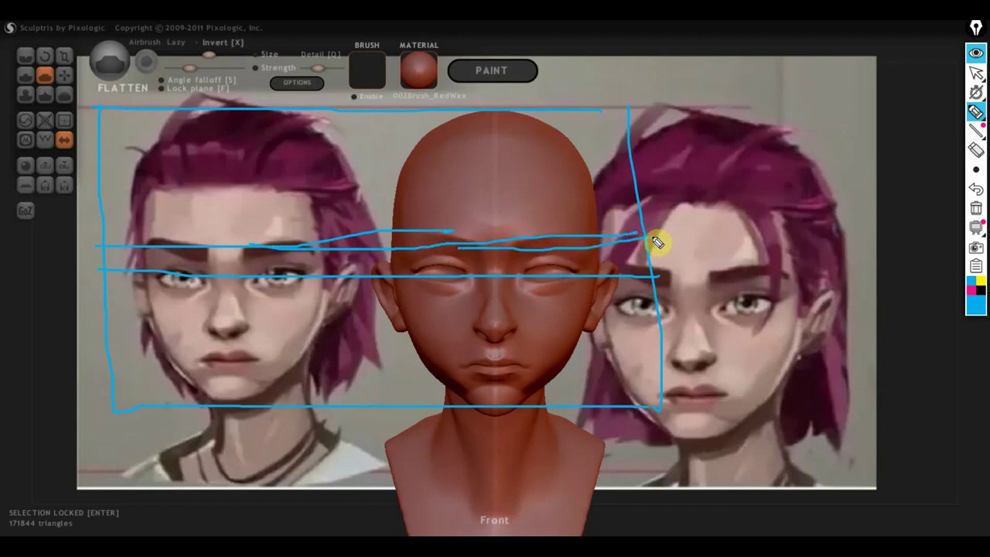
mouse_move(379, 106)
mouse_down()
mouse_move(394, 149)
mouse_move(397, 422)
mouse_up()
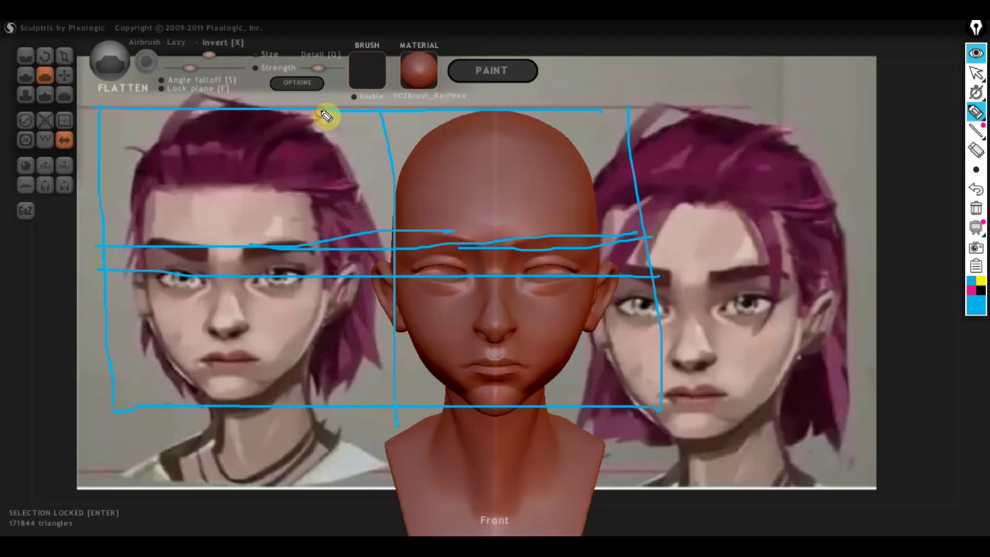
drag(325, 115, 324, 412)
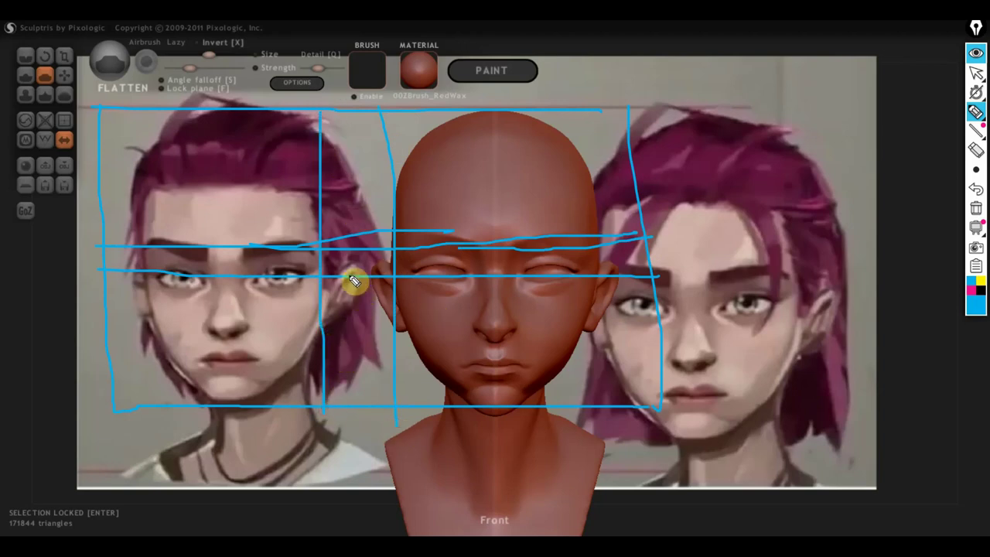
drag(329, 265, 391, 265)
drag(326, 327, 414, 325)
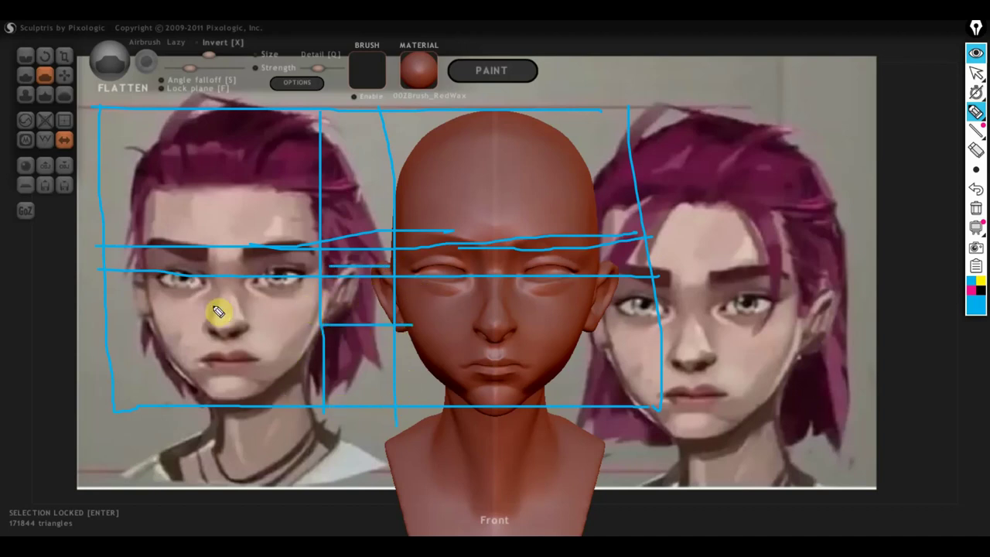
drag(264, 294, 470, 298)
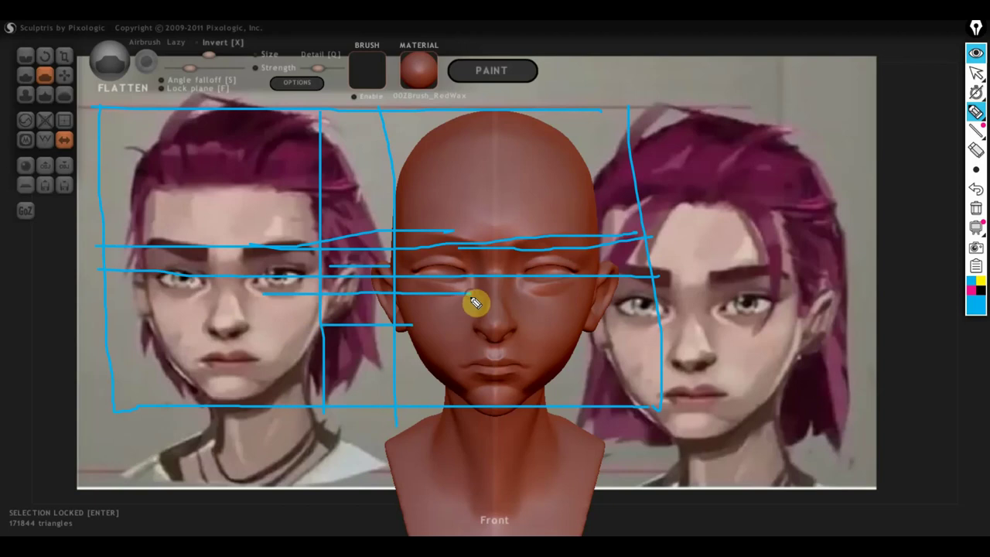
drag(211, 359, 550, 363)
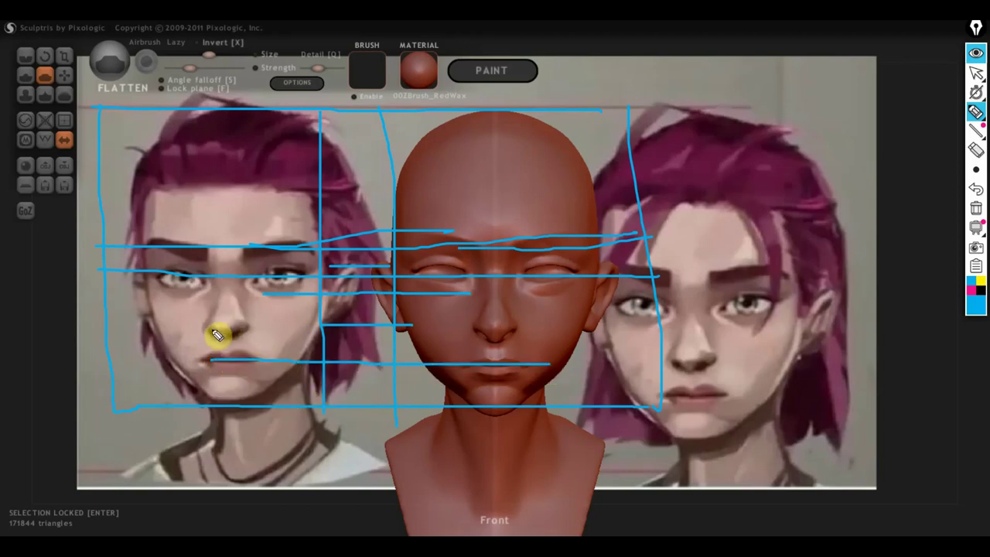
drag(213, 341, 556, 347)
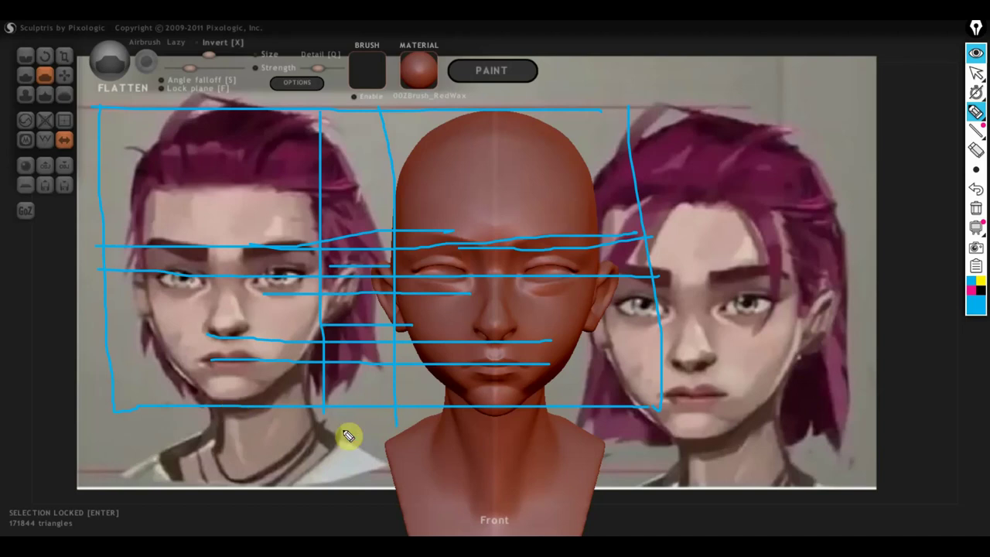
drag(62, 74, 73, 85)
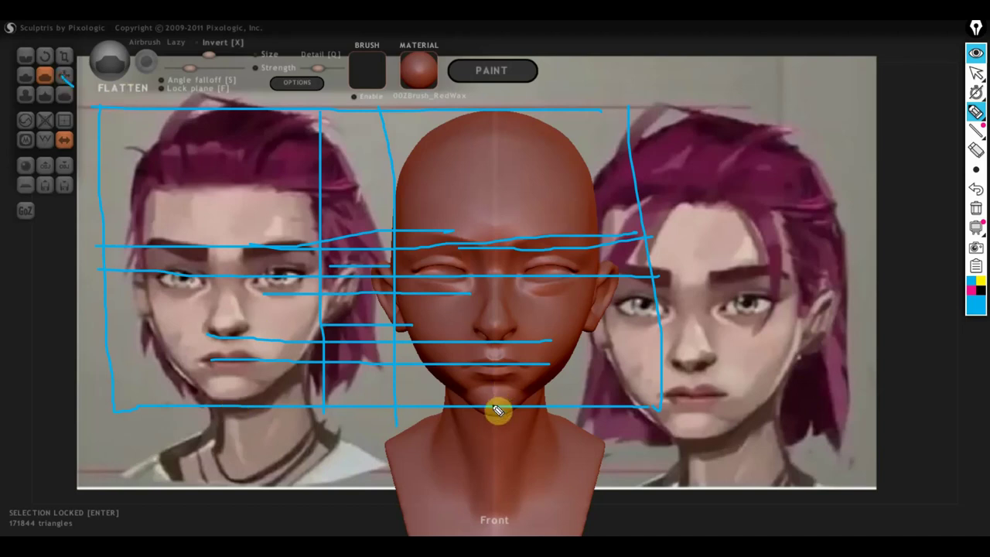
click(977, 73)
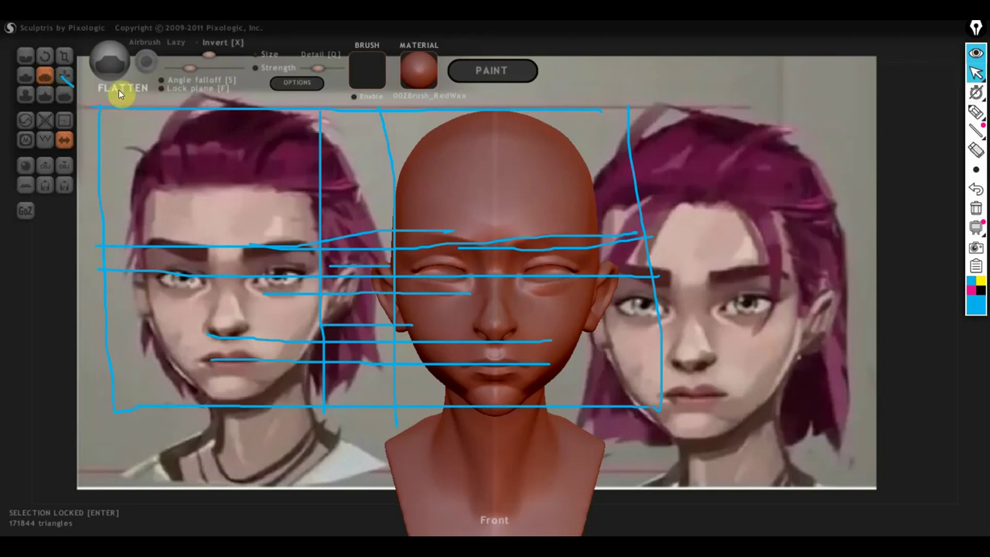
- Grab-pull the chin into shape and widen the neck and shoulders to meet the guides
click(63, 76)
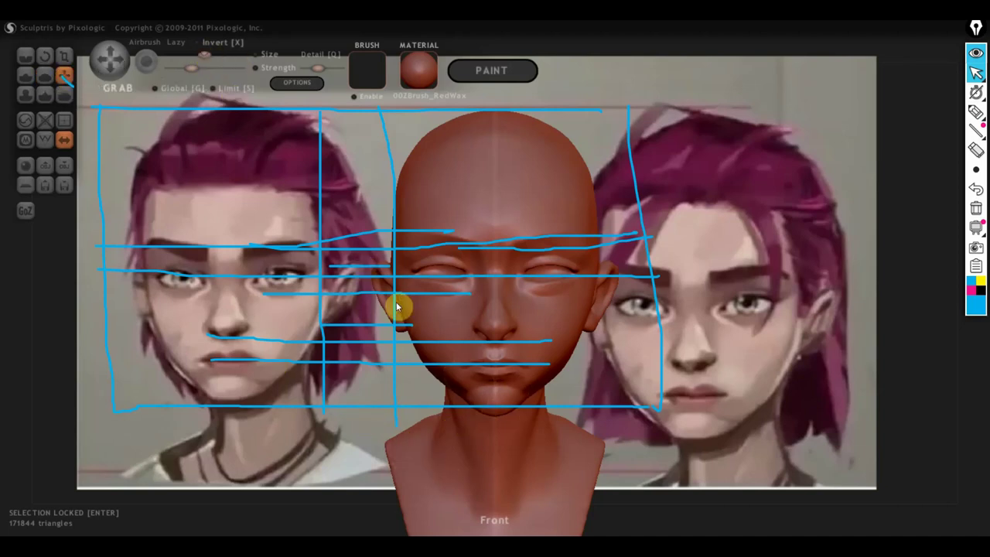
mouse_move(456, 391)
mouse_down()
mouse_move(492, 413)
mouse_move(495, 436)
mouse_up()
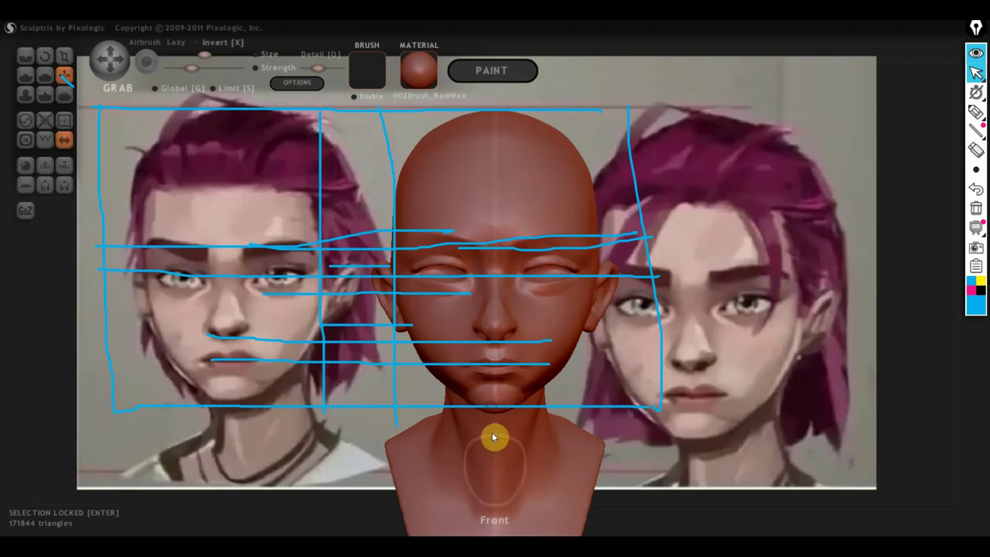
drag(393, 435, 338, 376)
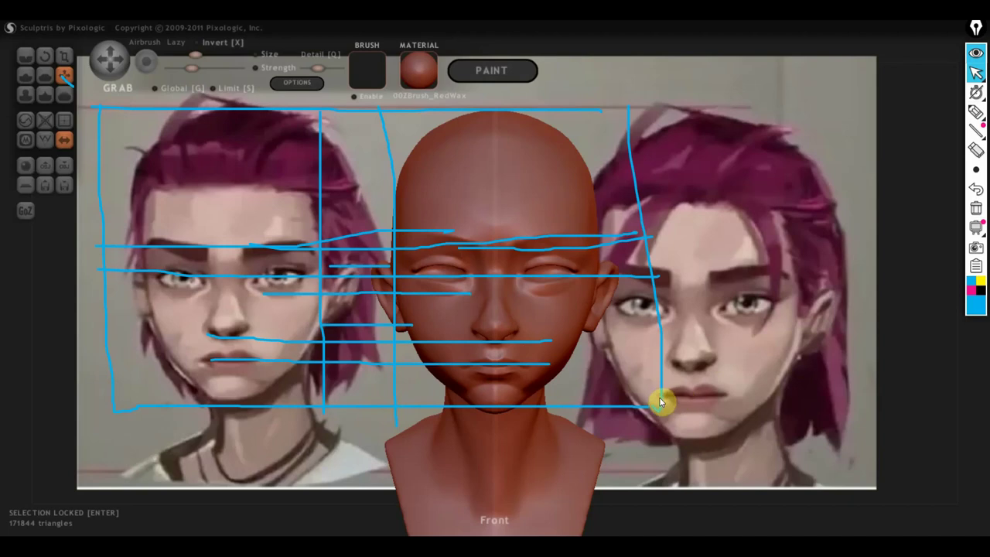
mouse_move(976, 113)
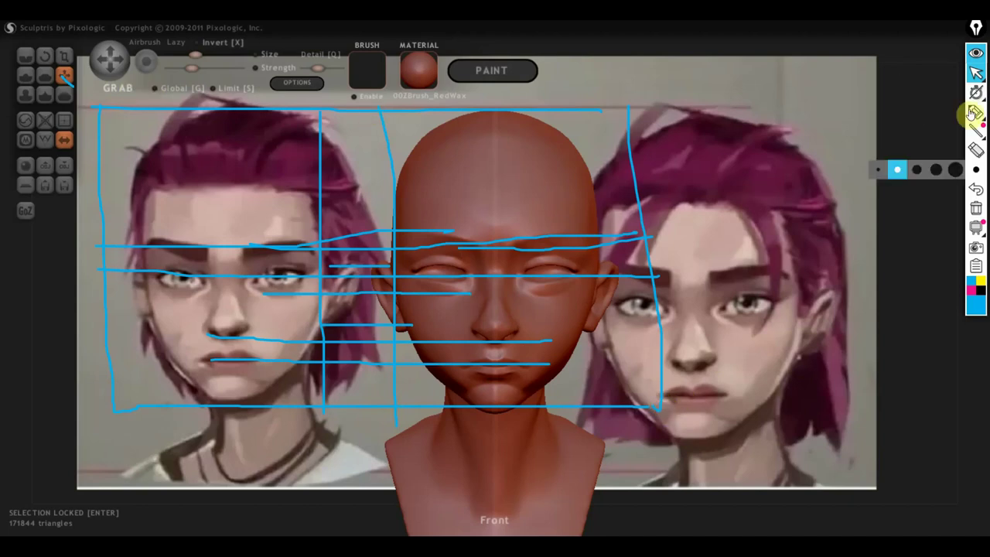
- Clear the drawn guide lines and orbit the head to inspect both sides
click(976, 209)
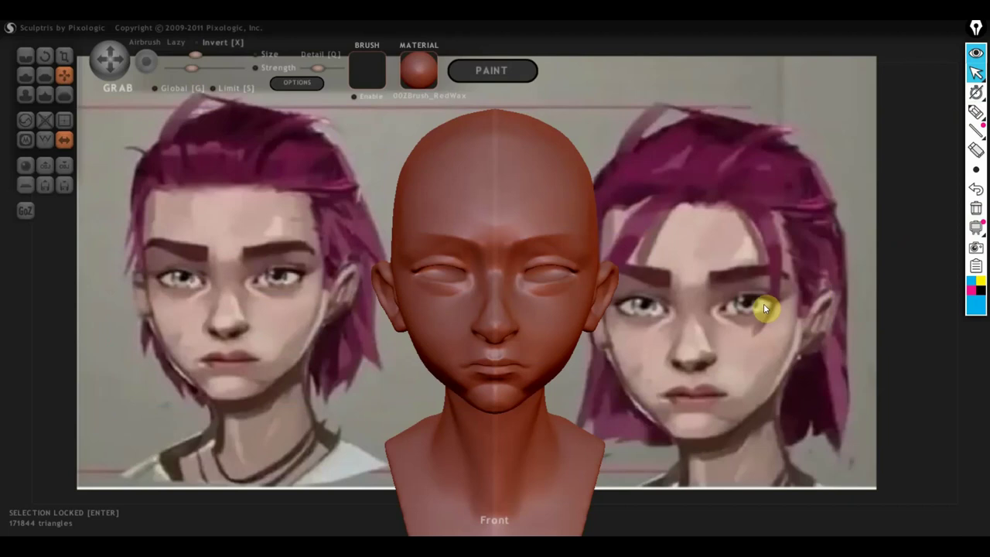
scroll(746, 318, down, 2)
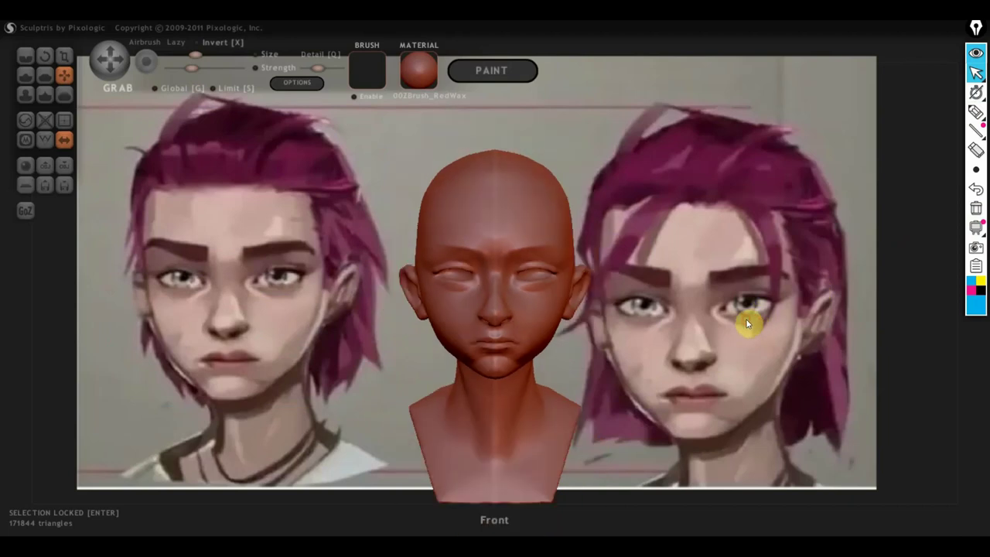
scroll(746, 318, up, 3)
scroll(746, 318, up, 1)
mouse_move(747, 325)
mouse_down()
mouse_move(800, 325)
mouse_move(691, 328)
mouse_up()
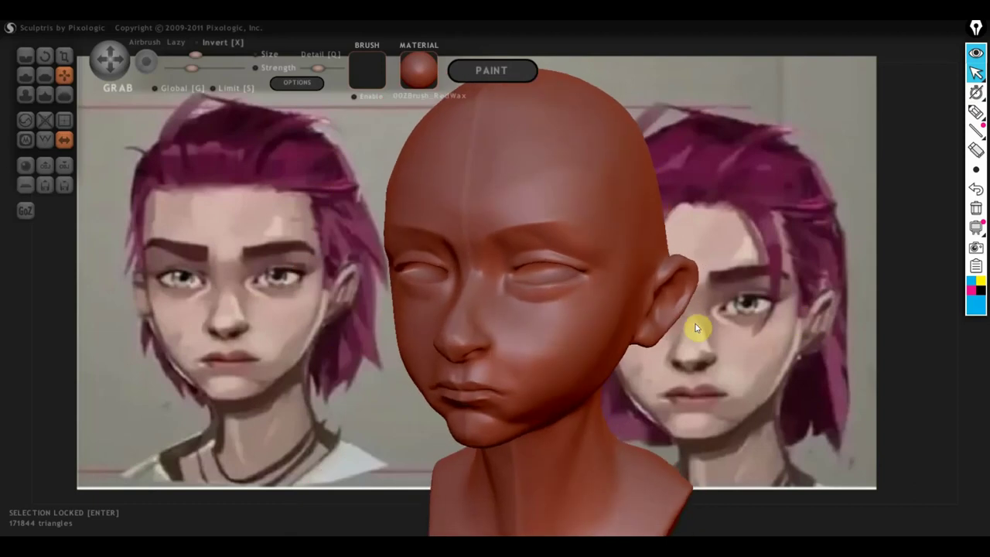
drag(340, 340, 481, 340)
- Pick Crease, then Grab, and square the head to a front view showing both ears
click(25, 56)
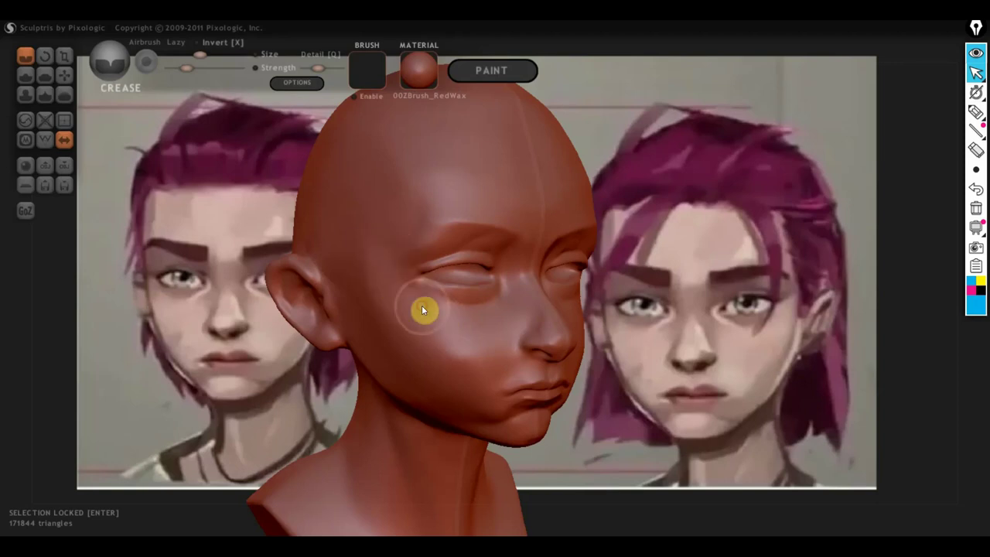
right_drag(549, 265, 428, 265)
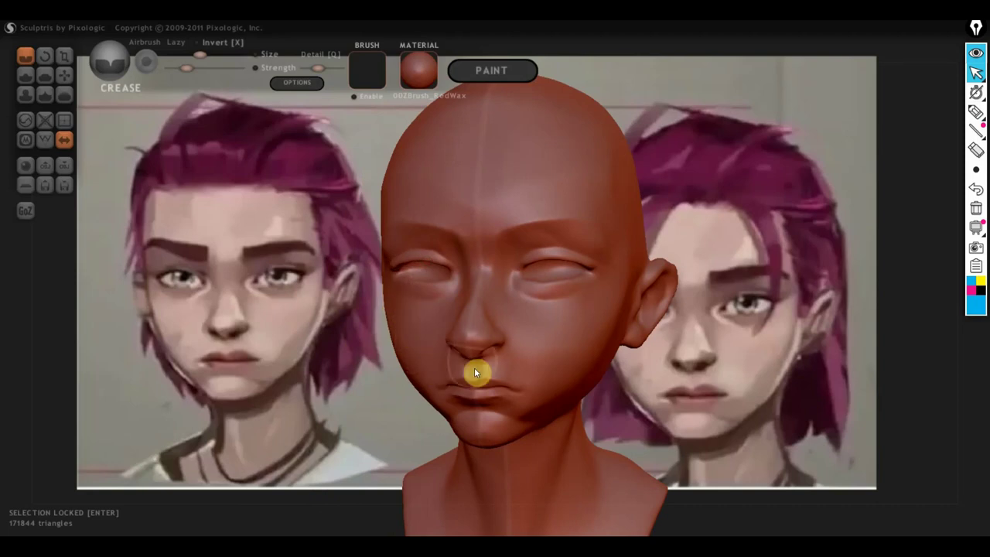
right_drag(401, 353, 424, 349)
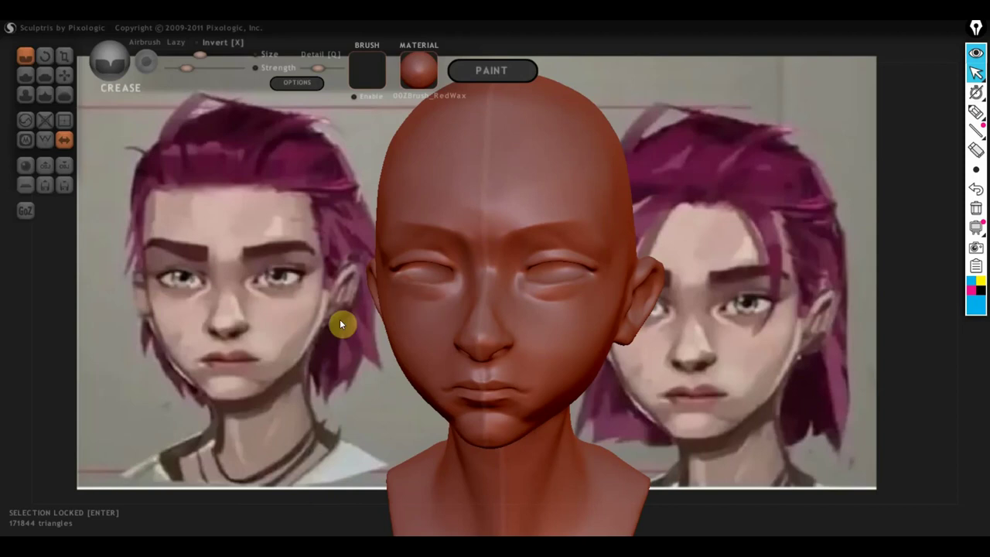
scroll(186, 193, down, 2)
mouse_move(244, 260)
right_down()
mouse_move(370, 259)
mouse_move(351, 260)
right_up()
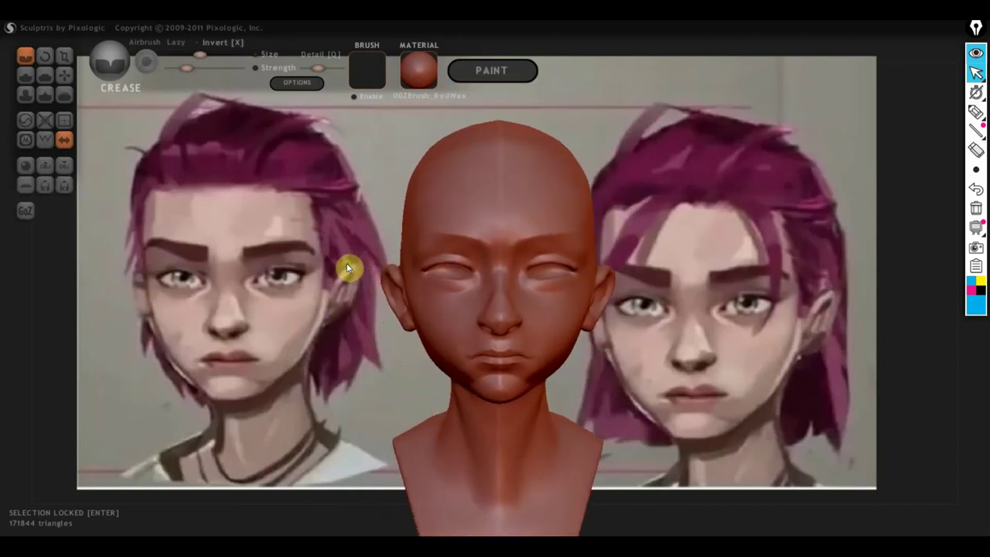
click(64, 75)
scroll(383, 286, up, 2)
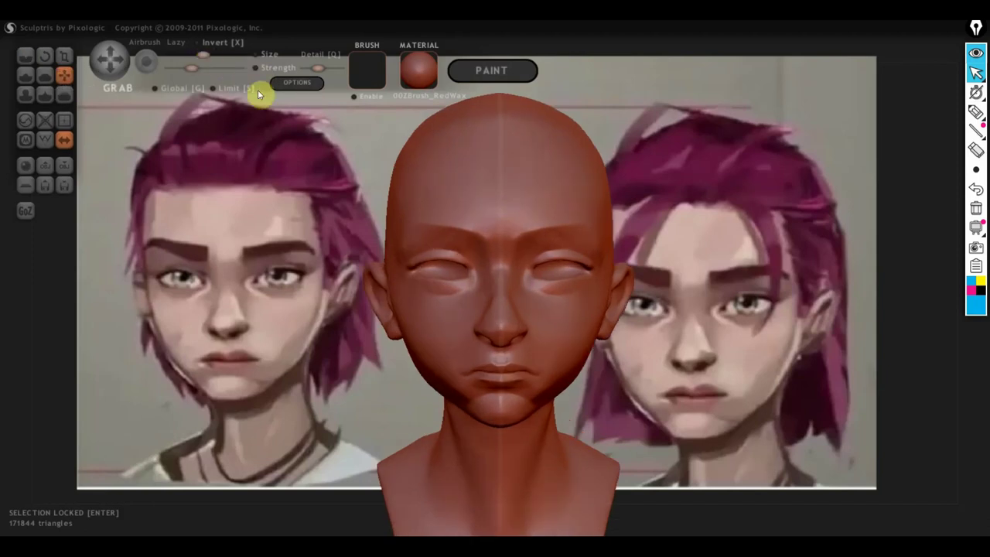
scroll(405, 235, up, 1)
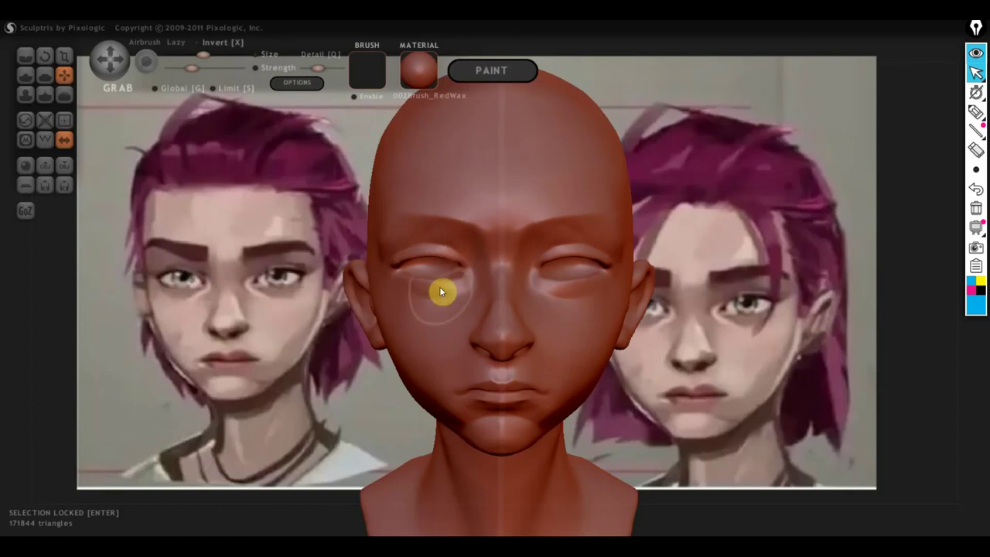
mouse_move(403, 277)
right_down()
mouse_move(491, 316)
mouse_move(504, 360)
right_up()
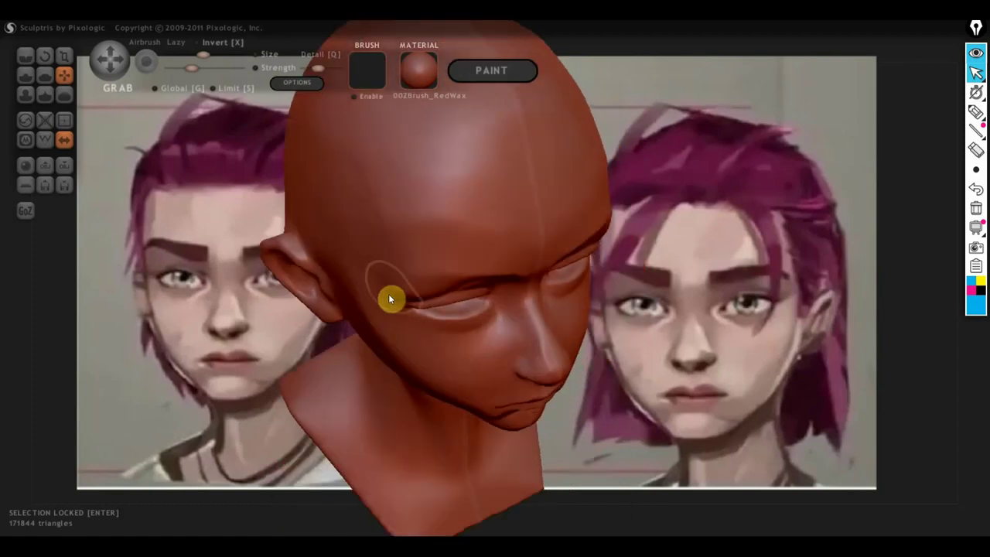
right_drag(397, 276, 325, 248)
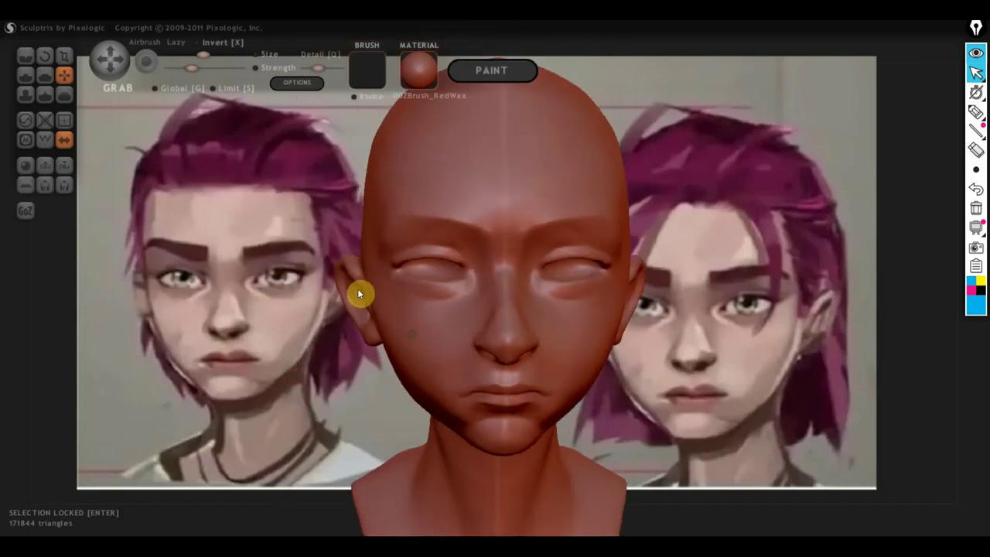
scroll(335, 267, up, 2)
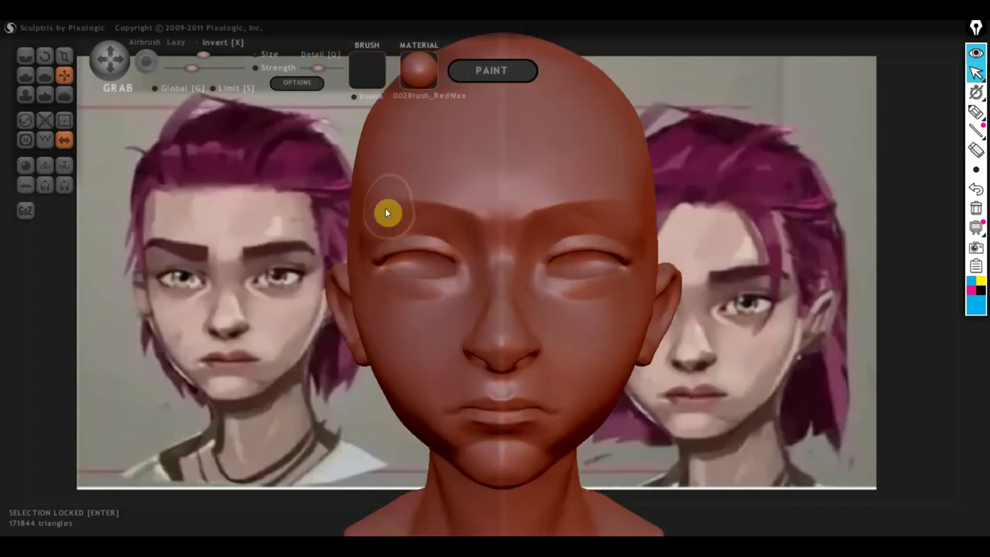
mouse_move(461, 388)
right_down()
mouse_move(432, 374)
mouse_move(396, 382)
right_up()
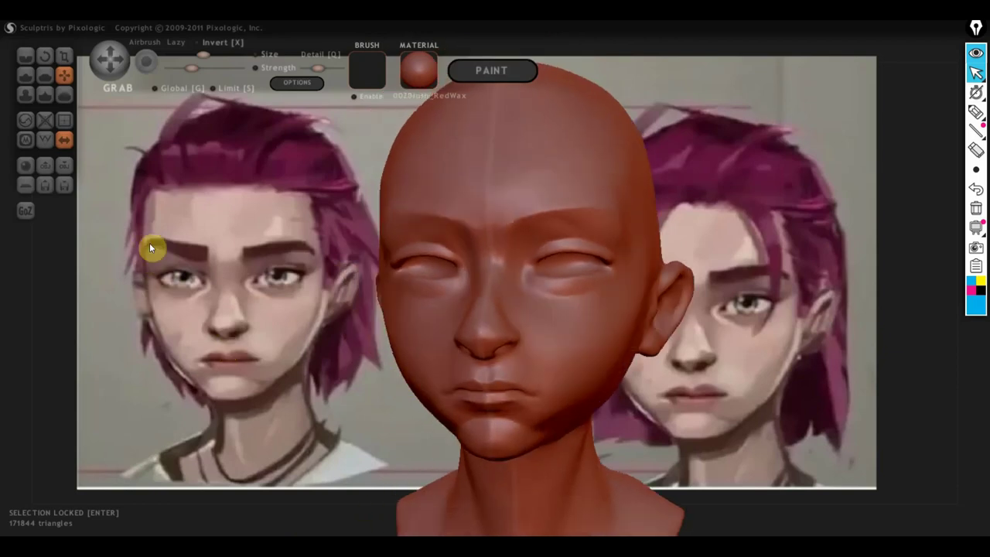
right_drag(368, 274, 419, 237)
scroll(419, 237, down, 2)
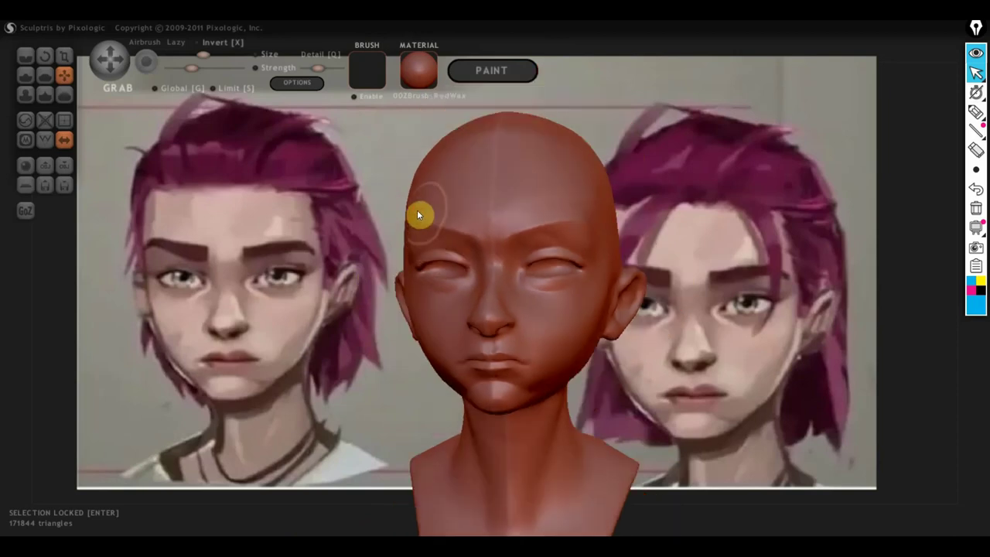
right_drag(398, 343, 410, 355)
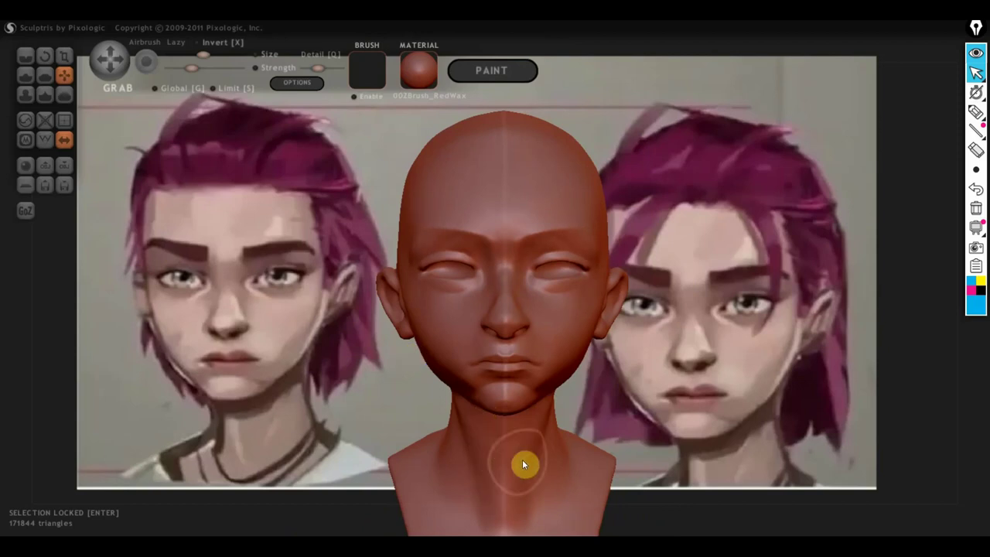
- Grab-sculpt the right jaw and mouth corner and reduce the swollen lower lip
mouse_move(494, 437)
right_down()
mouse_move(632, 440)
mouse_move(647, 451)
mouse_move(529, 438)
mouse_move(528, 377)
right_up()
drag(528, 377, 564, 392)
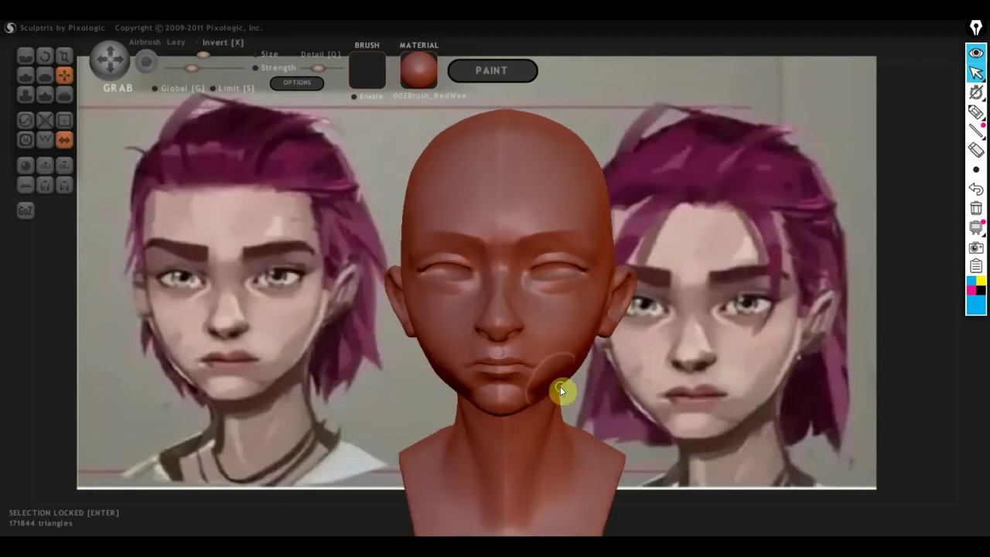
right_drag(563, 391, 603, 391)
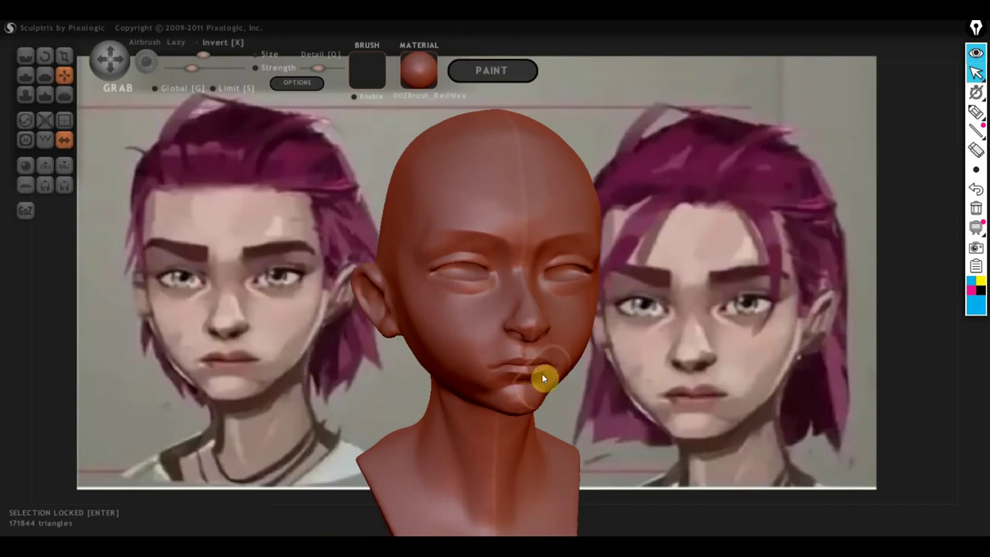
drag(528, 370, 533, 385)
right_drag(610, 363, 588, 372)
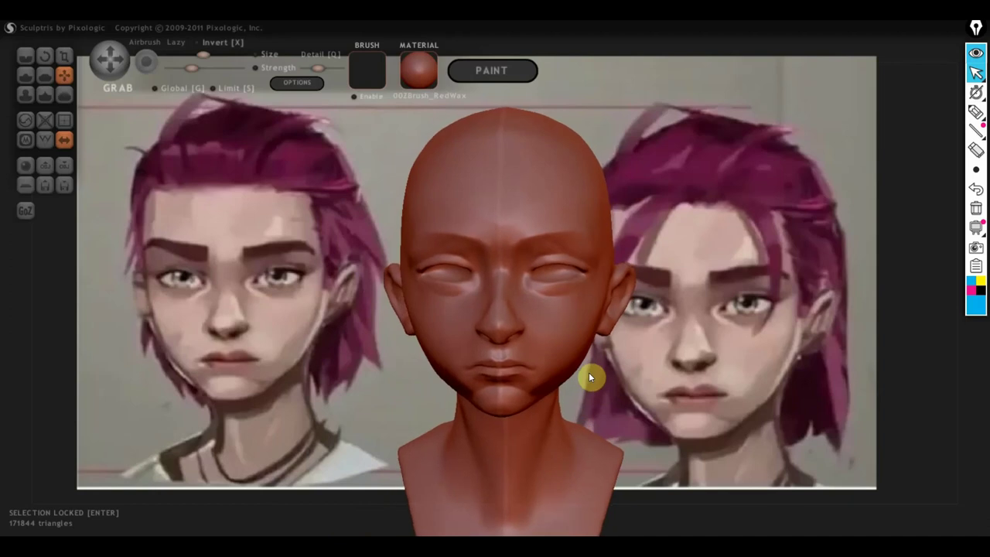
- Export the head mesh from Sculptris as the OBJ file вай3 on the desktop
click(67, 171)
text(вай2)
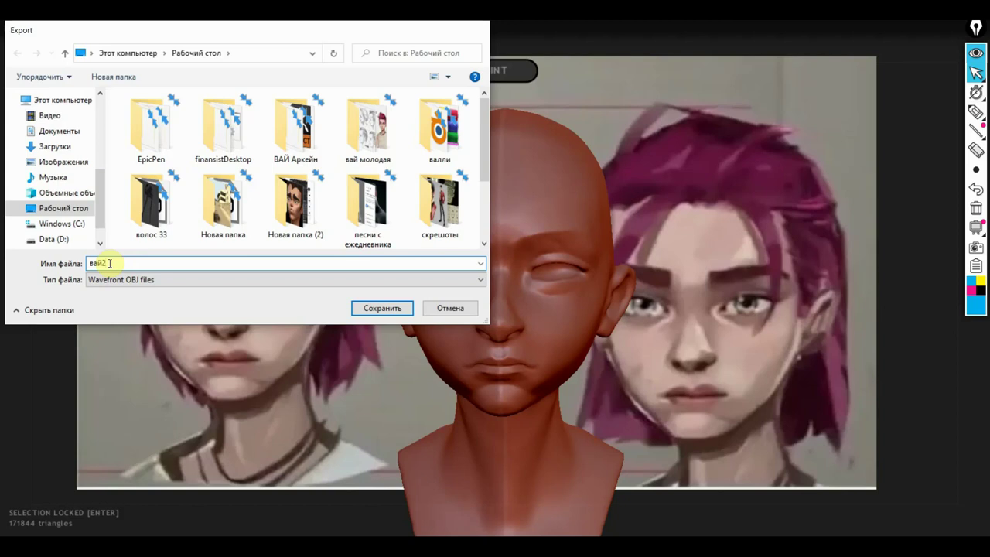
key(Return)
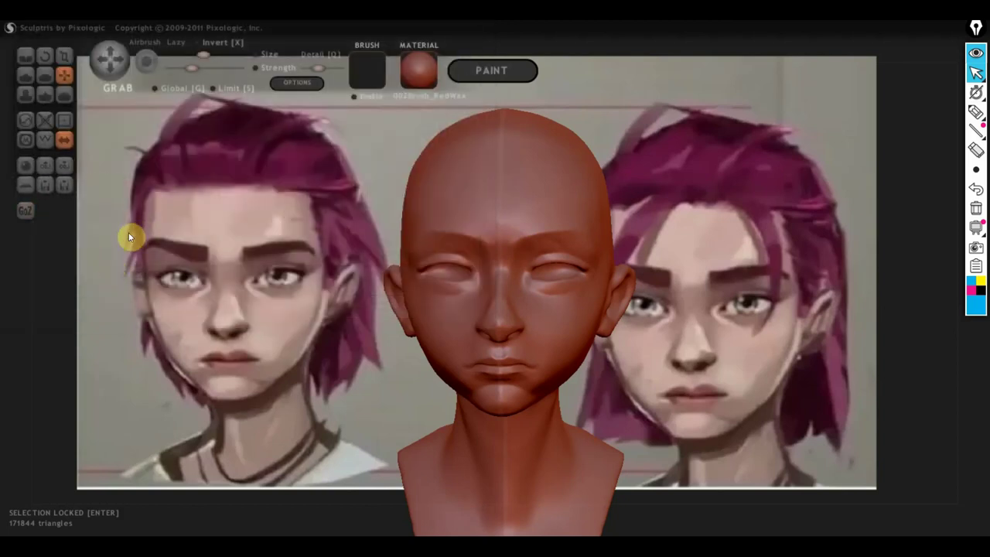
click(64, 164)
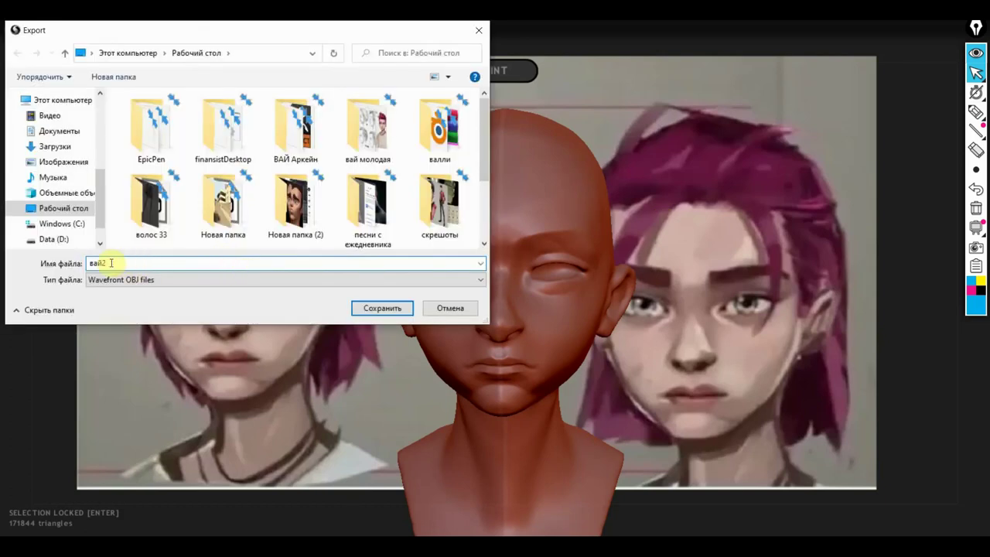
key(BackSpace)
key(Escape)
key(Return)
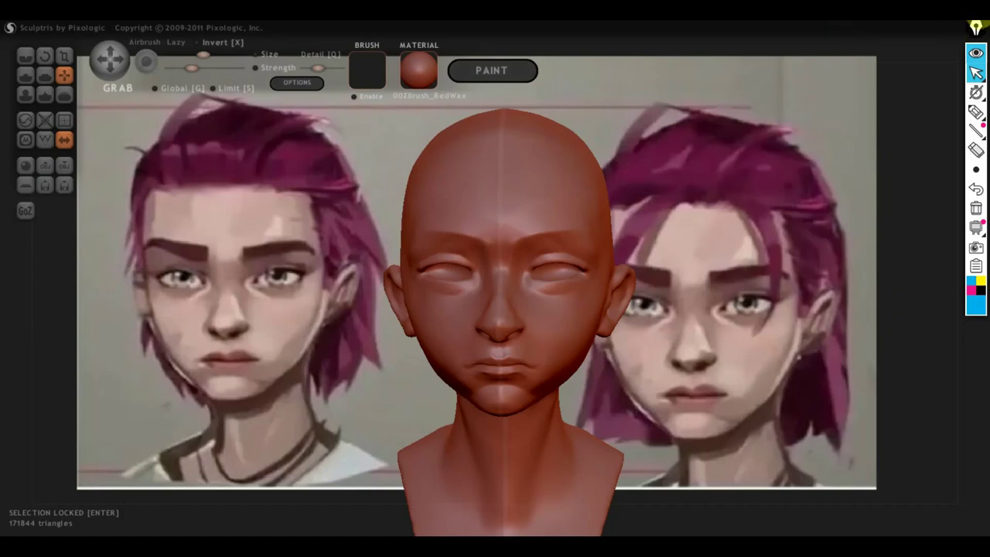
mouse_move(780, 233)
mouse_down()
mouse_move(730, 243)
mouse_move(771, 245)
mouse_move(801, 230)
mouse_move(748, 224)
mouse_move(736, 237)
mouse_up()
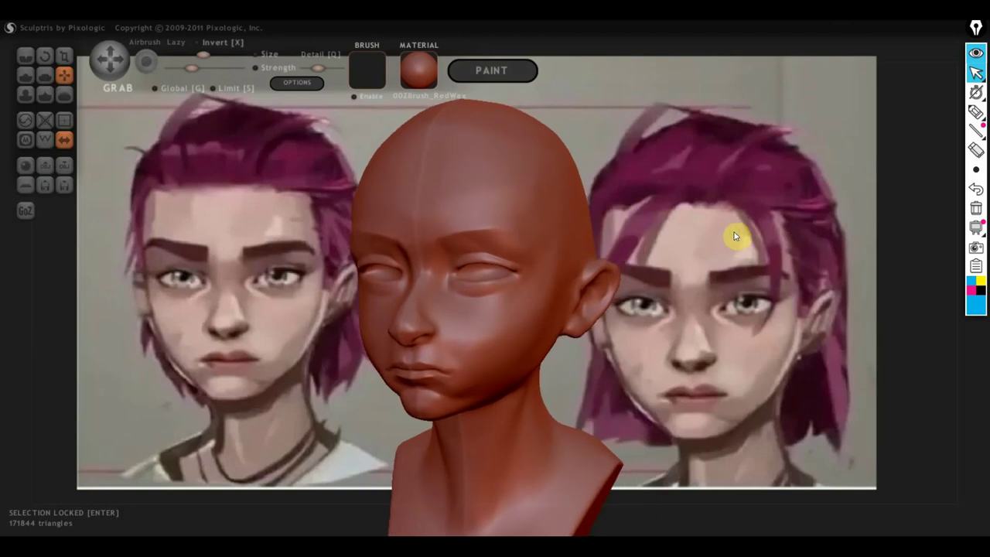
- Capture the bust beside the pink-haired references with EpicPen and save it as a JPEG
key(Tab)
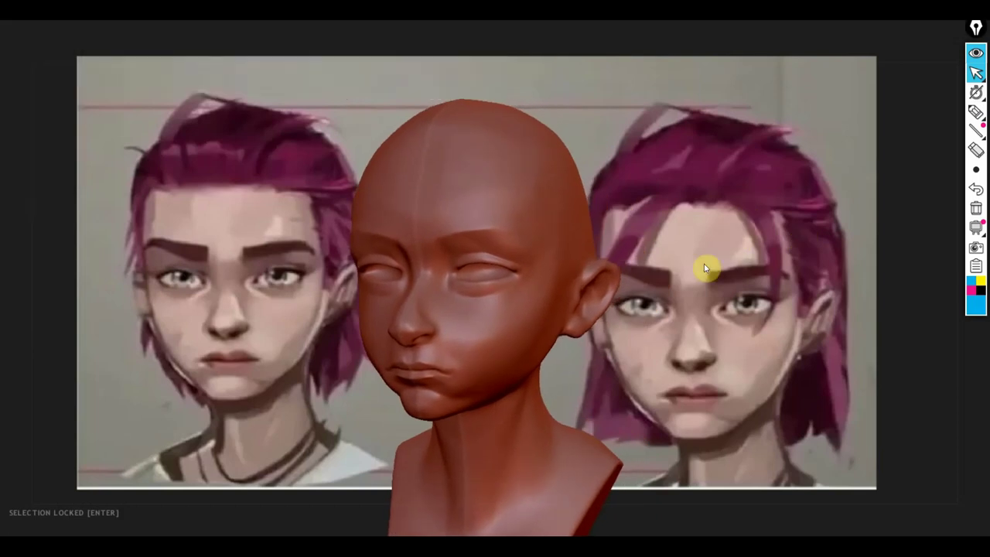
key(F1)
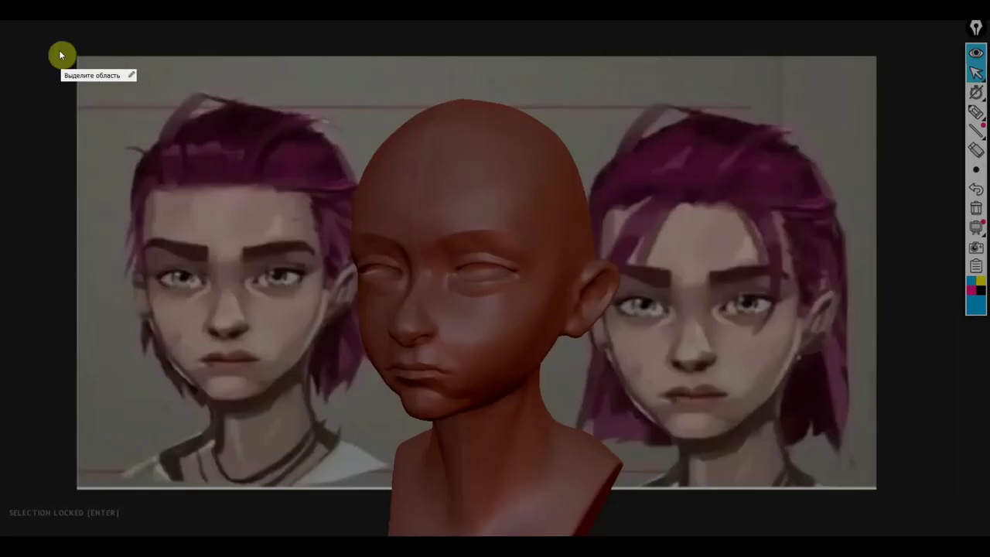
mouse_move(73, 53)
mouse_down()
mouse_move(369, 323)
mouse_move(864, 509)
mouse_up()
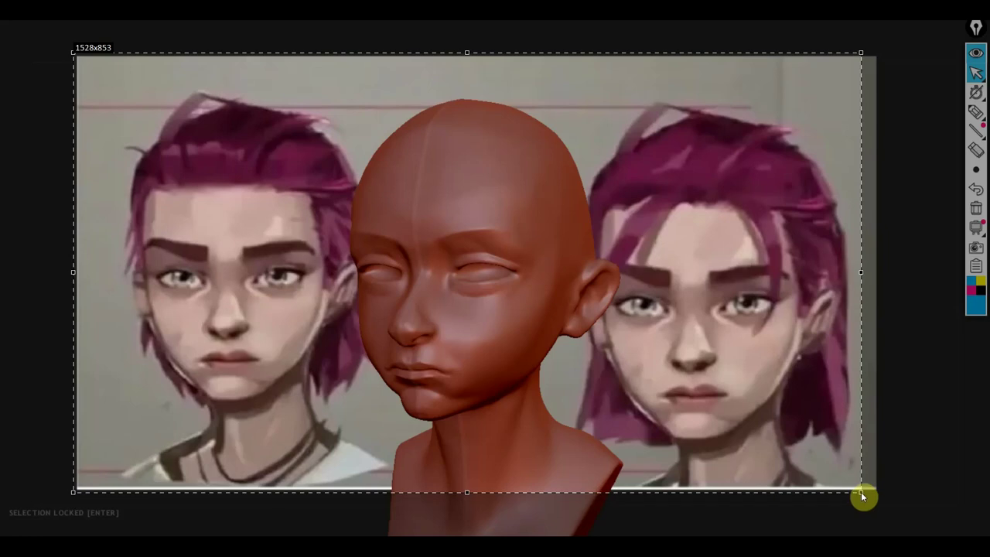
drag(864, 509, 861, 492)
click(873, 462)
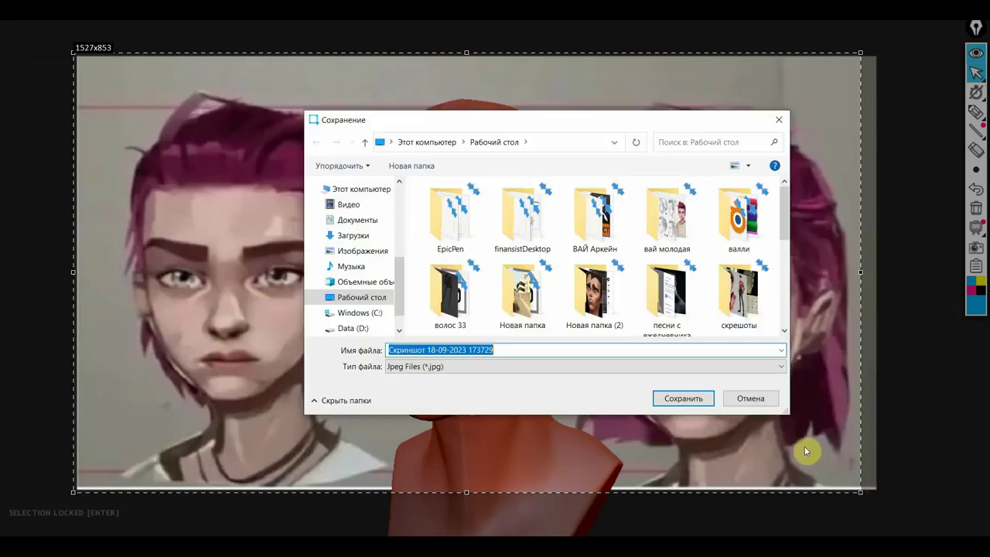
click(691, 400)
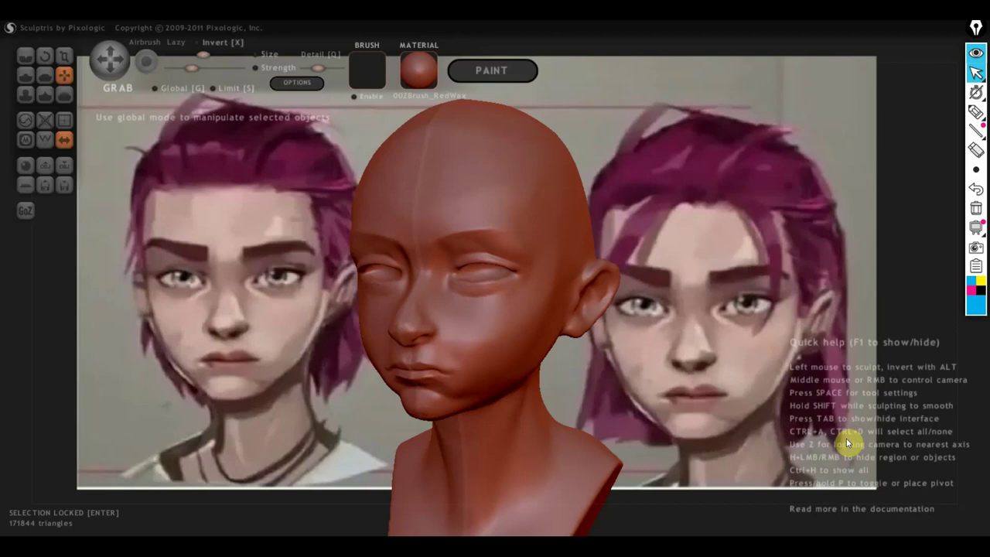
- Hide Sculptris's quick help overlay with F1
key(F1)
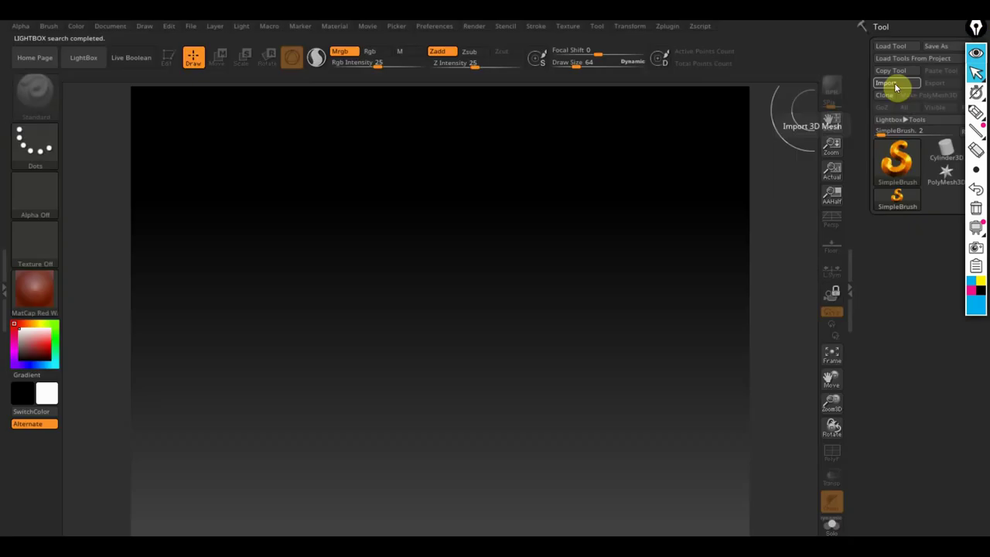
- Load the вай3 mesh from the desktop, draw it on the canvas in Edit mode, and clear annotations
click(890, 83)
click(64, 214)
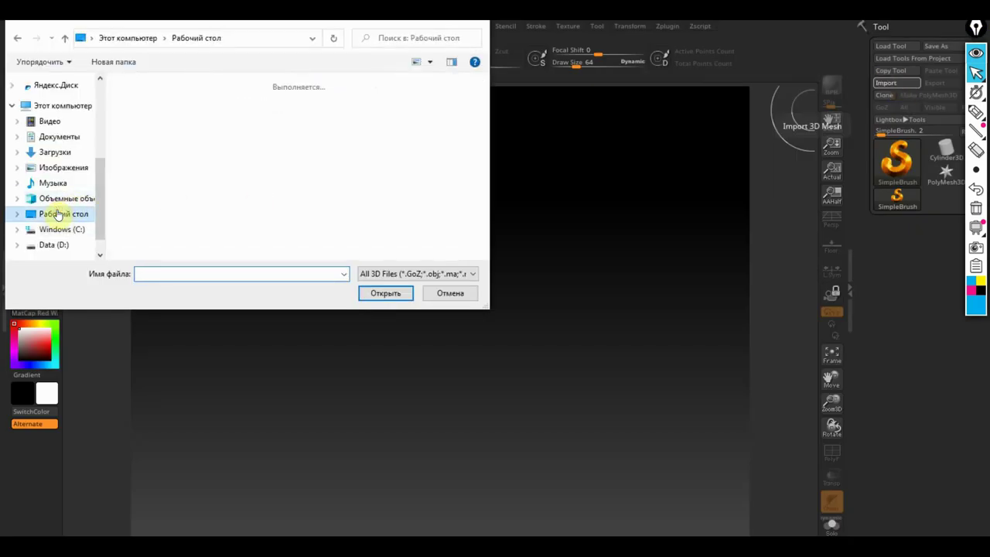
scroll(294, 195, down, 1)
double_click(294, 195)
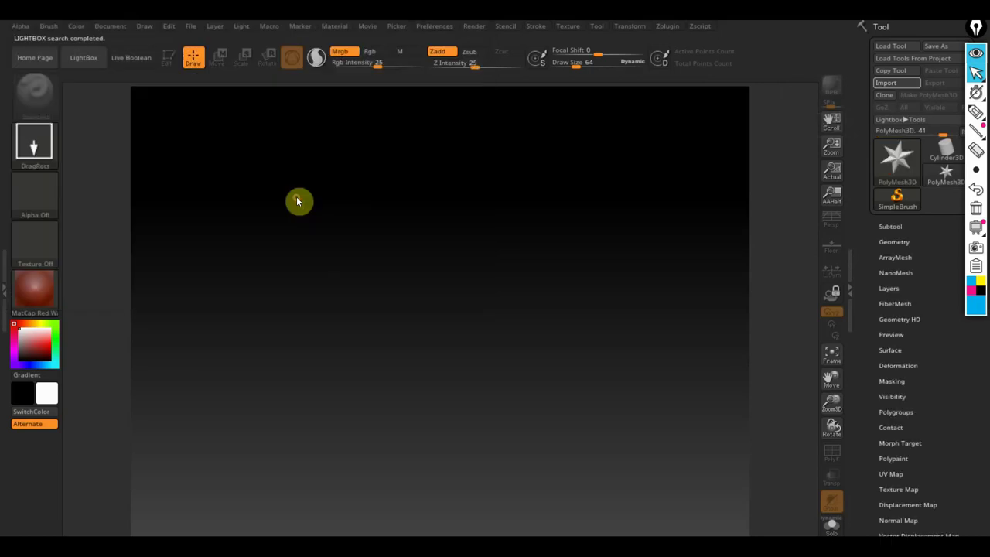
drag(422, 273, 428, 447)
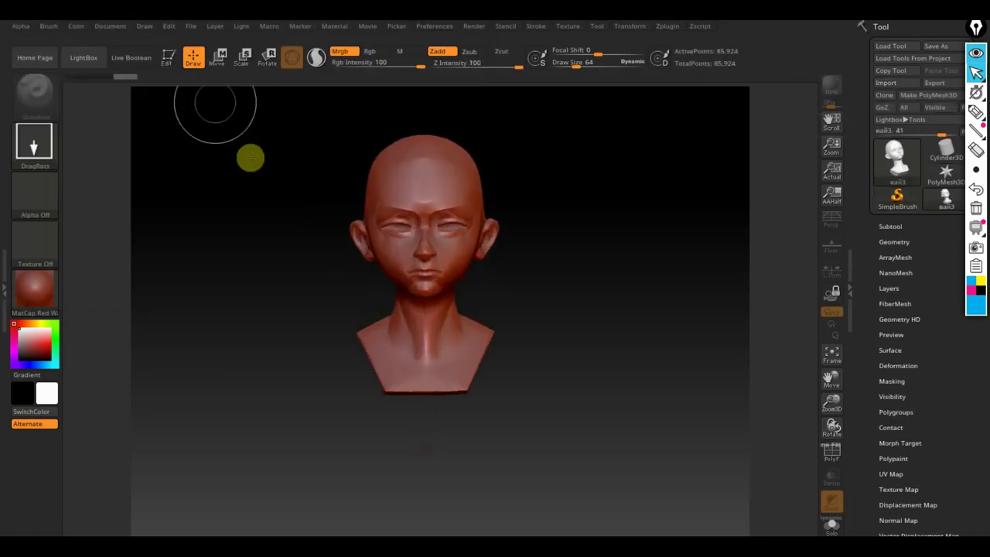
click(167, 57)
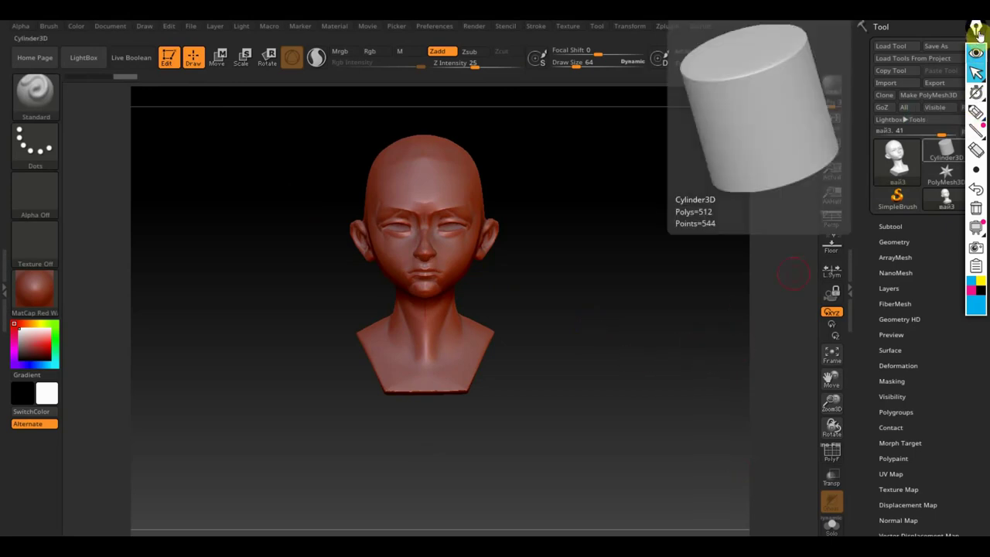
click(977, 29)
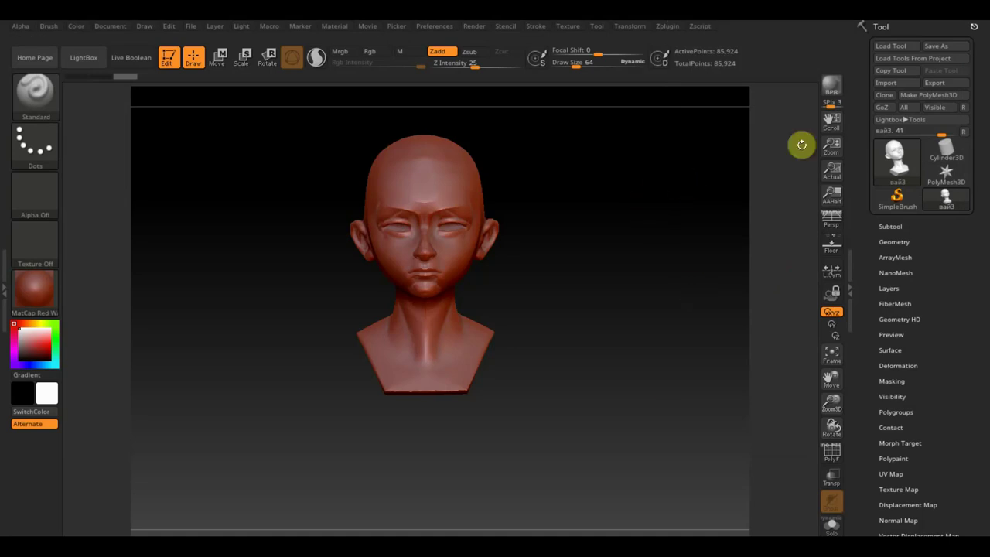
- Import the pink-haired girl screenshot as a texture
click(567, 28)
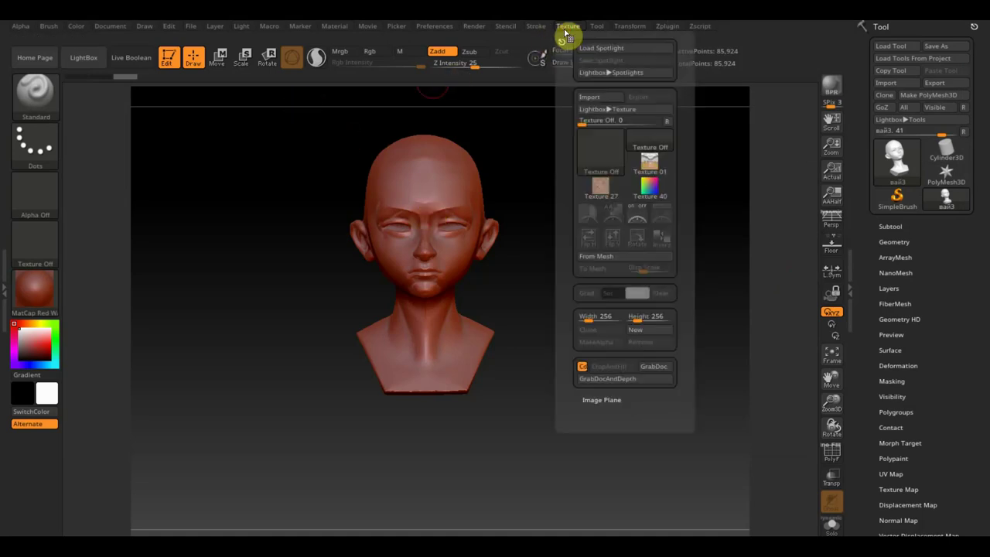
click(606, 97)
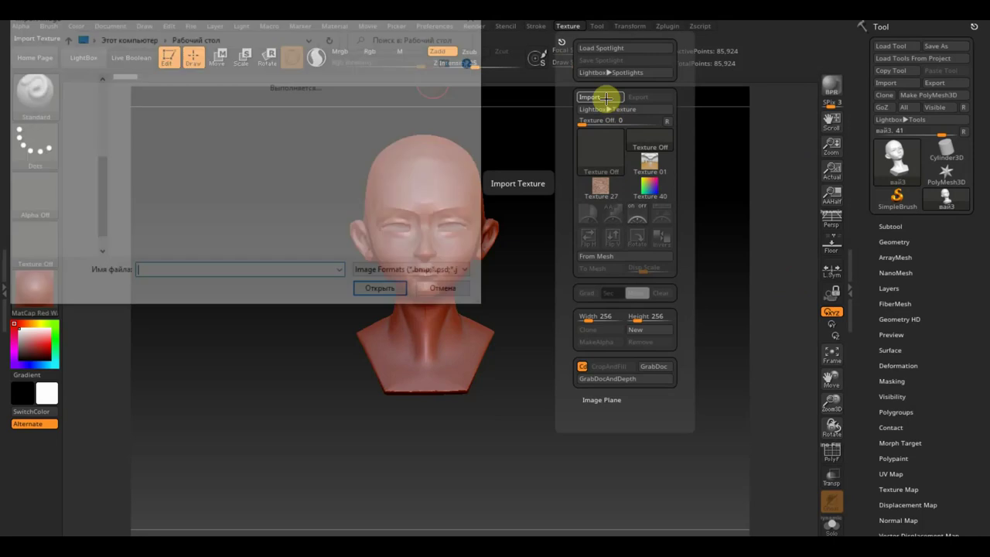
scroll(276, 199, down, 5)
scroll(283, 206, down, 2)
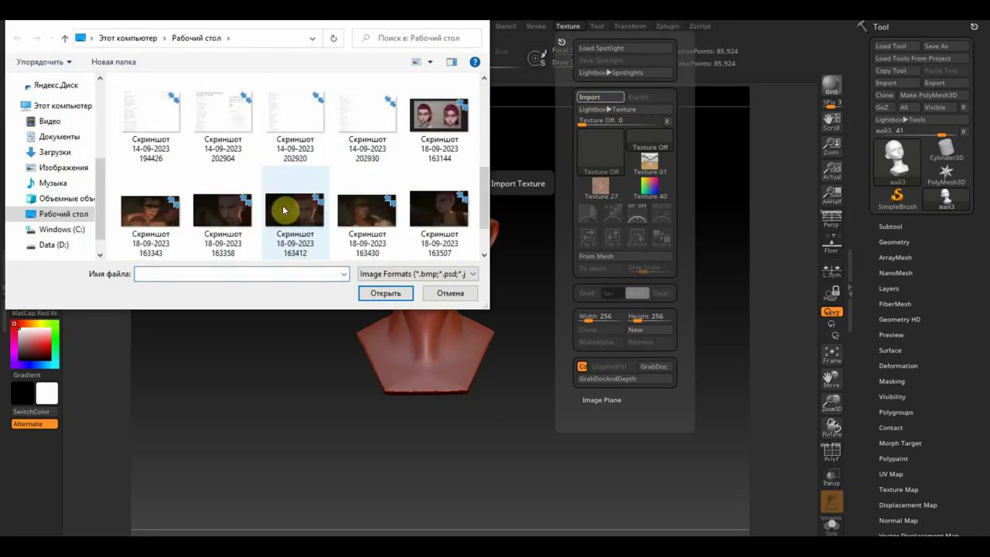
click(439, 124)
click(387, 293)
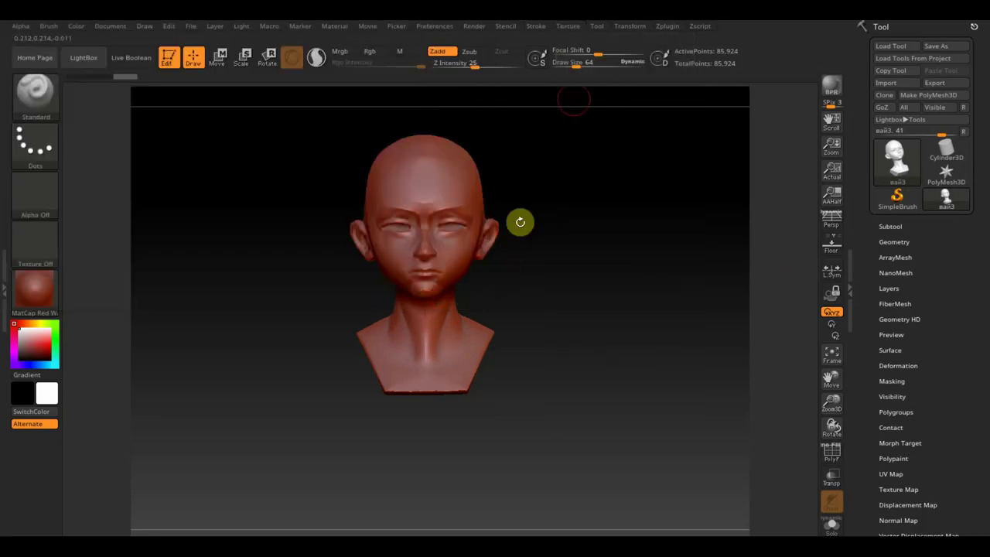
- Show the screenshot in Spotlight, enlarged, repositioned and semi-transparent, then turn the head frontal
click(575, 30)
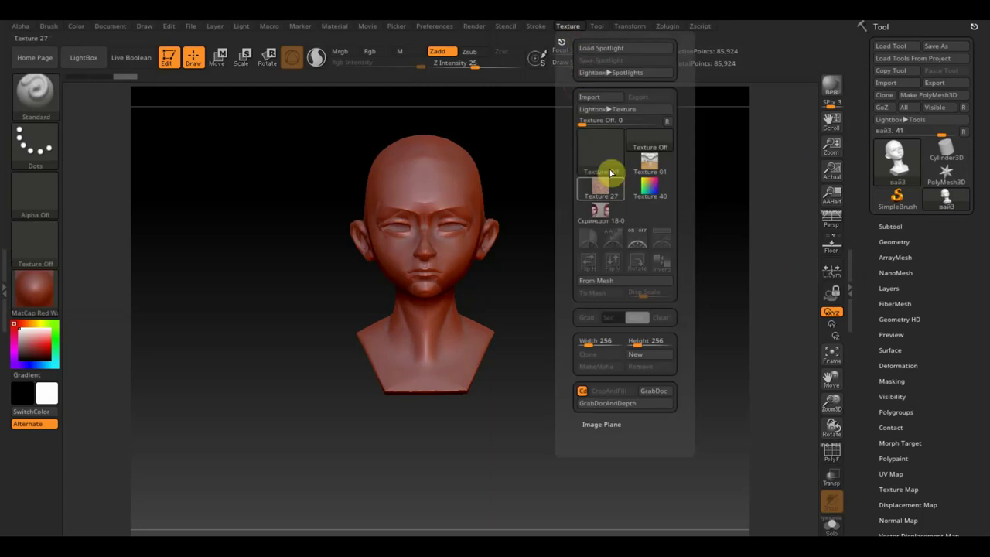
click(600, 209)
click(667, 241)
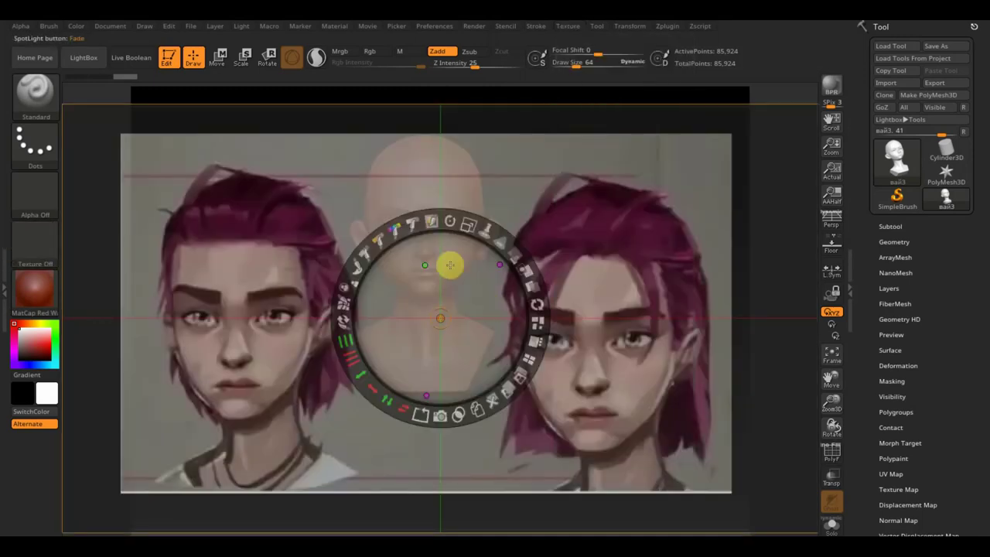
drag(467, 225, 473, 227)
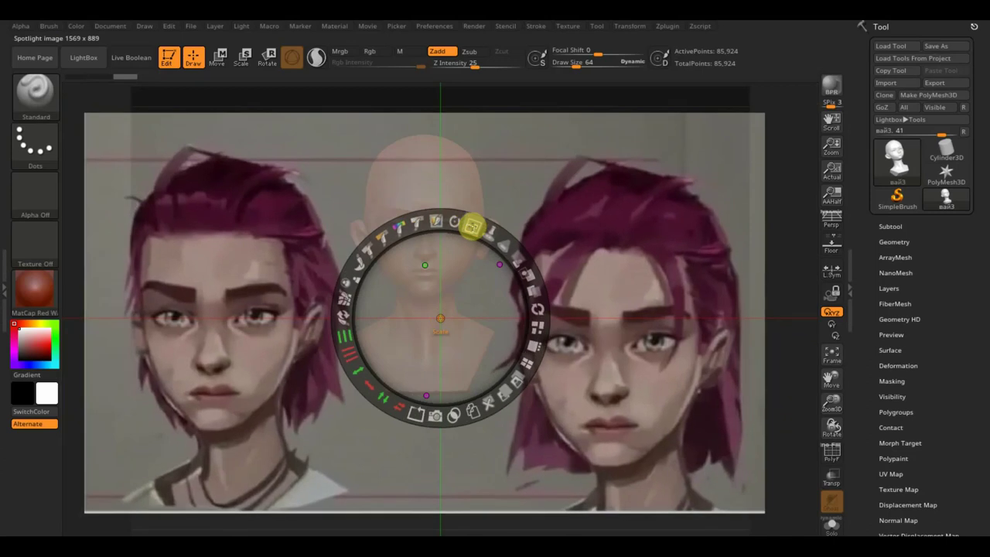
mouse_move(433, 282)
mouse_down()
mouse_move(516, 249)
mouse_move(574, 252)
mouse_up()
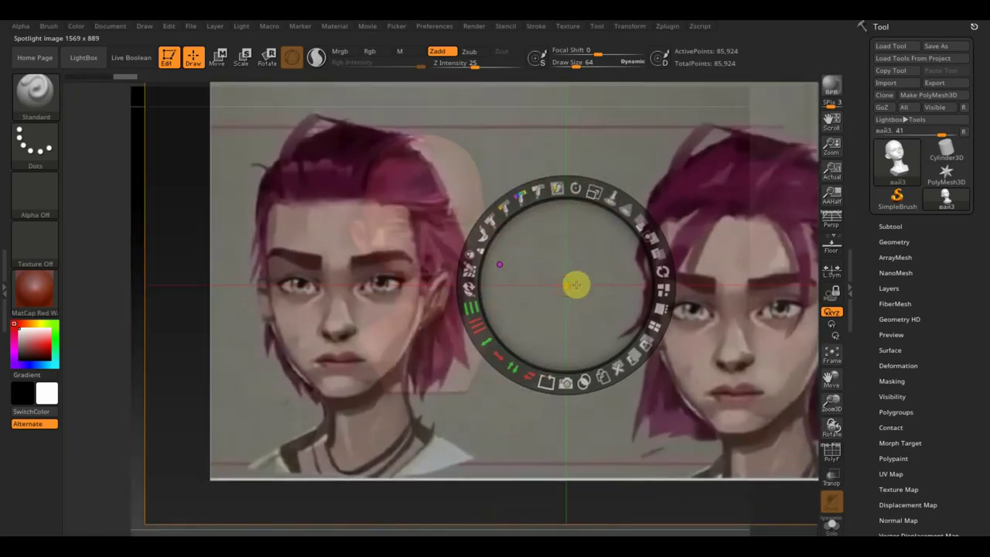
mouse_move(637, 224)
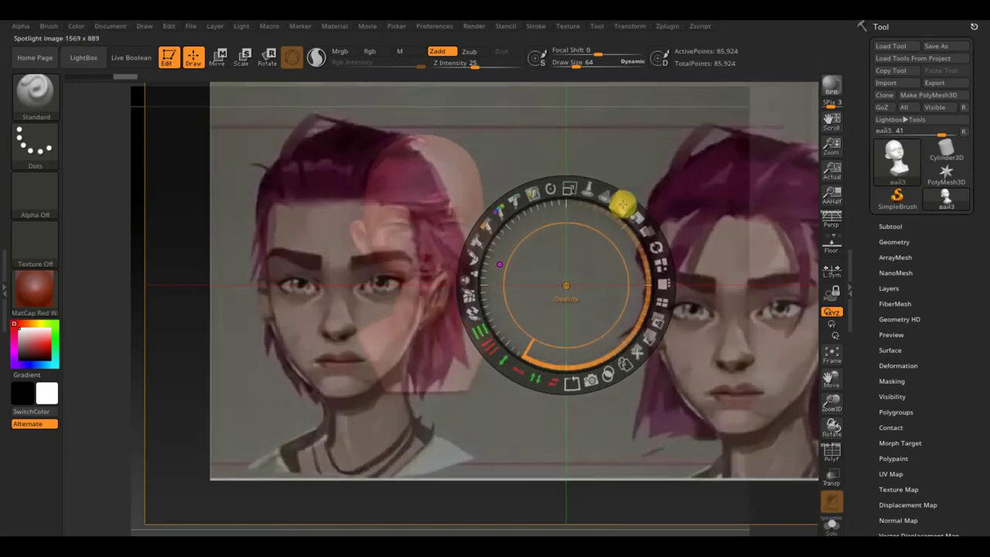
drag(638, 224, 596, 193)
key(z)
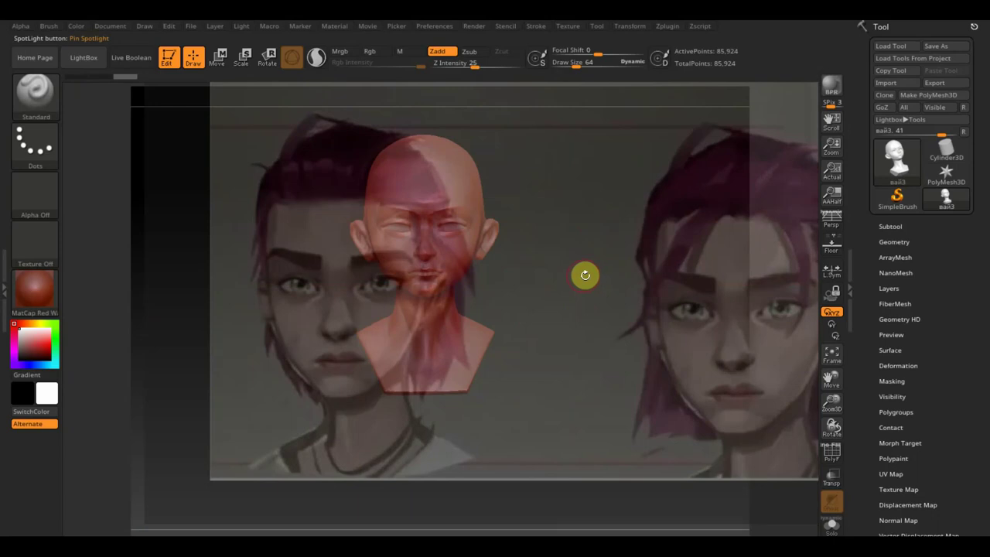
mouse_move(570, 289)
mouse_down()
mouse_move(583, 248)
mouse_move(554, 295)
mouse_move(528, 294)
mouse_move(553, 334)
mouse_move(570, 327)
mouse_move(541, 361)
mouse_move(522, 366)
mouse_move(528, 360)
mouse_up()
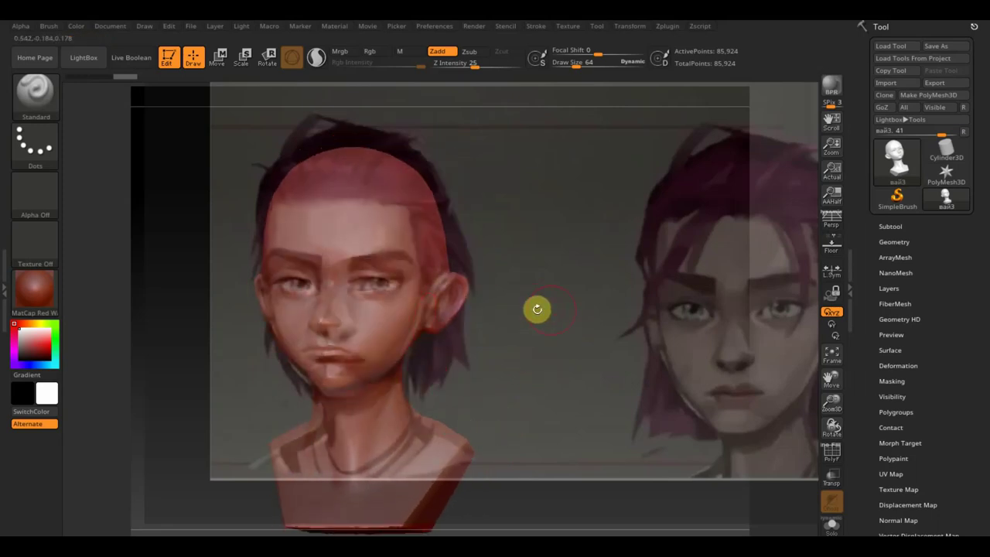
drag(535, 310, 554, 310)
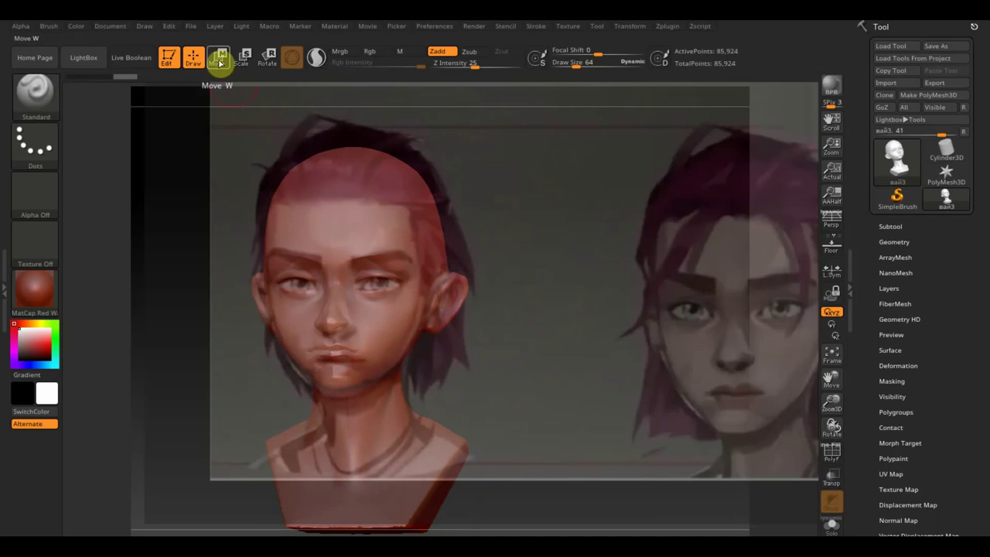
- Stretch the head slightly taller on Y with the Move gizmo
shift+drag(364, 115, 571, 234)
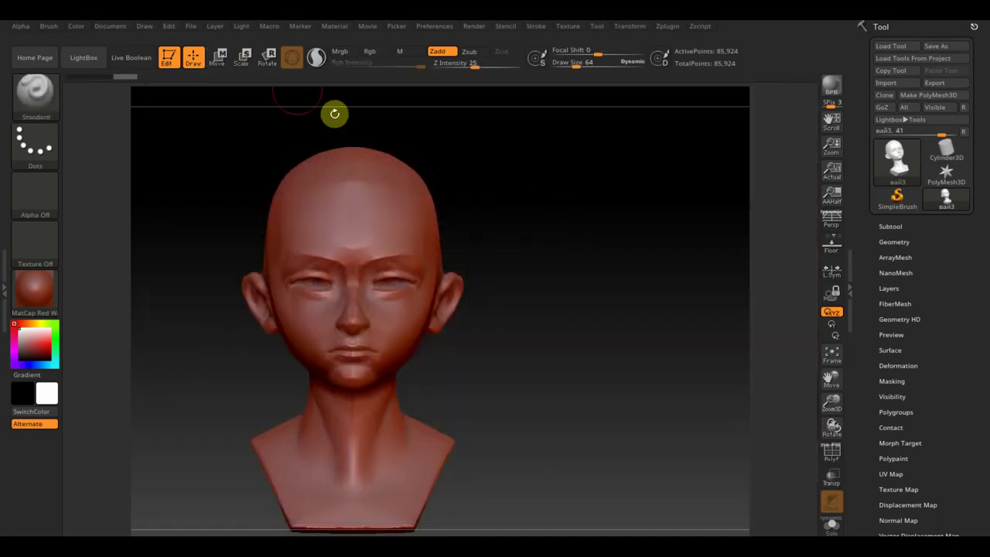
click(219, 58)
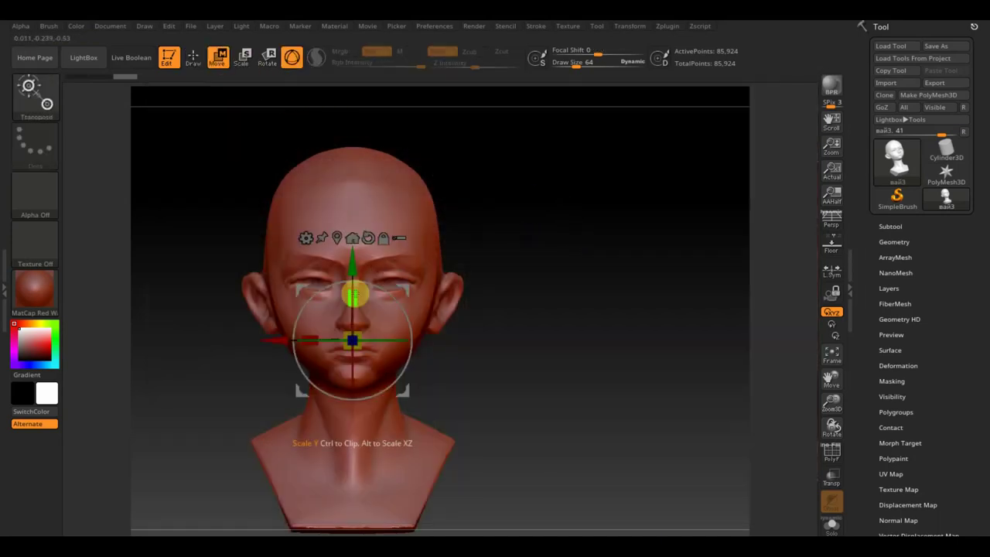
drag(354, 287, 352, 294)
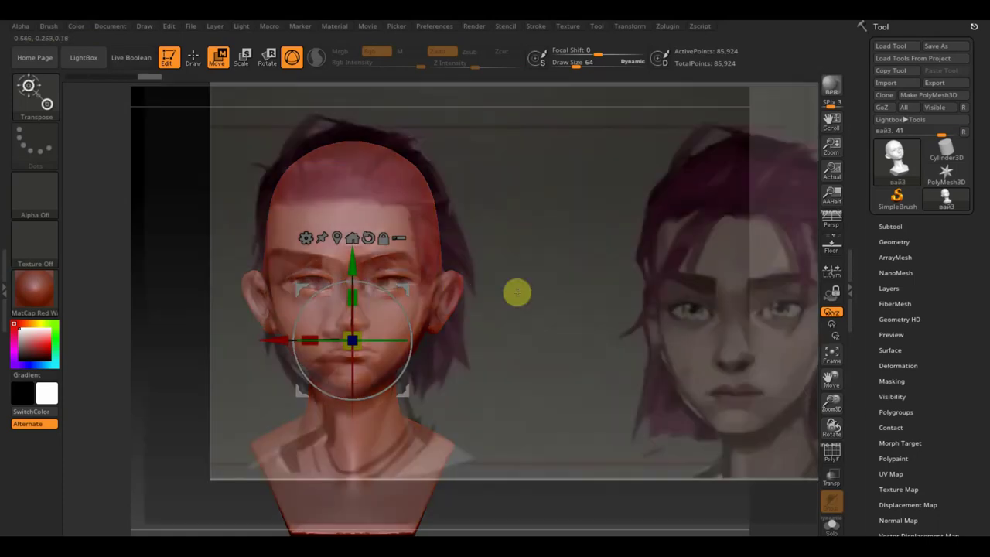
drag(515, 289, 555, 302)
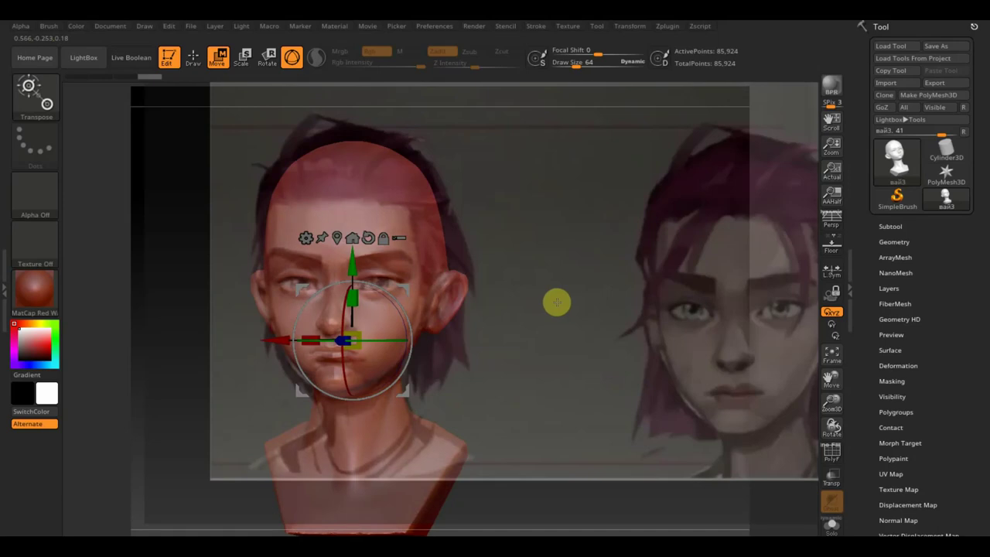
drag(550, 279, 541, 287)
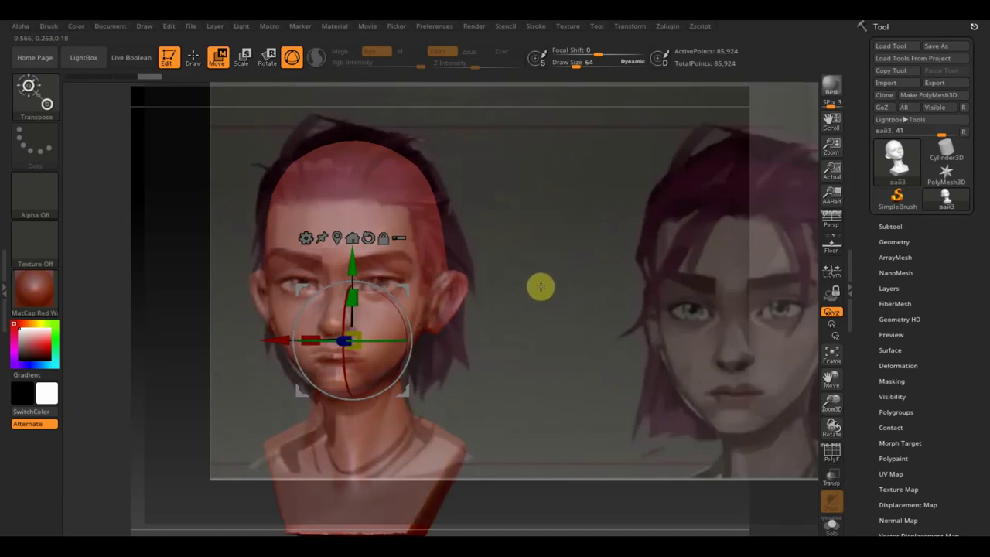
- Reshape the chin with the Move Topological brush at size 104, hiding the reference
click(193, 59)
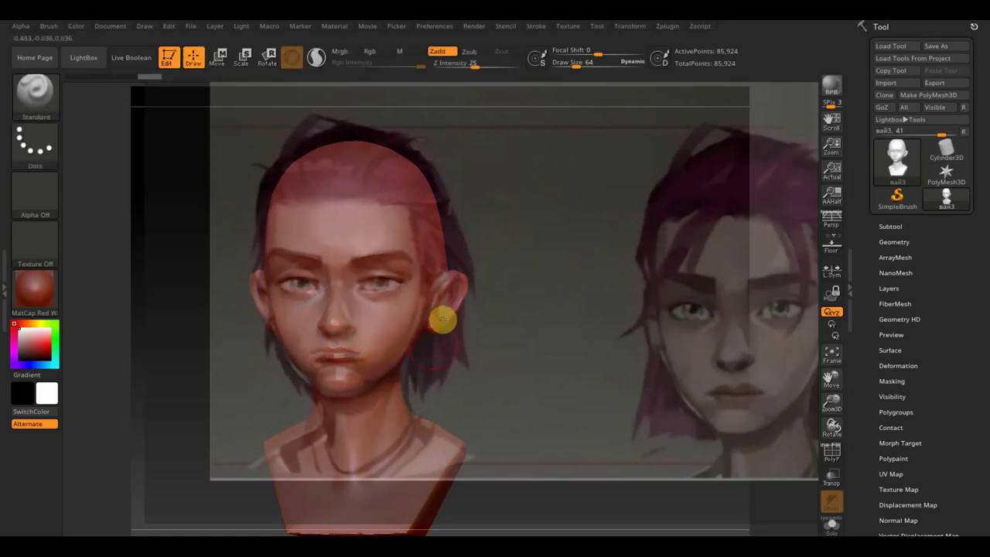
click(35, 92)
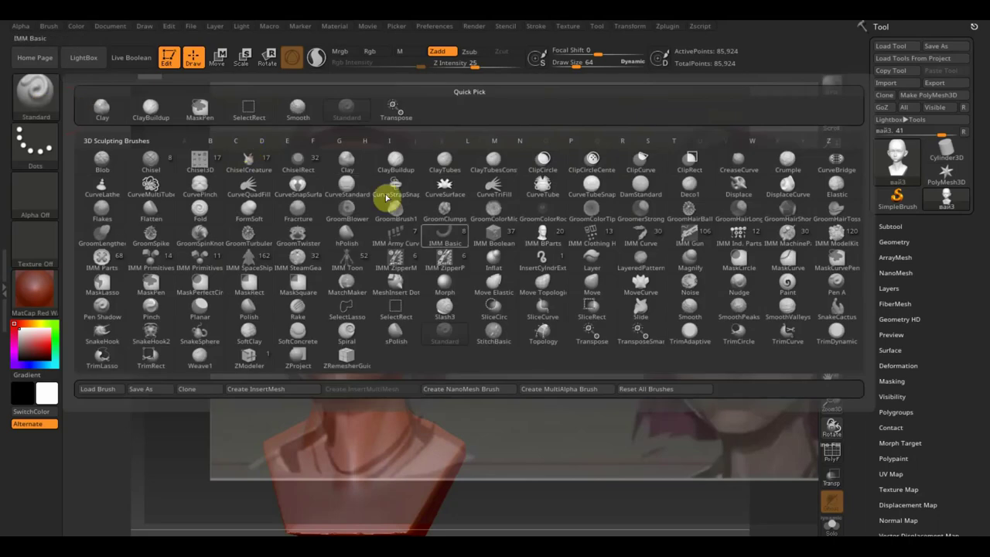
click(547, 283)
drag(581, 60, 585, 63)
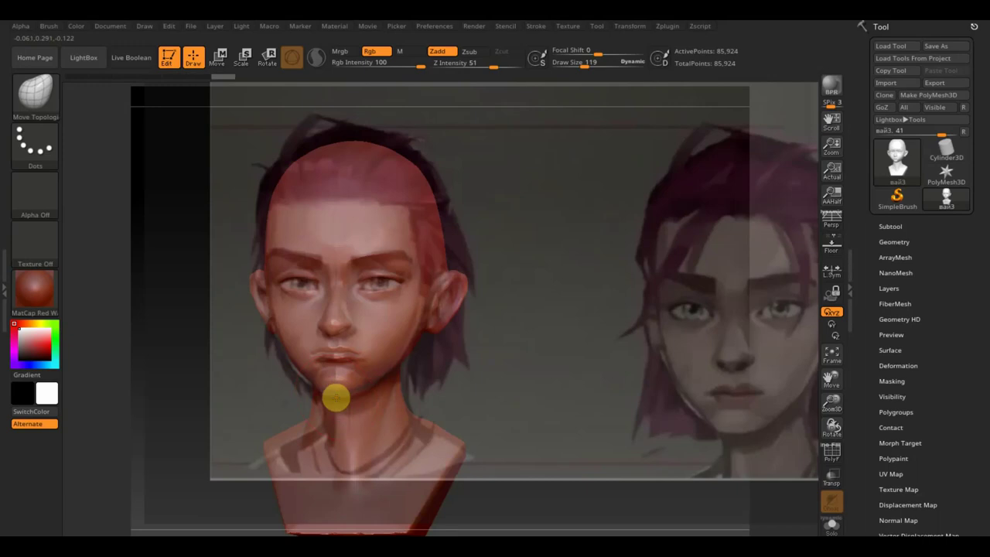
drag(341, 391, 341, 391)
key(shift+z)
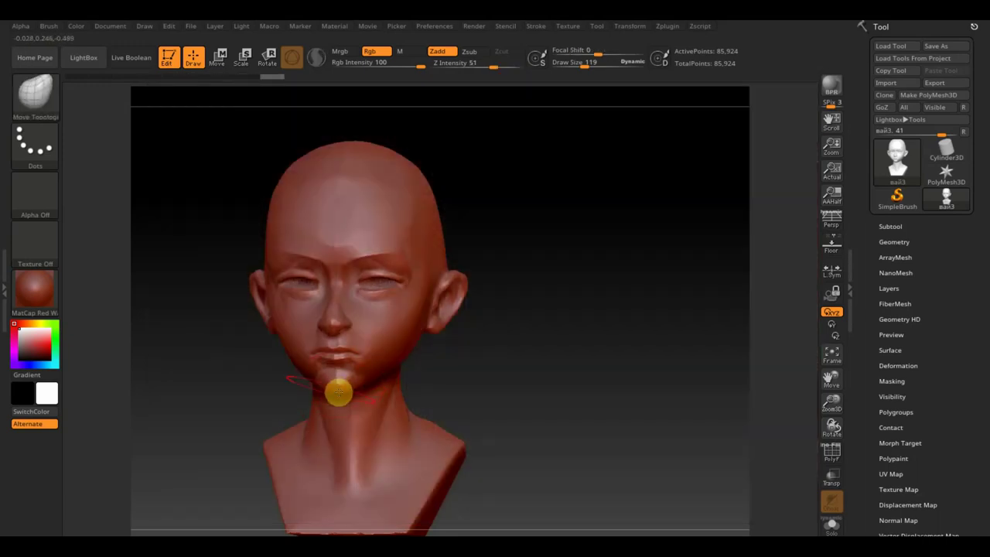
drag(338, 389, 323, 385)
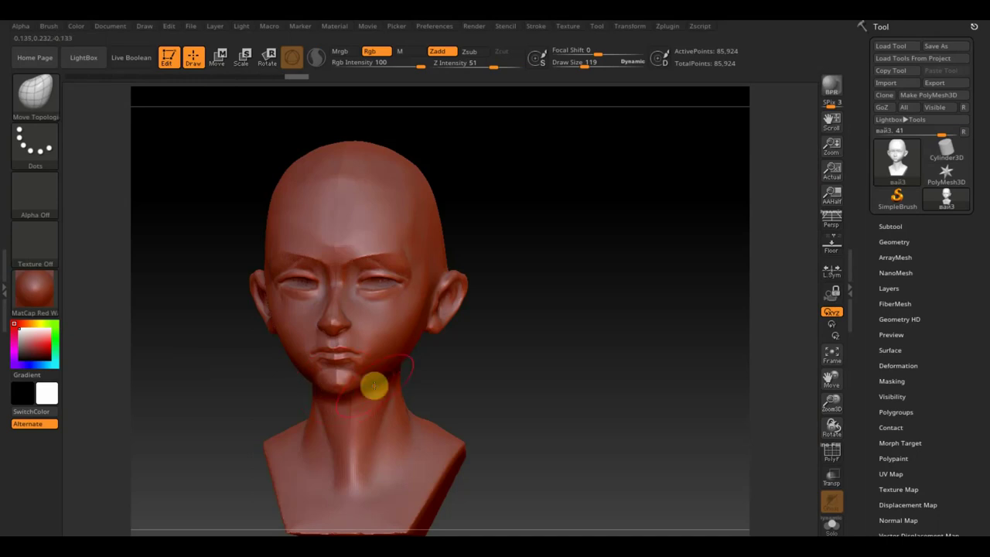
click(891, 226)
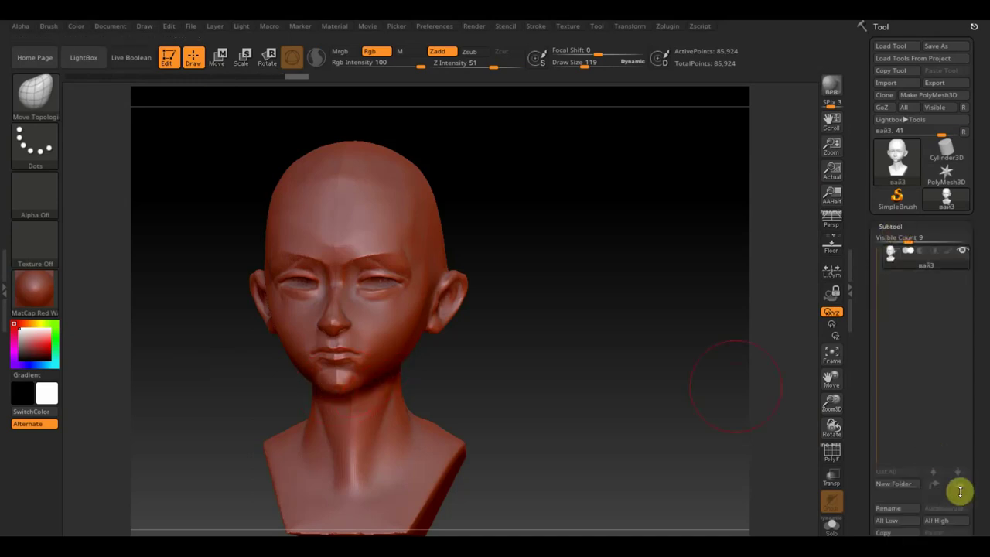
- Apply Mirror And Weld from Geometry > Modify Topology to make the head symmetrical
drag(962, 490, 926, 395)
click(925, 393)
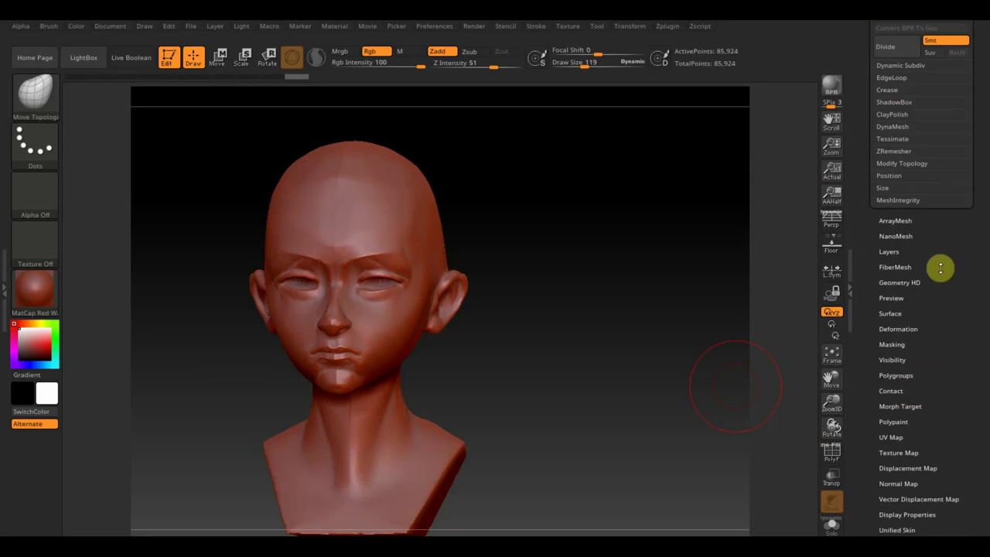
click(907, 164)
click(902, 198)
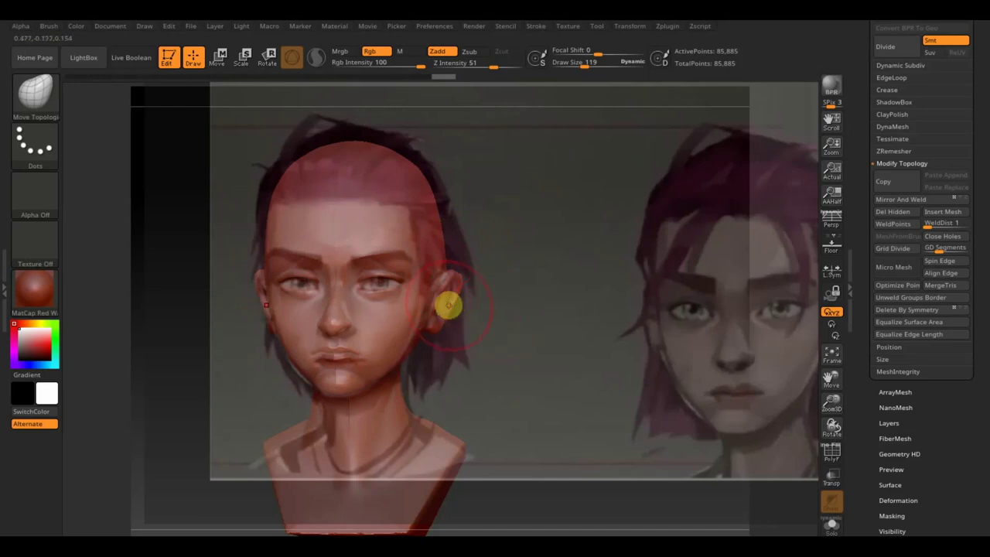
- Pull the ears outward with the Move brush and show the reference again
drag(449, 307, 471, 315)
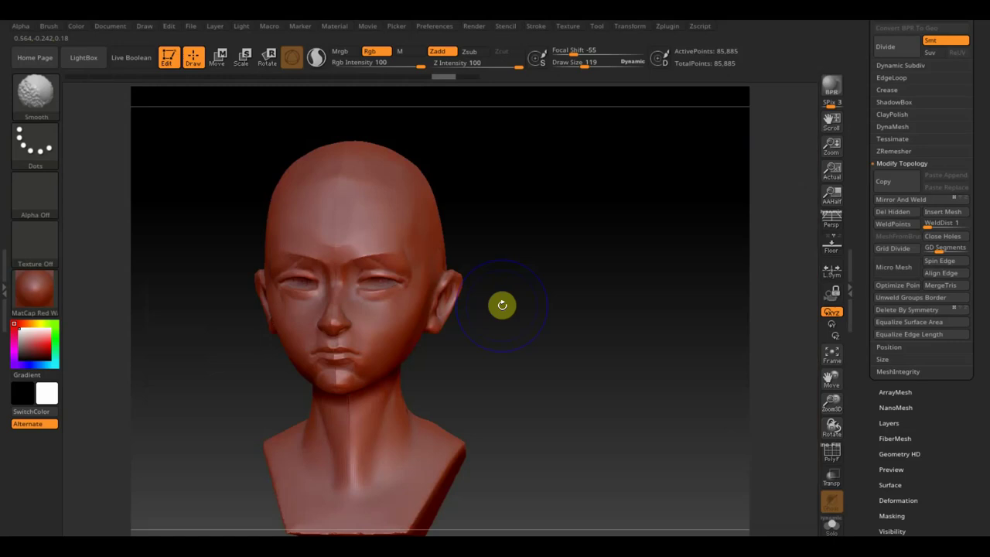
mouse_move(502, 305)
mouse_down()
mouse_move(464, 314)
mouse_move(531, 309)
mouse_up()
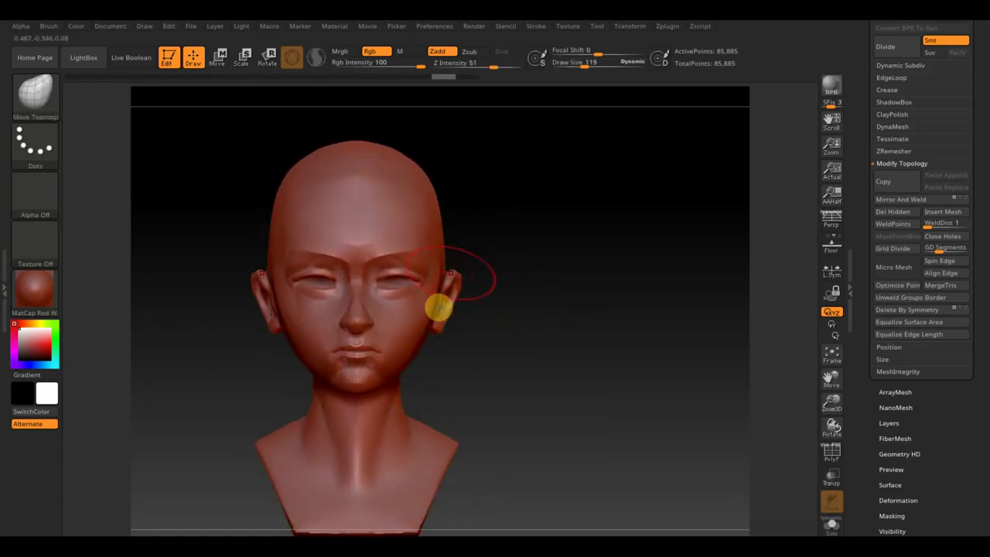
drag(463, 306, 566, 323)
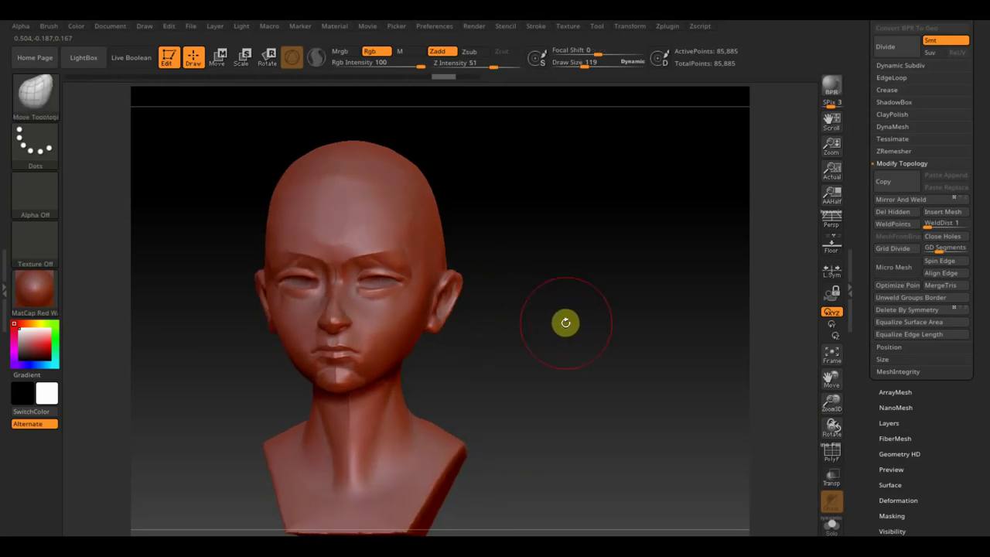
key(shift+z)
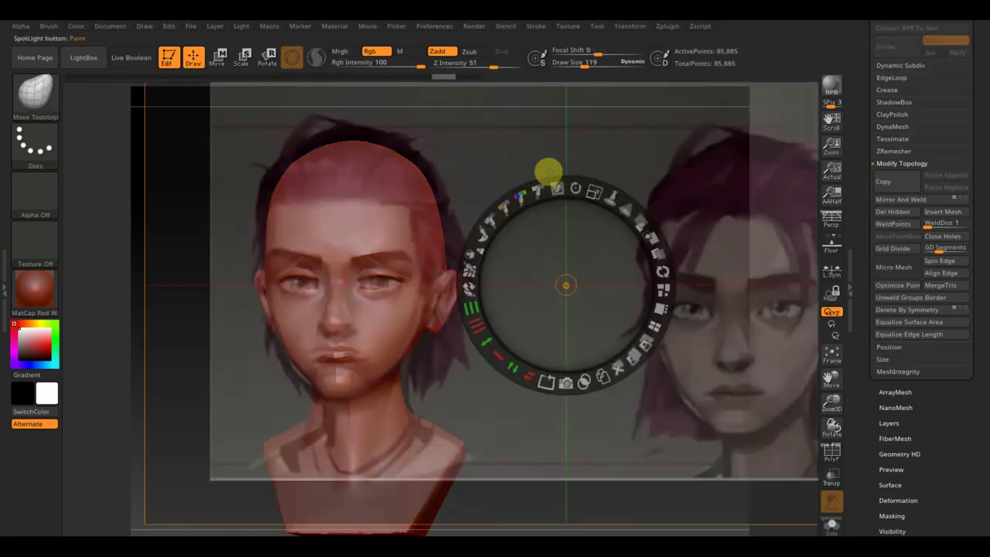
- Paint both eyes darker with the Standard brush, Rgb on and Zadd off
key(z)
click(59, 91)
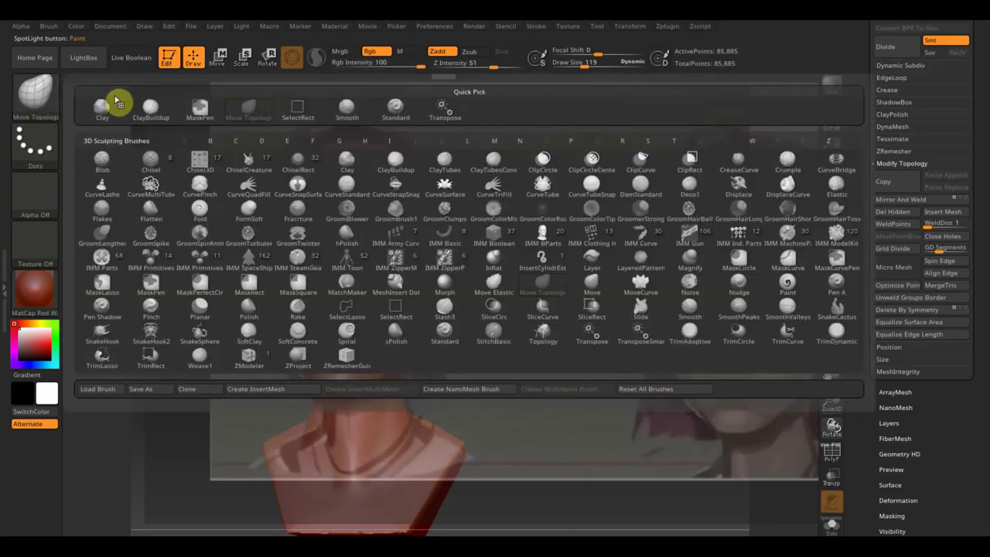
click(345, 116)
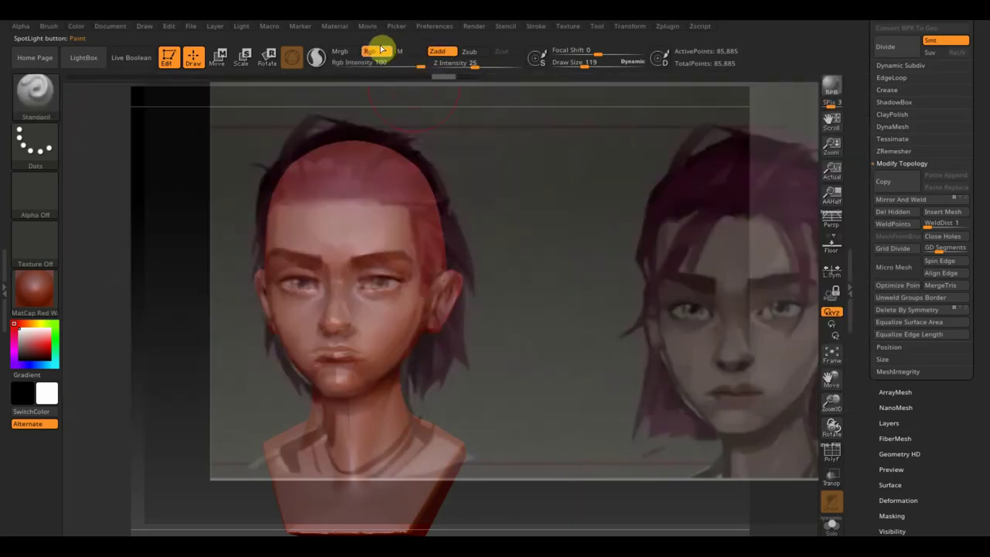
click(376, 51)
click(449, 54)
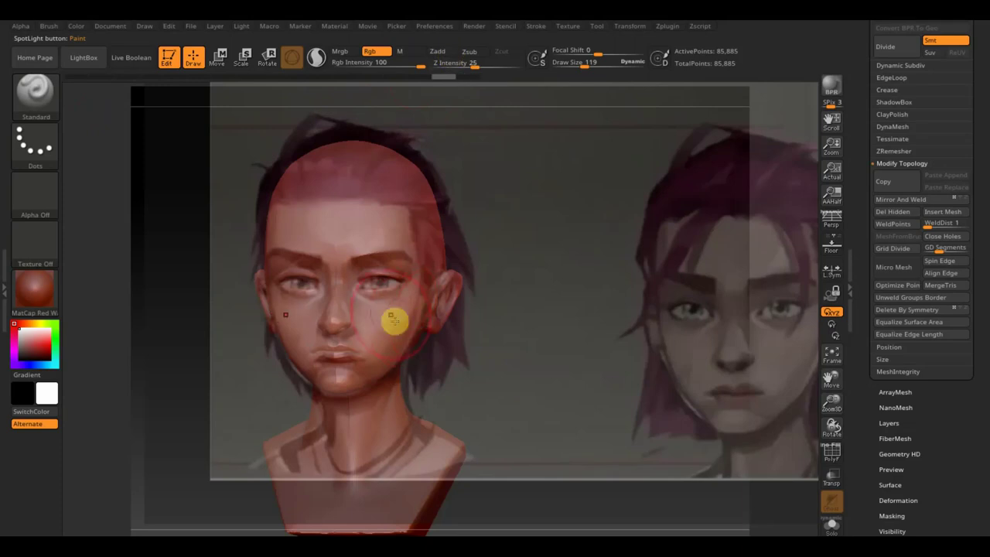
mouse_move(380, 280)
mouse_down()
mouse_move(367, 259)
mouse_move(343, 309)
mouse_move(366, 310)
mouse_move(347, 358)
mouse_move(402, 311)
mouse_move(397, 343)
mouse_move(425, 217)
mouse_move(361, 165)
mouse_move(402, 168)
mouse_move(444, 299)
mouse_move(443, 322)
mouse_move(398, 365)
mouse_move(369, 438)
mouse_move(414, 414)
mouse_move(376, 475)
mouse_move(442, 449)
mouse_move(397, 513)
mouse_move(412, 526)
mouse_up()
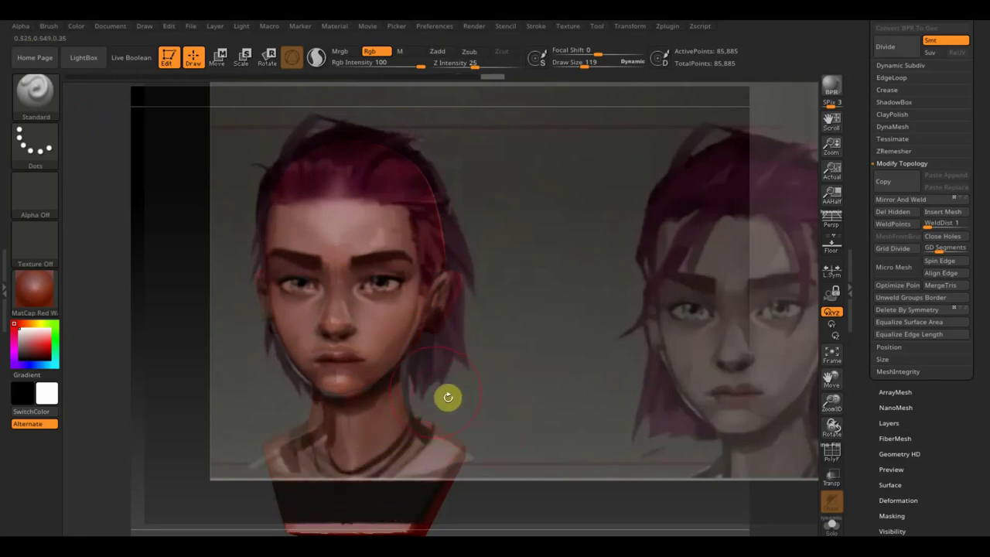
- Nudge the Spotlight reference slightly right and reduce the draw size to 39
key(shift+z)
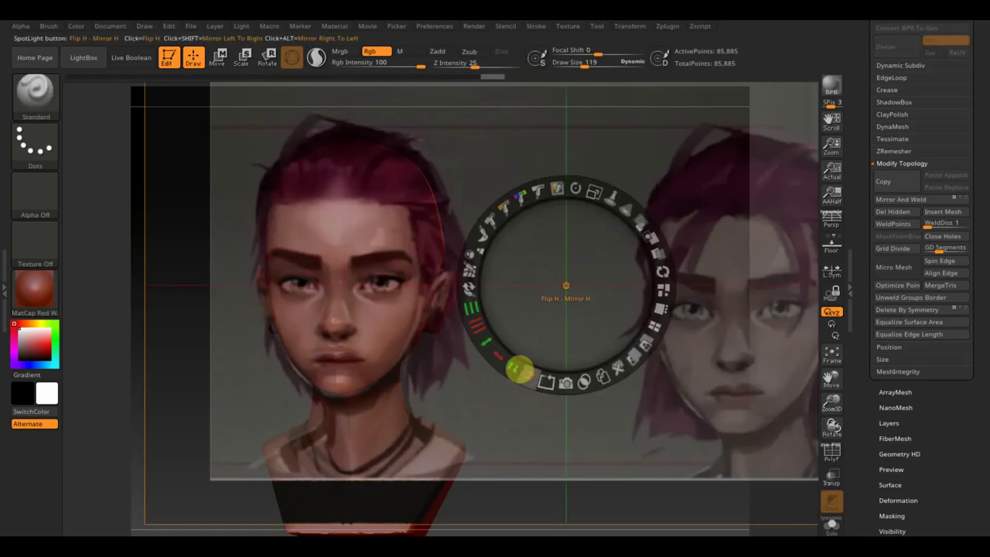
drag(586, 336, 583, 332)
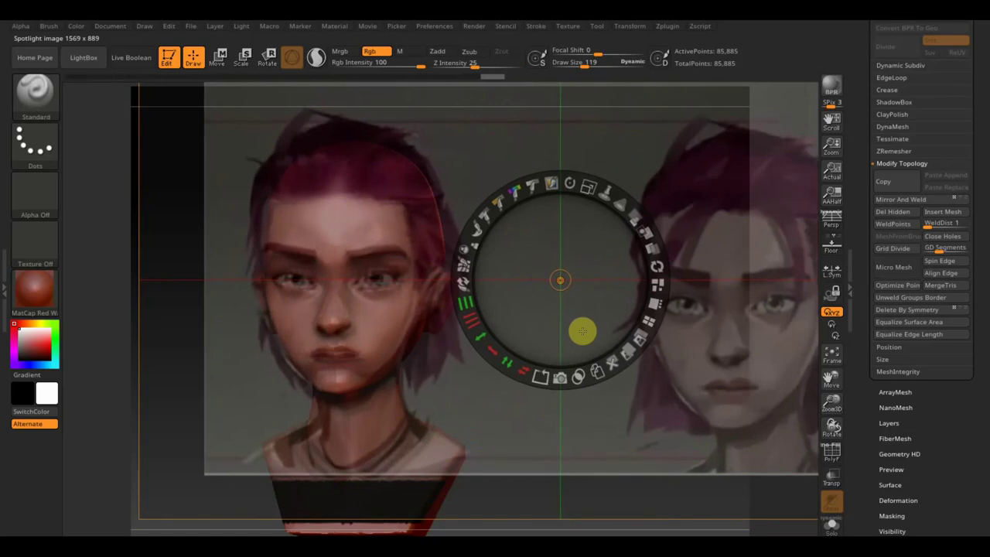
key(z)
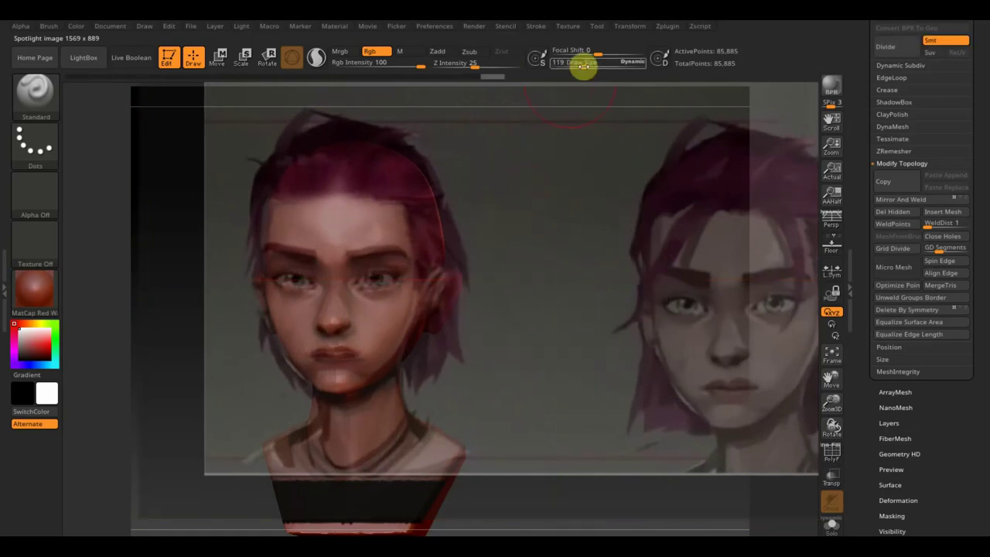
drag(584, 67, 572, 66)
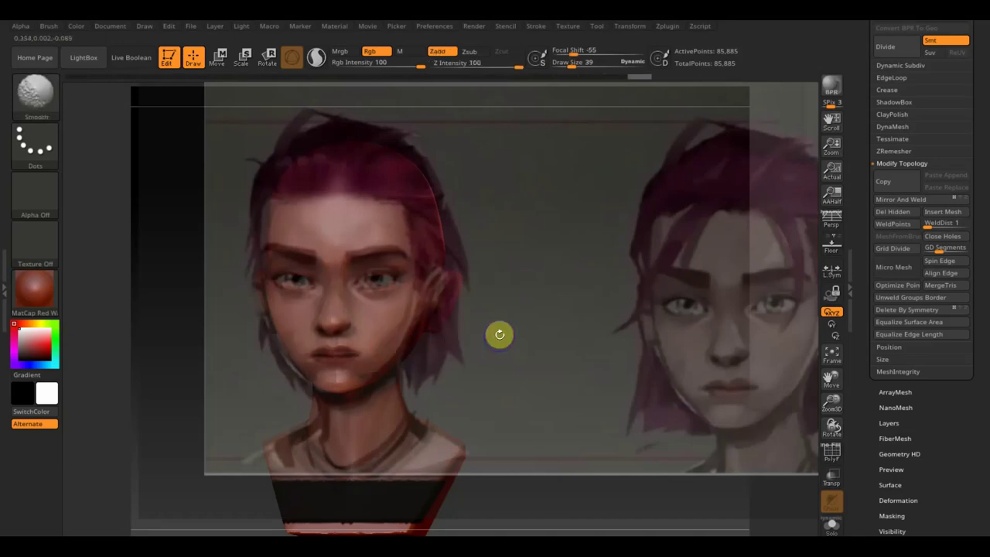
key(shift+z)
drag(509, 319, 515, 319)
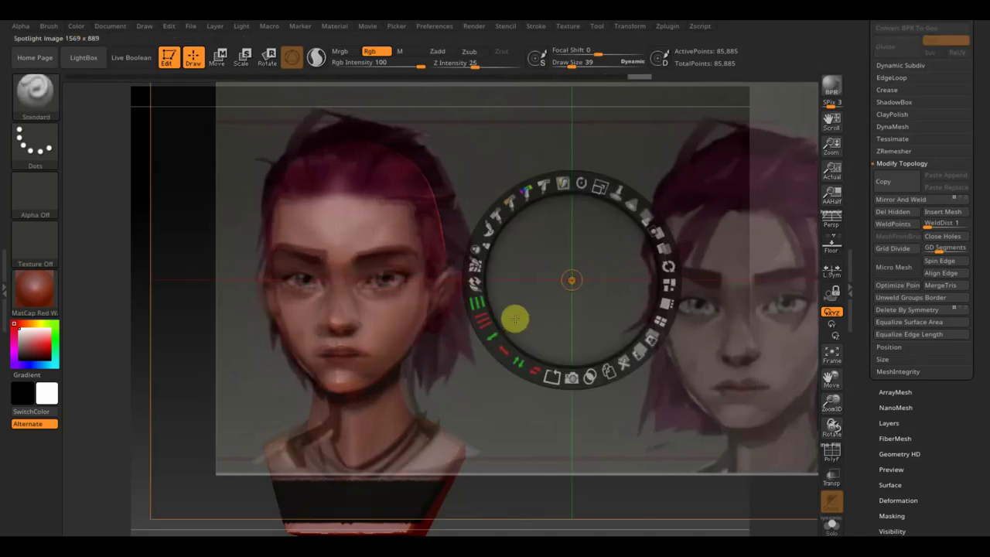
key(z)
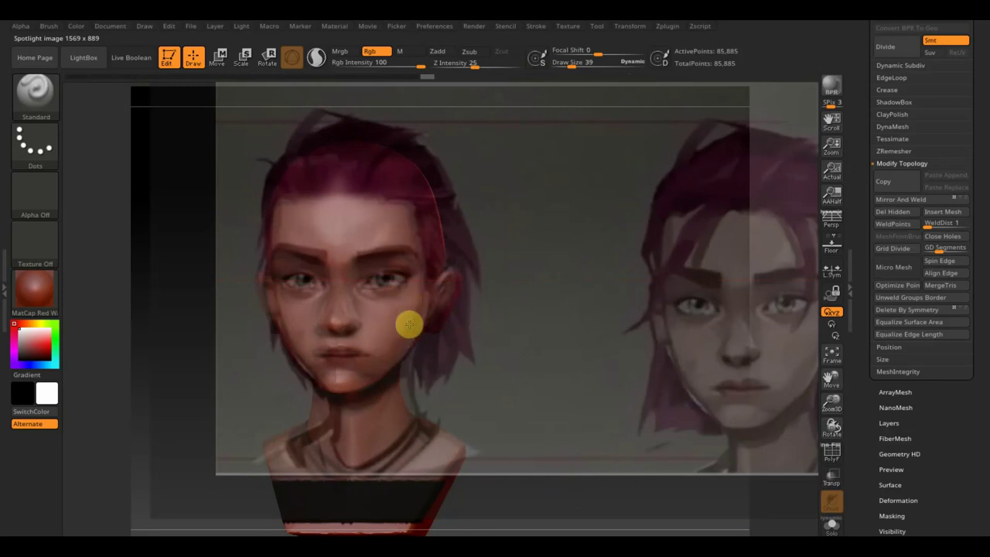
- Hide the reference and apply the SketchShaded material to the head
key(shift+z)
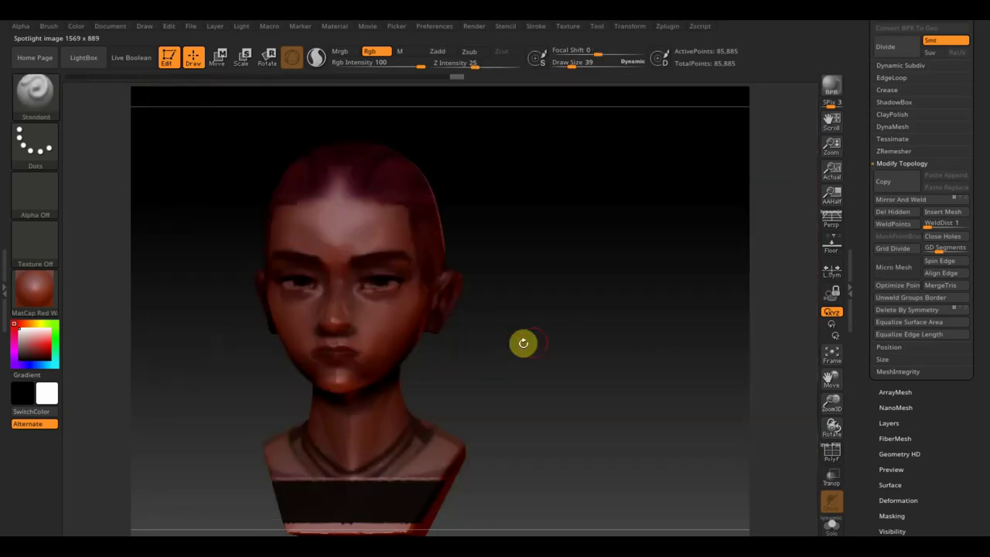
click(47, 298)
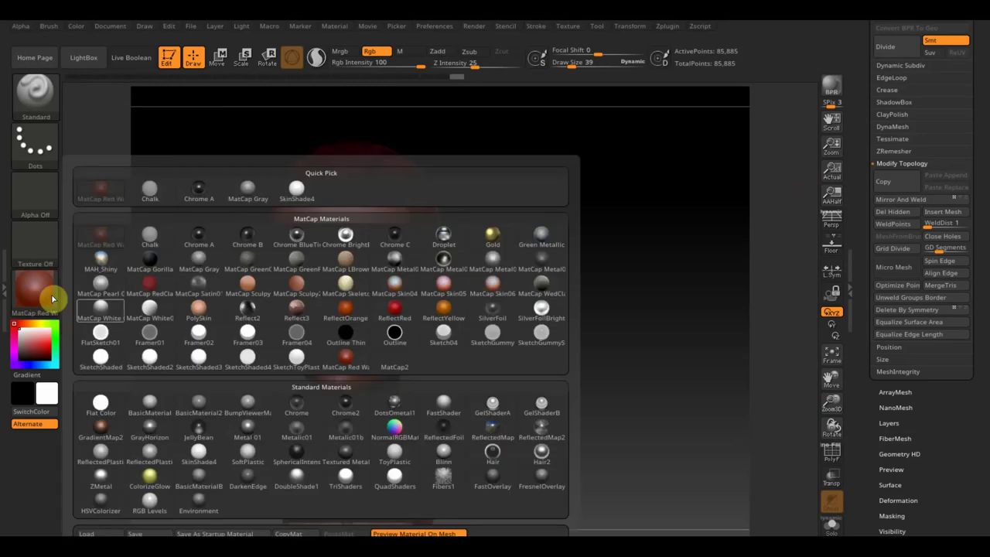
click(121, 354)
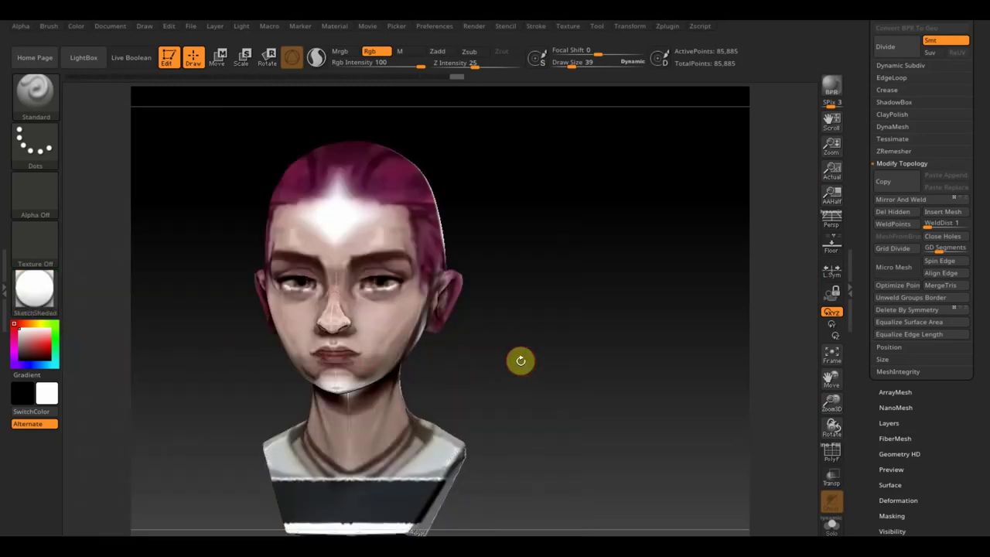
mouse_move(519, 359)
mouse_down()
mouse_move(519, 369)
mouse_move(482, 364)
mouse_move(510, 347)
mouse_move(644, 343)
mouse_up()
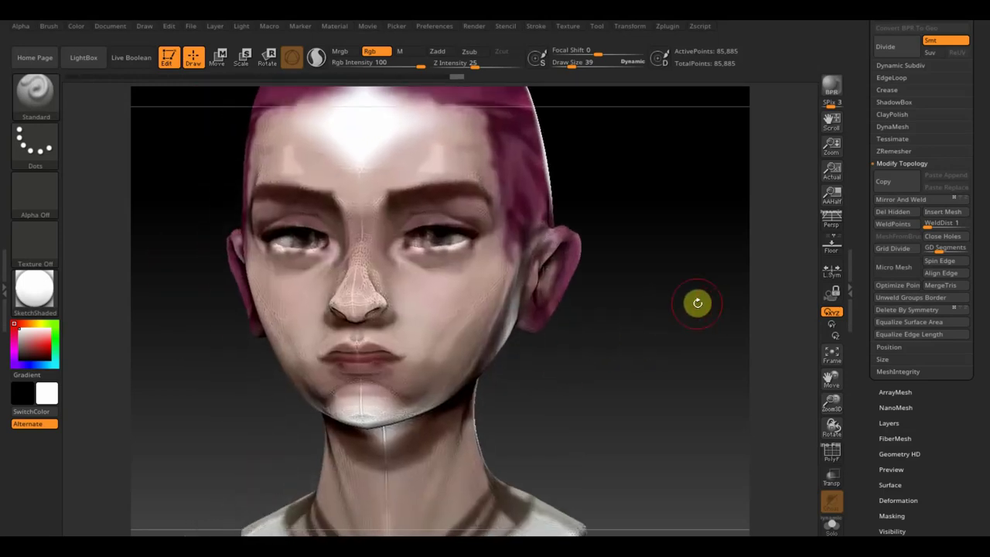
- Subdivide to 515,300 points, smooth the nose tip, and bring the reference back
key(ctrl+d)
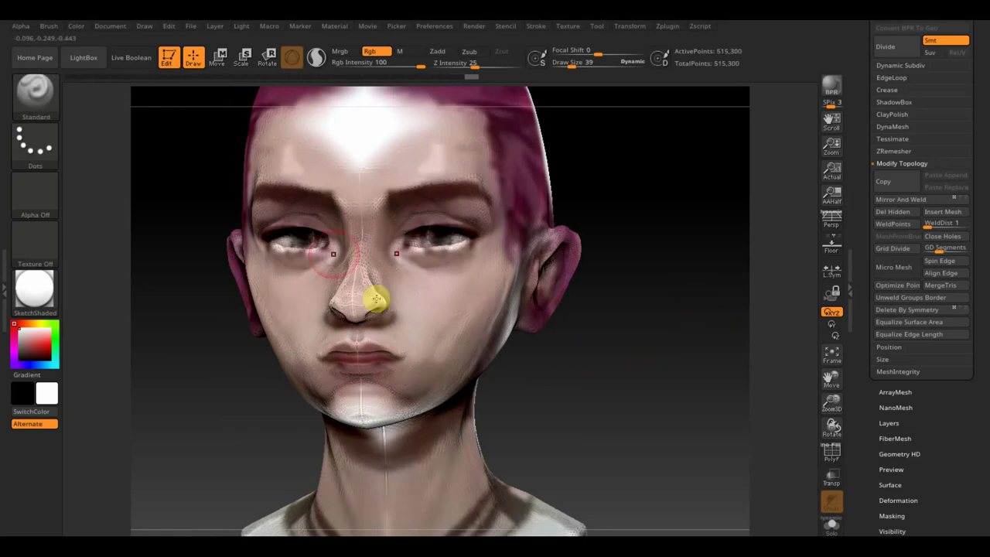
key(shift)
shift+drag(371, 270, 382, 294)
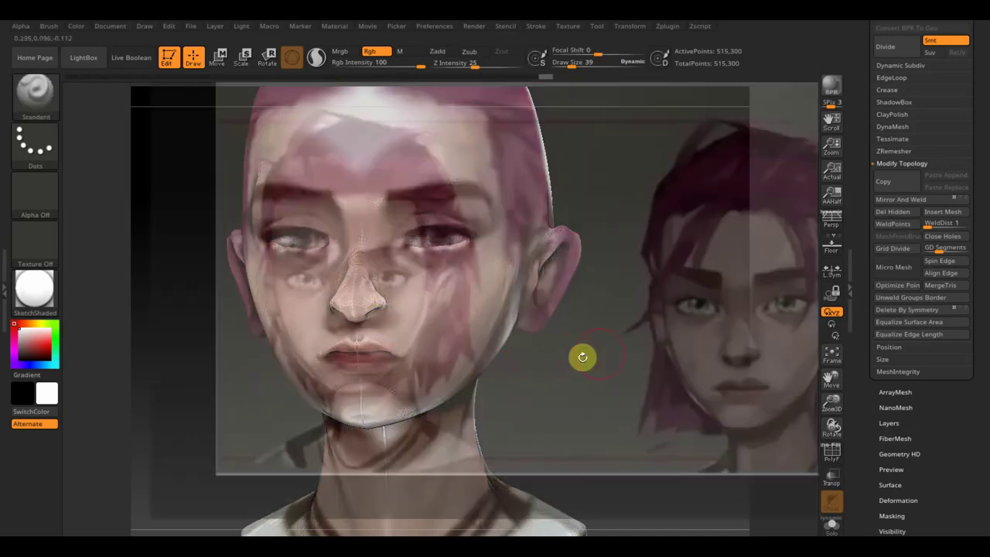
key(shift+z)
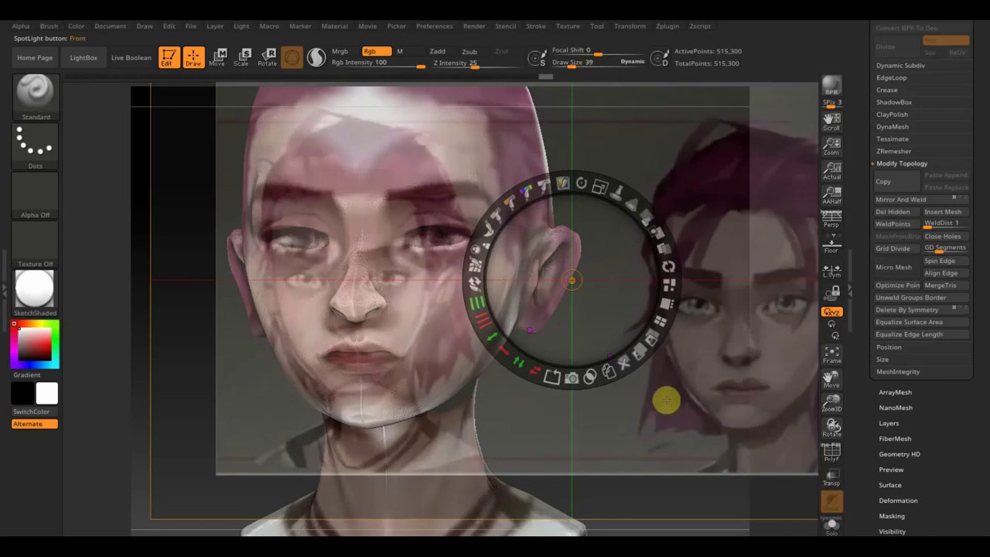
- Rotate and zoom the head to compare it against the reference from several angles
key(z)
mouse_move(676, 451)
mouse_down()
mouse_move(618, 420)
mouse_move(561, 354)
mouse_move(550, 360)
mouse_move(624, 366)
mouse_move(559, 369)
mouse_move(574, 372)
mouse_up()
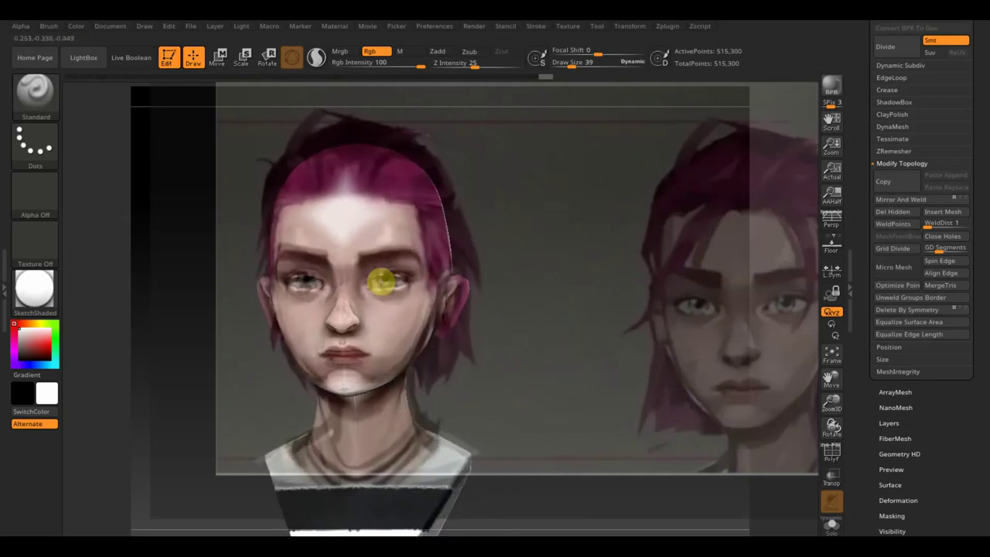
drag(535, 325, 453, 294)
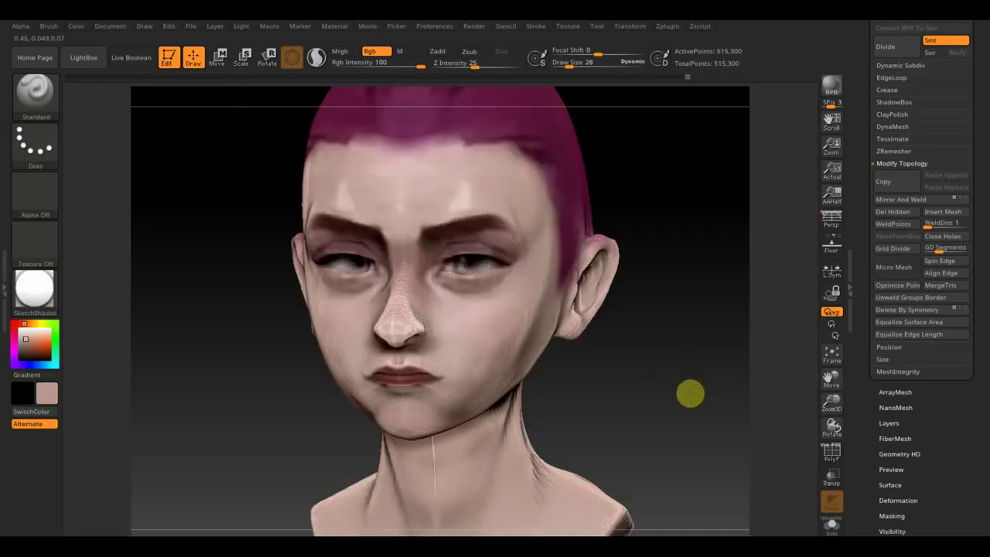
mouse_move(690, 393)
alt+mouse_down()
mouse_move(669, 353)
mouse_move(642, 376)
alt+mouse_up()
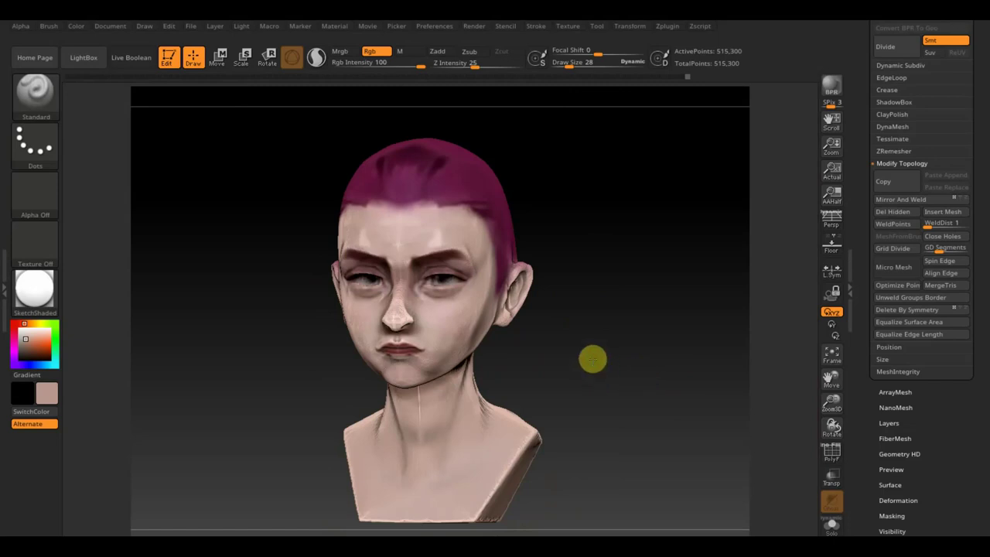
- Switch to the Move Topological brush and enlarge it to about 114
mouse_move(592, 358)
mouse_down()
mouse_move(612, 369)
mouse_move(498, 349)
mouse_up()
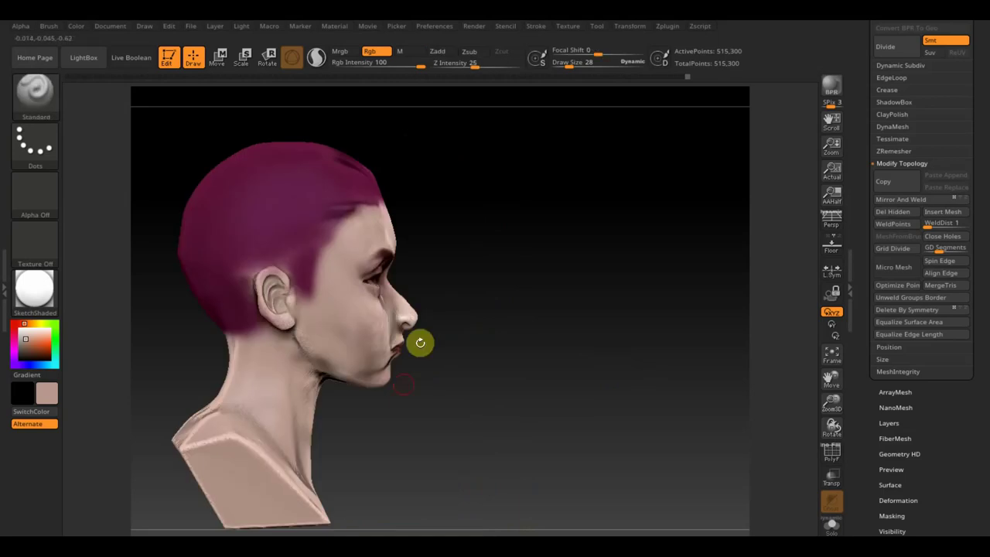
click(47, 101)
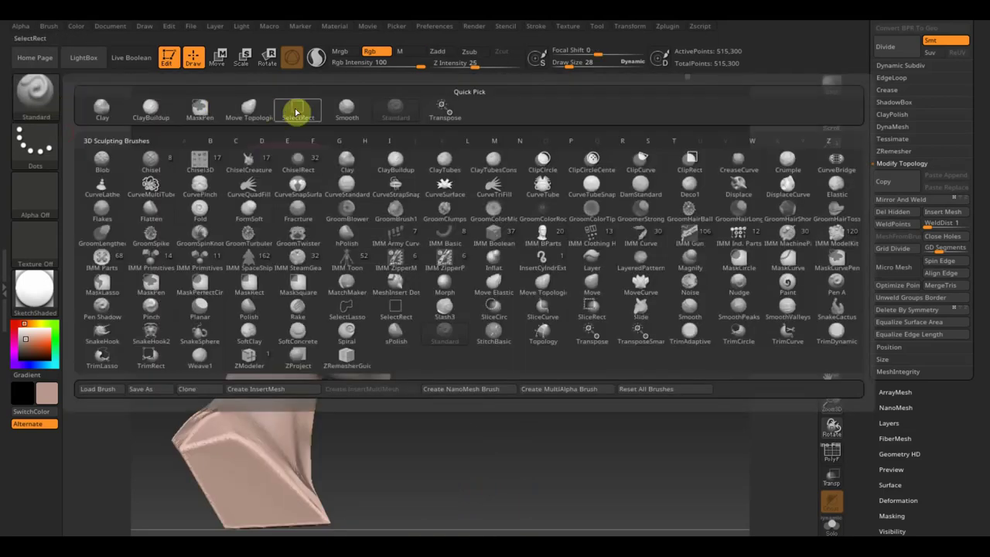
click(248, 109)
drag(550, 67, 584, 68)
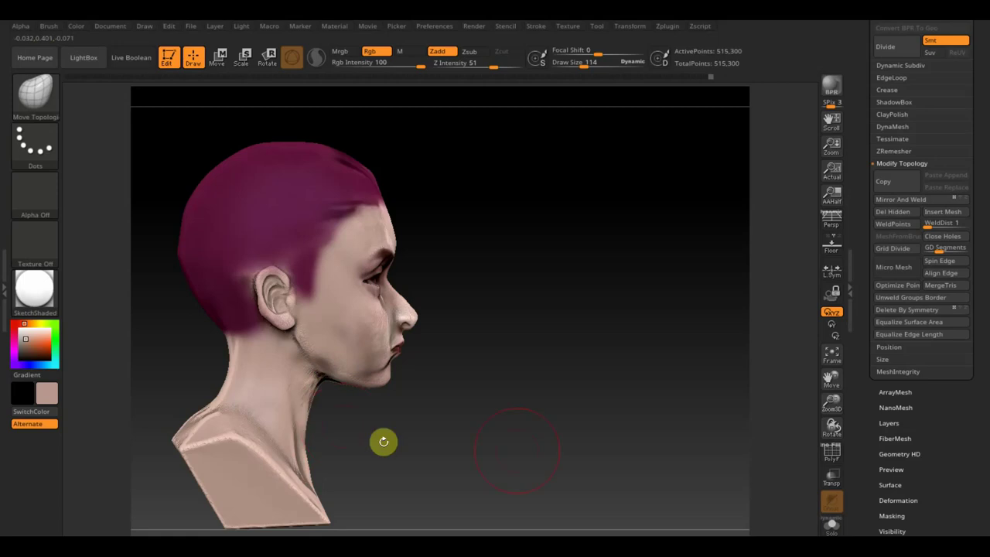
- Smooth the side of the neck and the lower lip, shrinking the brush to about 23
drag(382, 441, 481, 451)
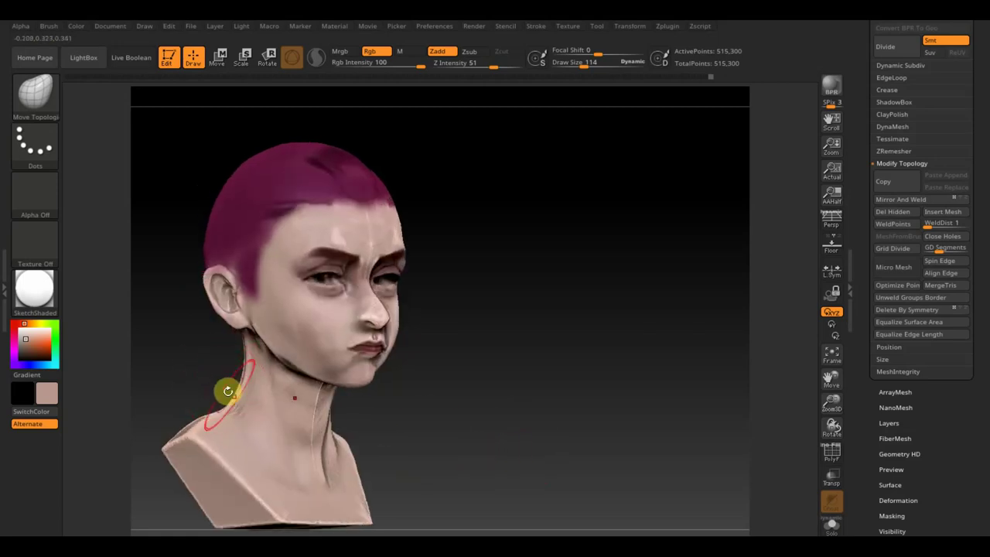
key(shift)
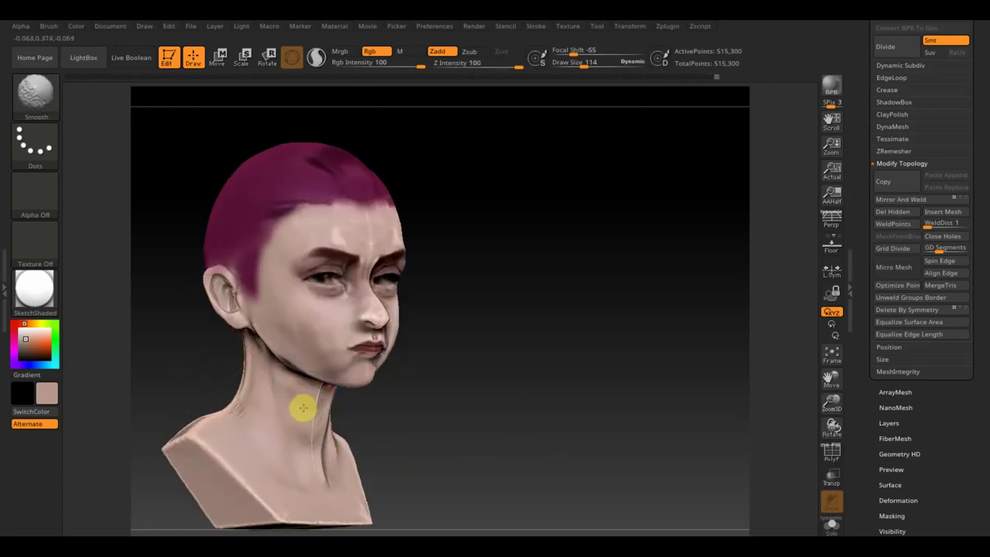
shift+drag(292, 416, 338, 414)
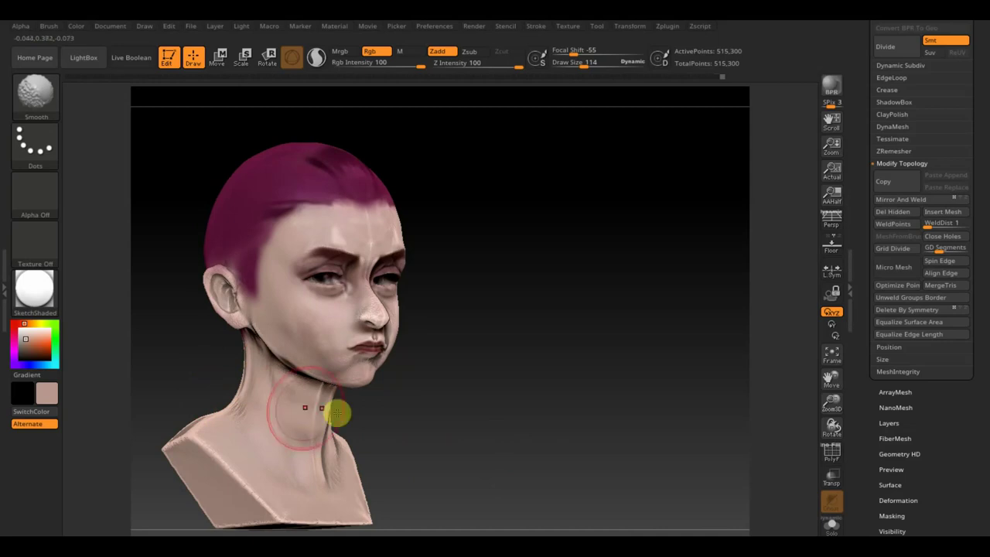
mouse_move(410, 418)
mouse_down()
mouse_move(442, 420)
mouse_move(429, 426)
mouse_move(417, 419)
mouse_move(456, 399)
mouse_up()
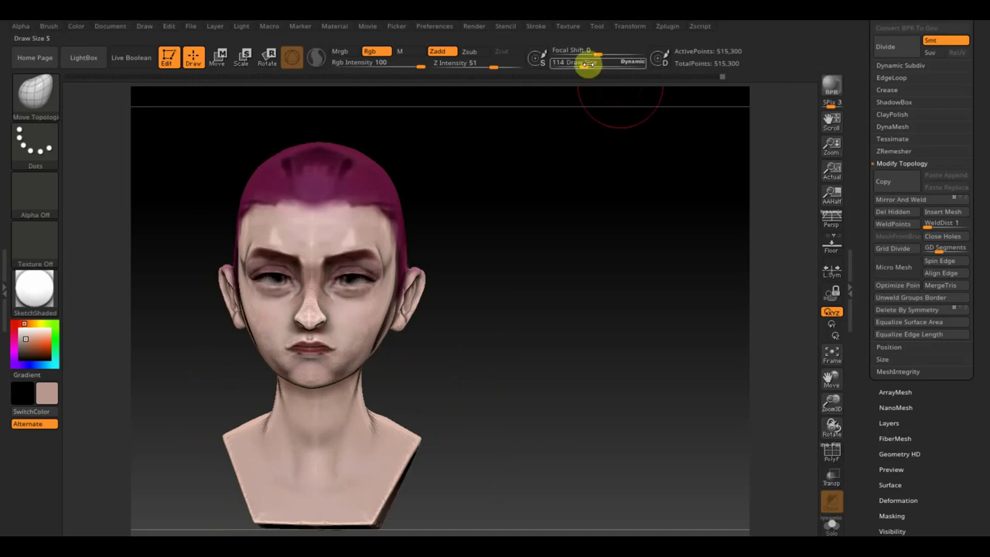
drag(588, 64, 571, 66)
mouse_move(535, 338)
alt+mouse_down()
mouse_move(523, 329)
mouse_move(657, 449)
mouse_move(634, 423)
mouse_move(604, 435)
alt+mouse_up()
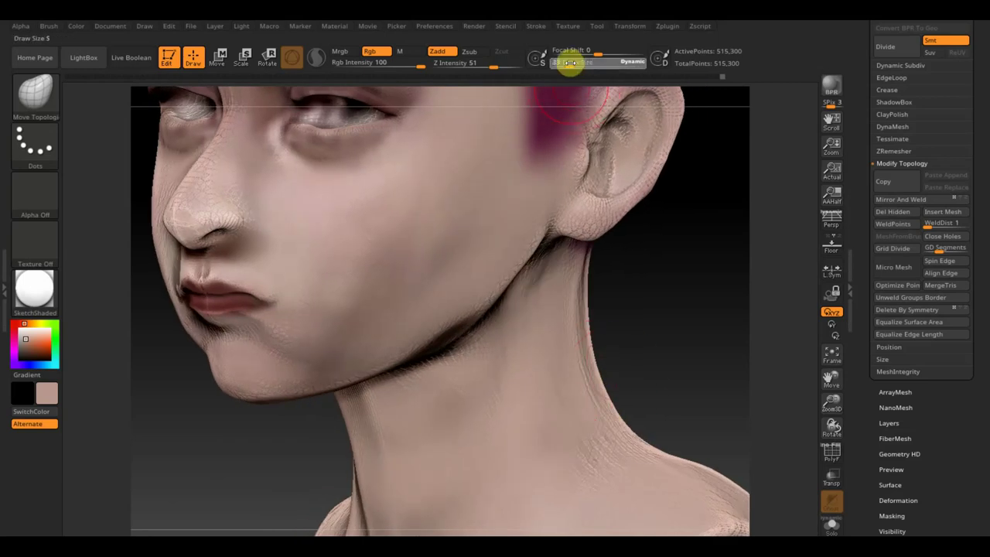
drag(569, 62, 565, 62)
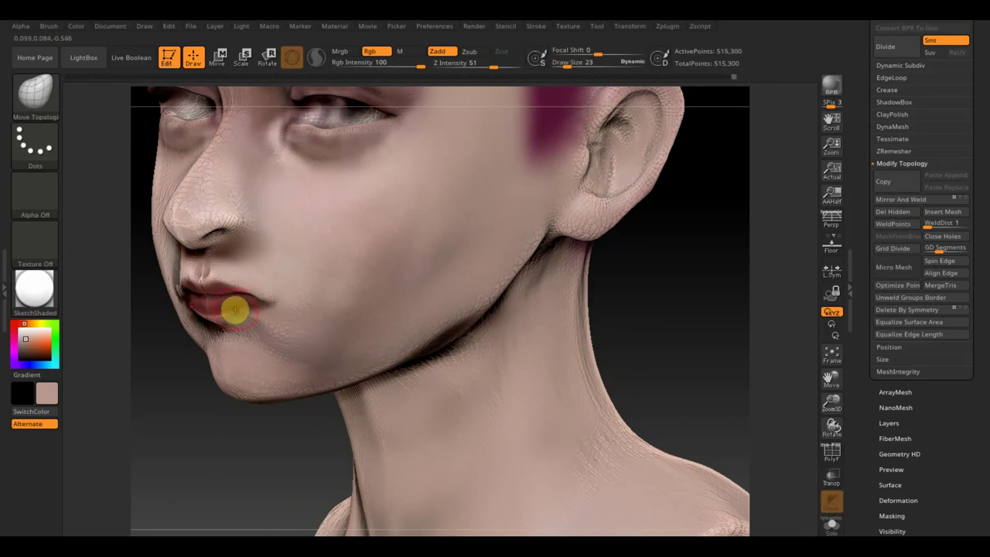
mouse_move(215, 442)
mouse_down()
mouse_move(222, 457)
mouse_move(255, 444)
mouse_up()
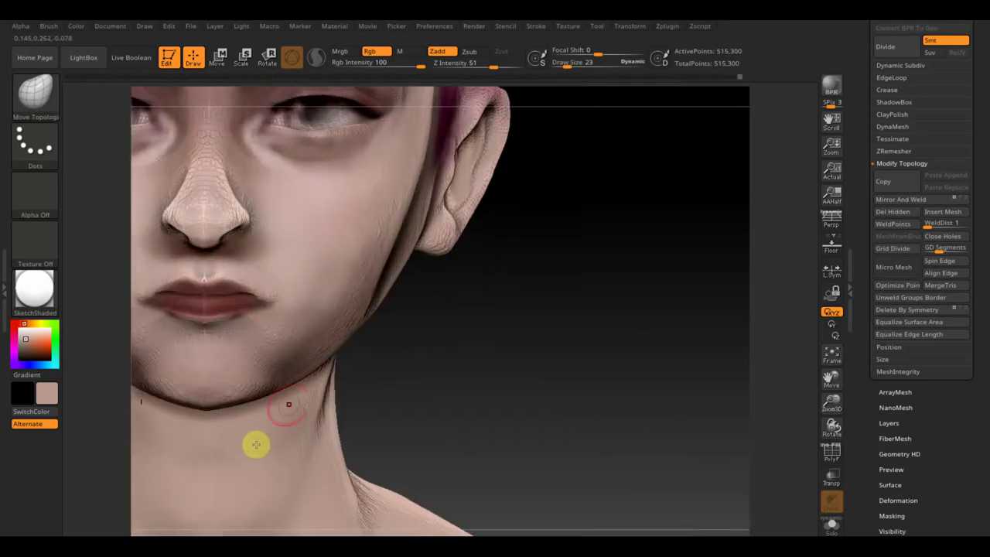
- At Draw Size 36, pull the lip-corner crease upward, then return to a near-frontal view
mouse_move(438, 338)
mouse_down()
mouse_move(519, 338)
mouse_move(524, 294)
mouse_move(557, 332)
mouse_move(511, 348)
mouse_move(255, 325)
mouse_up()
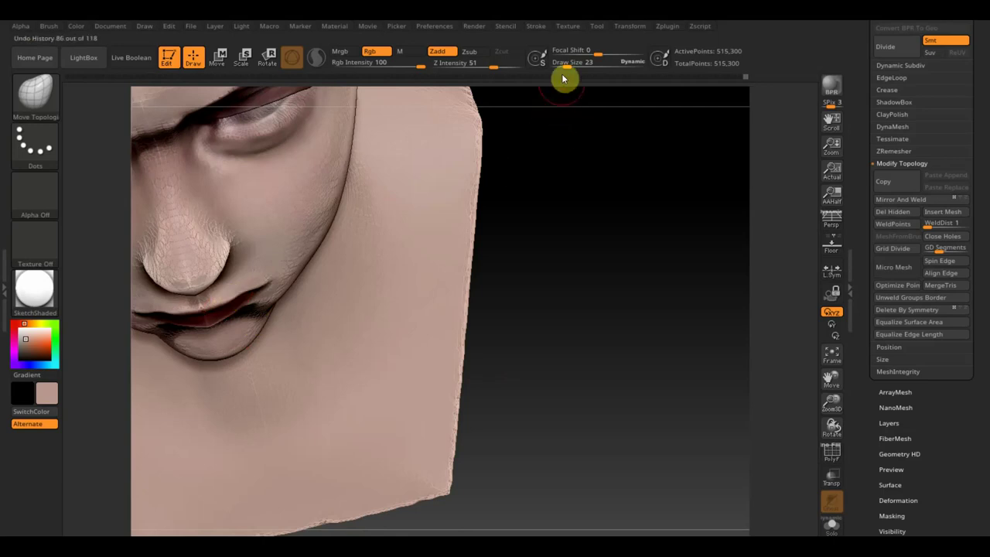
drag(564, 66, 571, 67)
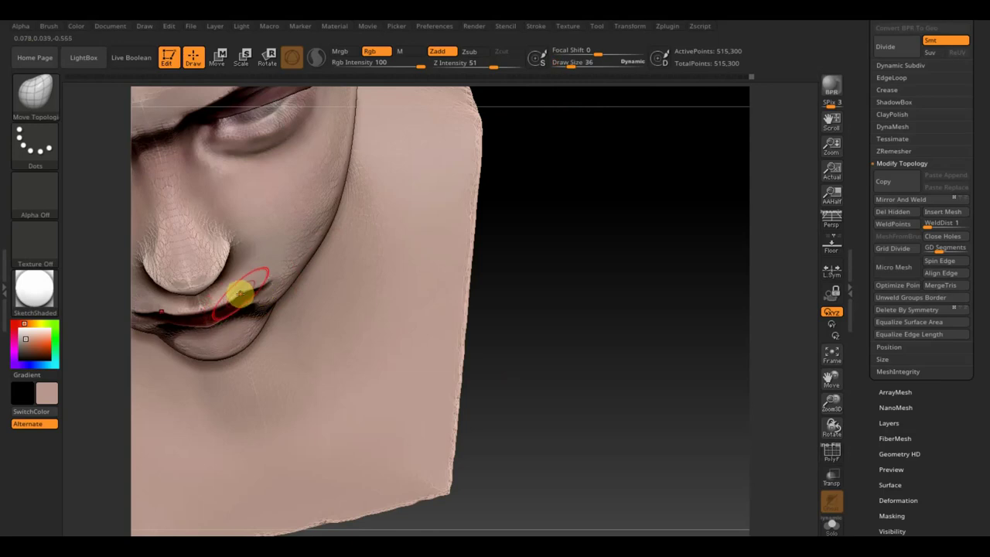
drag(258, 293, 269, 286)
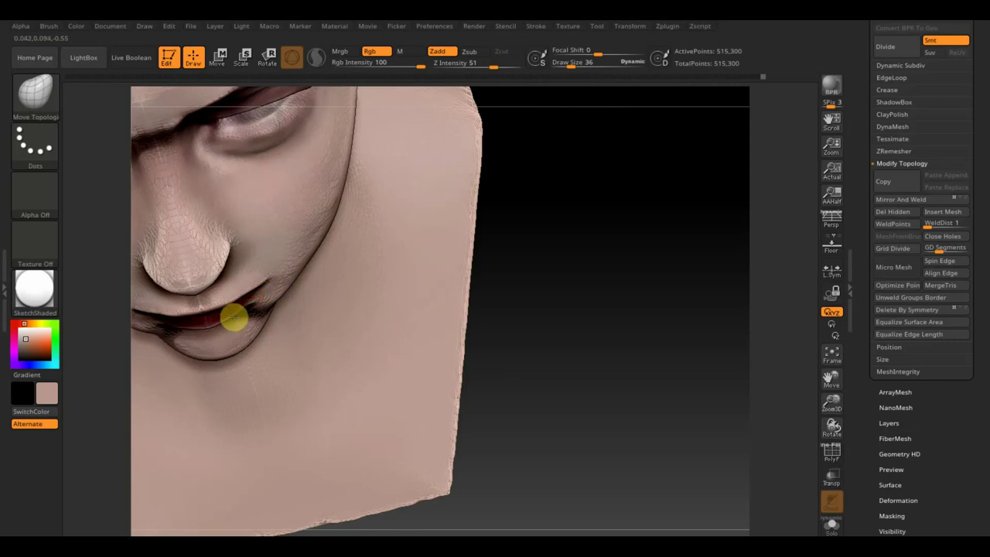
drag(500, 327, 578, 248)
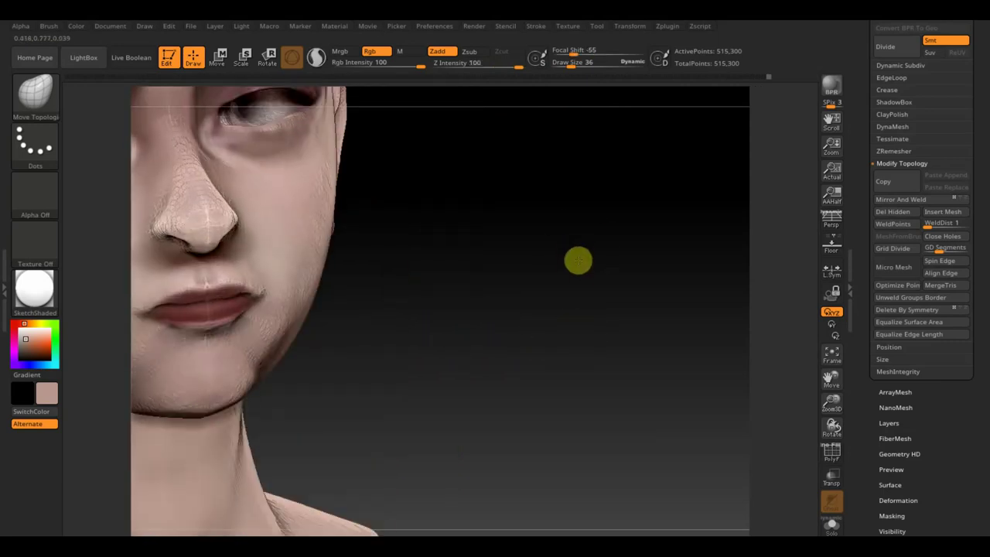
- In side profile, lift the nose tip upward with Draw Size 73
ctrl+right_drag(534, 347, 498, 239)
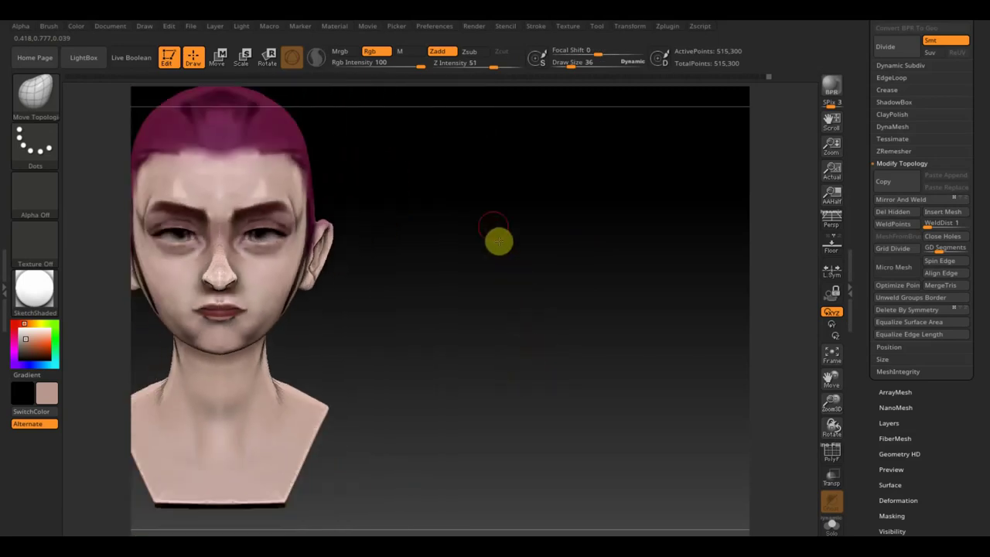
mouse_move(478, 313)
alt+mouse_down()
mouse_move(581, 348)
mouse_move(563, 347)
alt+mouse_up()
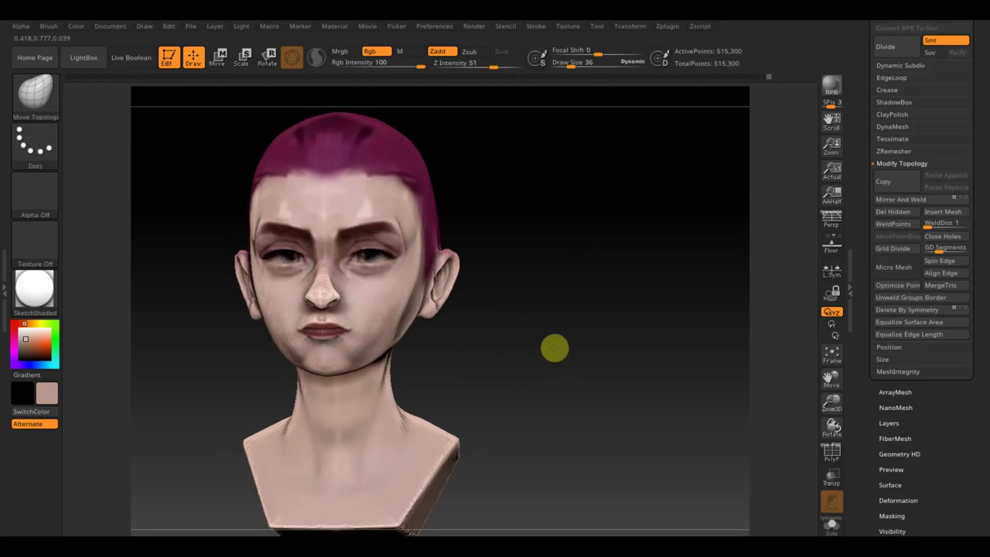
drag(553, 348, 535, 374)
mouse_move(358, 353)
alt+mouse_down()
mouse_move(281, 375)
mouse_move(305, 429)
alt+mouse_up()
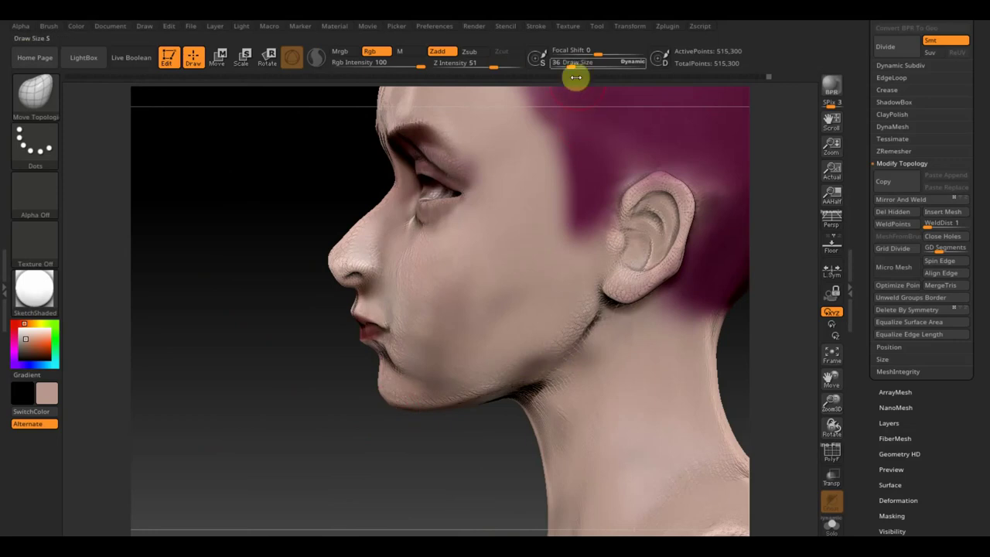
drag(577, 76, 574, 44)
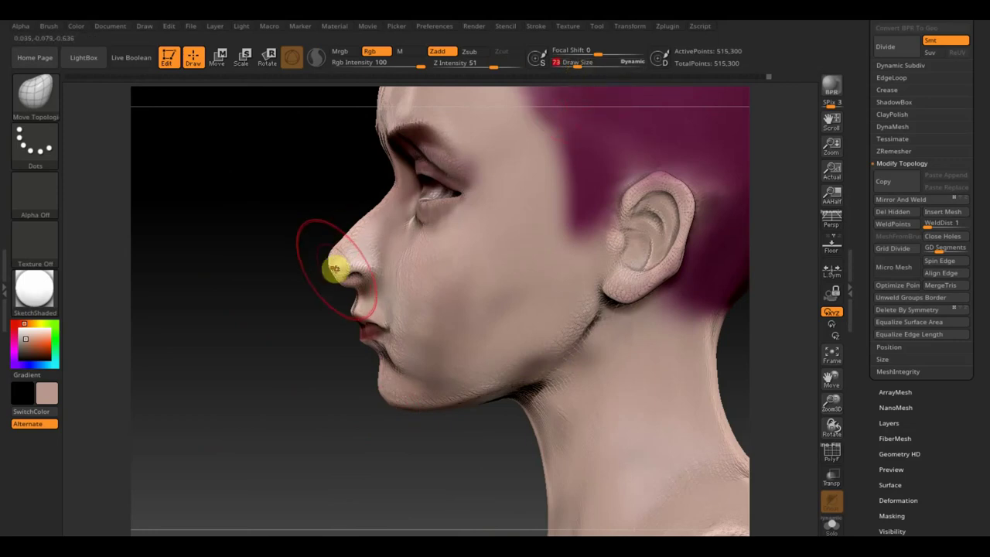
mouse_move(341, 269)
mouse_down()
mouse_move(339, 249)
mouse_move(348, 280)
mouse_up()
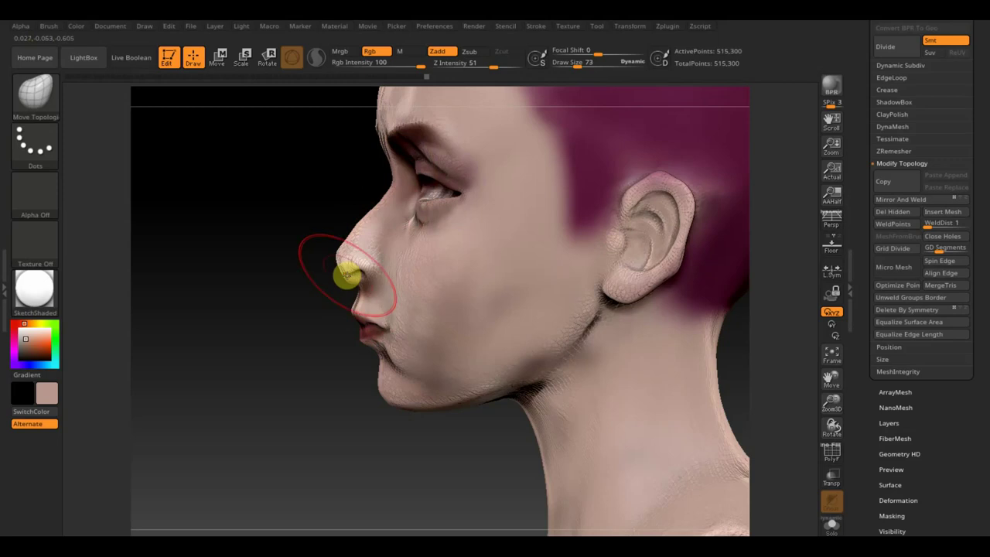
- Review the reshaped nose from three-quarter, profile and near-front views
mouse_move(239, 304)
mouse_down()
mouse_move(219, 221)
mouse_move(260, 255)
mouse_move(231, 248)
mouse_up()
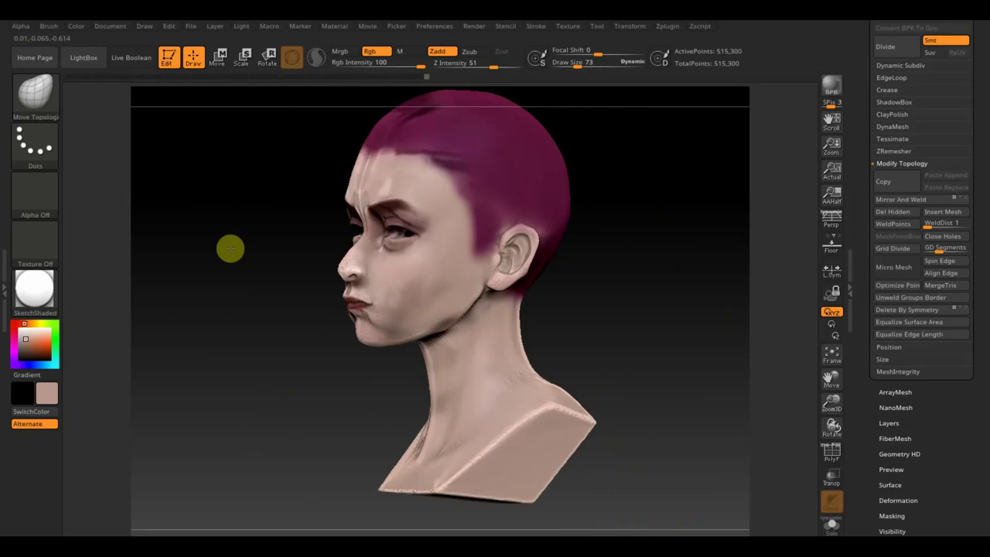
mouse_move(586, 298)
mouse_down()
mouse_move(652, 310)
mouse_move(603, 302)
mouse_move(627, 305)
mouse_move(708, 358)
mouse_move(508, 312)
mouse_move(580, 349)
mouse_move(529, 349)
mouse_move(524, 338)
mouse_up()
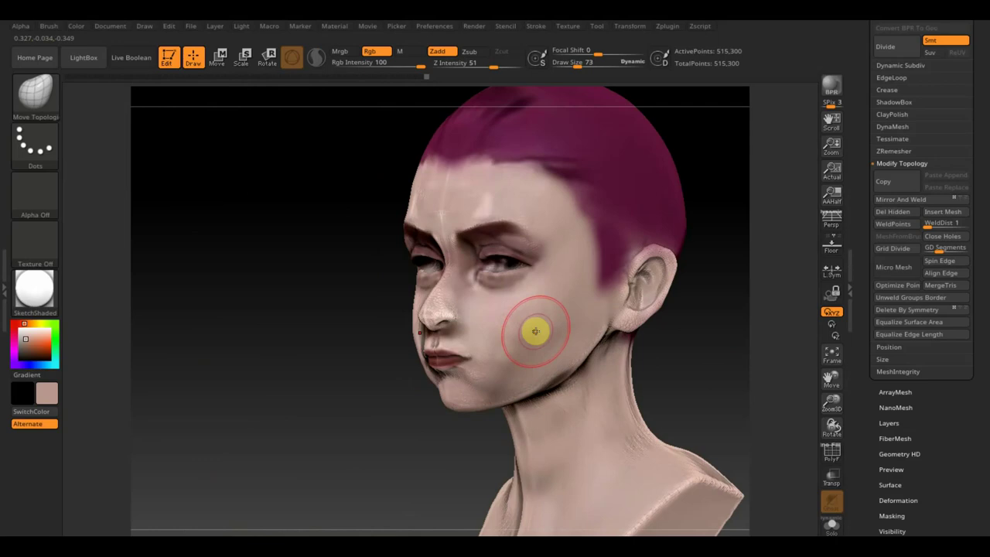
mouse_move(535, 331)
right_down()
mouse_move(702, 331)
mouse_move(659, 323)
right_up()
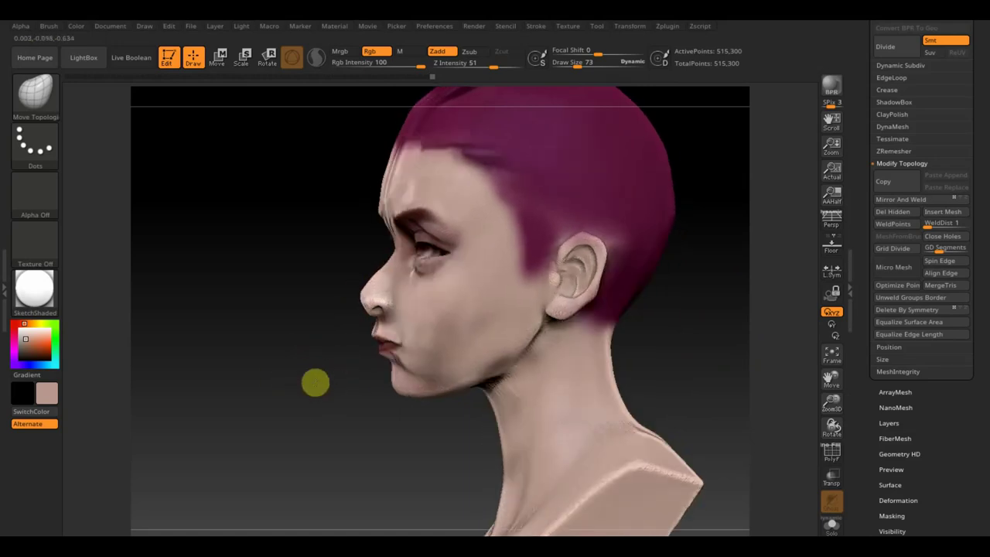
drag(349, 383, 652, 408)
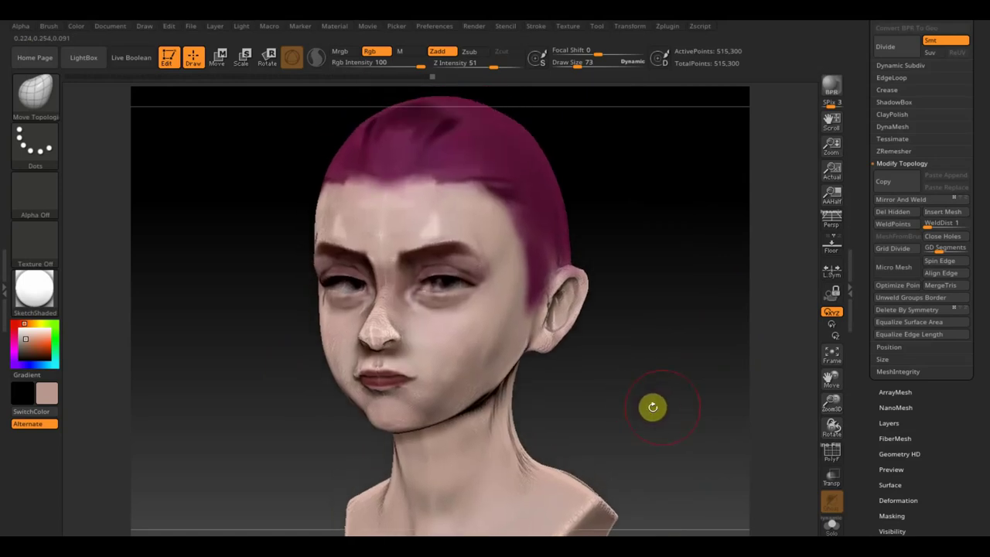
- Preview a BPR render, clear it, and square the head to a front view
click(837, 87)
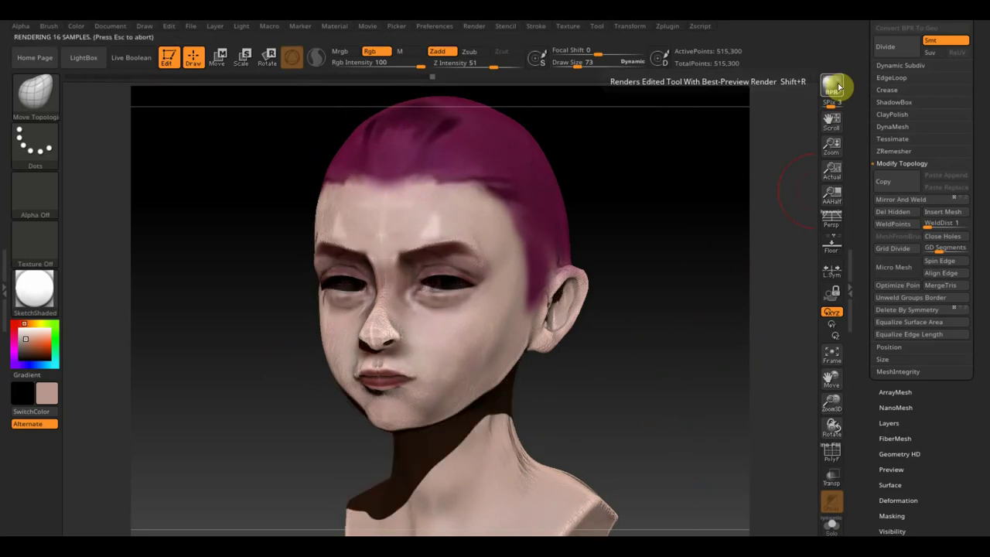
click(666, 278)
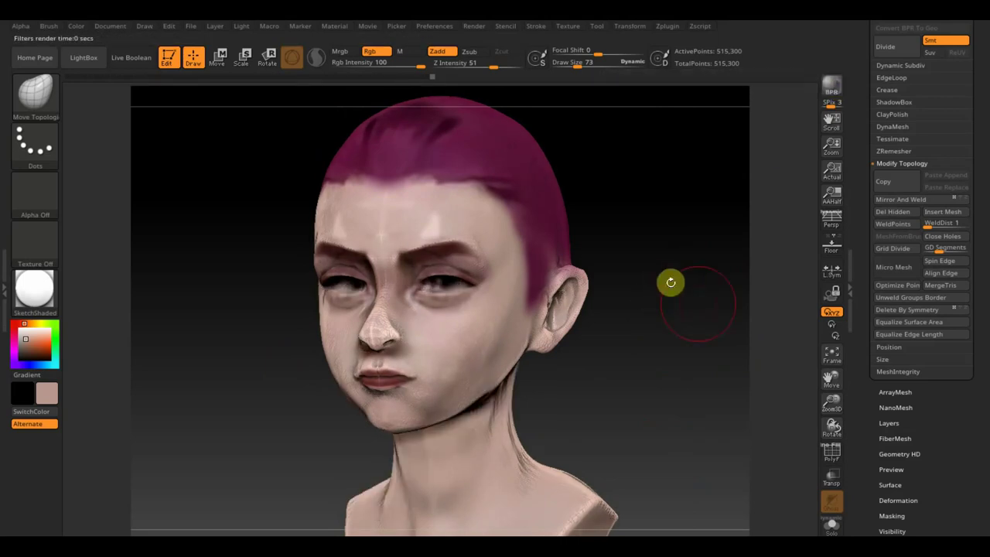
shift+drag(671, 283, 698, 317)
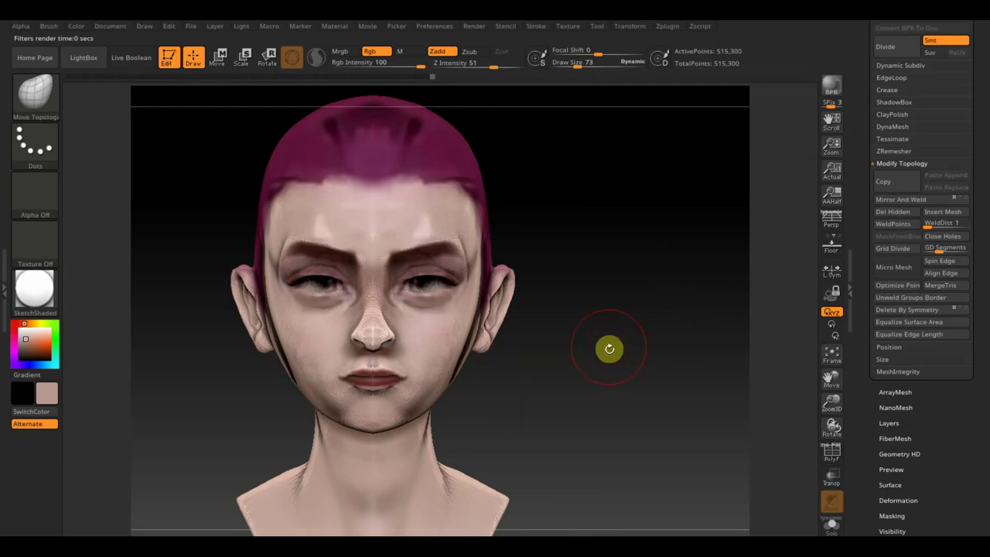
alt+drag(609, 349, 660, 338)
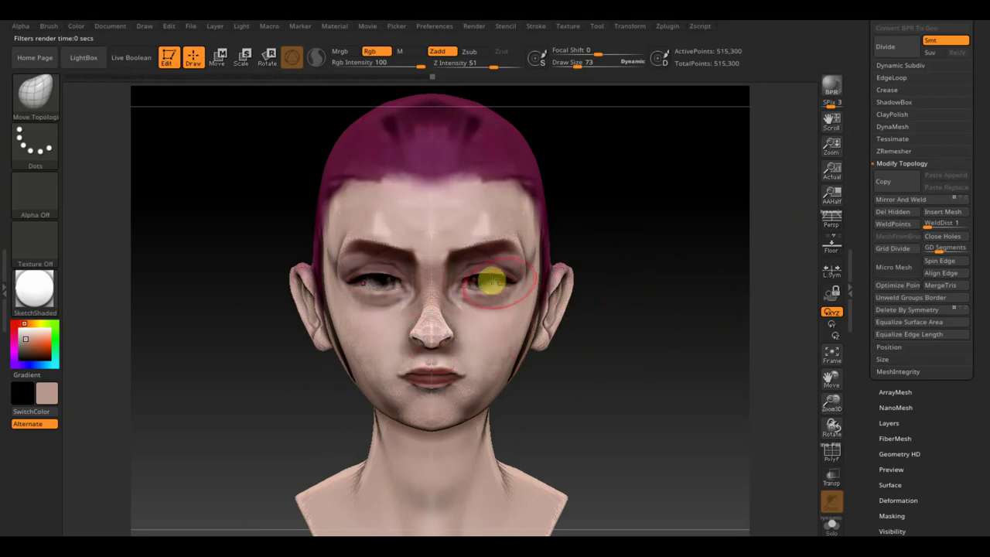
- Try closing the eyelids and undo it, then reshape the left brow, forehead and temple
drag(492, 280, 455, 287)
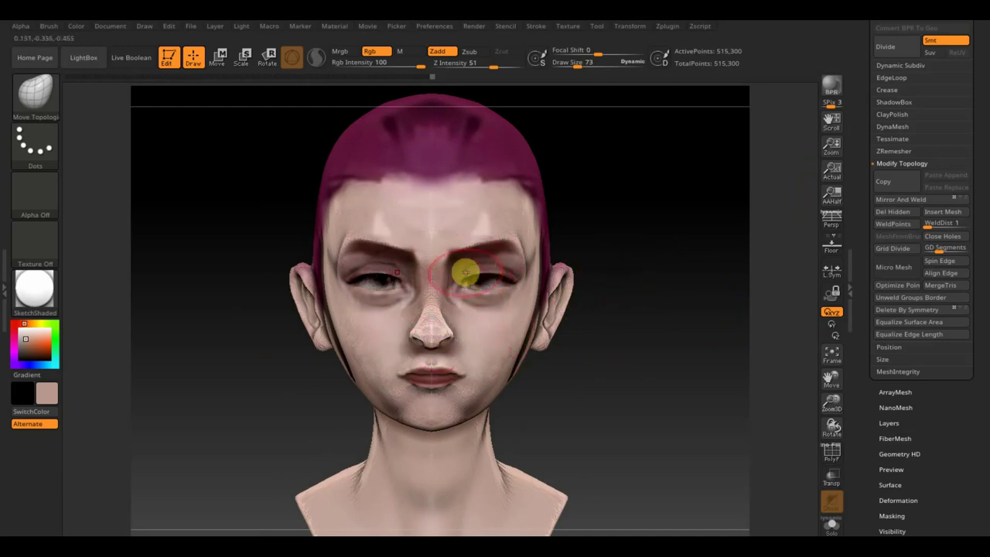
key(ctrl+z)
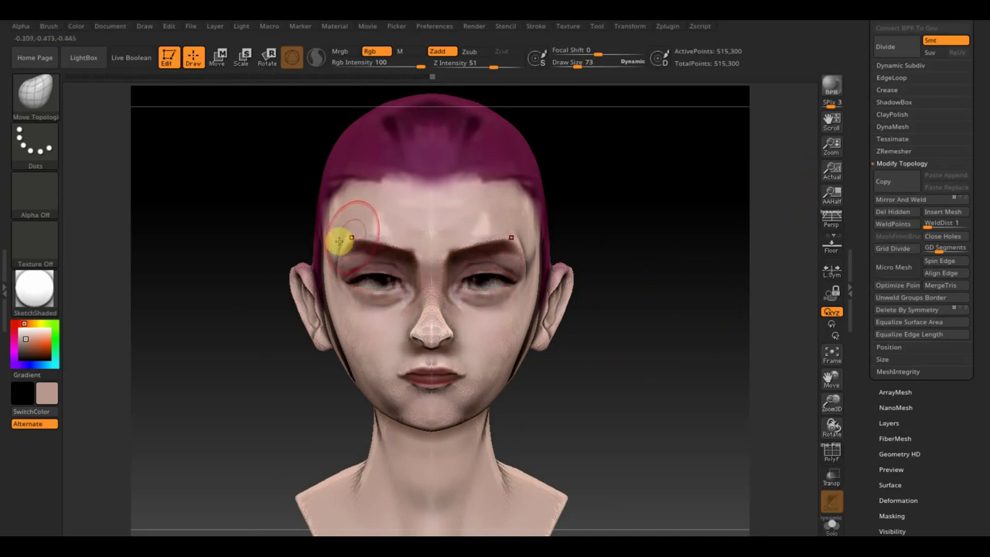
drag(339, 242, 354, 232)
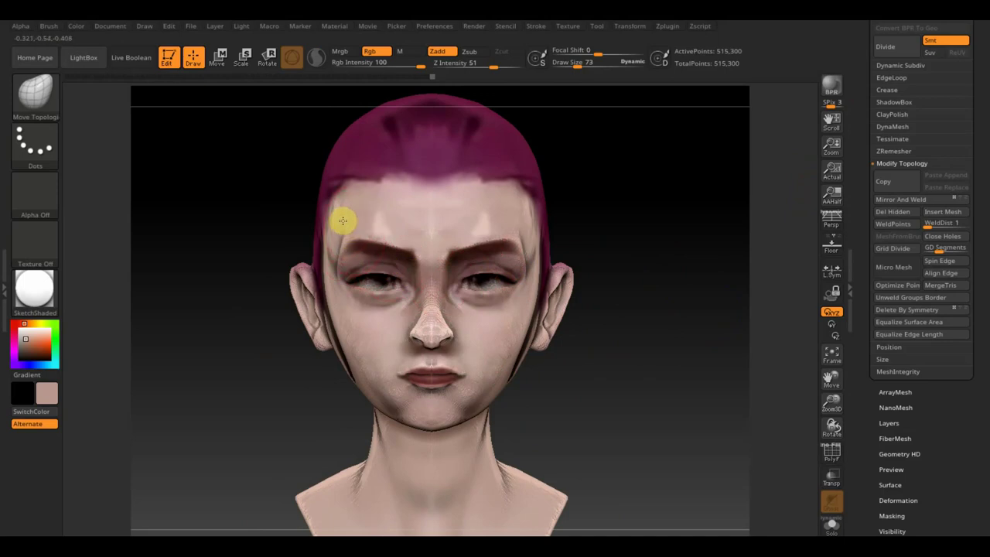
drag(345, 221, 330, 232)
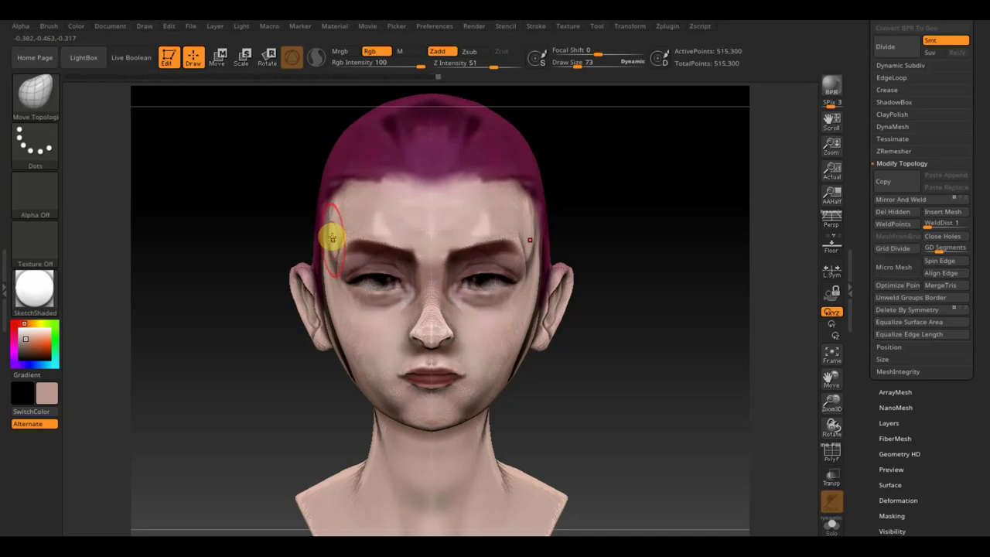
drag(332, 238, 347, 235)
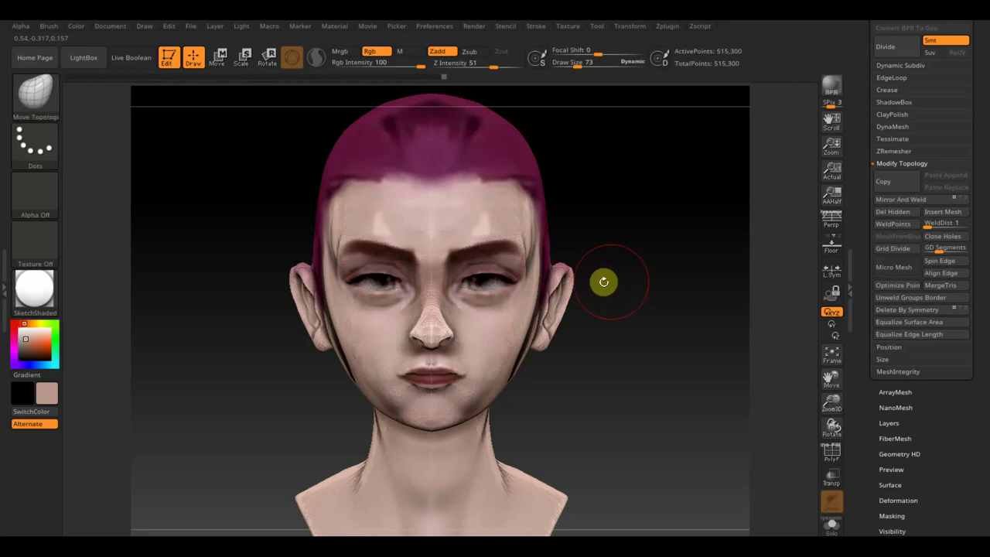
- Smooth the forehead and raise Draw Size to 109 for broader reshaping
drag(588, 287, 619, 288)
shift+drag(531, 228, 537, 255)
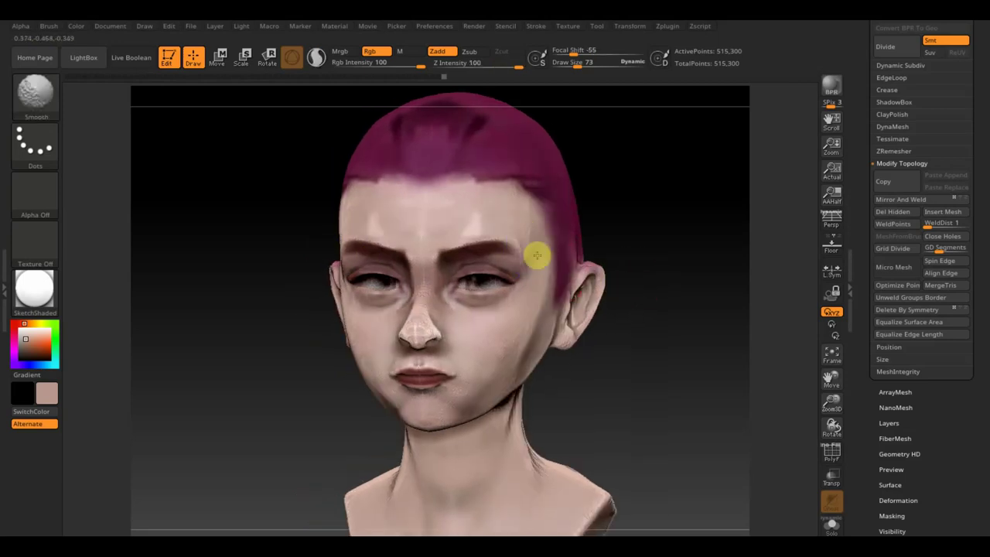
shift+drag(641, 250, 681, 237)
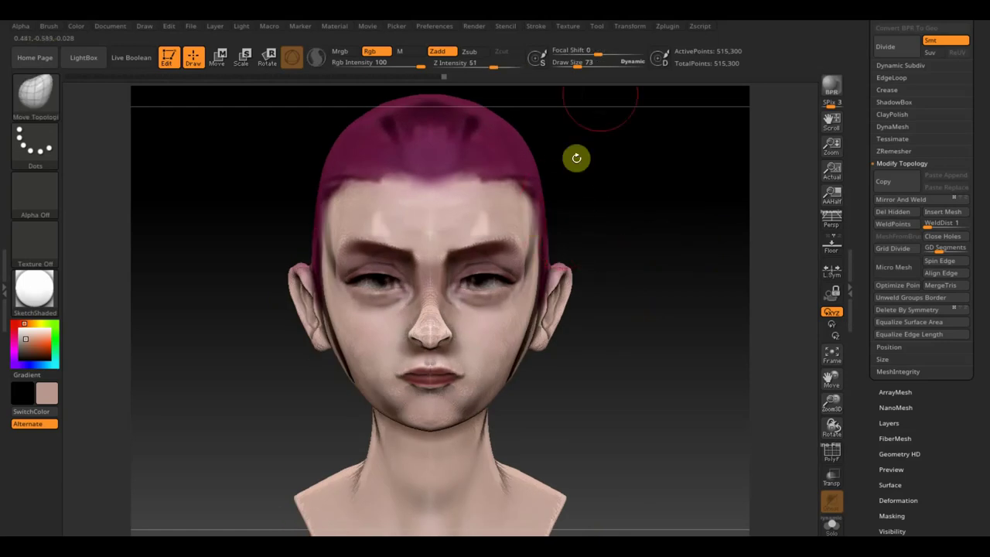
drag(577, 64, 583, 64)
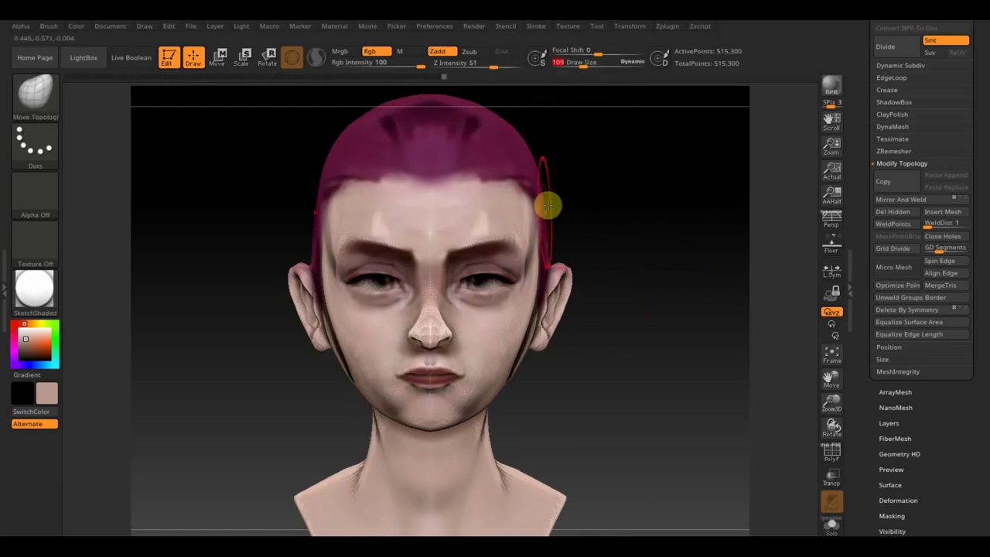
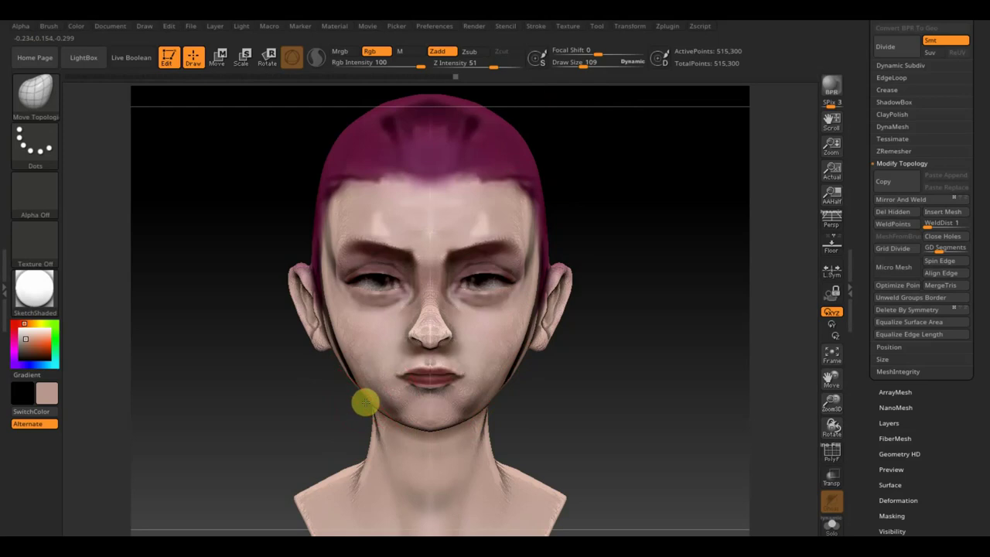
- Smooth the underside of the chin on the painted head
mouse_move(637, 387)
mouse_down()
mouse_move(621, 394)
mouse_move(608, 376)
mouse_move(643, 325)
mouse_up()
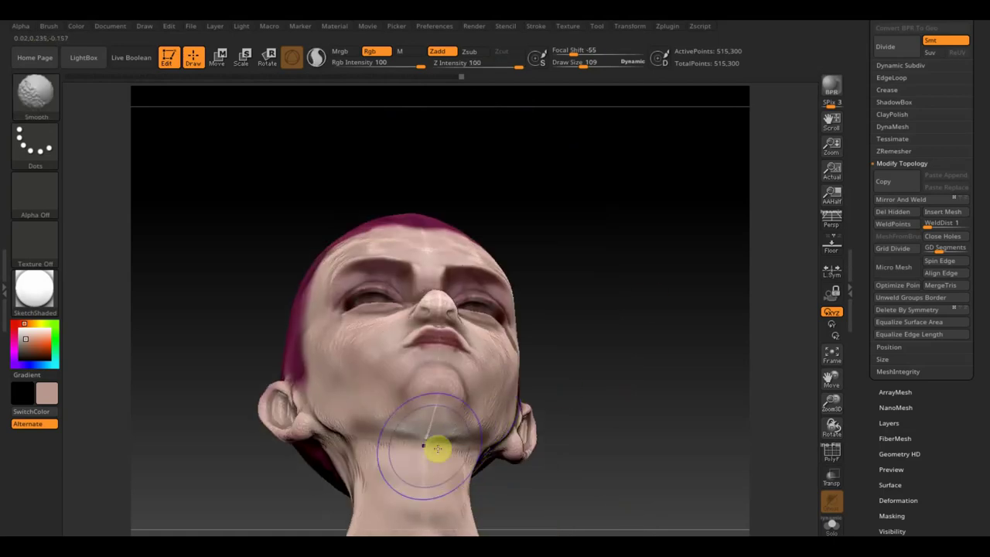
mouse_move(436, 449)
shift+mouse_down()
mouse_move(431, 435)
mouse_move(428, 454)
shift+mouse_up()
drag(495, 423, 628, 346)
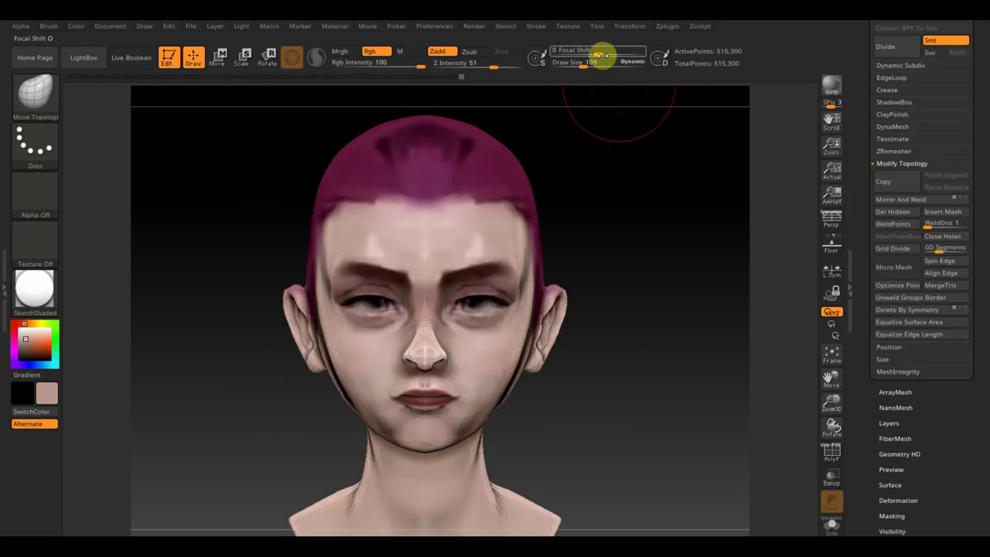
- Lower the draw size to 30 and smooth the nose tip
drag(597, 61, 577, 64)
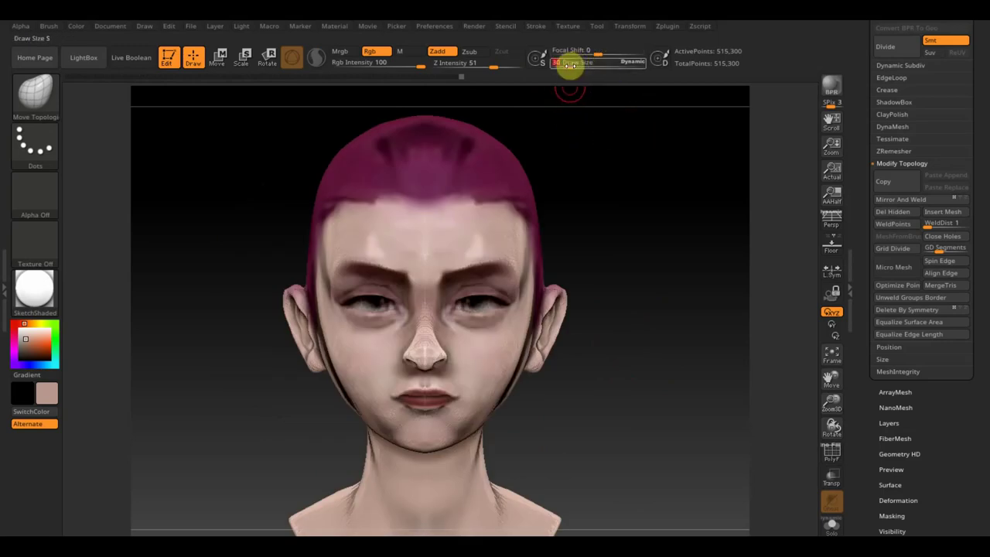
key(shift)
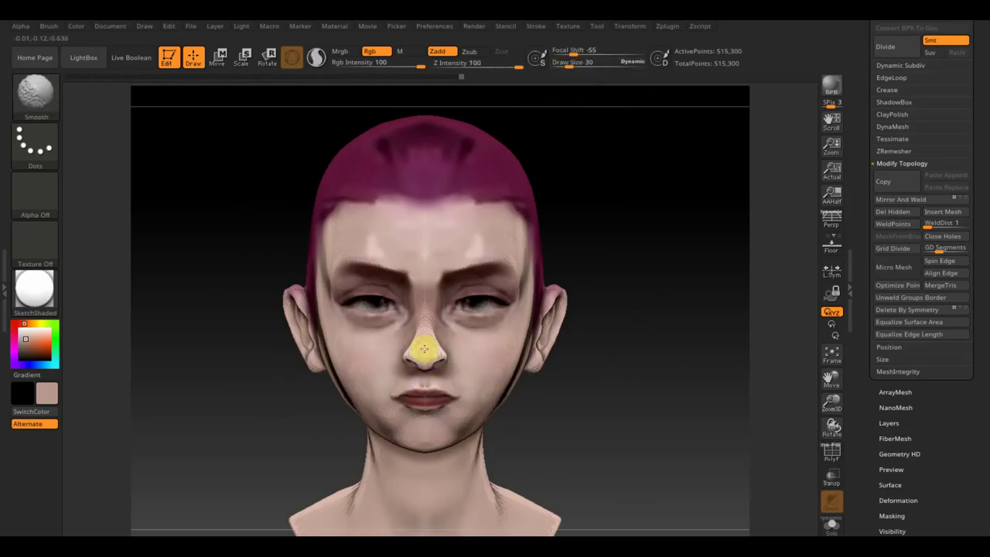
drag(424, 349, 643, 382)
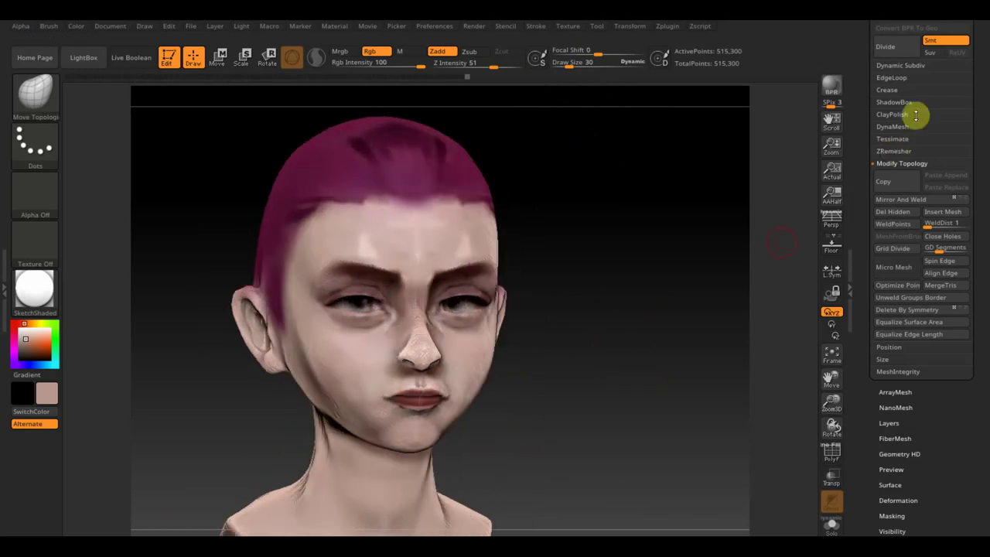
drag(973, 88, 924, 159)
- Hide the polypaint to inspect the bare head shape, and set Draw Size to 21
click(893, 52)
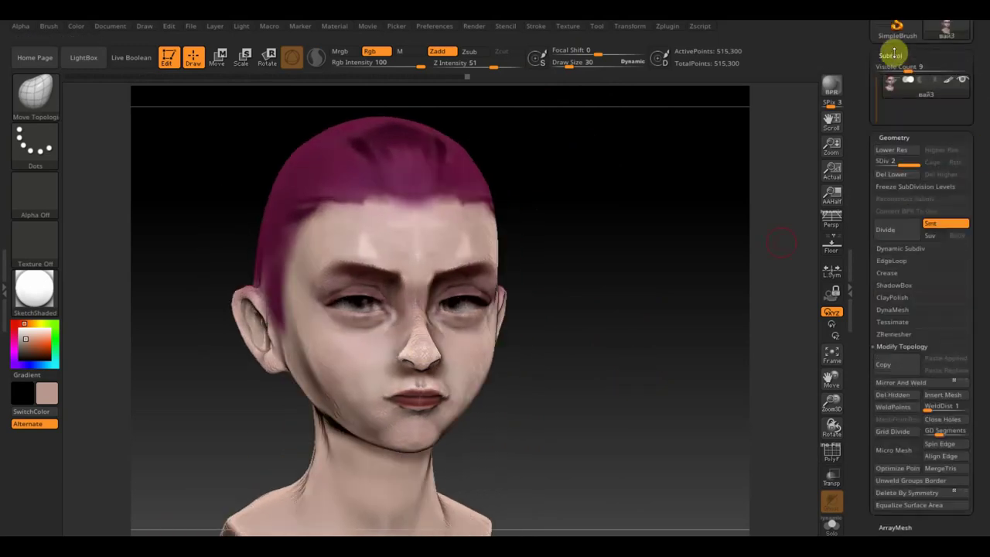
click(948, 80)
mouse_move(619, 317)
mouse_down()
mouse_move(586, 317)
mouse_move(593, 302)
mouse_move(562, 309)
mouse_move(608, 309)
mouse_move(639, 325)
mouse_move(674, 312)
mouse_move(634, 320)
mouse_up()
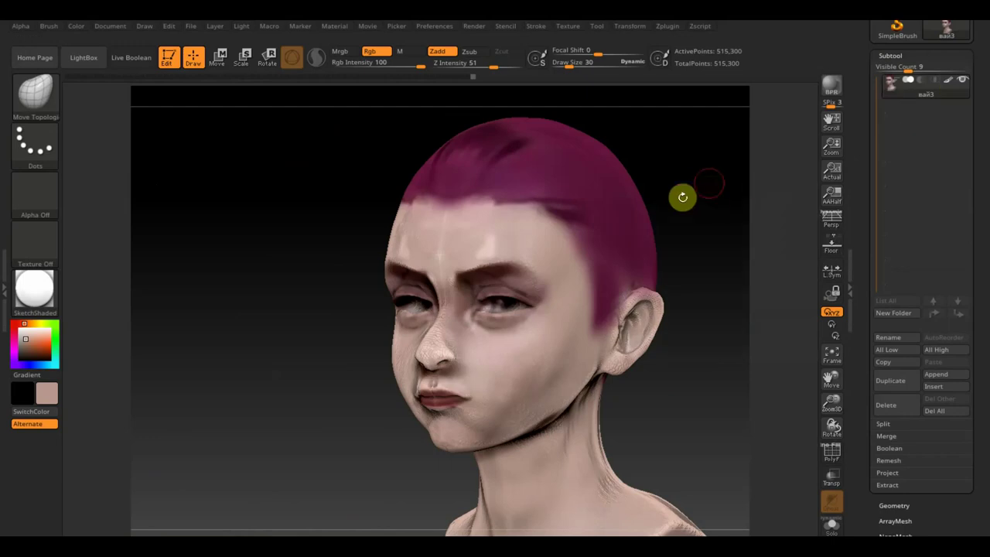
mouse_move(707, 181)
shift+mouse_down()
mouse_move(673, 233)
mouse_move(678, 243)
shift+mouse_up()
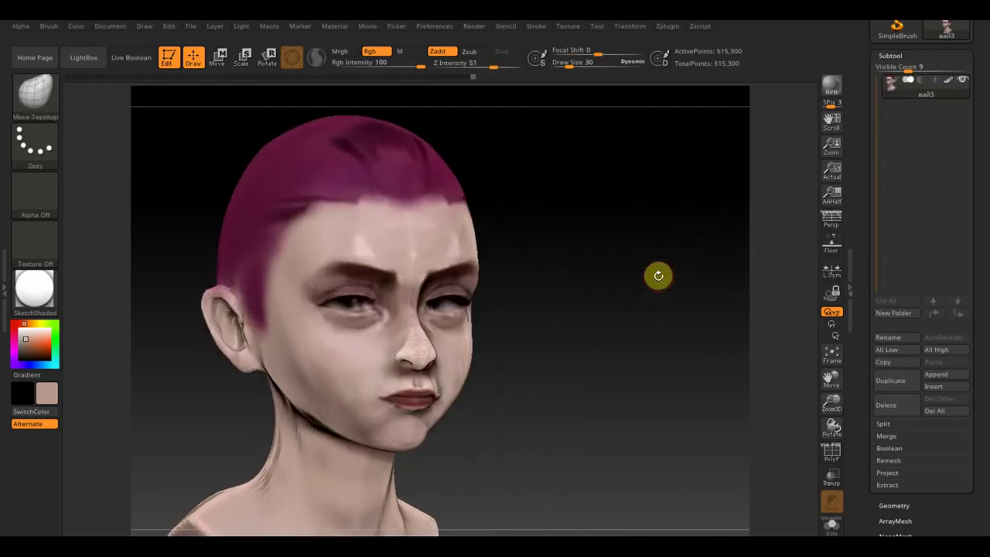
mouse_move(658, 276)
mouse_down()
mouse_move(650, 301)
mouse_move(648, 272)
mouse_move(699, 276)
mouse_move(637, 289)
mouse_move(652, 289)
mouse_move(672, 334)
mouse_move(667, 305)
mouse_move(691, 299)
mouse_move(679, 292)
mouse_move(542, 271)
mouse_up()
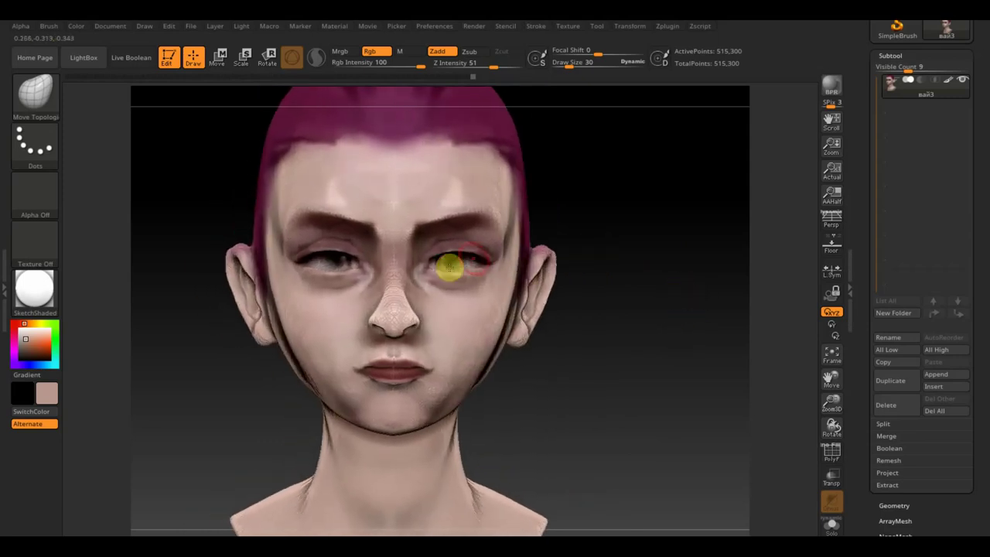
drag(570, 62, 566, 62)
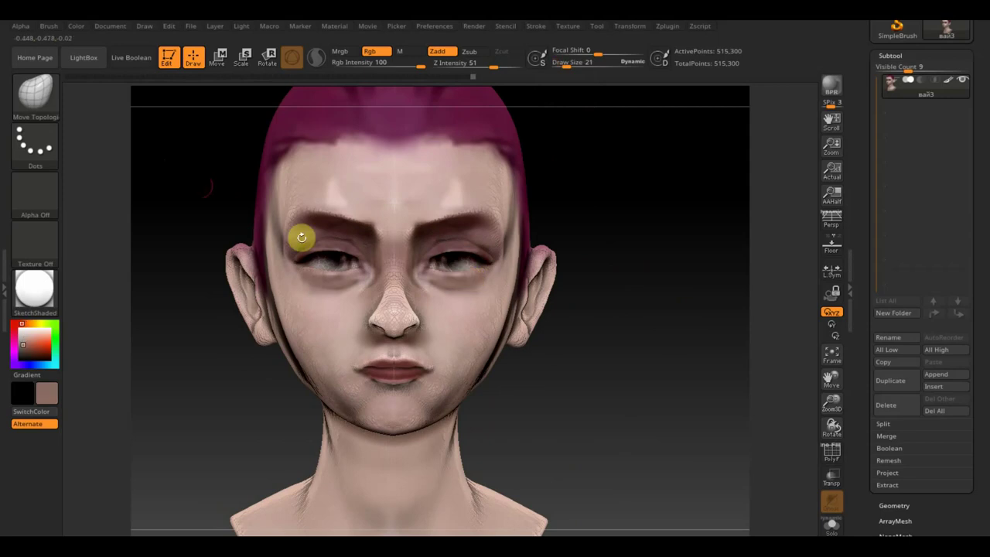
- Select the Standard brush at Z intensity 25, and undo a trial stroke over the eye
click(48, 99)
click(395, 108)
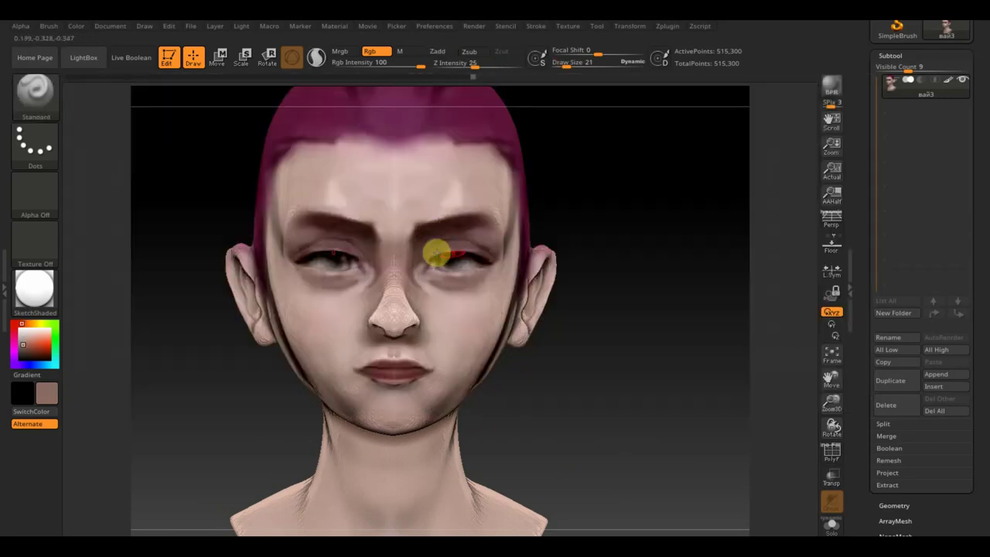
mouse_move(467, 264)
mouse_down()
mouse_move(427, 268)
mouse_move(458, 261)
mouse_up()
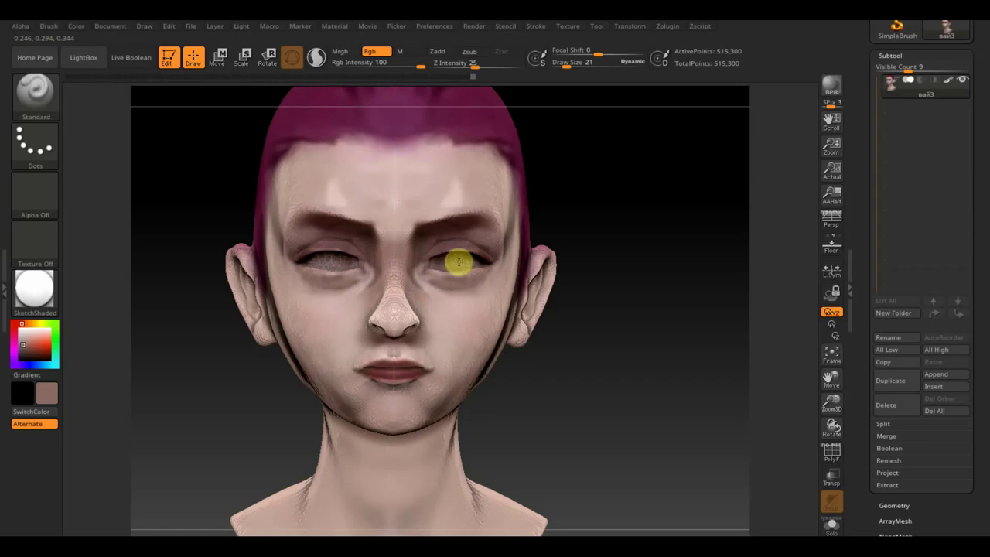
mouse_move(603, 274)
mouse_down()
mouse_move(673, 276)
mouse_move(652, 272)
mouse_up()
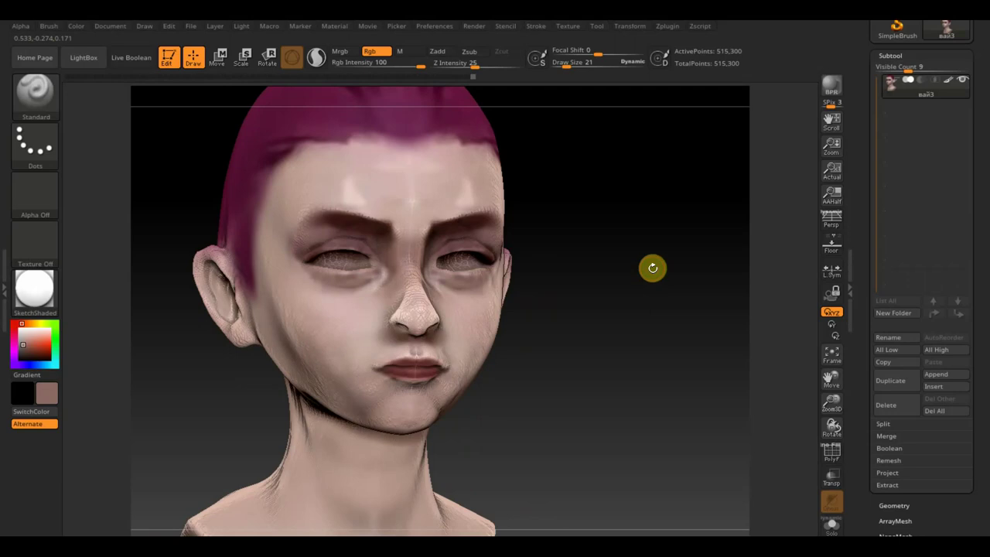
key(ctrl+z)
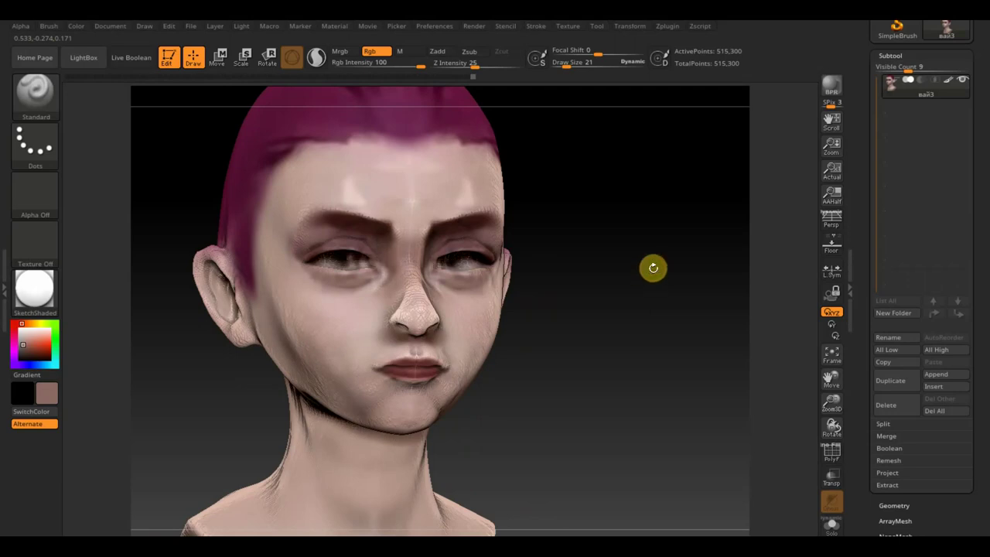
mouse_move(641, 336)
alt+mouse_down()
mouse_move(627, 289)
mouse_move(608, 310)
mouse_move(689, 315)
alt+mouse_up()
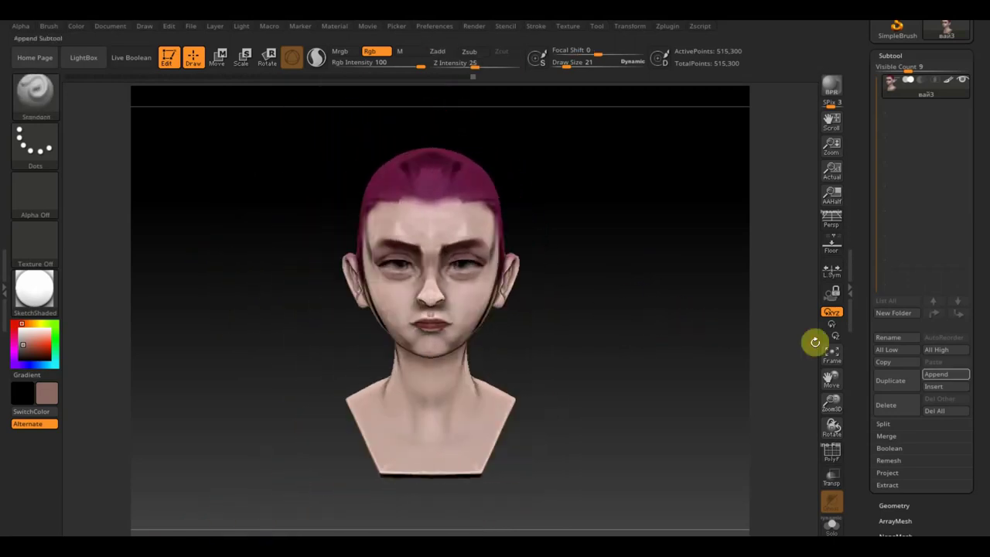
- Mask the head with Mask By Intensity under Masking > Mask By Color, then enable Transpose Move
click(898, 506)
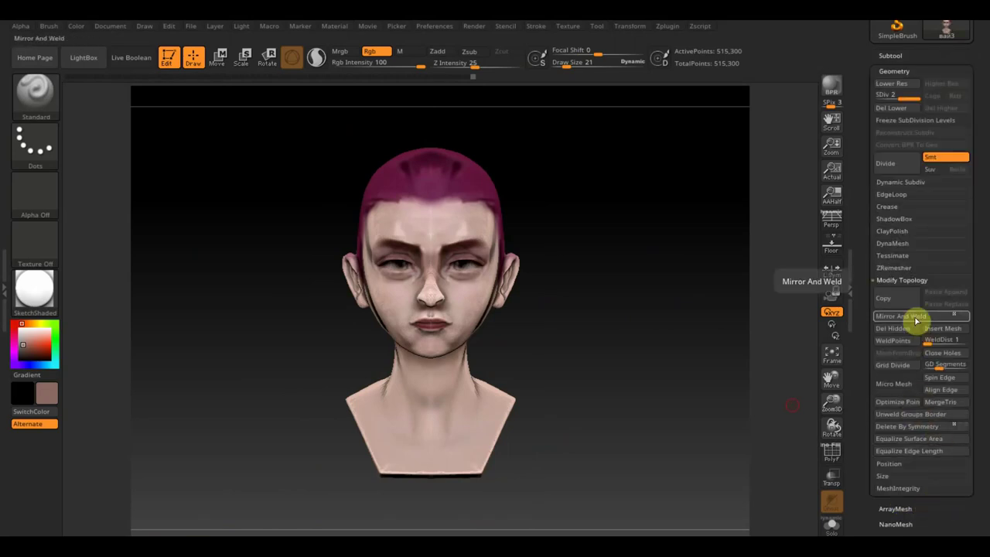
drag(961, 504, 962, 400)
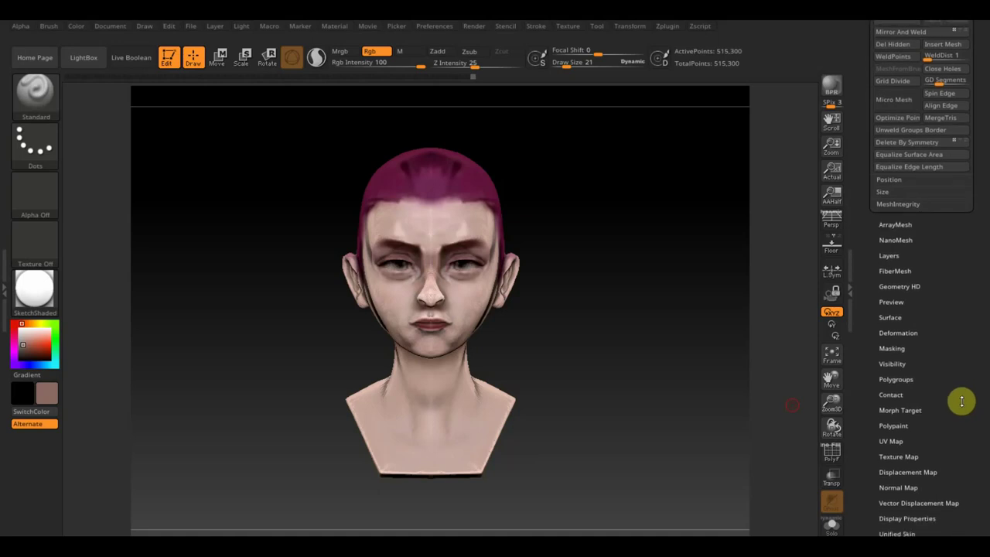
click(896, 349)
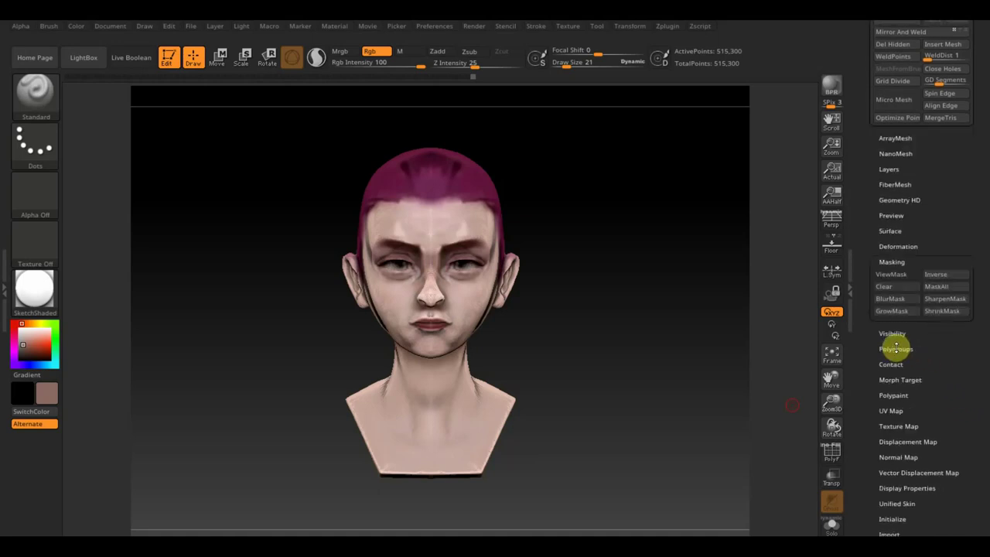
mouse_move(895, 347)
mouse_down()
mouse_move(955, 221)
mouse_move(928, 235)
mouse_up()
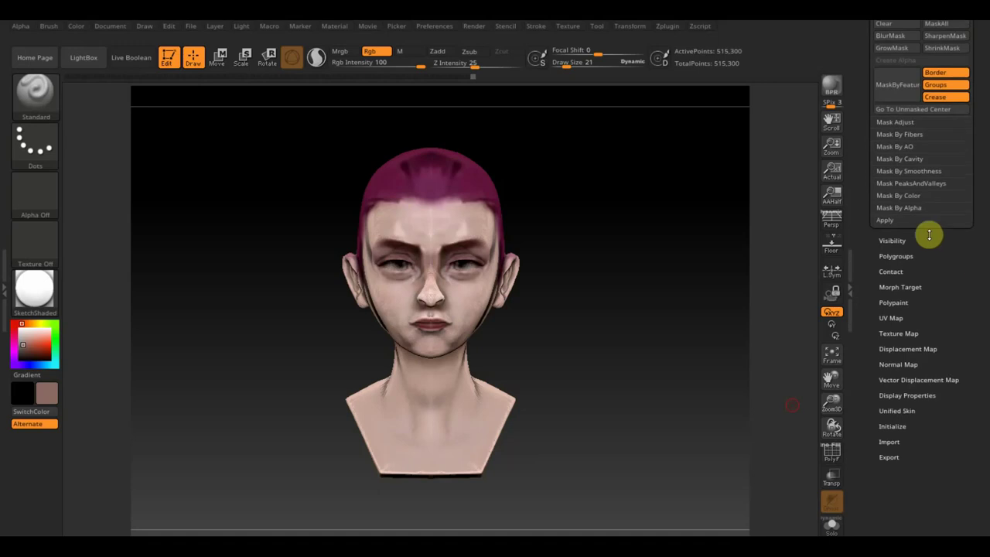
click(921, 195)
click(937, 209)
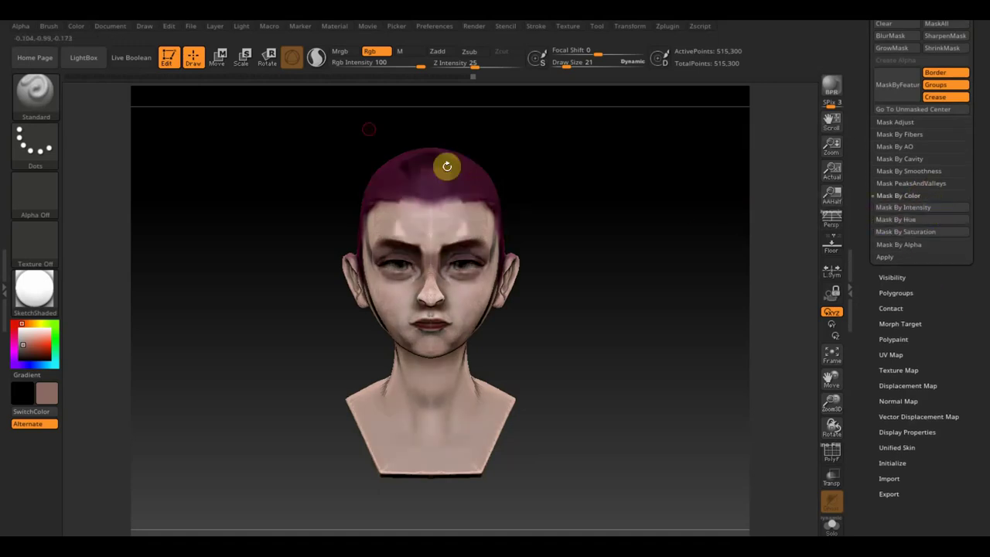
click(217, 56)
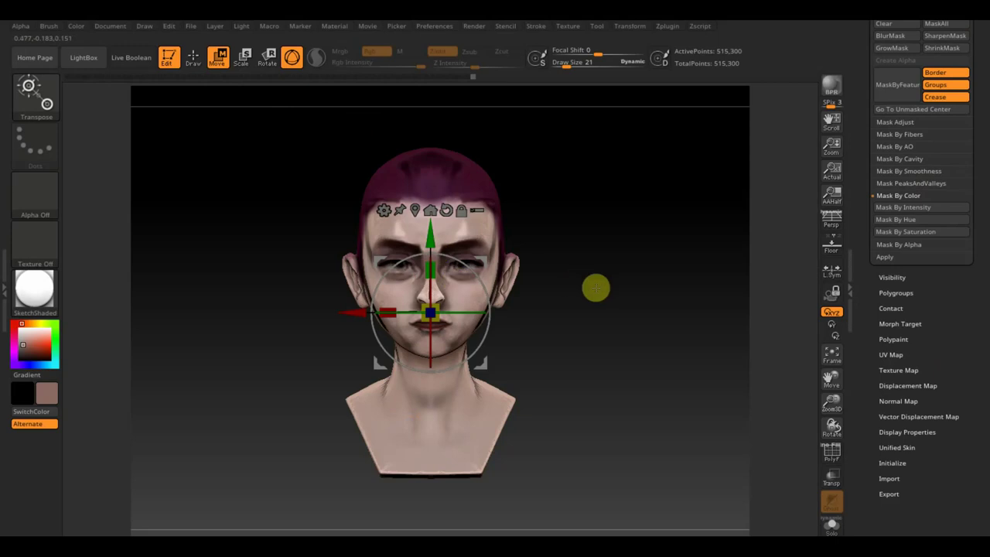
- Inflate the unmasked parts of the face with the Transpose gizmo, then clear and restore the mask
mouse_move(596, 286)
alt+mouse_down()
mouse_move(653, 346)
mouse_move(655, 387)
alt+mouse_up()
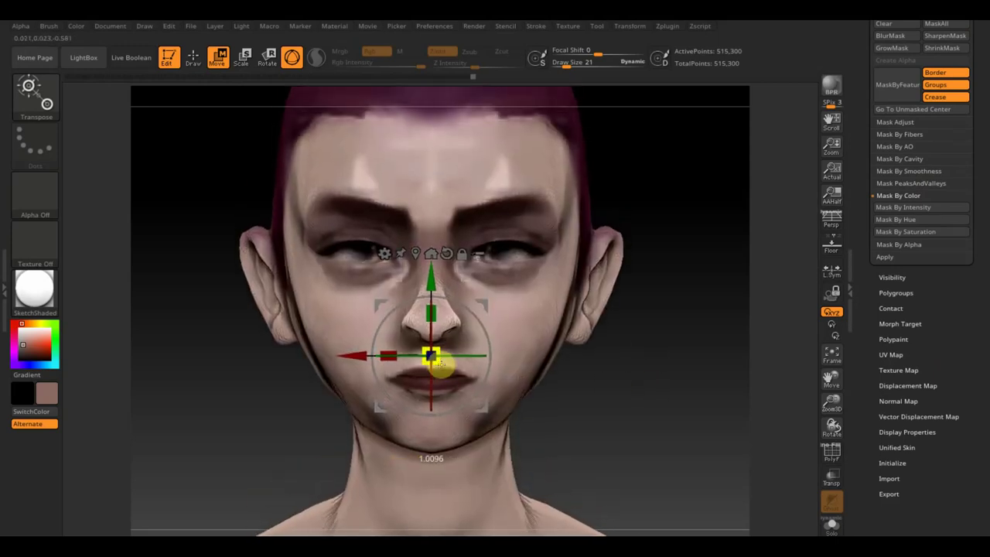
mouse_move(436, 365)
ctrl+mouse_down()
mouse_move(485, 413)
mouse_move(402, 324)
mouse_move(431, 354)
mouse_move(550, 369)
ctrl+mouse_up()
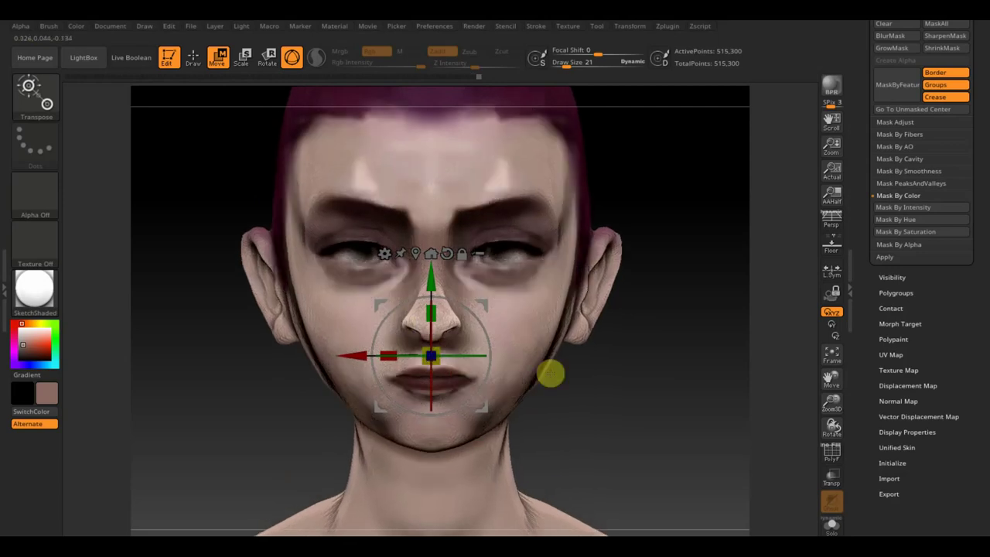
ctrl+click(627, 377)
ctrl+click(628, 376)
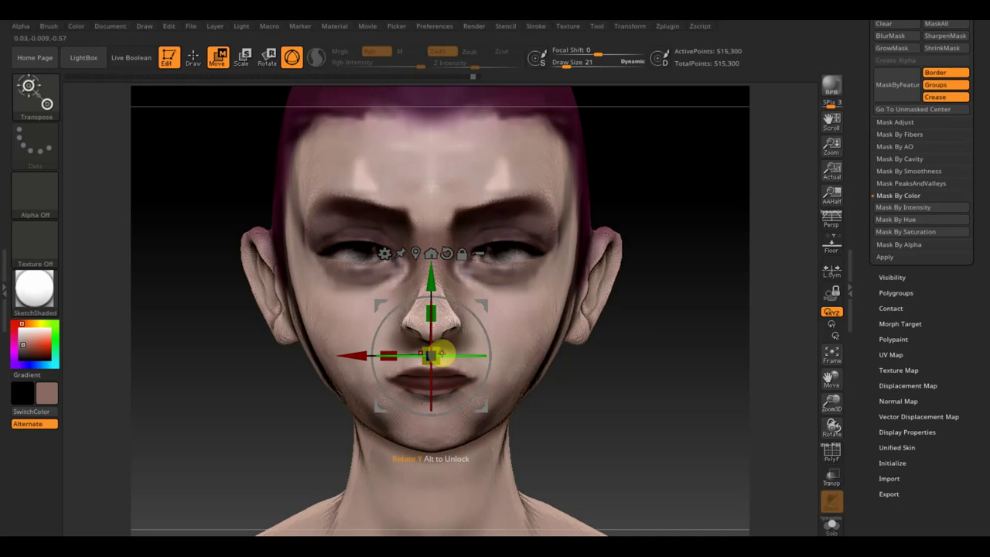
- Blur the face mask, scale the head slightly wider, and return to Draw mode
key(ctrl)
ctrl+click(368, 133)
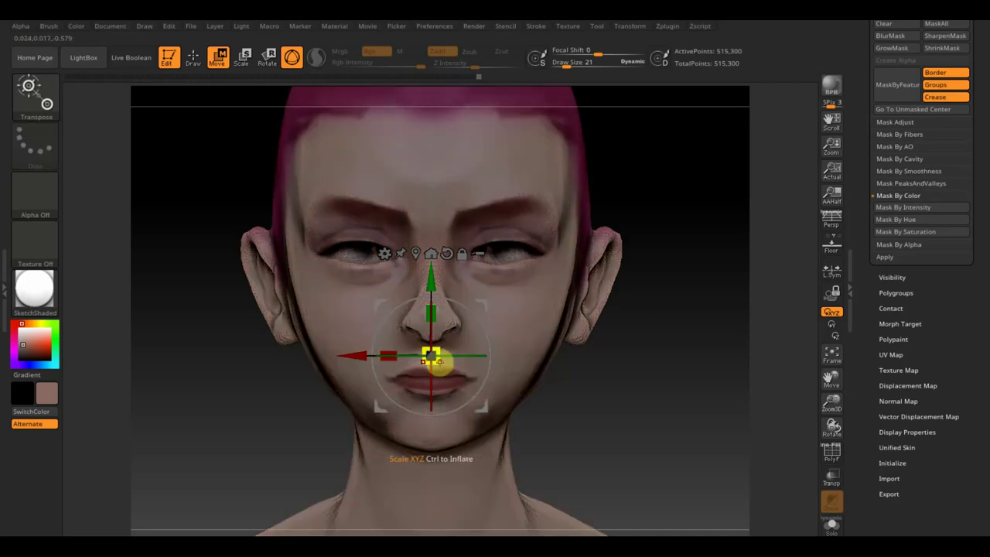
drag(435, 359, 440, 365)
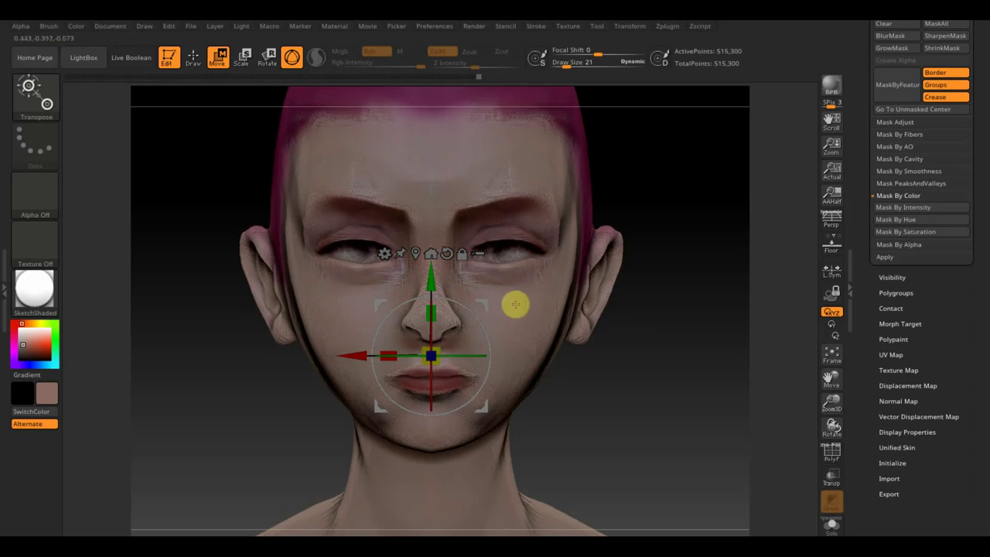
mouse_move(697, 334)
mouse_down()
mouse_move(640, 337)
mouse_move(663, 338)
mouse_up()
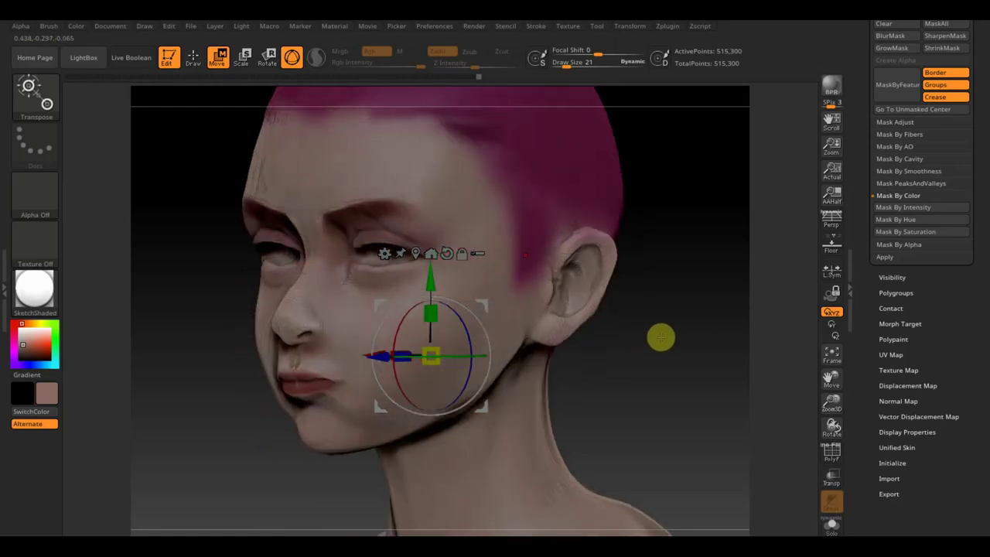
click(193, 57)
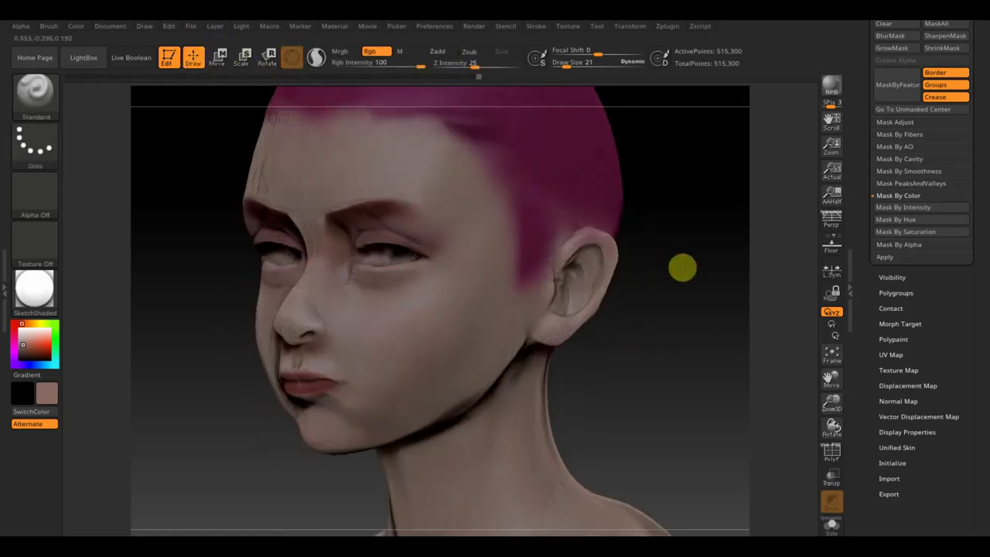
mouse_move(683, 267)
shift+mouse_down()
mouse_move(704, 263)
mouse_move(714, 273)
mouse_move(707, 299)
mouse_move(725, 301)
shift+mouse_up()
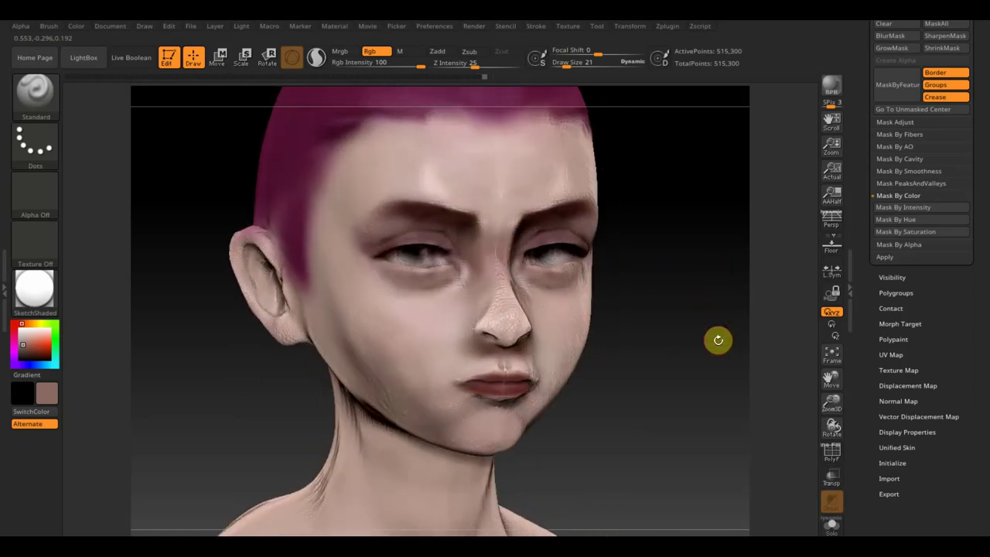
mouse_move(719, 338)
mouse_down()
mouse_move(670, 294)
mouse_move(670, 259)
mouse_move(636, 268)
mouse_up()
mouse_move(678, 327)
mouse_down()
mouse_move(674, 320)
mouse_move(701, 327)
mouse_move(685, 338)
mouse_move(702, 343)
mouse_up()
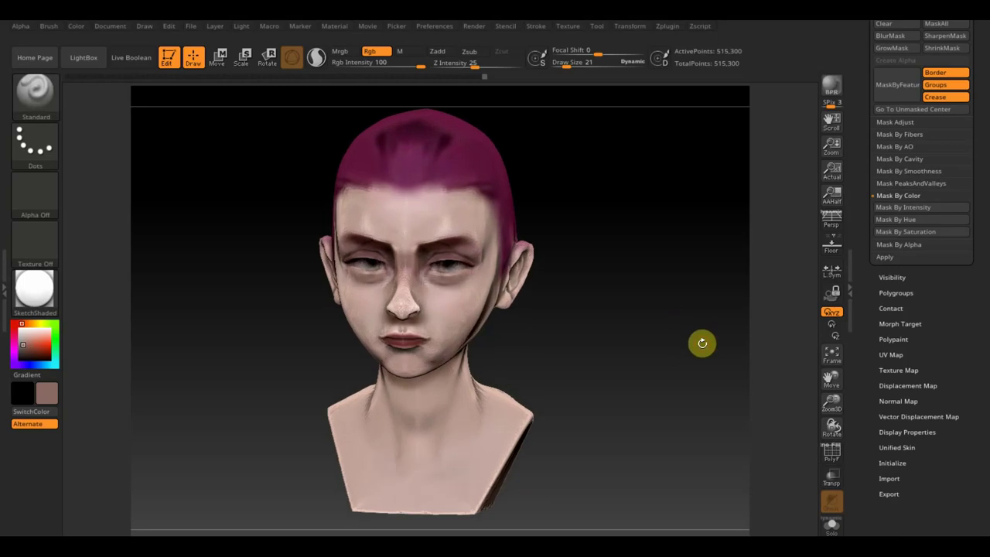